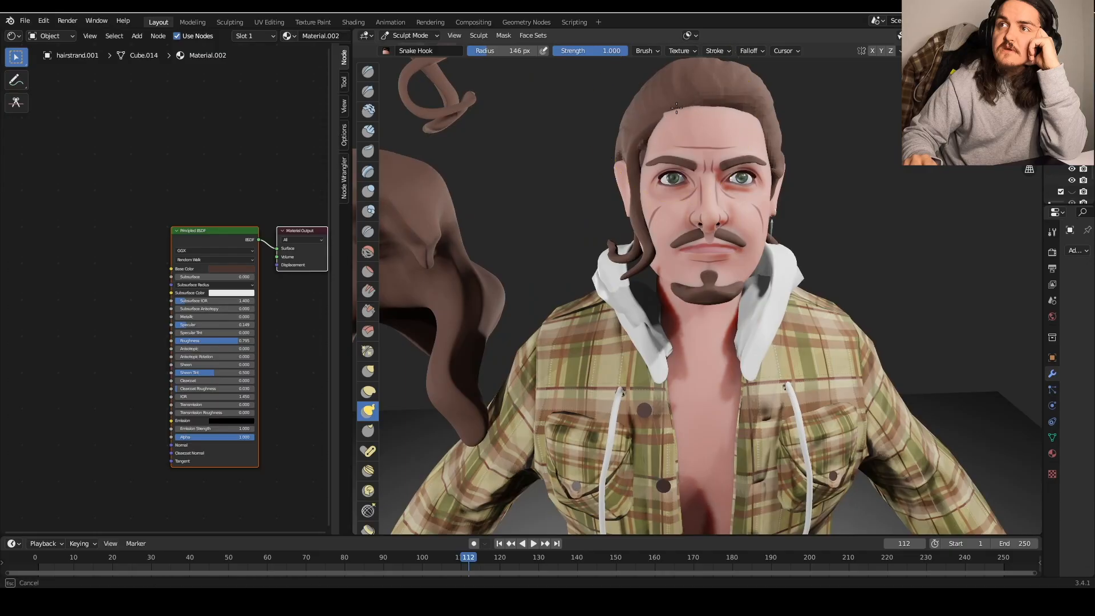
mouse_move(676, 108)
middle_mouse_down()
mouse_move(757, 107)
mouse_move(701, 108)
middle_mouse_up()
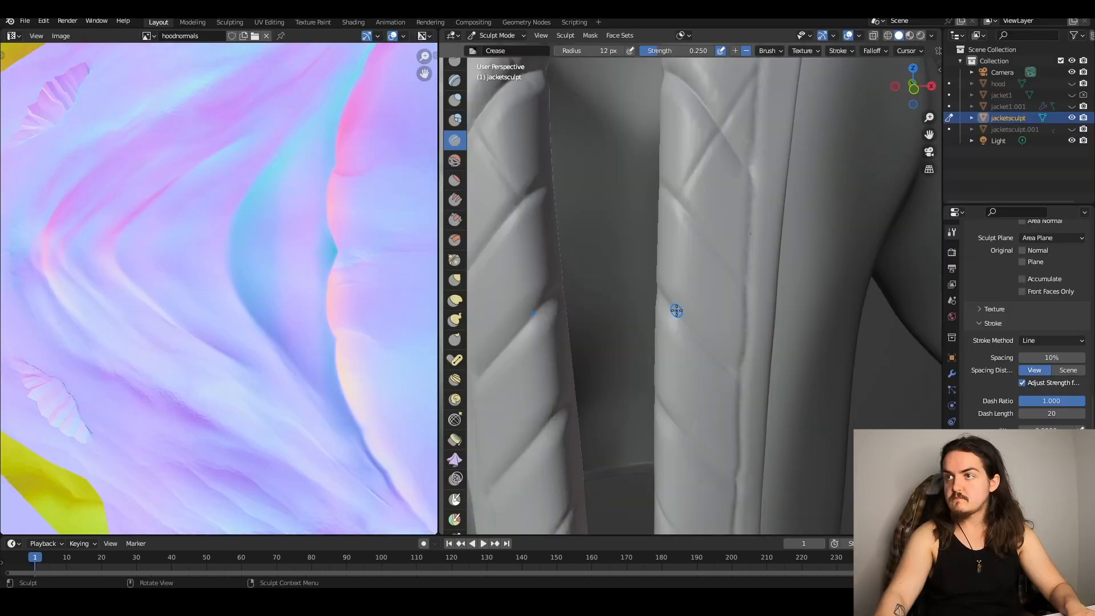
left_click_drag(758, 203, 758, 202)
middle_click_drag(707, 365, 707, 227, "shift")
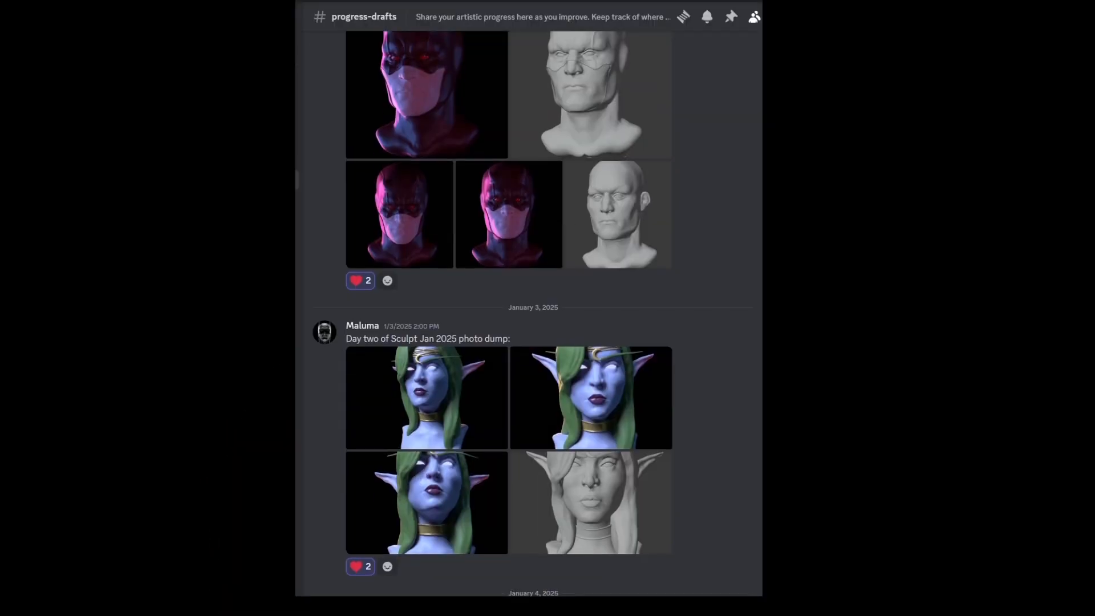
- Browse the Sculpt Jan 2025 posts in the progress-drafts channel
scroll(509, 313, "down", 6)
scroll(508, 313, "down", 6)
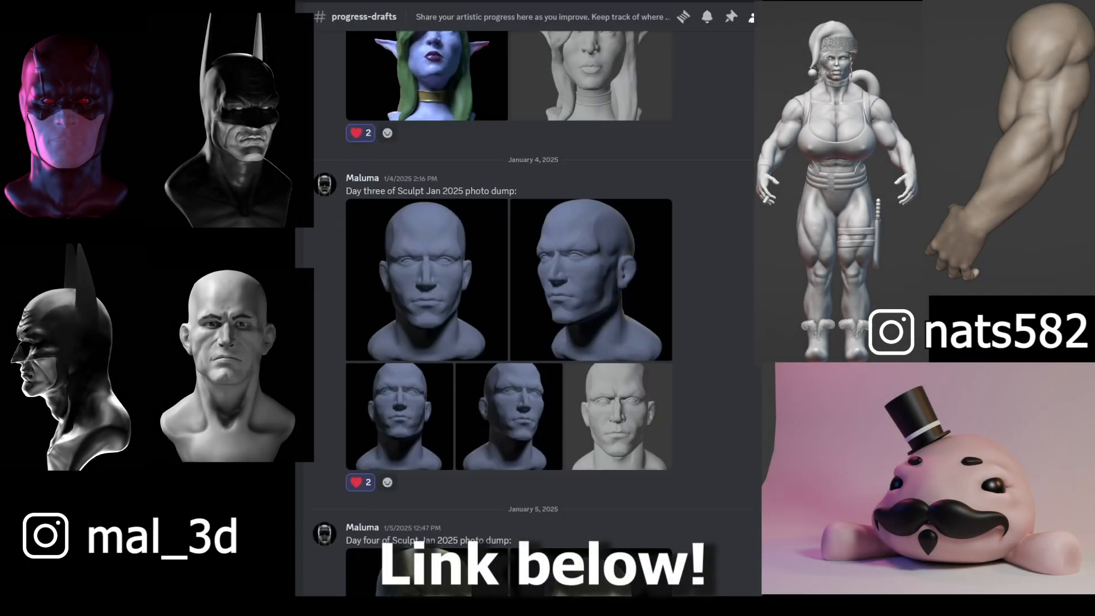
scroll(509, 314, "down", 5)
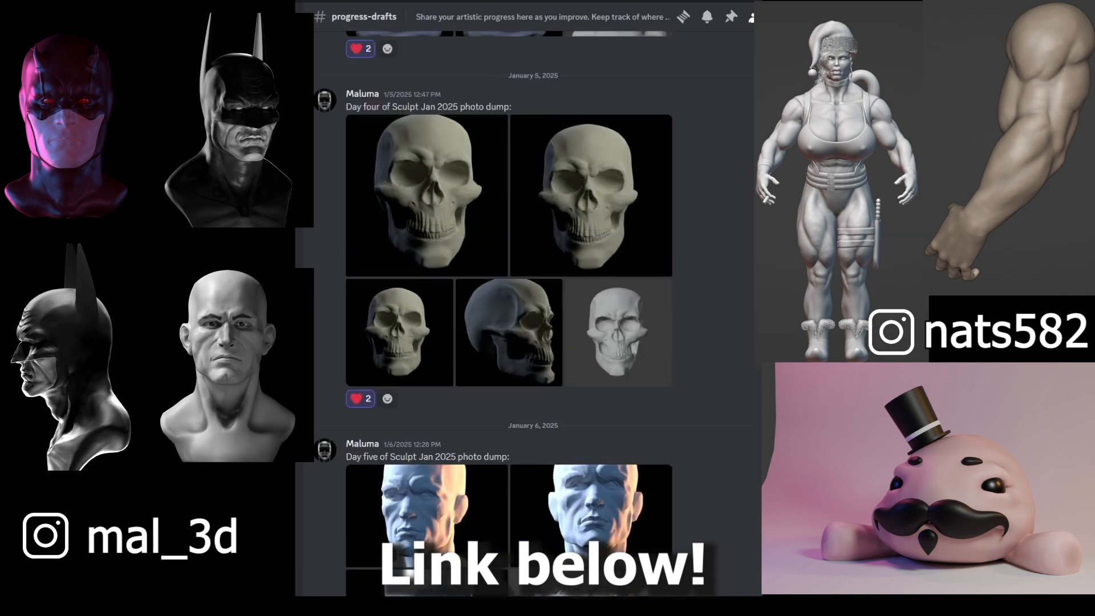
scroll(508, 313, "down", 6)
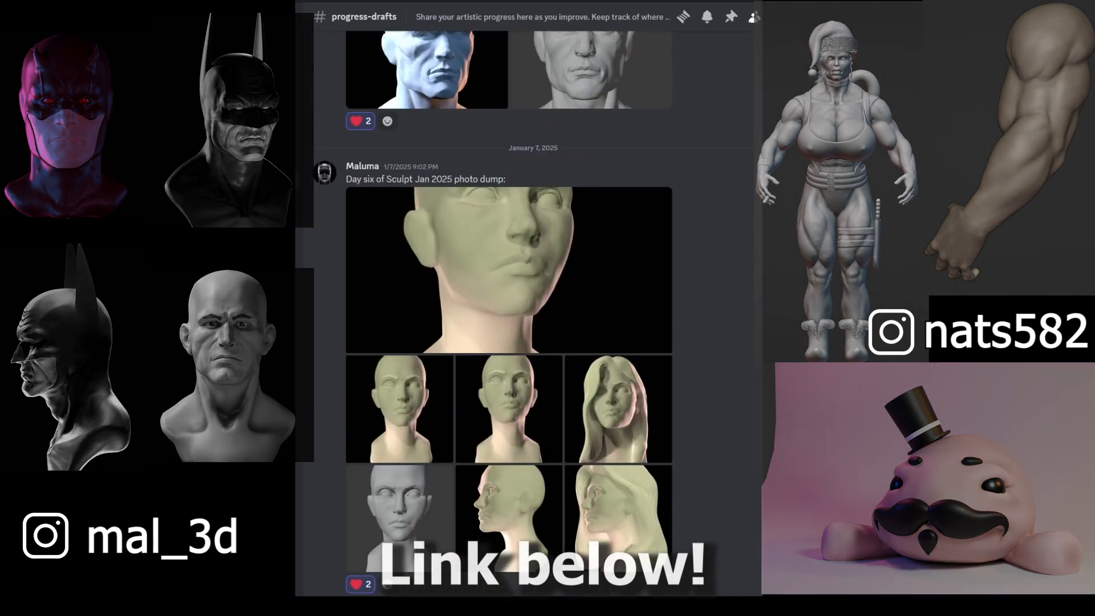
scroll(509, 313, "down", 20)
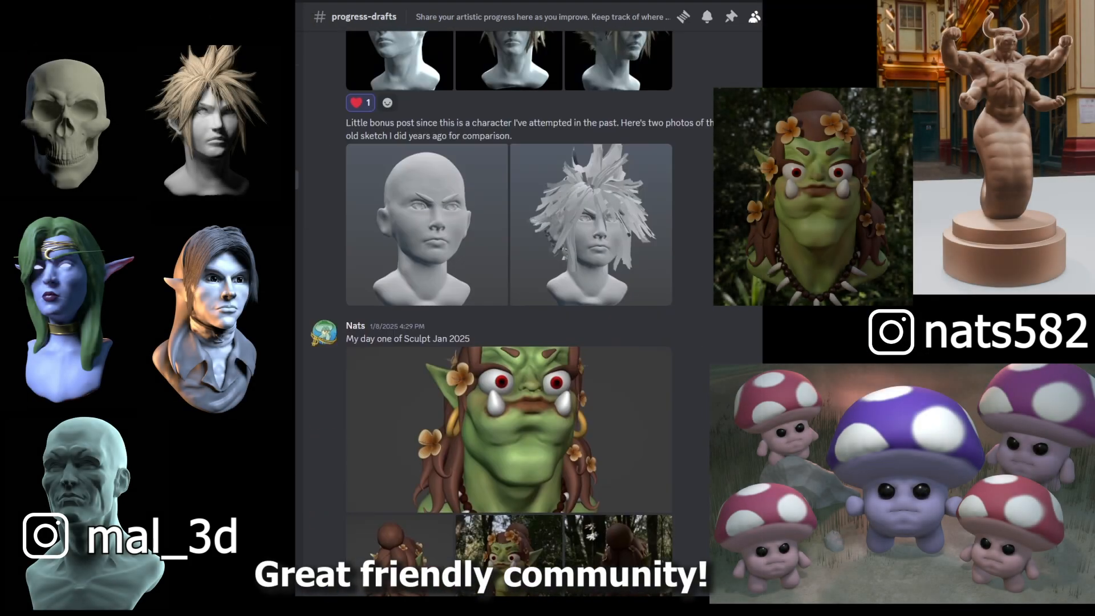
scroll(509, 314, "down", 10)
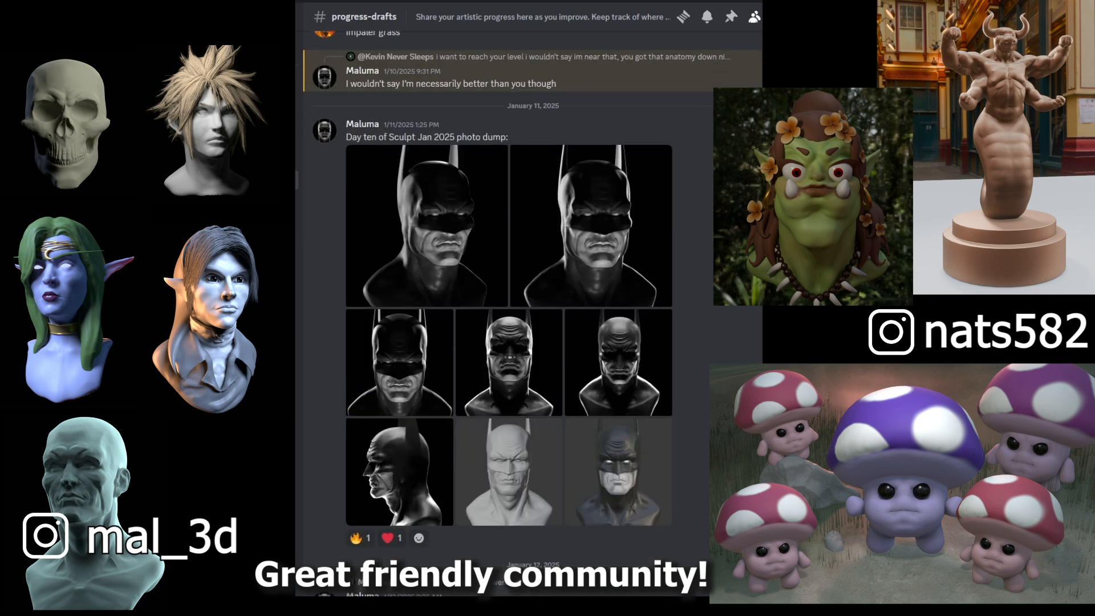
scroll(509, 313, "down", 20)
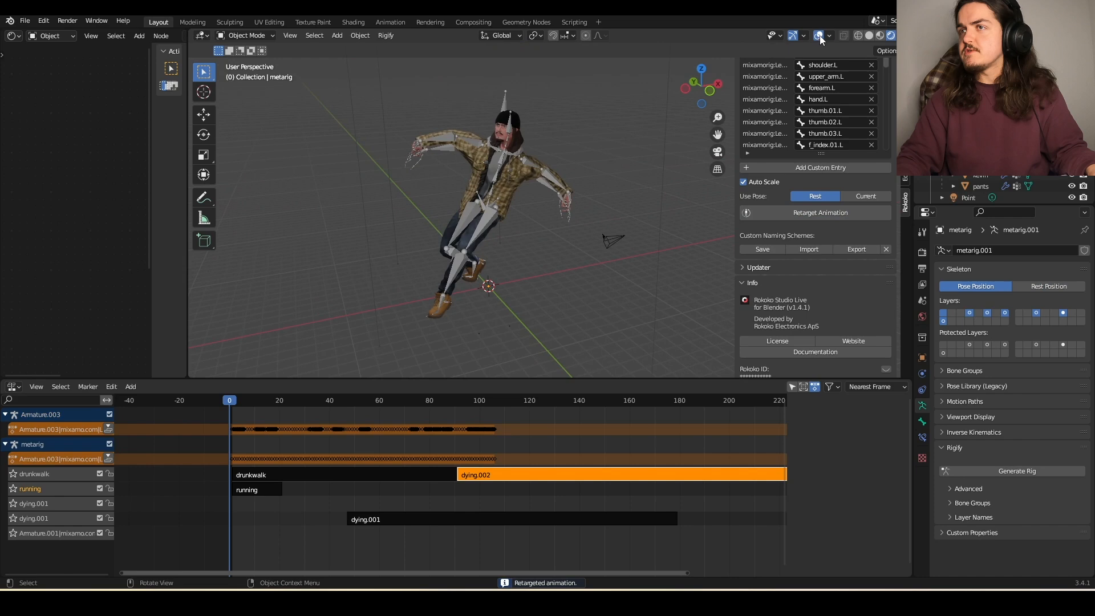
- Hide the viewport overlays and play the character's retargeted animation
left_click(818, 36)
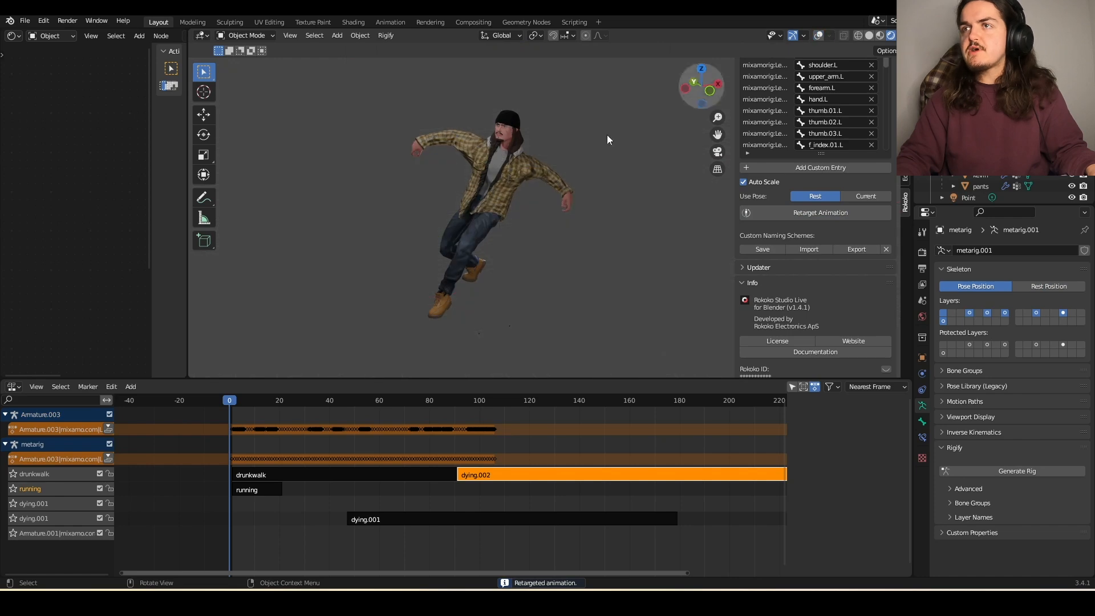
key("space")
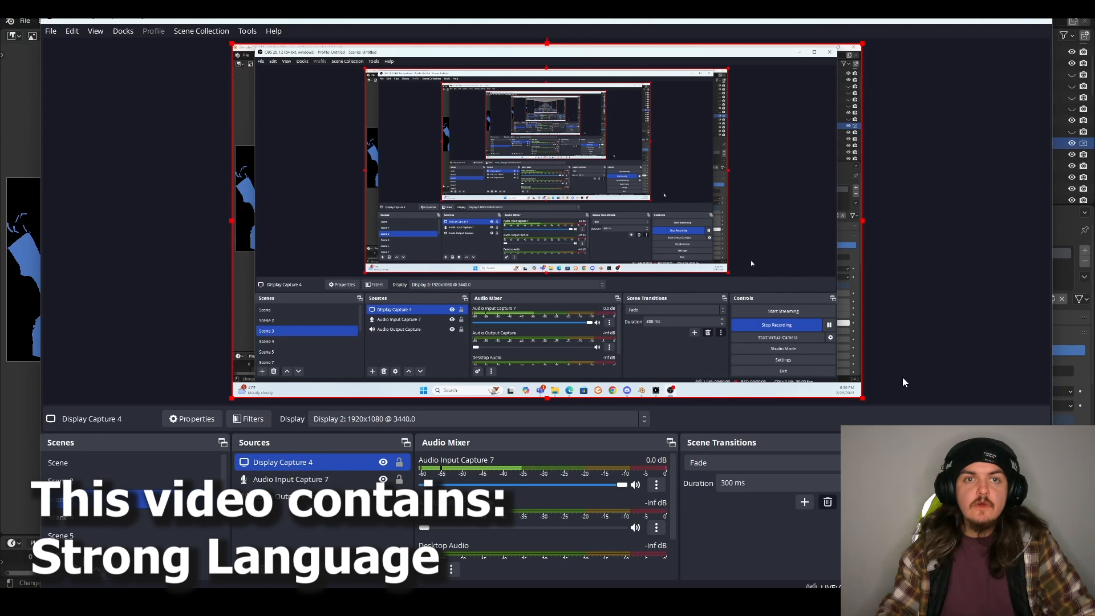
left_click(995, 22)
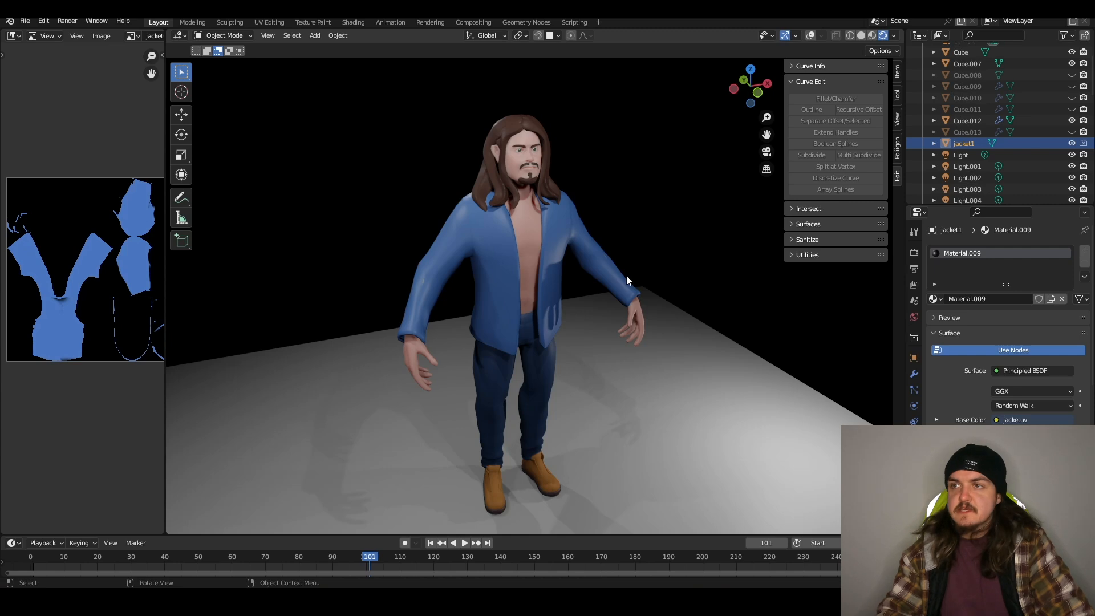
middle_click_drag(626, 276, 565, 344)
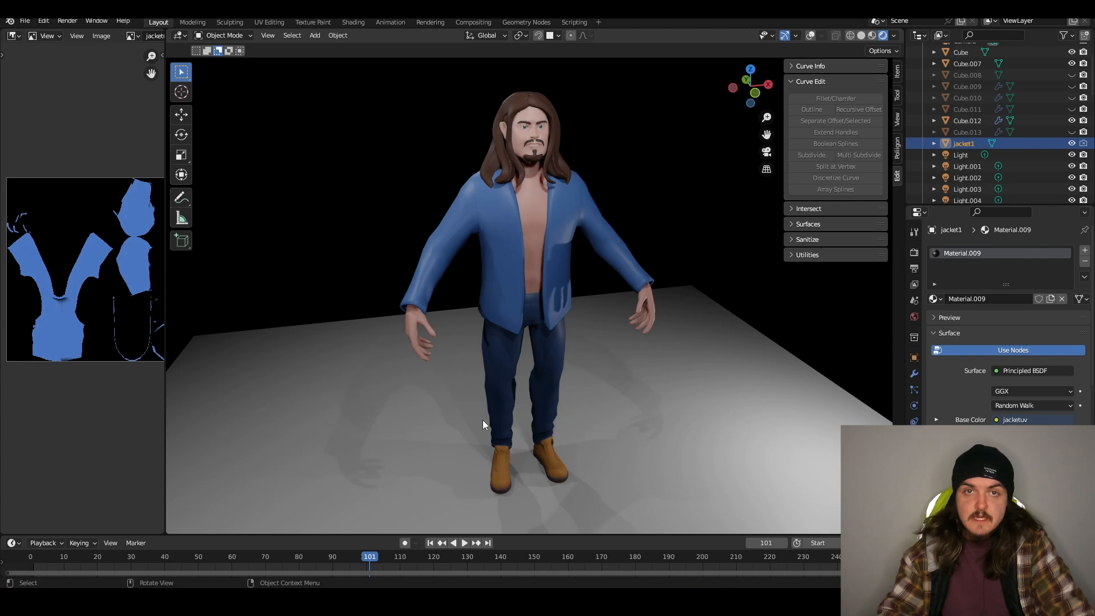
middle_click_drag(483, 420, 649, 287)
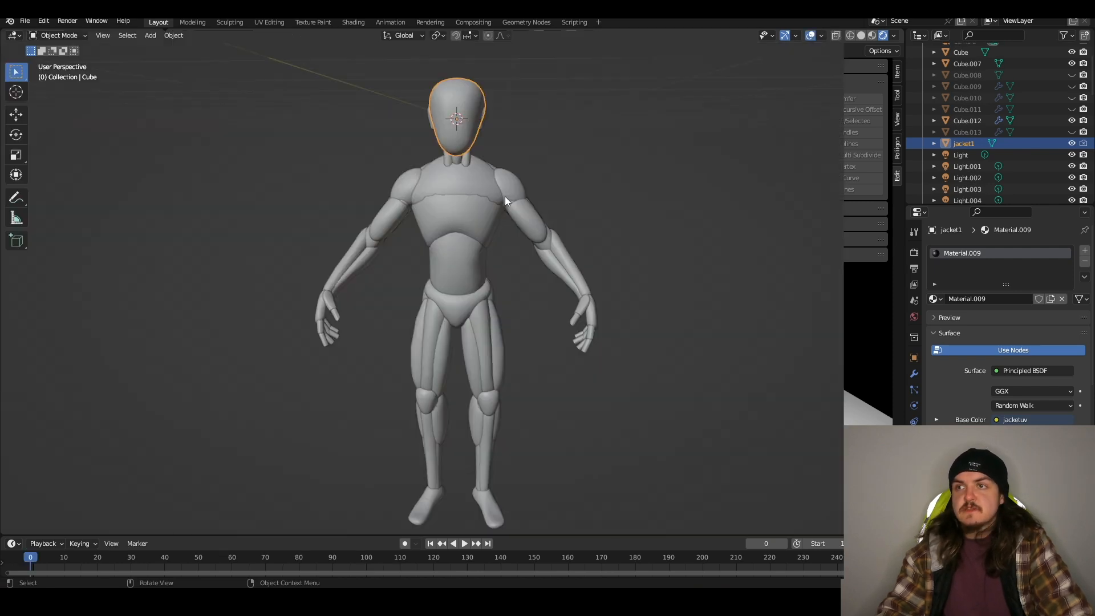
- Inspect the blocked-out base figure's separate parts, including the shoulders, upper arms, torso, forearms and knees
left_click(516, 208)
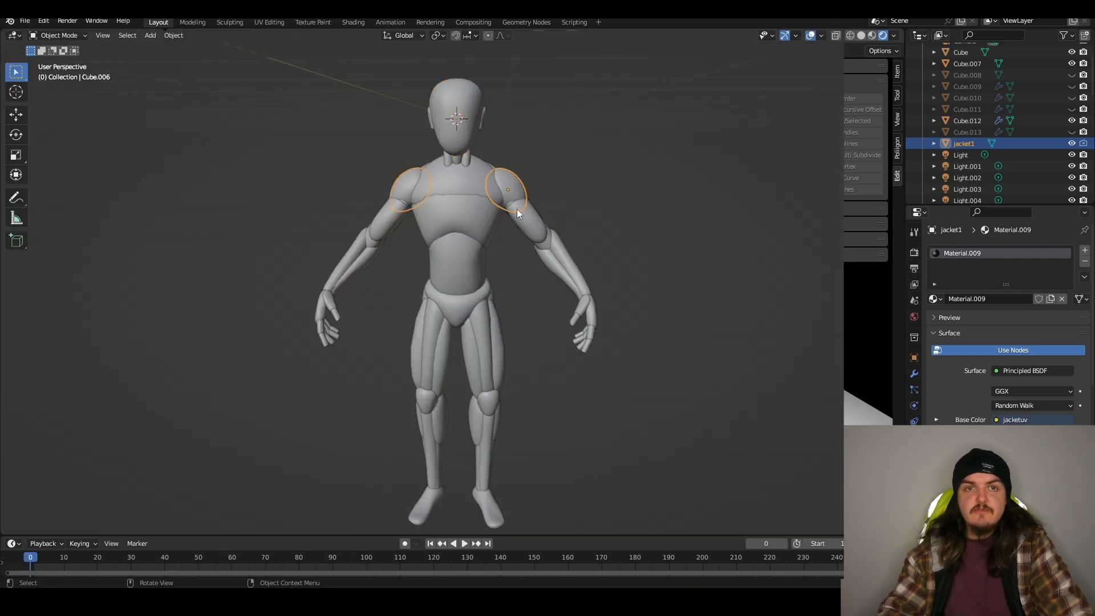
middle_click_drag(524, 242, 569, 224)
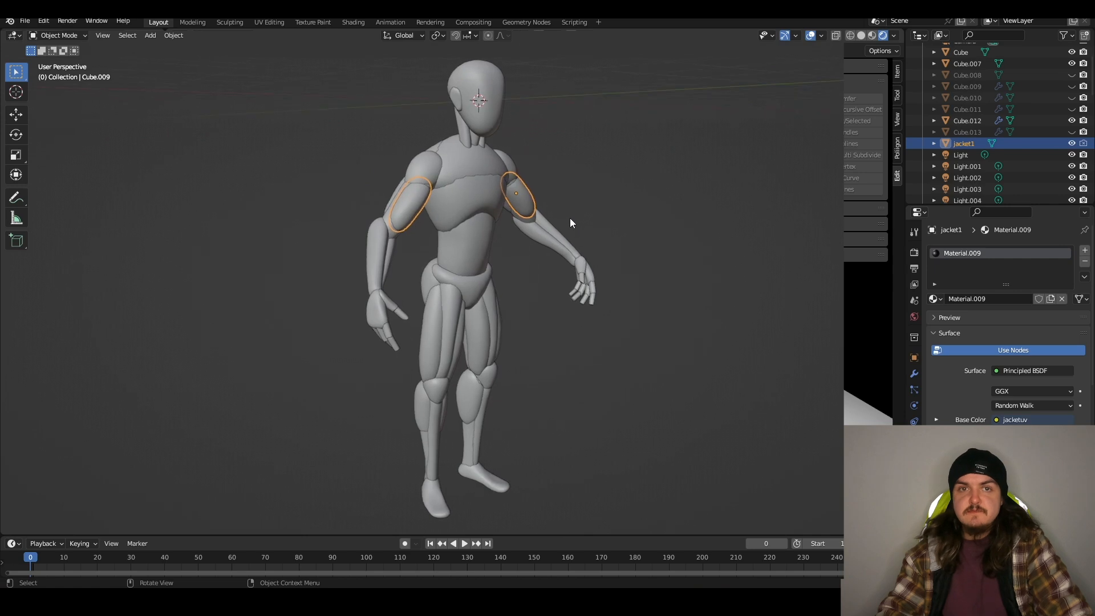
left_click(456, 334)
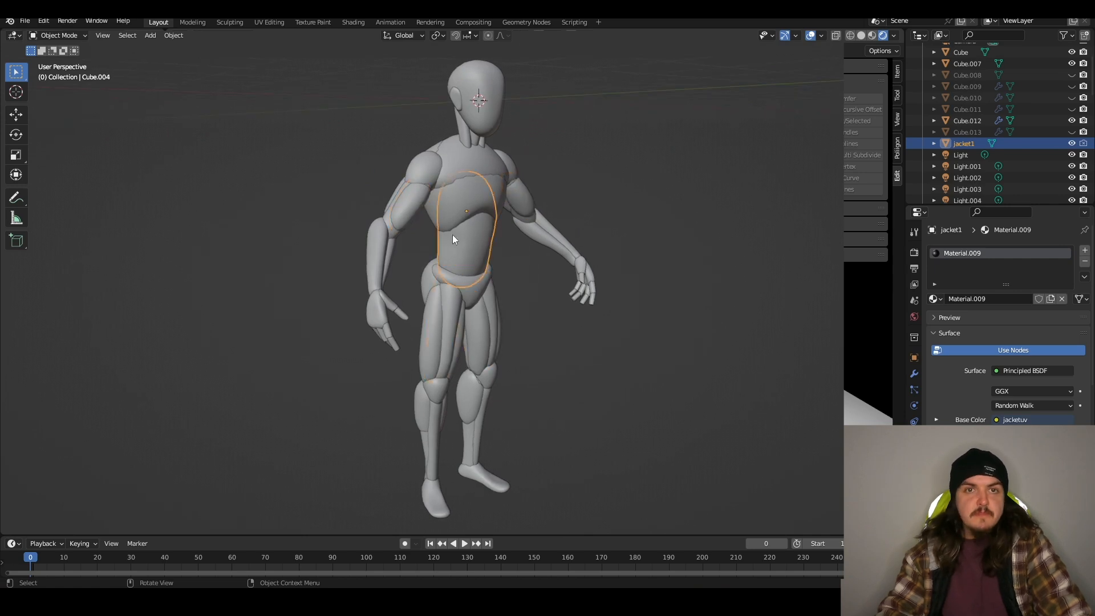
middle_click_drag(498, 188, 470, 238)
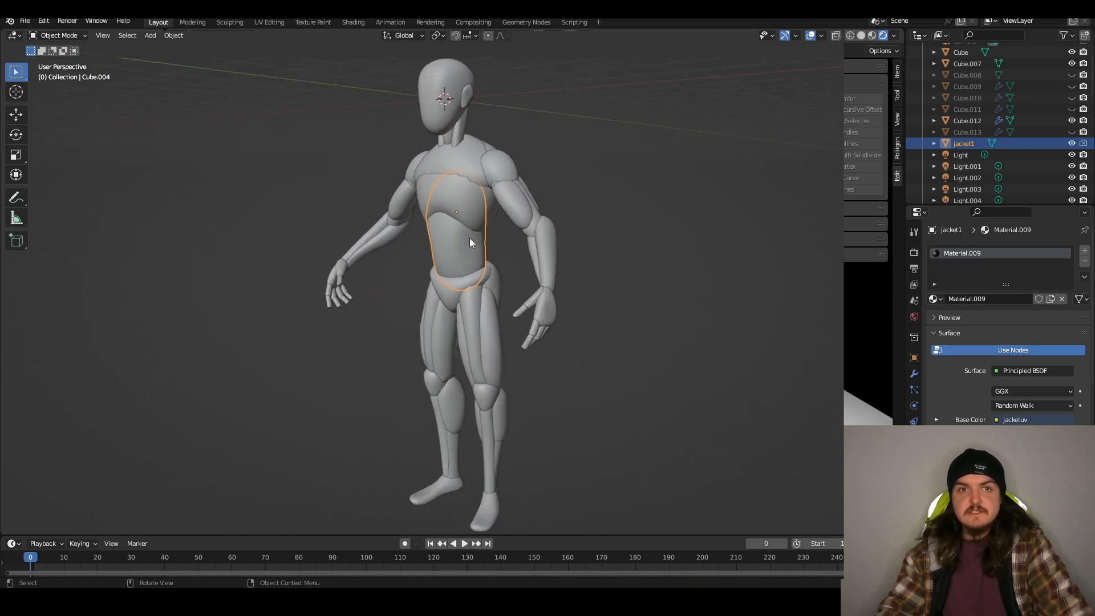
left_click(542, 255)
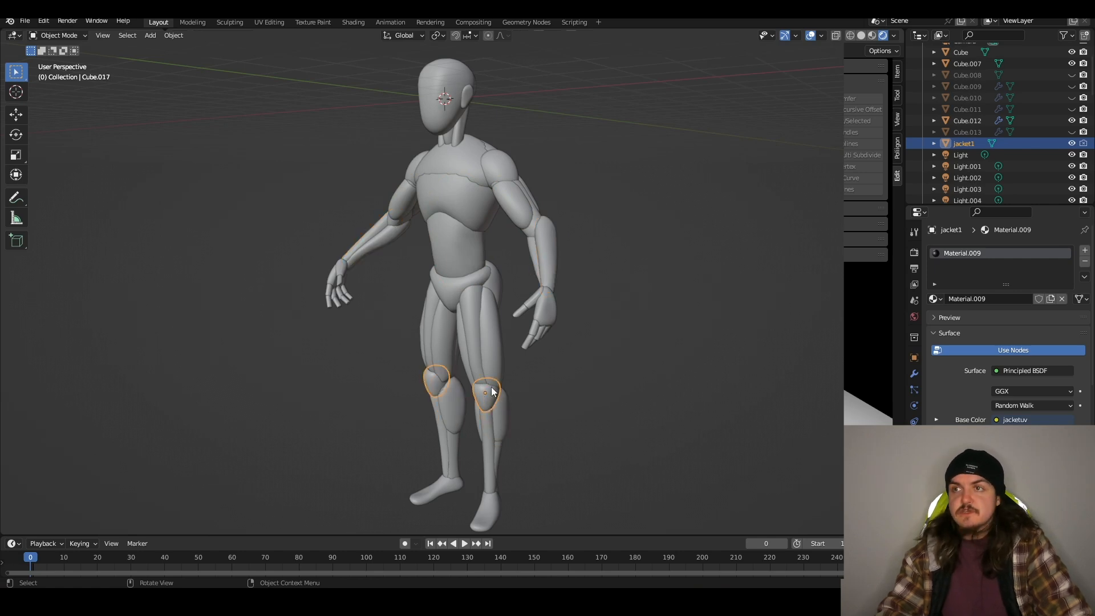
left_click(501, 361)
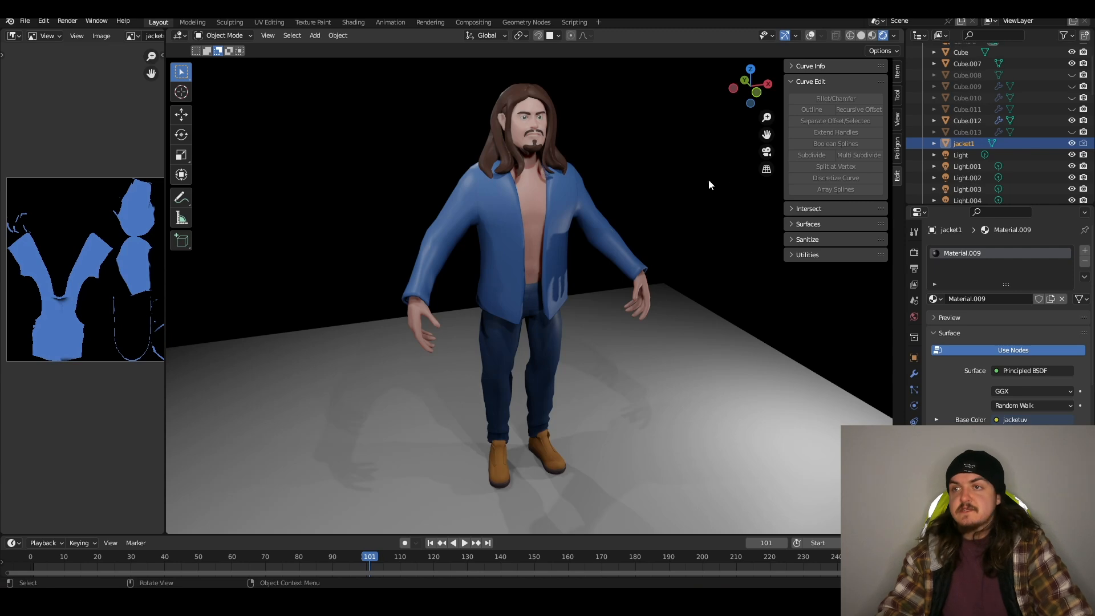
- Select the character's body and examine its retopologized mesh in Edit Mode
middle_click_drag(713, 283, 705, 318, "shift")
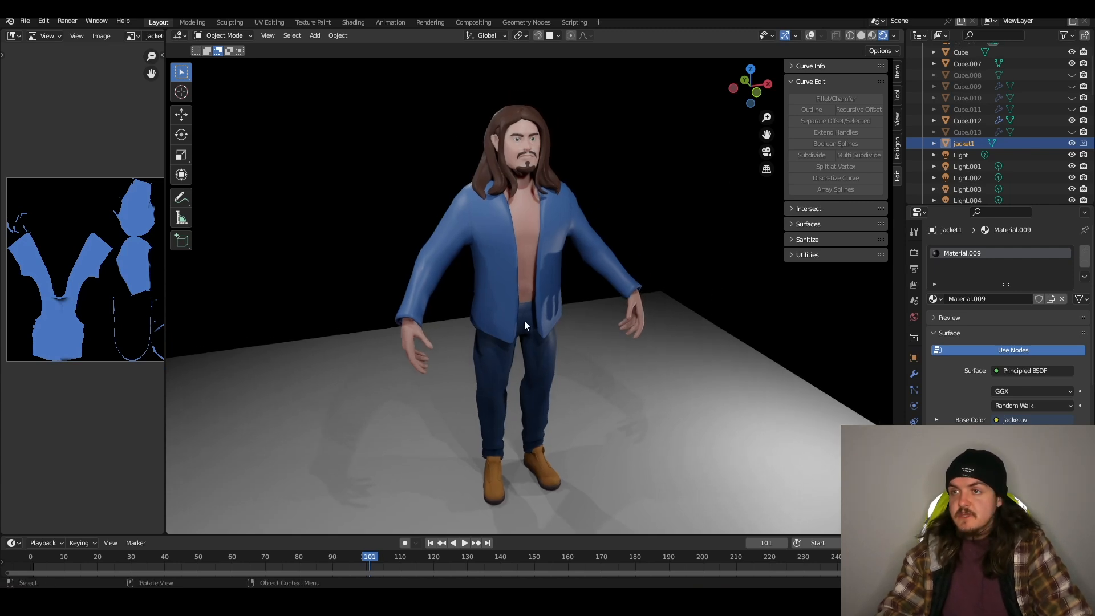
left_click(521, 220)
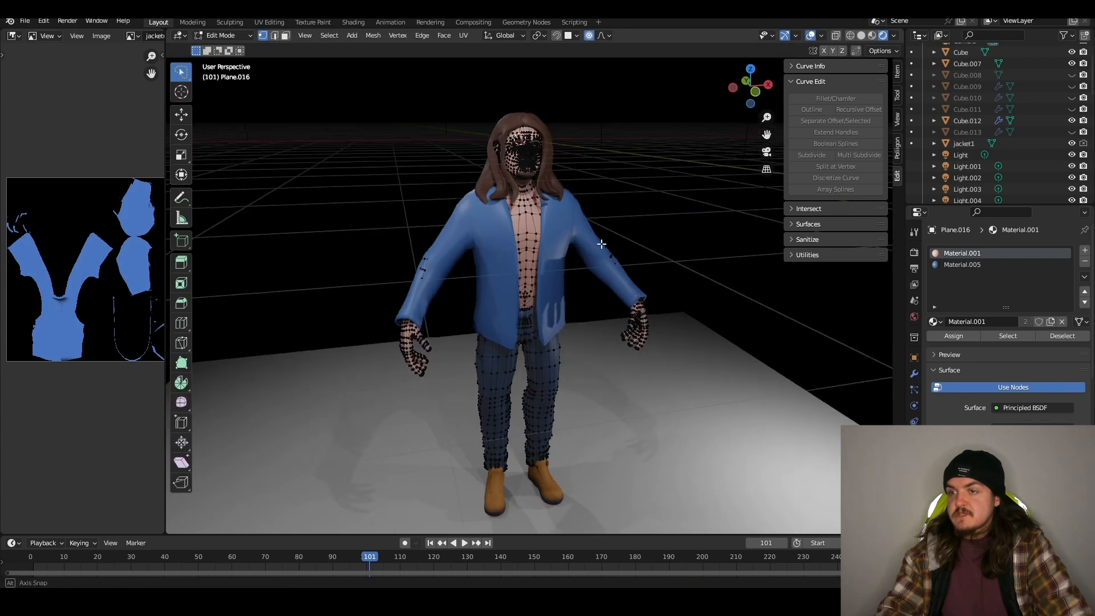
middle_click_drag(542, 171, 565, 170)
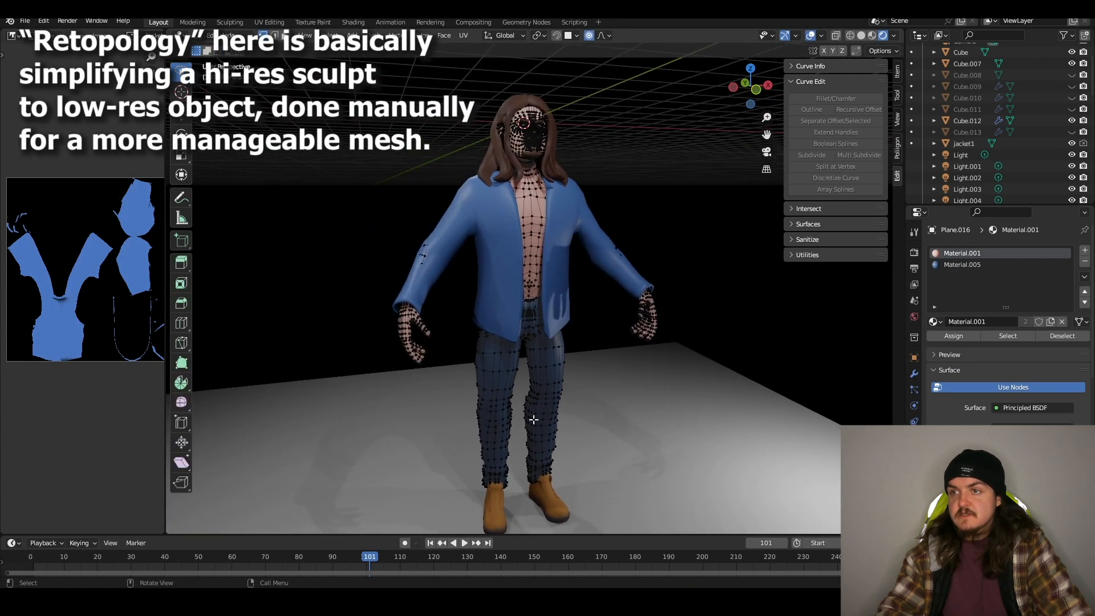
middle_click_drag(533, 416, 504, 250)
key("Tab")
- Select the edge lines across the tops of the jacket's shoulders and mark them as seams in Edit Mode
key("Tab")
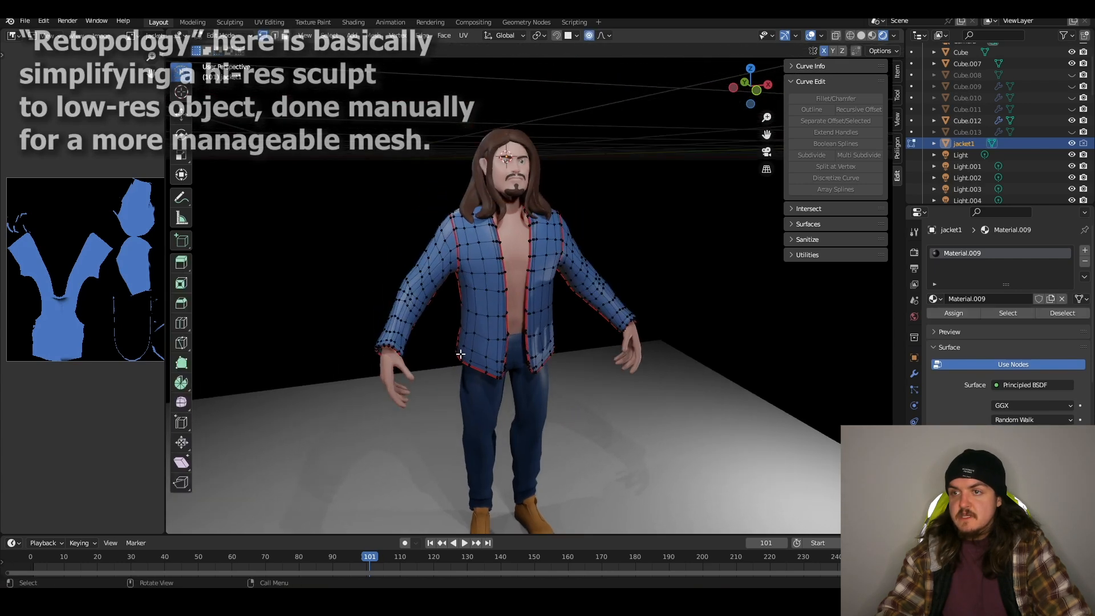
middle_click_drag(504, 375, 519, 373)
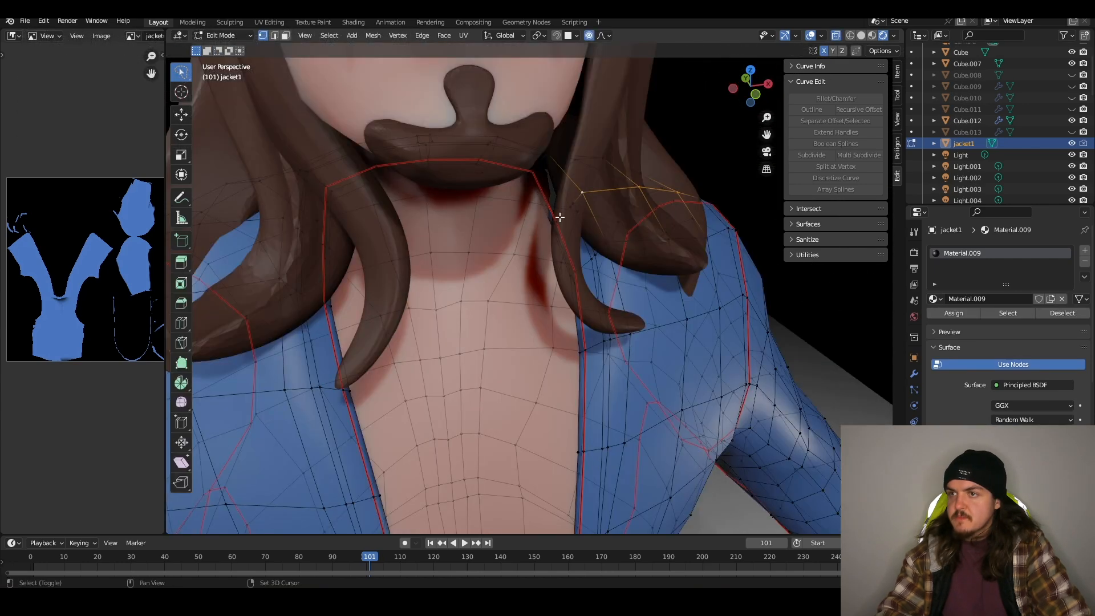
middle_click_drag(570, 216, 658, 255)
scroll(567, 231, "down", 3)
scroll(568, 231, "up", 5)
scroll(657, 254, "down", 12)
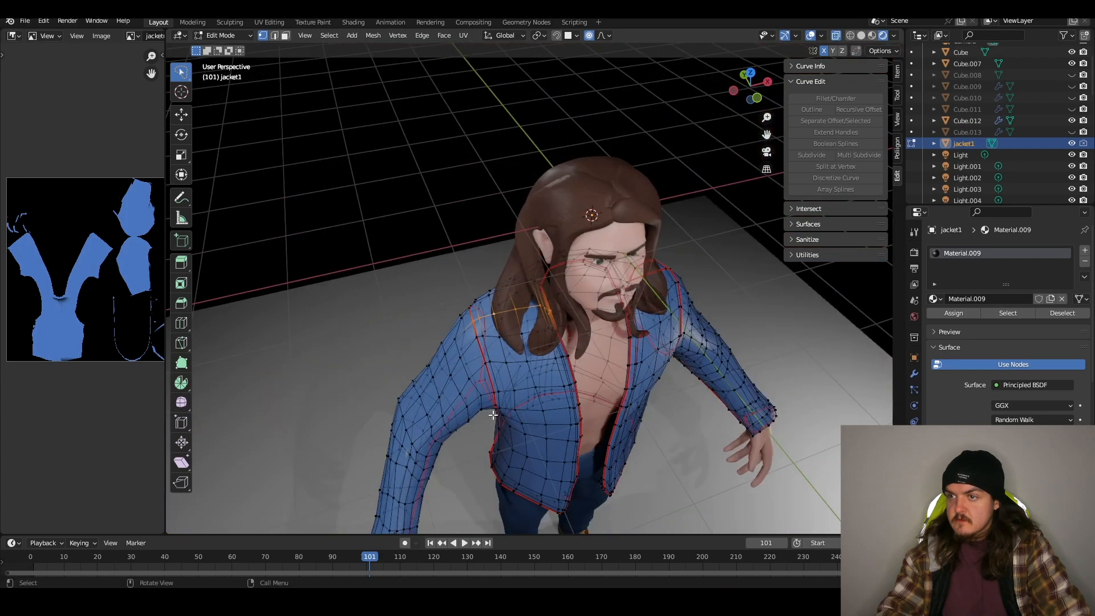
scroll(555, 313, "up", 3)
middle_click_drag(554, 313, 536, 368)
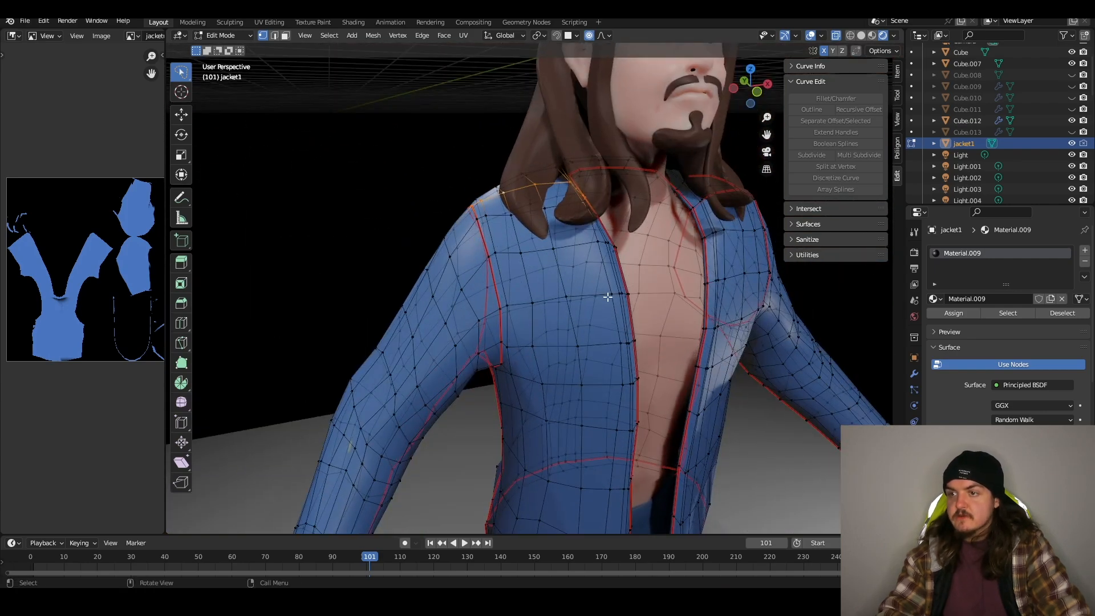
middle_click_drag(608, 297, 587, 245)
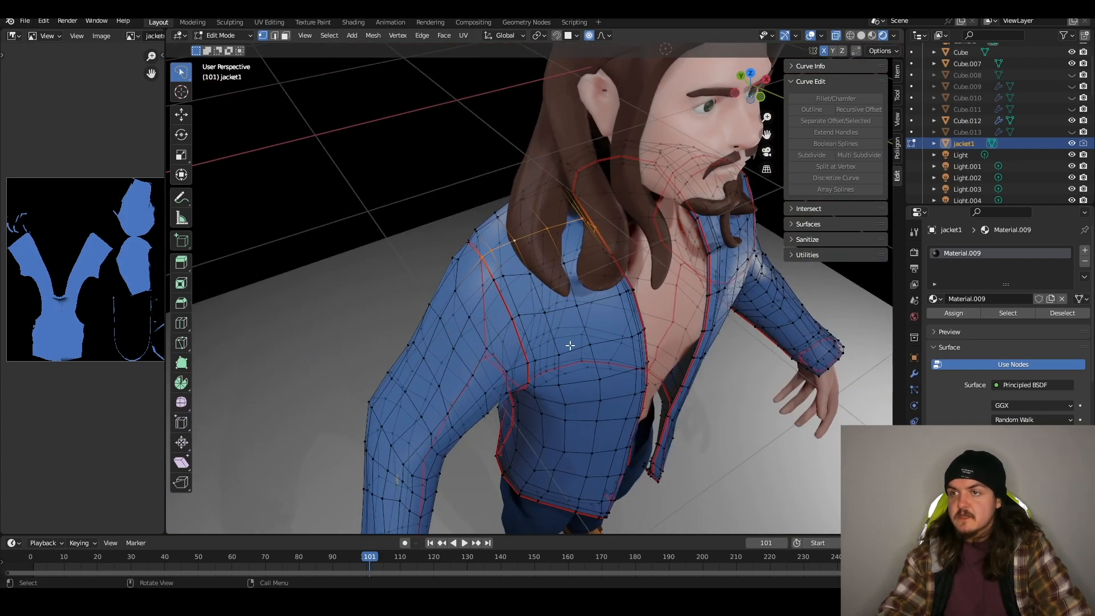
middle_click_drag(590, 285, 539, 315)
scroll(596, 293, "up", 6)
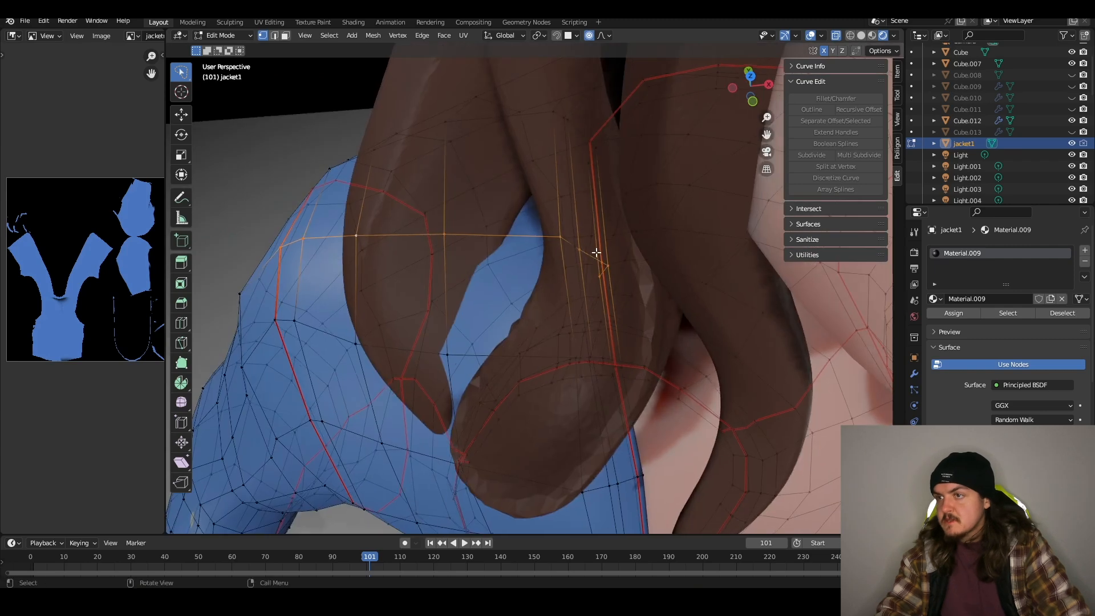
middle_click_drag(620, 291, 574, 276)
key("ctrl+e")
left_click(603, 312)
scroll(563, 263, "down", 8)
key("Tab")
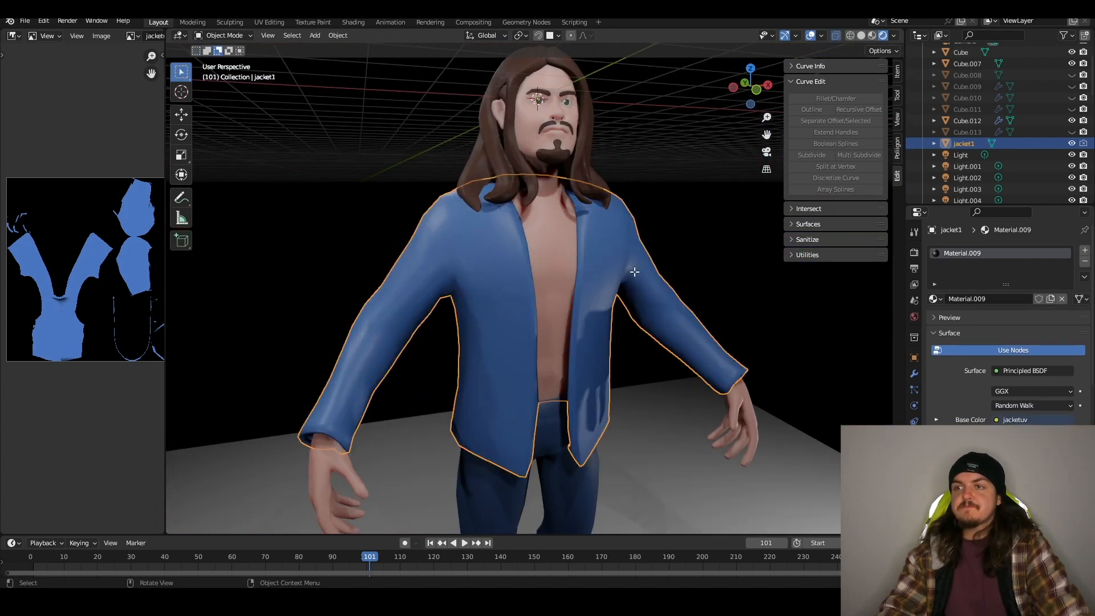
- Select the jacket's entire mesh and unwrap it again along the new seams, then return to Object Mode
key("Tab")
key("a")
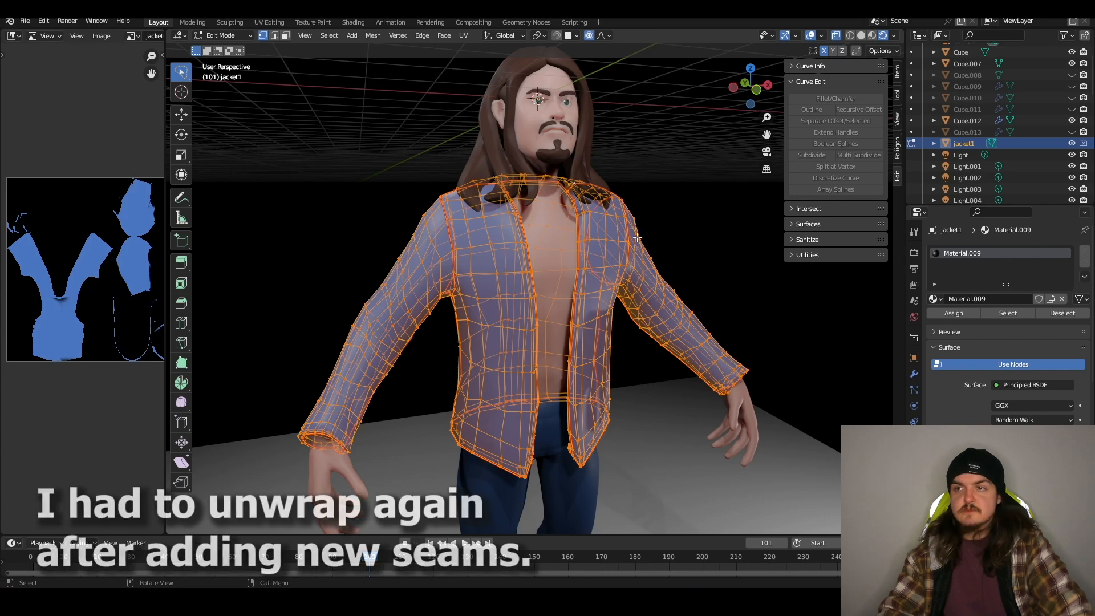
key("u")
left_click(635, 238)
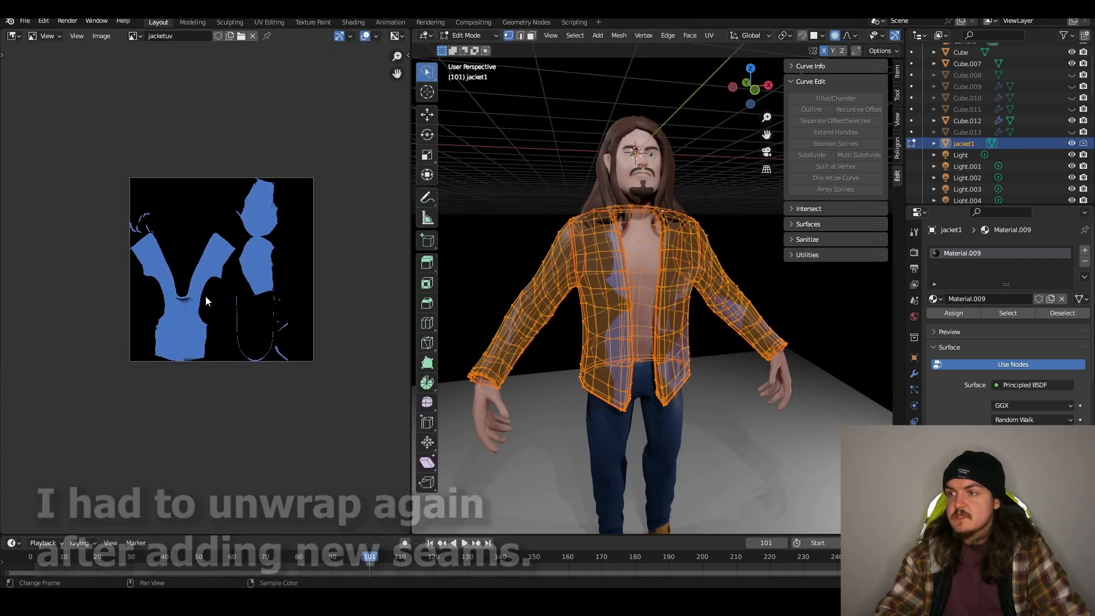
middle_click_drag(692, 359, 719, 368)
scroll(719, 368, "up", 4)
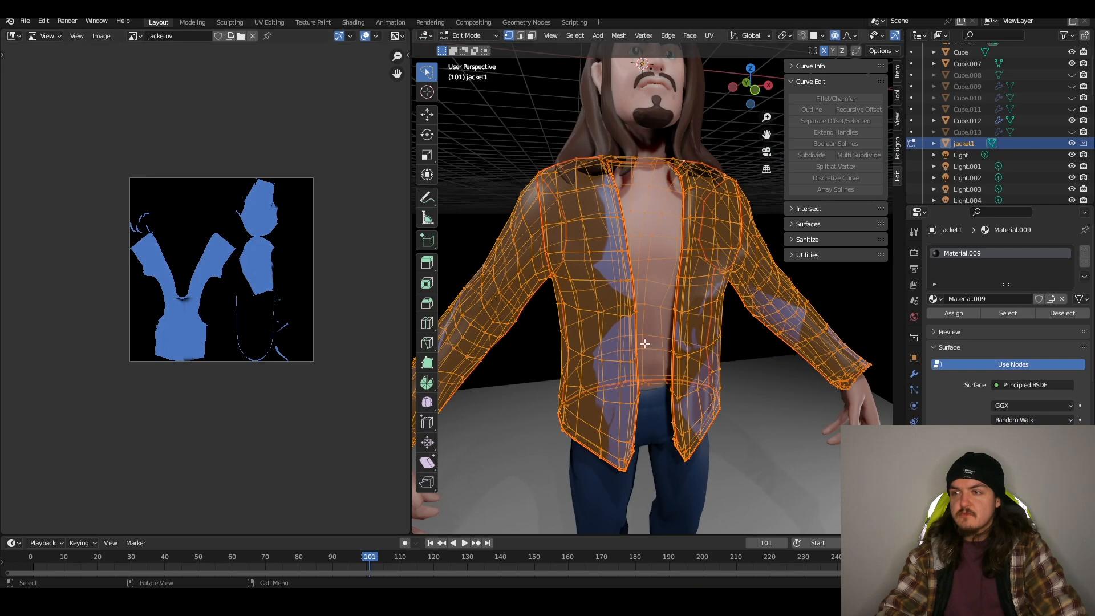
scroll(629, 355, "down", 4)
key("Tab")
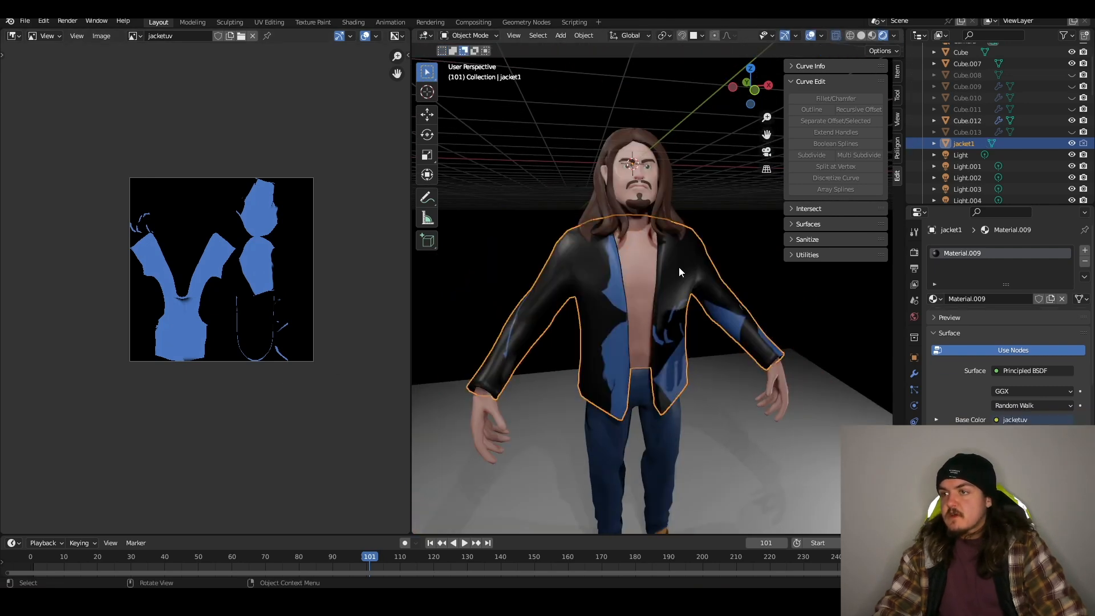
- Change the image area to the UV Editor and display the jacket's UV layout in Edit Mode
key("Tab")
key("Tab")
left_click(14, 35)
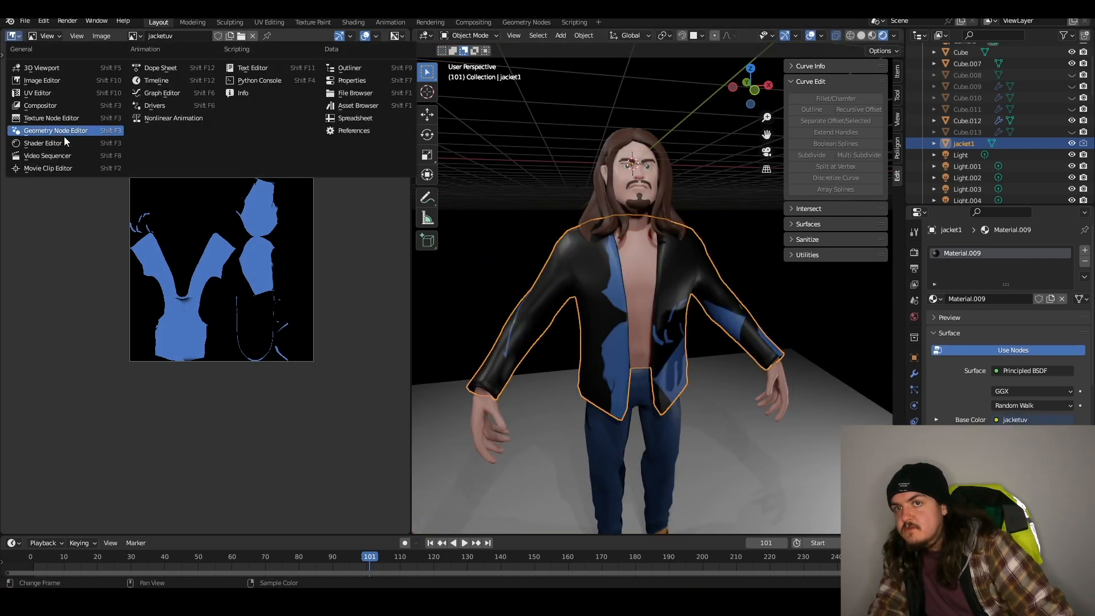
left_click(37, 93)
key("Tab")
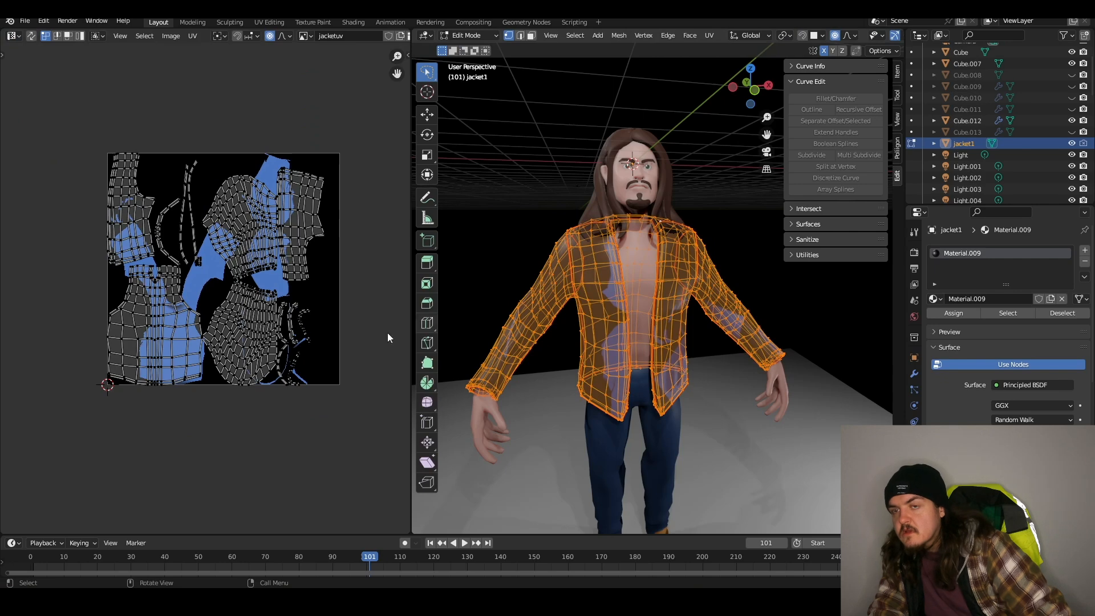
- Turn off proportional editing and move the pair of long thin strips to the lower right of the UV layout
middle_click_drag(387, 338, 407, 324)
scroll(195, 370, "up", 2)
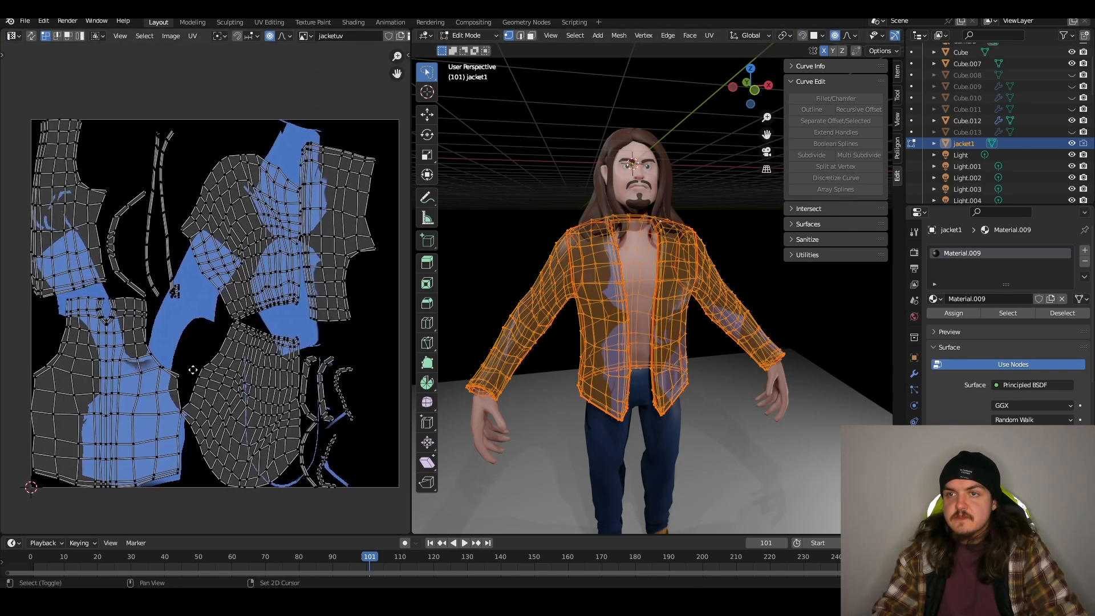
key("a")
middle_click_drag(204, 334, 224, 322)
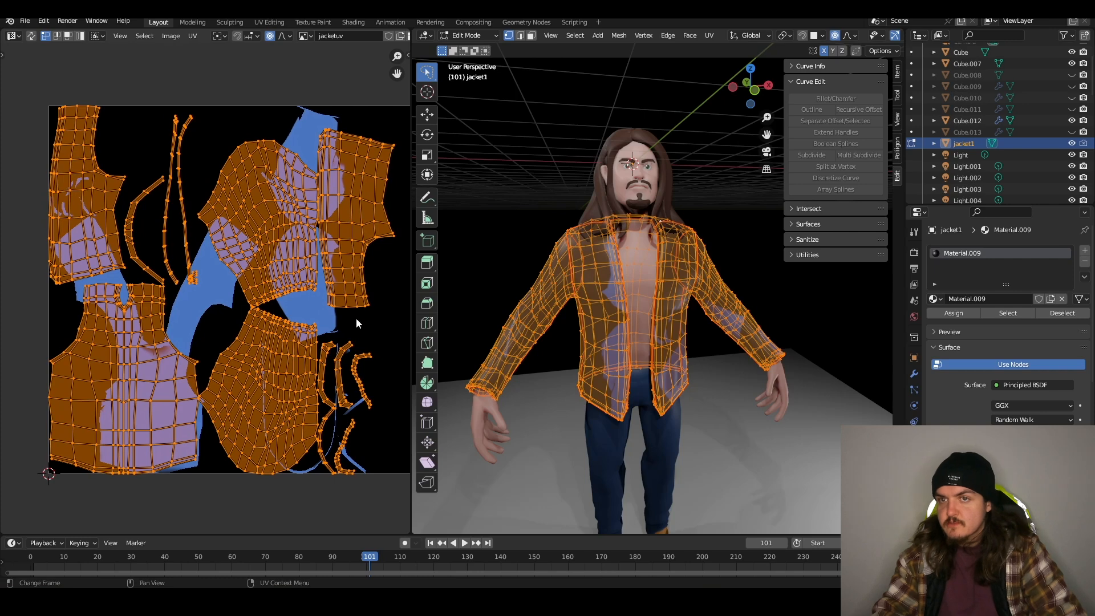
left_click(199, 255)
key("l")
key("g")
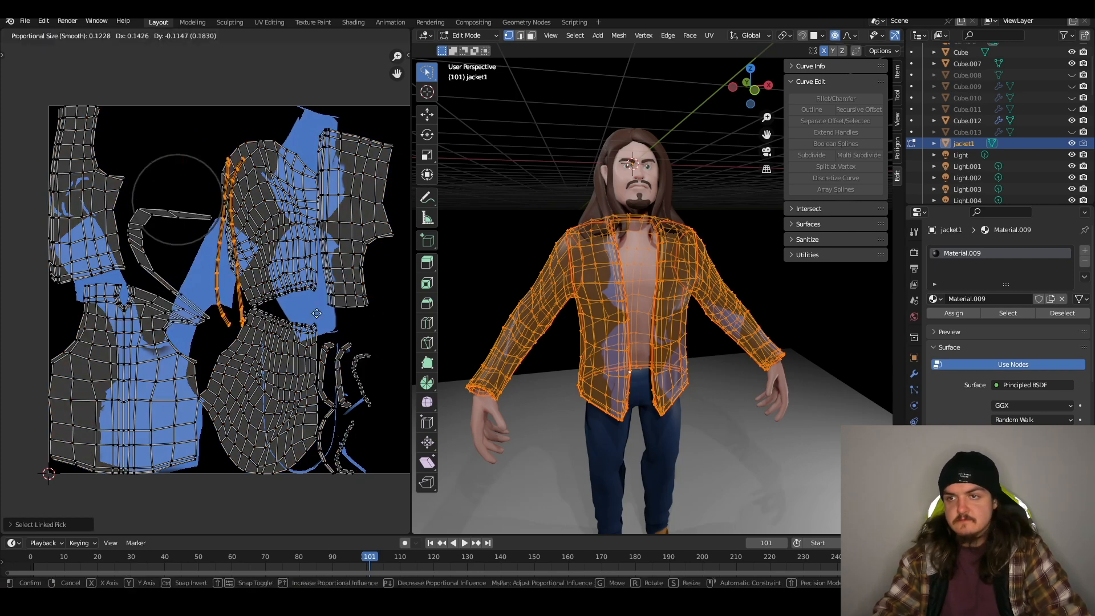
right_click(283, 313)
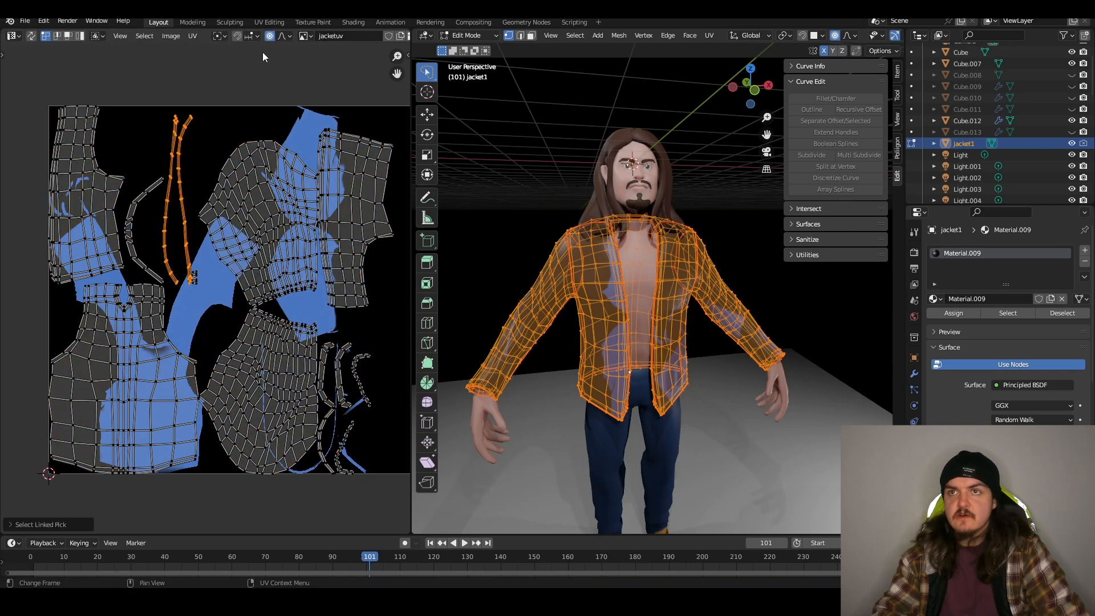
left_click(268, 35)
key("g")
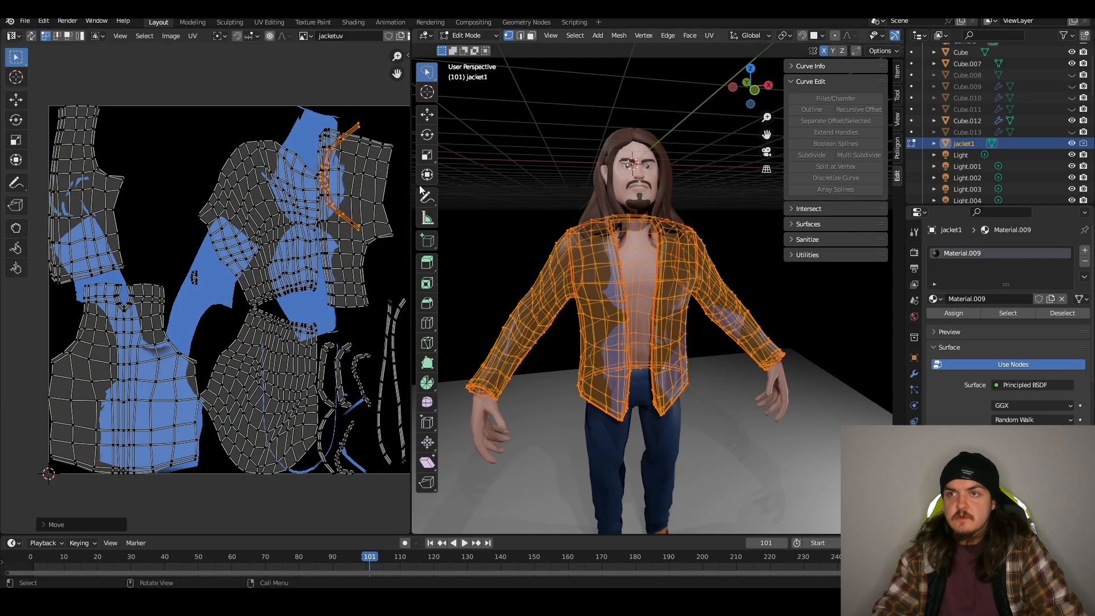
- Rotate the curved strip and move it into the upper-right corner of the UV layout
key("r")
left_click(363, 178)
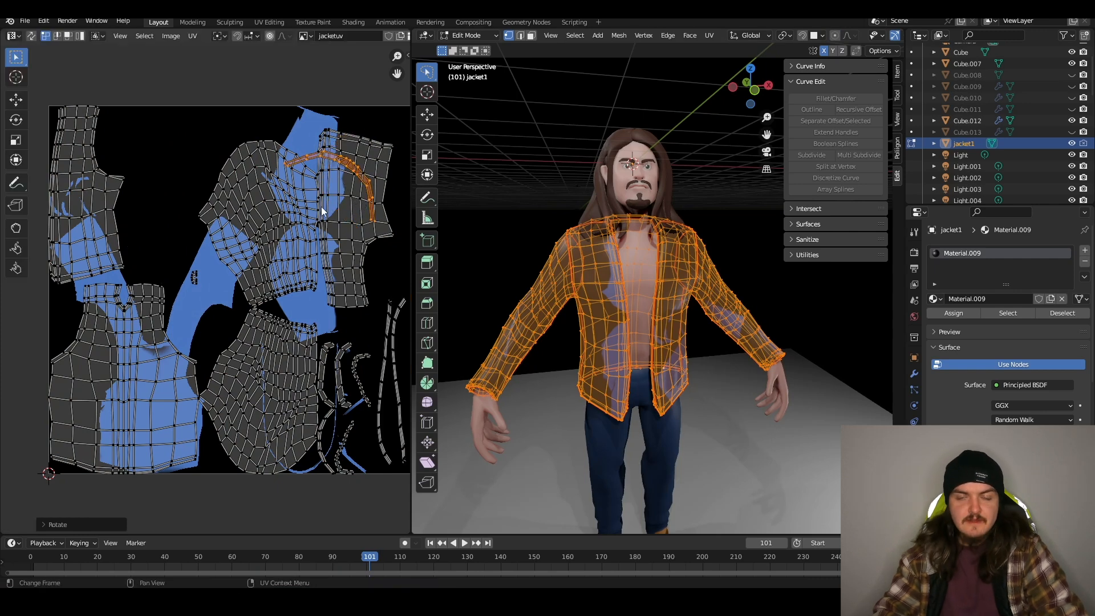
key("g")
left_click(360, 172)
- Reposition the upper sleeve's UV island and move the tiny island down among the thin strips at the lower right
left_click(215, 203)
key("l")
key("g")
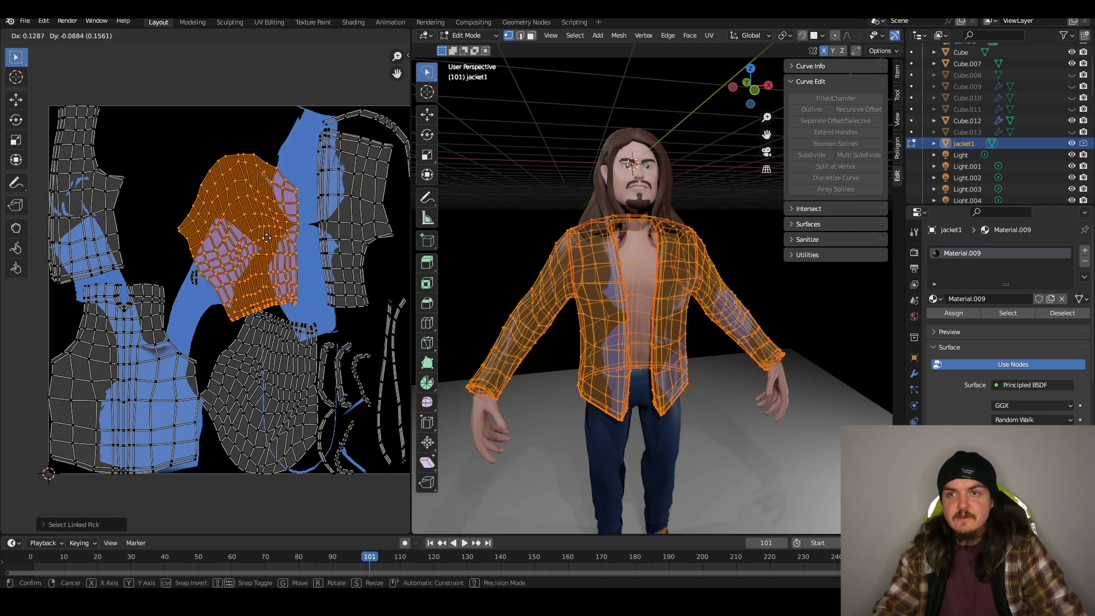
left_click(290, 221)
left_click(198, 280)
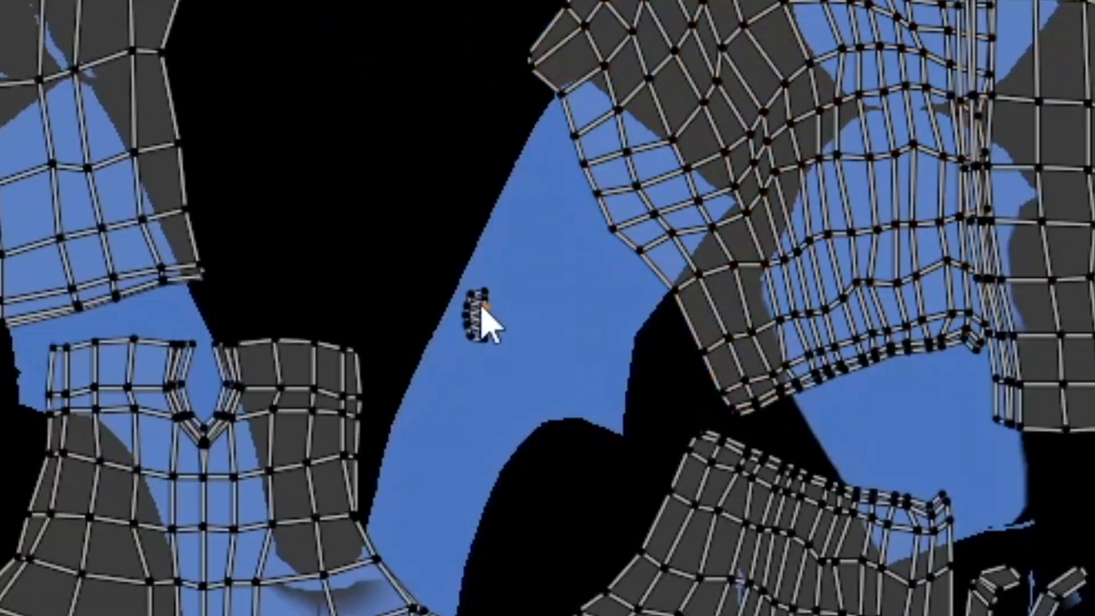
key("g")
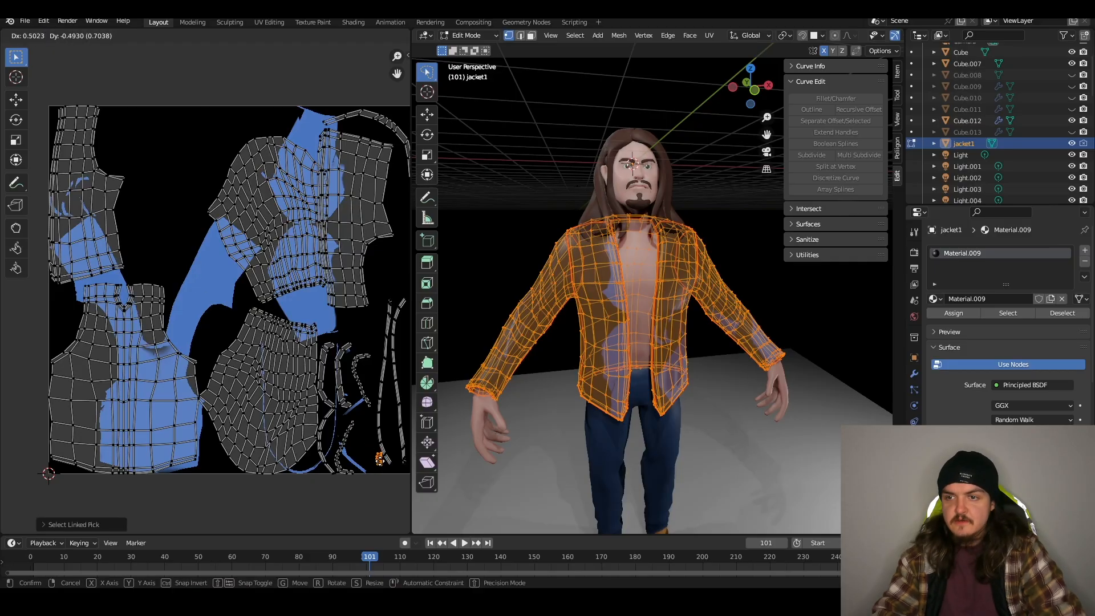
left_click(367, 455)
- Move the upside-down front panel's UV island beside the other front panel and rotate it 180°
key("l")
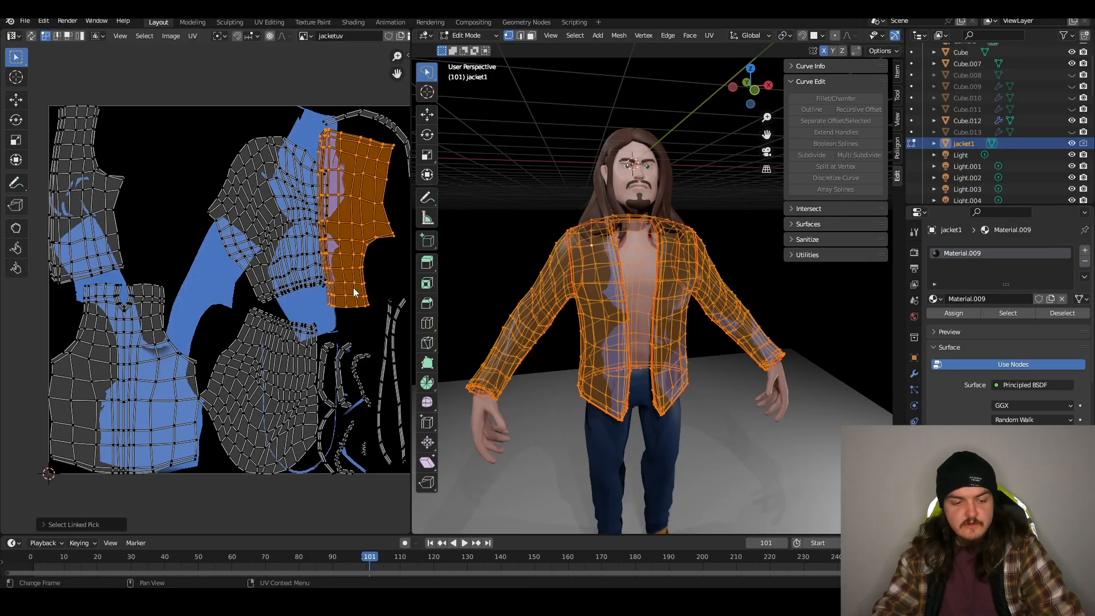
key("g")
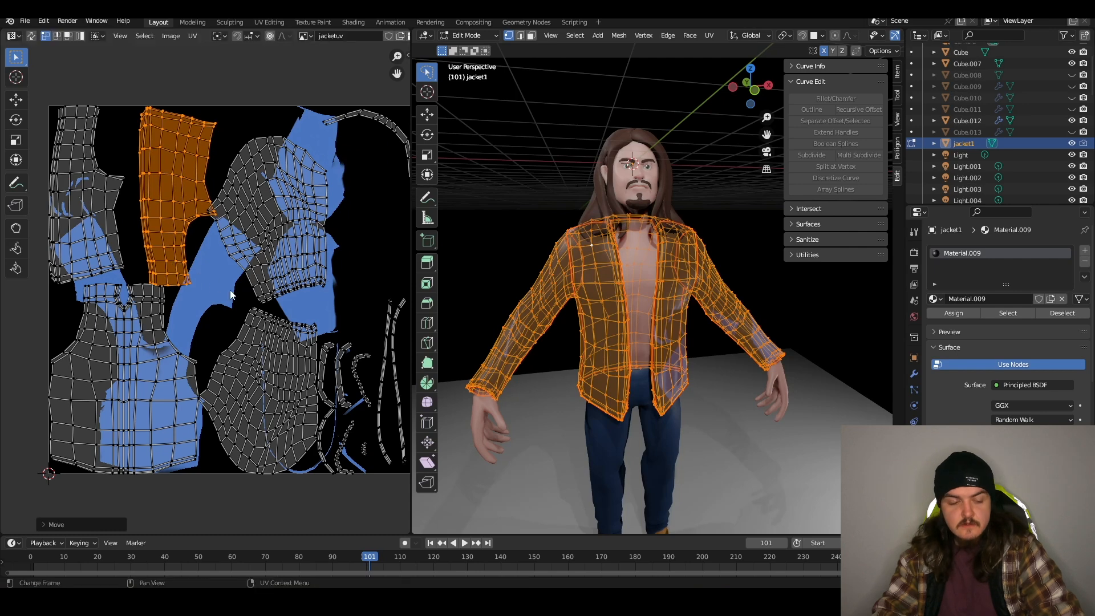
key("r")
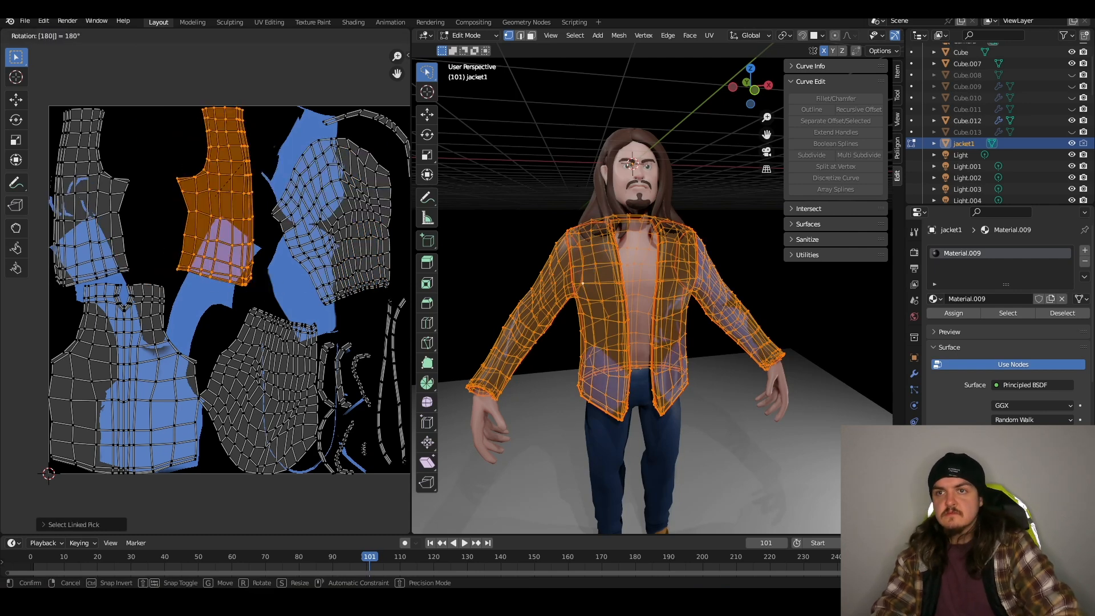
left_click(279, 127)
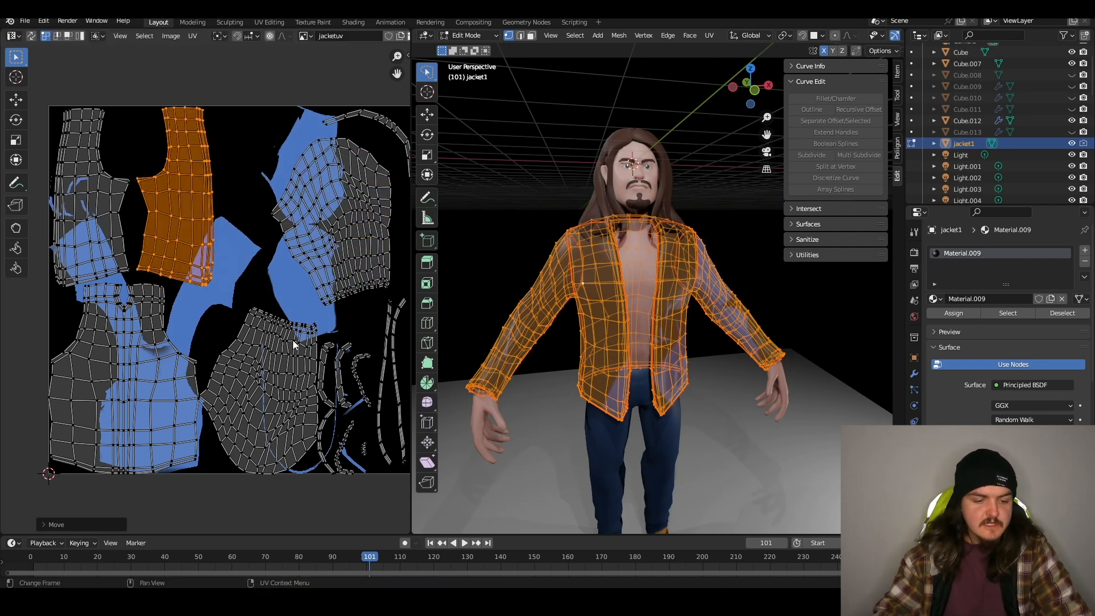
- Rotate the lower sleeve's UV island about 168° so its cuff faces down, and shift it up slightly
key("l")
key("r")
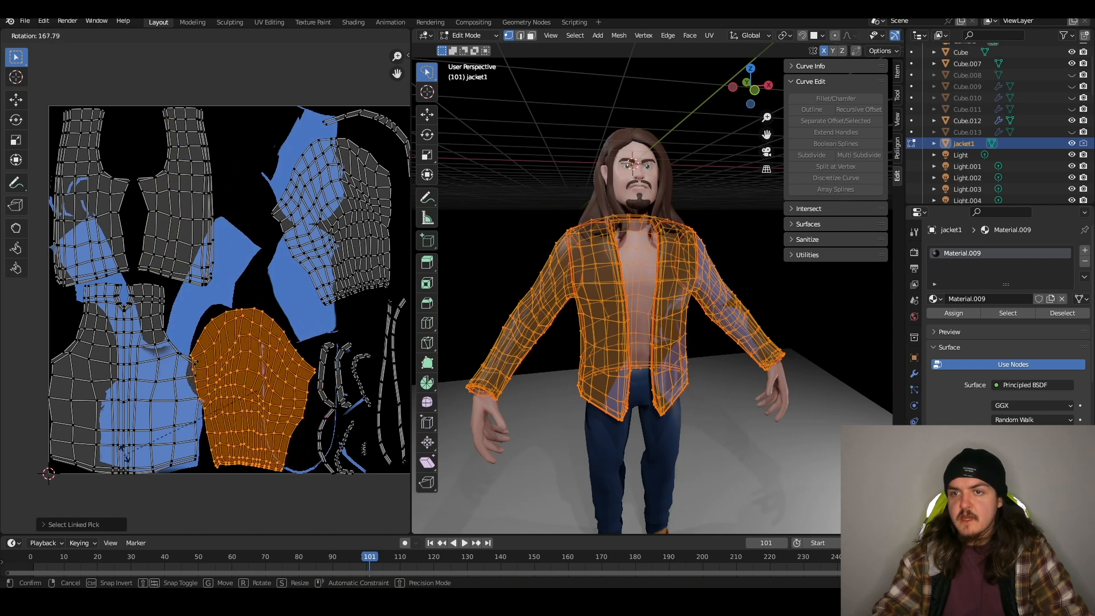
left_click(275, 327)
key("s")
right_click(332, 455)
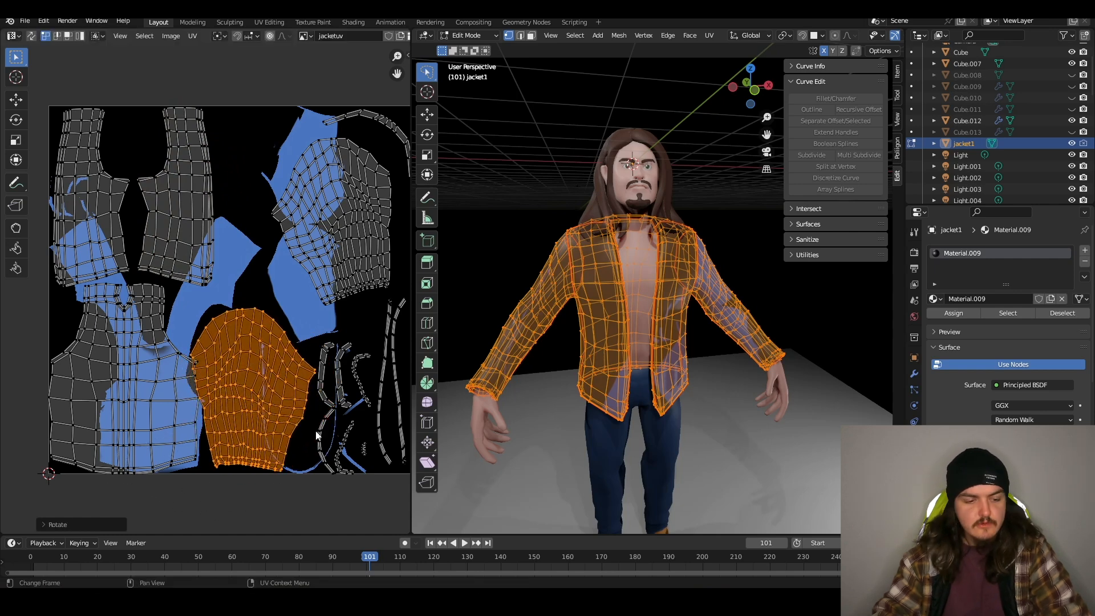
key("g")
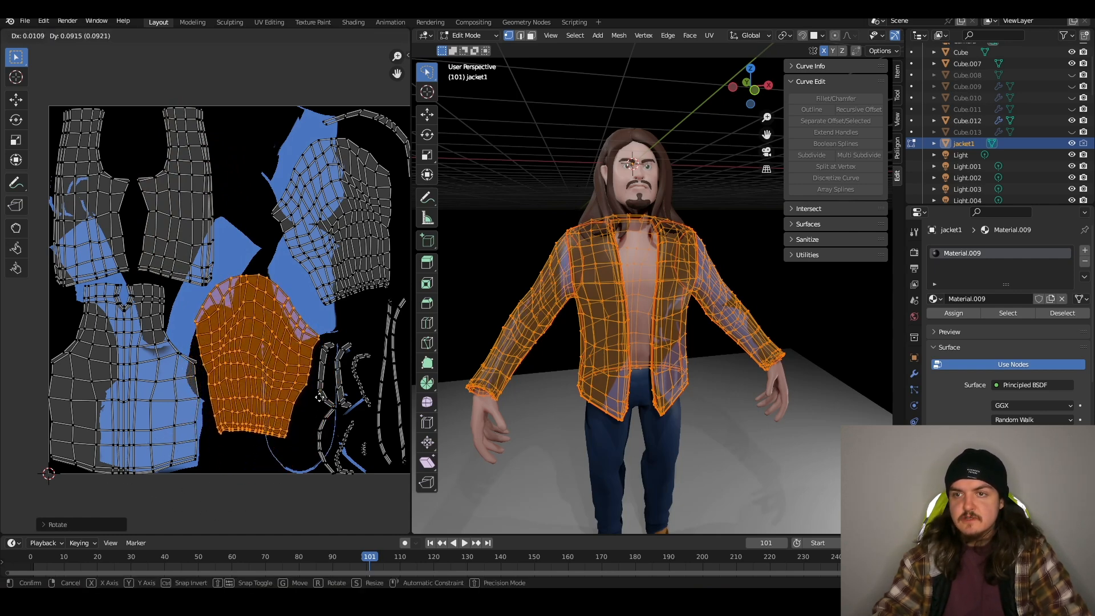
left_click(320, 401)
- Shift the upper sleeve's UV island slightly inward and rotate it until its cuff edge is roughly level
left_click(392, 263)
key("l")
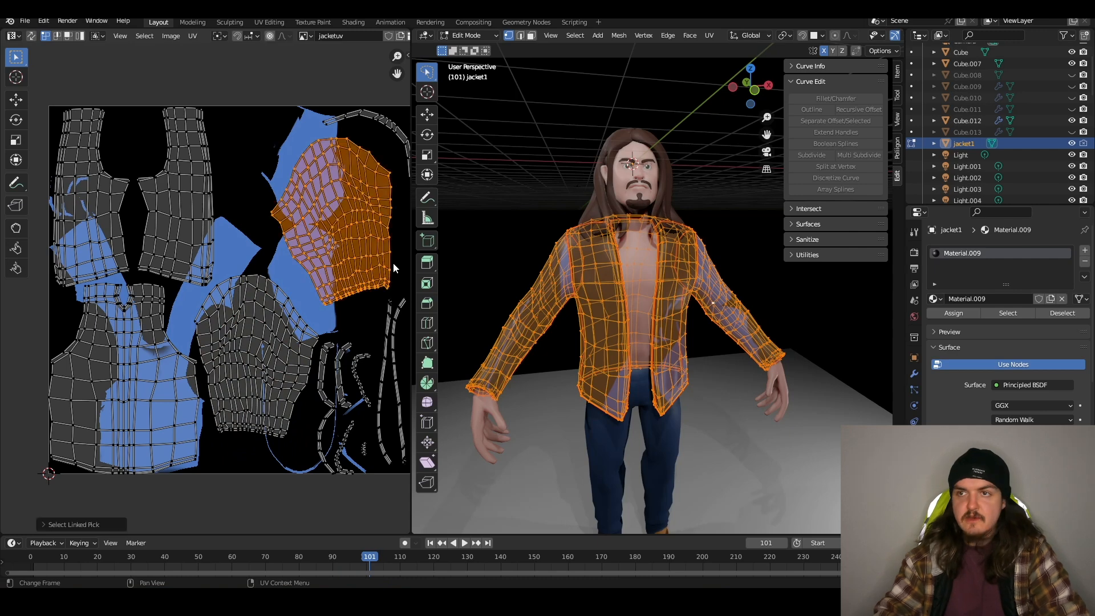
key("g")
left_click(388, 258)
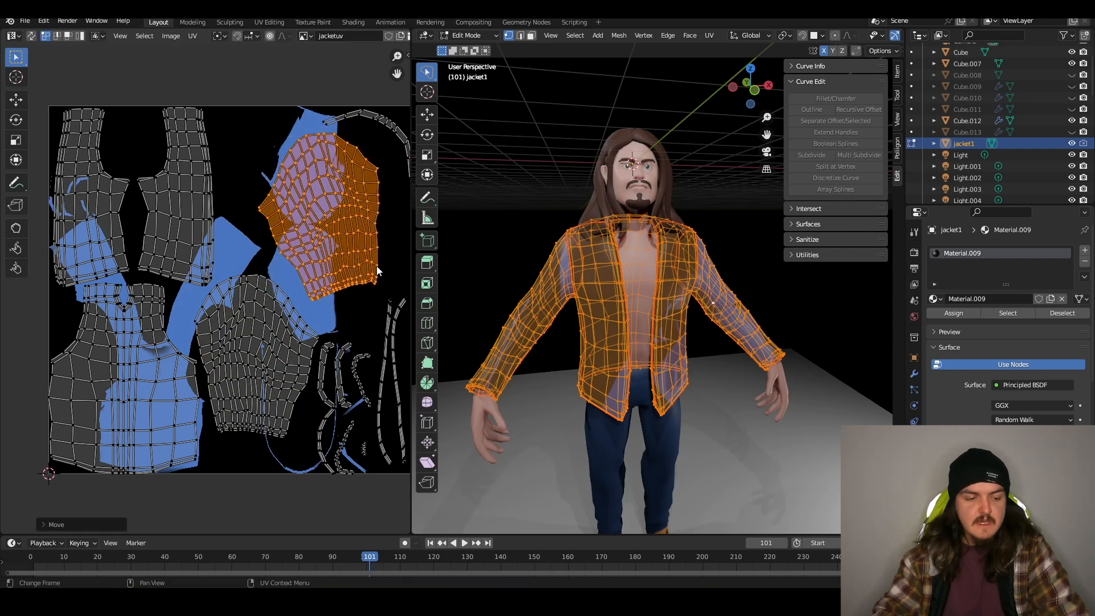
key("r")
left_click(337, 234)
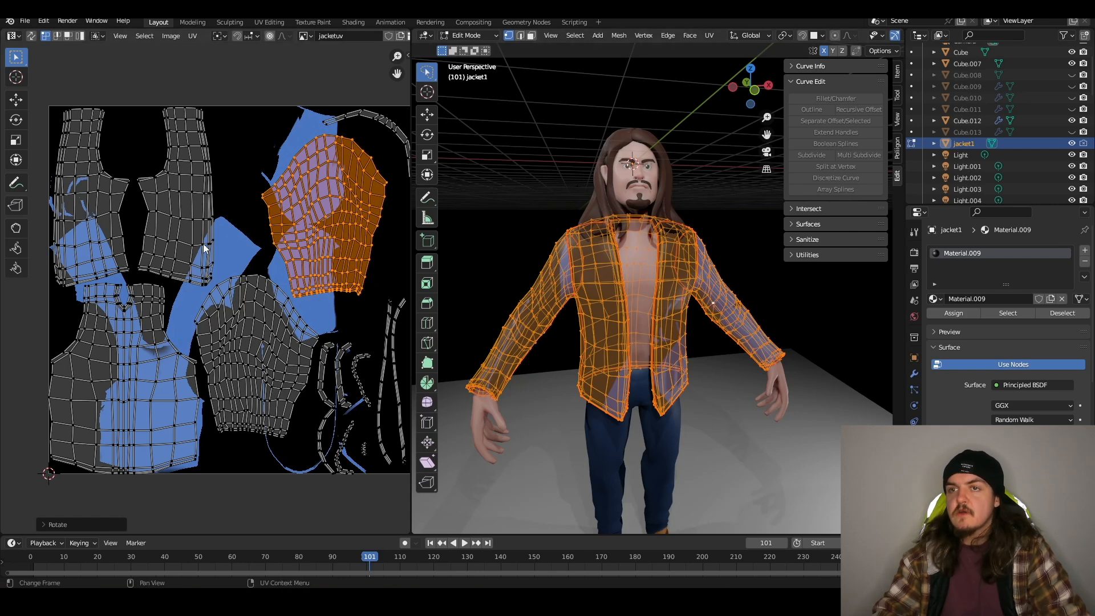
- Export the jacket's UV layout as the PNG image jacketuv1.png
left_click(193, 36)
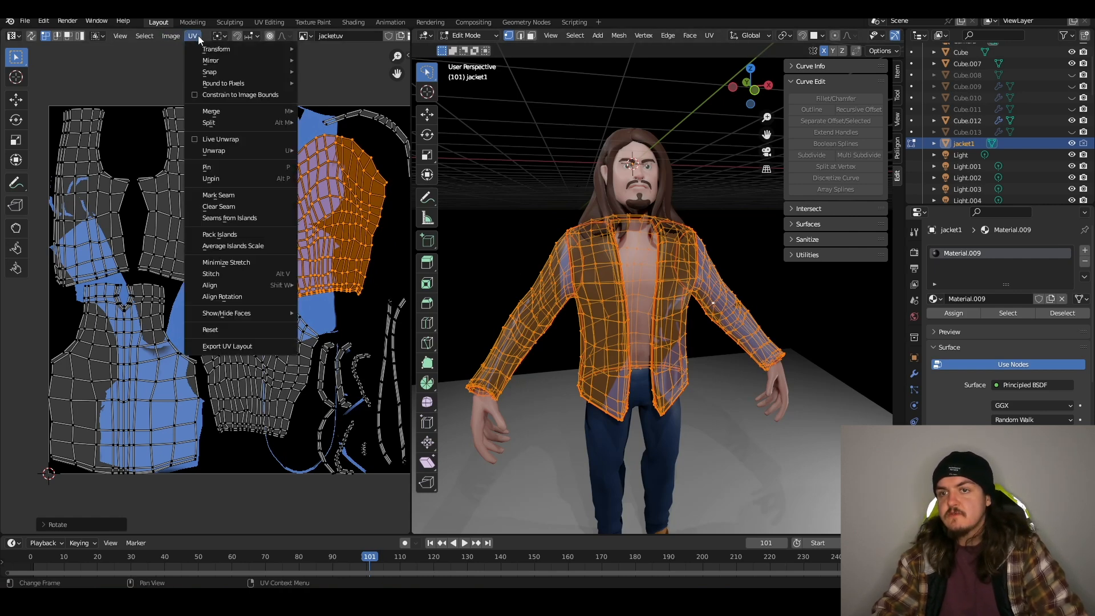
left_click(255, 349)
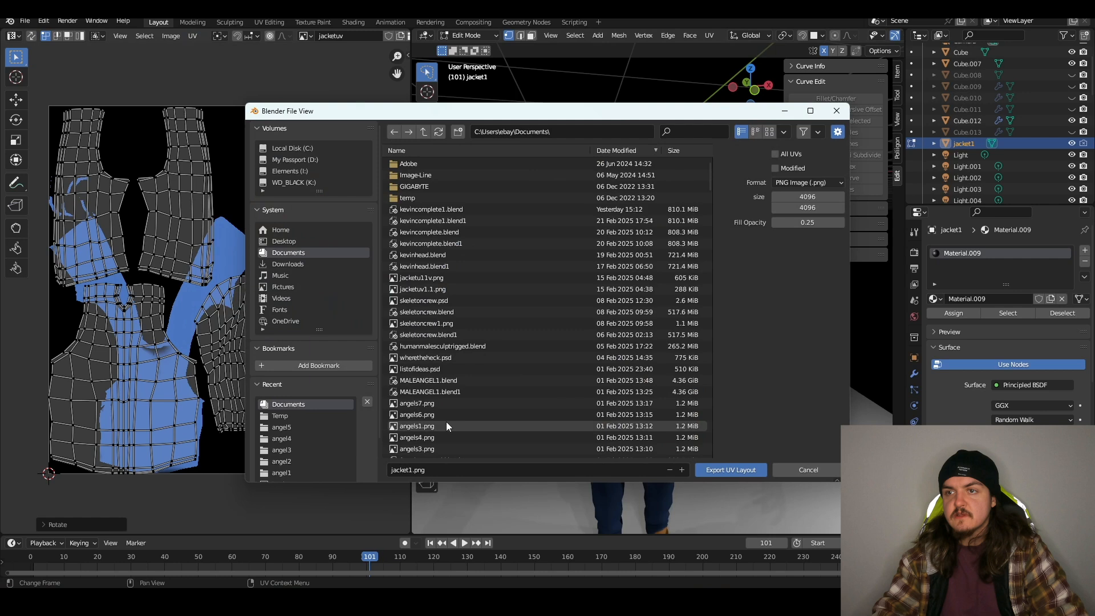
left_click(419, 471)
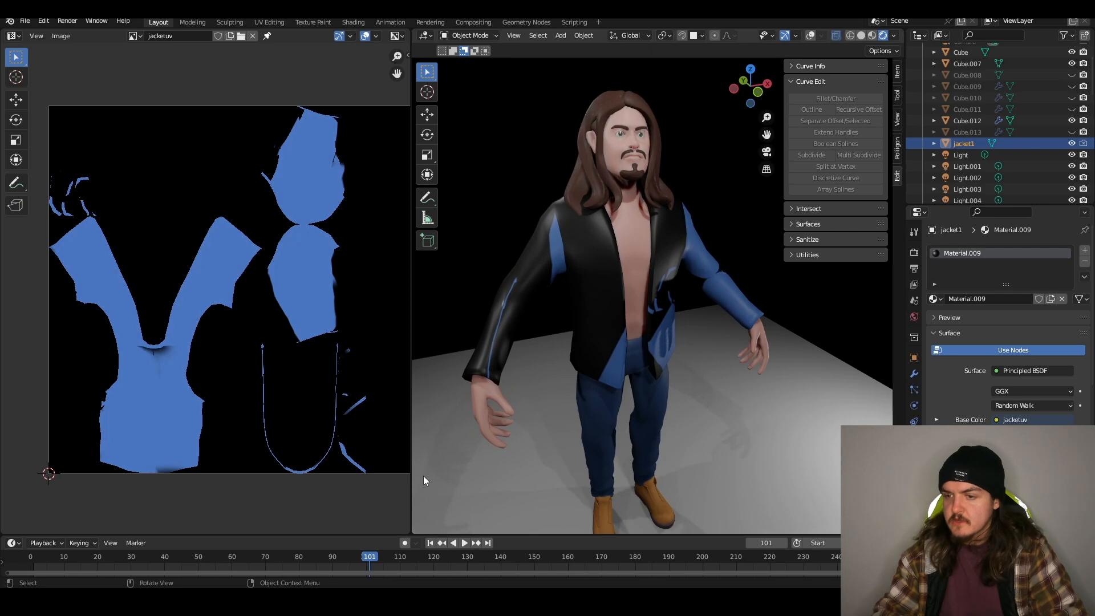
- Switch to Photoshop and open the exported jacketuv1.png
key("super")
left_click(399, 602)
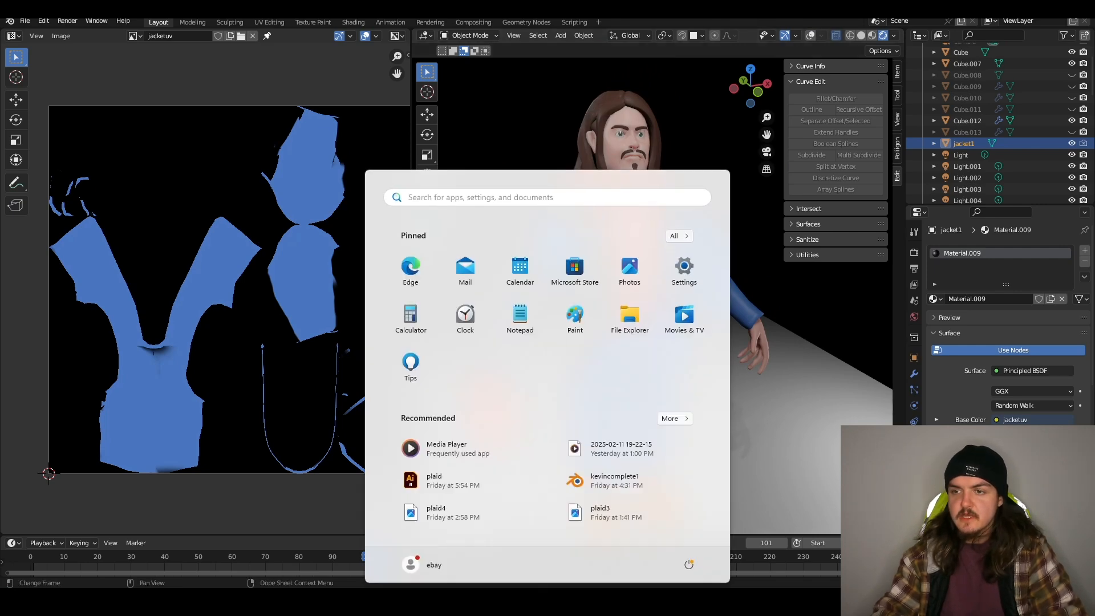
left_click(258, 309)
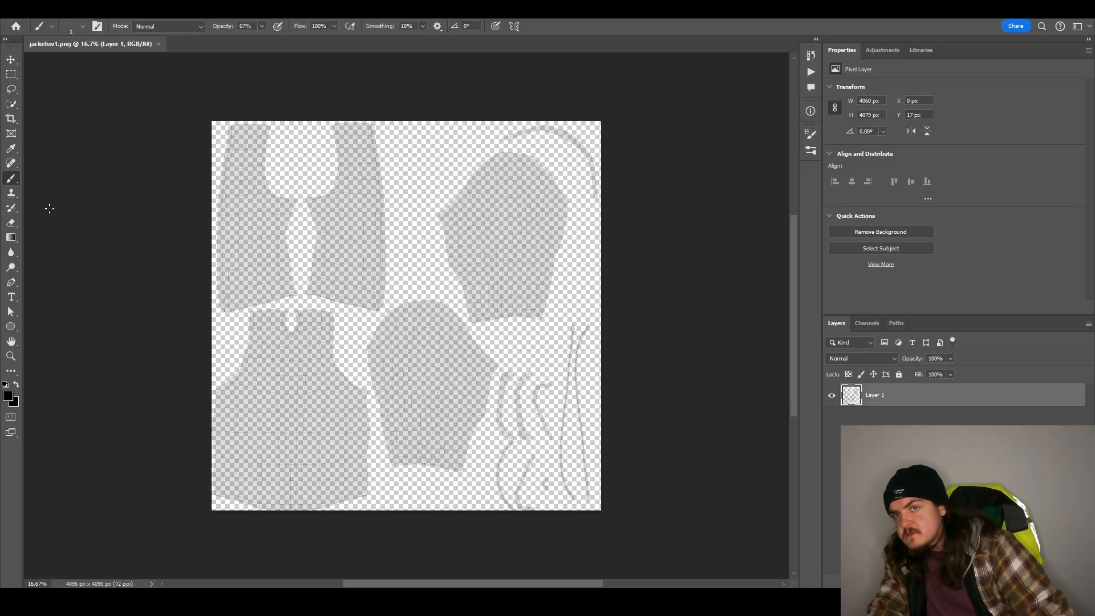
- Draw a rectangle of about 4351 × 4234 px over the whole canvas and fill it with blue
key("u")
left_click_drag(207, 116, 620, 517)
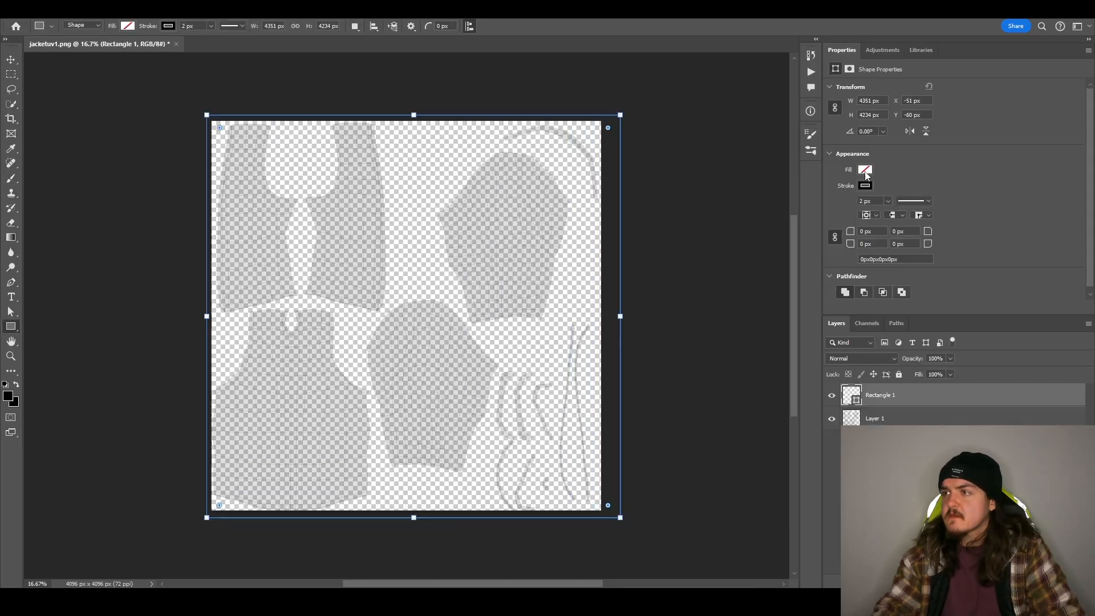
left_click(867, 173)
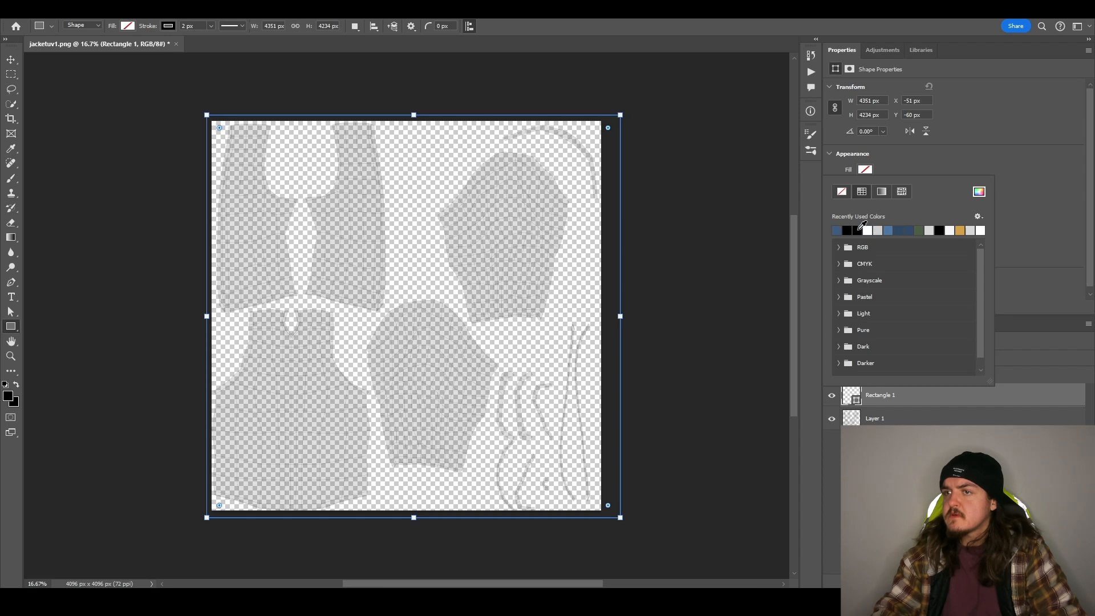
left_click(857, 229)
left_click(912, 456)
- Place the blue rectangle's layer beneath Layer 1 and lock it
left_click_drag(903, 397, 897, 430)
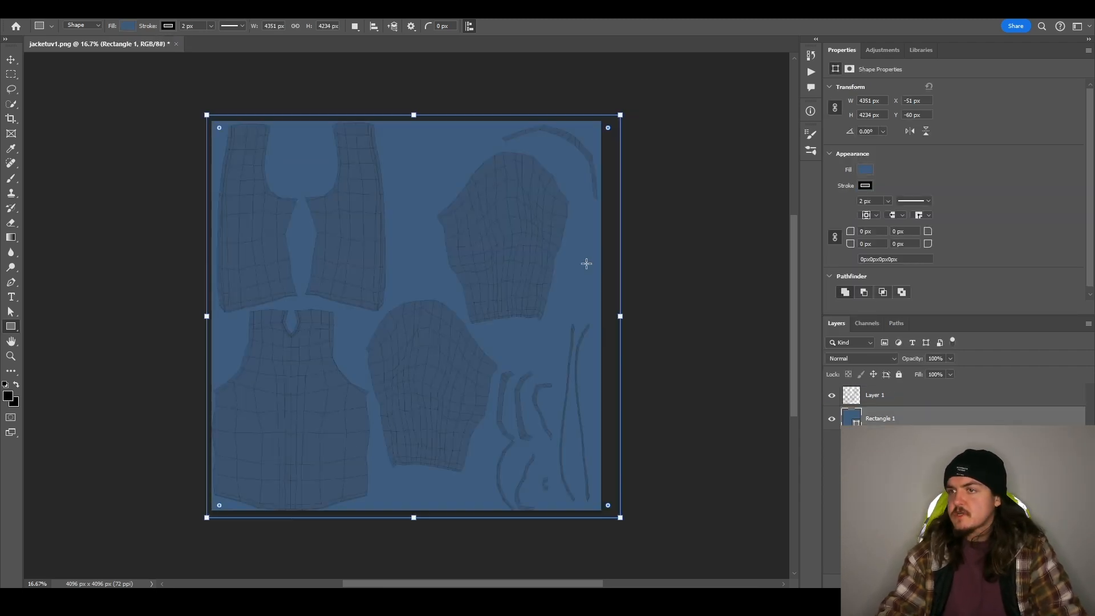
left_click(898, 374)
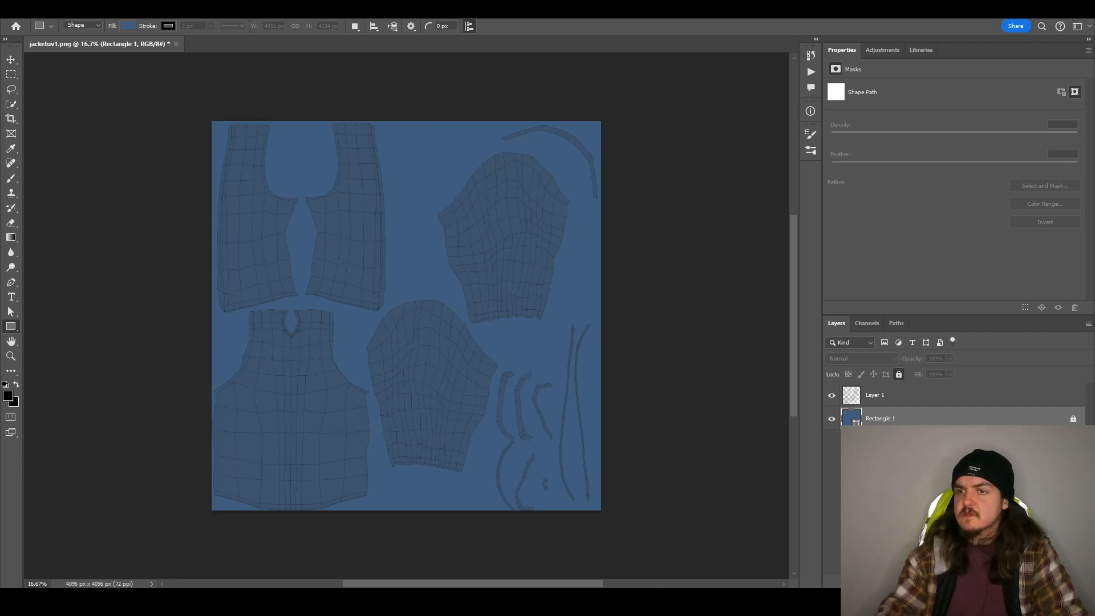
- Place the plaid4-01.png swatch below Layer 1 and position it at the canvas's upper-left corner
left_click_drag(700, 405, 507, 374)
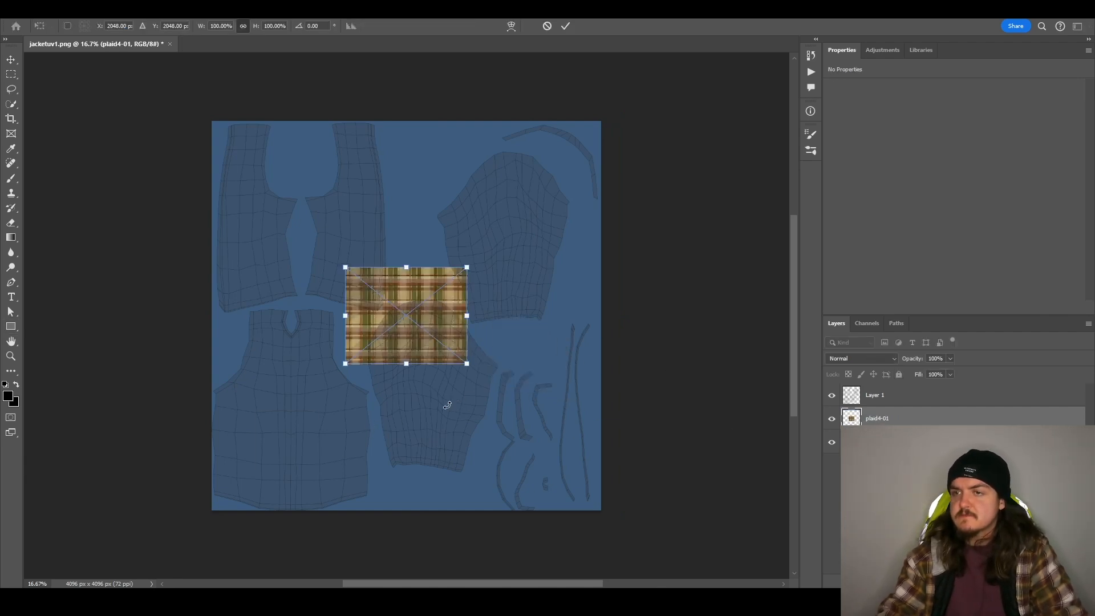
left_click_drag(407, 330, 354, 420)
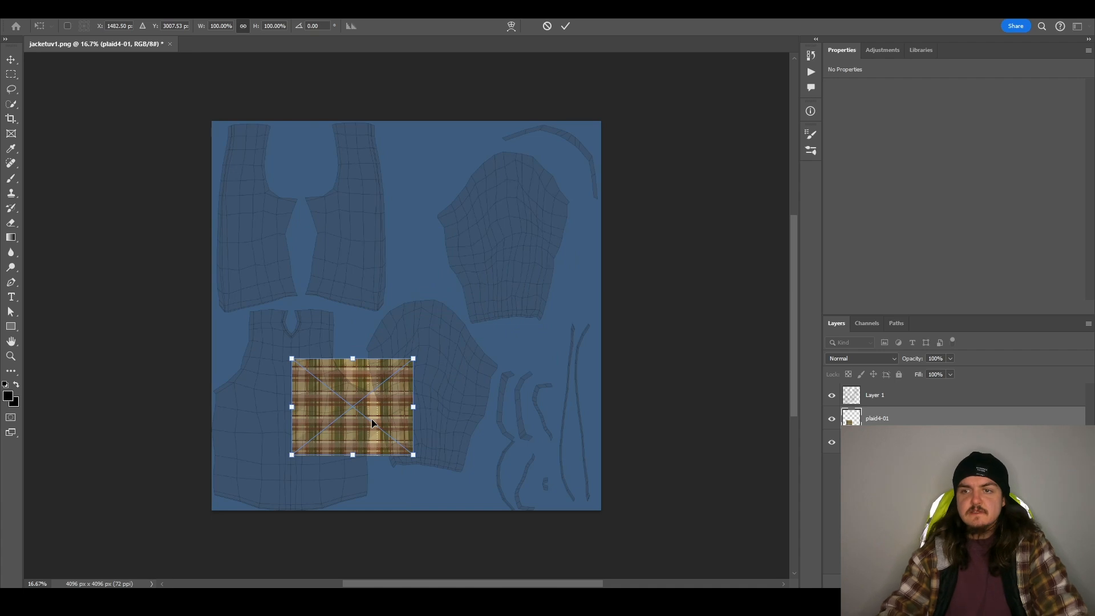
left_click_drag(368, 364, 289, 133)
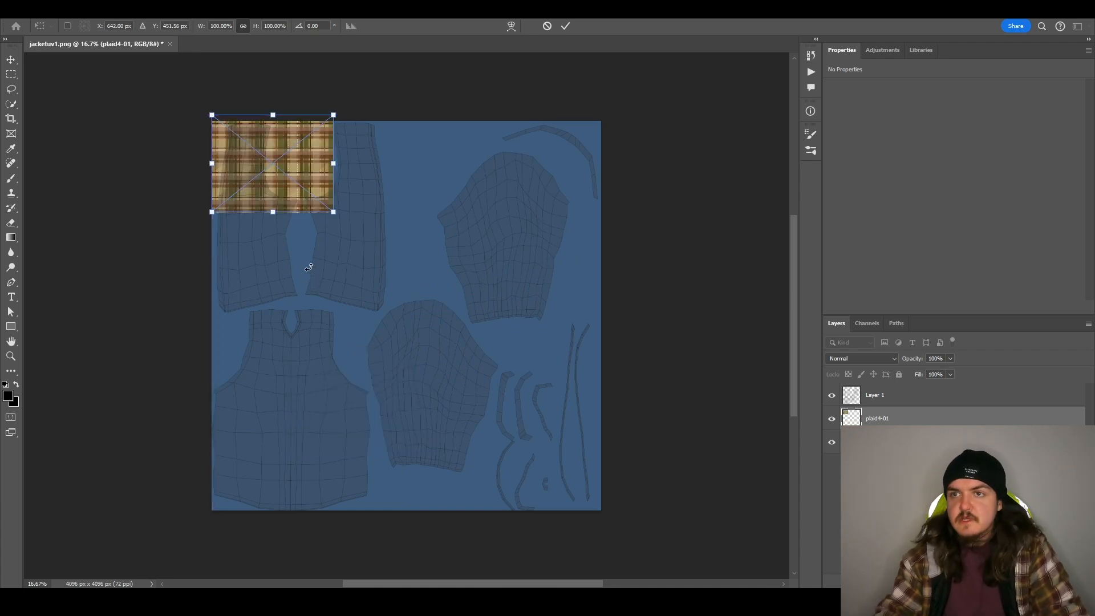
left_click(566, 27)
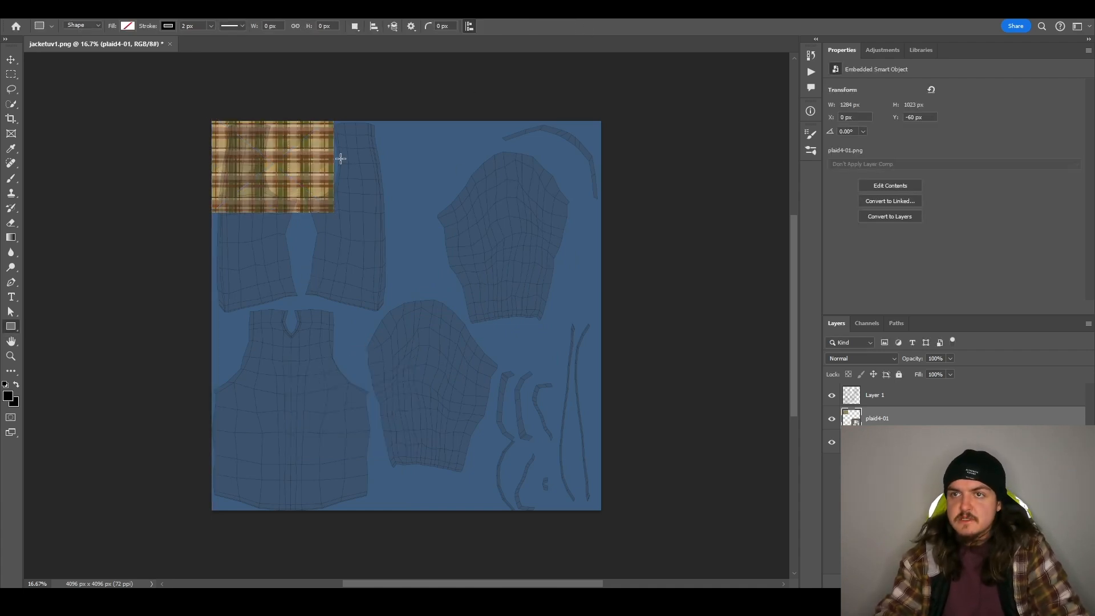
- Duplicate the placed plaid4-01 swatch as a new layer
key("v")
key("ctrl+c")
key("ctrl+v")
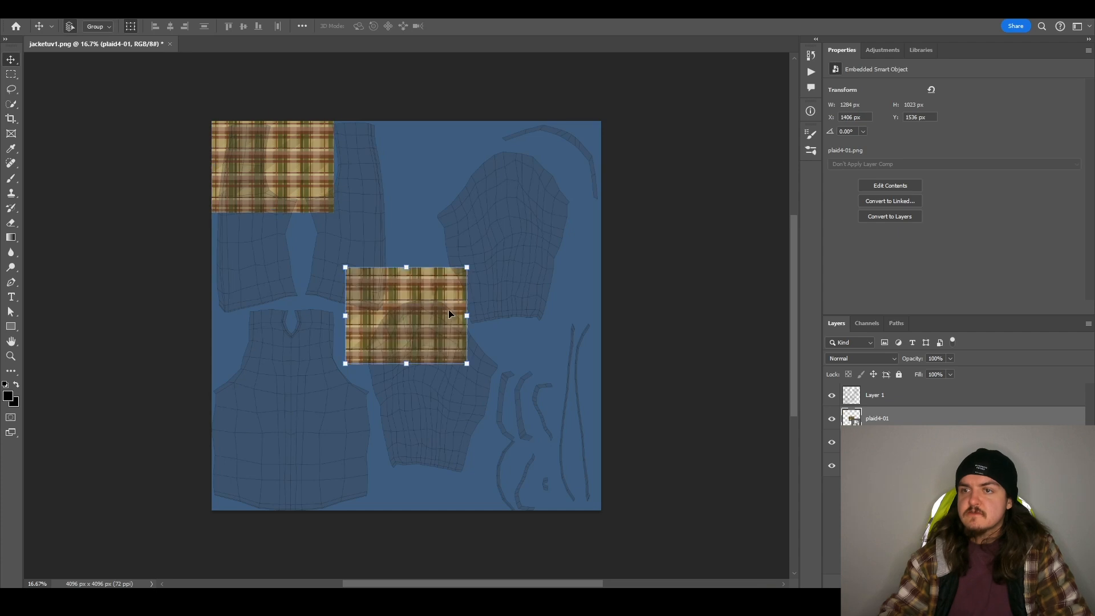
- Lock the UV layout in Layer 1 and move the duplicated plaid swatch up beside the first one
left_click_drag(445, 307, 447, 200)
key("ctrl+z")
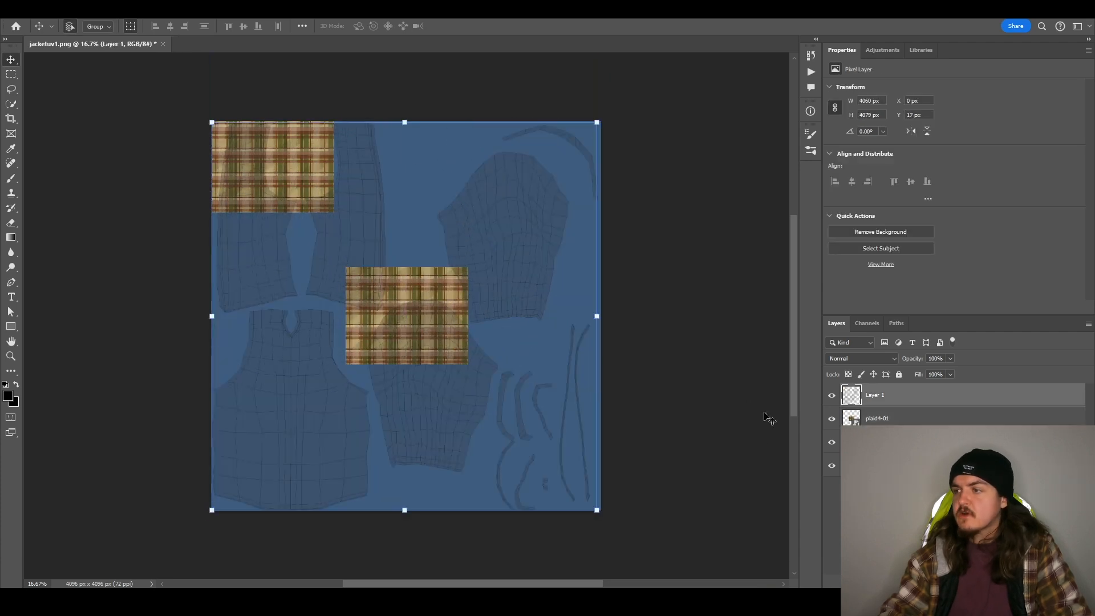
left_click(899, 375)
left_click_drag(431, 340, 421, 195)
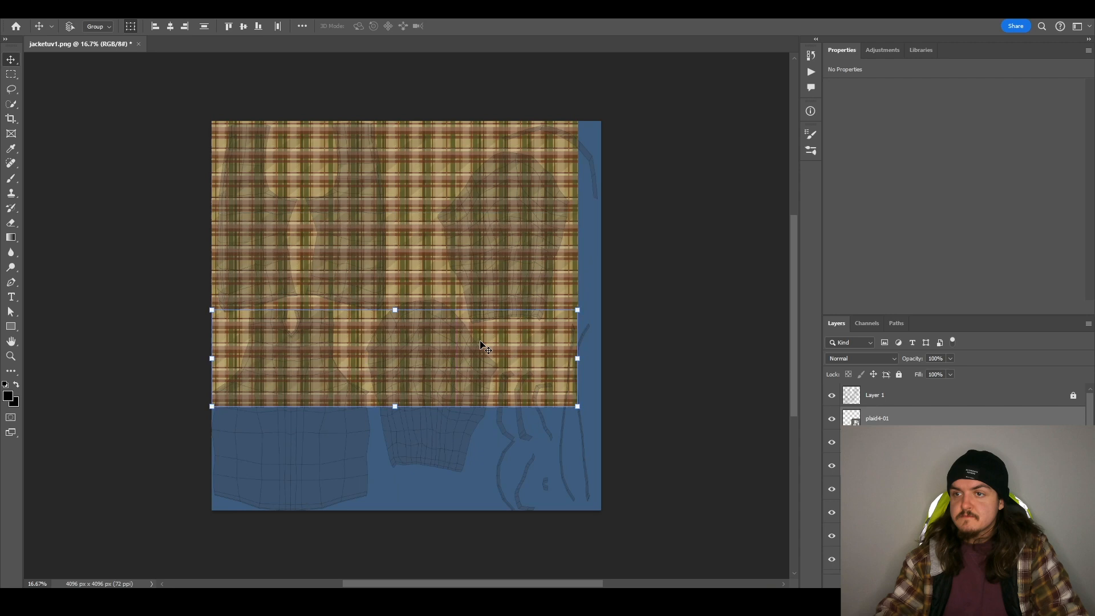
- Extend the plaid4-01 swatch rows down over the bottom of the canvas and select all the plaid swatch layers together
left_click_drag(480, 342, 476, 464)
scroll(477, 464, "up", 1, "alt")
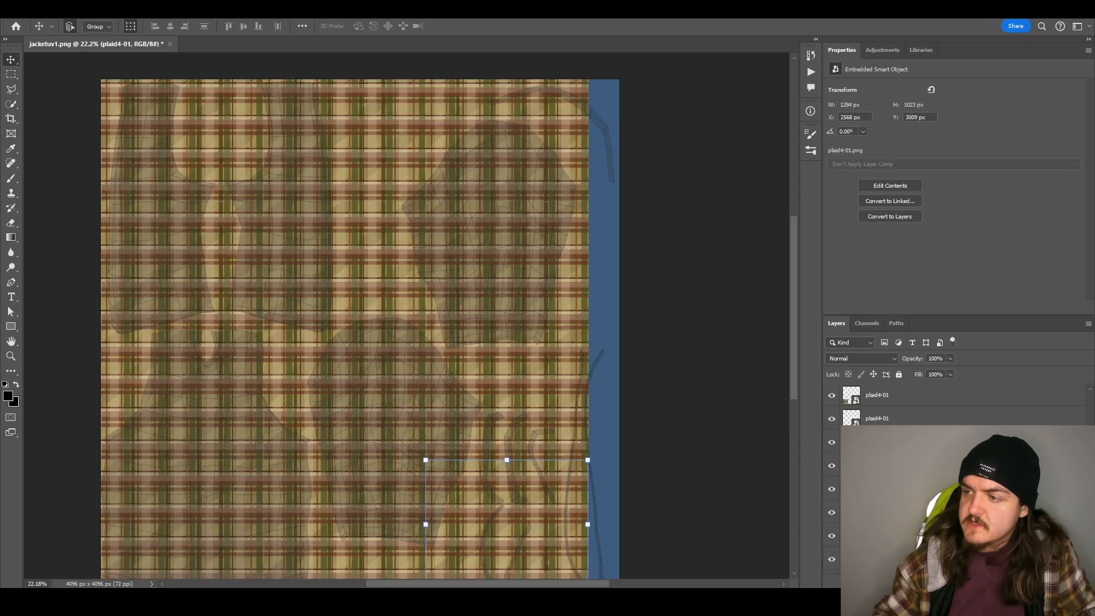
scroll(955, 479, "down", 3)
left_click(893, 539, "shift")
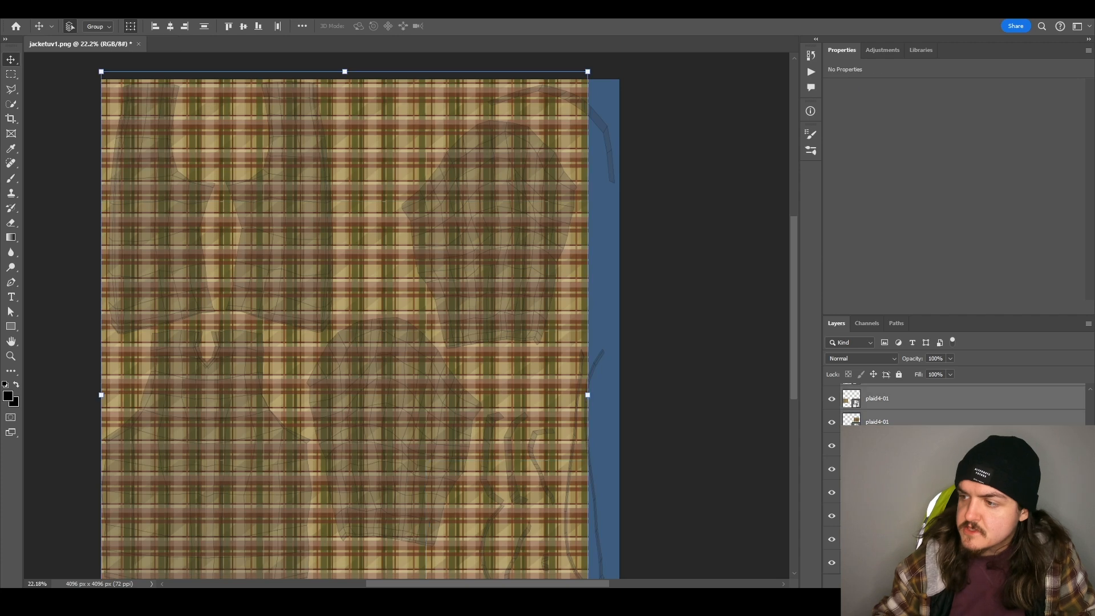
right_click(893, 538)
left_click(922, 432)
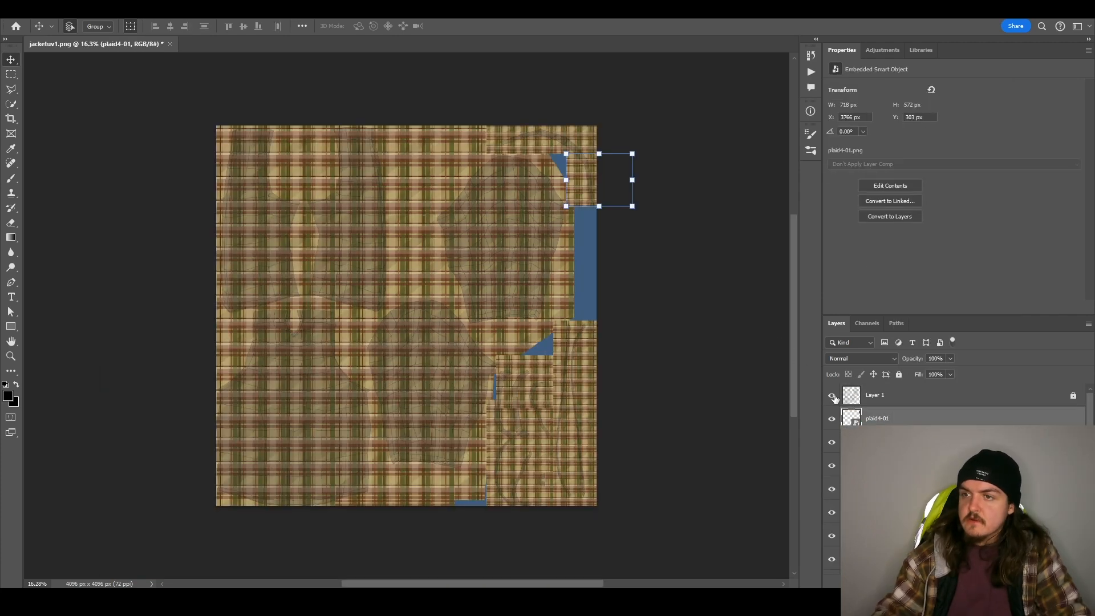
- Hide the UV layout in Layer 1 and open the file commands for saving the plaid texture
left_click(831, 396)
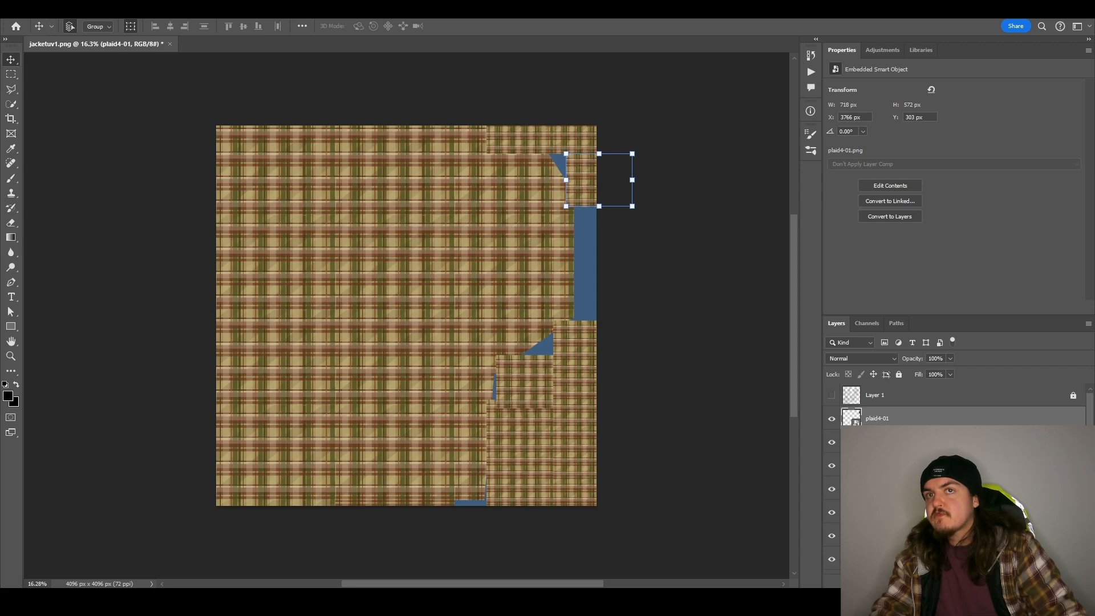
left_click(23, 10)
mouse_move(41, 9)
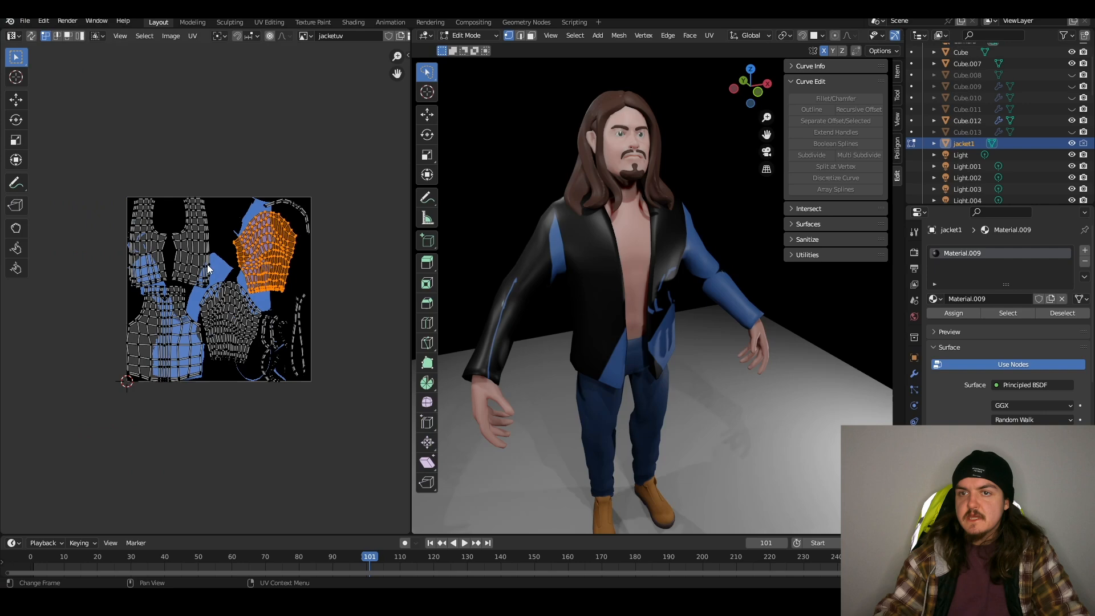
- Switch to Blender, show the jacket material in the Shader Editor, and load jacketplaidpatternfall.png into its Image Texture node
scroll(206, 264, "up", 3)
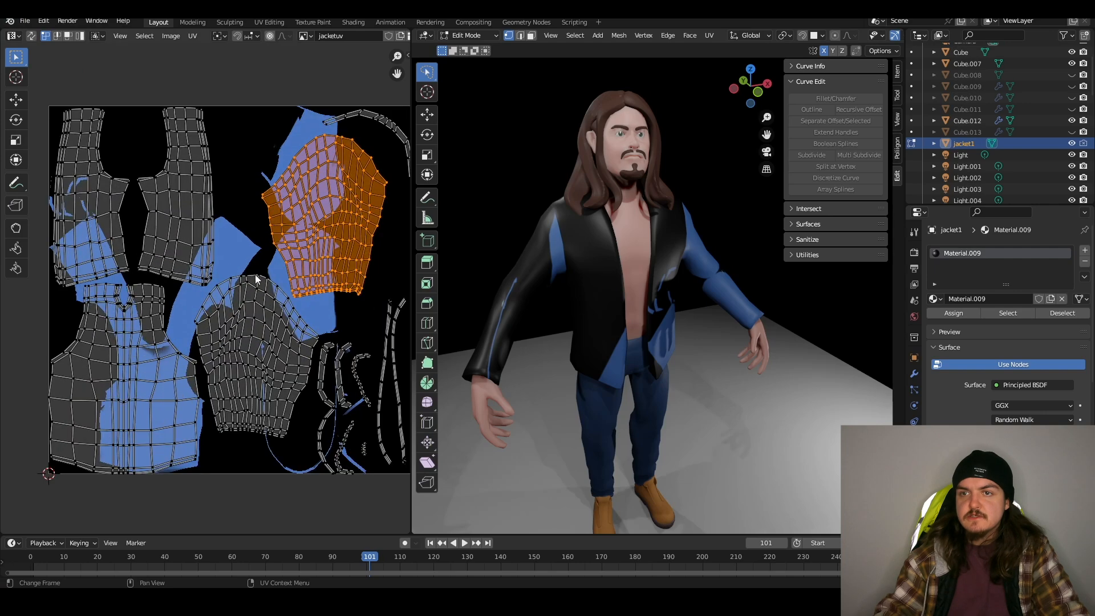
scroll(255, 275, "down", 2)
scroll(269, 276, "up", 2)
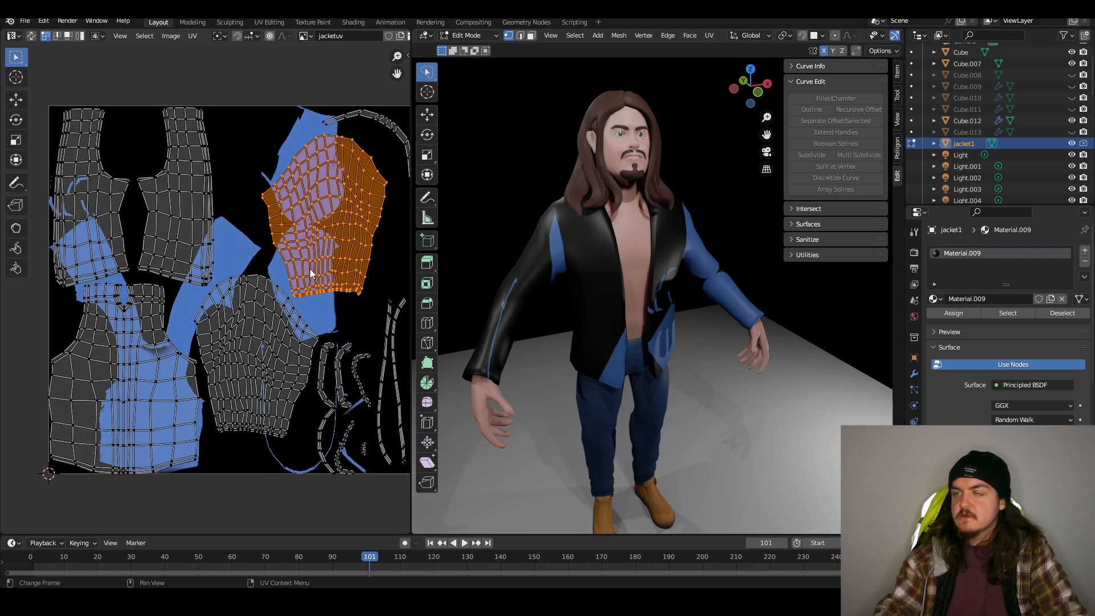
left_click(14, 36)
left_click(31, 142)
middle_click_drag(109, 326, 177, 342)
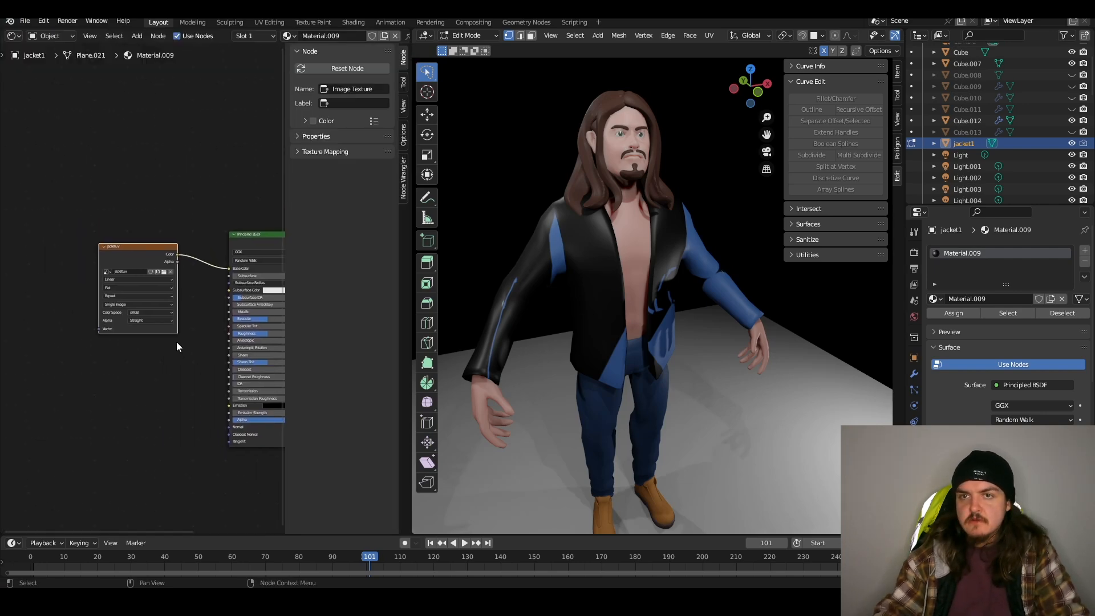
scroll(174, 341, "up", 3)
middle_click_drag(100, 294, 126, 297, "shift")
scroll(176, 289, "up", 2)
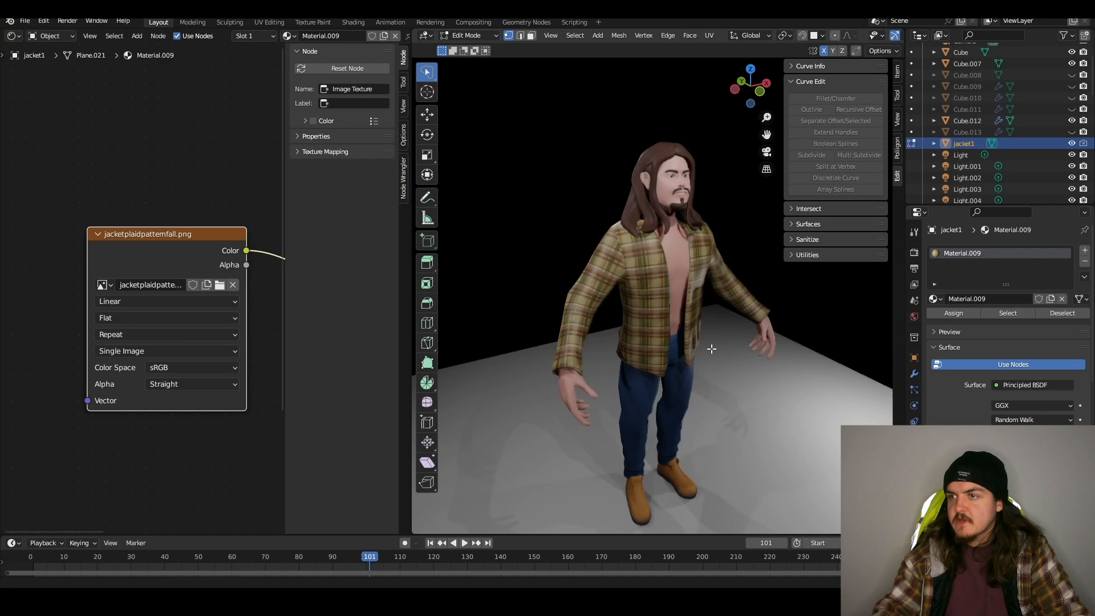
- Examine the plaid texture on the jacket from several angles and its node connection to the Principled BSDF
middle_click_drag(710, 347, 760, 386)
scroll(658, 337, "up", 4)
scroll(769, 353, "down", 3)
middle_click_drag(775, 340, 708, 314)
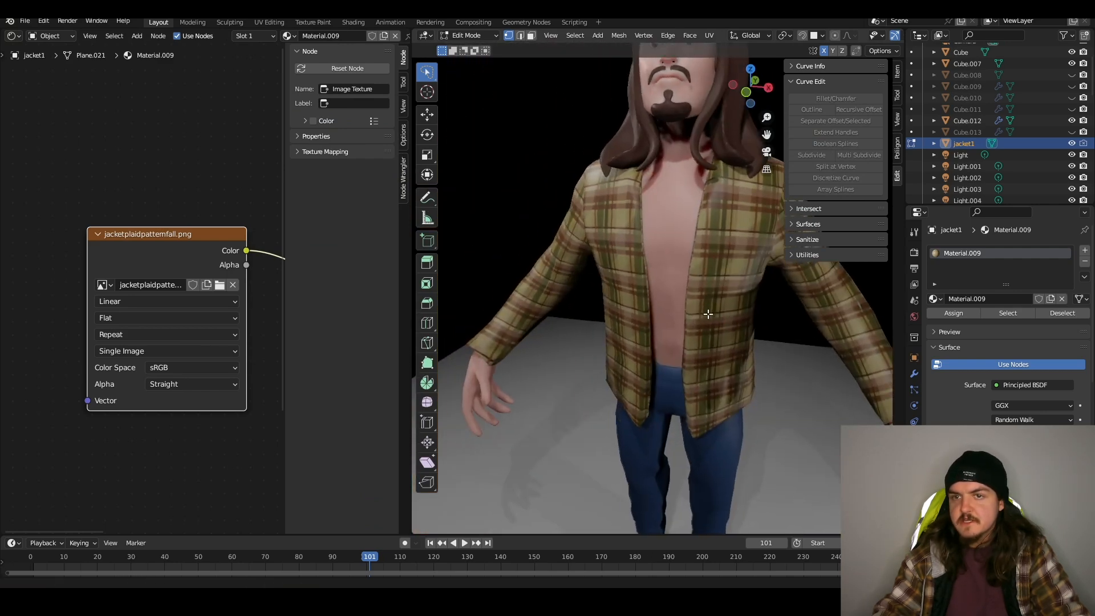
left_click_drag(283, 183, 368, 182)
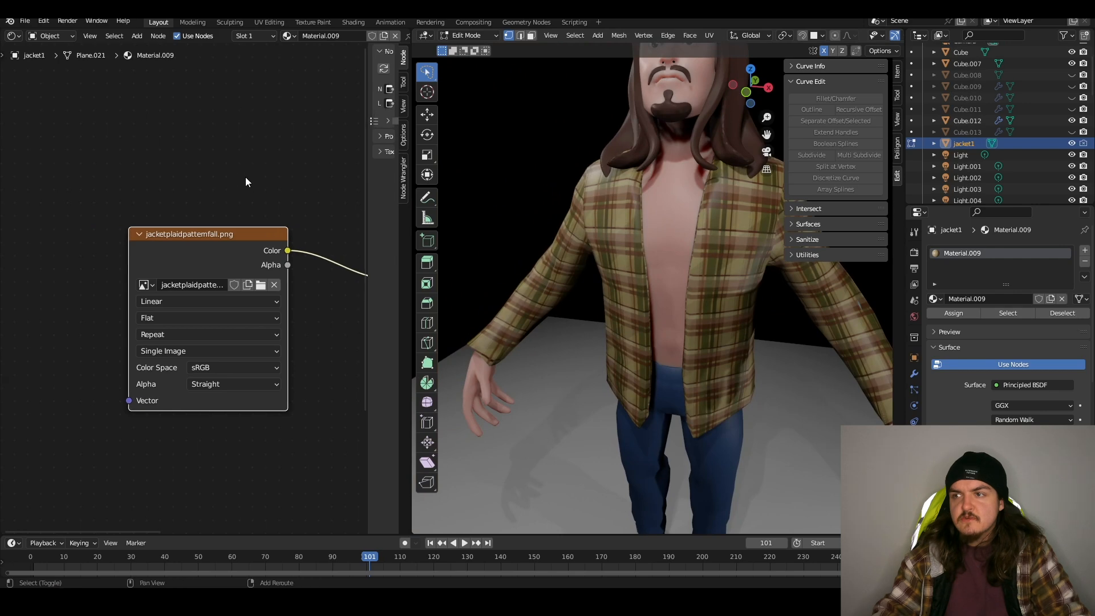
middle_click_drag(297, 257, 37, 146)
scroll(201, 274, "down", 4)
middle_click_drag(264, 277, 326, 410)
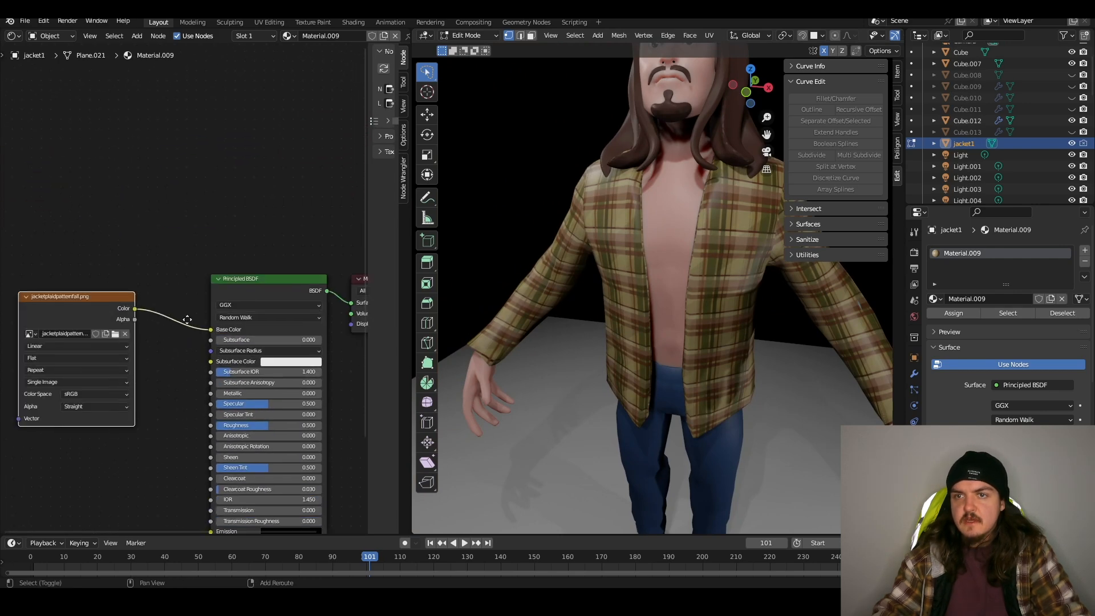
middle_click_drag(187, 320, 256, 280)
mouse_move(234, 327)
middle_mouse_down()
mouse_move(258, 284)
mouse_move(340, 321)
middle_mouse_up()
mouse_move(687, 318)
middle_mouse_down("shift")
mouse_move(618, 347)
mouse_move(611, 333)
mouse_move(667, 333)
mouse_move(666, 358)
middle_mouse_up("shift")
scroll(667, 332, "down", 1)
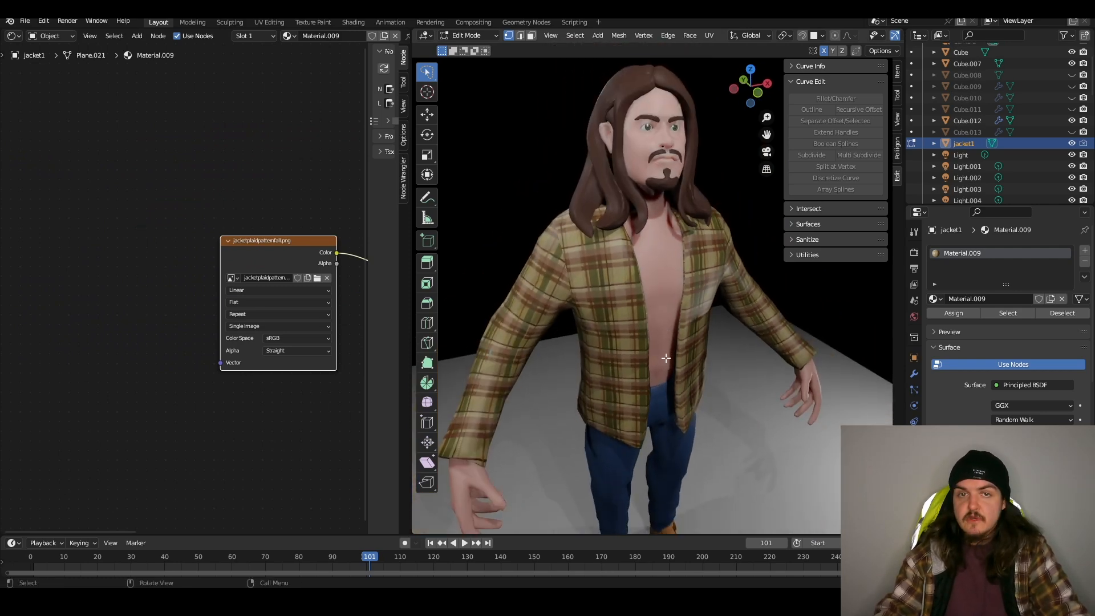
scroll(666, 354, "down", 3)
middle_click_drag(586, 293, 627, 326)
scroll(461, 253, "up", 1)
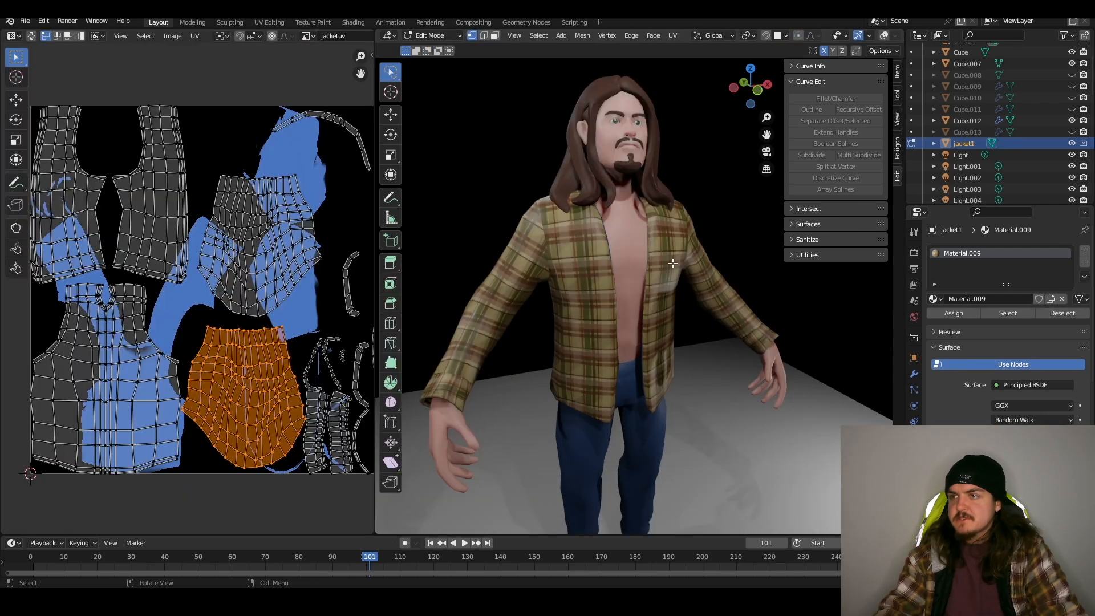
- Show the viewport overlays and inspect the jacket's mesh in Edit Mode against the detailed red jacket underneath
key("Tab")
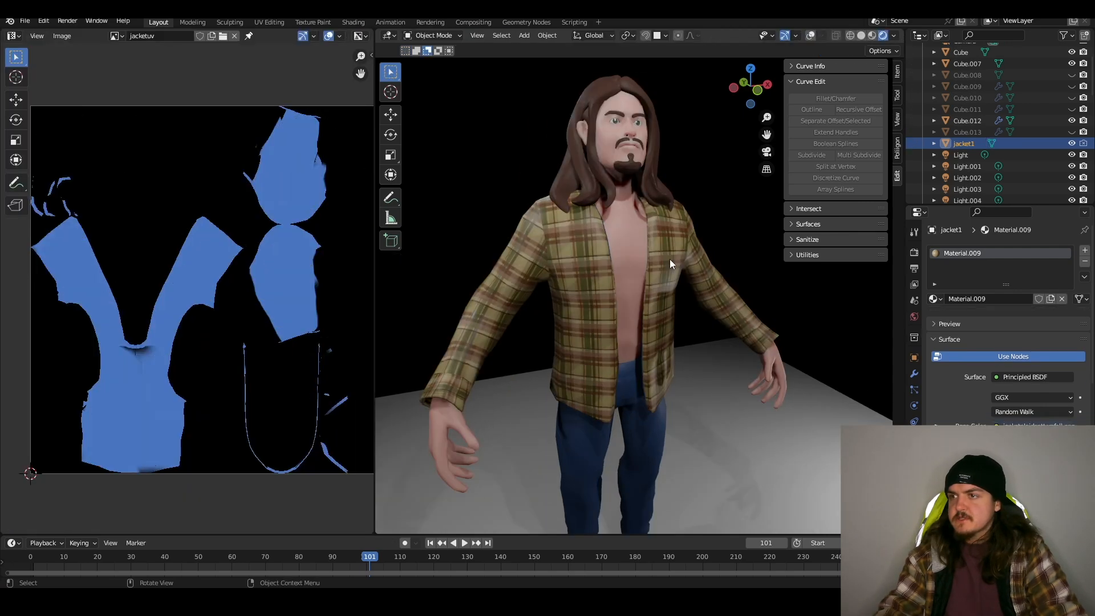
left_click(673, 256)
left_click(809, 37)
middle_click_drag(663, 228, 656, 246)
left_click(711, 258)
middle_click_drag(673, 182, 649, 178)
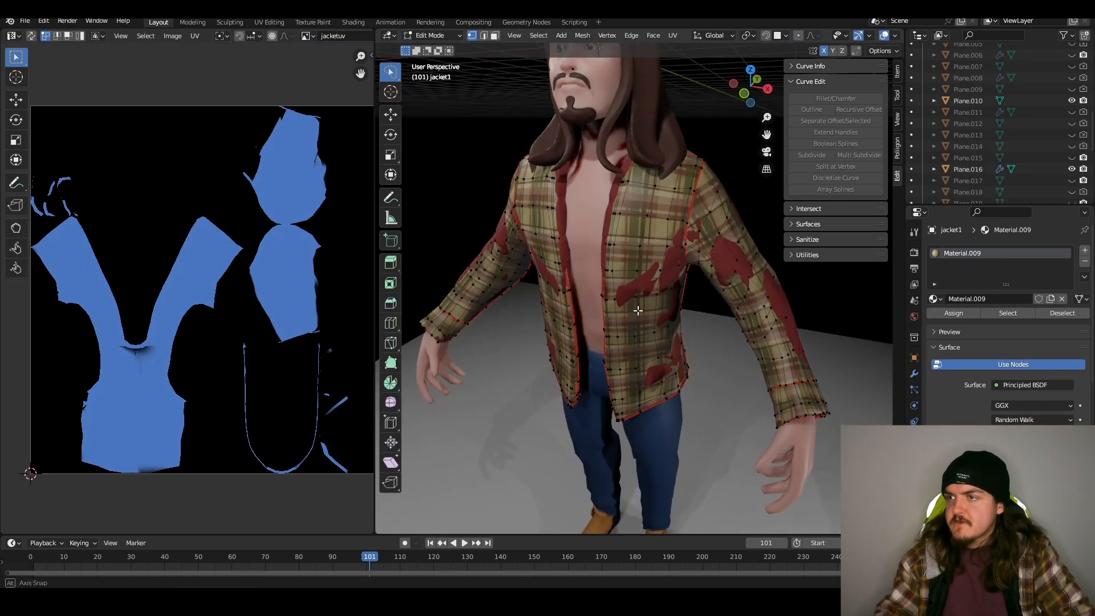
middle_click_drag(704, 313, 563, 261)
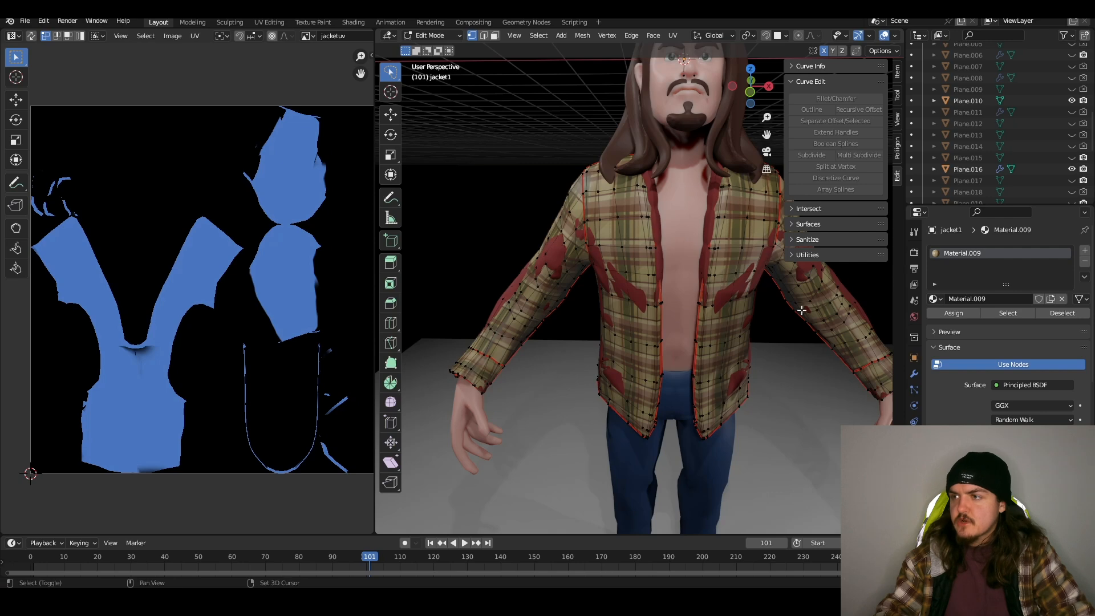
middle_click_drag(738, 393, 680, 306)
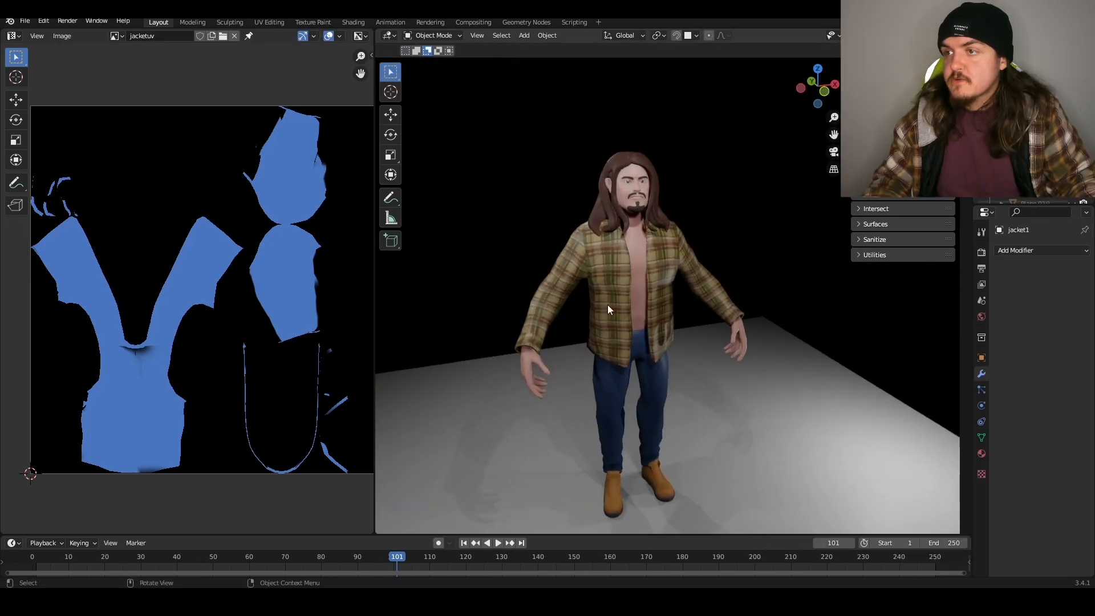
- Turn the viewport overlays back on and temporarily move the plaid jacket aside to compare it with the red jacket
scroll(607, 305, "up", 3)
middle_click_drag(607, 304, 671, 327)
key("alt+z")
key("shift+alt+z")
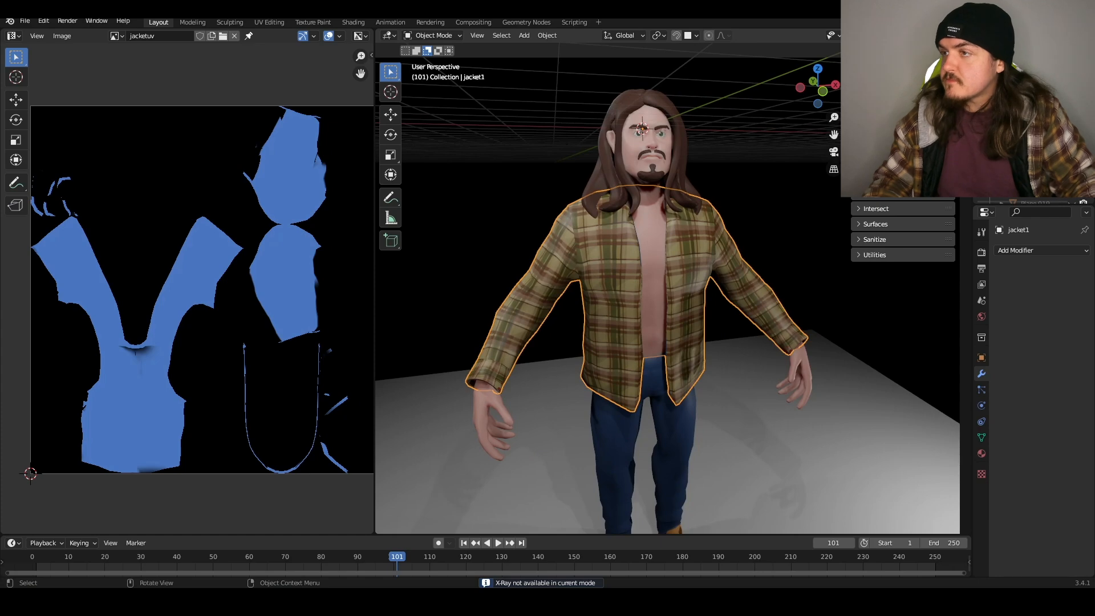
key("g")
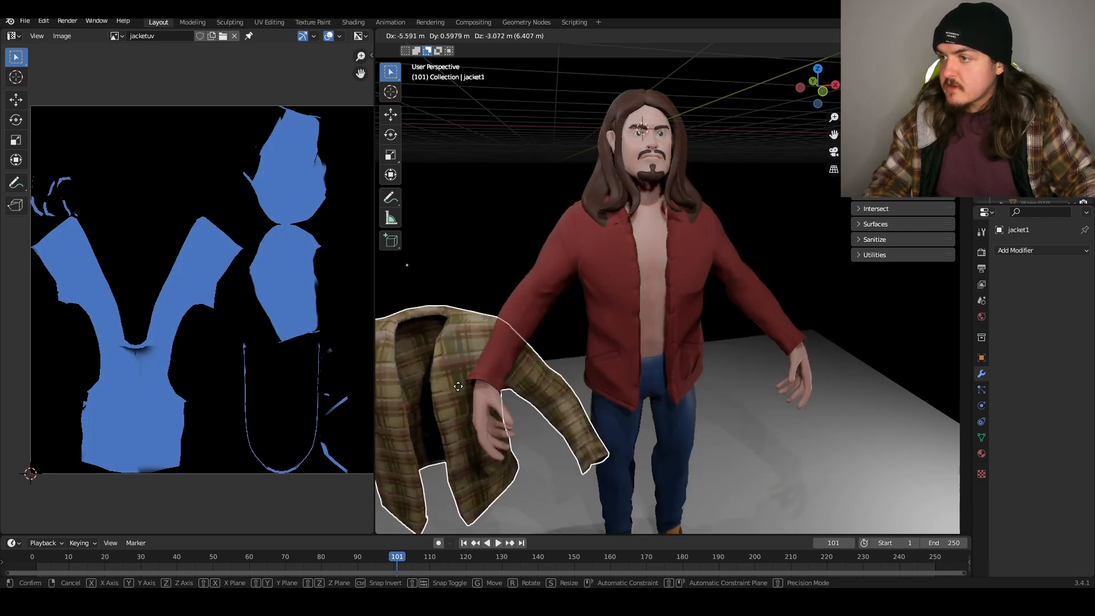
key("Escape")
middle_click_drag(855, 348, 684, 331)
middle_click_drag(606, 316, 775, 306)
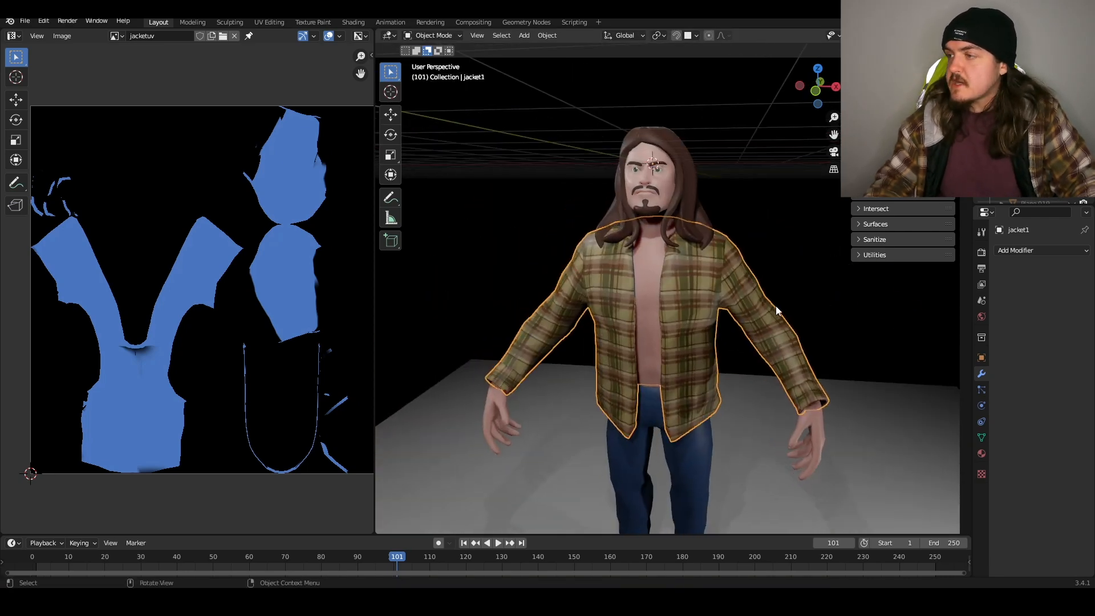
- Widen the Properties editor and set the scene's render engine to Cycles
left_click_drag(968, 226, 815, 226)
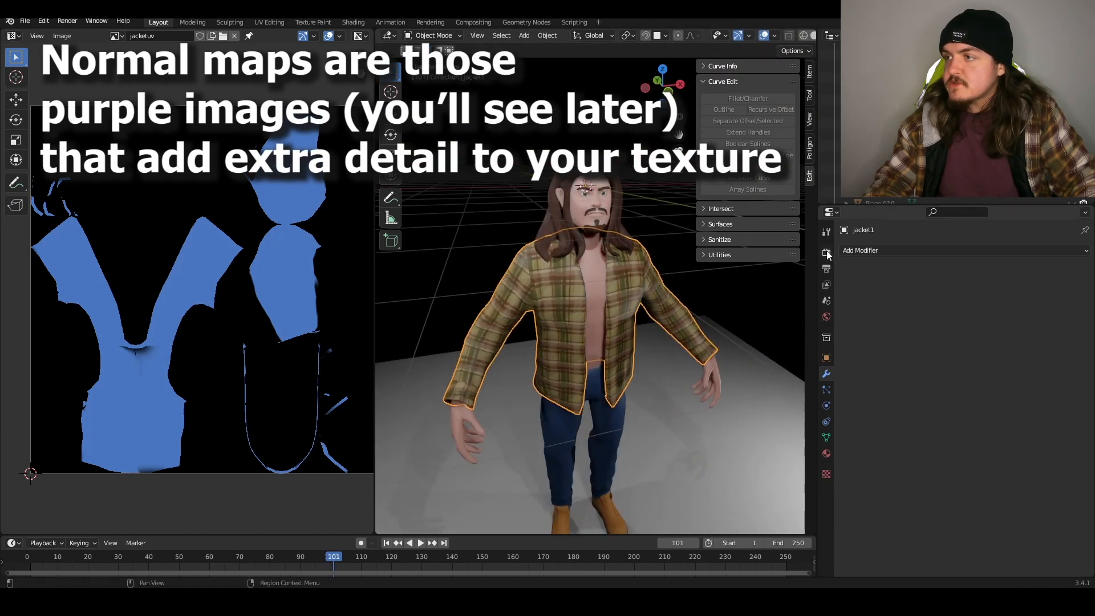
left_click(826, 253)
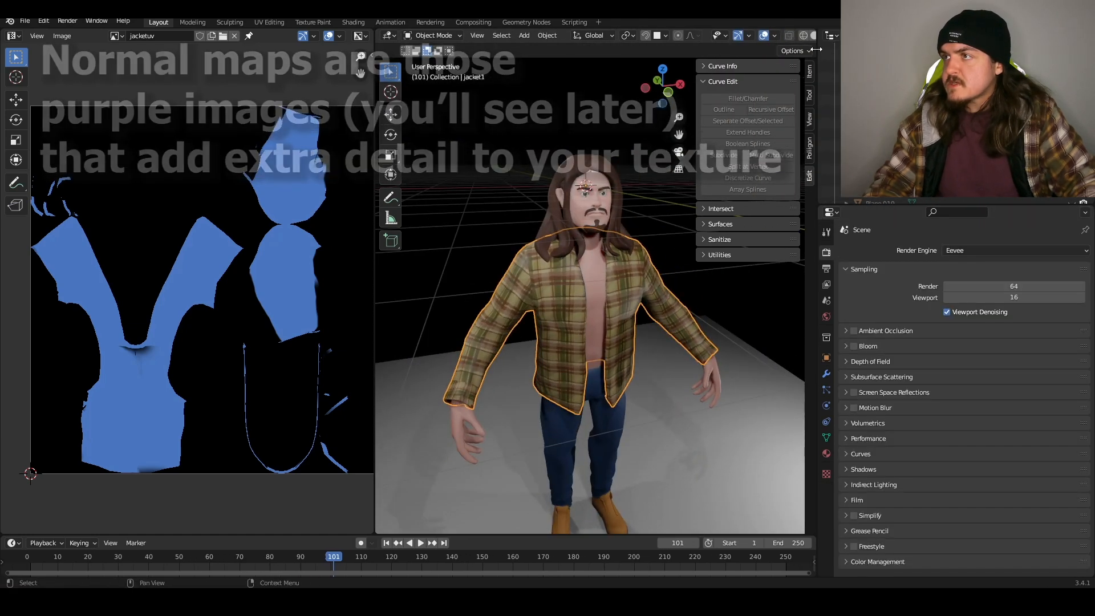
left_click_drag(817, 250, 867, 251)
left_click_drag(867, 251, 876, 251)
left_click(1021, 252)
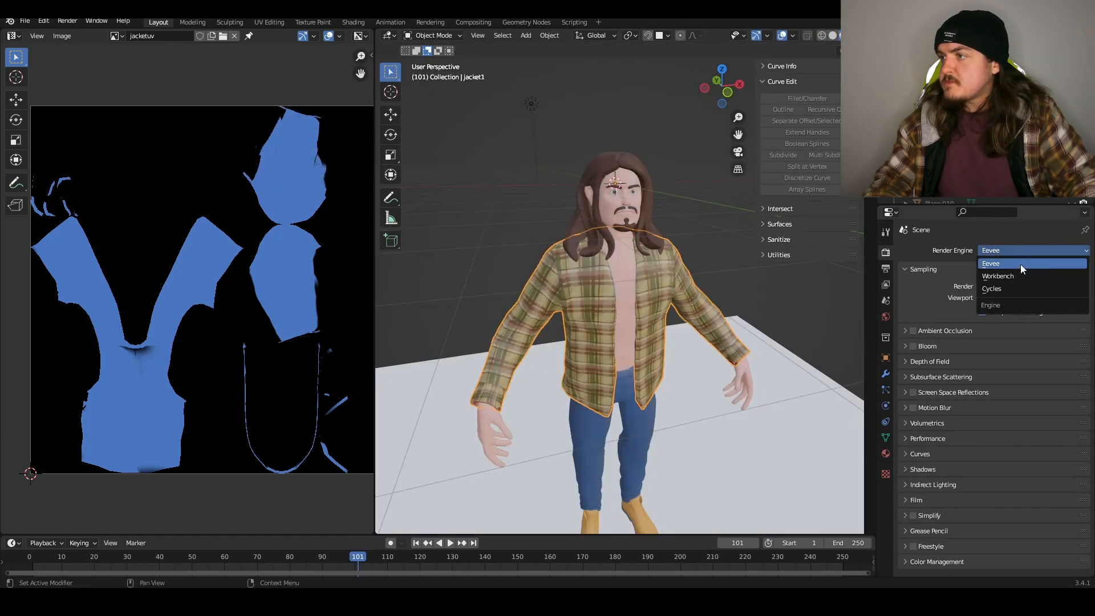
left_click(1011, 286)
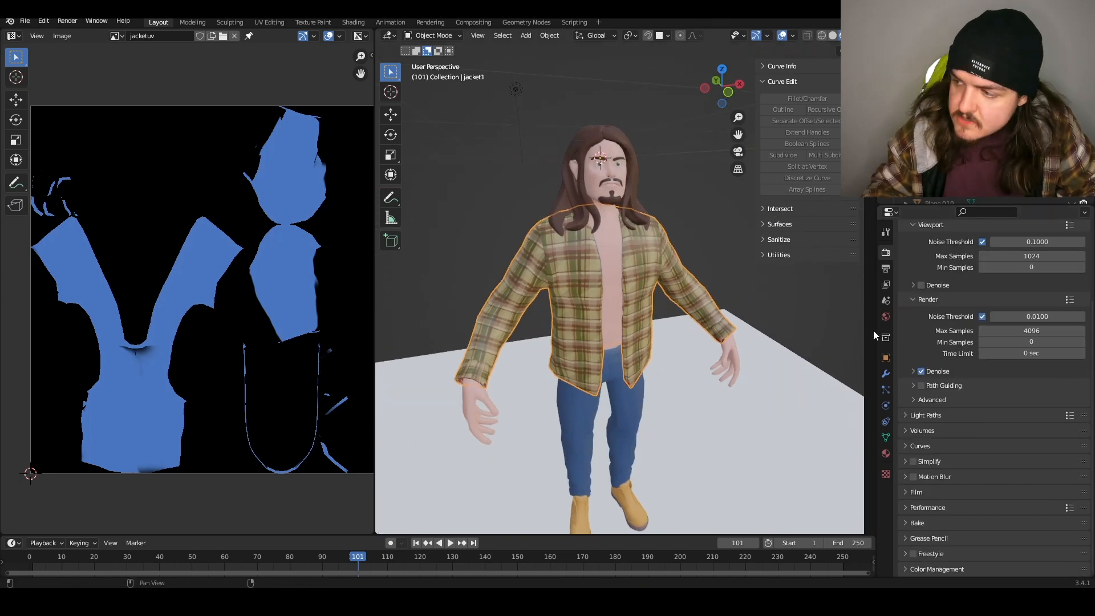
- Set the bake type to Normal, enable Selected to Active, and expand its settings
left_click(933, 340)
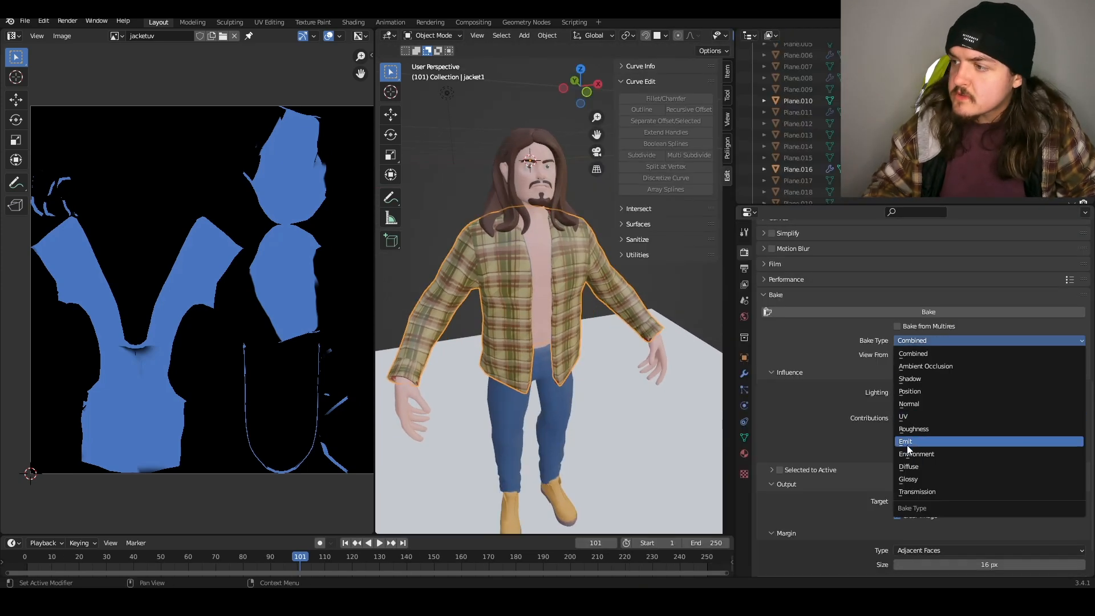
left_click(909, 404)
left_click(779, 440)
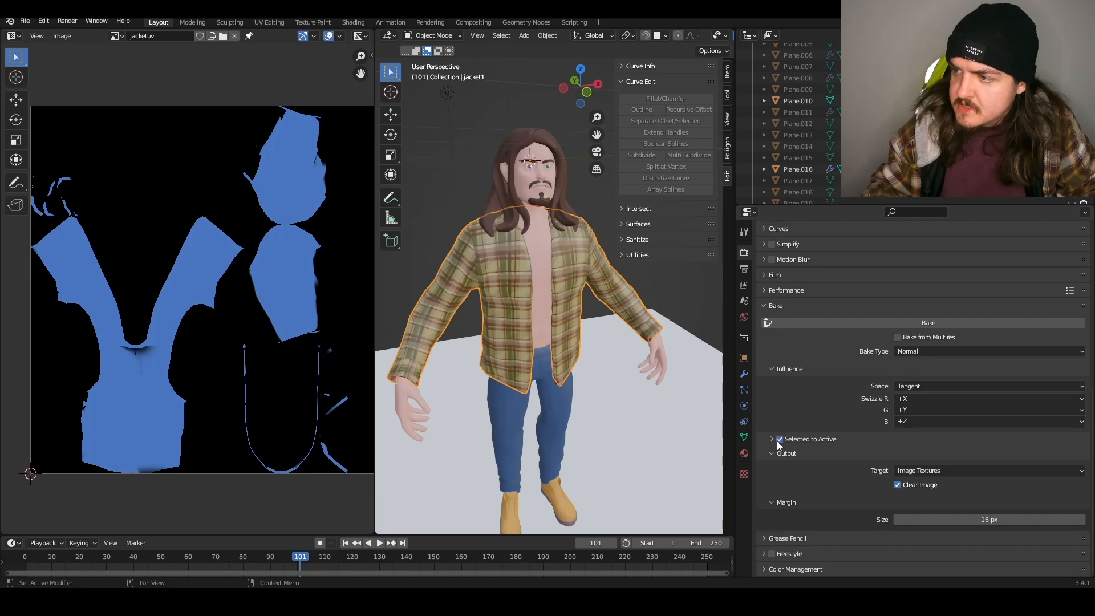
left_click(772, 439)
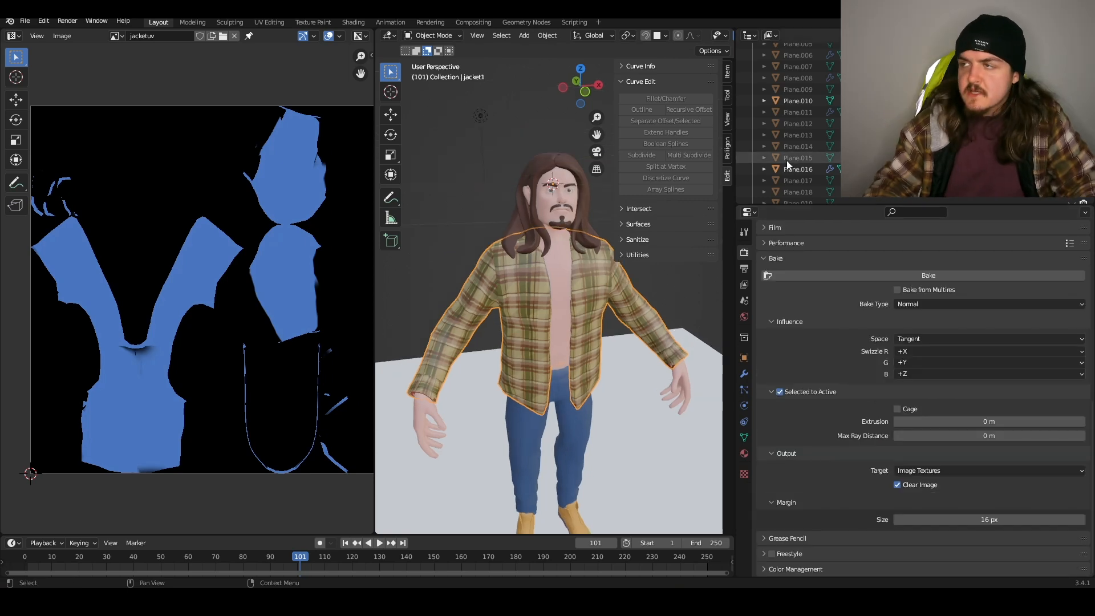
- Select the red jacket inside the sleeve, add the plaid jacket1 as the active object, and try to bake the normal map
scroll(787, 166, "up", 5)
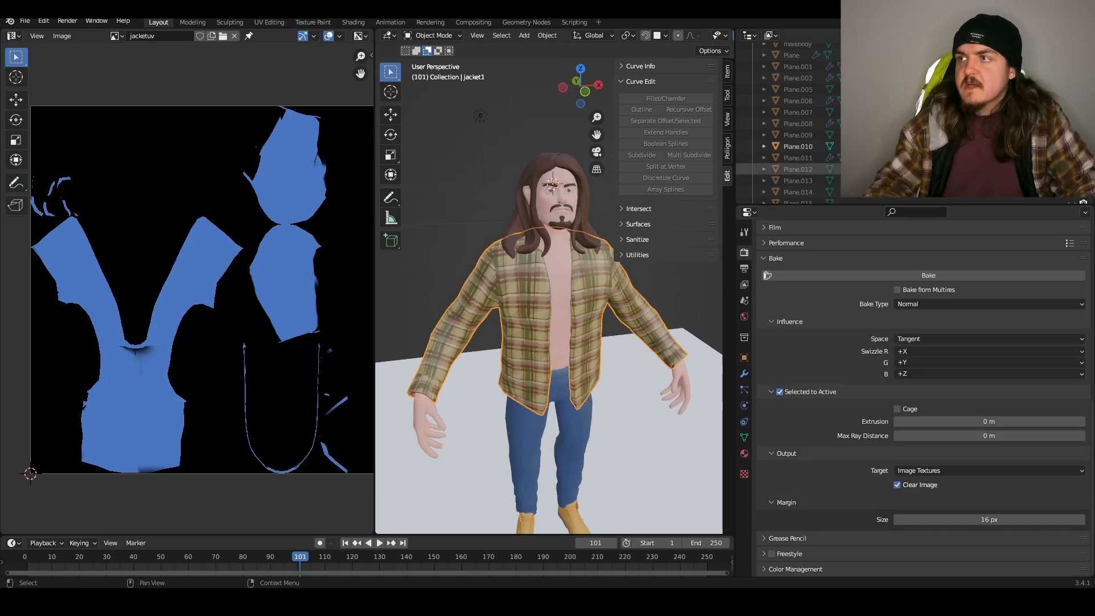
scroll(787, 125, "up", 6)
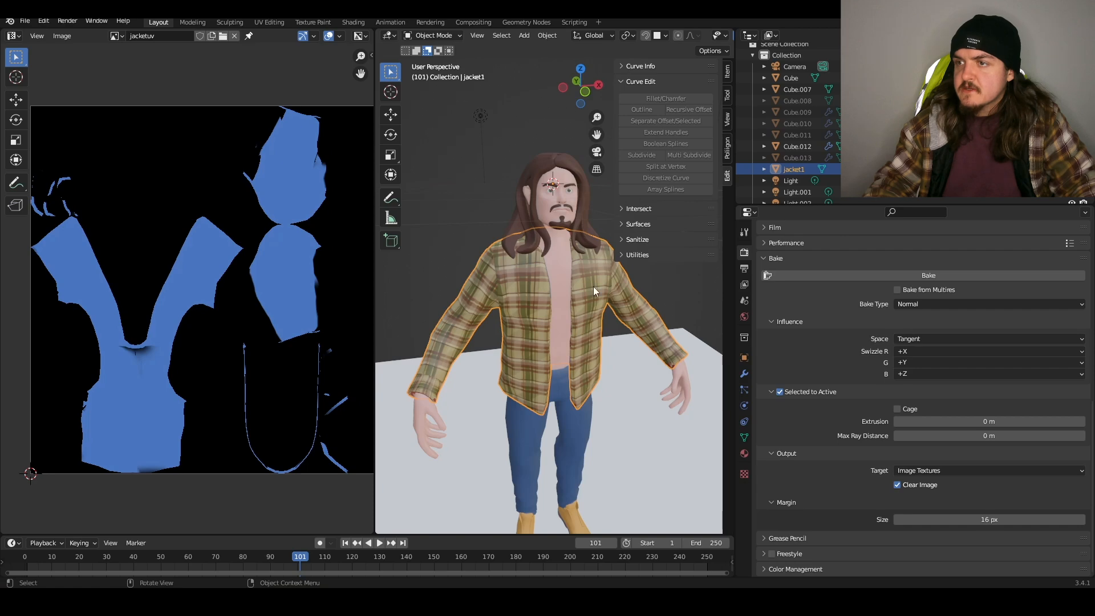
key("g")
right_click(574, 353)
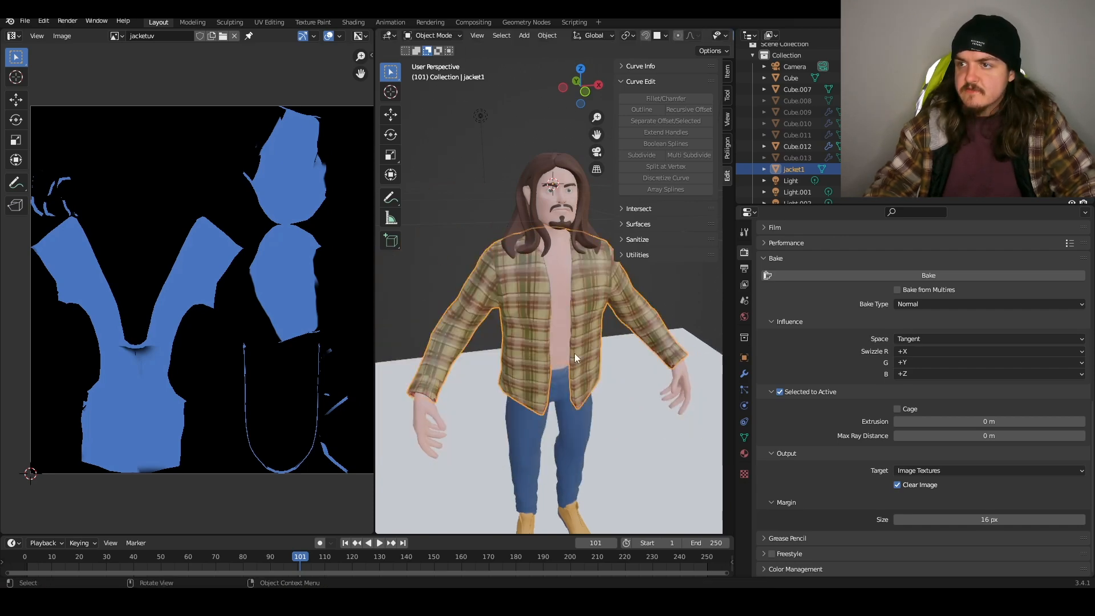
middle_click_drag(448, 349, 458, 337)
scroll(458, 336, "up", 5)
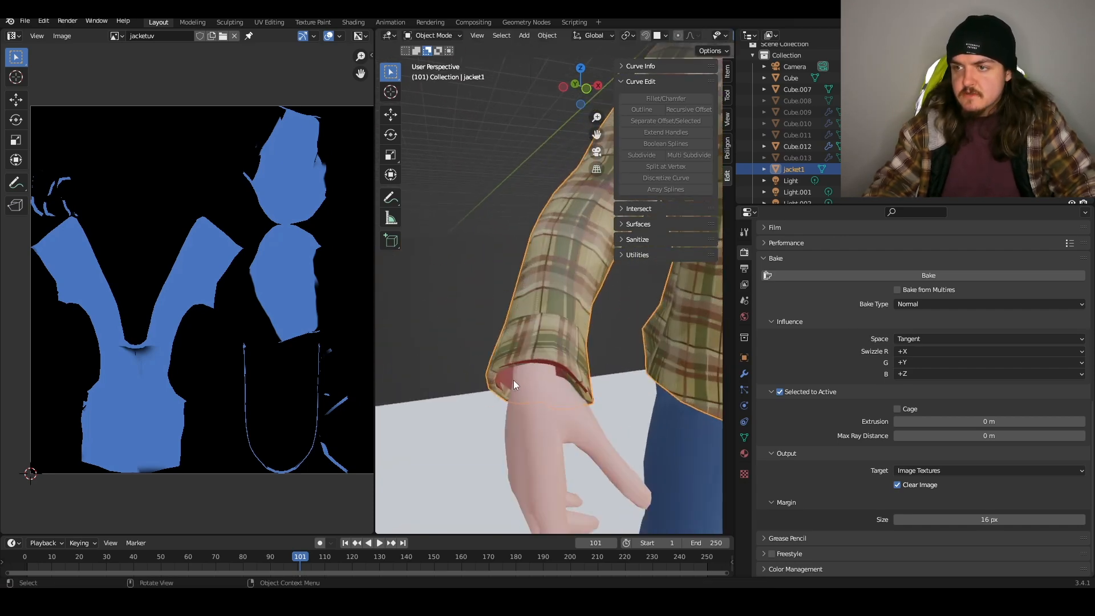
left_click(505, 376)
middle_click_drag(505, 377, 529, 370)
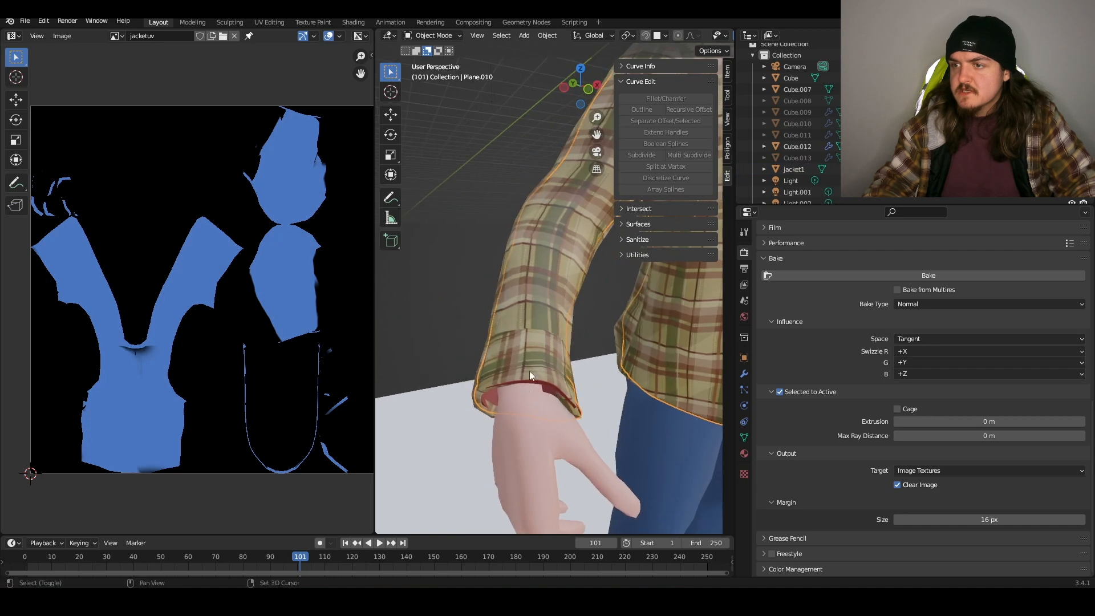
left_click(535, 312)
scroll(541, 322, "down", 5)
mouse_move(553, 333)
middle_mouse_down()
mouse_move(522, 336)
mouse_move(546, 342)
middle_mouse_up()
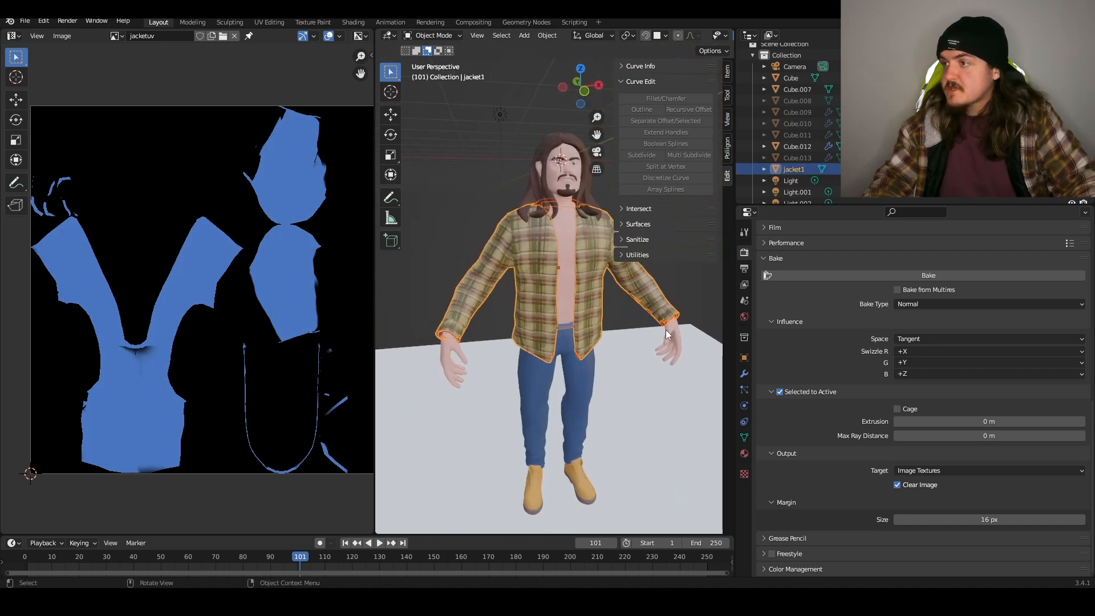
left_click(952, 275)
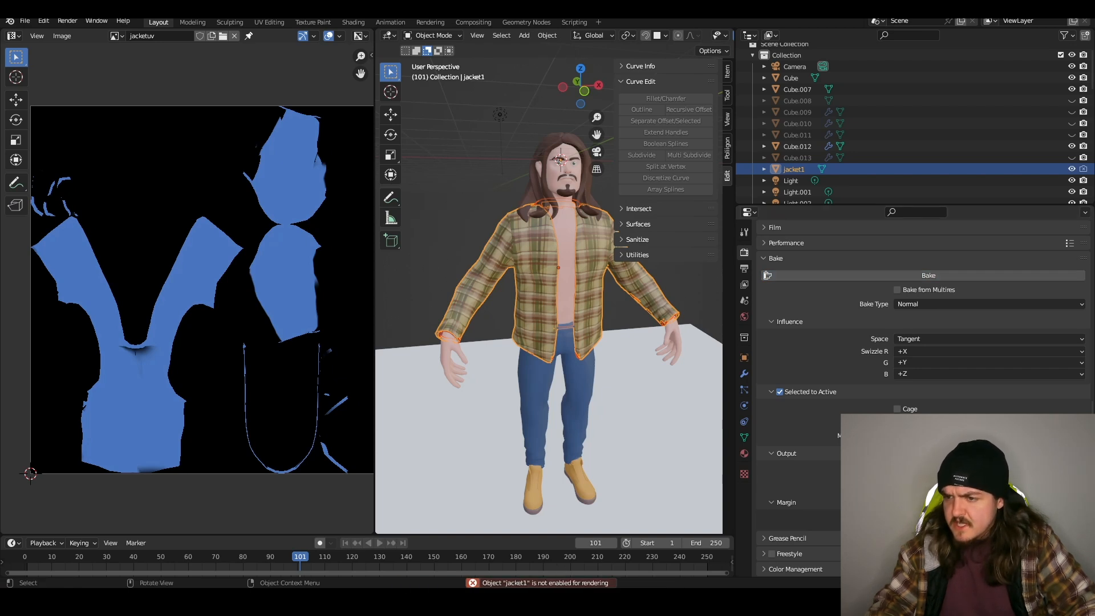
- Enable jacket1 for rendering and bake the normal map from the red jacket onto it
mouse_move(577, 442)
middle_mouse_down()
mouse_move(564, 447)
mouse_move(579, 456)
middle_mouse_up()
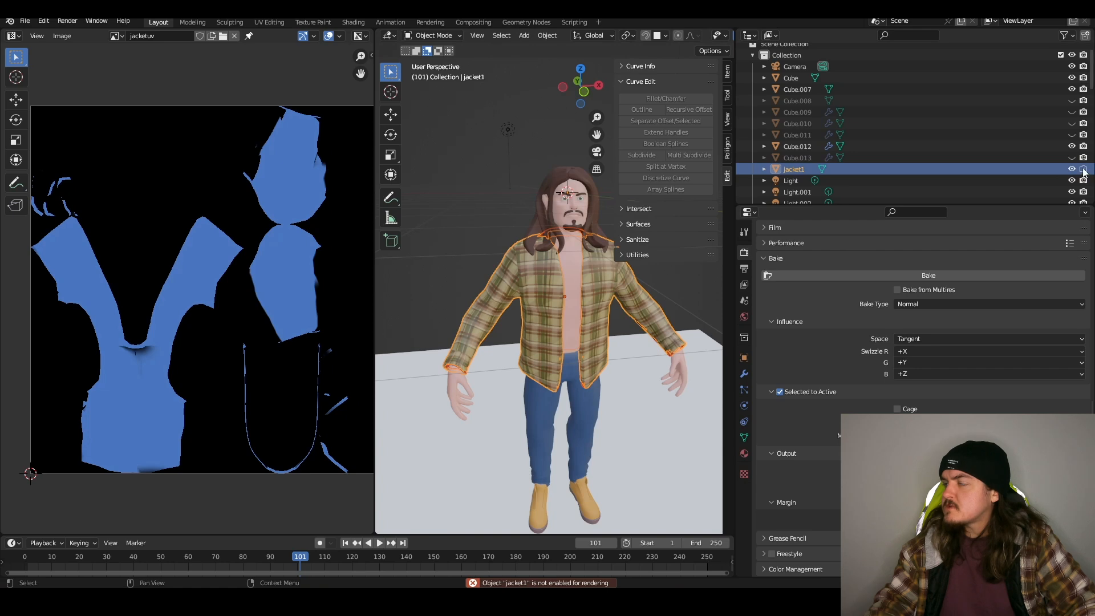
middle_click_drag(552, 342, 563, 349)
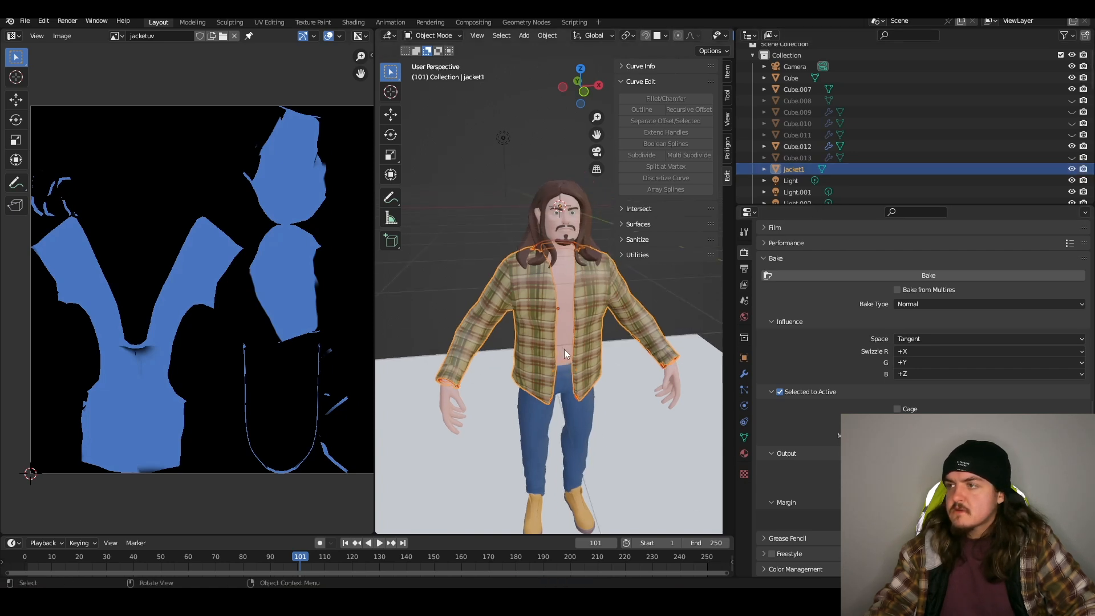
left_click(962, 275)
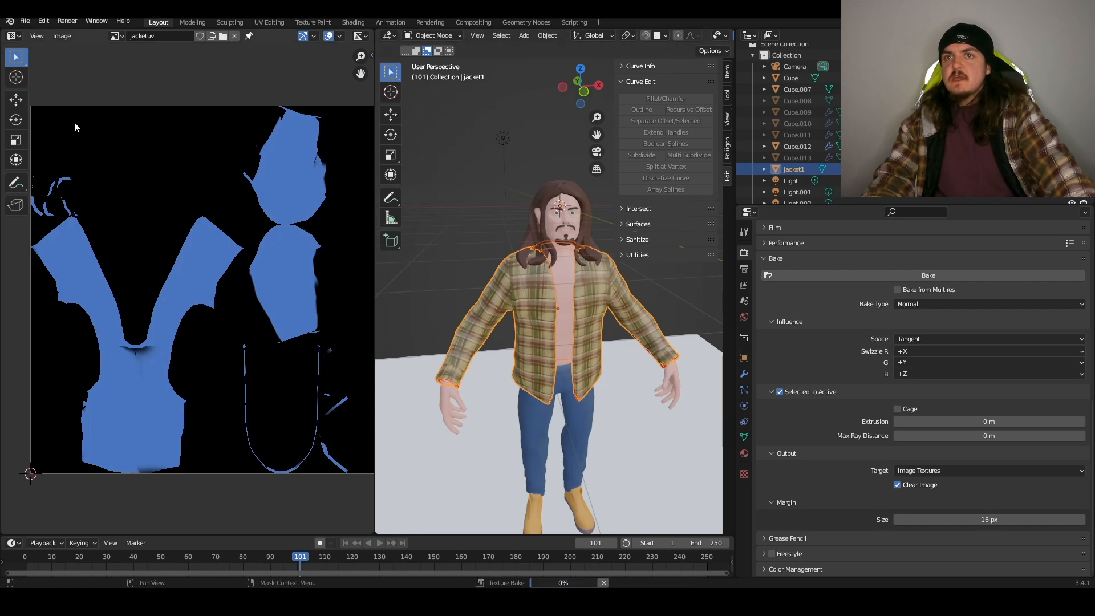
- Display the jacketplaidpattenfall.png image and inspect the baked normal map around the collar and the small trim pieces
left_click(117, 36)
left_click(164, 53)
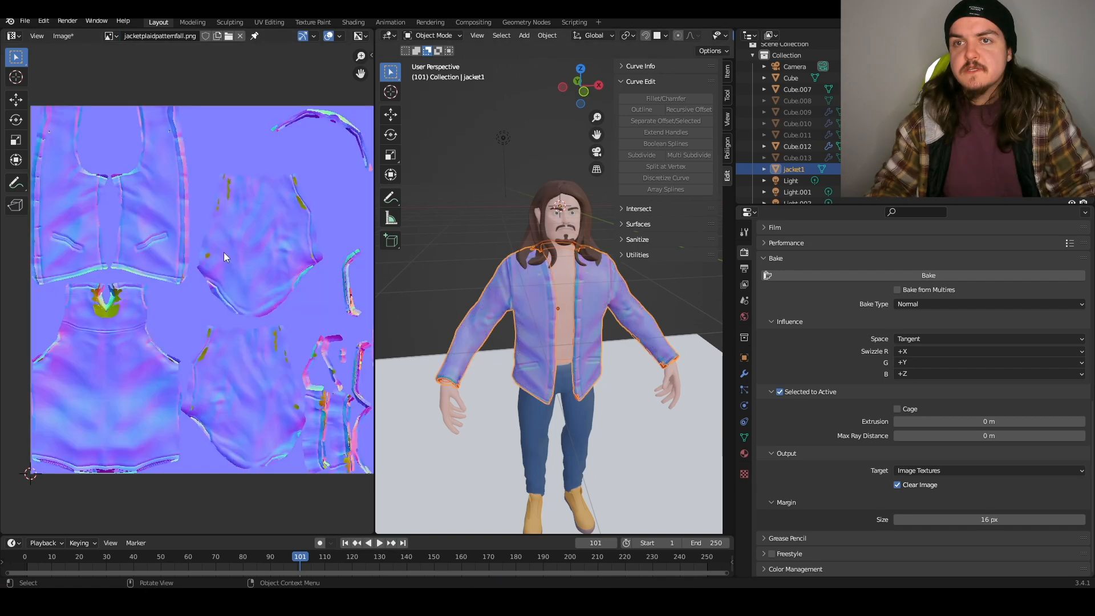
scroll(230, 211, "up", 4)
scroll(181, 295, "up", 2)
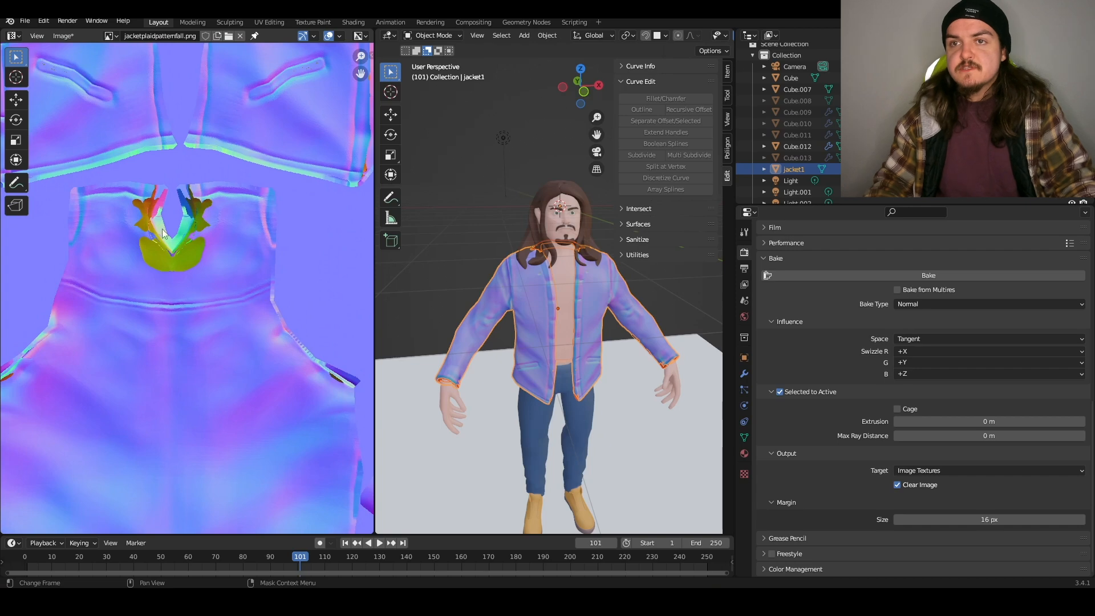
middle_click_drag(167, 211, 193, 250)
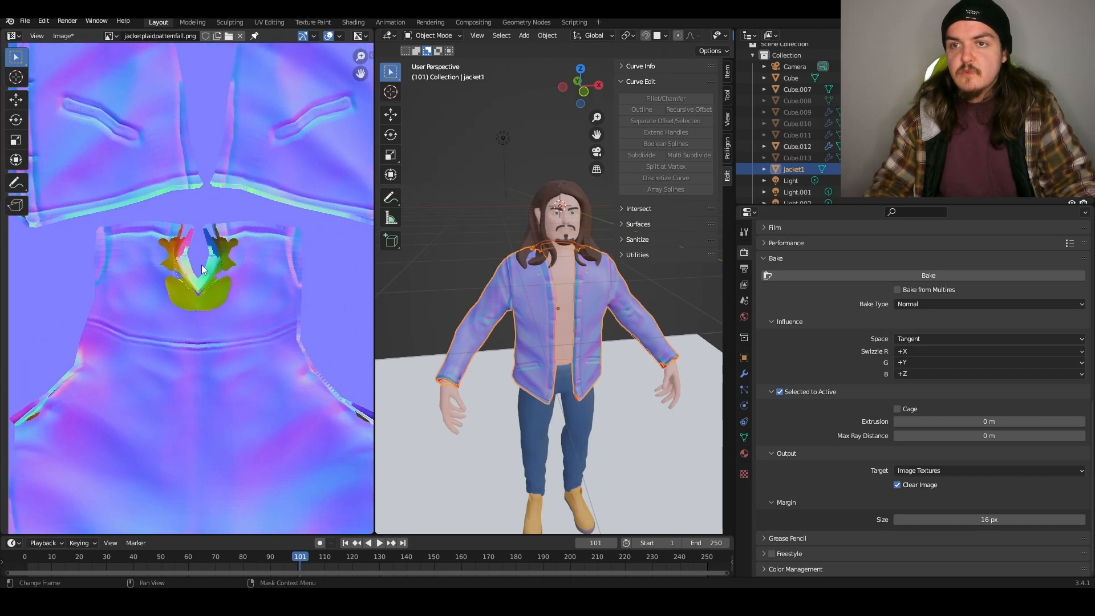
scroll(250, 318, "down", 3)
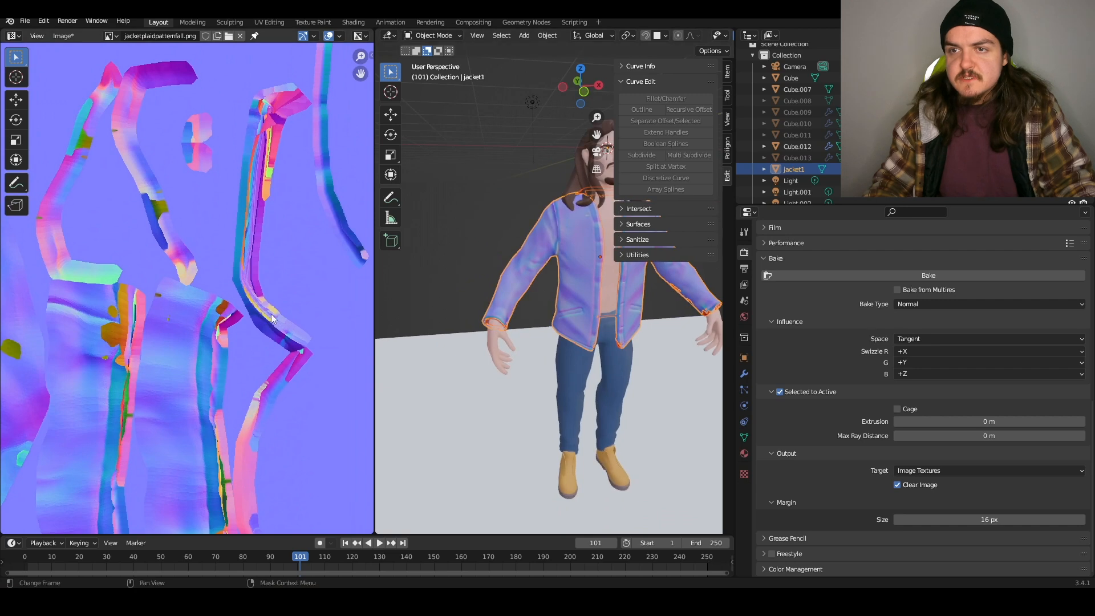
- Move vertices along the underside of jacket1's sleeve outward to cover the red jacket poking through
scroll(532, 358, "up", 4)
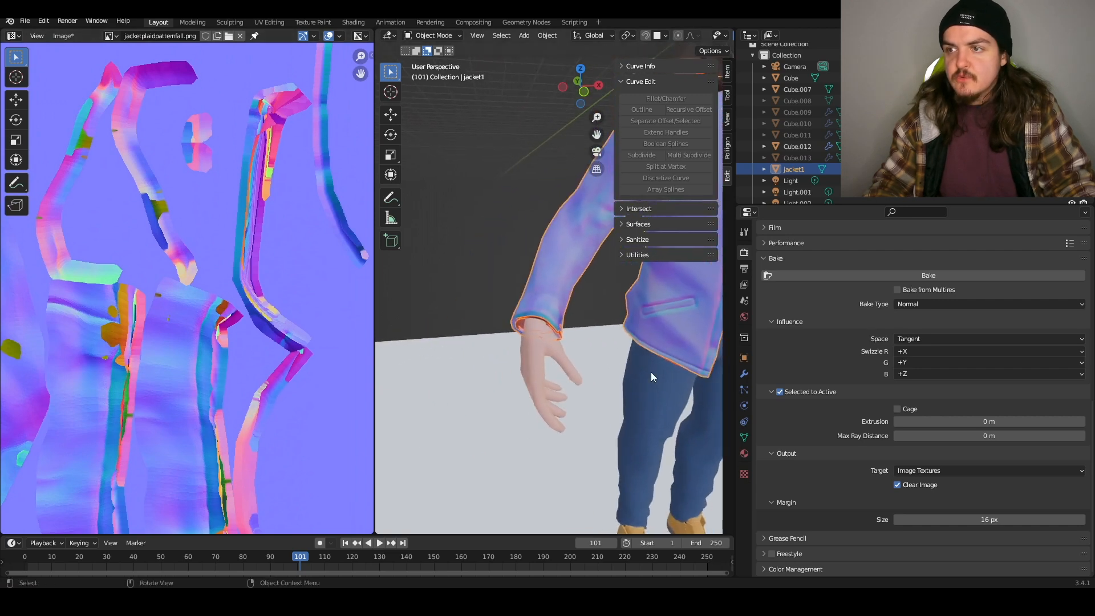
scroll(529, 328, "up", 5)
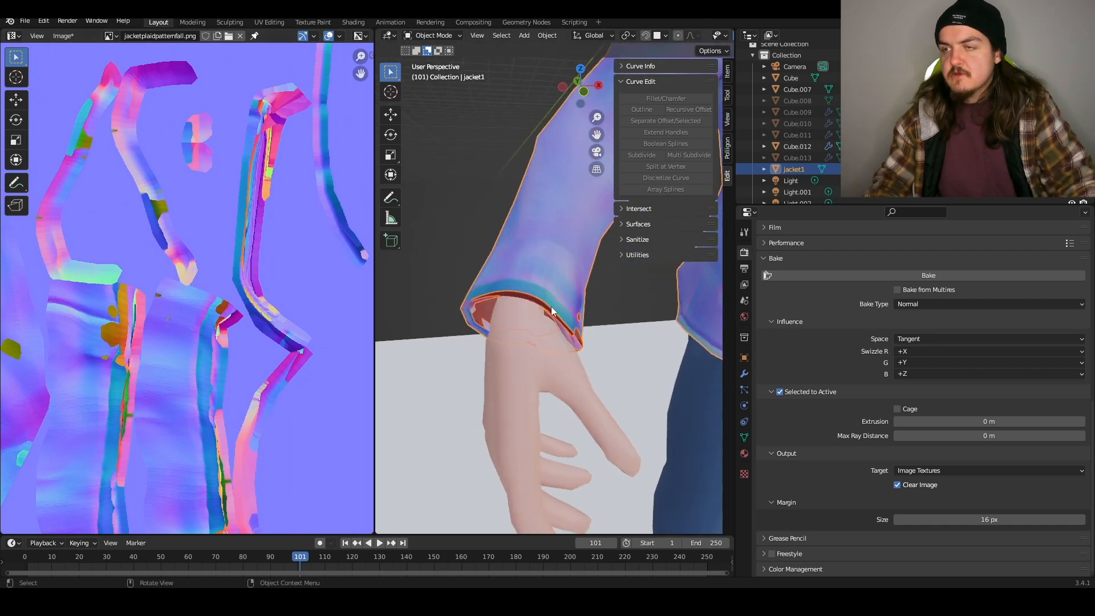
key("Tab")
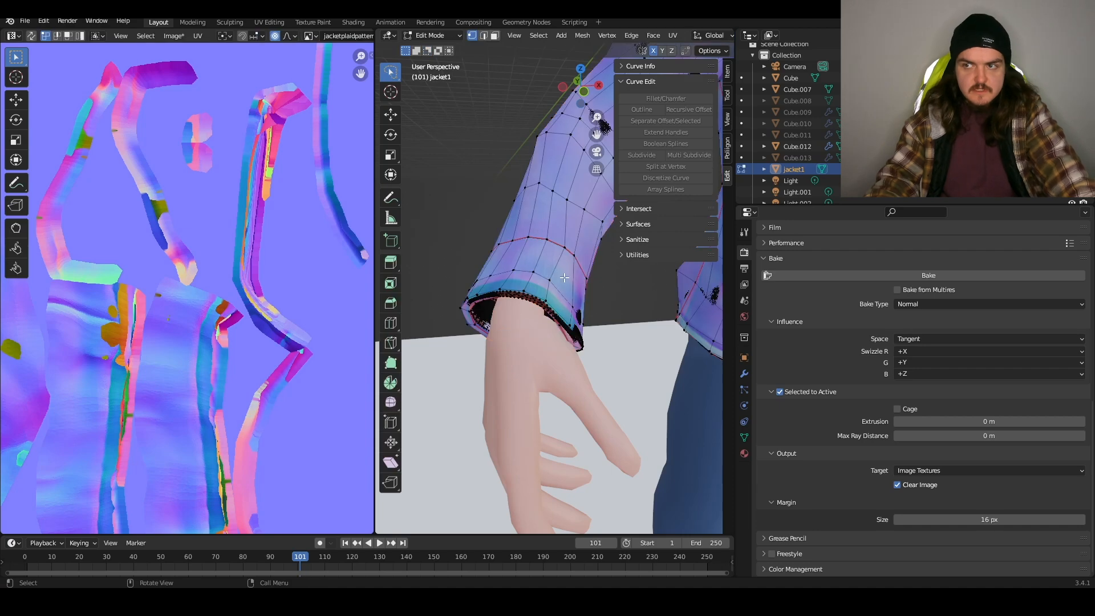
middle_click_drag(564, 278, 513, 340)
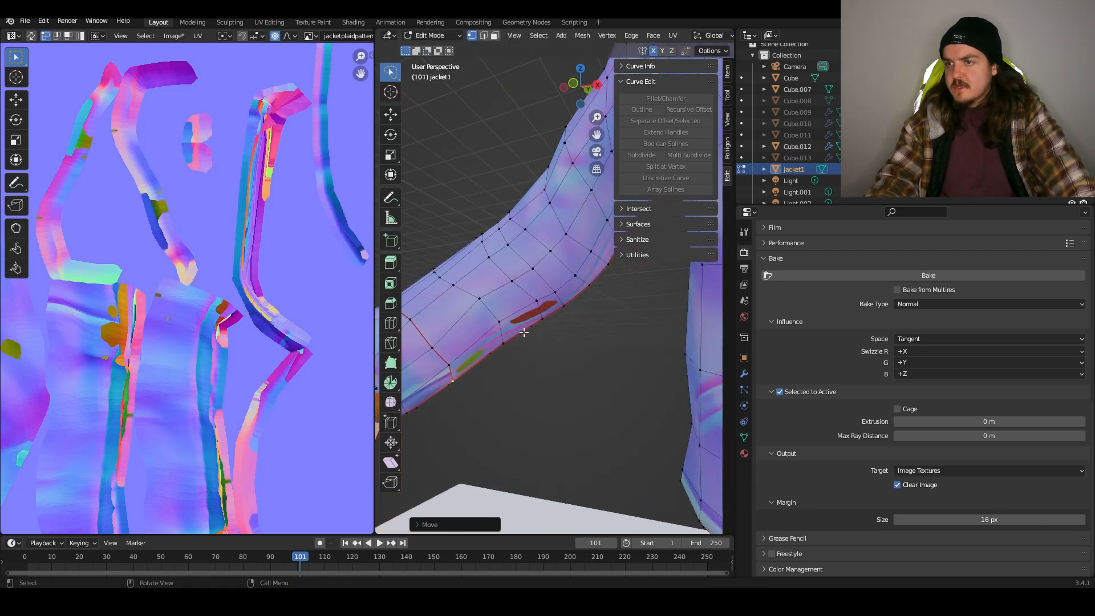
key("g")
left_click(539, 305)
left_click(541, 310)
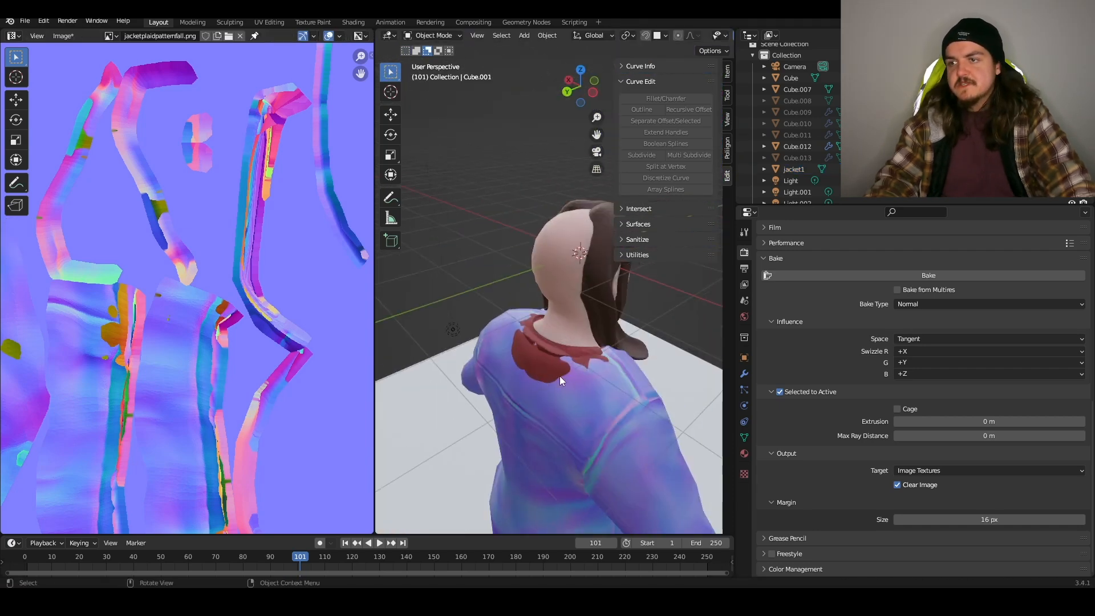
- Reposition jacket1's vertices around the back of the collar so they cover the exposed red jacket
left_click(570, 382)
mouse_move(569, 382)
middle_mouse_down()
mouse_move(573, 322)
mouse_move(549, 344)
mouse_move(567, 368)
middle_mouse_up()
key("Tab")
scroll(568, 329, "up", 3)
left_click(541, 321)
key("g")
left_click(542, 316)
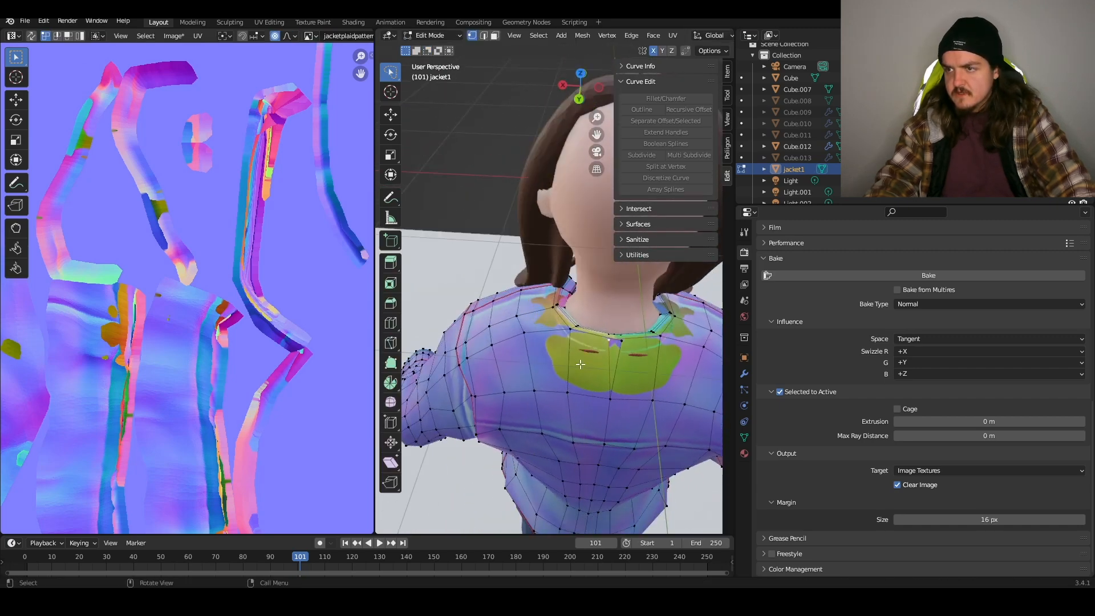
scroll(542, 319, "up", 3)
scroll(532, 310, "up", 3)
middle_click_drag(532, 310, 532, 326, "shift")
key("g")
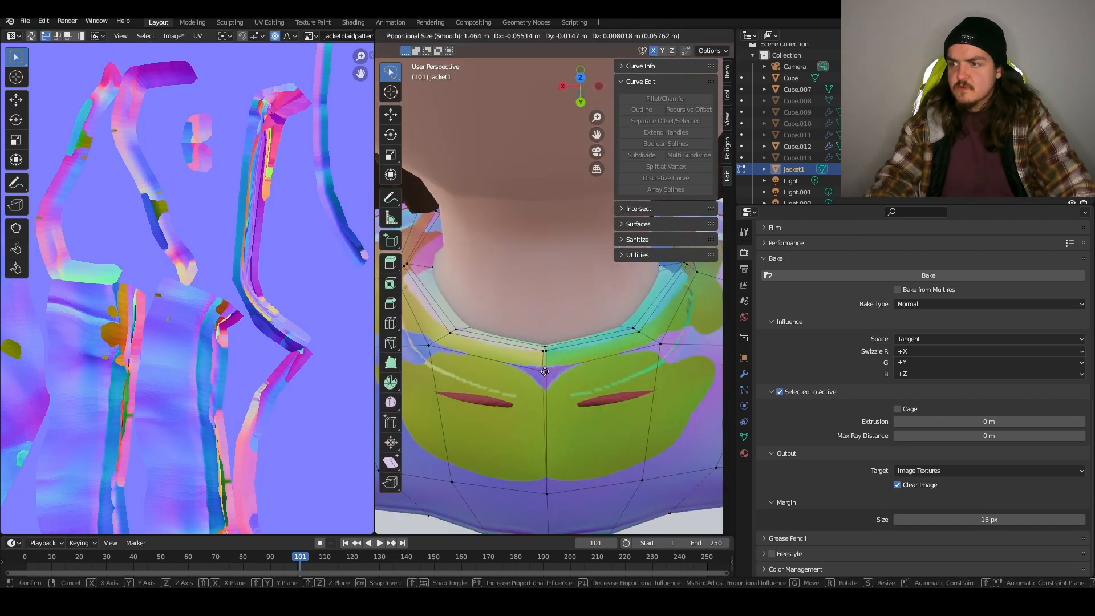
right_click(536, 342)
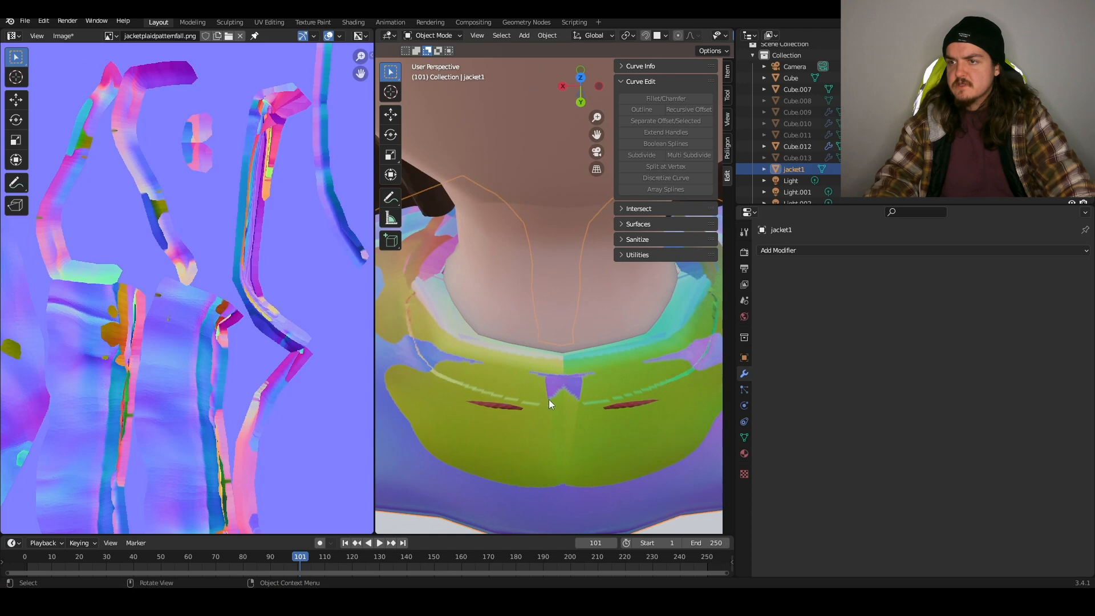
- Merge the selected vertices at the centre back of jacket1's collar
key("Tab")
scroll(548, 399, "down", 2)
key("g")
right_click(536, 351)
scroll(536, 351, "up", 2)
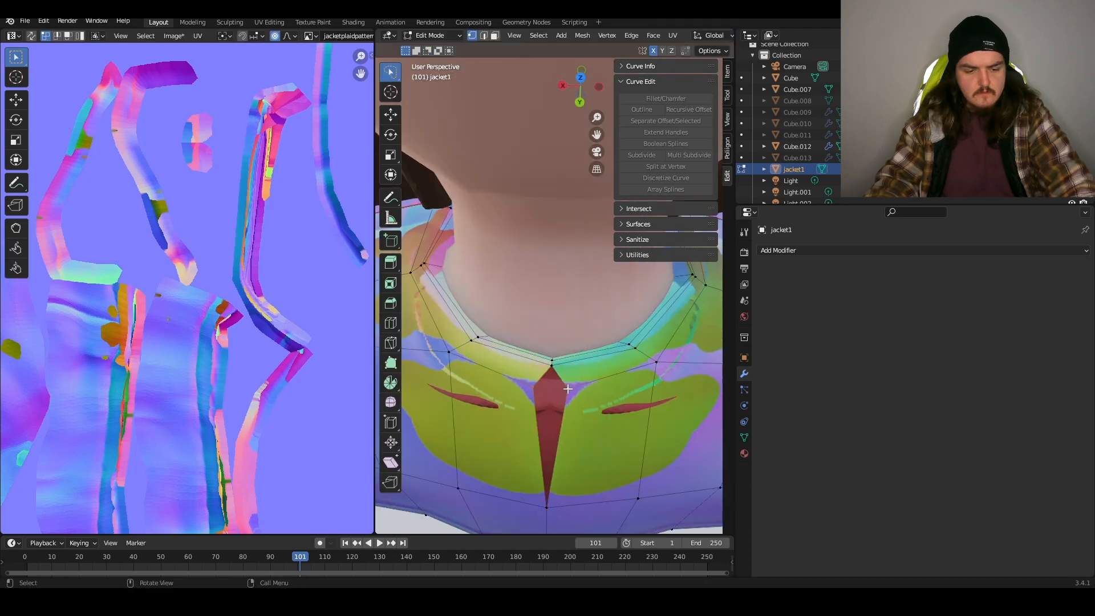
key("m")
left_click(566, 385)
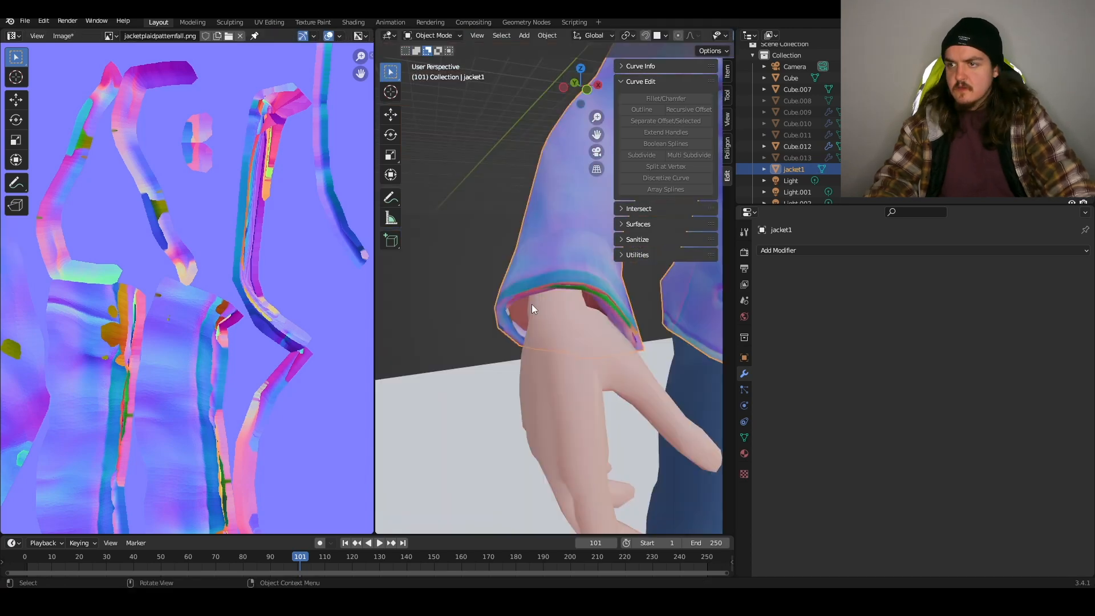
- Bake the normal map onto the adjusted jacket1 again and check the torso and sleeve islands
key("ctrl+1")
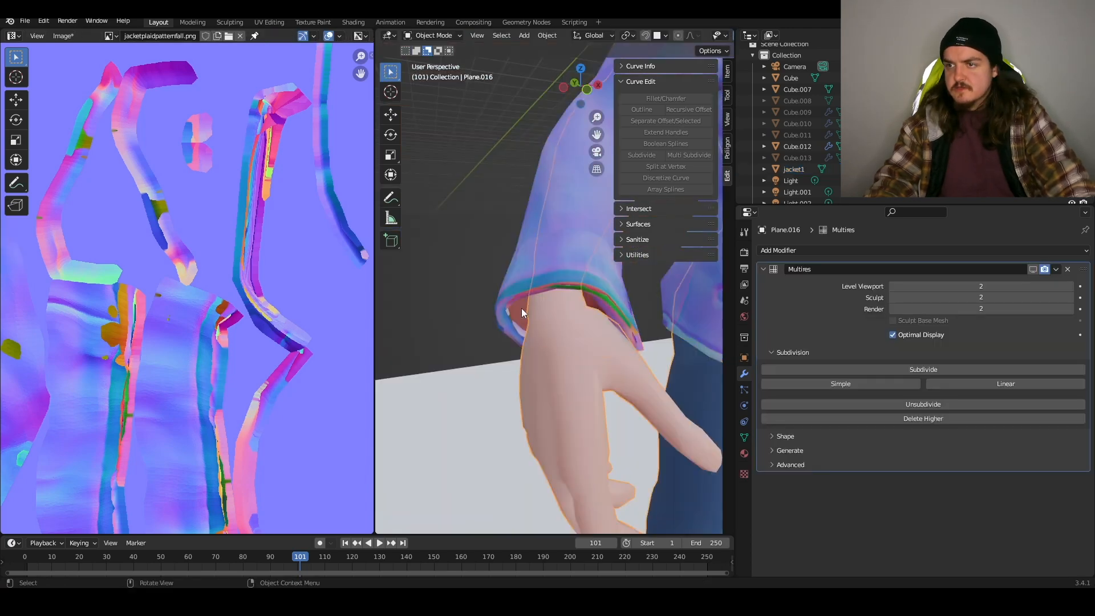
key("ctrl+z")
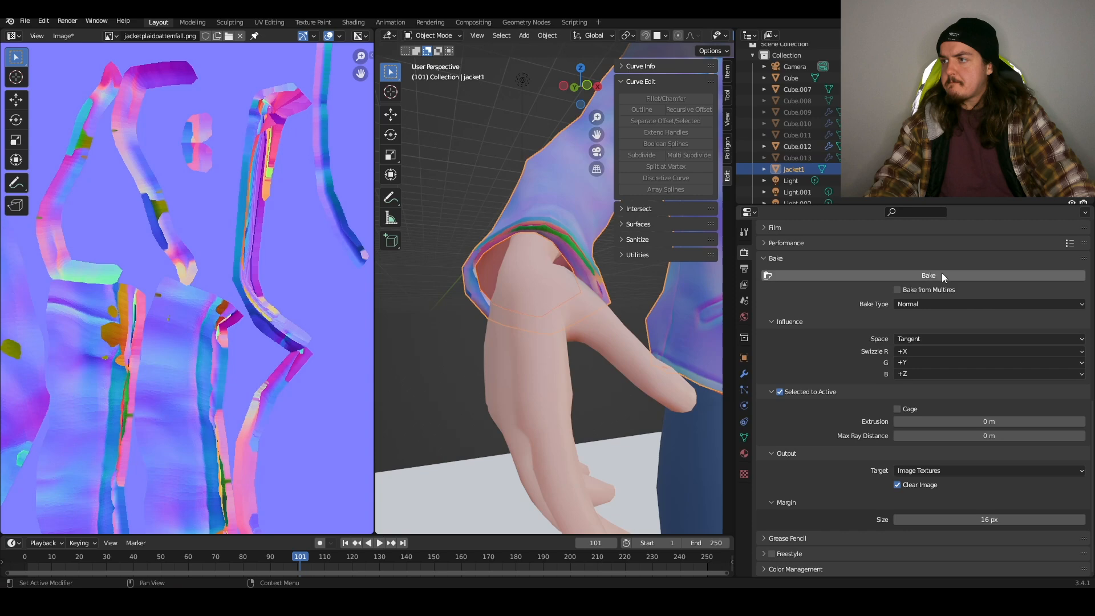
left_click(942, 274)
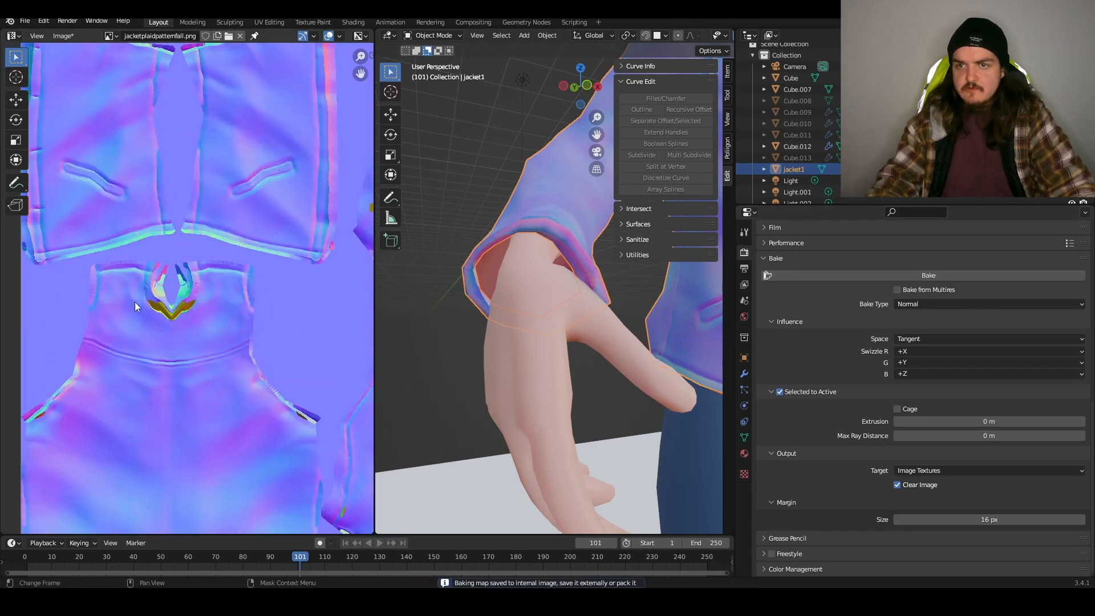
middle_click_drag(168, 306, 236, 313)
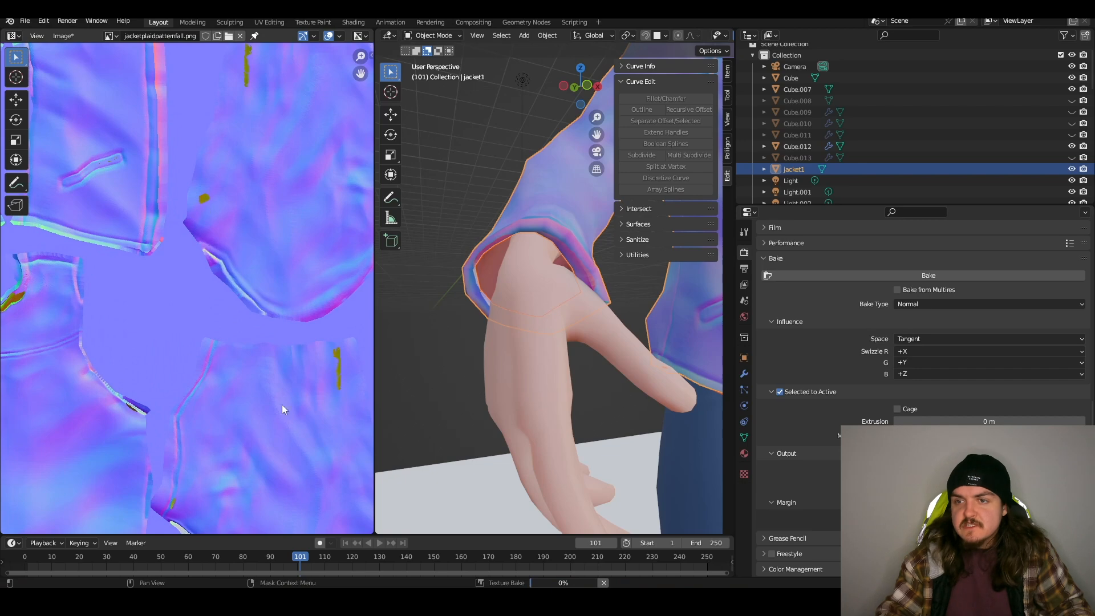
middle_click_drag(281, 406, 231, 329)
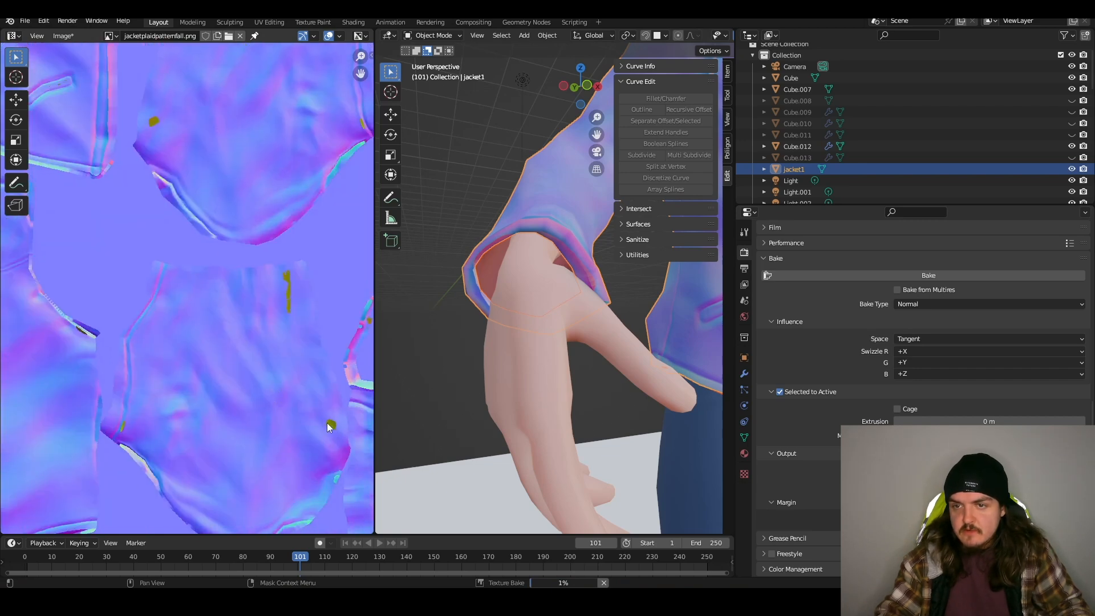
middle_click_drag(206, 386, 243, 452)
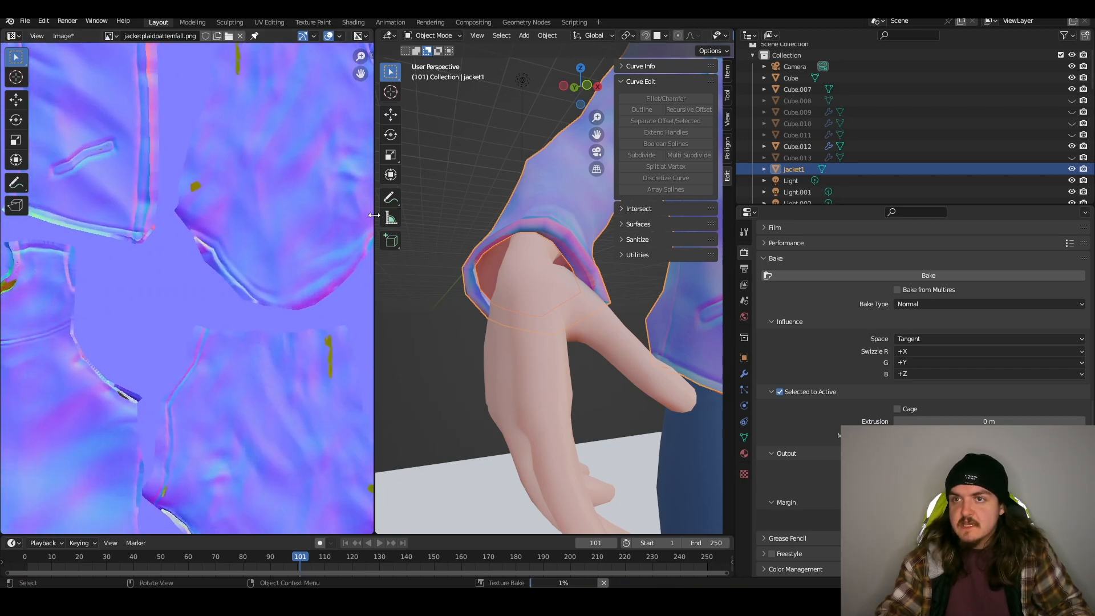
middle_click_drag(319, 222, 251, 224)
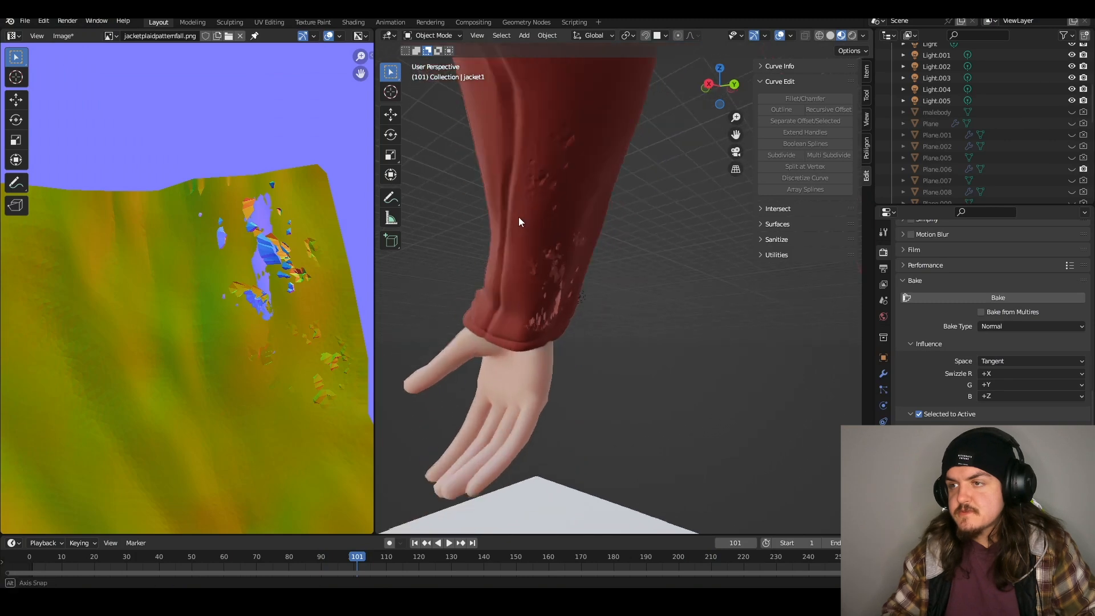
- Examine the broken patches in the baked sleeve islands against the matching areas of the red jacket's sleeve
middle_click_drag(518, 222, 587, 320)
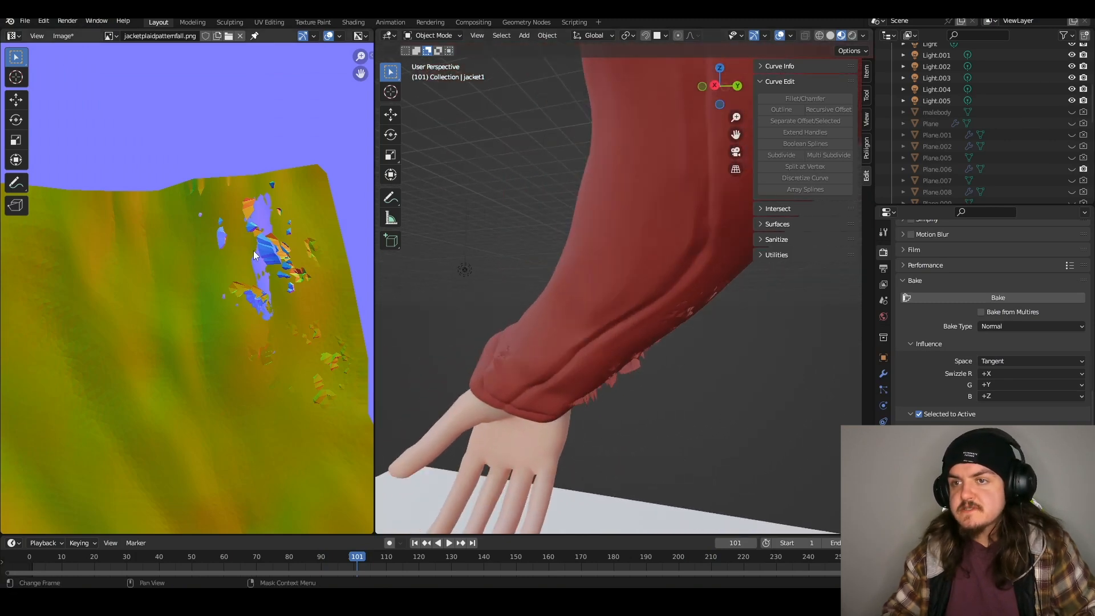
middle_click_drag(269, 240, 272, 244)
scroll(183, 290, "down", 2)
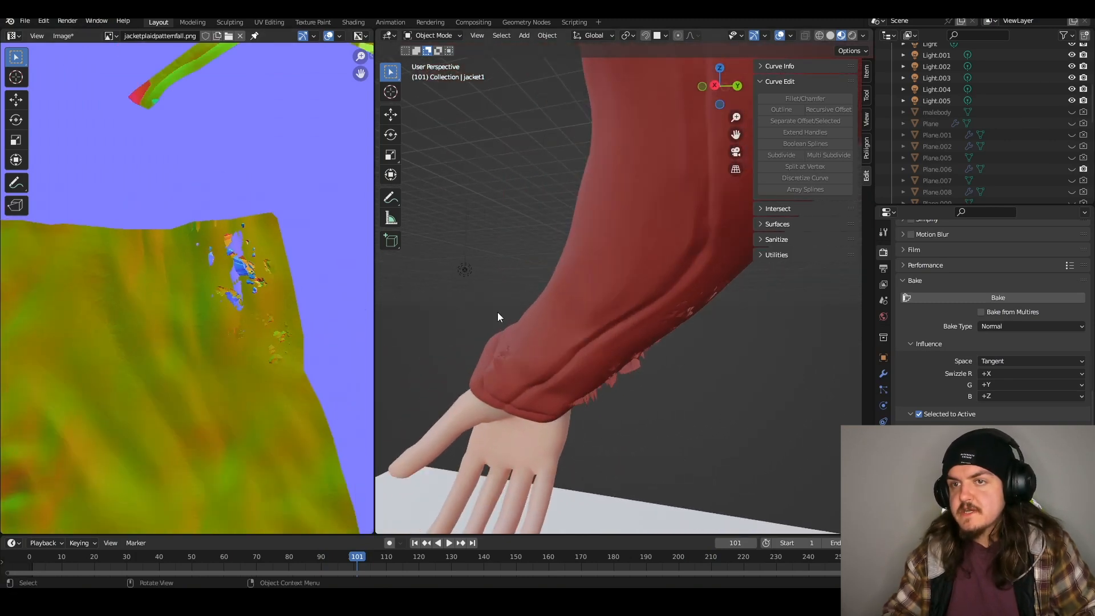
scroll(241, 322, "down", 3)
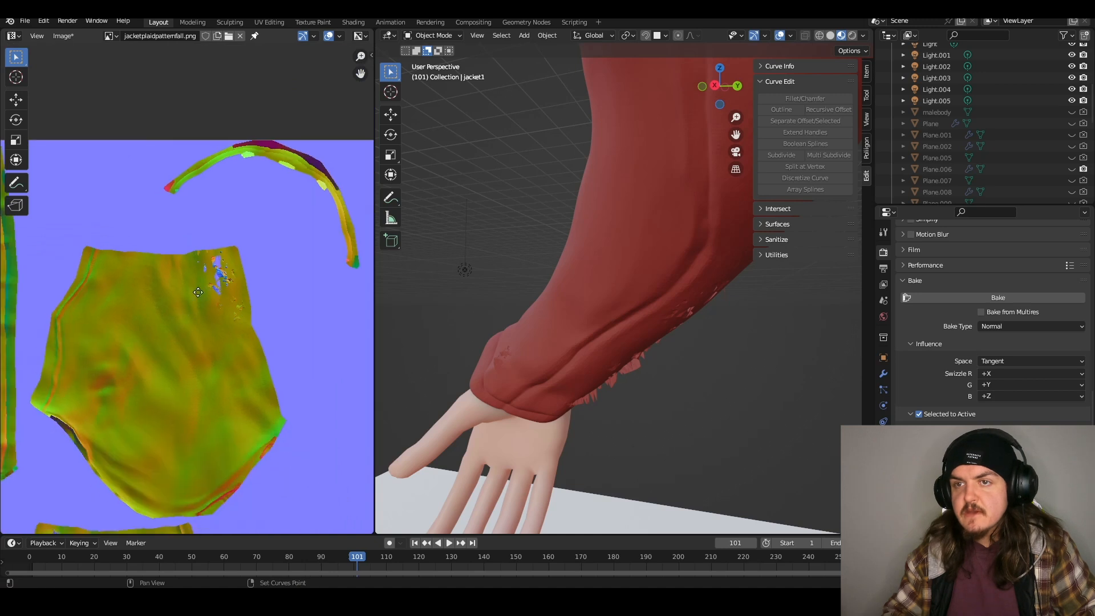
middle_click_drag(200, 308, 310, 281)
middle_click_drag(83, 378, 194, 323)
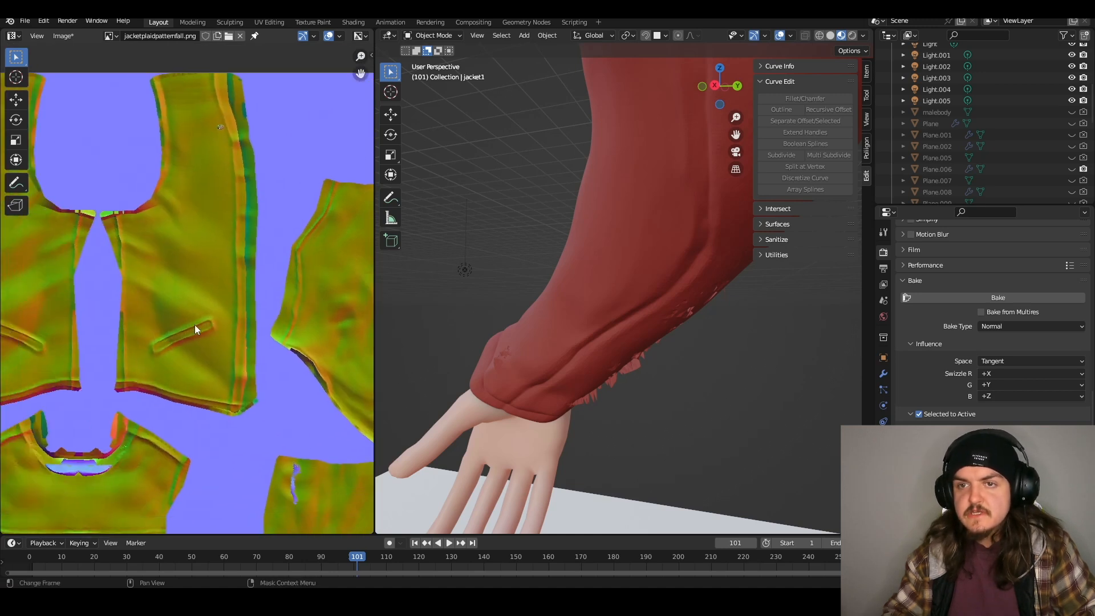
middle_click_drag(332, 282, 201, 255)
scroll(277, 263, "up", 5)
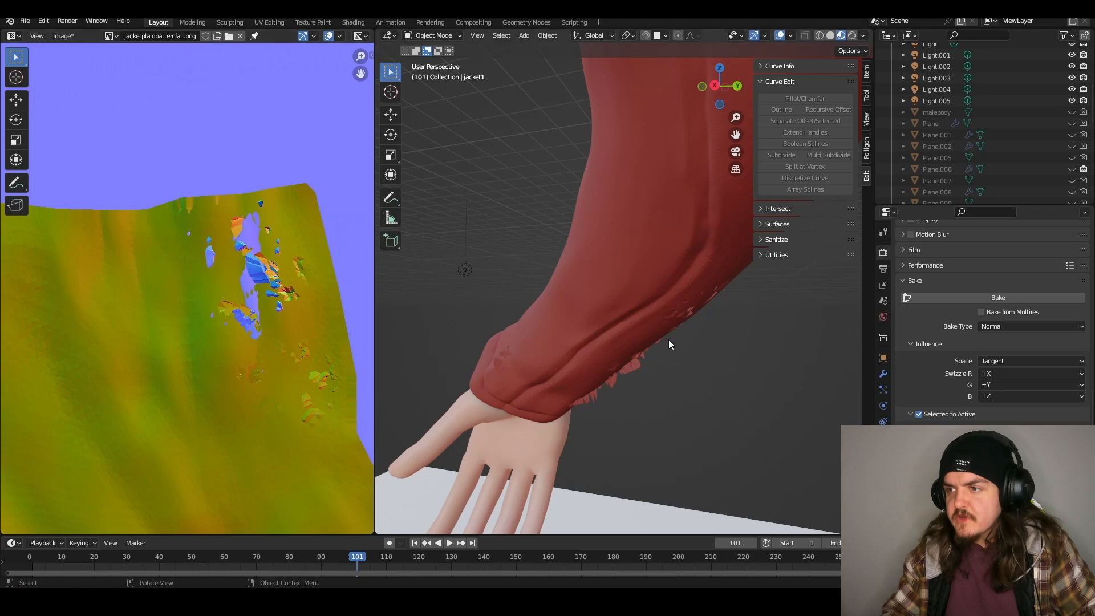
middle_click_drag(669, 343, 593, 311)
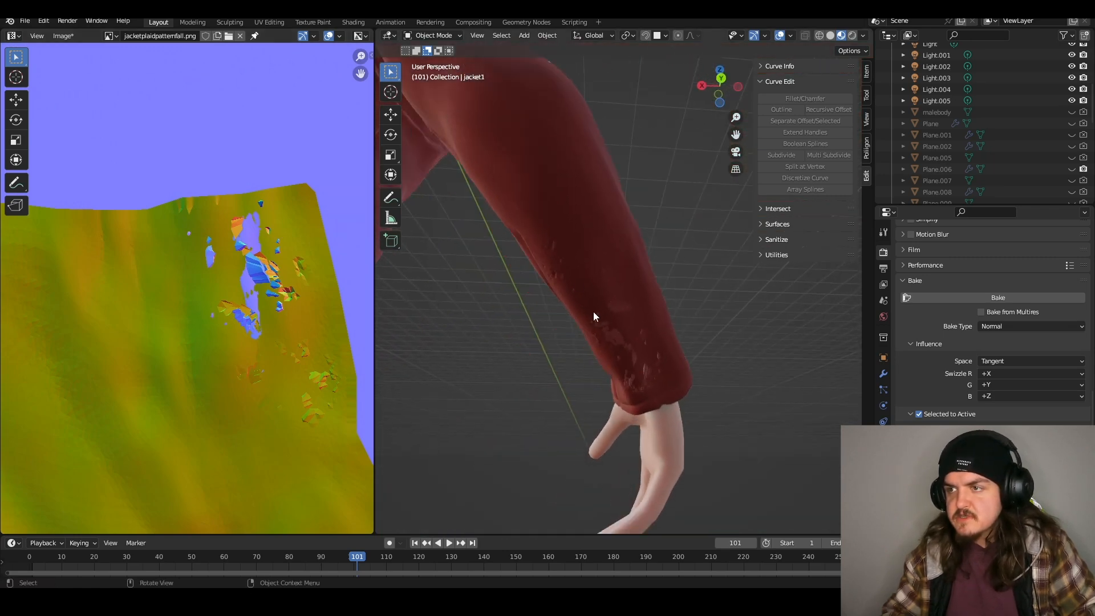
middle_click_drag(657, 352, 622, 304)
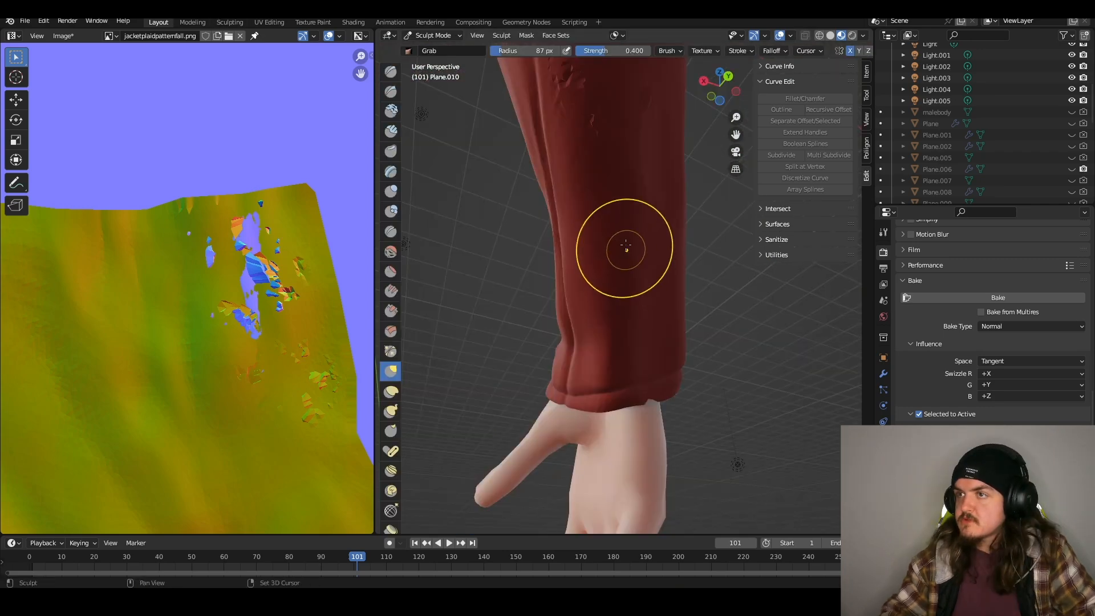
- Check the detailed jacket's mesh against the low-poly one in Edit Mode and select jacket1
middle_click_drag(624, 245, 643, 298)
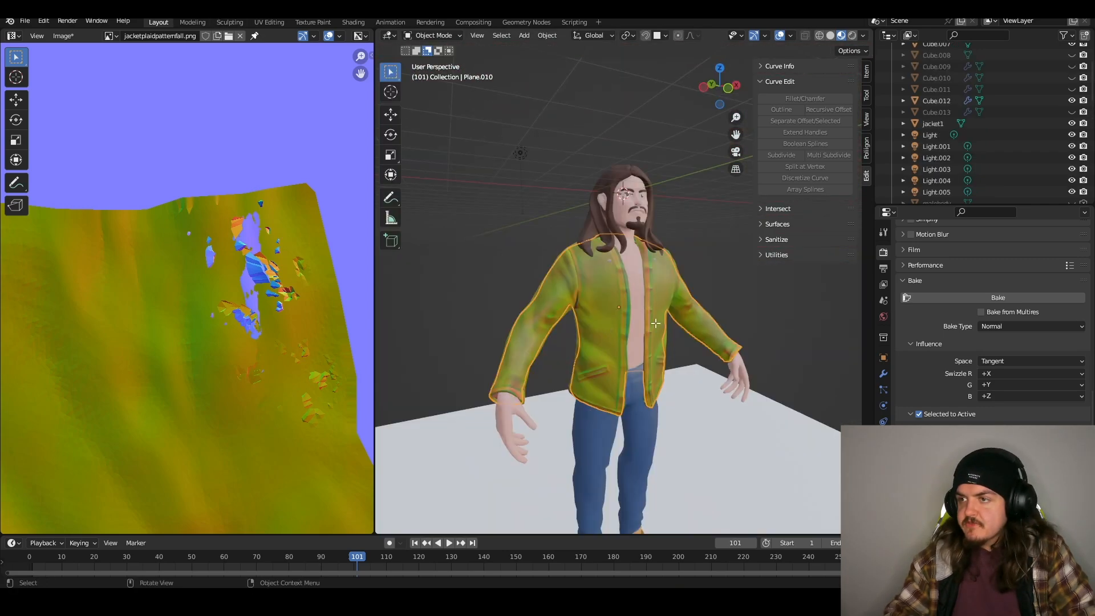
key("Tab")
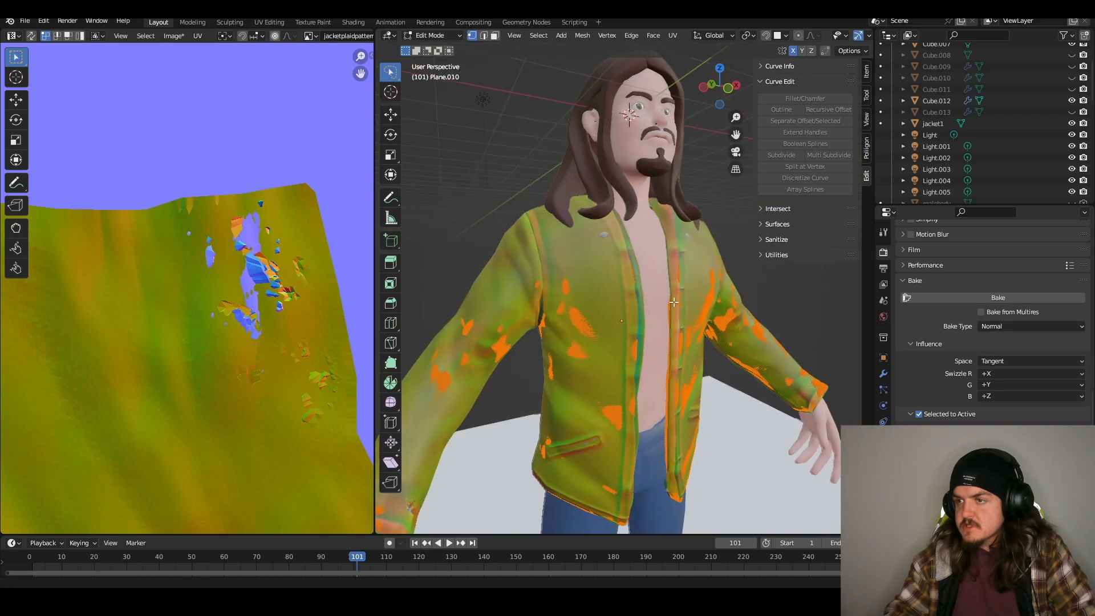
middle_click_drag(674, 302, 656, 308)
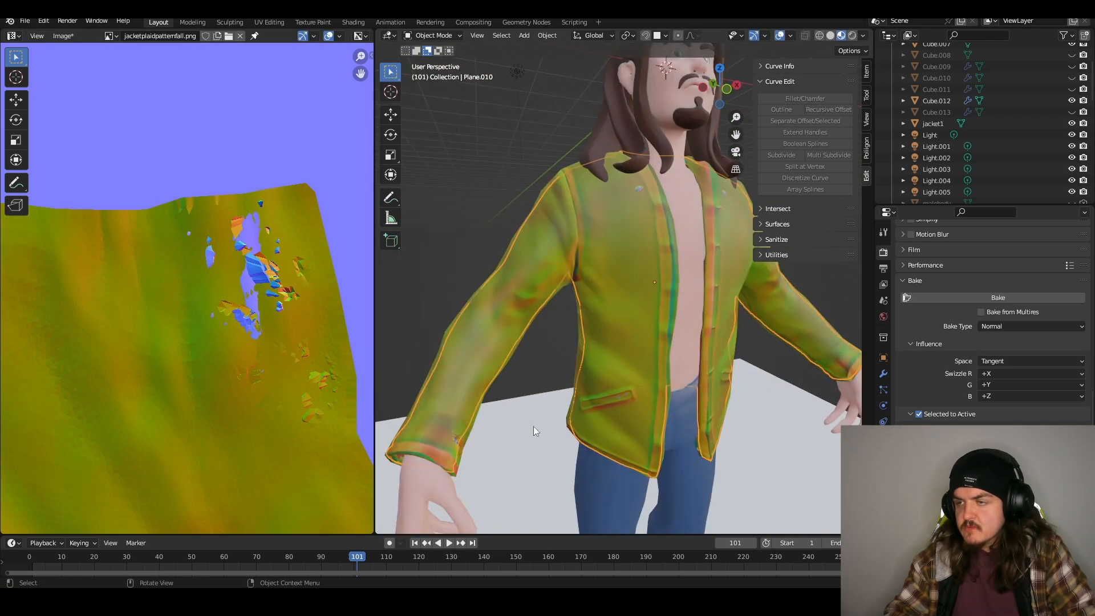
middle_click_drag(621, 337, 545, 218, "shift")
left_click(529, 257)
middle_click_drag(557, 258, 642, 291)
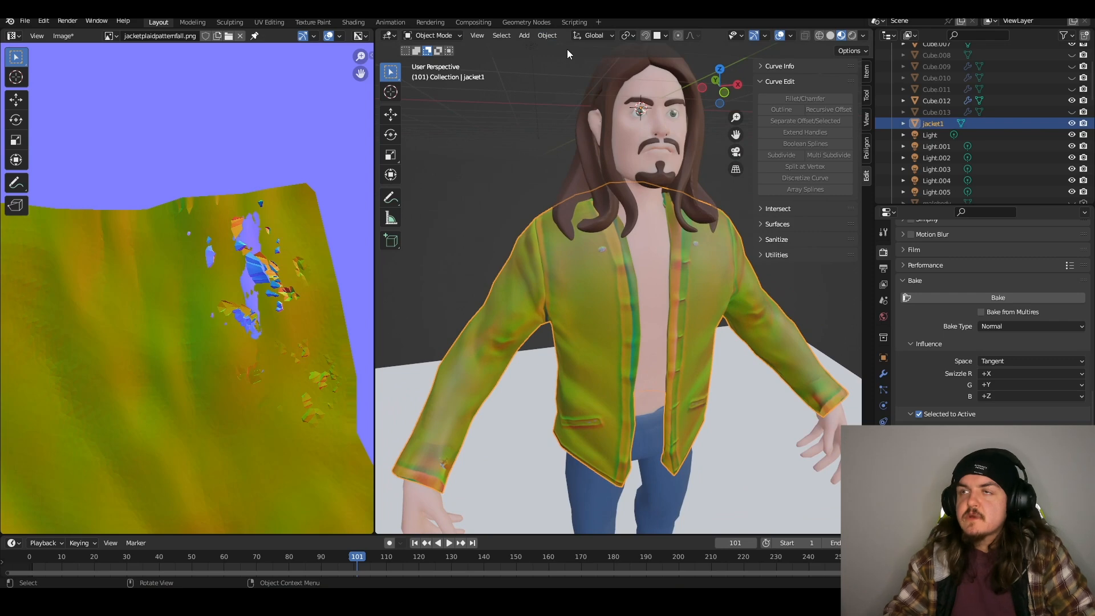
- Recalculate jacket1's normals to the outside across the whole mesh and check the sleeve patches in the baked image
left_click(548, 35)
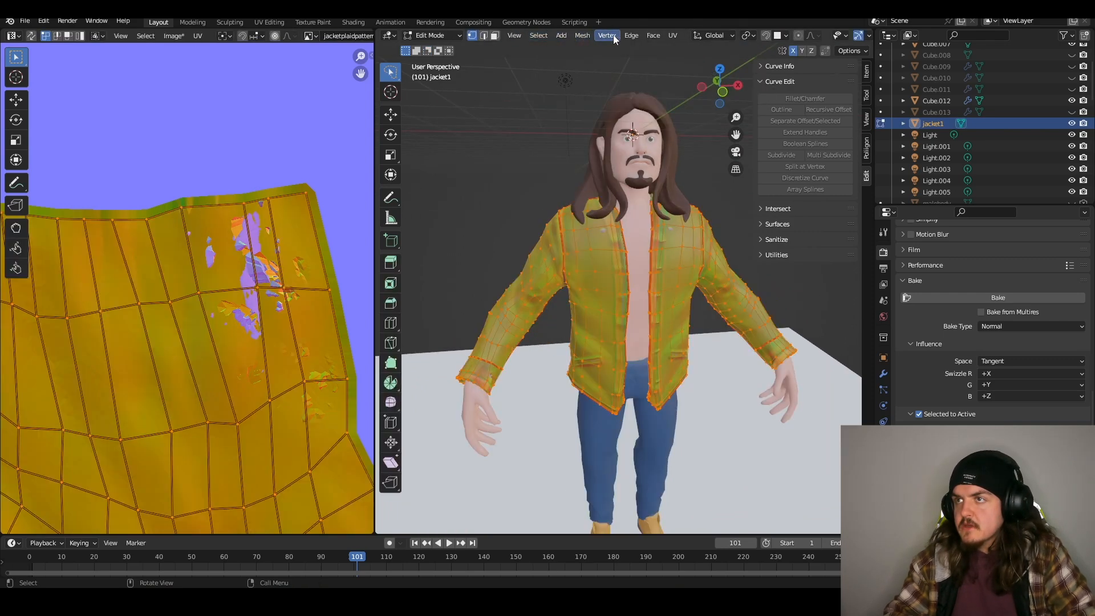
left_click(586, 36)
mouse_move(633, 234)
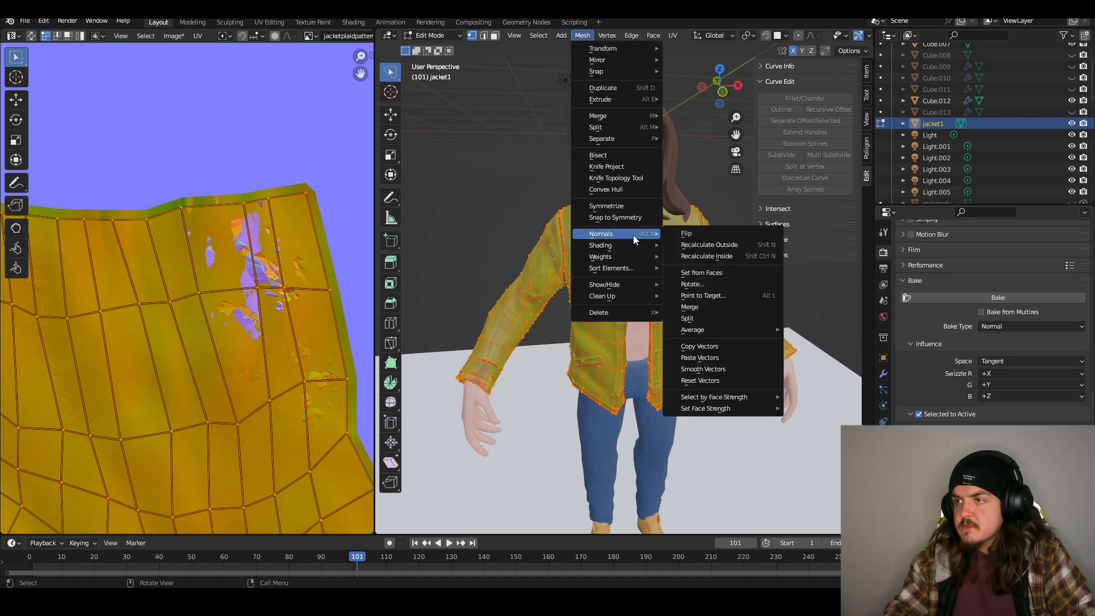
left_click(701, 249)
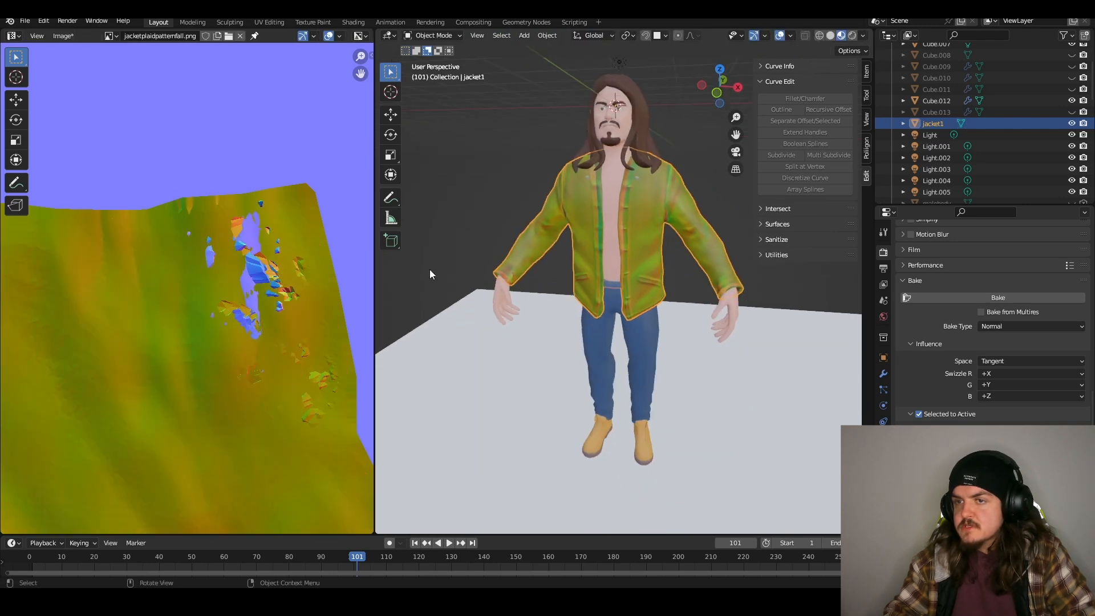
scroll(197, 278, "down", 6)
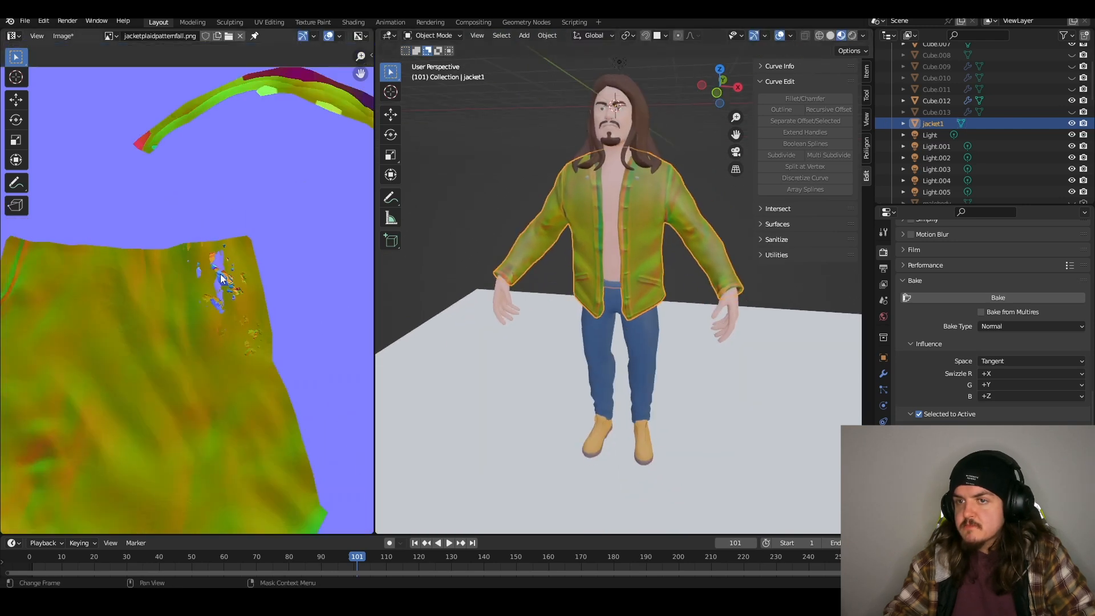
middle_click_drag(276, 257, 331, 255)
scroll(430, 289, "up", 7)
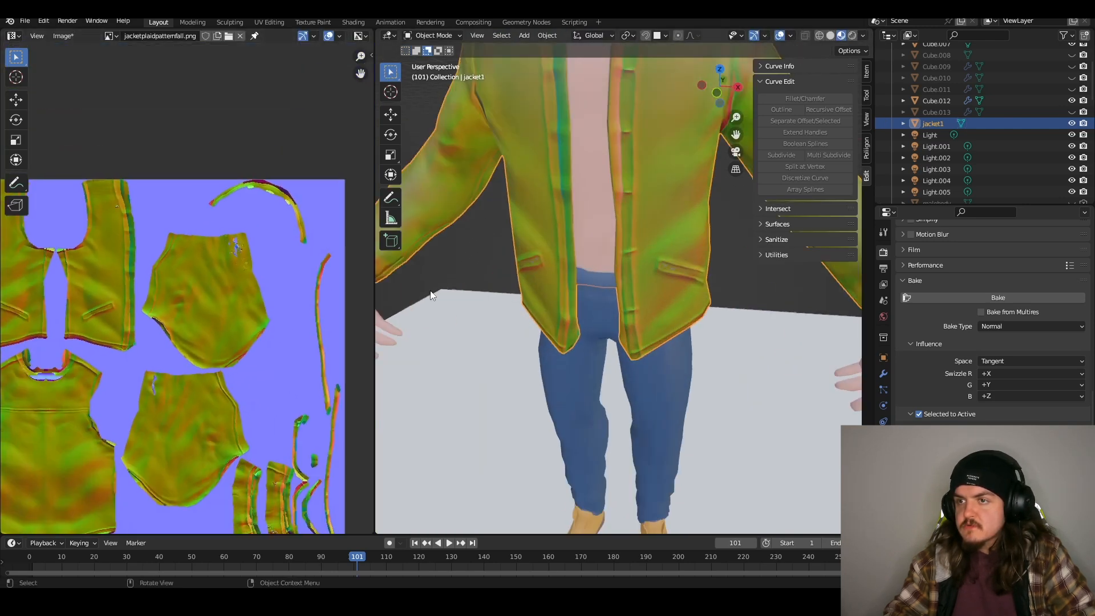
middle_click_drag(430, 289, 665, 327, "shift")
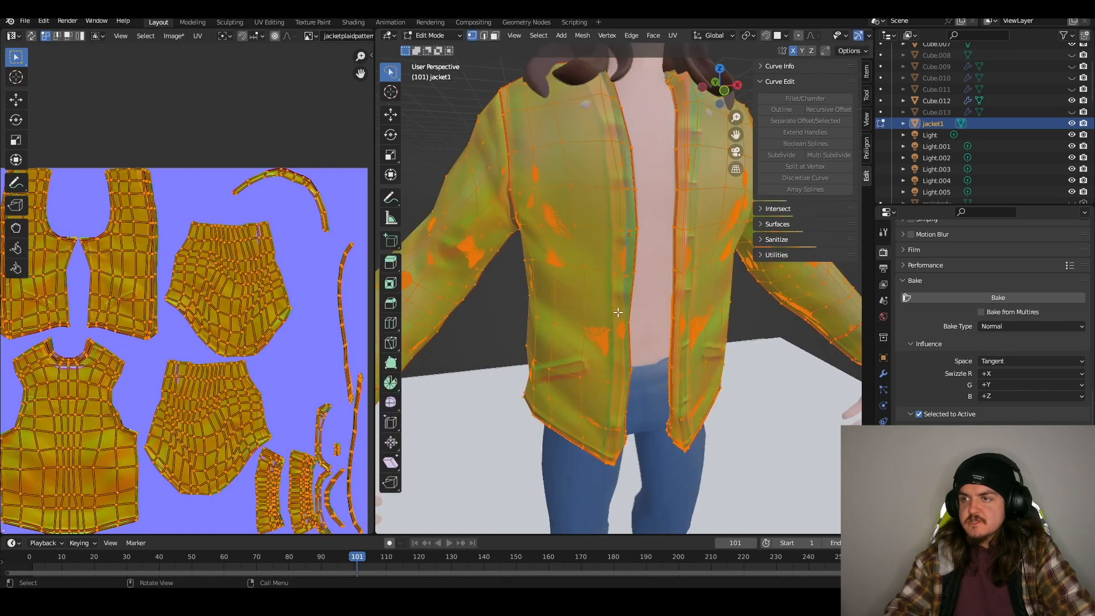
- Recalculate the normals of the detailed jacket Plane.010 to the outside and bake the normal map onto jacket1 again
scroll(484, 302, "down", 2)
middle_click_drag(468, 302, 539, 296, "shift")
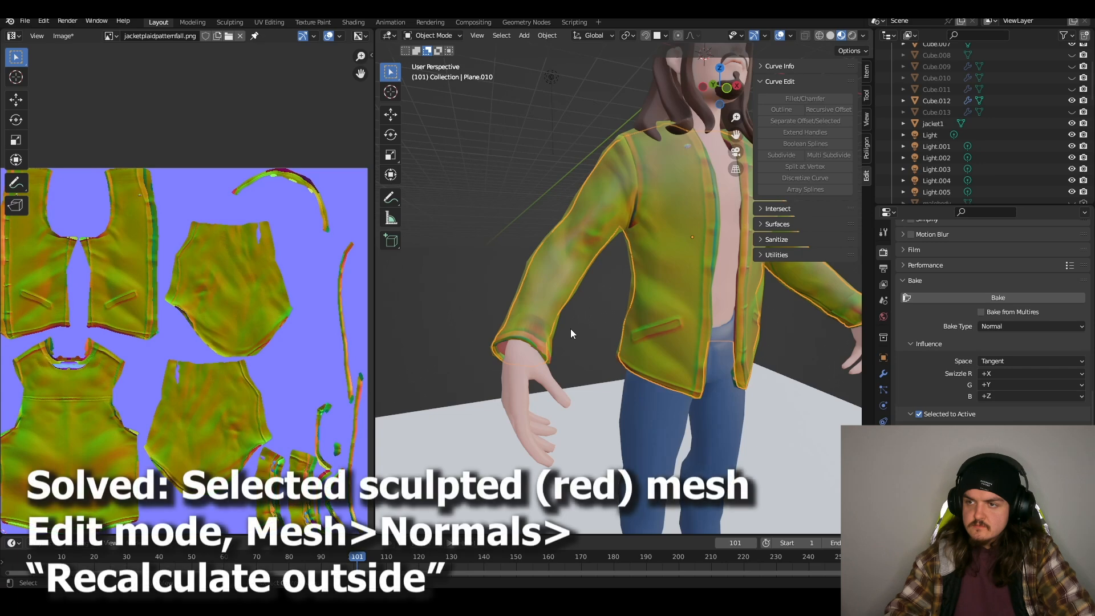
key("Tab")
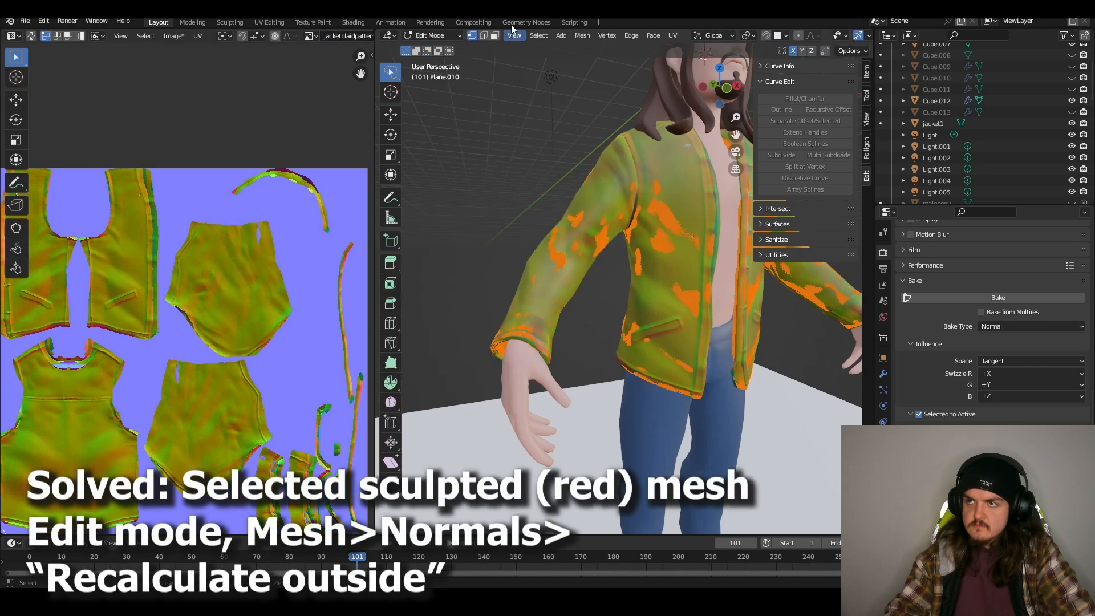
left_click(580, 35)
mouse_move(623, 233)
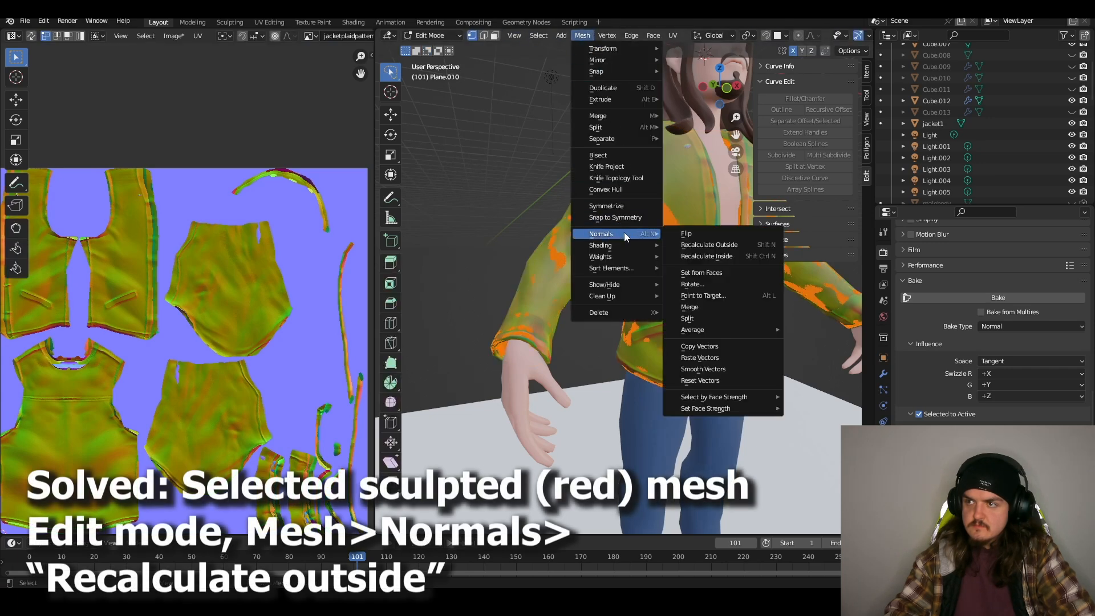
left_click(695, 247)
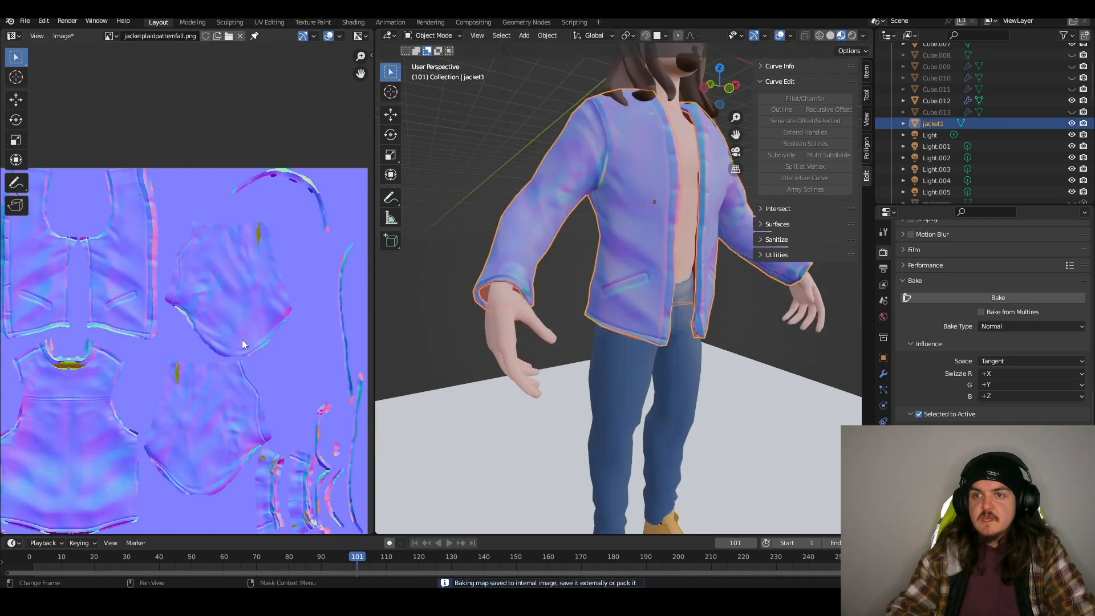
- Examine the rebaked sleeve, torso and collar islands for leftover patches and compare them with the jacket on the character
scroll(241, 340, "down", 3)
scroll(241, 309, "up", 4)
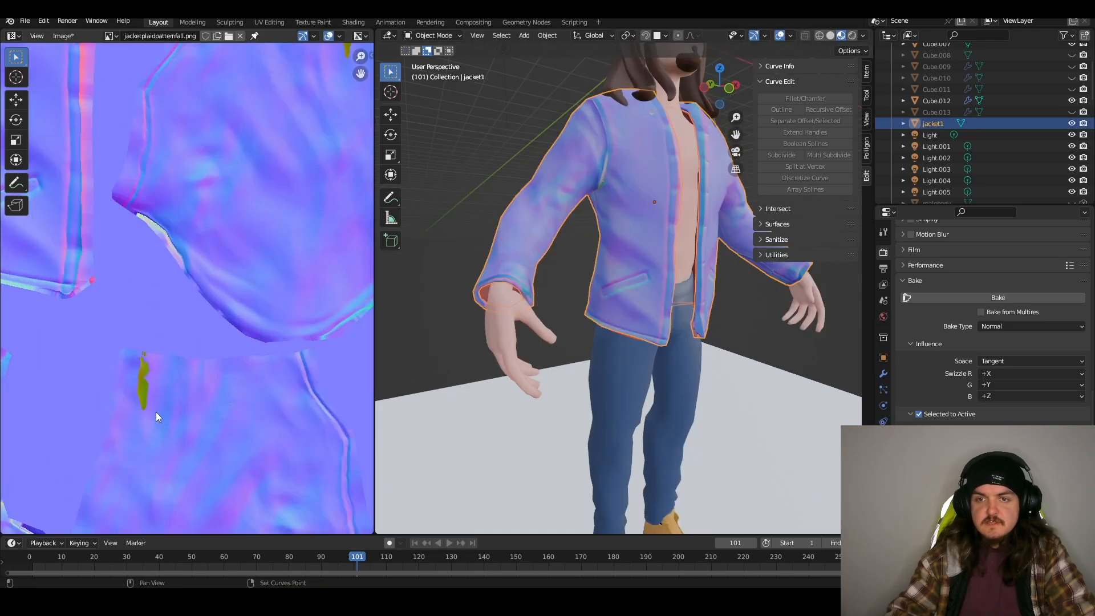
scroll(155, 412, "up", 2)
middle_click_drag(297, 251, 181, 438)
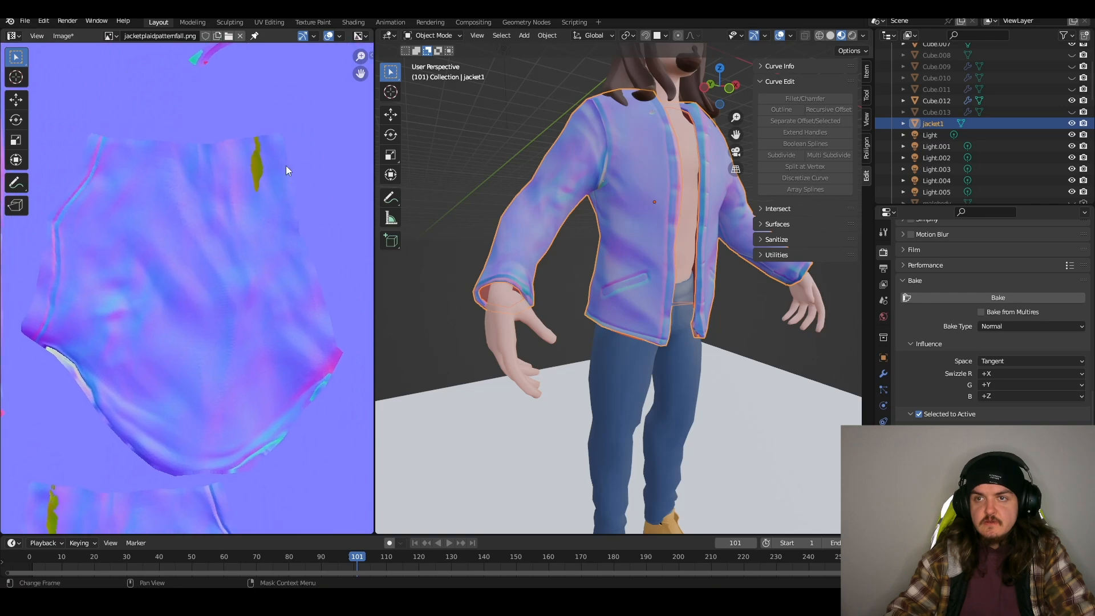
middle_click_drag(616, 348, 439, 307)
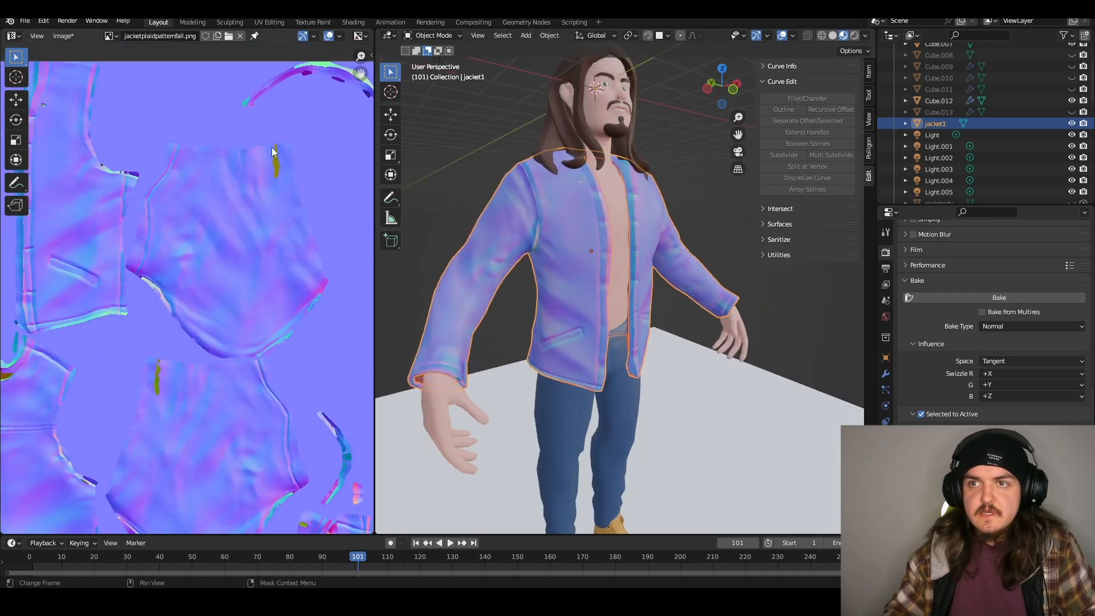
middle_click_drag(174, 377, 237, 429)
scroll(228, 410, "up", 2)
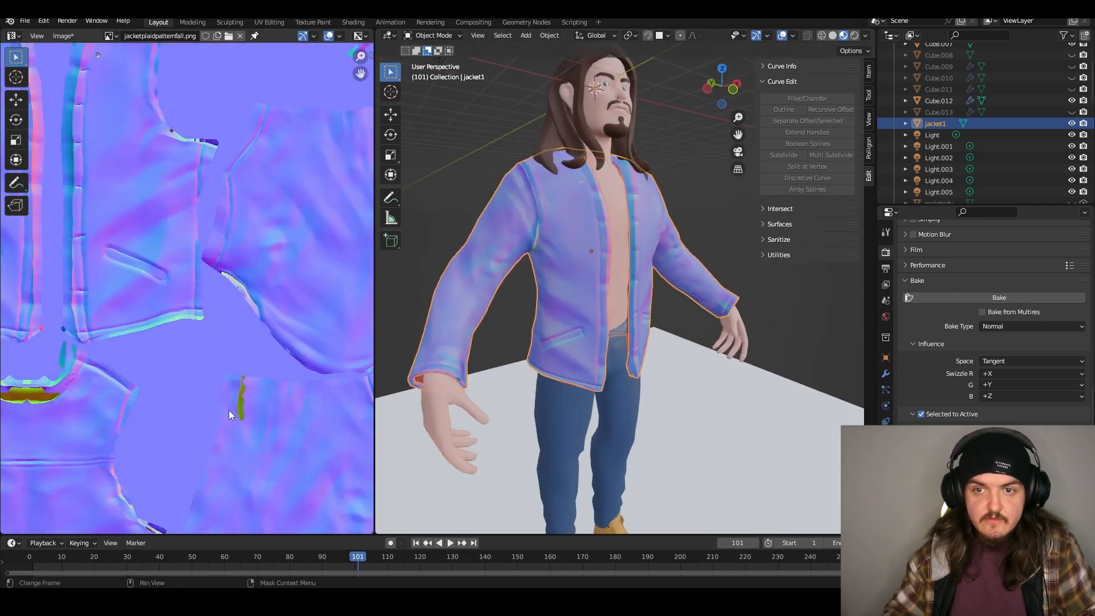
middle_click_drag(396, 370, 699, 355)
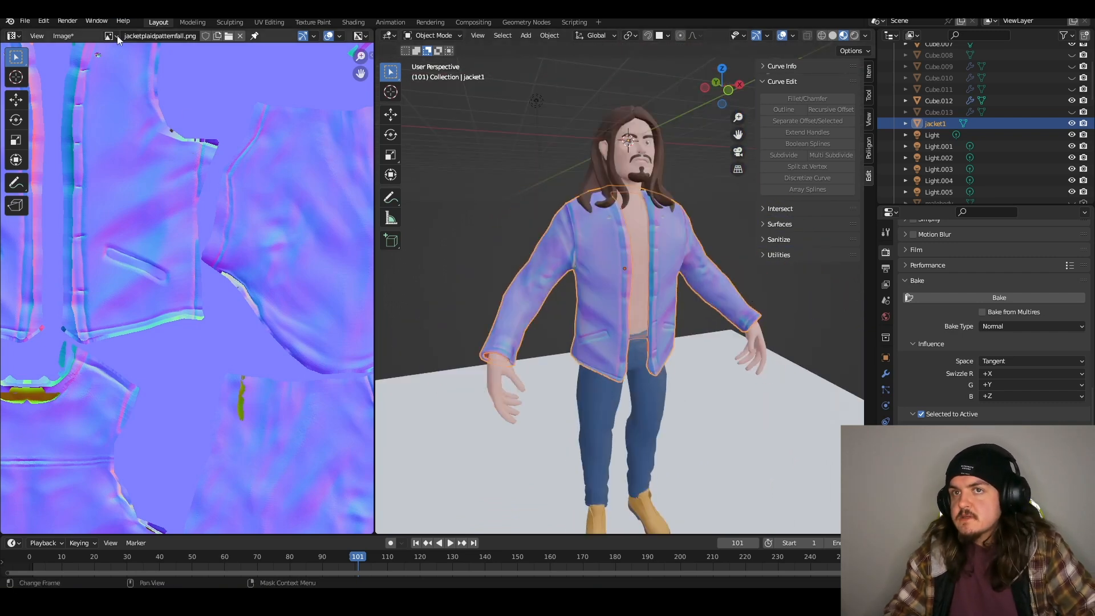
- Show jacket1's material in the Shader Editor and add an Image Texture node above the existing texture node
left_click(13, 35)
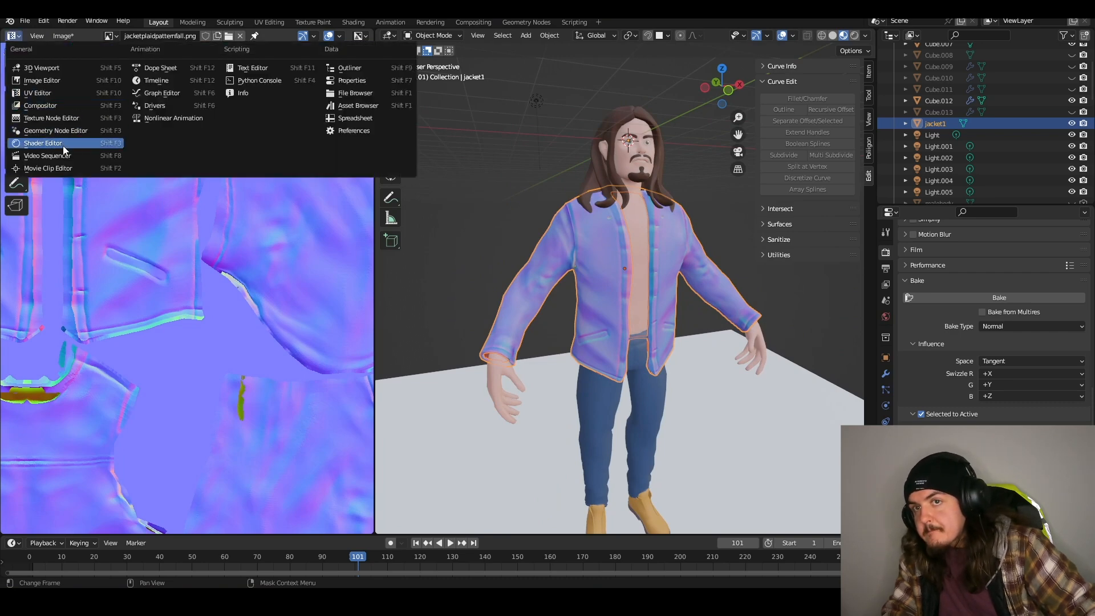
left_click(43, 143)
middle_click_drag(177, 372, 14, 352)
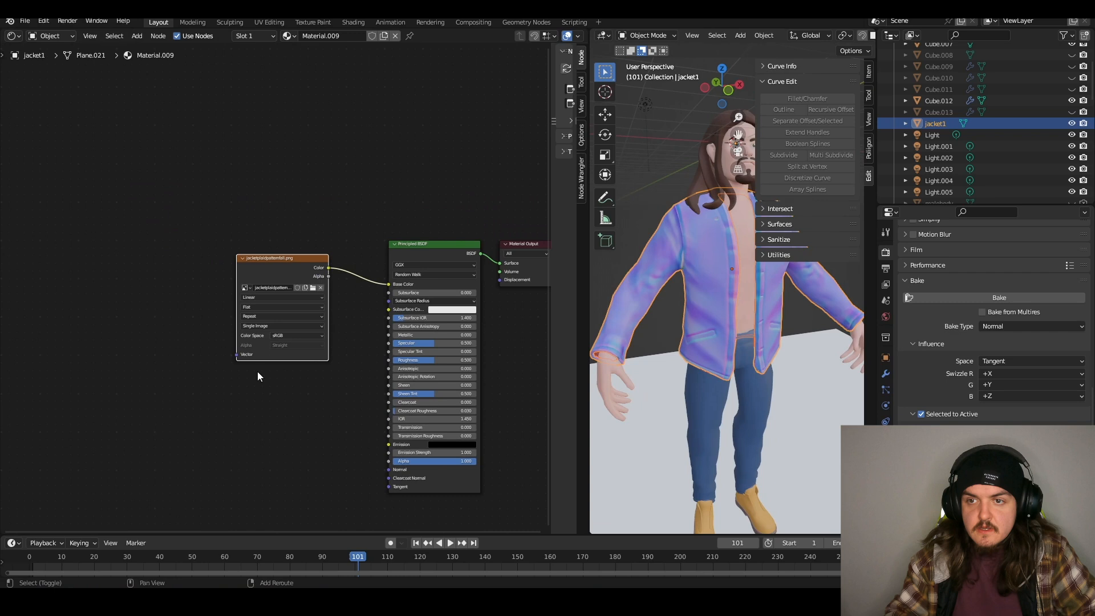
key("shift+a")
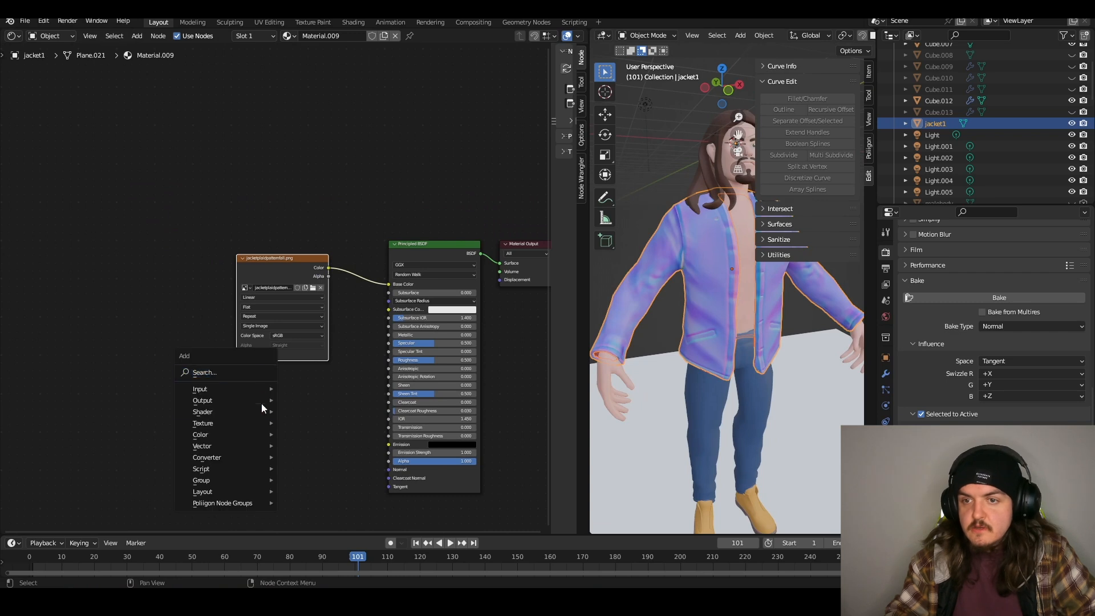
mouse_move(260, 423)
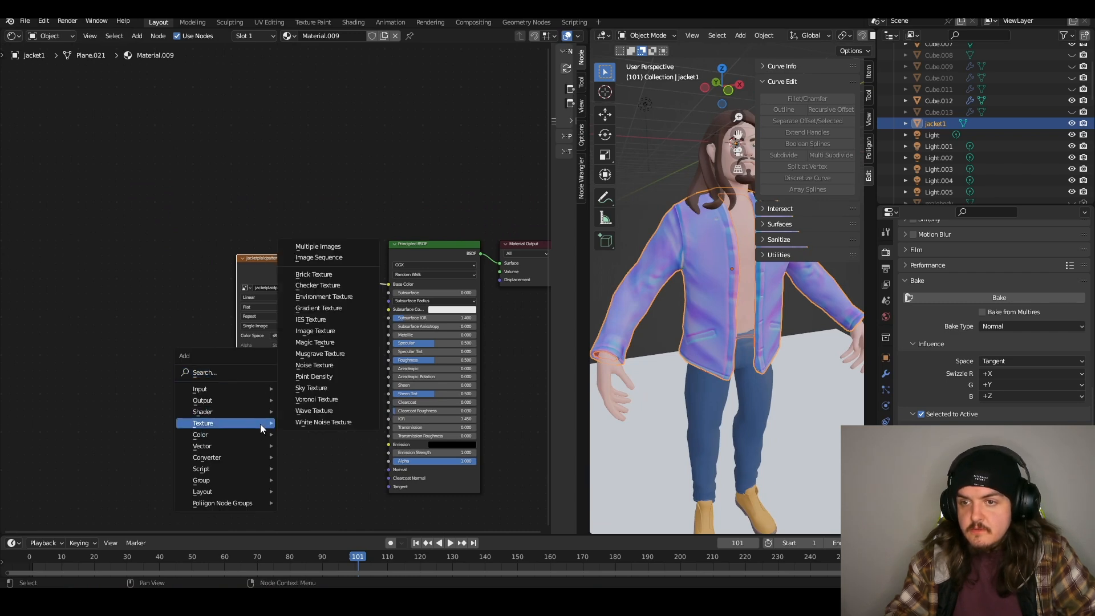
left_click(343, 330)
left_click(251, 120)
middle_click_drag(396, 197, 286, 228)
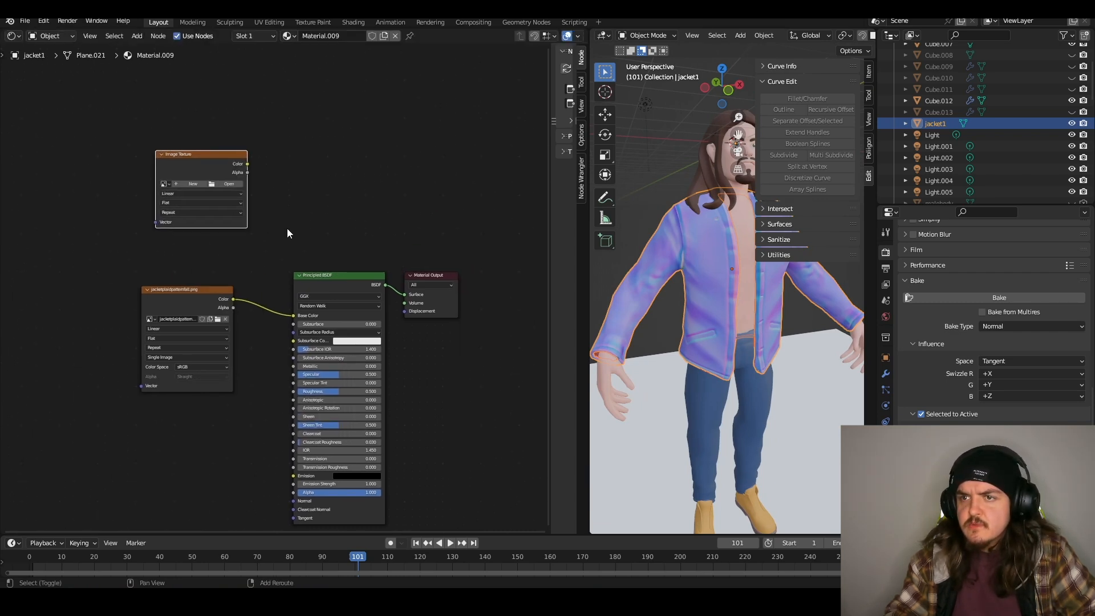
- Add a Normal Map node beside the new Image Texture node
key("shift+a")
mouse_move(277, 256)
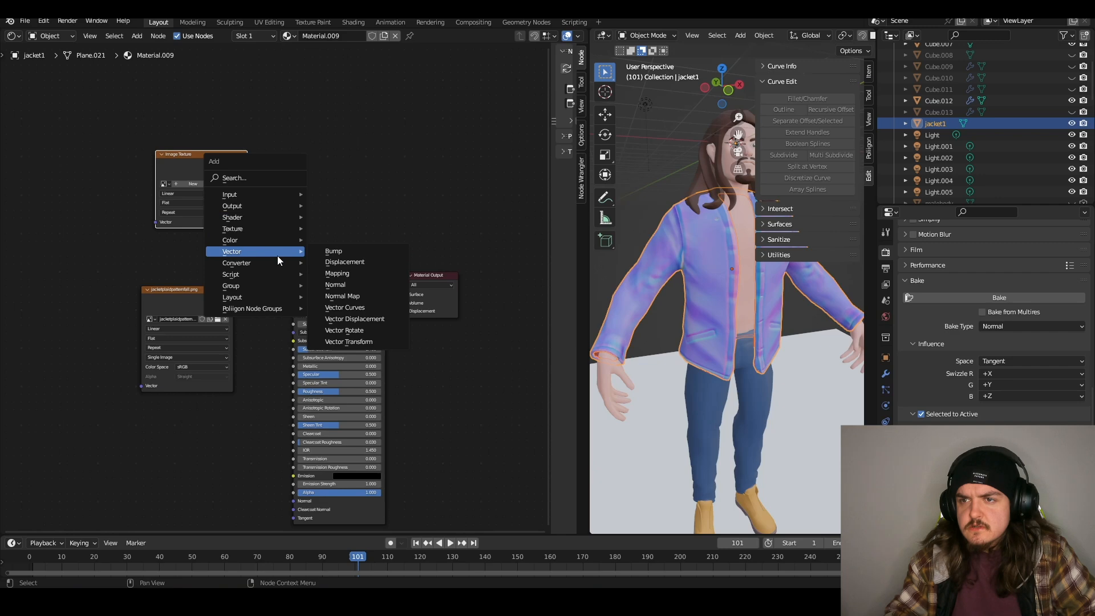
left_click(342, 297)
left_click(277, 156)
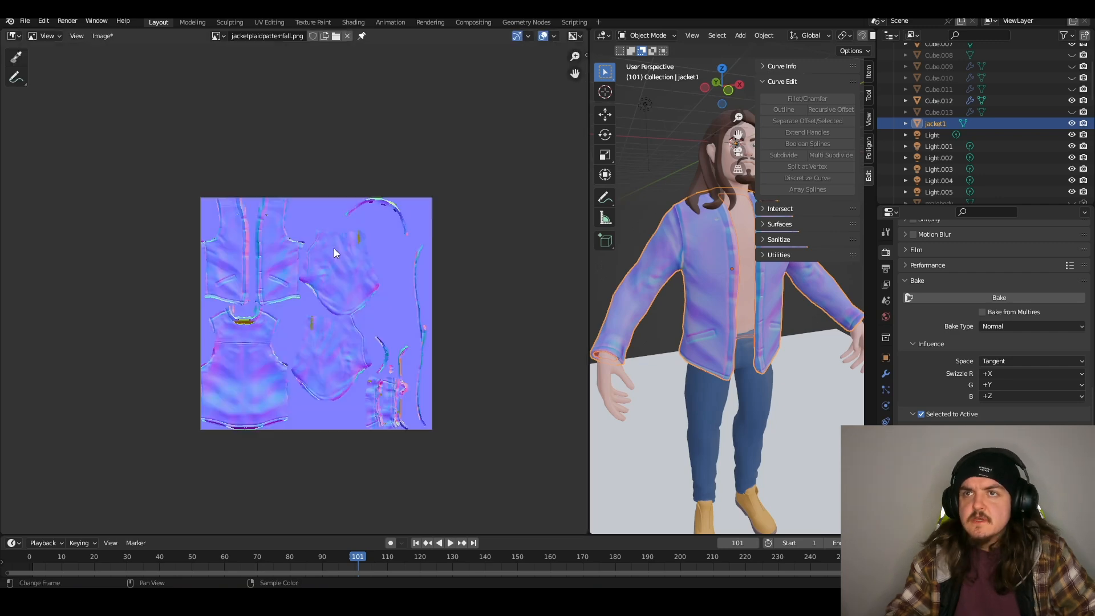
- Assign the baked jacketplaidpatternfall.png to the new texture node and link it through the Normal Map to the Principled BSDF's Normal input
scroll(330, 244, "up", 1)
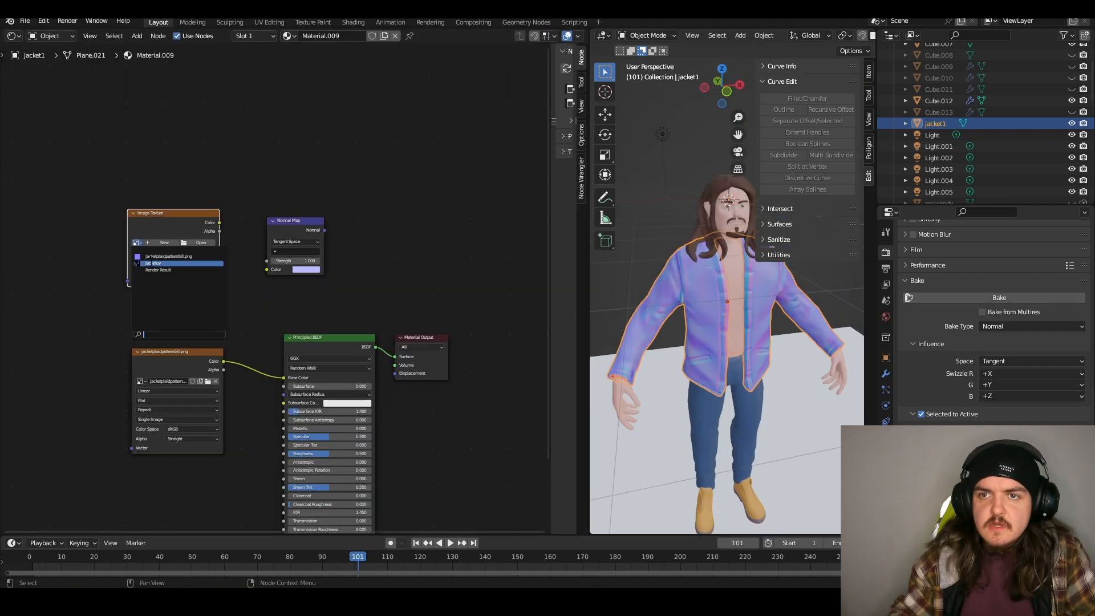
left_click(155, 256)
left_click_drag(309, 94, 296, 280)
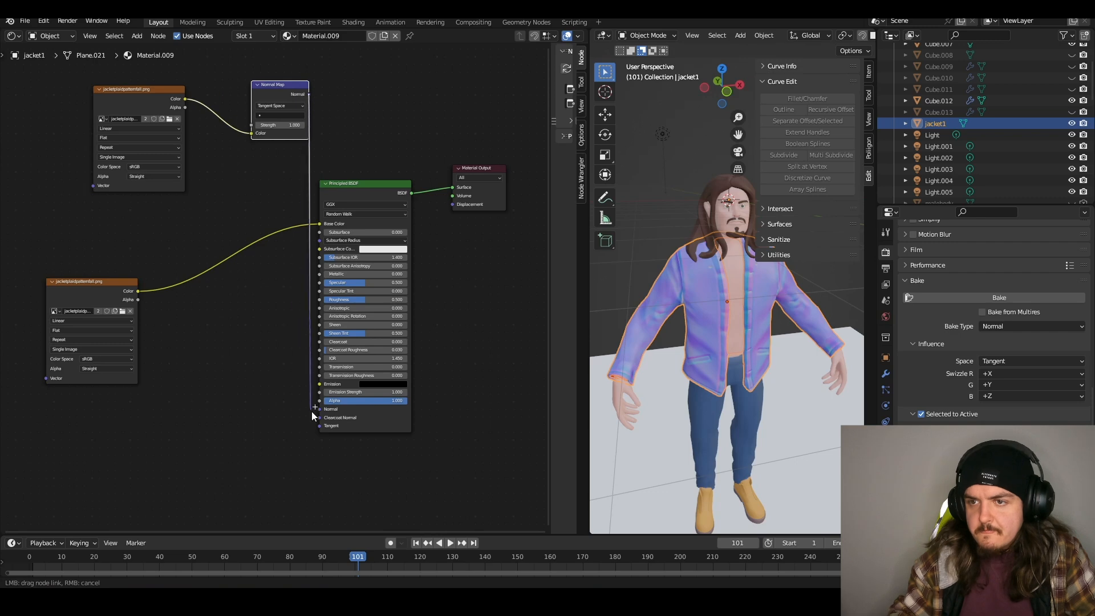
left_click_drag(320, 411, 320, 409)
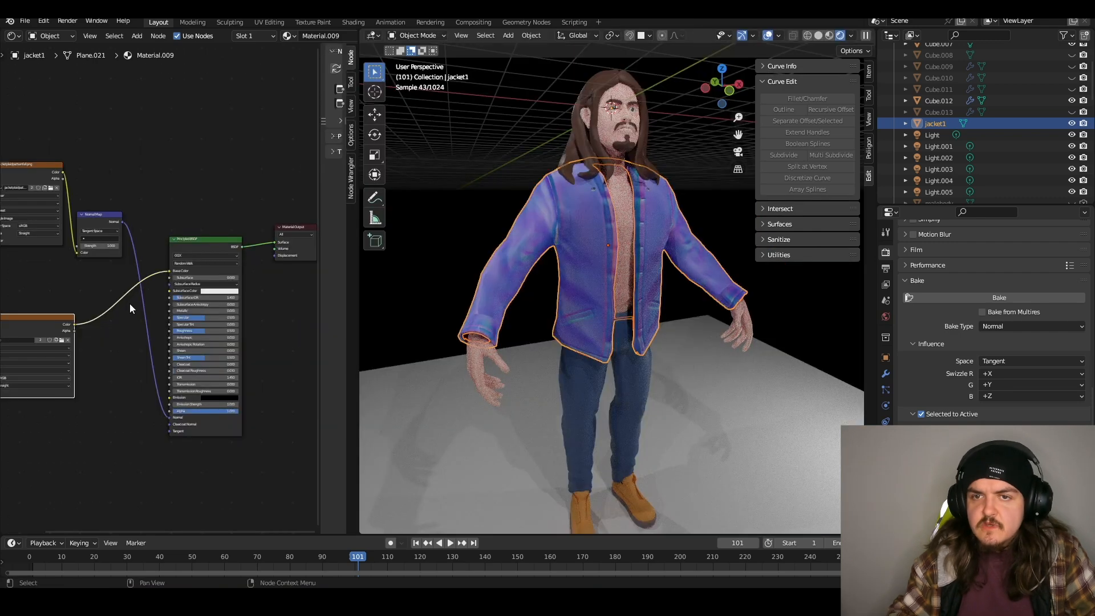
- Load the saved plaid image jacketplaidpatternfall.png from the Documents folder into the texture node feeding Base Color
scroll(56, 319, "up", 1)
left_click_drag(51, 320, 113, 333)
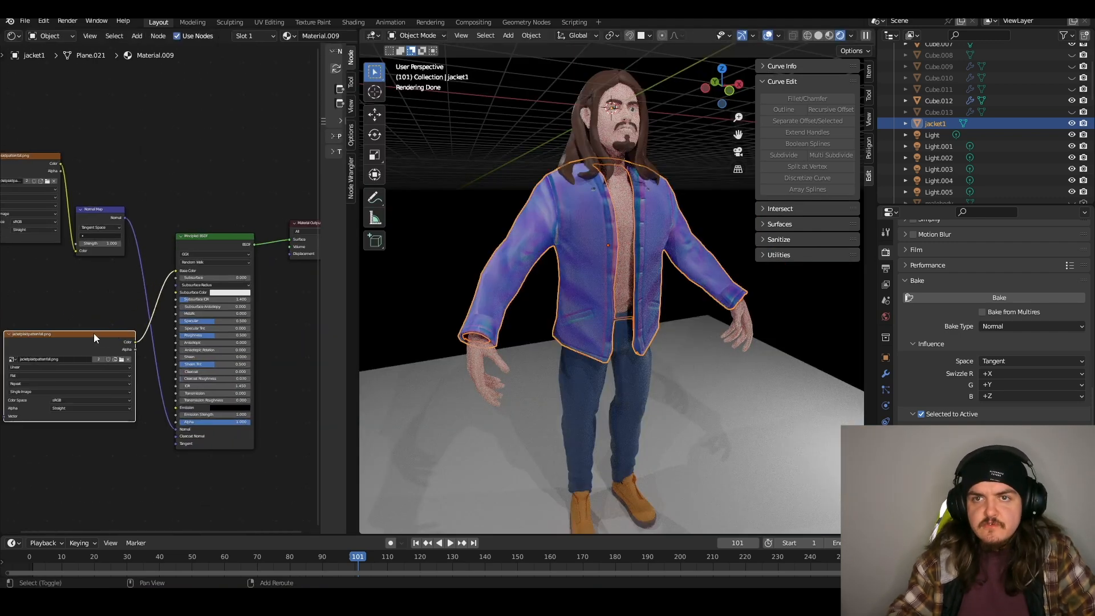
middle_click_drag(66, 302, 196, 326, "shift")
left_click(216, 312)
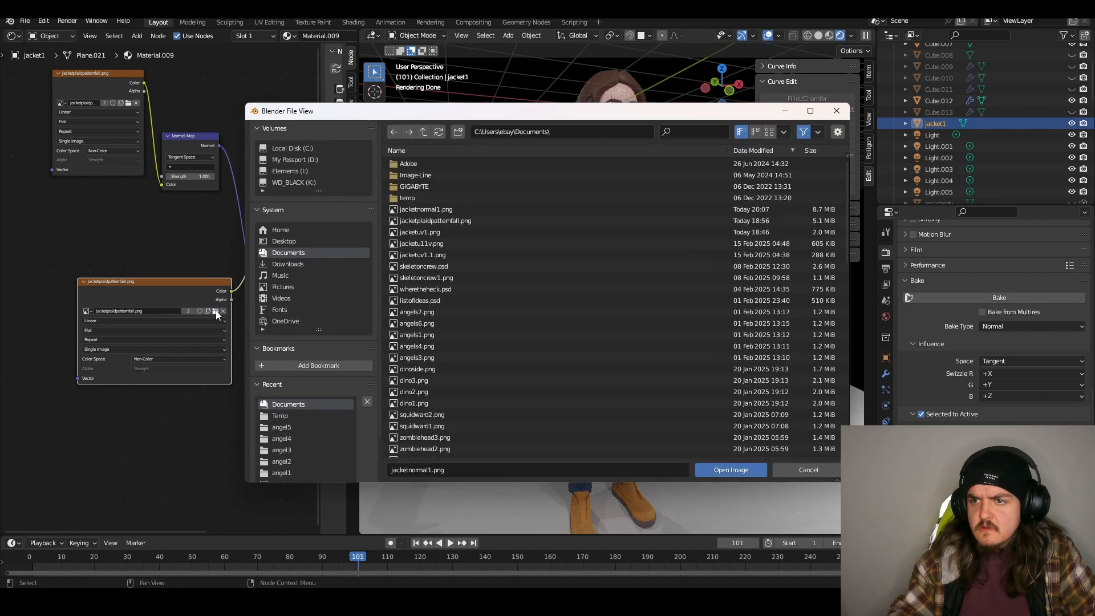
left_click(439, 221)
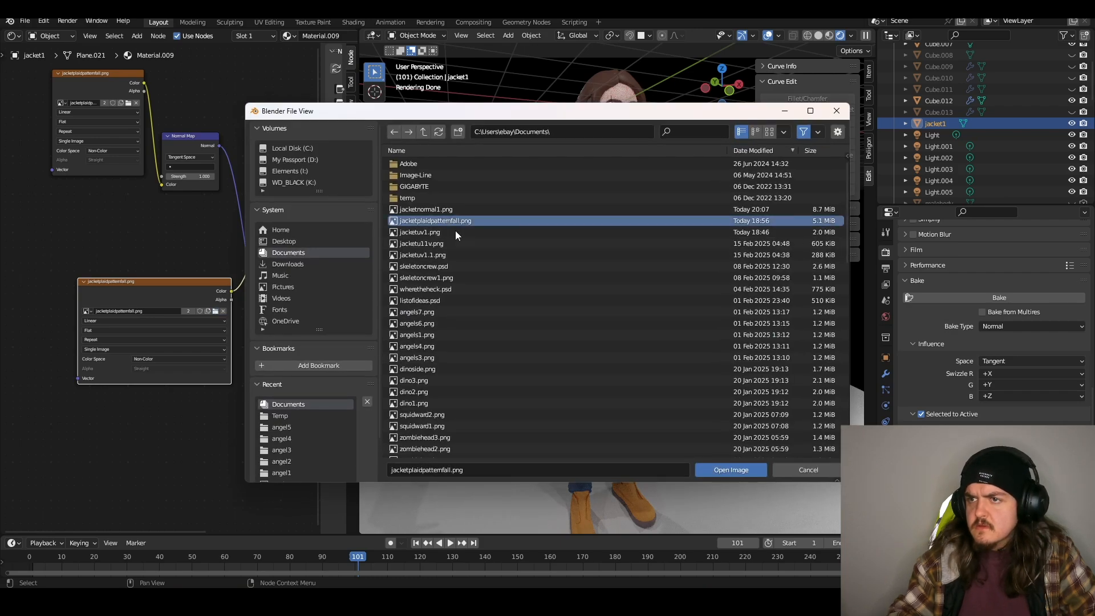
left_click(738, 469)
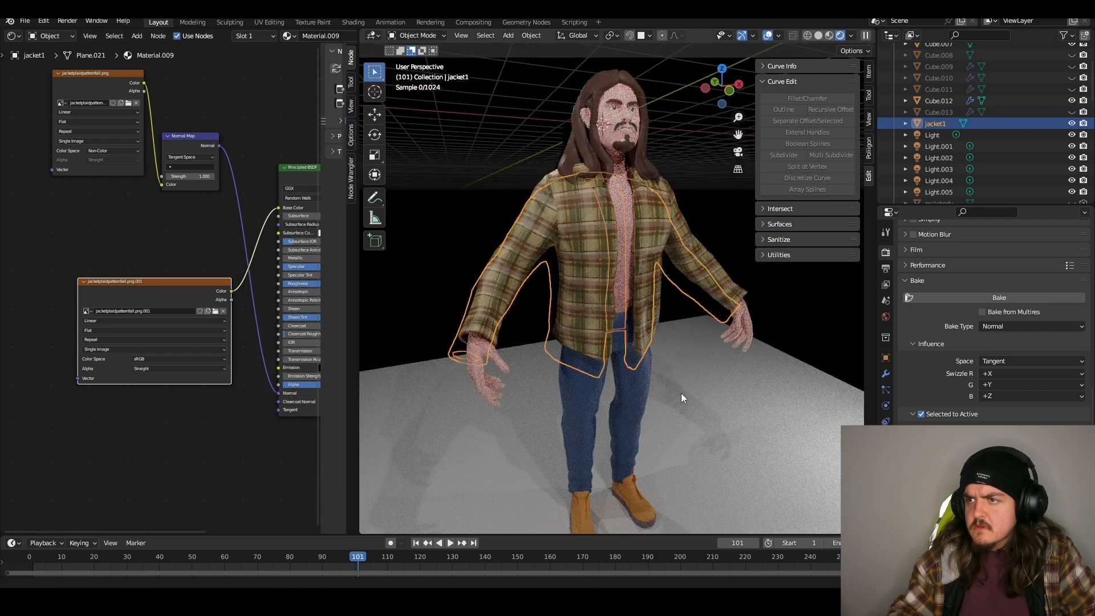
- Switch the render engine to Eevee and check the plaid jacket from the front and side
left_click(1006, 251)
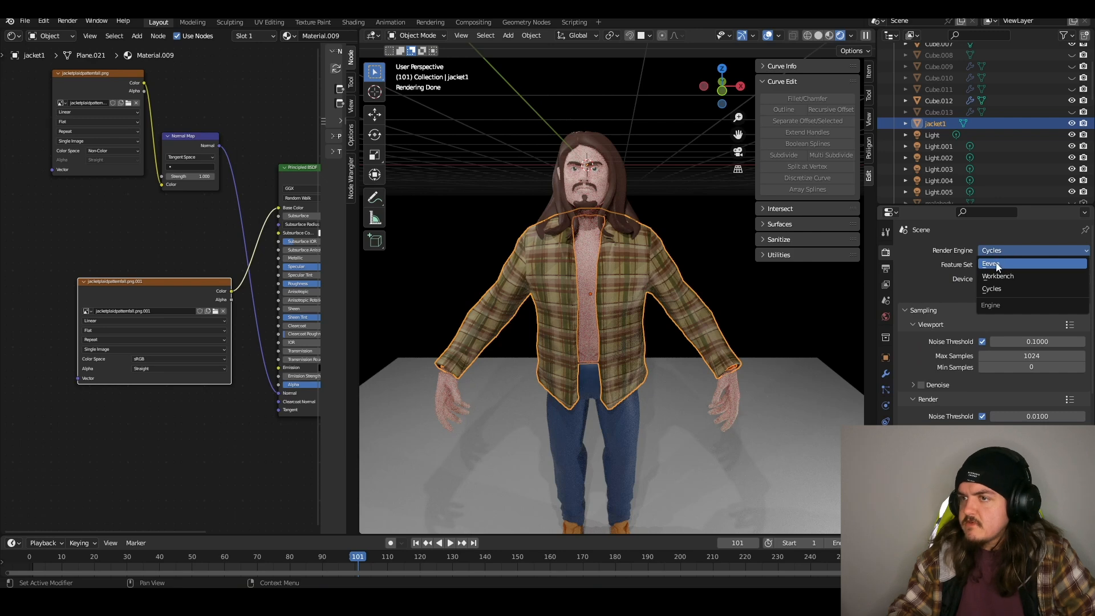
left_click(983, 263)
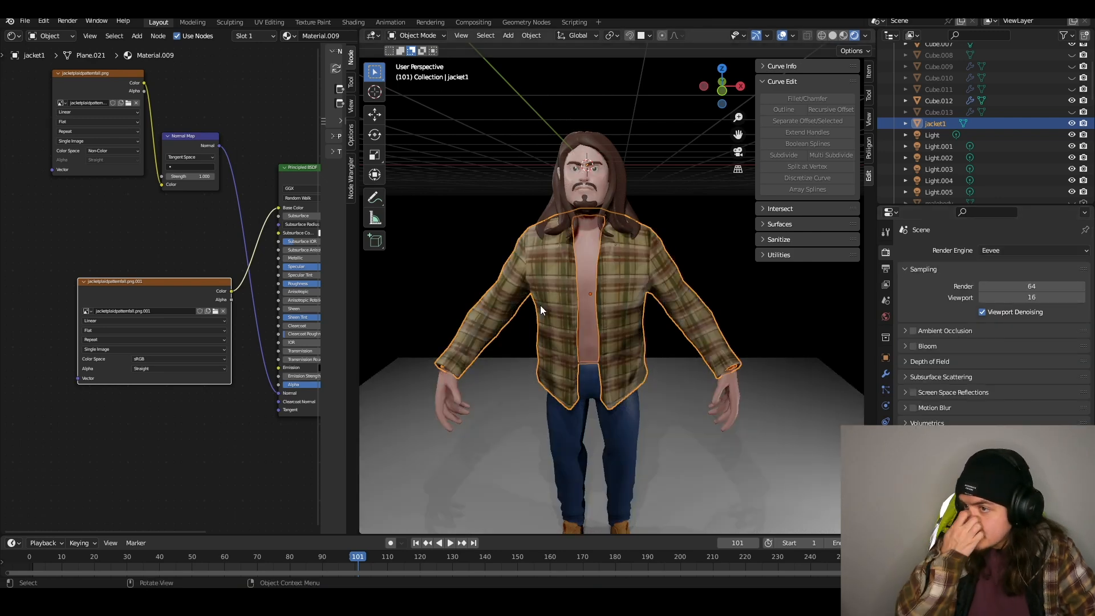
middle_click_drag(539, 305, 600, 359)
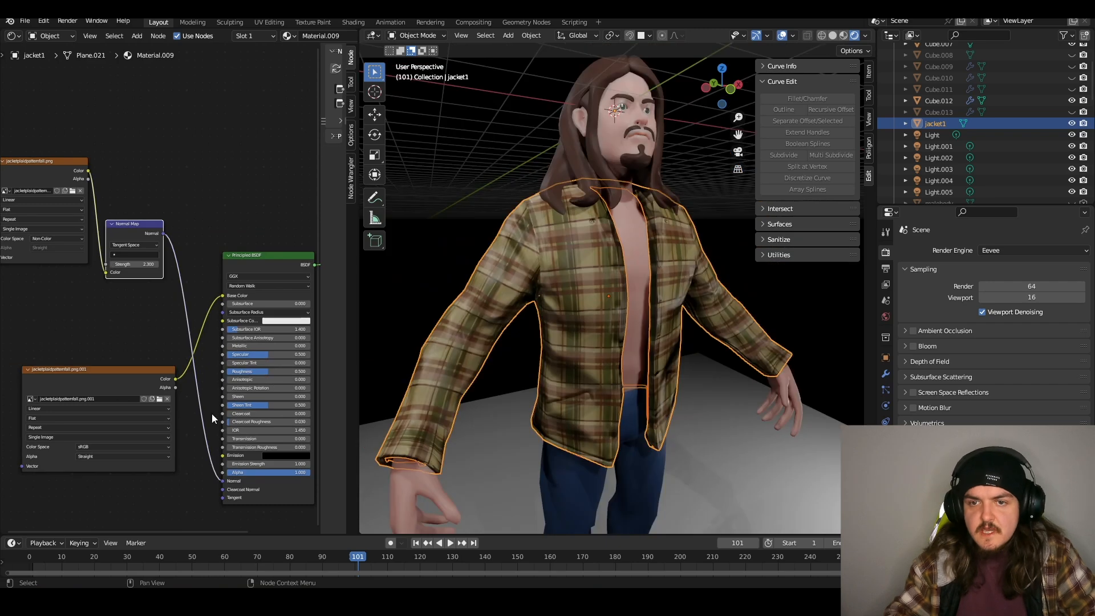
- Edge-slide a vertex beside jacket1's front opening at chest height in Edit Mode
middle_click_drag(659, 341, 664, 324, "shift")
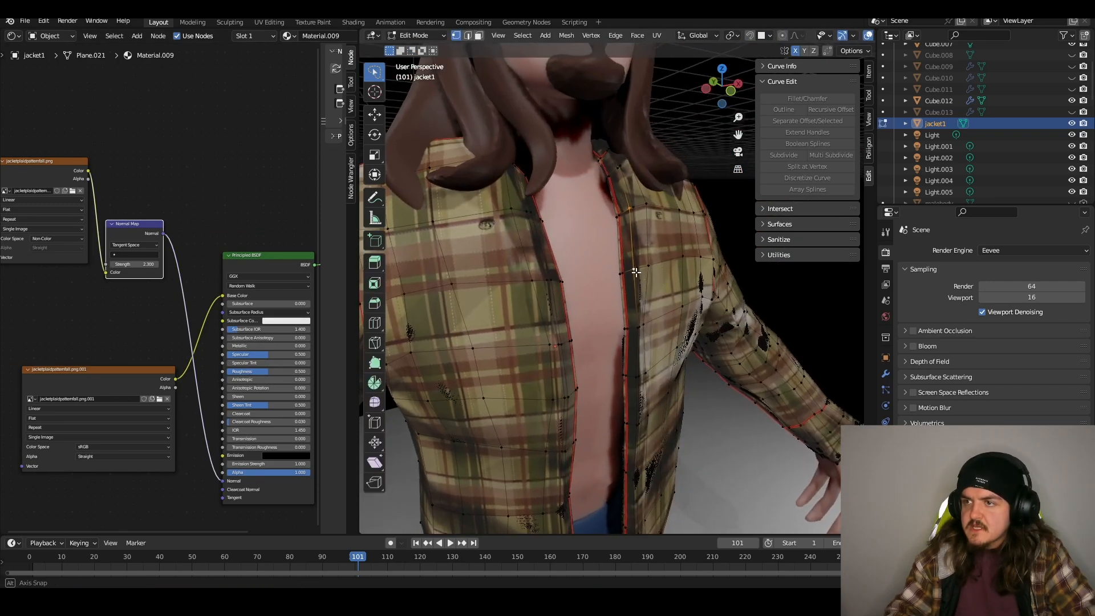
middle_click_drag(649, 272, 630, 268)
left_click(626, 268)
key("g")
key("g")
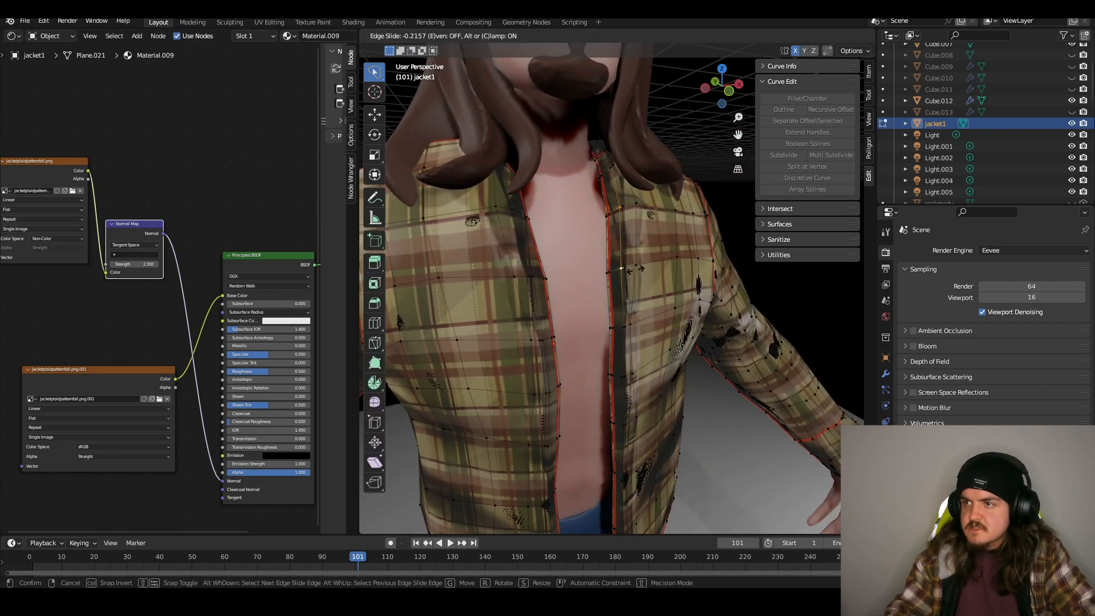
left_click(623, 270)
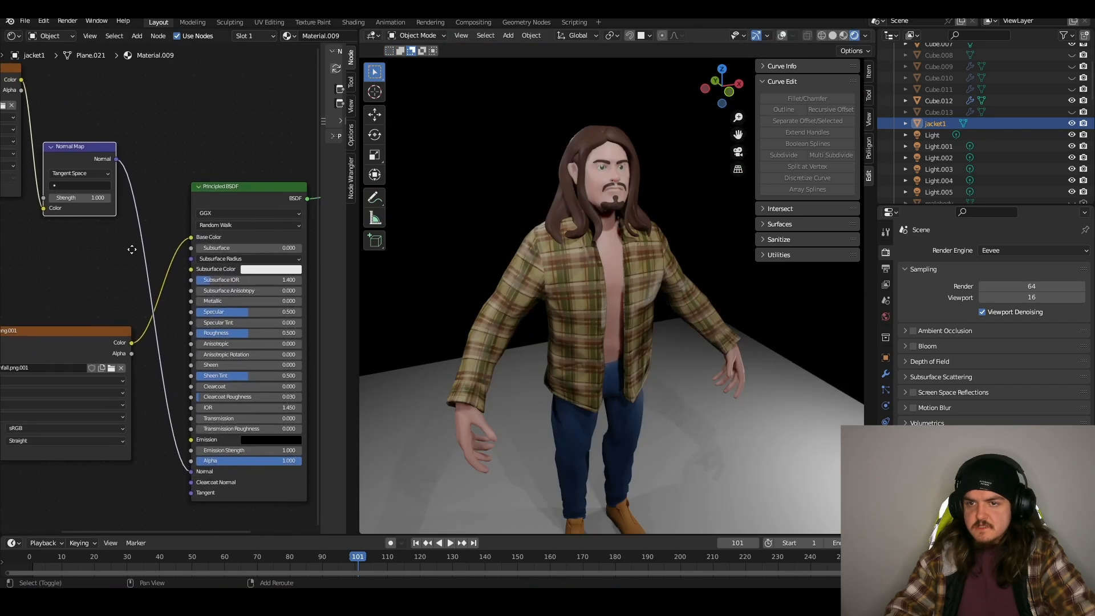
- Add a cube mesh to the scene as the base for the jacket's chest pocket
left_click(228, 329)
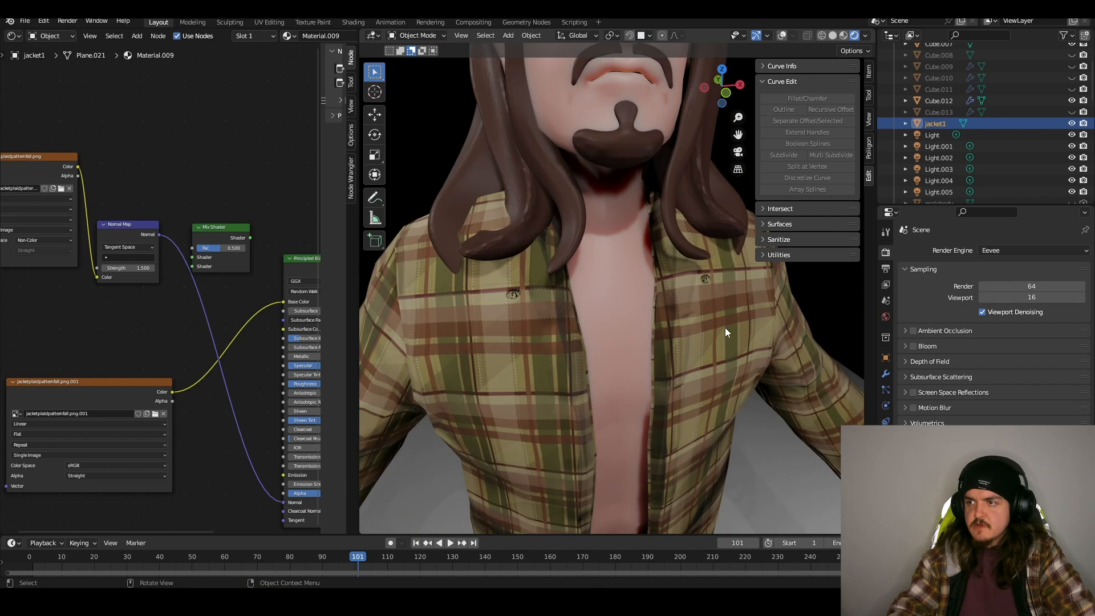
scroll(644, 379, "down", 10)
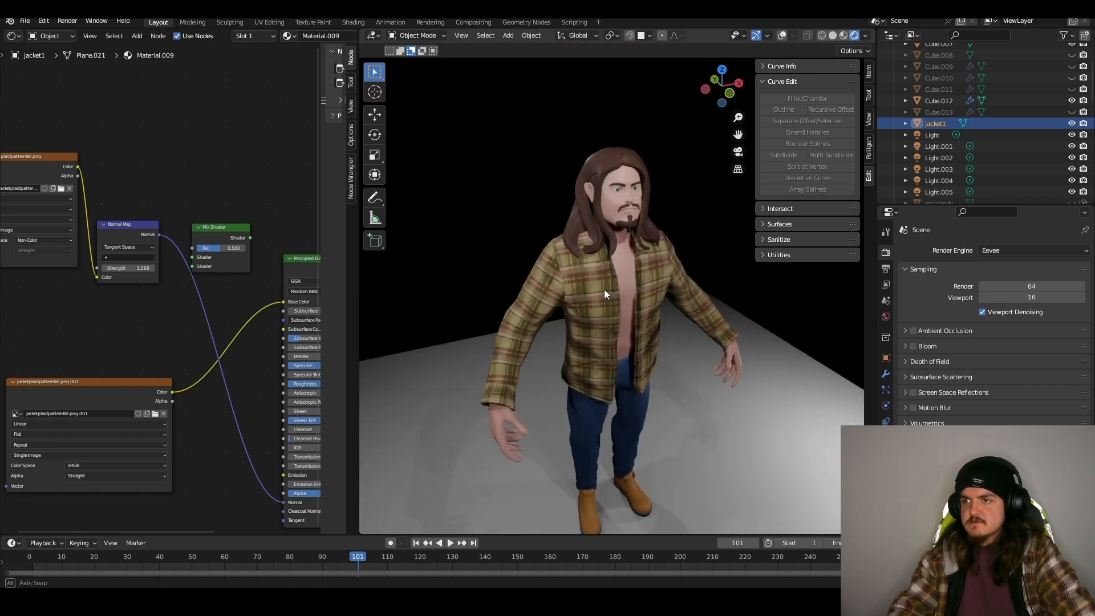
middle_click_drag(604, 292, 658, 261)
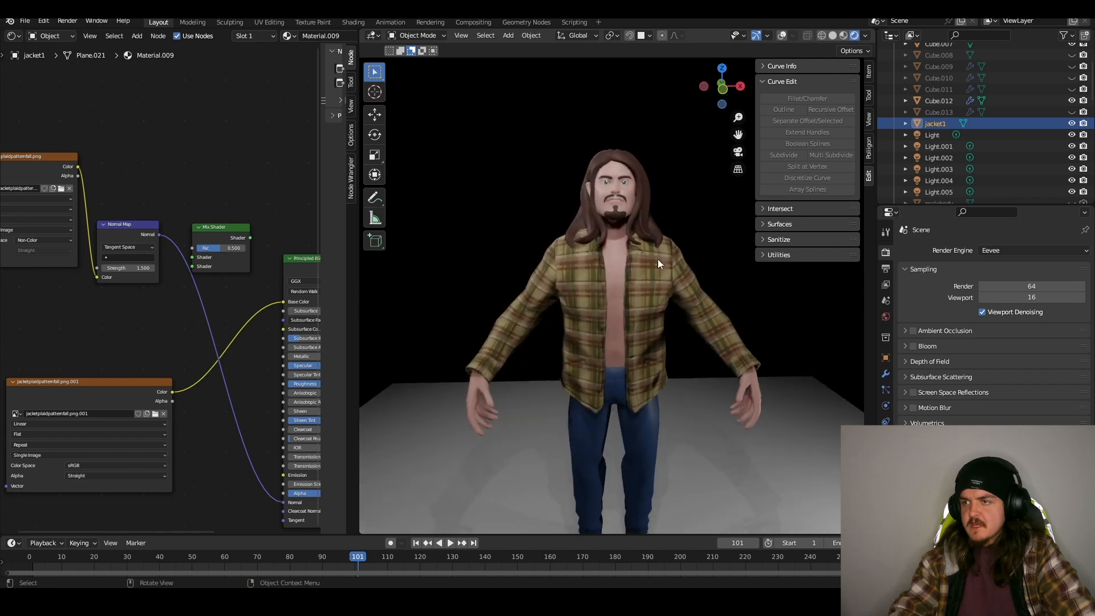
middle_click_drag(577, 282, 536, 338)
key("shift+a")
mouse_move(603, 308)
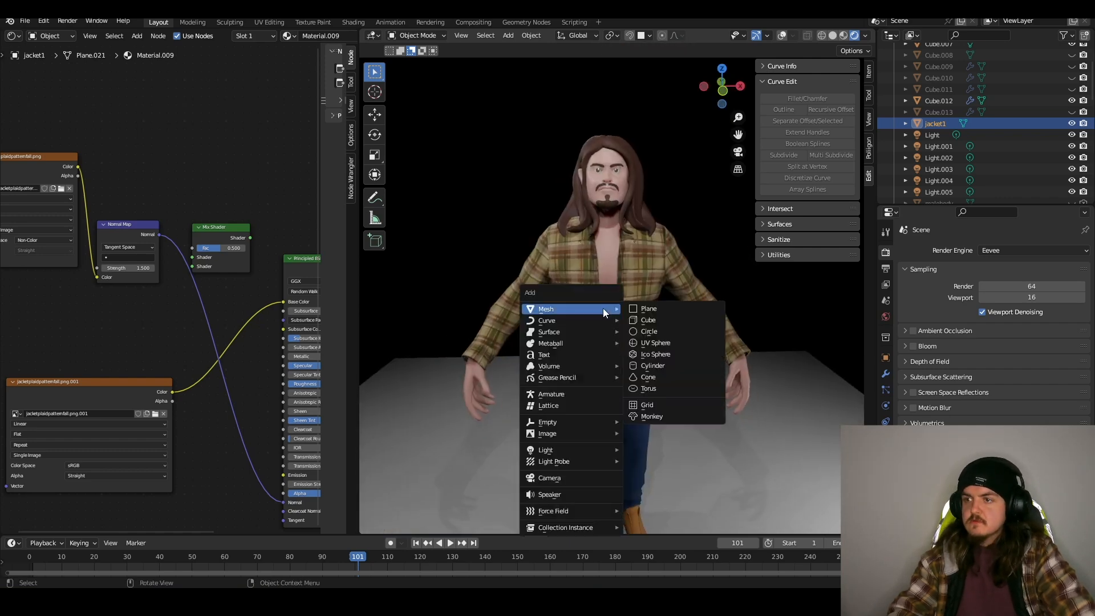
left_click(647, 322)
middle_click_drag(646, 323, 587, 339)
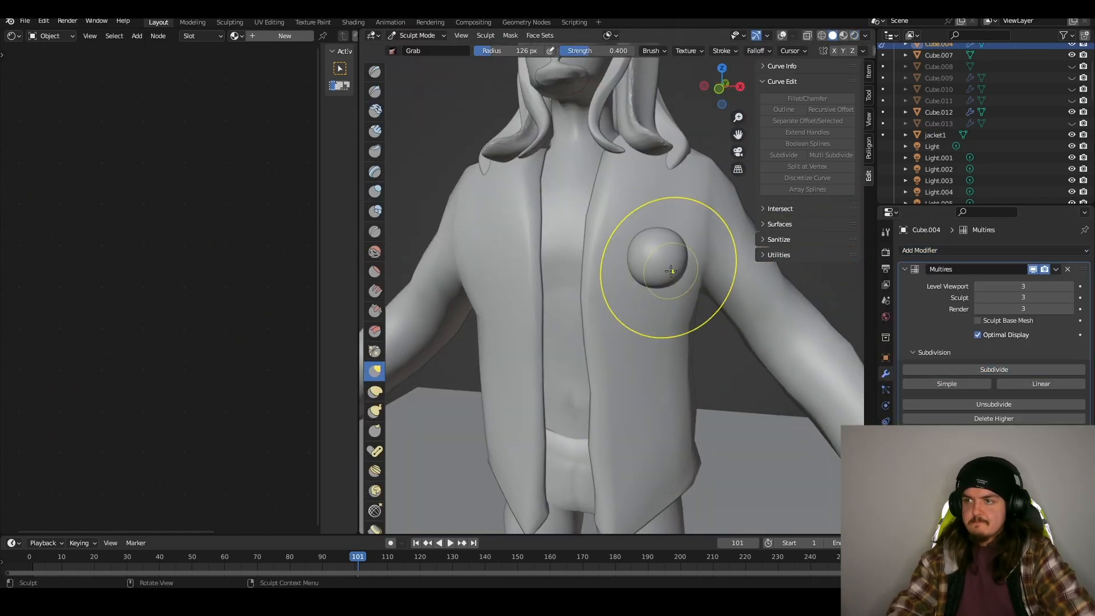
- Shape the cube with the Grab brush into a flattened, rounded-square pocket on the jacket's chest
middle_click_drag(643, 244, 745, 240)
left_click_drag(745, 240, 739, 242)
middle_click_drag(736, 245, 633, 250)
left_click_drag(605, 248, 601, 244)
scroll(675, 308, "up", 2)
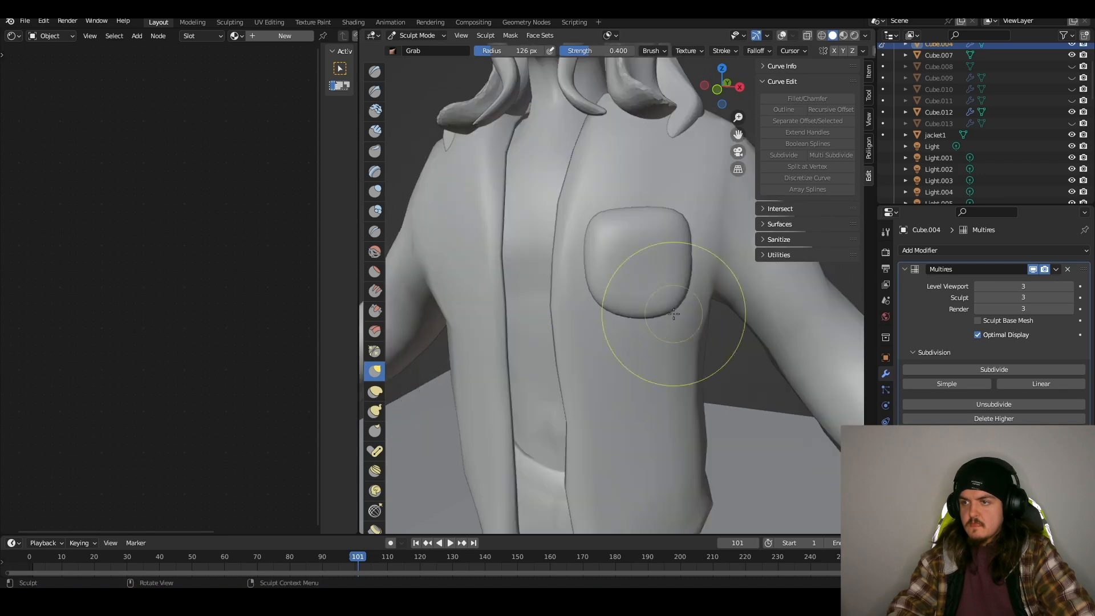
scroll(684, 319, "down", 2)
middle_click_drag(550, 277, 639, 274)
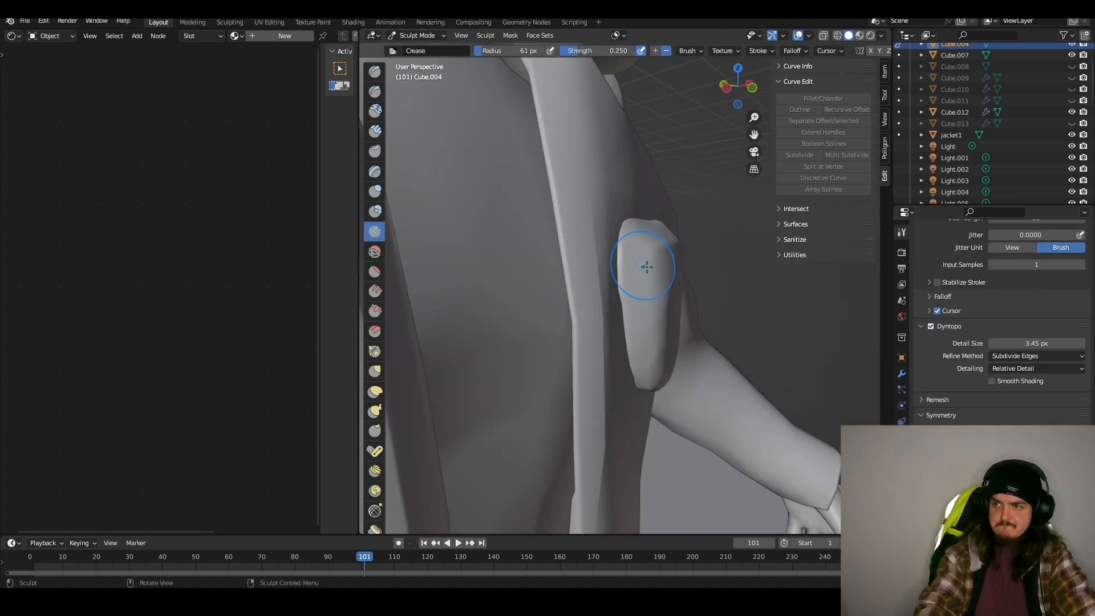
- Carve grooves along the pocket's side edge with the Crease brush to separate its front from its border
left_click_drag(641, 262, 638, 342)
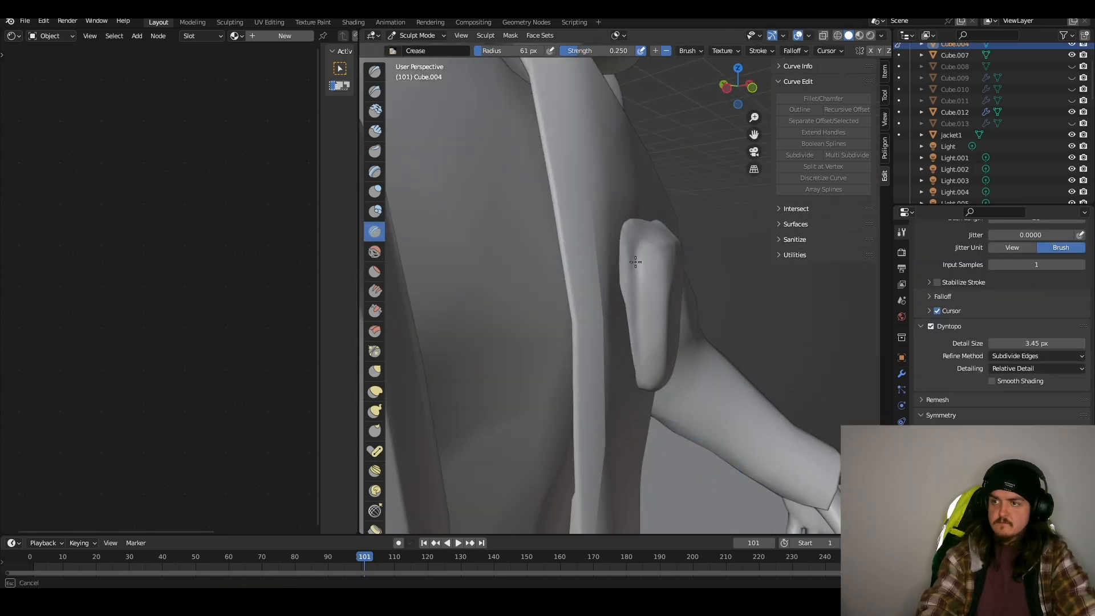
middle_click_drag(638, 342, 633, 305)
left_click_drag(627, 308, 681, 305)
left_click_drag(582, 320, 678, 310)
mouse_move(393, 353)
middle_mouse_down()
mouse_move(408, 302)
mouse_move(438, 290)
middle_mouse_up()
left_click_drag(639, 248, 636, 376)
scroll(684, 342, "down", 3)
middle_click_drag(827, 337, 738, 332)
- Pull the upper part of the pocket's side profile inward with the Grab brush, working from the side
key("g")
middle_click_drag(655, 319, 741, 313)
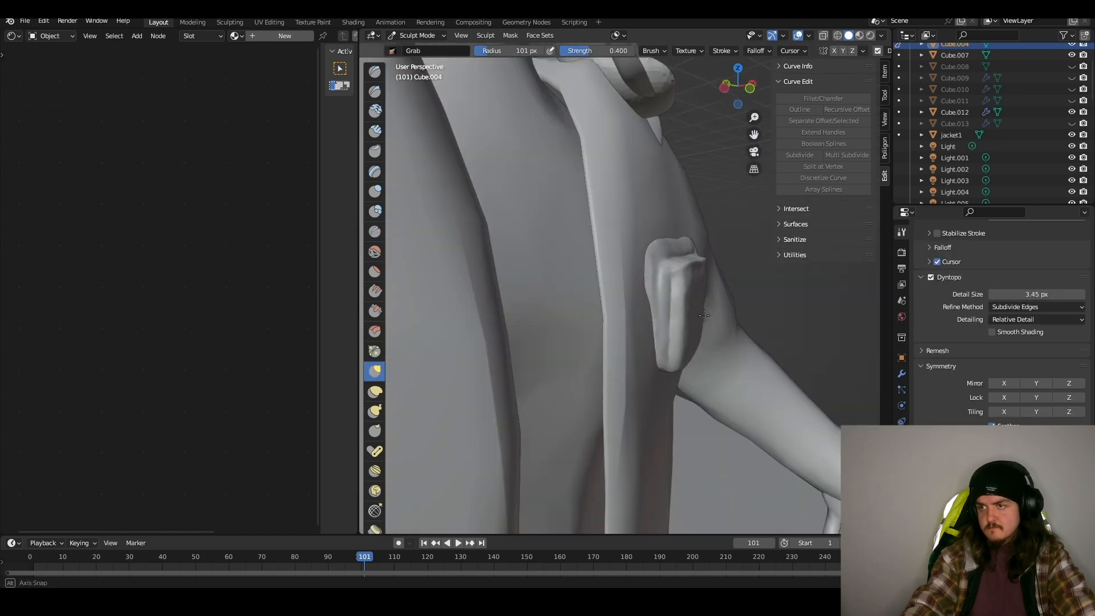
left_click_drag(678, 256, 664, 259)
middle_click_drag(713, 274, 621, 270)
mouse_move(695, 307)
middle_mouse_down()
mouse_move(721, 315)
mouse_move(644, 319)
middle_mouse_up()
scroll(570, 342, "up", 2)
middle_click_drag(562, 362, 627, 354)
scroll(598, 314, "up", 1)
- Sculpt cloth folds across the pocket's front with the Crease brush
key("shift+c")
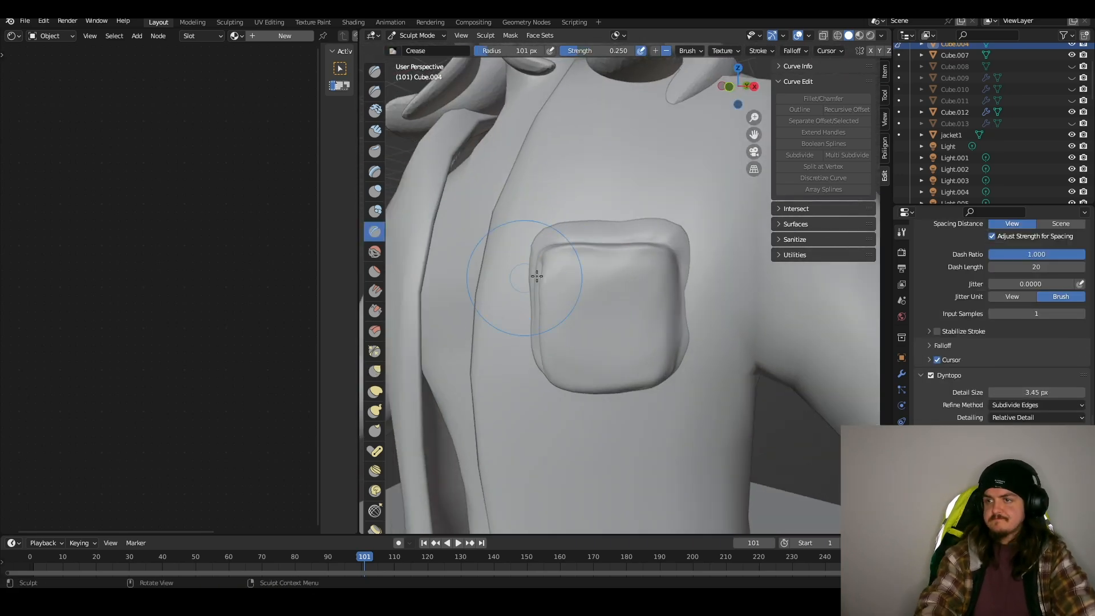
left_click_drag(675, 296, 550, 339)
left_click_drag(633, 277, 547, 305)
left_click_drag(655, 366, 561, 378)
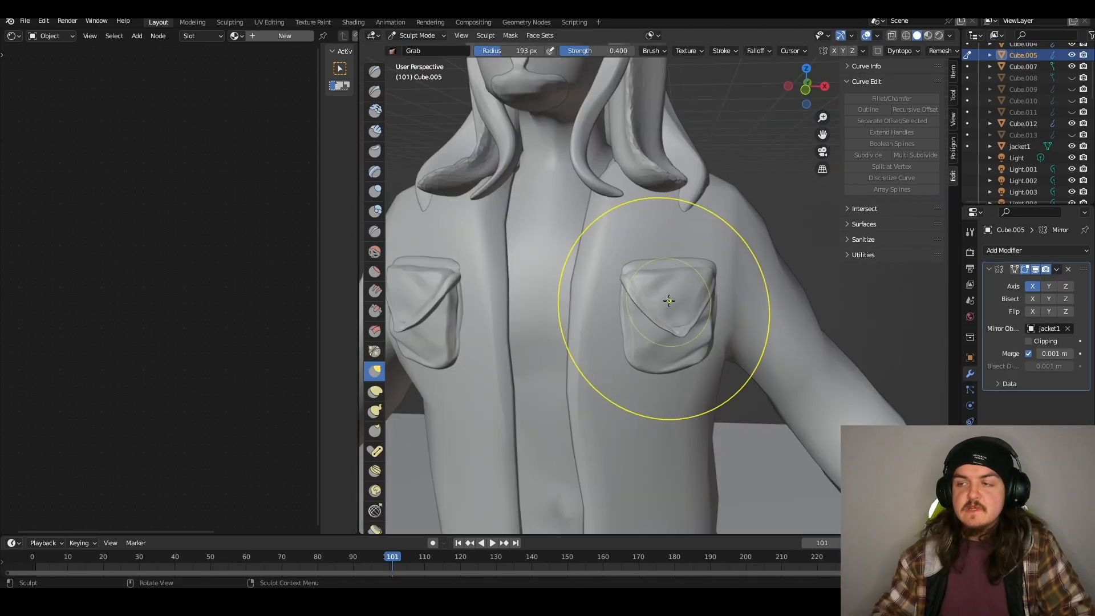
- Return to Object Mode and join the pocket flap and the pocket body into one object
mouse_move(669, 301)
middle_mouse_down()
mouse_move(643, 311)
mouse_move(630, 367)
mouse_move(433, 80)
middle_mouse_up()
left_click(437, 37)
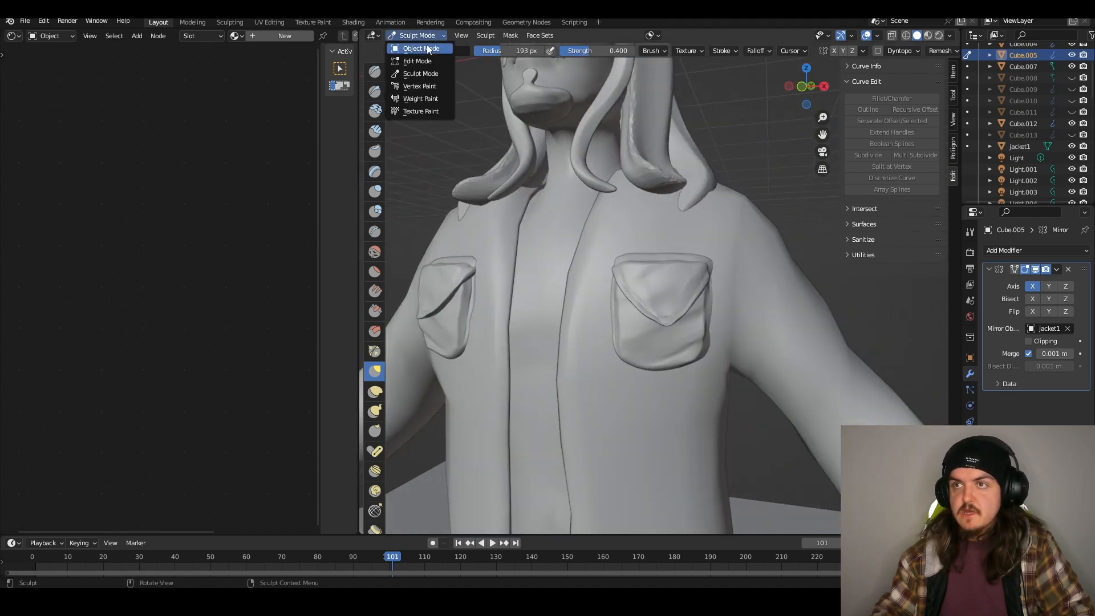
left_click(420, 55)
key("KP_Decimal")
middle_click_drag(672, 306, 661, 419)
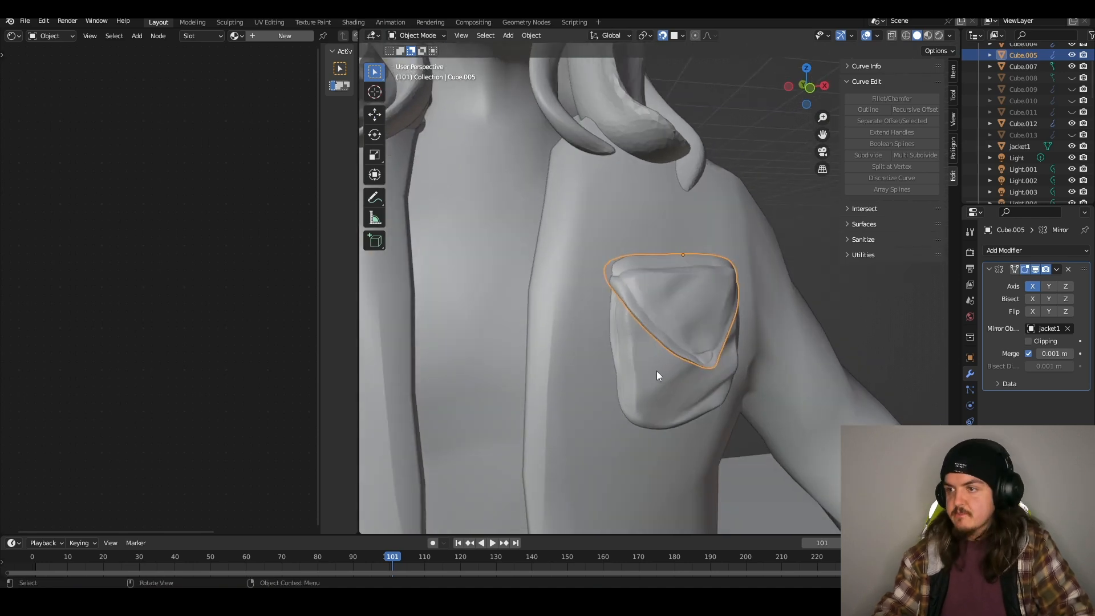
left_click(645, 393)
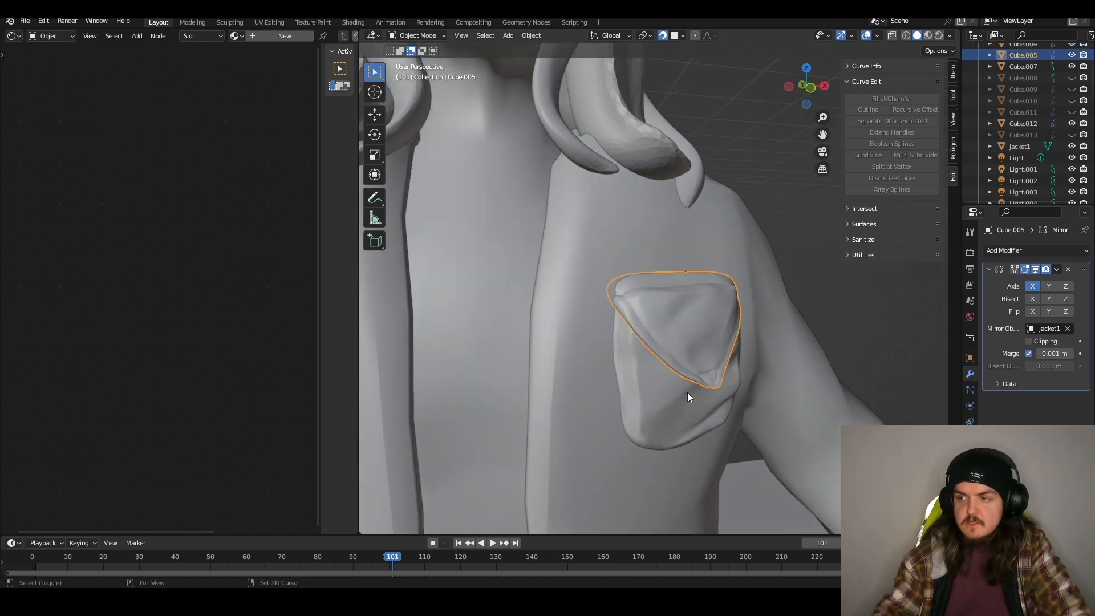
left_click(686, 392, "shift")
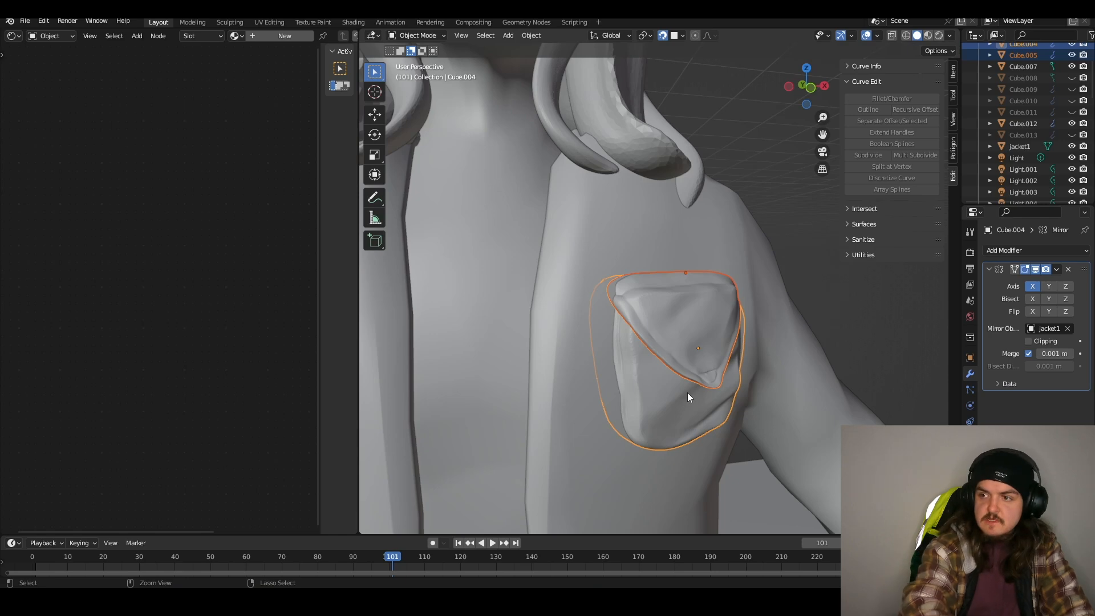
key("ctrl+j")
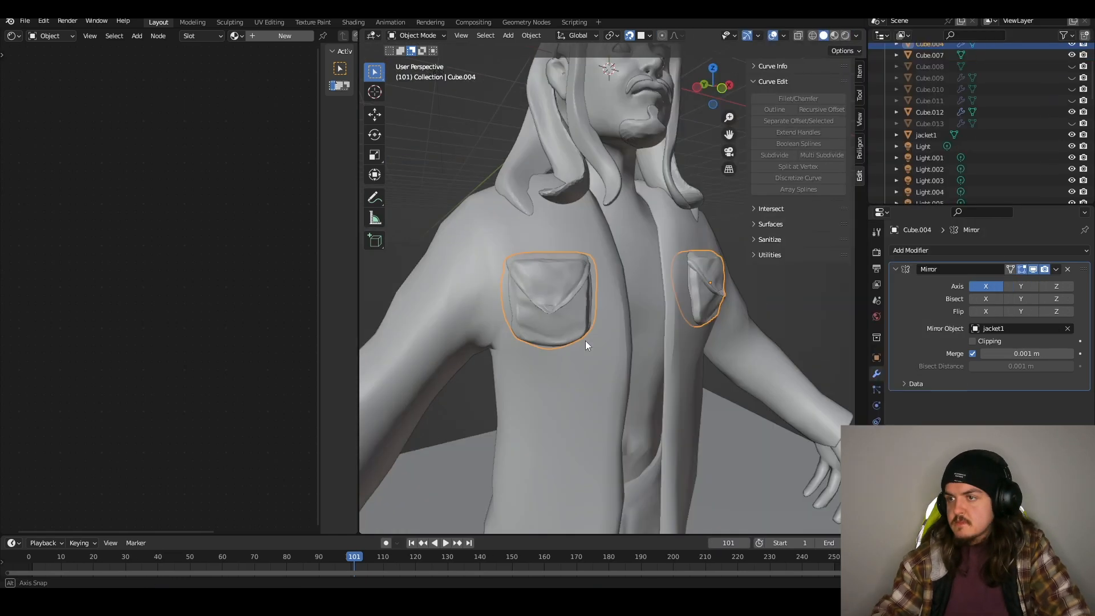
- Position a small plane over the upper corner of the pocket flap and rotate it to follow the flap's edge
middle_click_drag(585, 341, 538, 351)
scroll(683, 329, "up", 4)
middle_click_drag(683, 329, 569, 306, "shift")
scroll(543, 330, "down", 8)
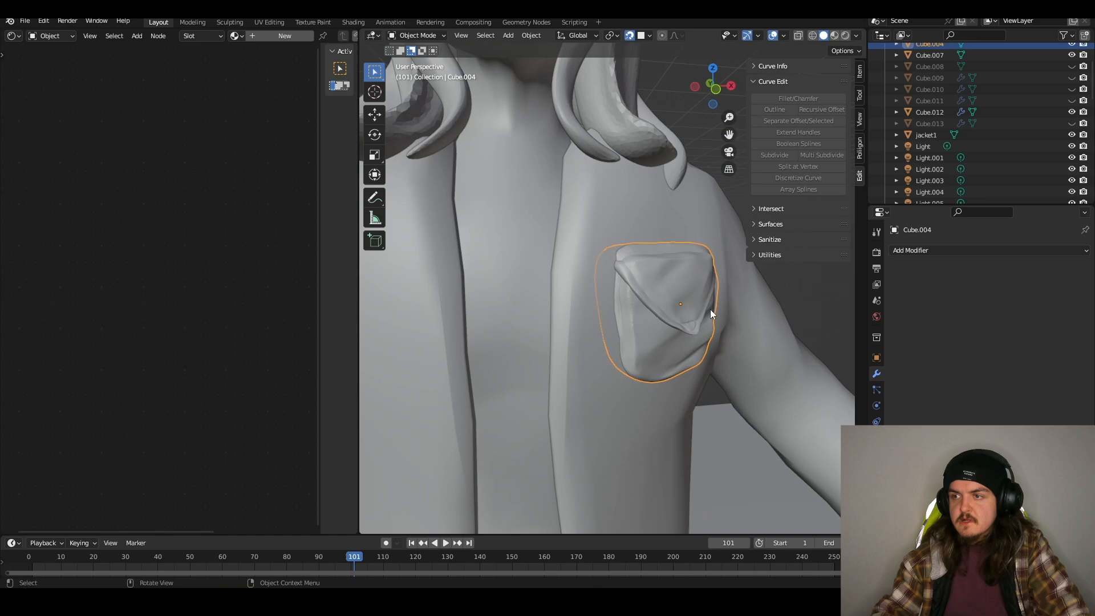
scroll(708, 309, "down", 2)
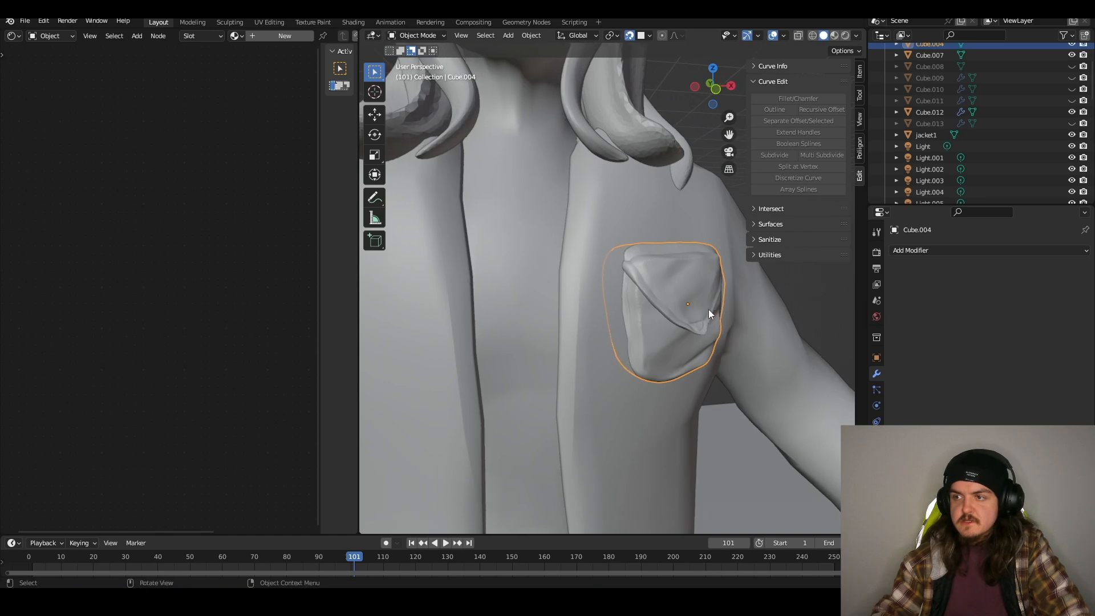
middle_click_drag(708, 309, 671, 313)
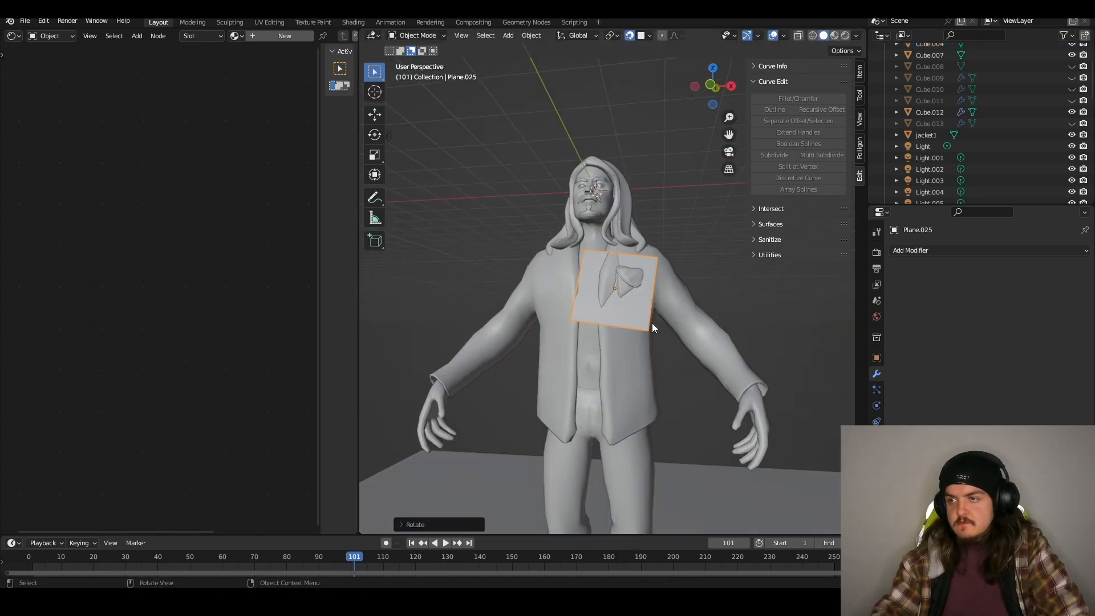
scroll(652, 322, "up", 4)
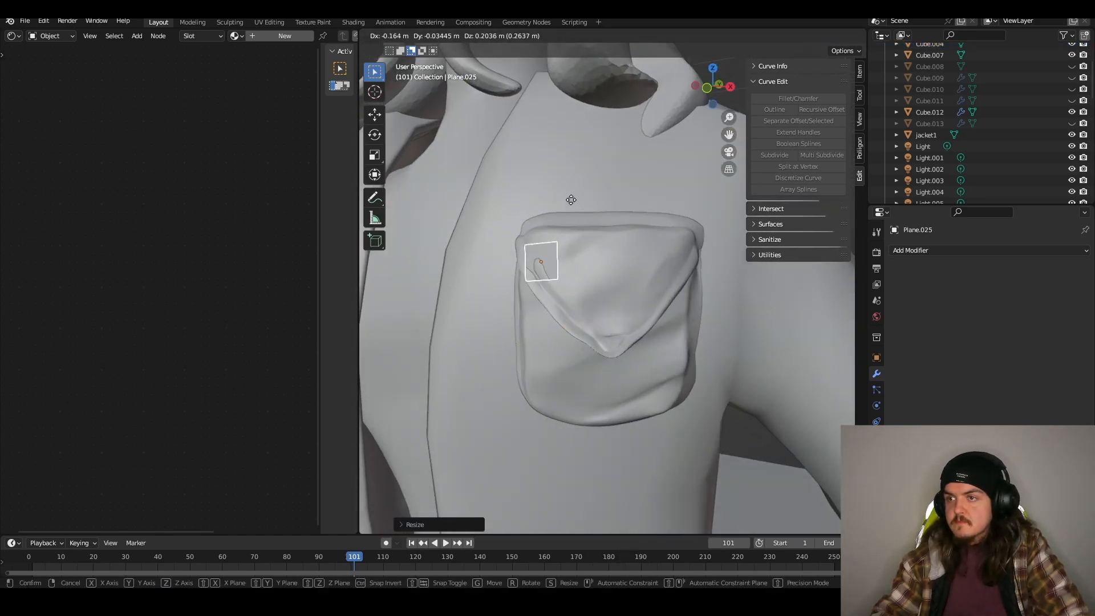
left_click(452, 318)
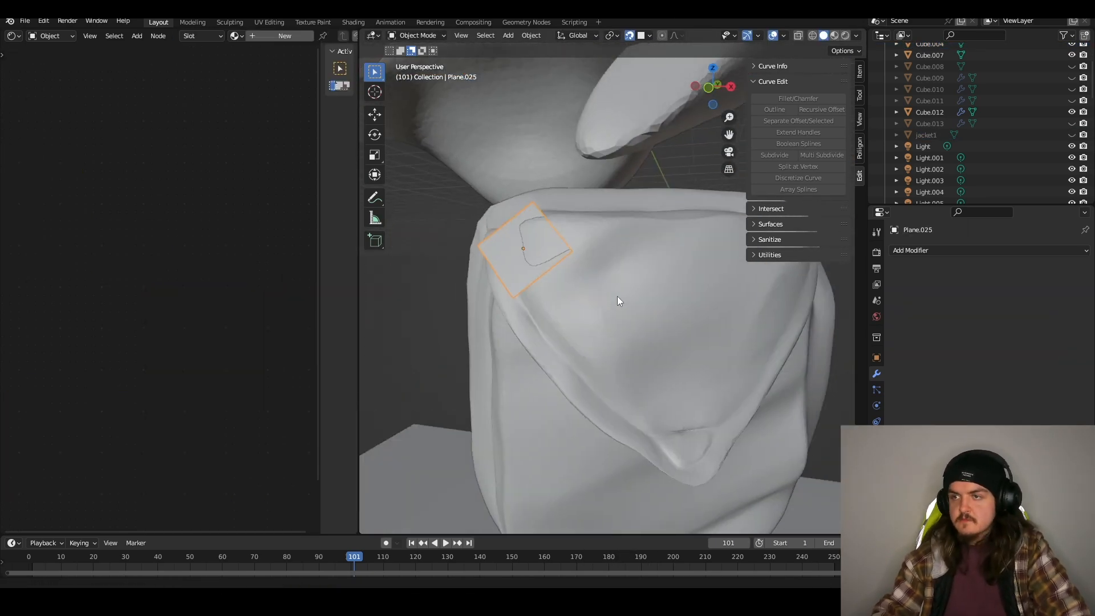
middle_click_drag(616, 296, 594, 279)
scroll(594, 278, "up", 2)
key("r")
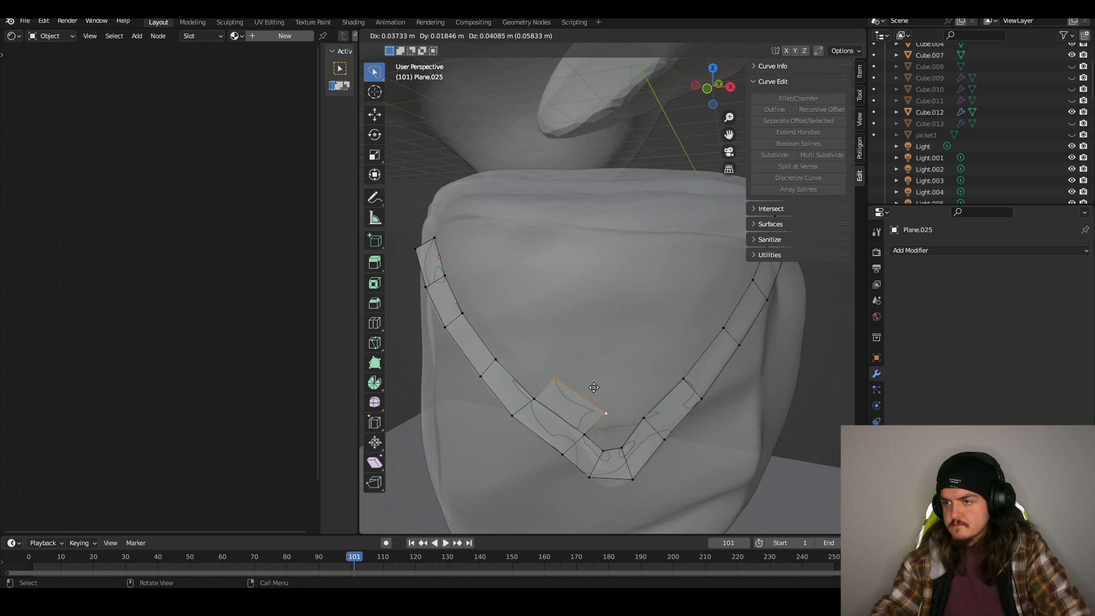
- Extrude and position inner-row faces around the V-shaped tip of the flap's retopology strip
left_click(593, 387)
key("e")
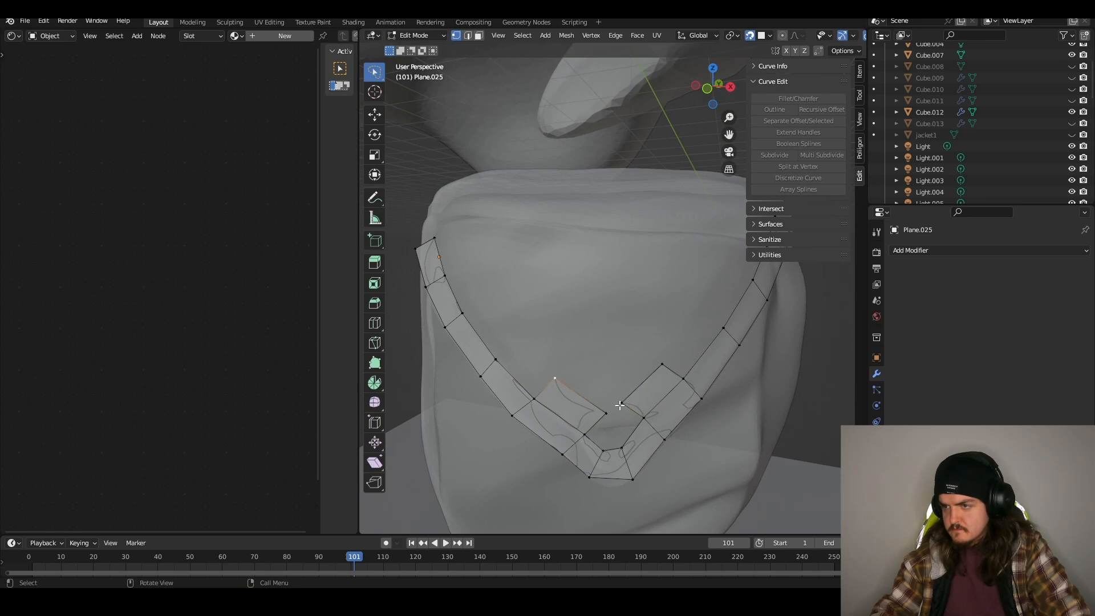
key("g")
left_click(652, 368)
left_click(622, 447, "shift")
key("e")
left_click(621, 414)
left_click(593, 412)
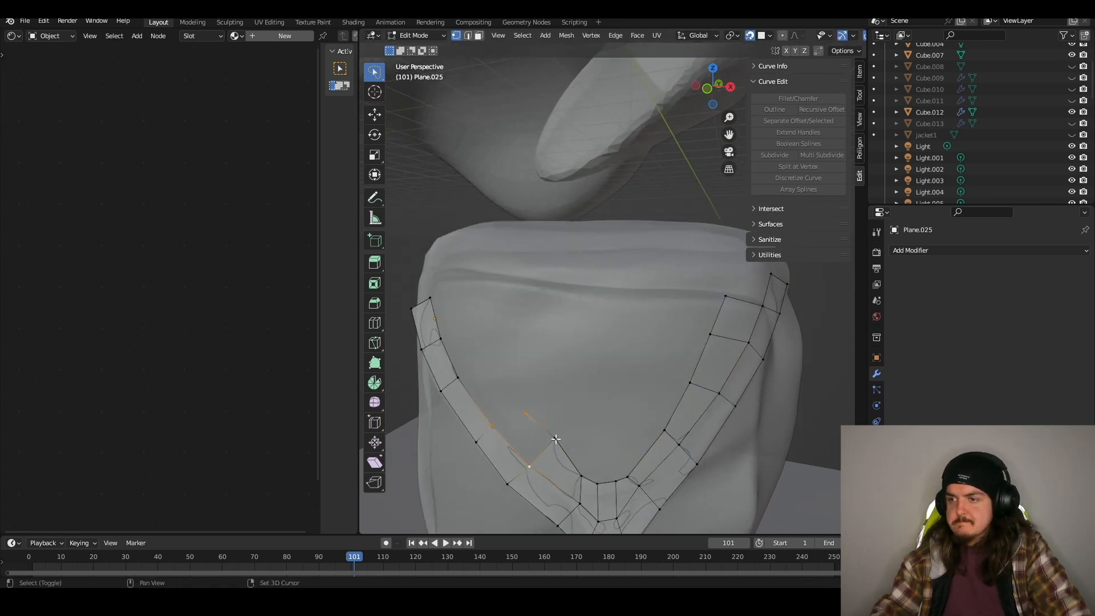
- Extend the inner row up the flap strip's unfinished side, filling faces between it and the outer strip
left_click(555, 438, "shift")
key("f")
left_click(525, 414)
key("e")
left_click(492, 367)
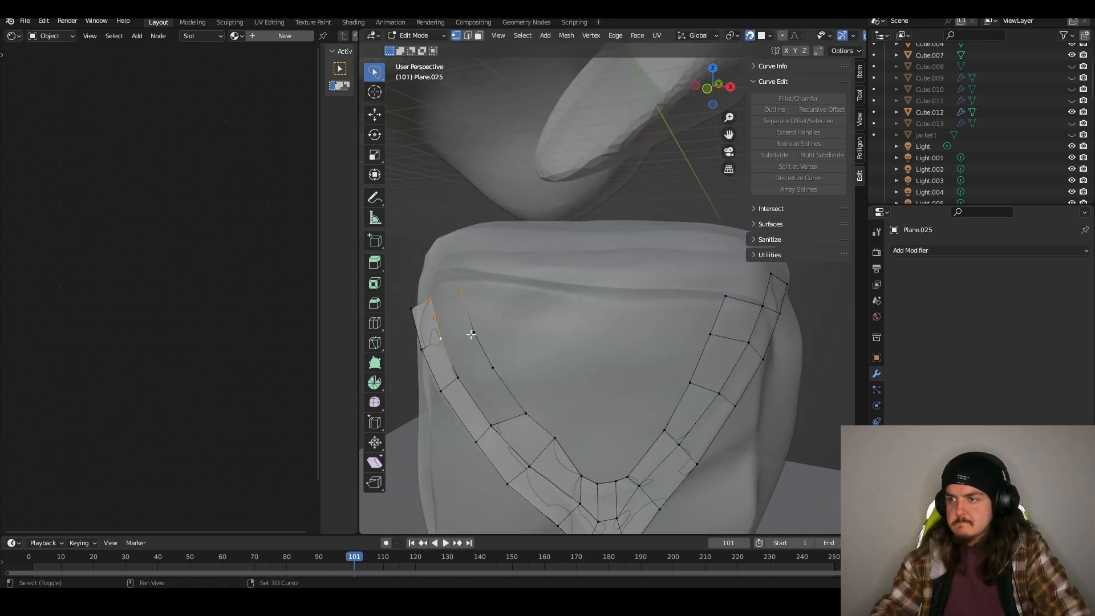
key("f")
key("g")
- Extrude the inner edge of the newly filled side toward the flap's centre, rotating and scaling it to fit
middle_click_drag(499, 367, 500, 345, "shift")
left_click(526, 391, "shift")
key("e")
key("s")
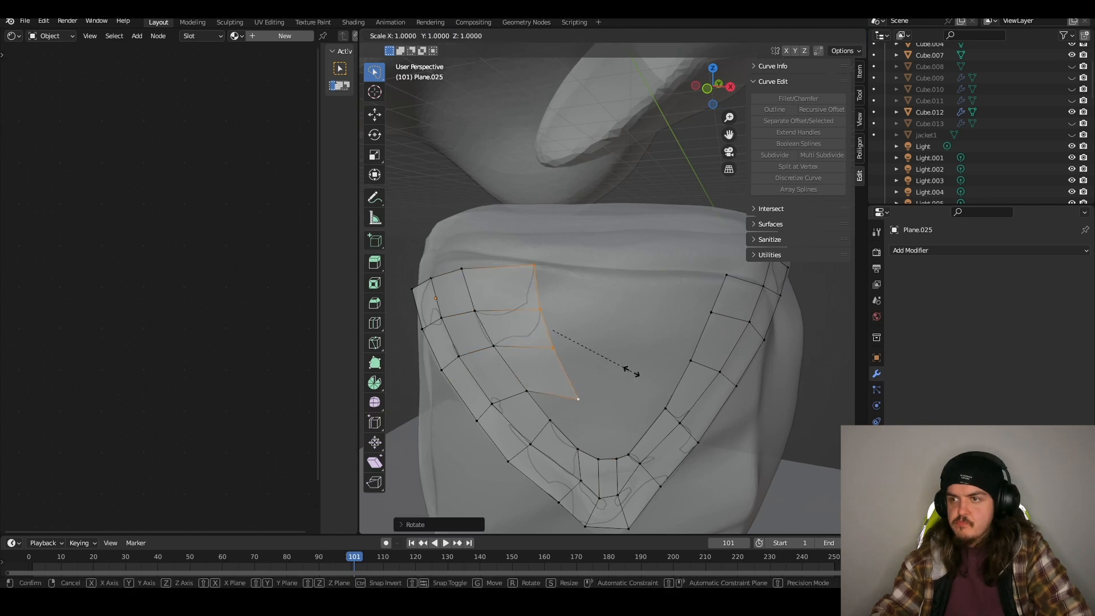
left_click(630, 371)
- Extrude the opposite inner edge toward the flap's centre, rotating and moving it to face the other side
left_click(726, 275)
key("e")
key("r")
key("g")
key("r")
left_click(679, 373)
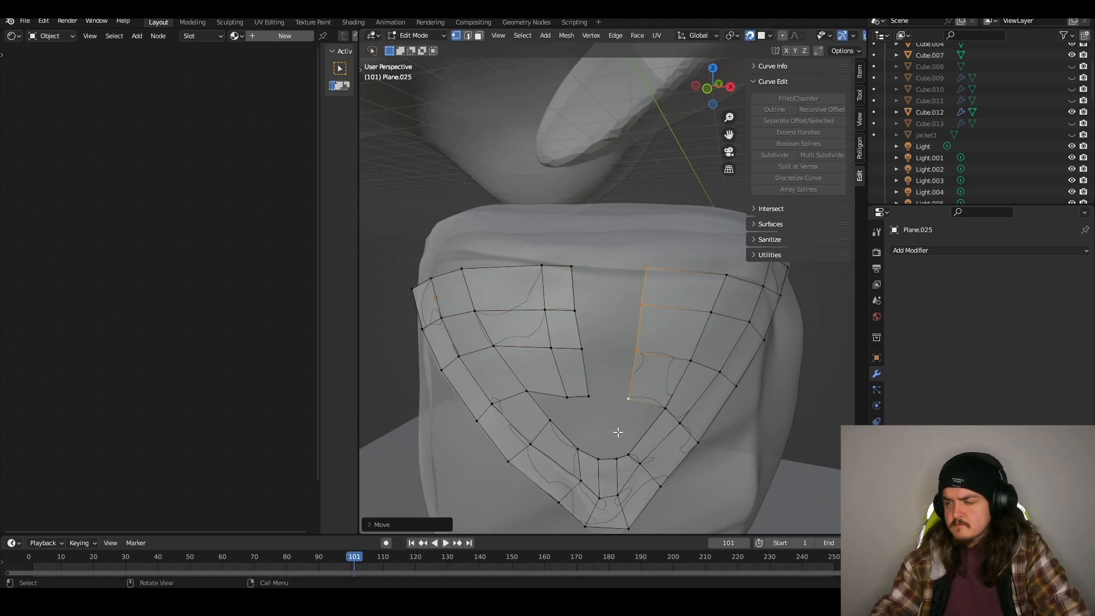
- Extrude an edge above the flap's tip and fill faces in the lower part of the central gap
left_click(578, 449)
left_click(551, 420, "shift")
key("e")
left_click(577, 411)
key("f")
left_click(630, 400)
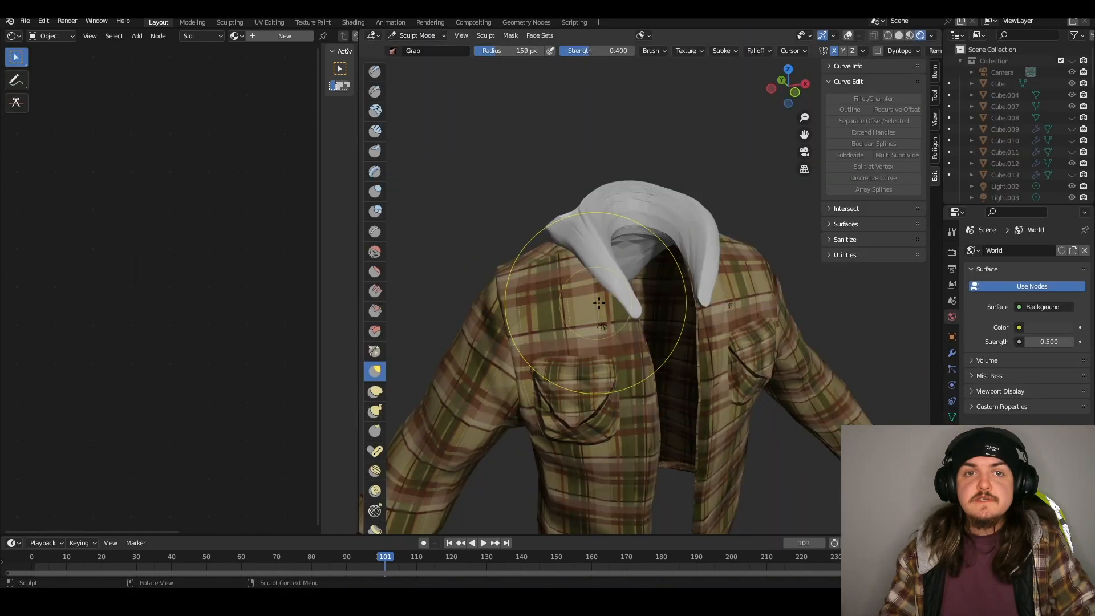
- Switch from Sculpt Mode to Object Mode and examine the plaid jacket, pockets and hood from several angles
mouse_move(689, 304)
middle_mouse_down()
mouse_move(674, 330)
mouse_move(691, 318)
middle_mouse_up()
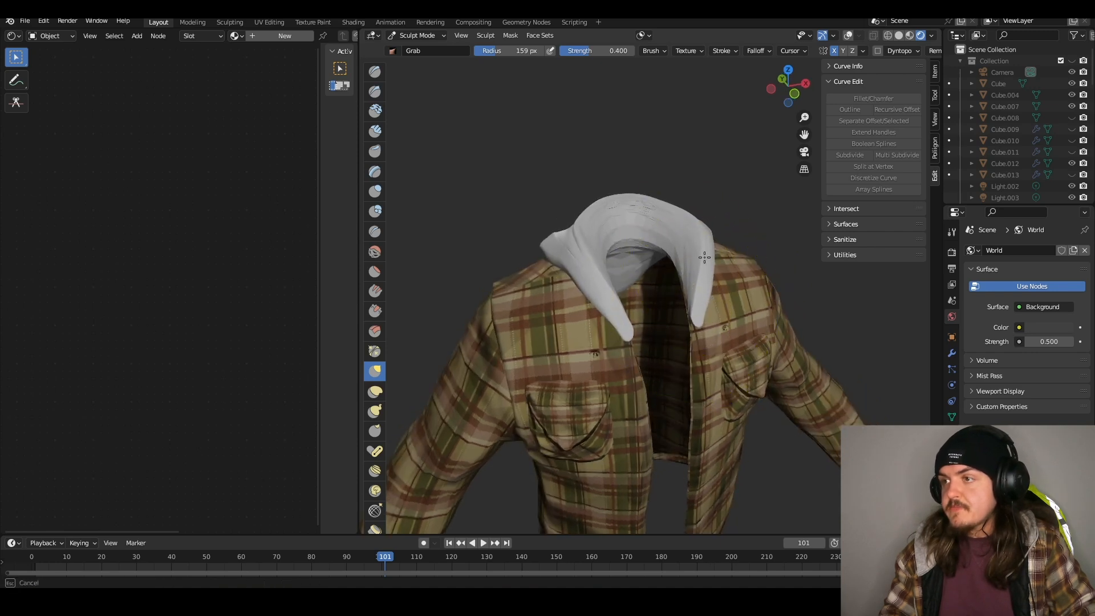
scroll(710, 268, "down", 2)
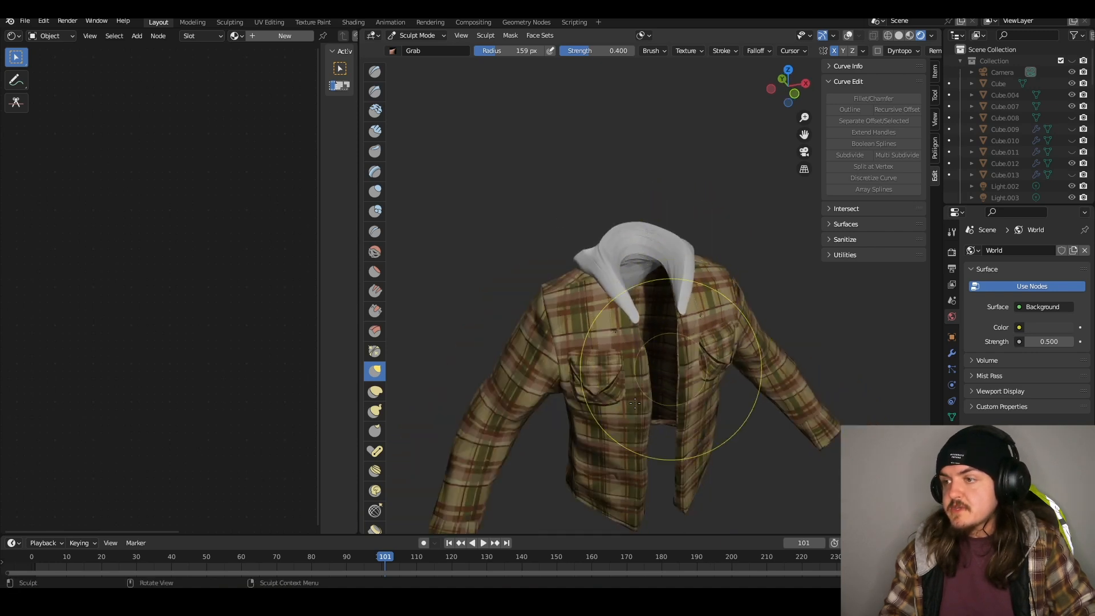
left_click(417, 35)
left_click(419, 48)
scroll(703, 274, "up", 1)
mouse_move(720, 311)
middle_mouse_down()
mouse_move(702, 274)
mouse_move(716, 316)
mouse_move(679, 286)
mouse_move(730, 279)
middle_mouse_up()
scroll(685, 286, "up", 3)
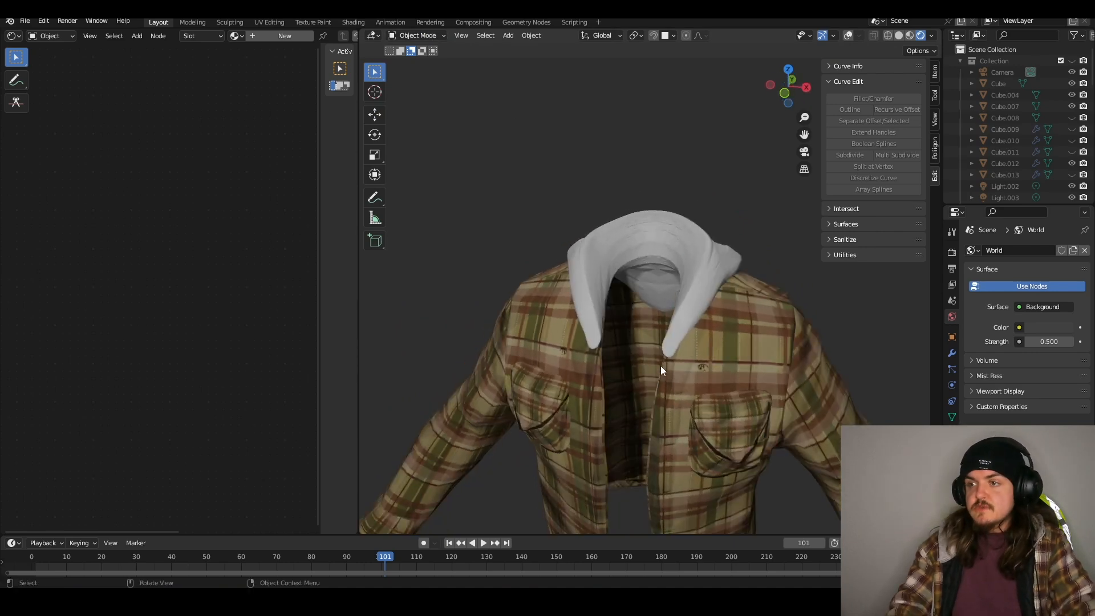
middle_click_drag(696, 372, 545, 358)
middle_click_drag(745, 296, 659, 240)
middle_click_drag(609, 279, 662, 288)
mouse_move(662, 288)
middle_mouse_down()
mouse_move(659, 279)
mouse_move(653, 301)
middle_mouse_up()
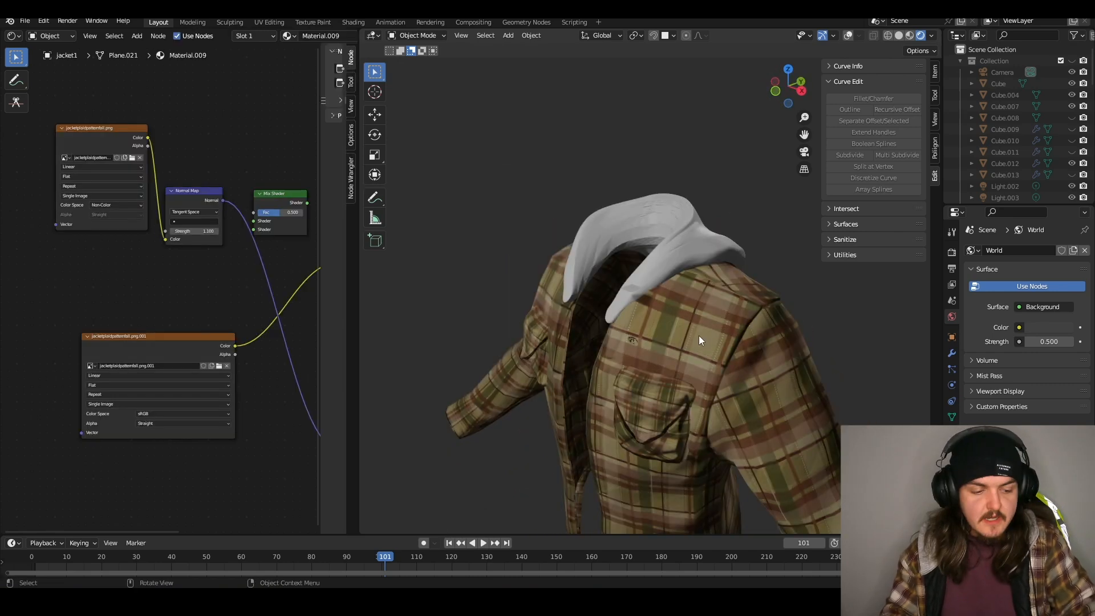
- Hide jacket1 and the other mesh beneath it to isolate the hood
key("h")
mouse_move(694, 333)
middle_mouse_down()
mouse_move(657, 348)
mouse_move(669, 387)
middle_mouse_up()
left_click(653, 485)
key("h")
scroll(670, 356, "up", 2)
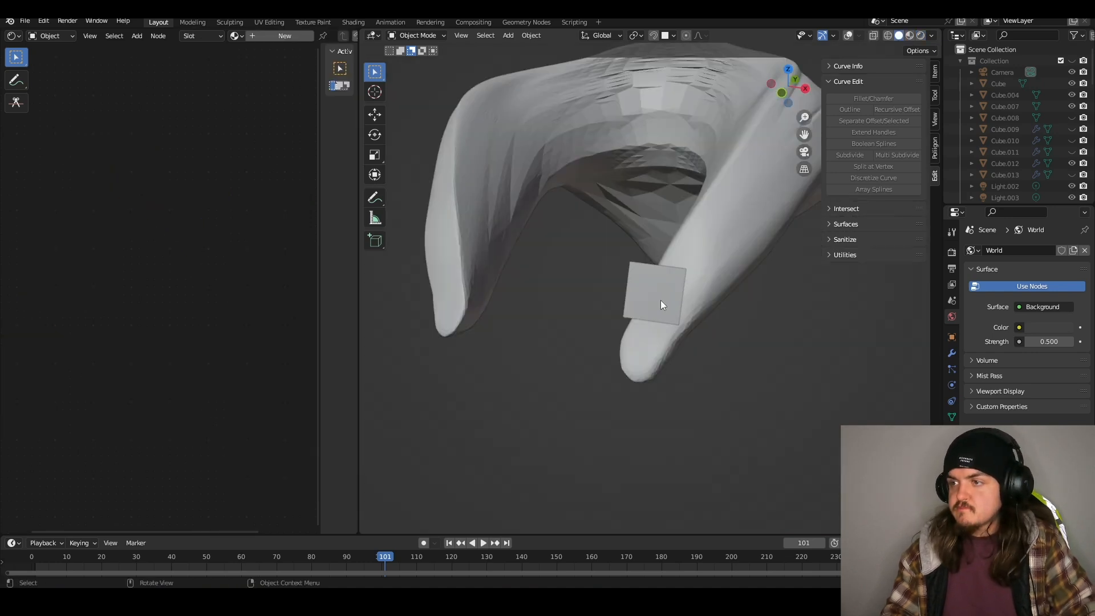
- Place the retopology plane at the hood's lower tip and extrude its edges up along the hood's rim
left_click_drag(660, 305, 645, 365)
middle_click_drag(653, 348, 587, 371)
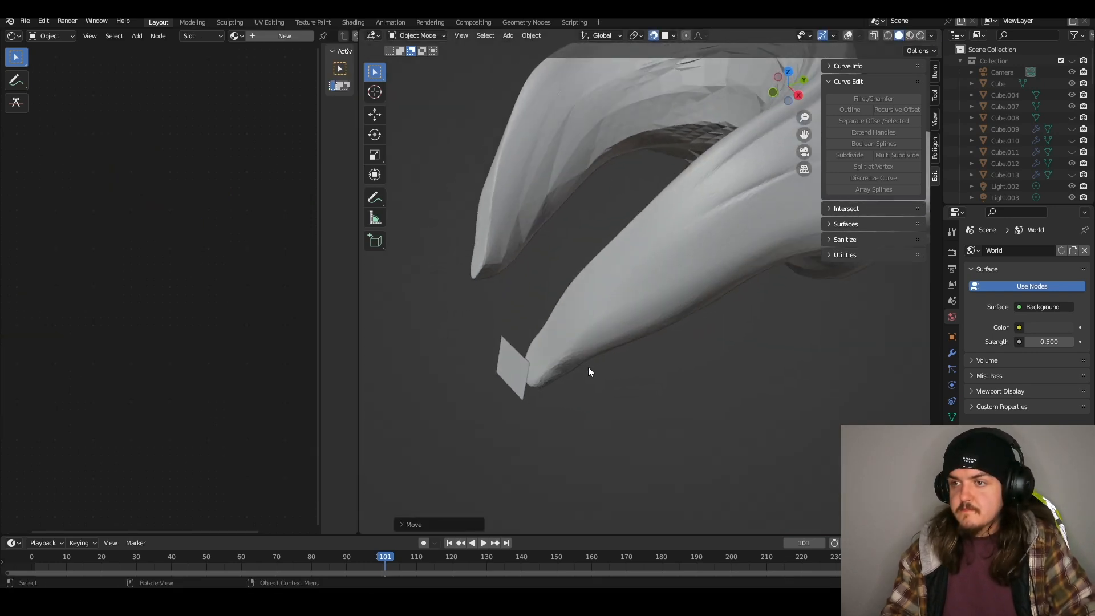
key("Tab")
key("e")
left_click(566, 362)
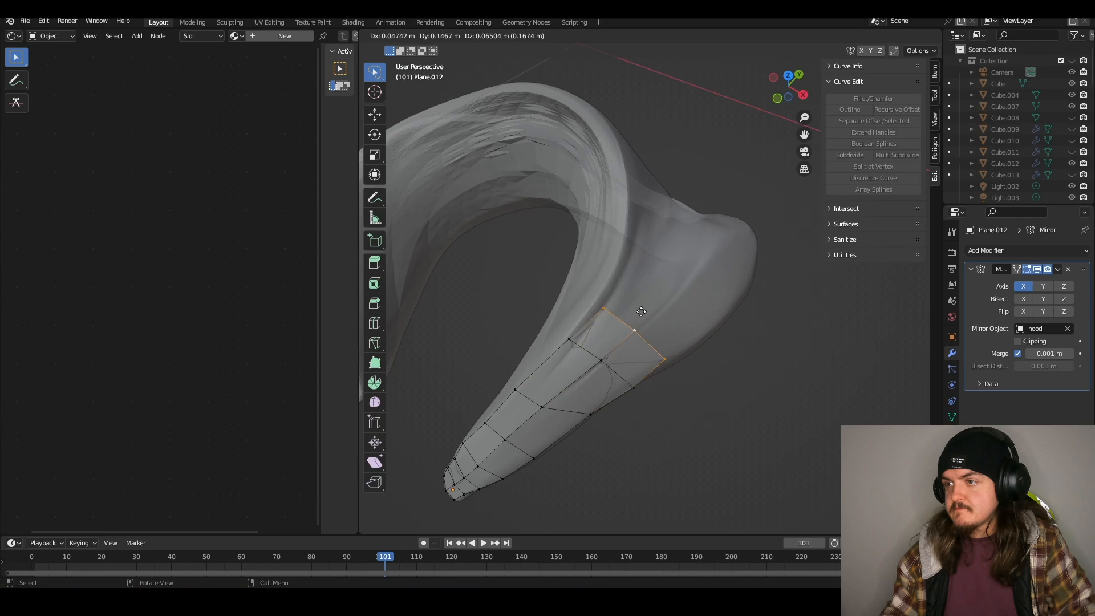
left_click(640, 311)
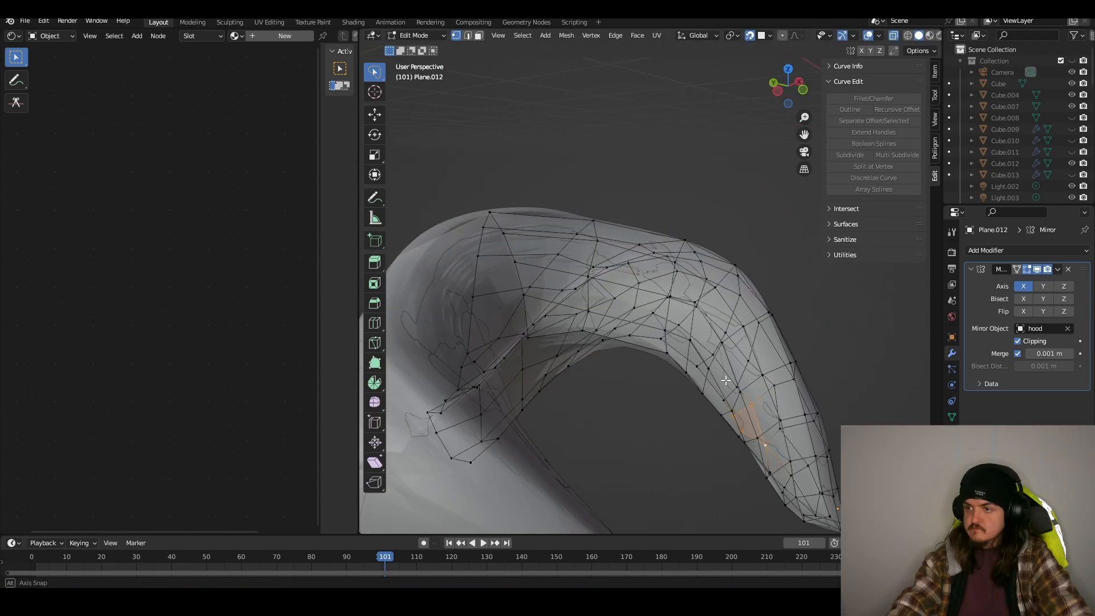
middle_click_drag(713, 342, 756, 341)
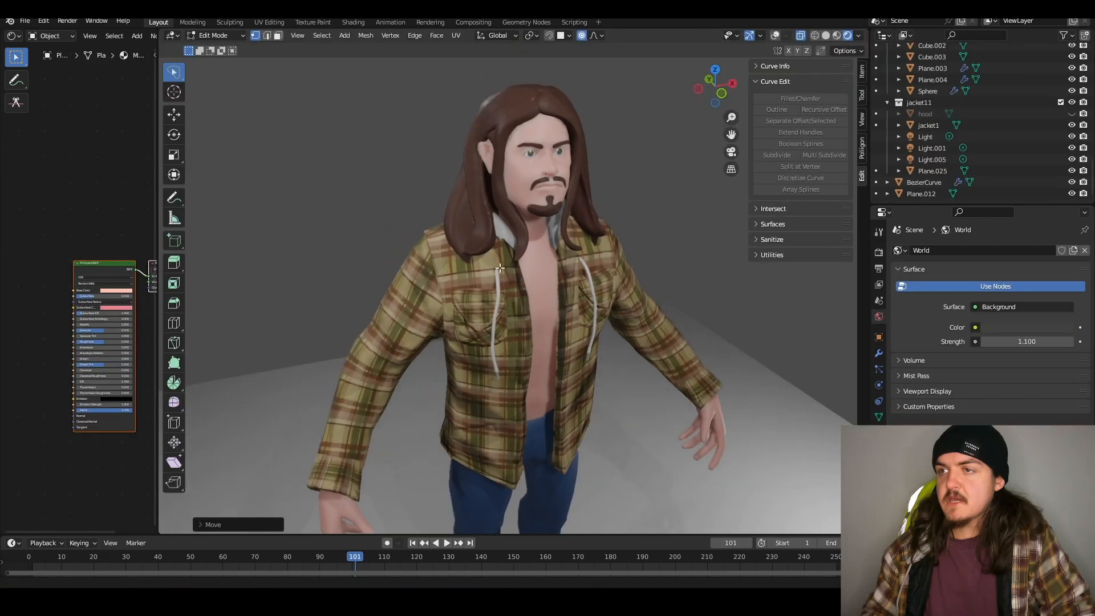
- Examine the clothed character's plaid jacket, blue jeans and boots from several angles
middle_click_drag(570, 256, 523, 366)
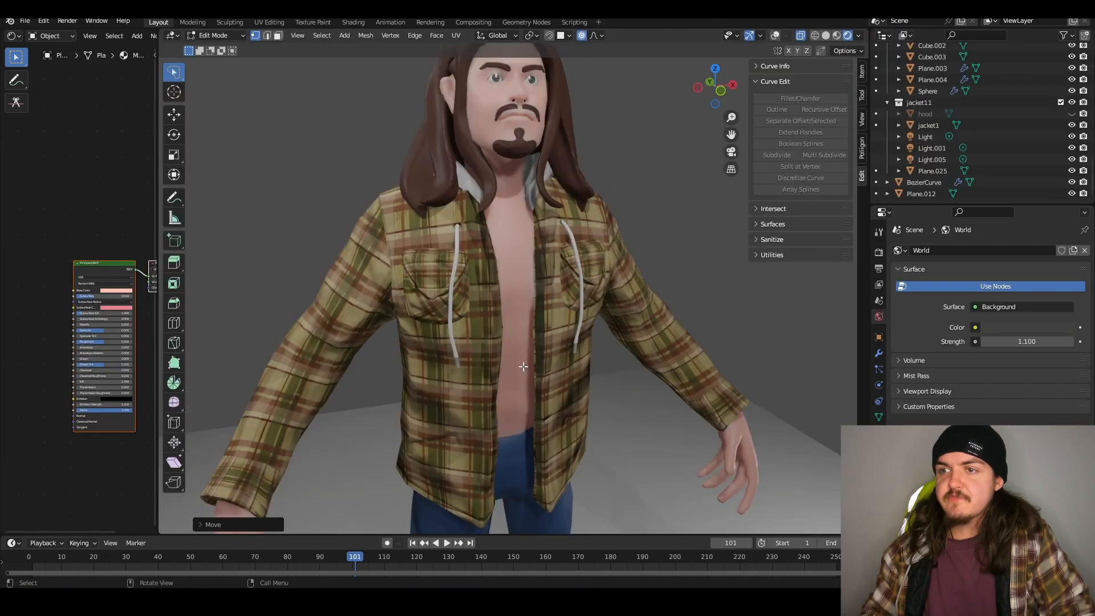
middle_click_drag(471, 298, 426, 230)
scroll(502, 254, "up", 1)
middle_click_drag(599, 434, 516, 219, "shift")
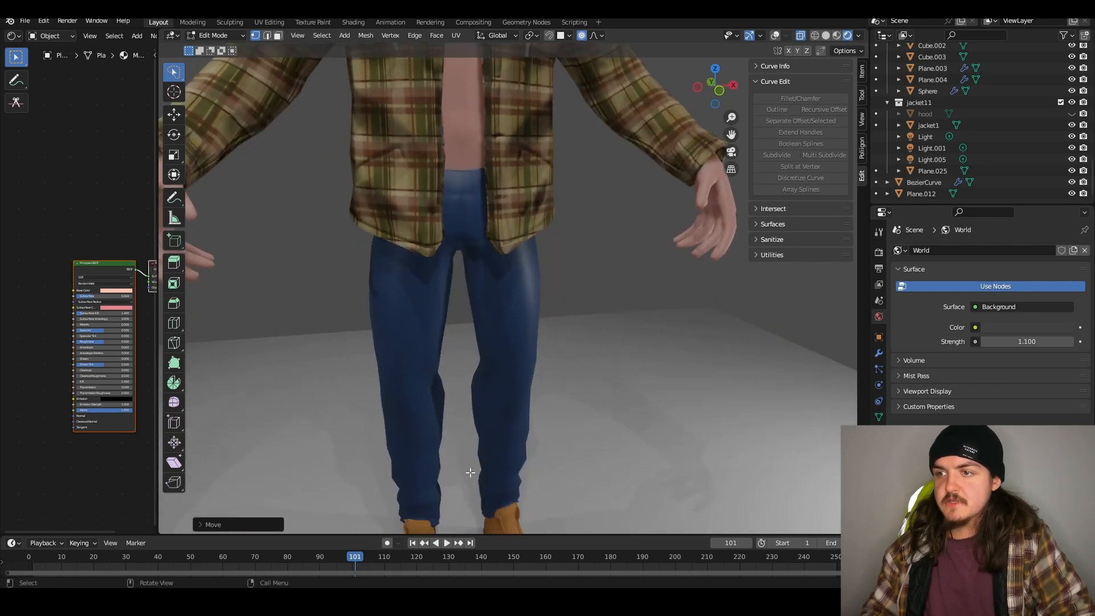
scroll(436, 171, "down", 3)
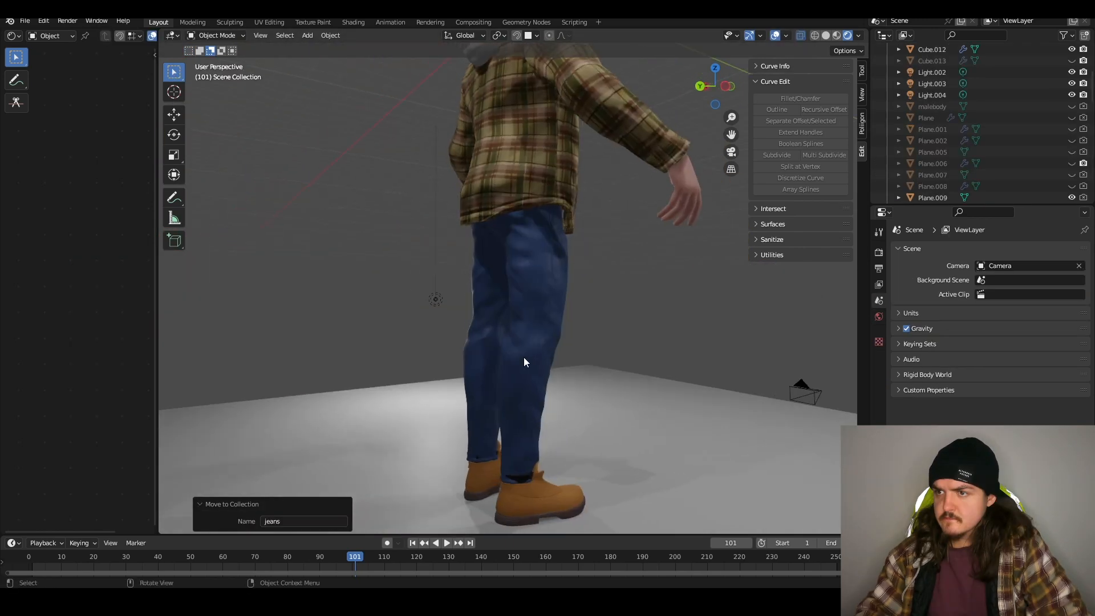
scroll(673, 368, "up", 3)
middle_click_drag(524, 357, 633, 371)
scroll(633, 371, "up", 3)
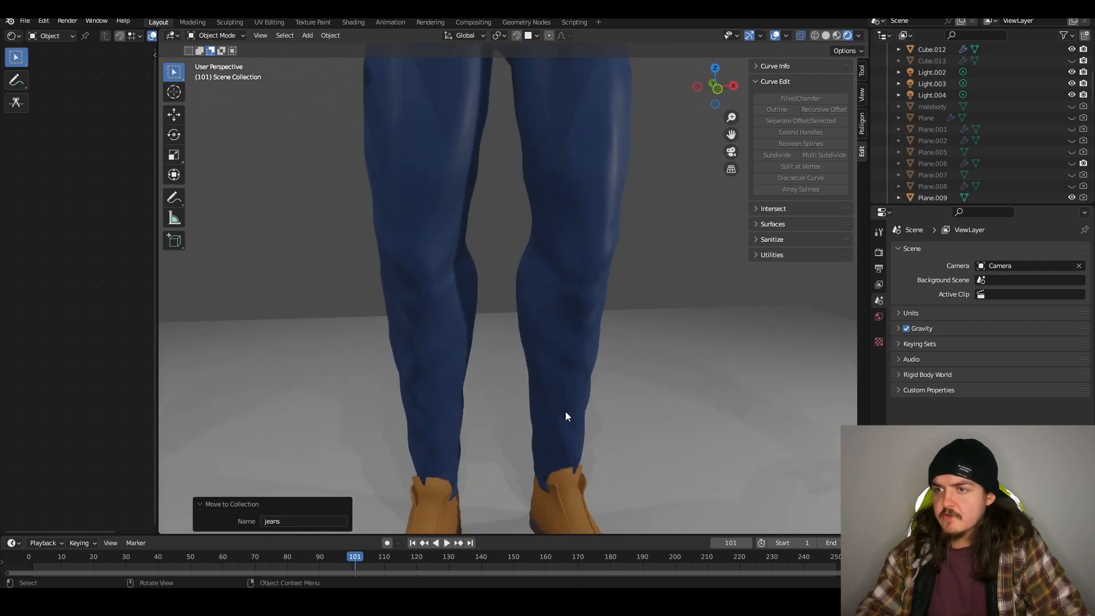
middle_click_drag(461, 289, 533, 227)
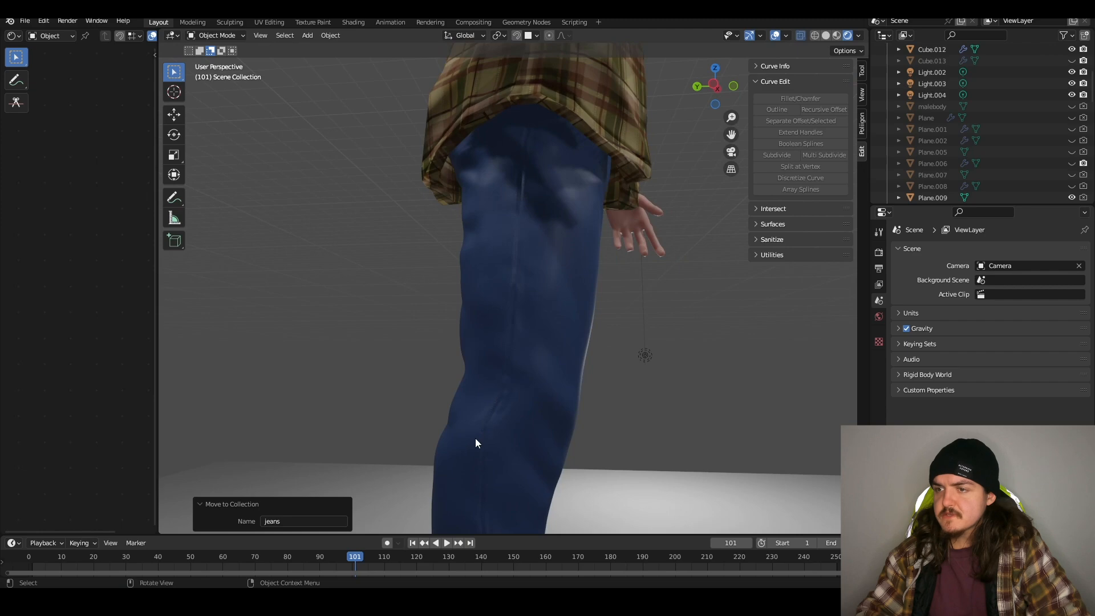
middle_click_drag(477, 443, 577, 387)
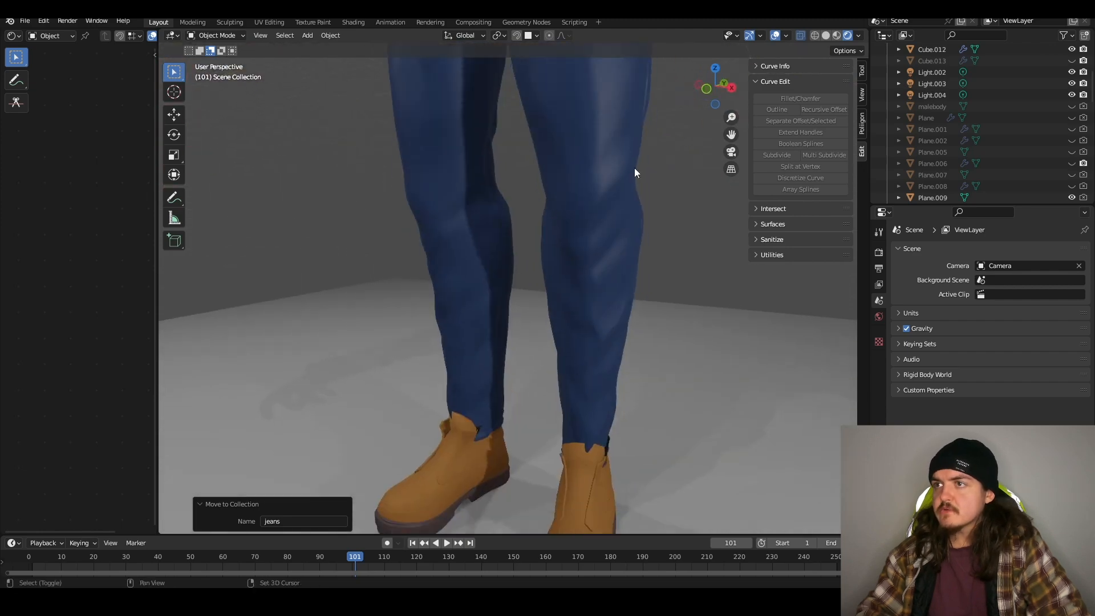
middle_click_drag(635, 172, 598, 338)
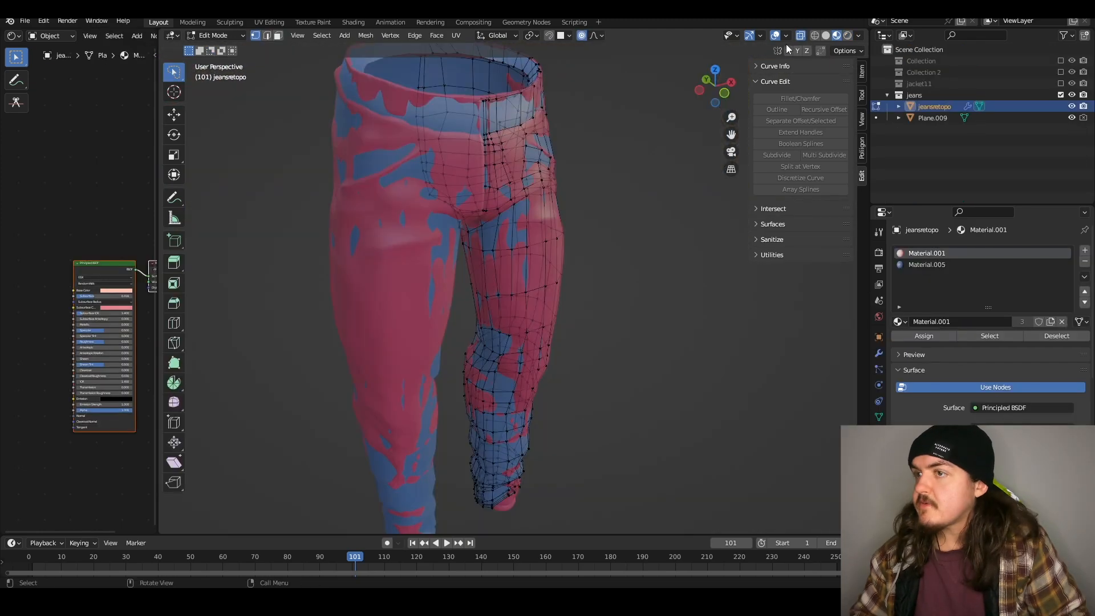
- Move a hem vertex of jeansretopo with proportional editing and apply the mesh's Mirror modifier
middle_click_drag(433, 343, 507, 345)
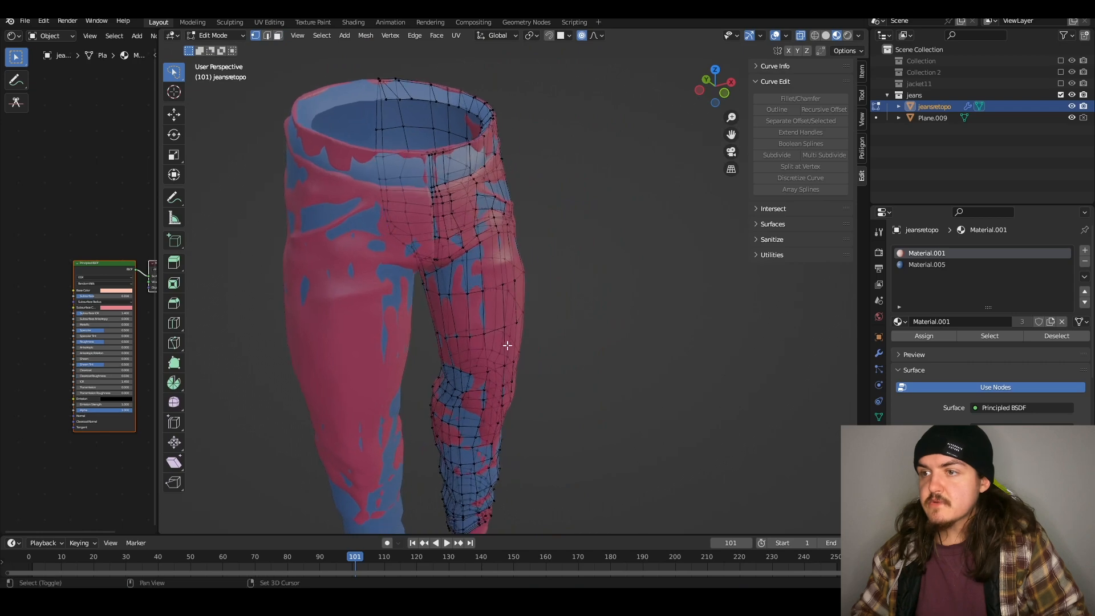
middle_click_drag(438, 445, 487, 312)
middle_click_drag(570, 443, 487, 291, "shift")
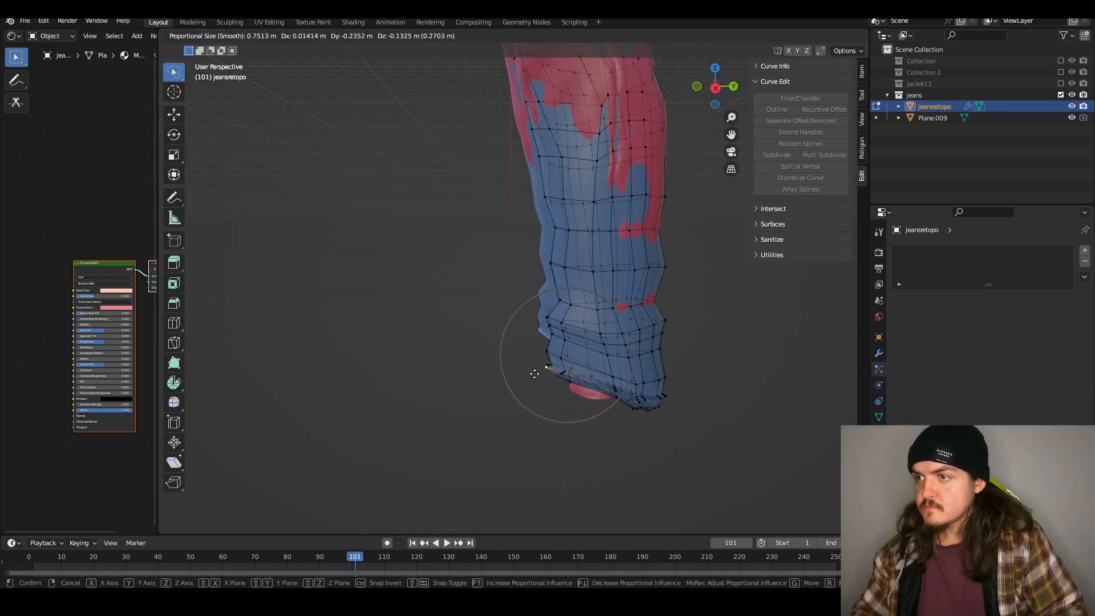
left_click(547, 379)
left_click(1055, 269)
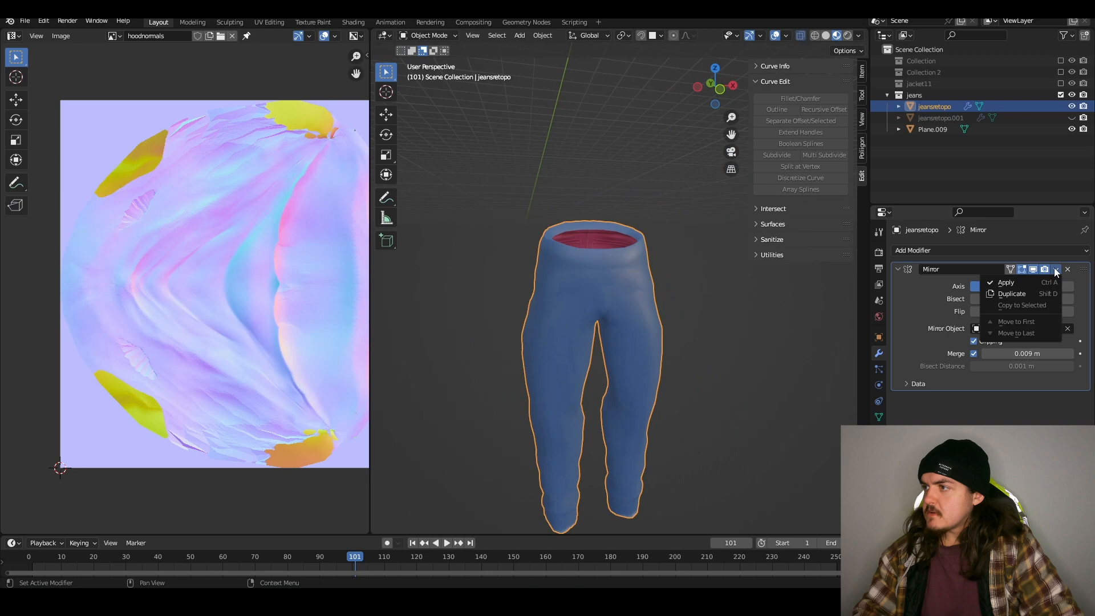
left_click(1021, 283)
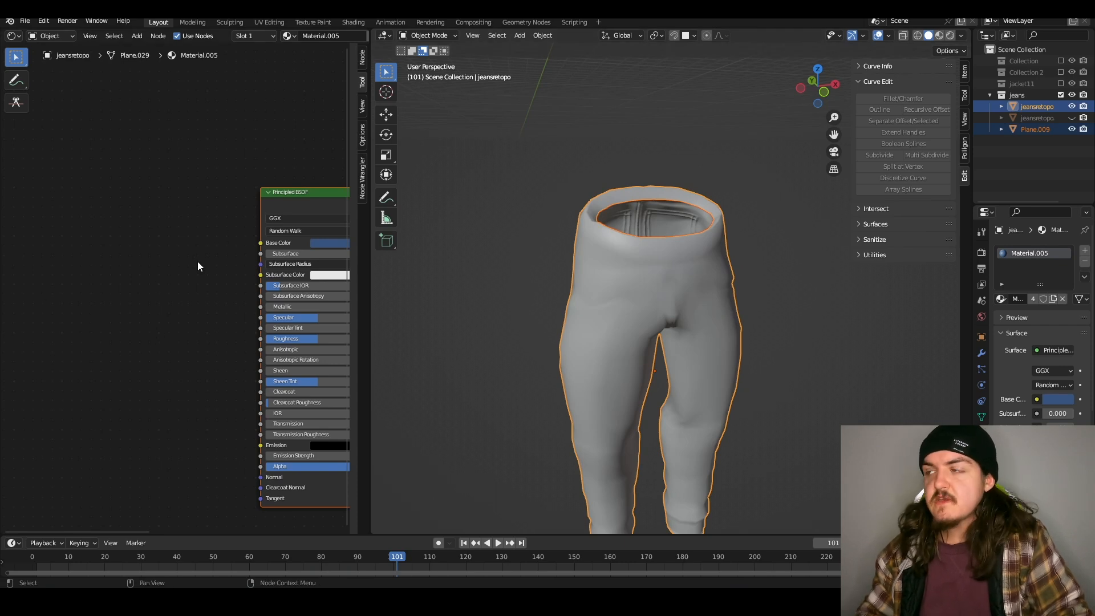
- Add an Image Texture node to Material.005 of jeansretopo and assign it the jeansnormals image
middle_click_drag(651, 251, 662, 252)
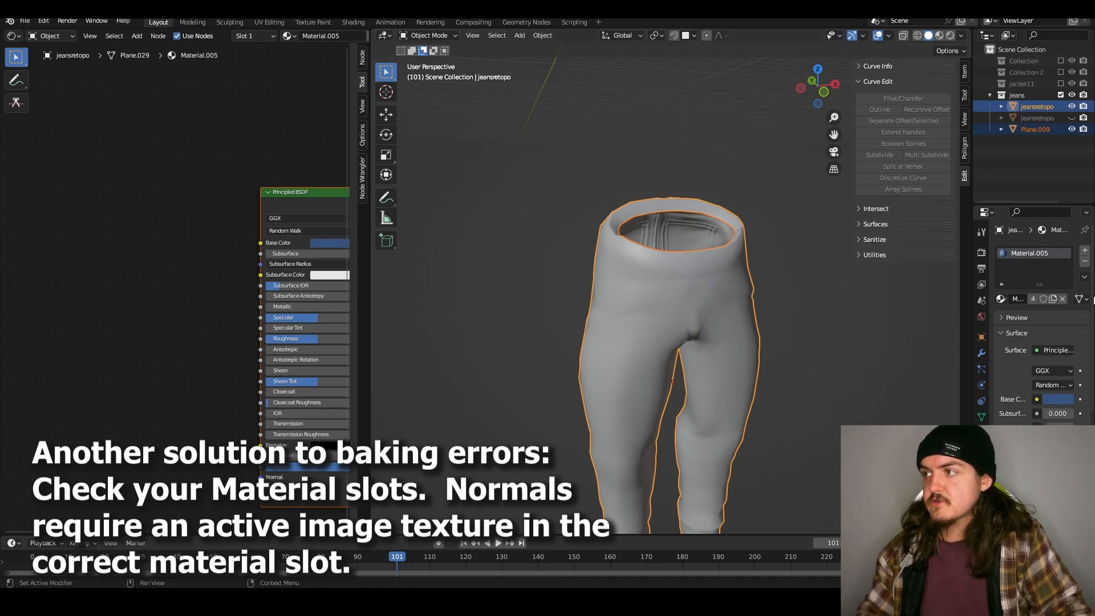
middle_click_drag(700, 272, 676, 273)
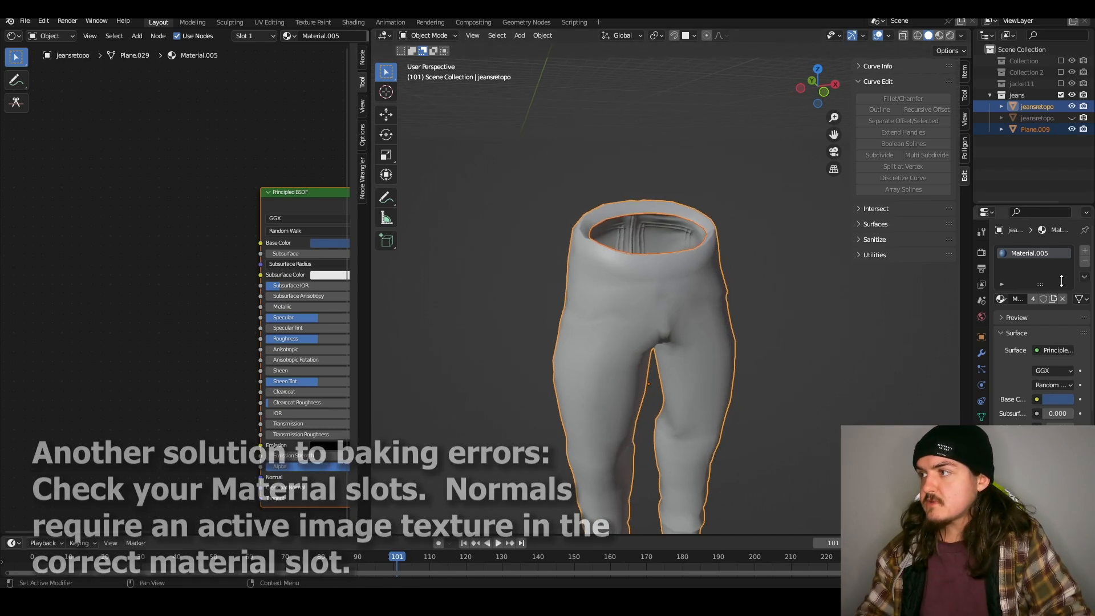
key("shift+a")
mouse_move(158, 276)
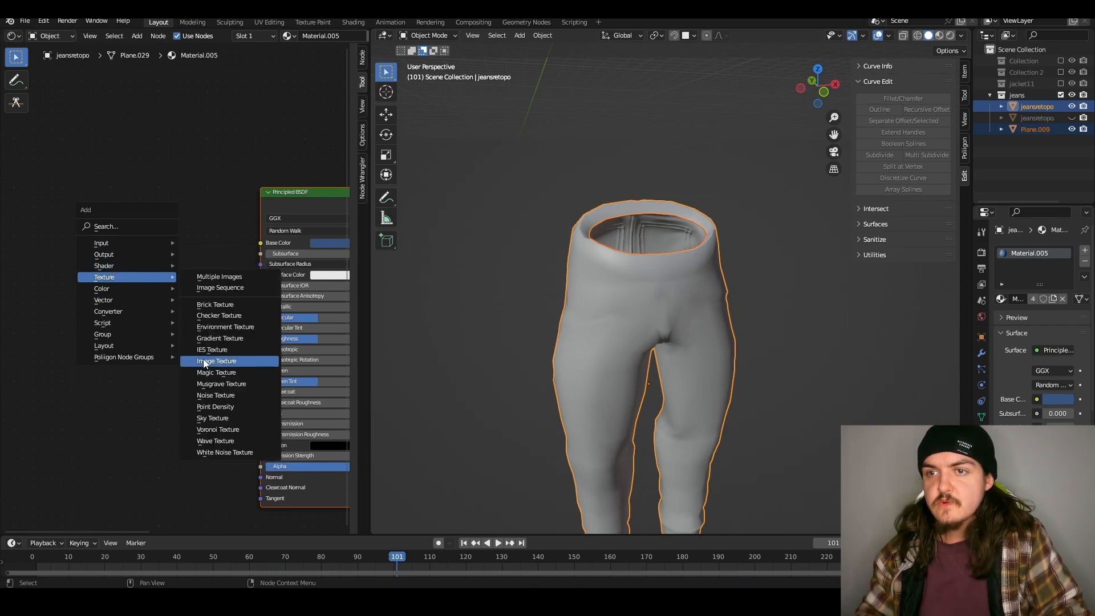
left_click(216, 361)
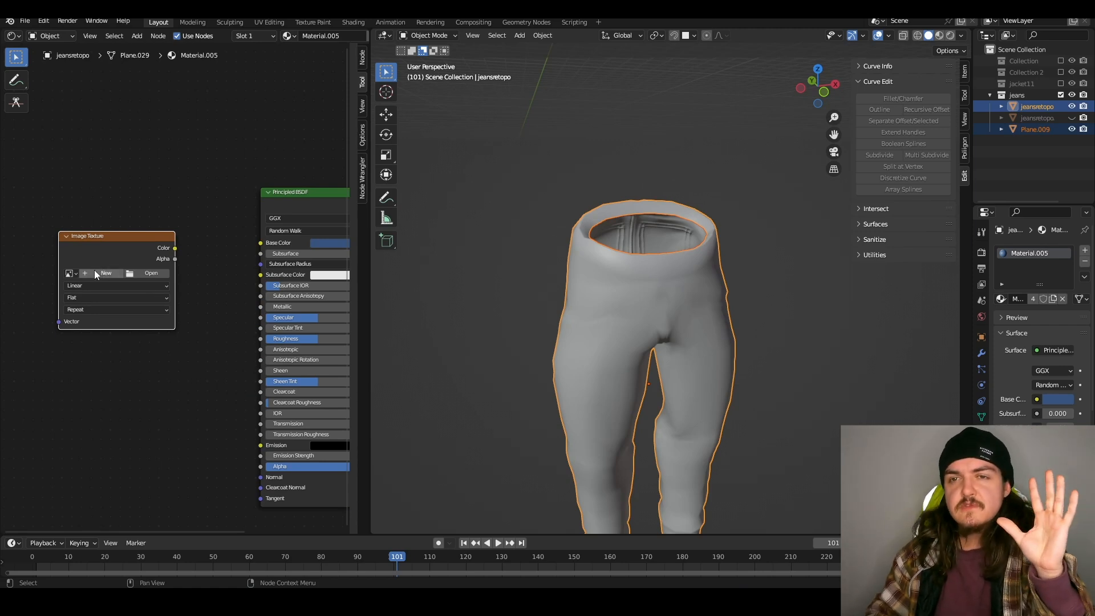
left_click(72, 273)
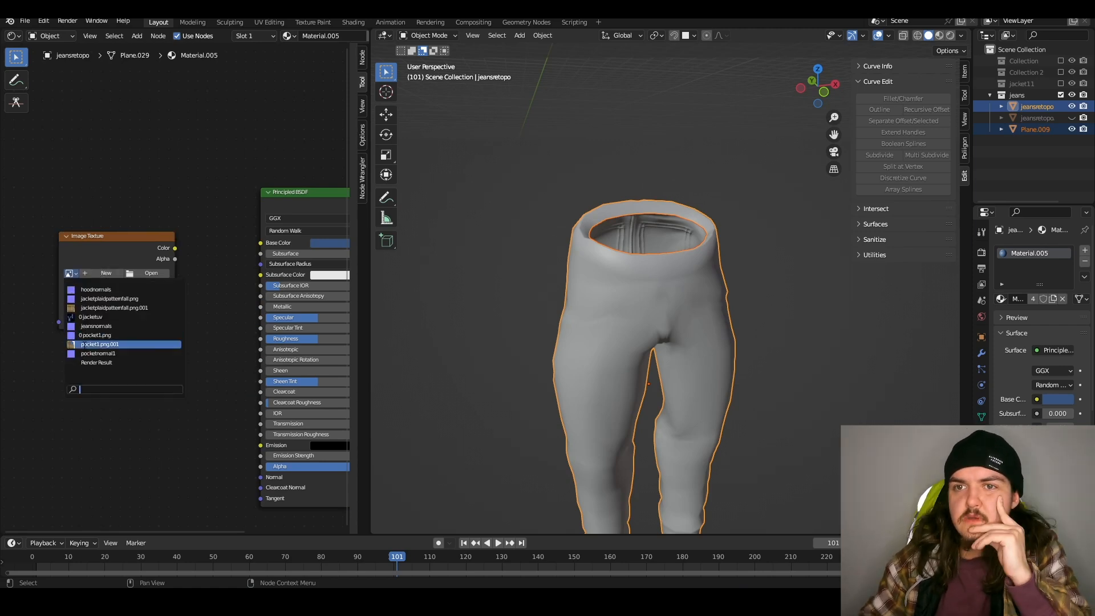
left_click(95, 320)
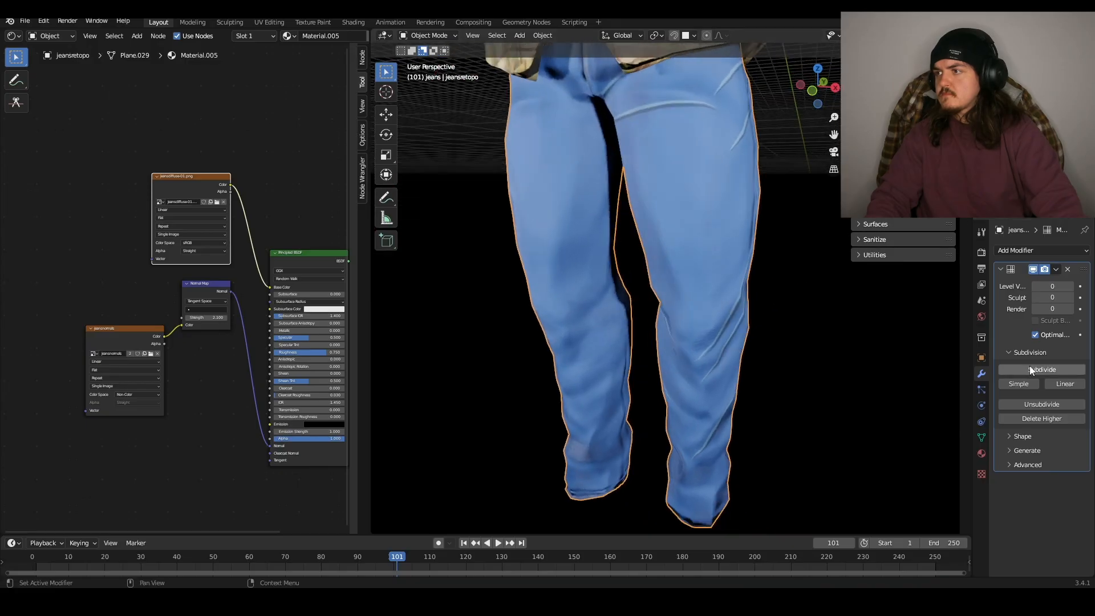
- Subdivide the jeansretopo mesh once in its multiresolution modifier and inspect the legs
left_click(1030, 368)
scroll(673, 234, "up", 1)
middle_click_drag(748, 248, 719, 117)
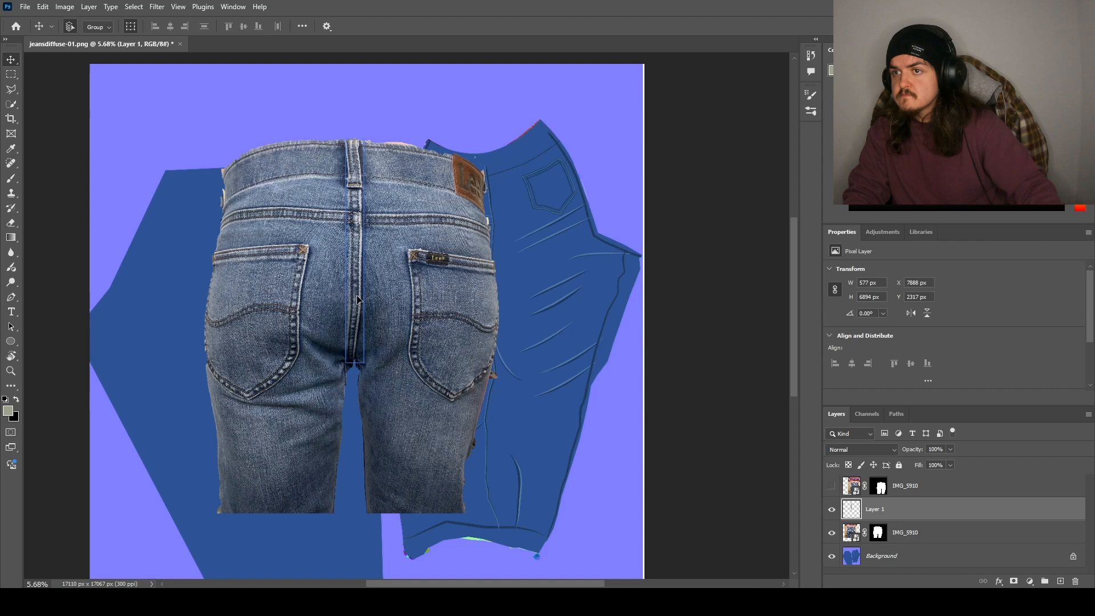
- Switch to Photoshop, move the denim centre-seam strip onto the jeans UV piece's back edge and fit it there with Puppet Warp
left_click_drag(358, 296, 591, 274)
left_click_drag(497, 264, 513, 249)
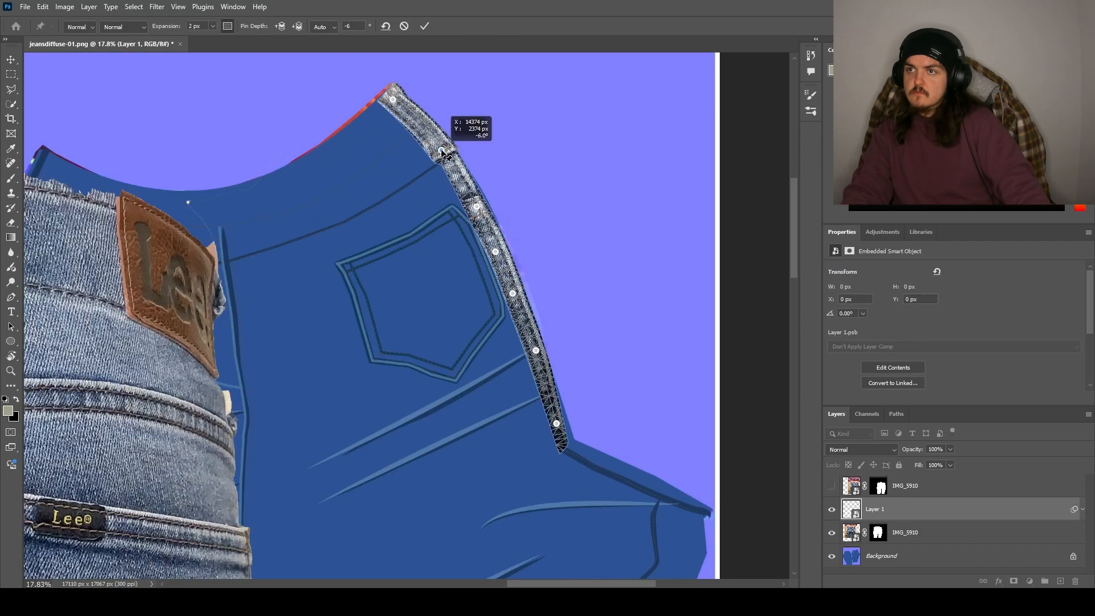
left_click_drag(442, 149, 444, 151)
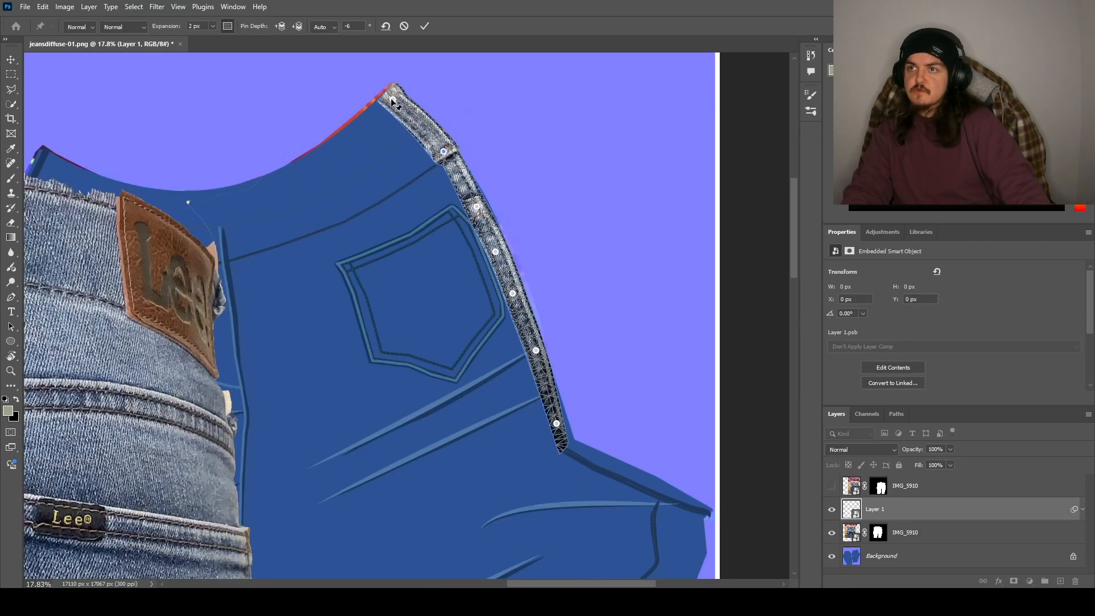
left_click(390, 100)
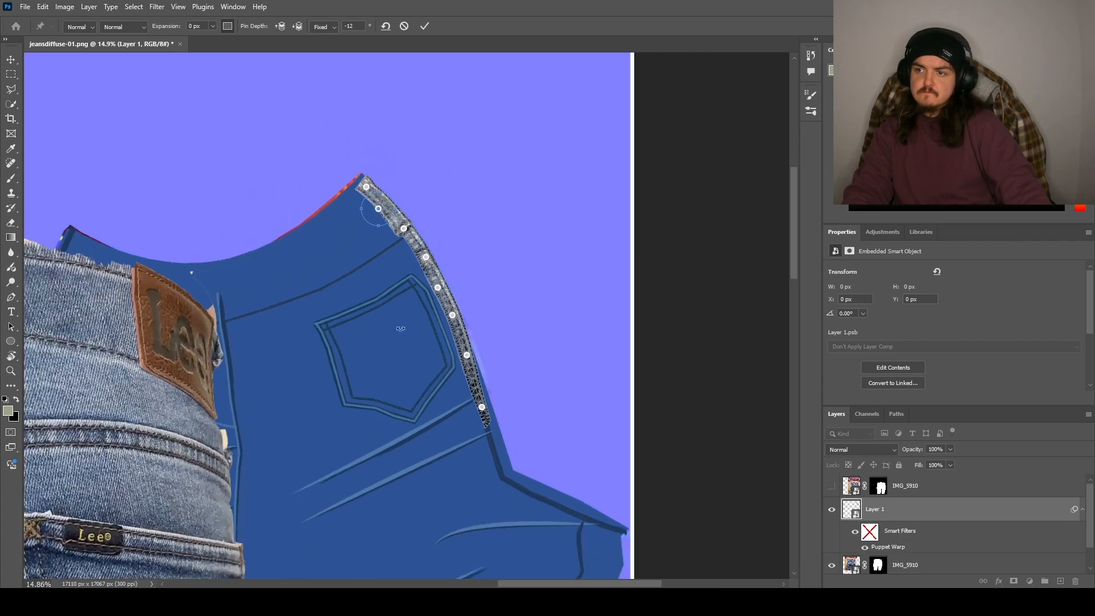
left_click(424, 26)
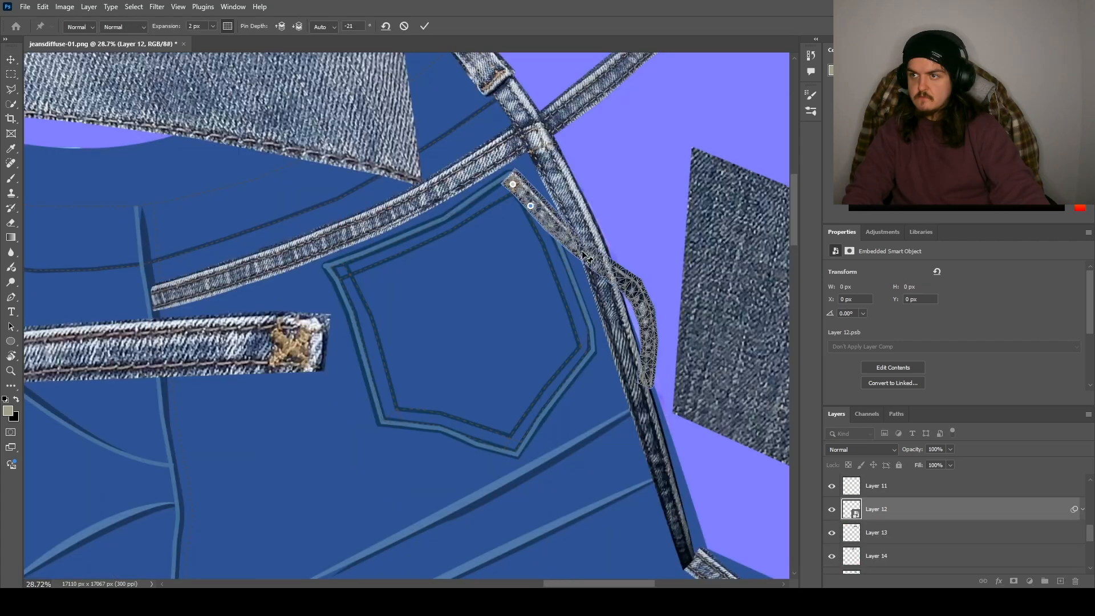
- Bend the stitched denim strip on Layer 12 with Puppet Warp to follow the back pocket's side and lower edge
mouse_move(570, 282)
left_mouse_down()
mouse_move(579, 288)
mouse_move(565, 282)
left_mouse_up()
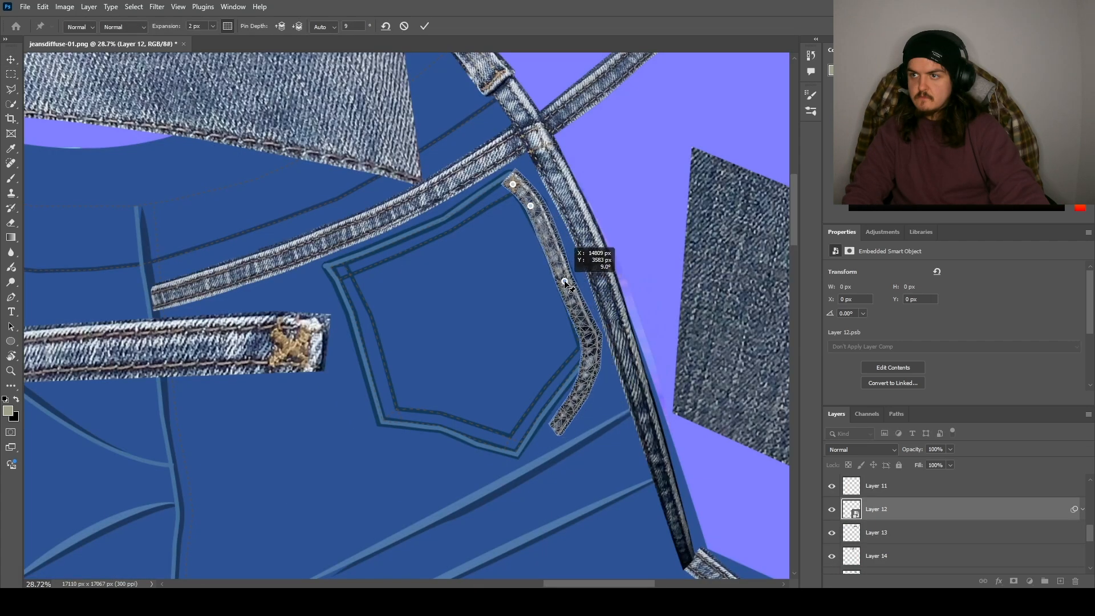
left_click_drag(591, 351, 509, 445)
left_click_drag(562, 384, 545, 400)
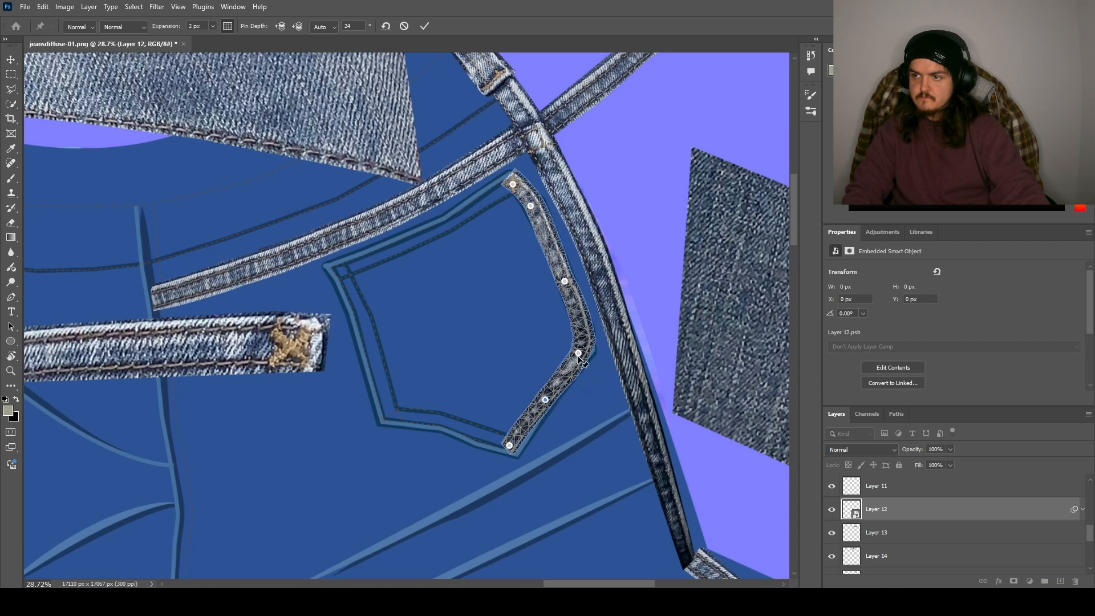
left_click_drag(578, 355, 592, 336)
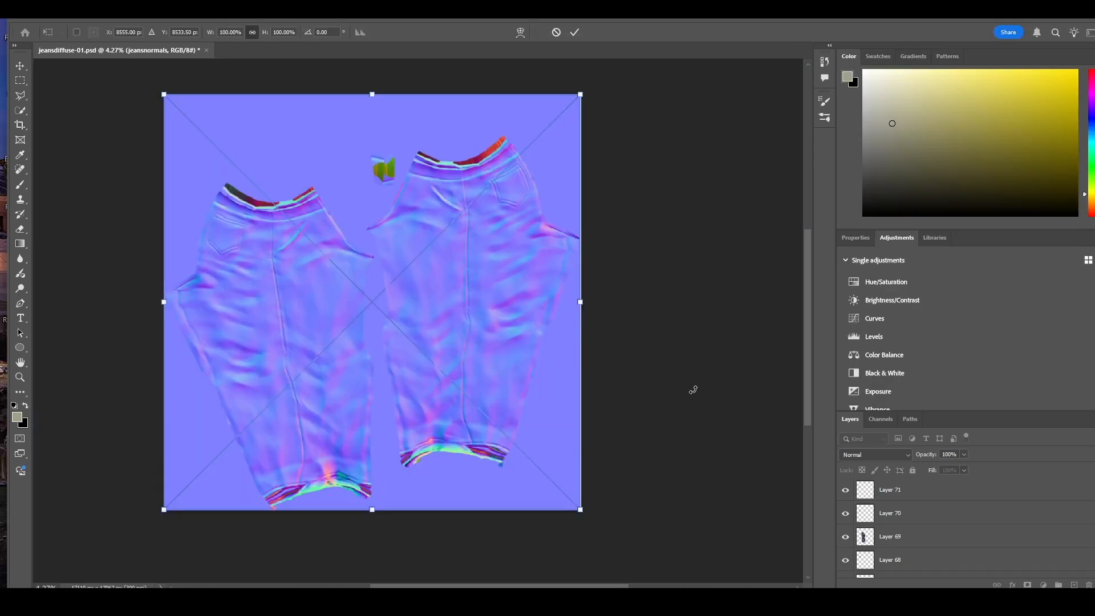
- Lower the opacity of the placed jeansnormals layer to 66% so it overlays the denim texture
left_click(964, 454)
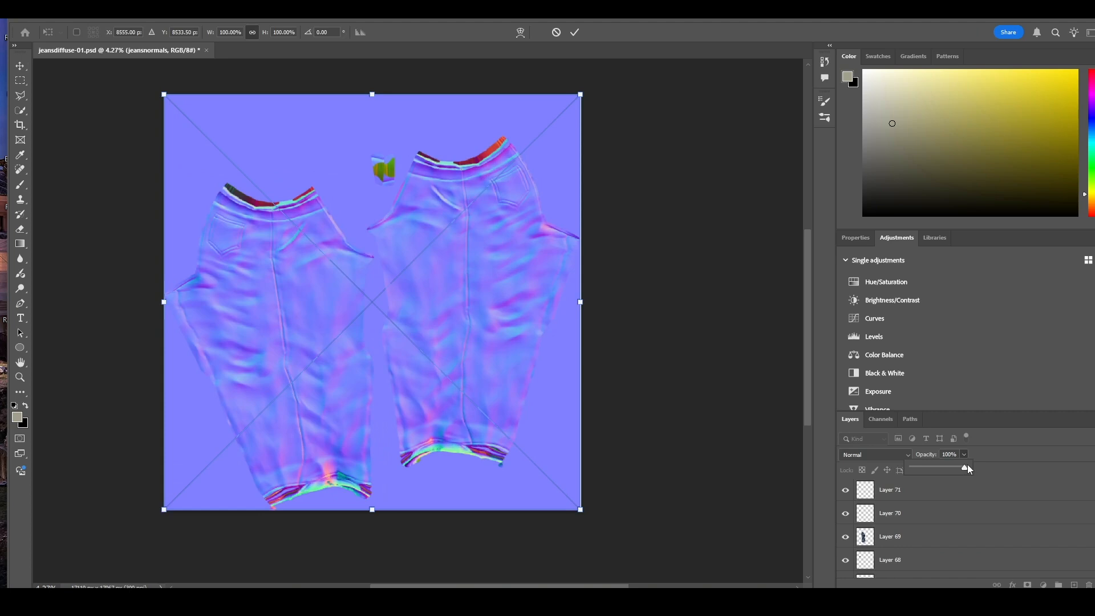
mouse_move(953, 469)
left_mouse_down()
mouse_move(918, 468)
mouse_move(947, 468)
left_mouse_up()
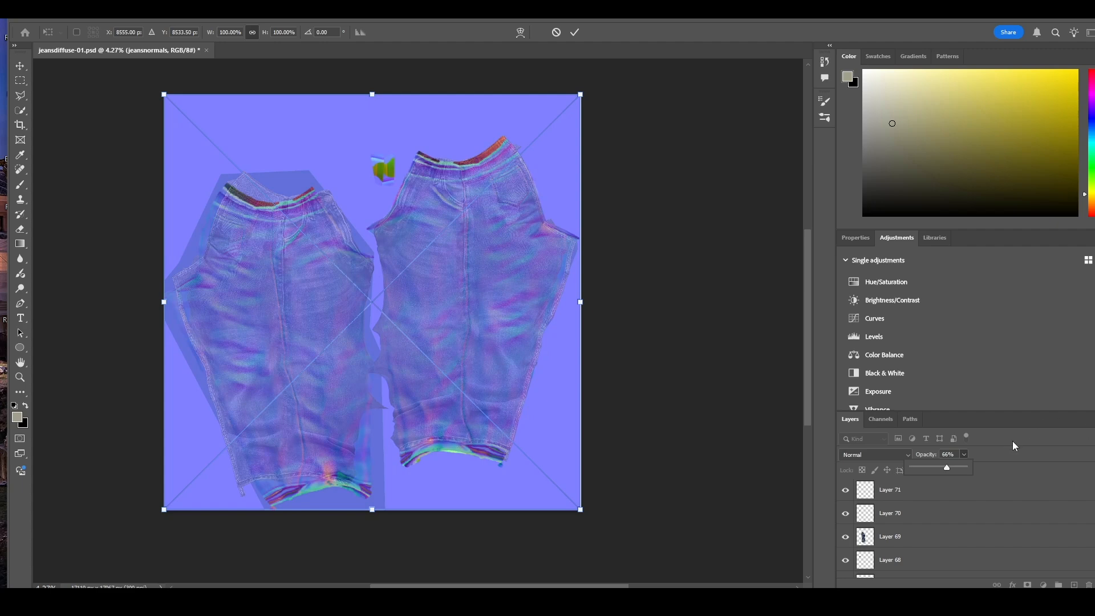
scroll(1011, 442, "down", 1)
left_click(822, 518)
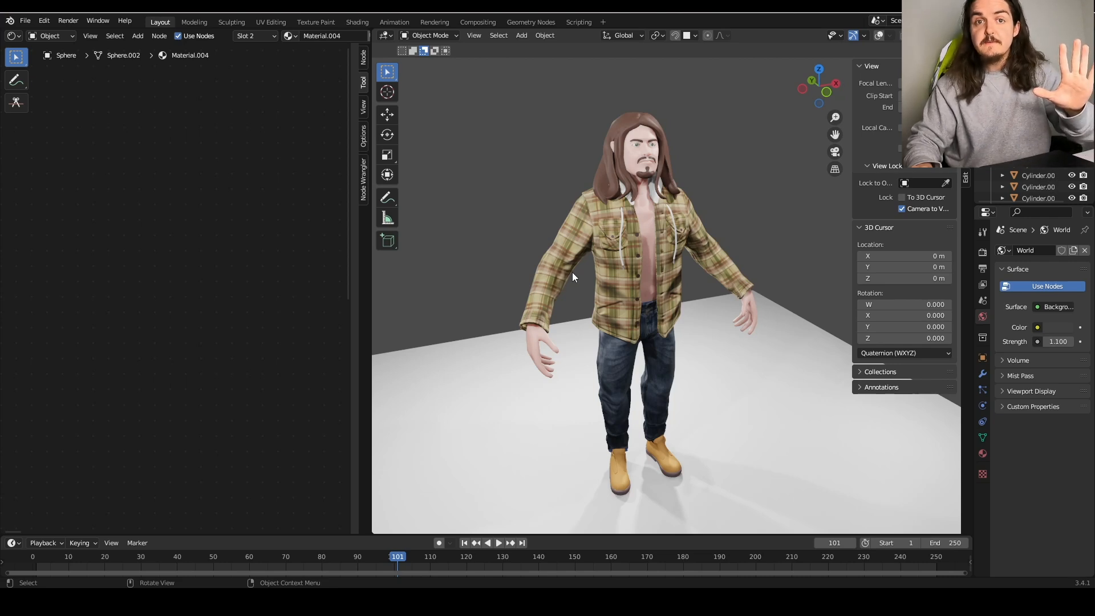
- Delete the faces of one half of the body mesh, including those left beside the torso's centre line
middle_click_drag(569, 265, 665, 277)
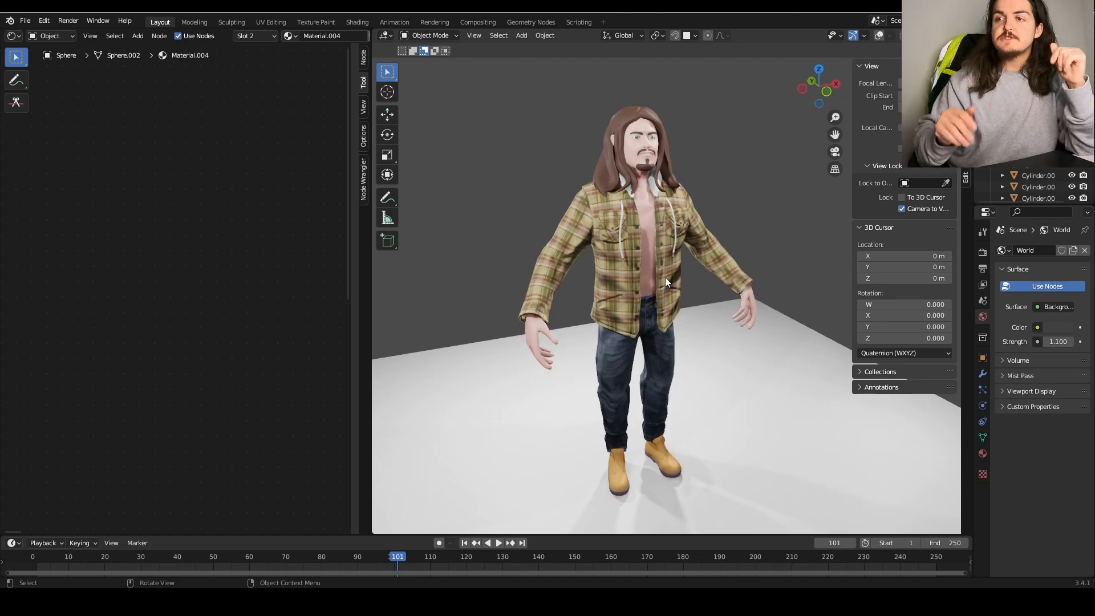
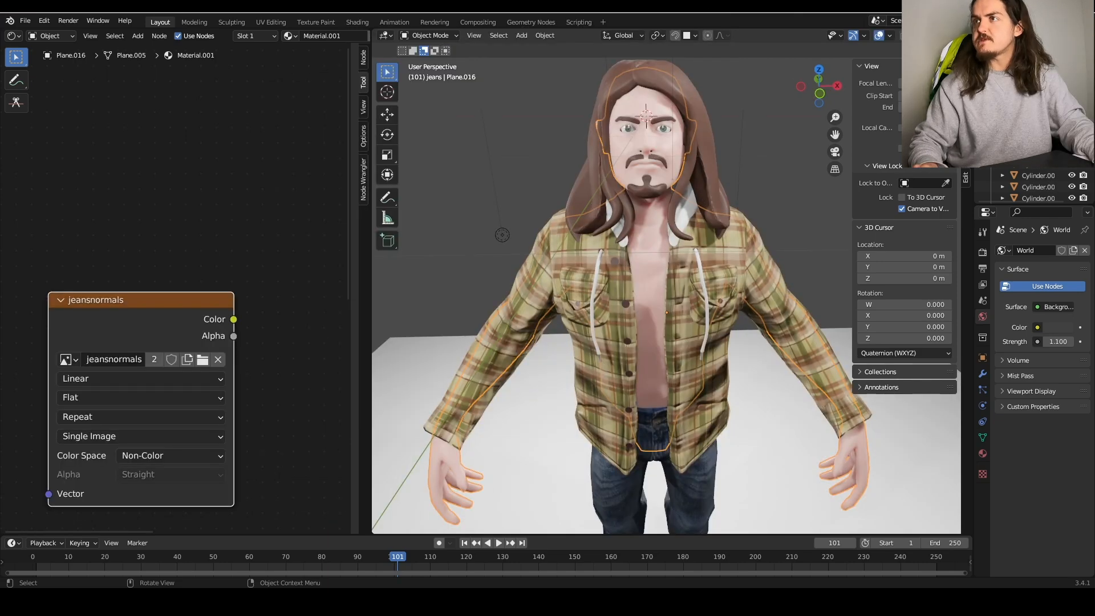
key("Tab")
middle_click_drag(701, 151, 711, 138)
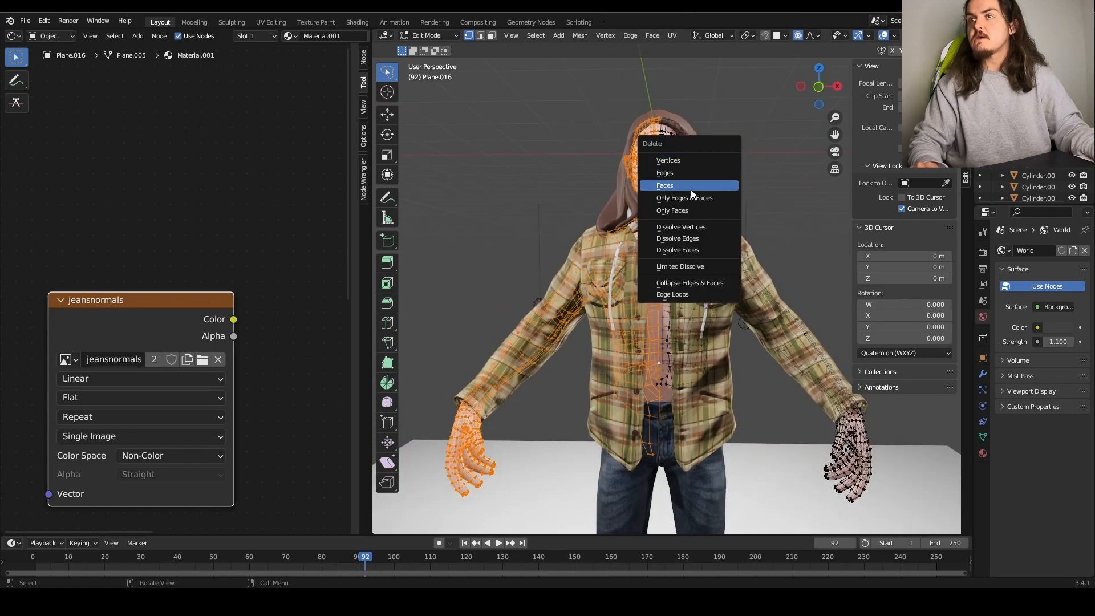
left_click(690, 186)
scroll(632, 342, "up", 8)
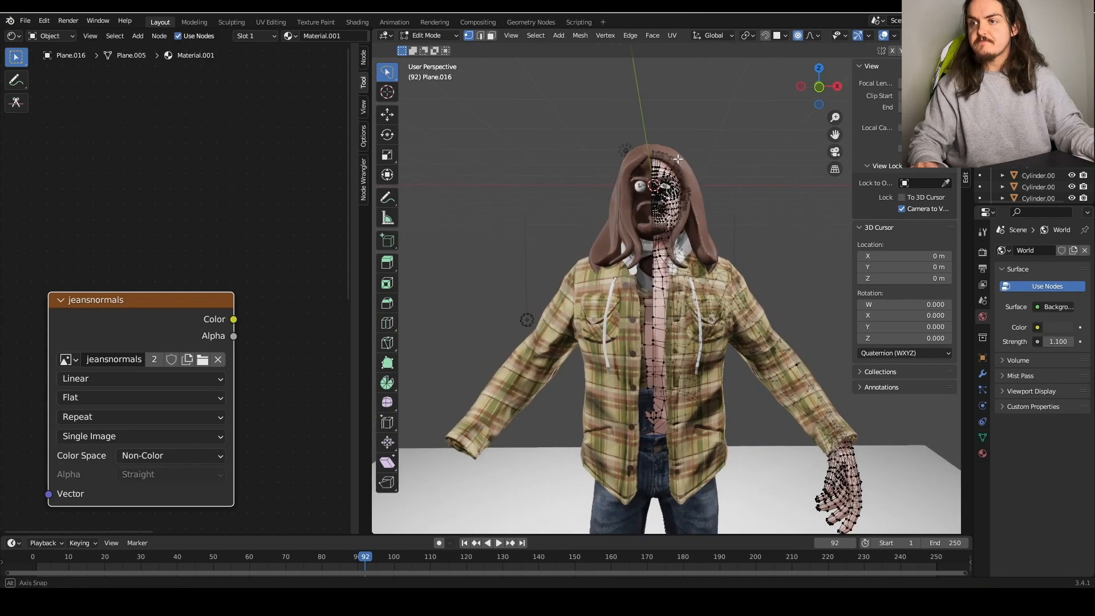
middle_click_drag(627, 445, 633, 238)
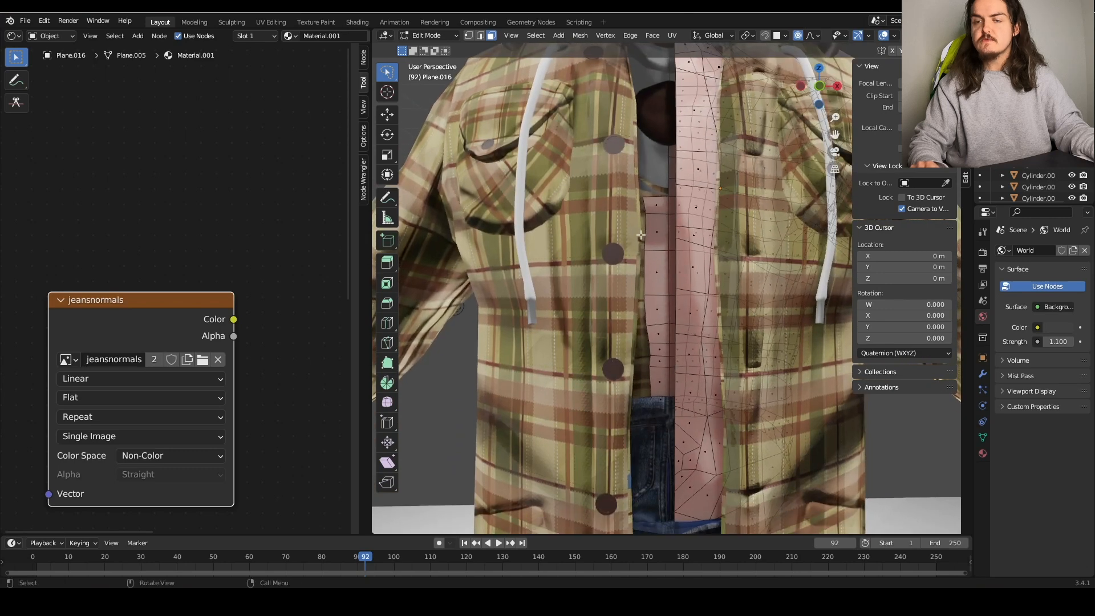
key("b")
left_click_drag(632, 161, 664, 466)
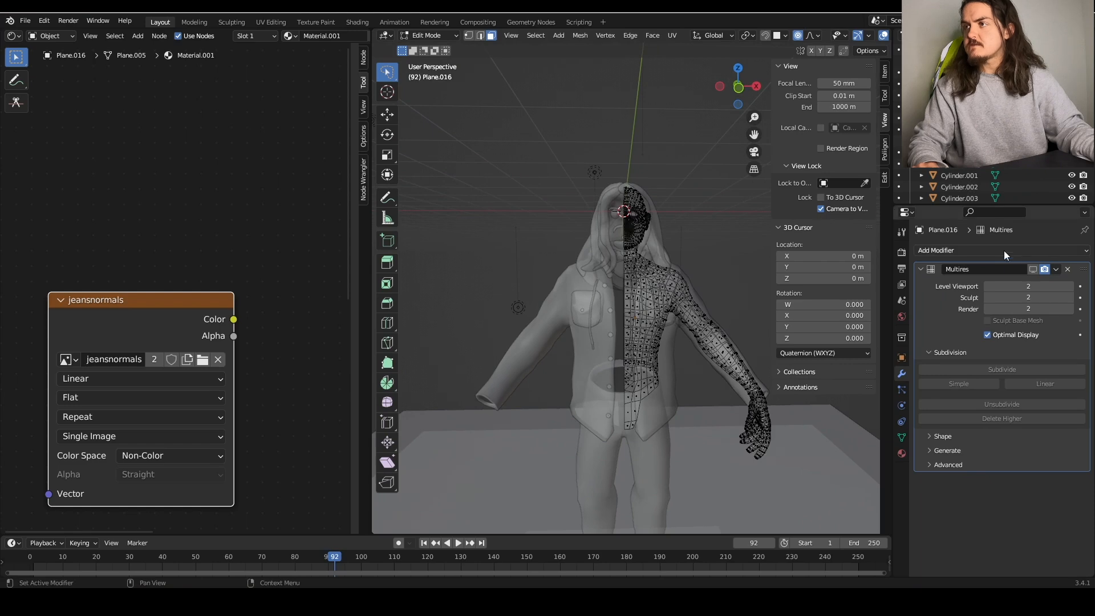
- Add a Mirror modifier on the X axis to the half body, with jeansretopo as the mirror object
left_click(1052, 249)
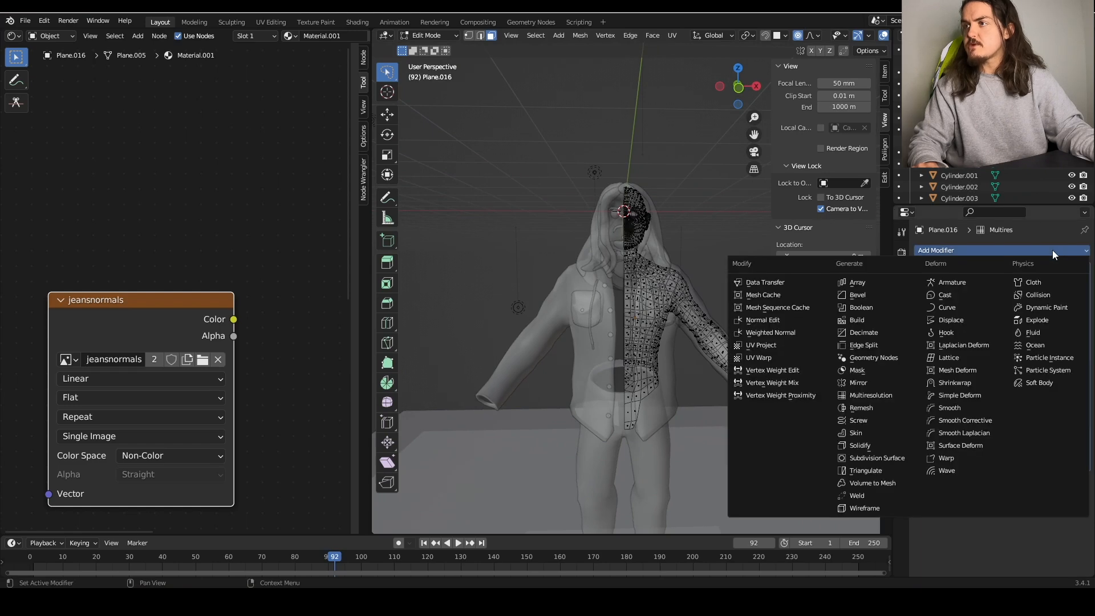
left_click(881, 377)
middle_click_drag(844, 365, 715, 256)
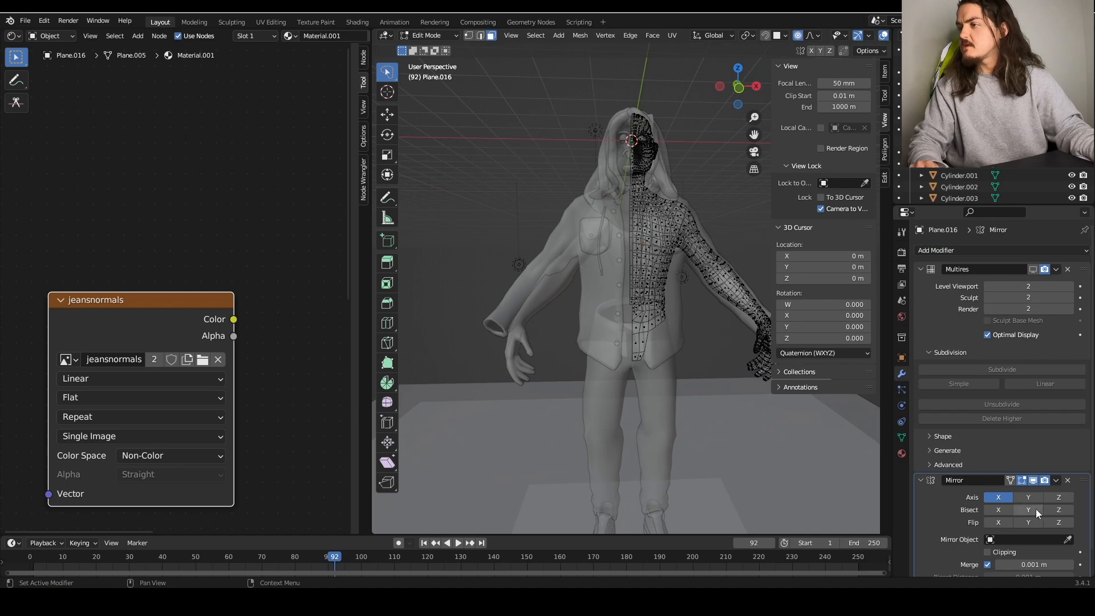
left_click(1068, 540)
left_click(664, 387)
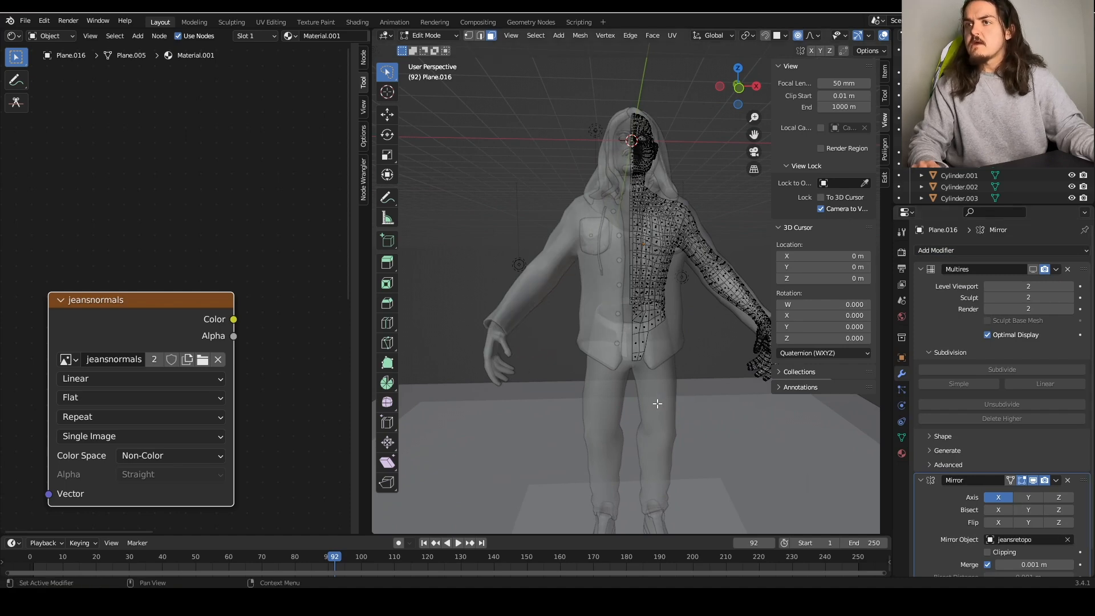
- Mark the edge loop around the body's shoulder as a UV seam
scroll(664, 388, "up", 4)
middle_click_drag(665, 387, 650, 336)
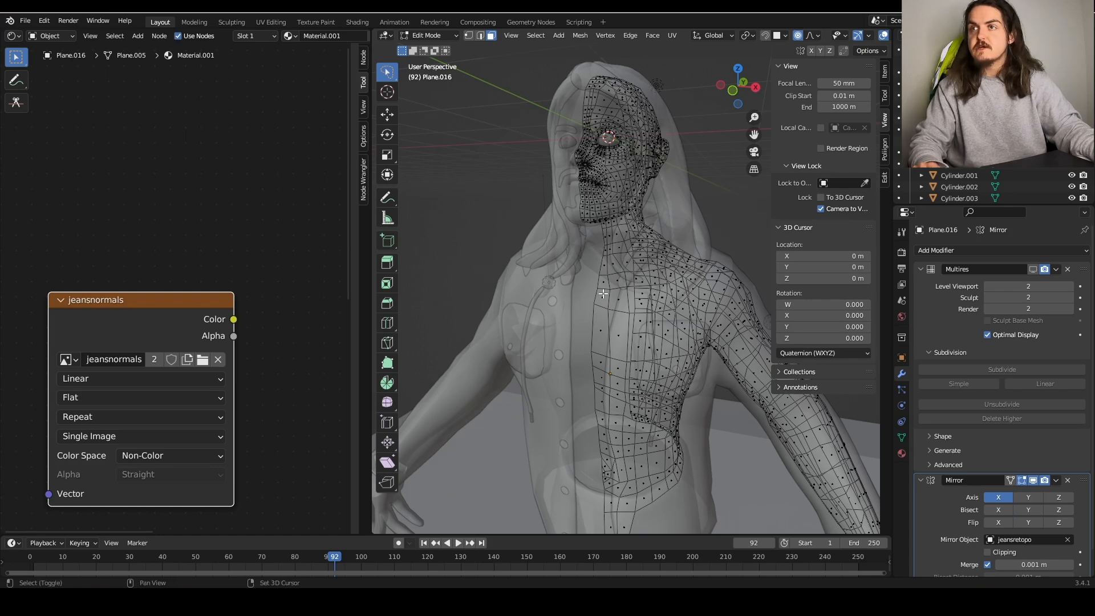
middle_click_drag(603, 294, 587, 264, "shift")
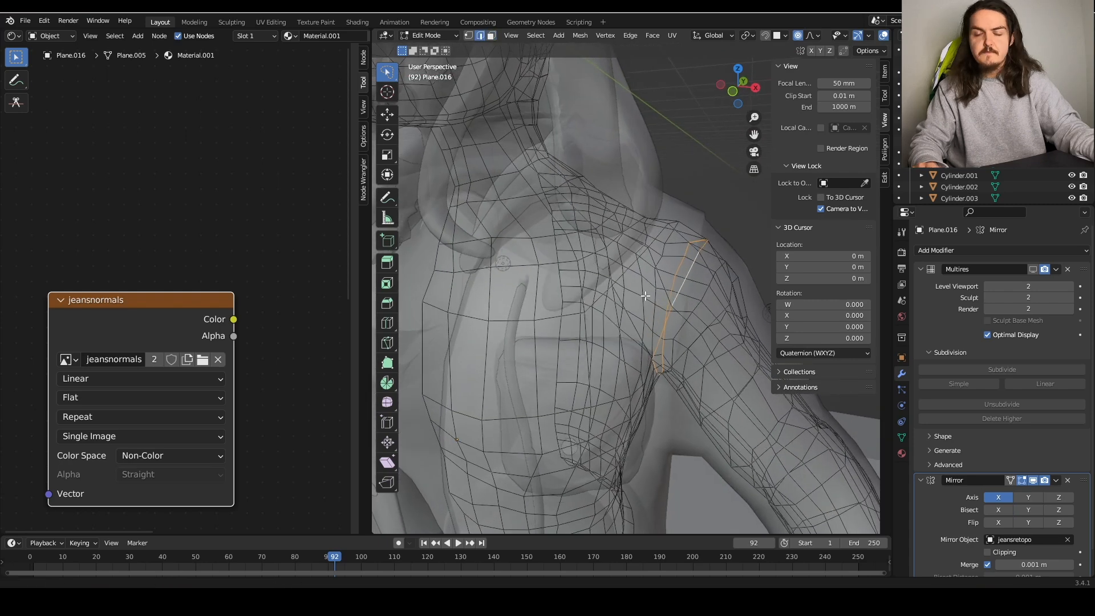
middle_click_drag(626, 292, 639, 293)
key("ctrl+e")
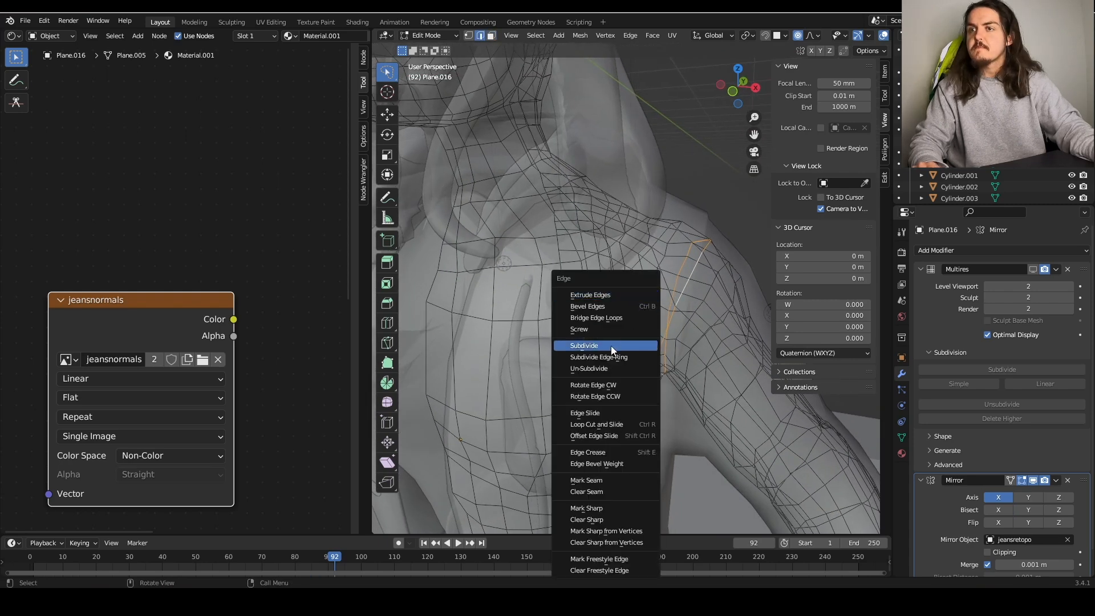
left_click(612, 482)
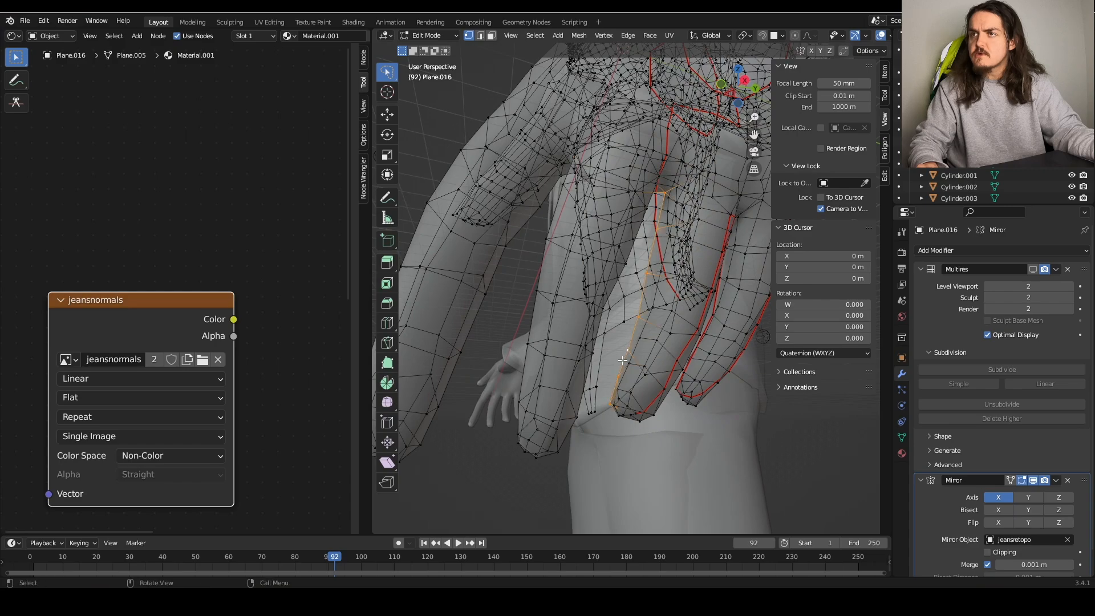
- Mark a UV seam along the selected edges on the side of the hand and finger
middle_click_drag(622, 362, 519, 435)
key("ctrl+e")
left_click(621, 320)
- Mark a UV seam from the forehead over the top and back of the head down to the neck
scroll(651, 331, "down", 3)
key("c")
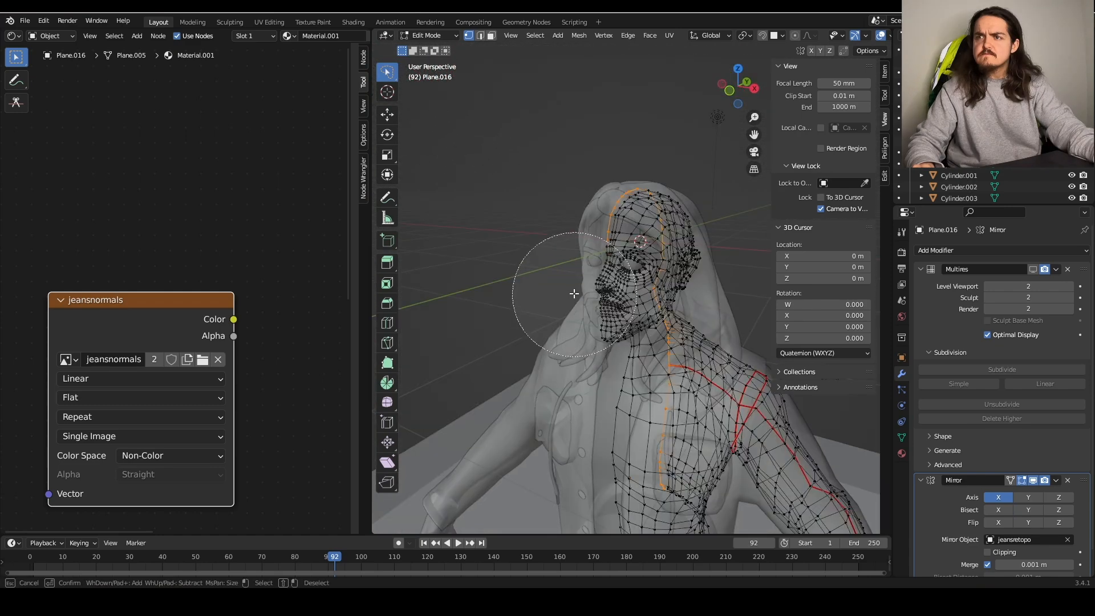
right_click(578, 255)
scroll(565, 236, "up", 4)
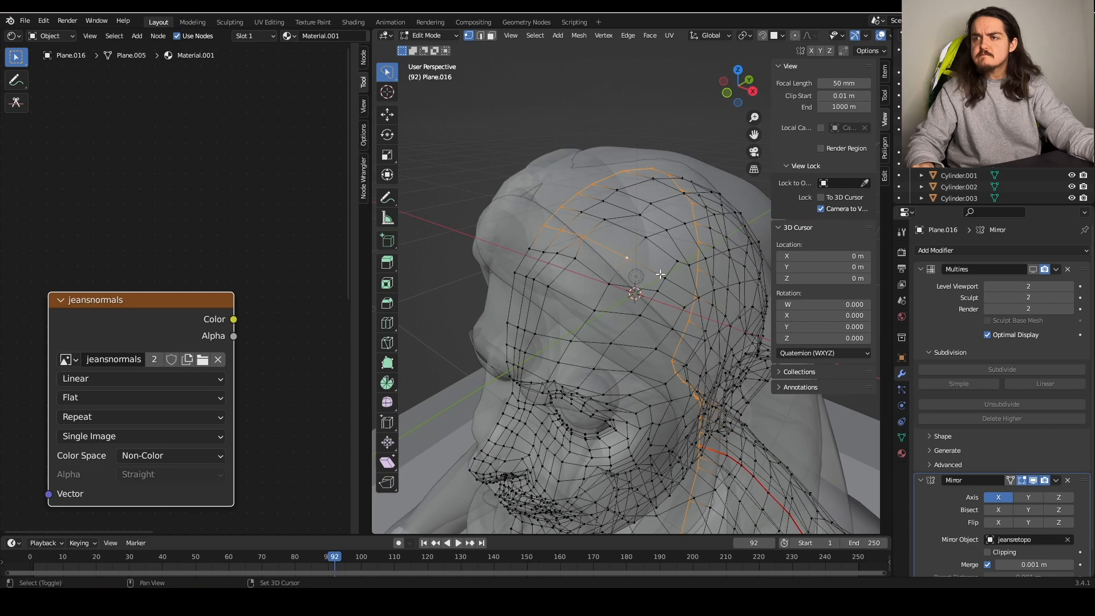
middle_click_drag(665, 275, 615, 300)
key("ctrl+e")
left_click(613, 275)
- Mark the edge loop around the base of the ear as a UV seam
scroll(615, 300, "up", 3)
key("ctrl+e")
left_click(575, 324)
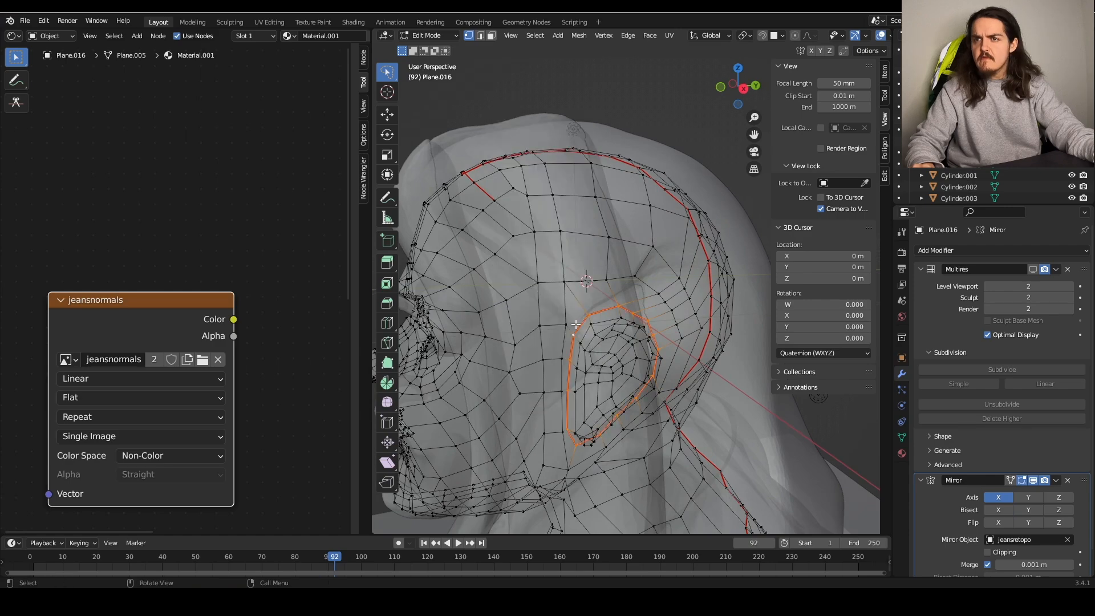
- Apply the Mirror modifier on the body and unwrap the whole mesh with the Angle Based method
left_click(1059, 269)
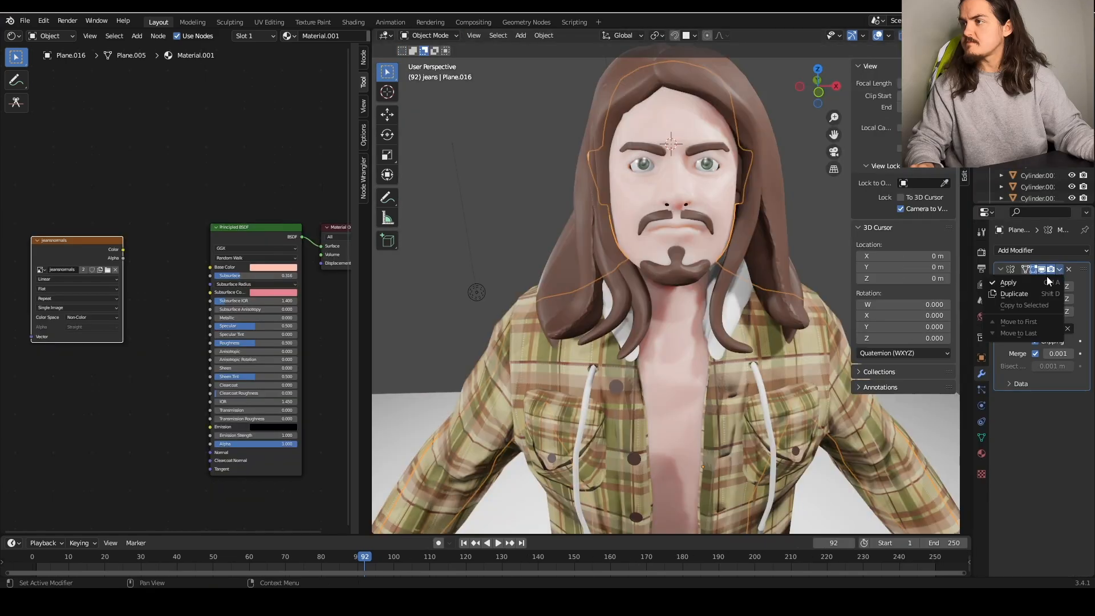
left_click(1034, 283)
key("Tab")
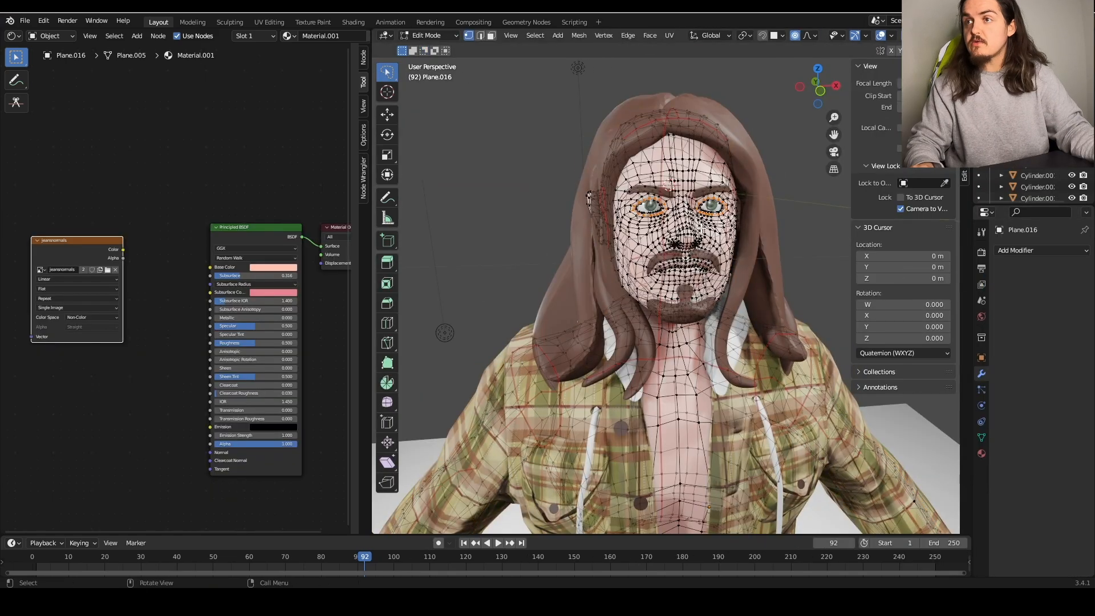
middle_click_drag(764, 204, 718, 366)
scroll(684, 447, "down", 3)
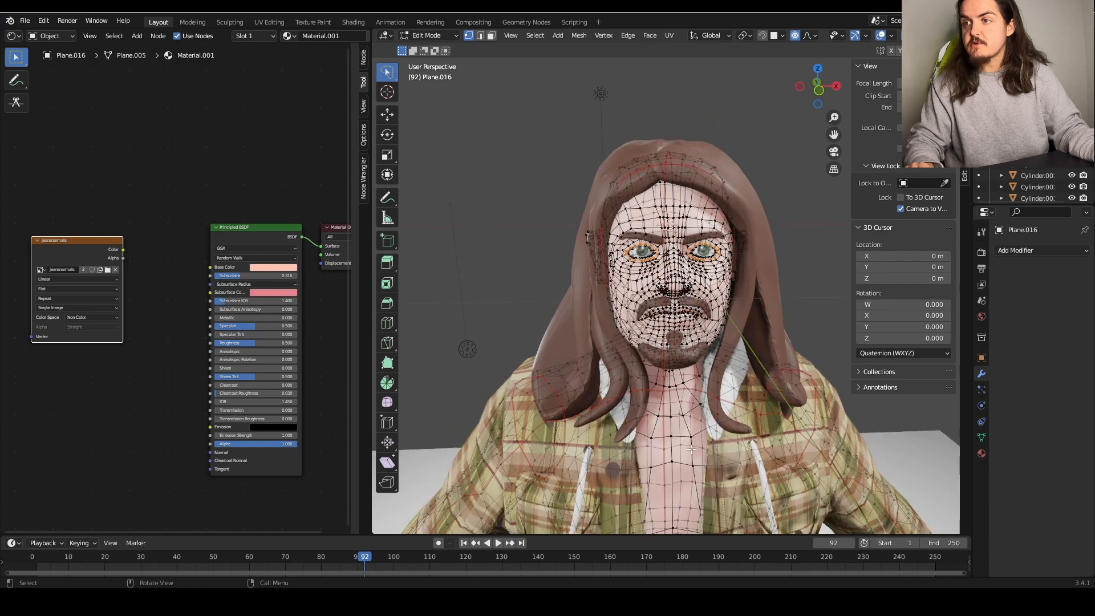
scroll(684, 447, "down", 3)
middle_click_drag(684, 447, 635, 399)
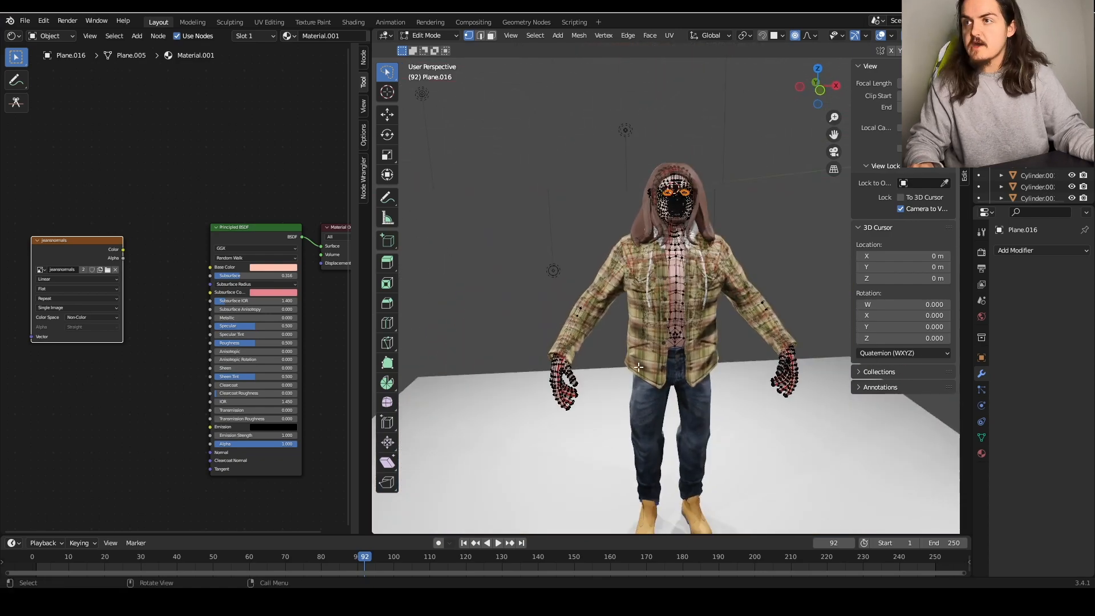
key("a")
key("u")
left_click(641, 344)
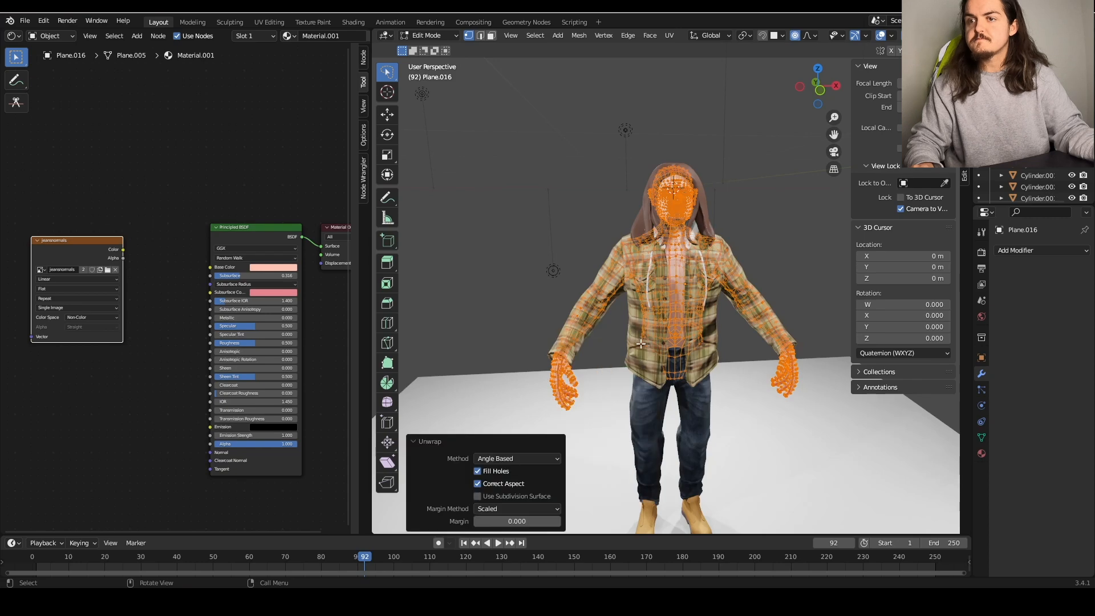
- Display the body's UV layout and move its islands into place in the UV space
key("shift+F10")
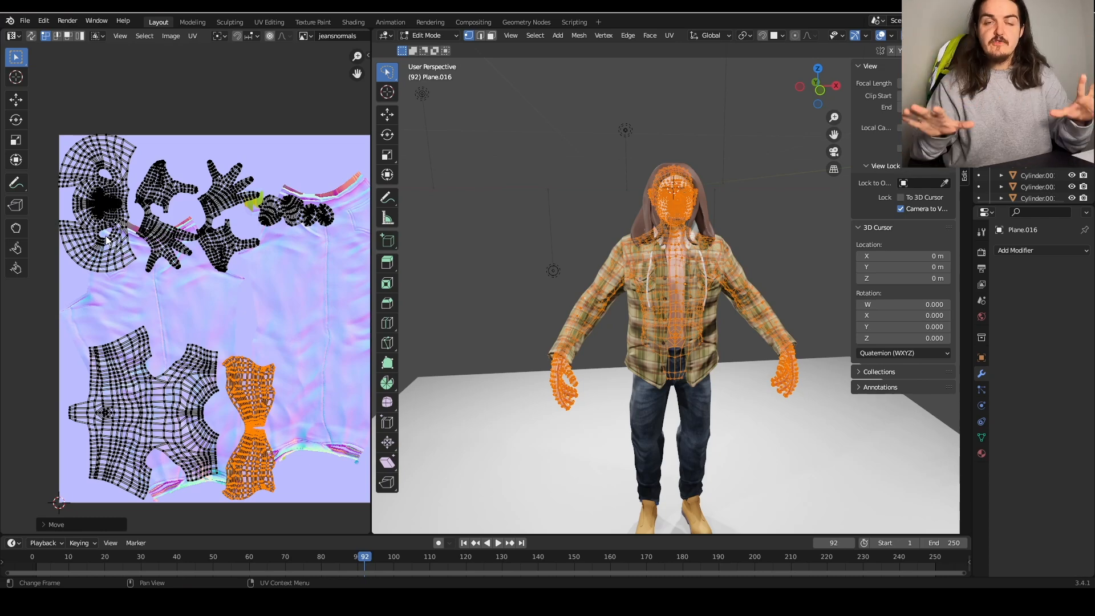
key("alt+a")
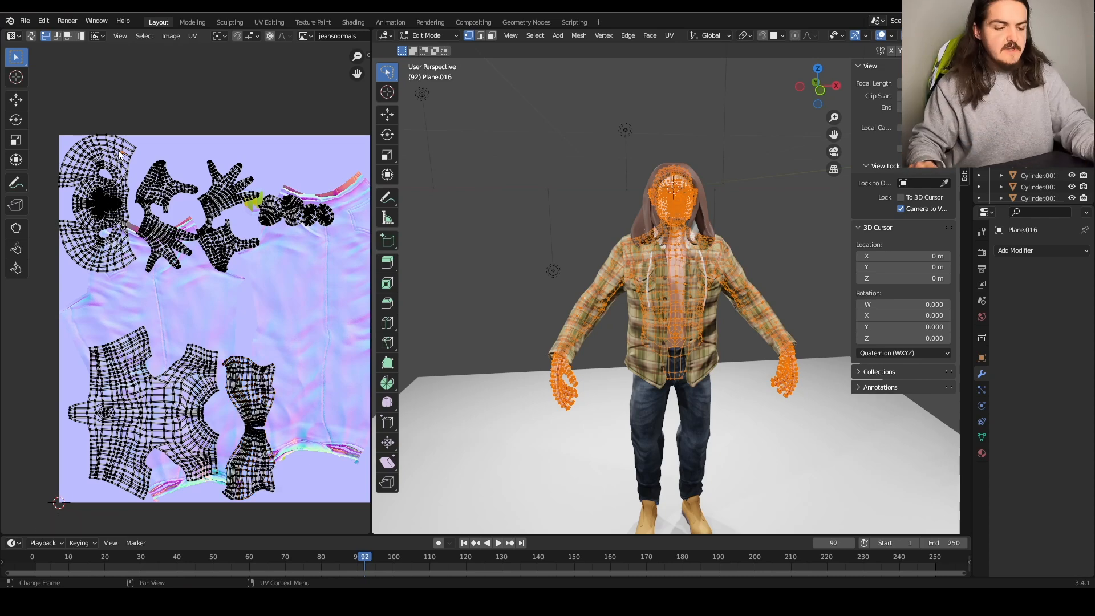
key("l")
key("g")
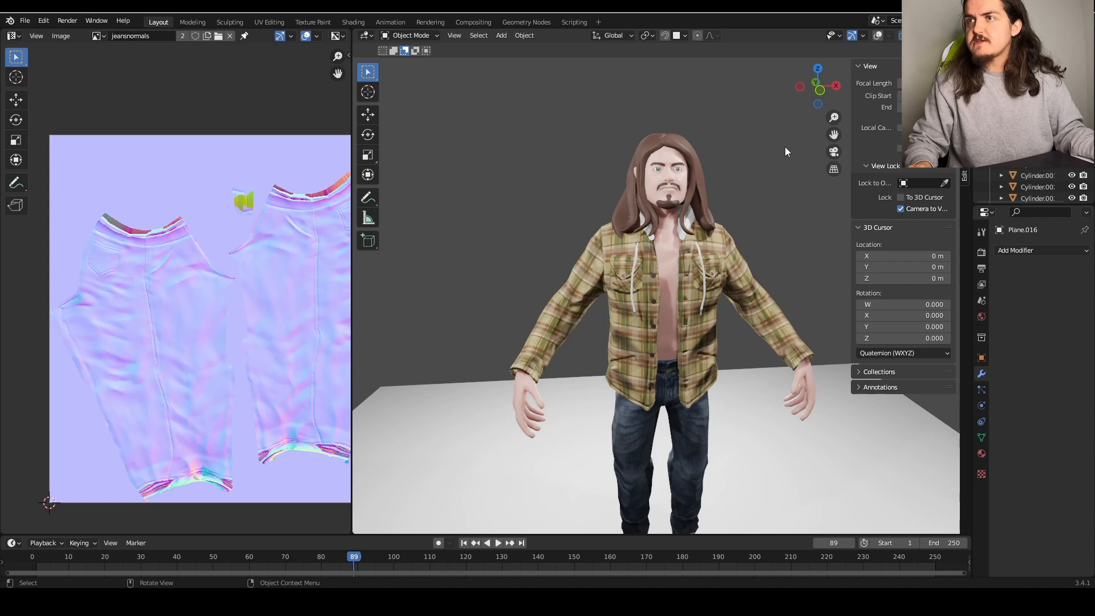
- Turn on the viewport overlays and show the body's Material.001 settings
scroll(784, 150, "up", 3)
key("Left")
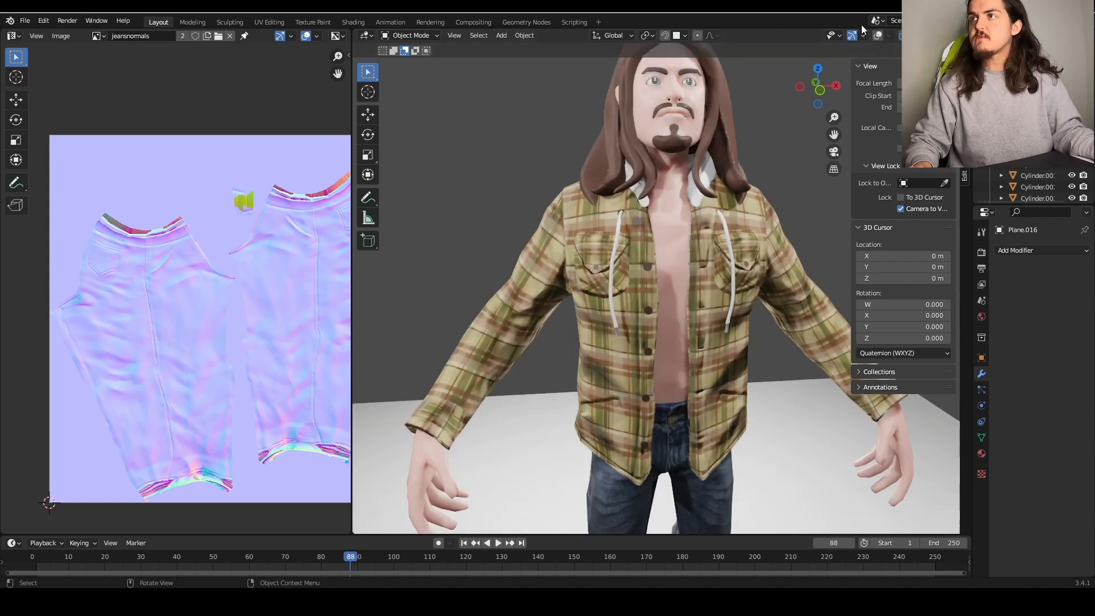
left_click(877, 35)
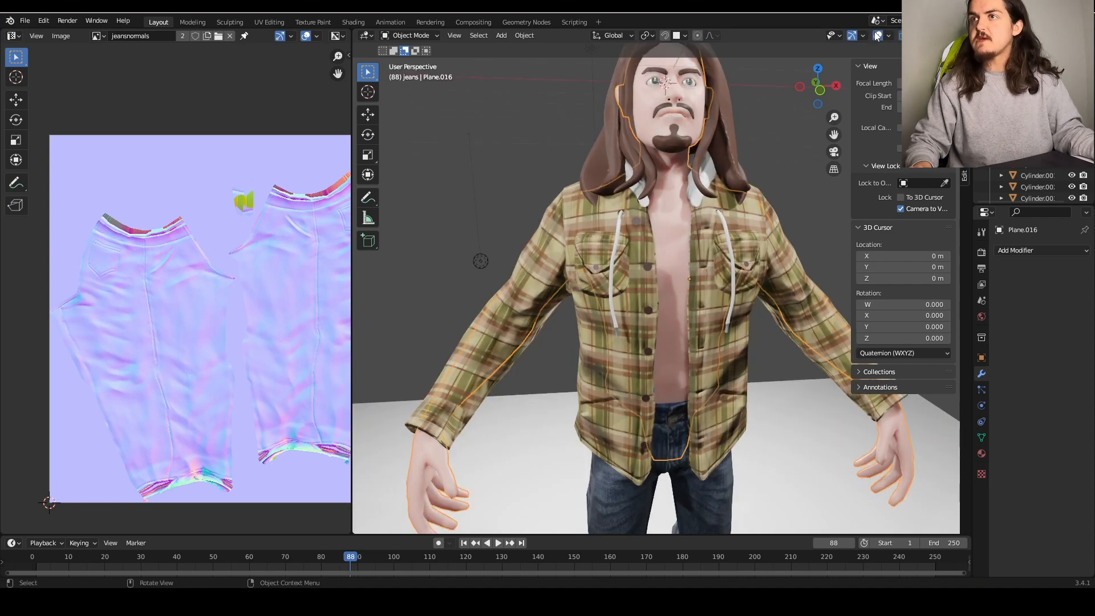
left_click(981, 454)
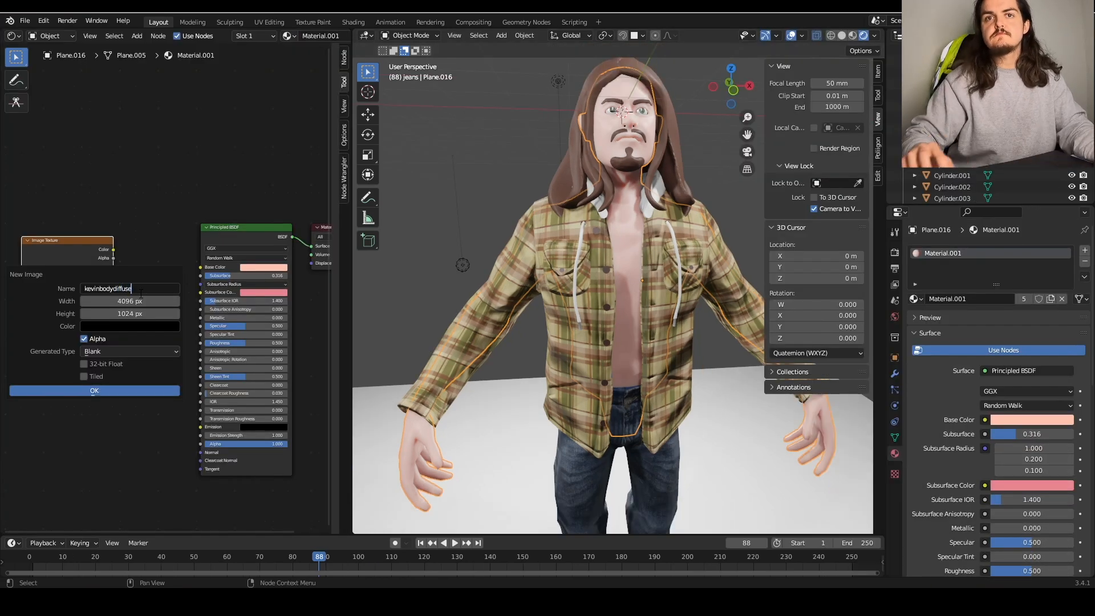
- Create a 4096 by 4096 px texture image named kevinbodydiffuse, filled with tan (hue 0.067, saturation 0.292, value 0.651)
left_click(125, 313)
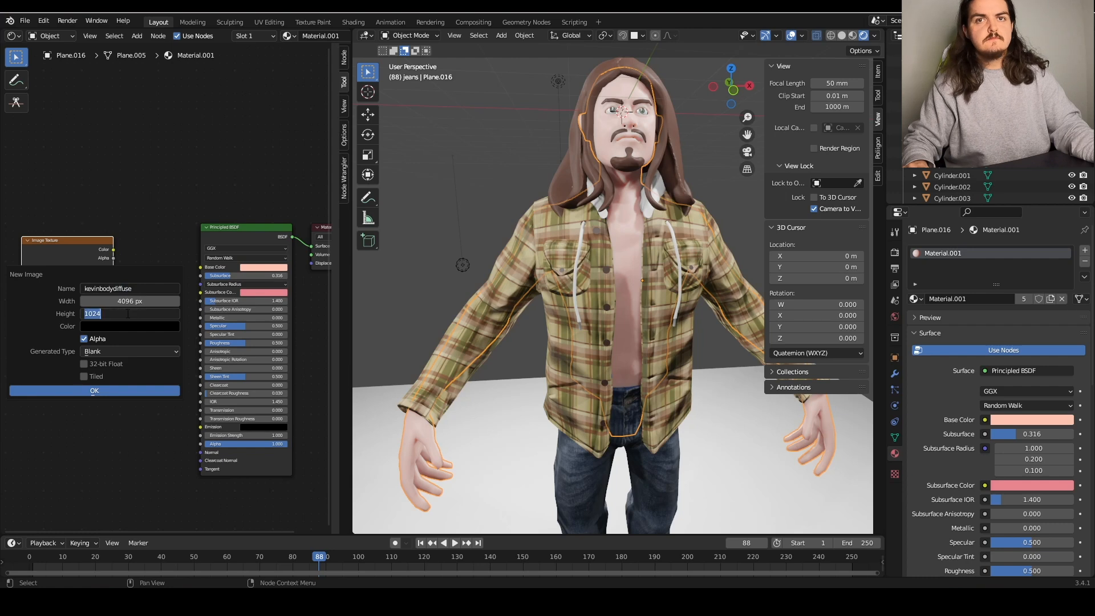
type("4096")
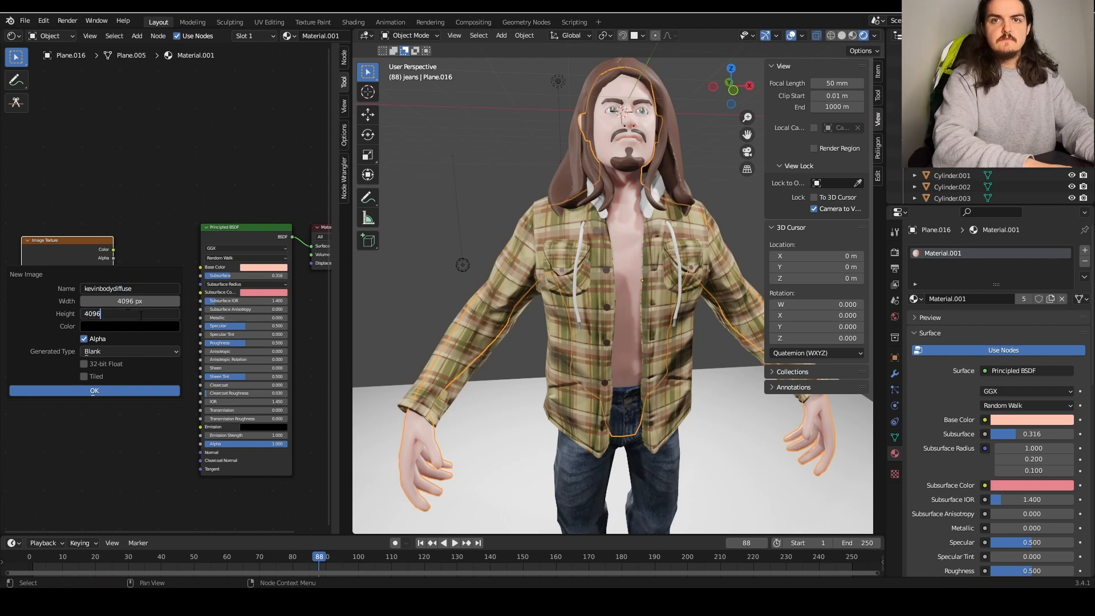
key("Return")
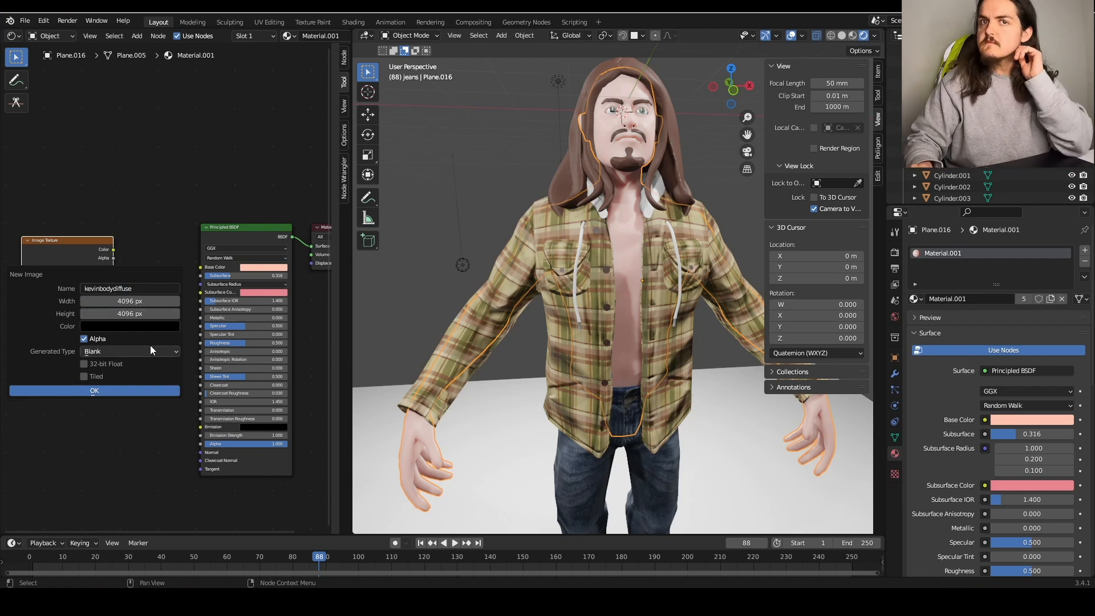
left_click(146, 328)
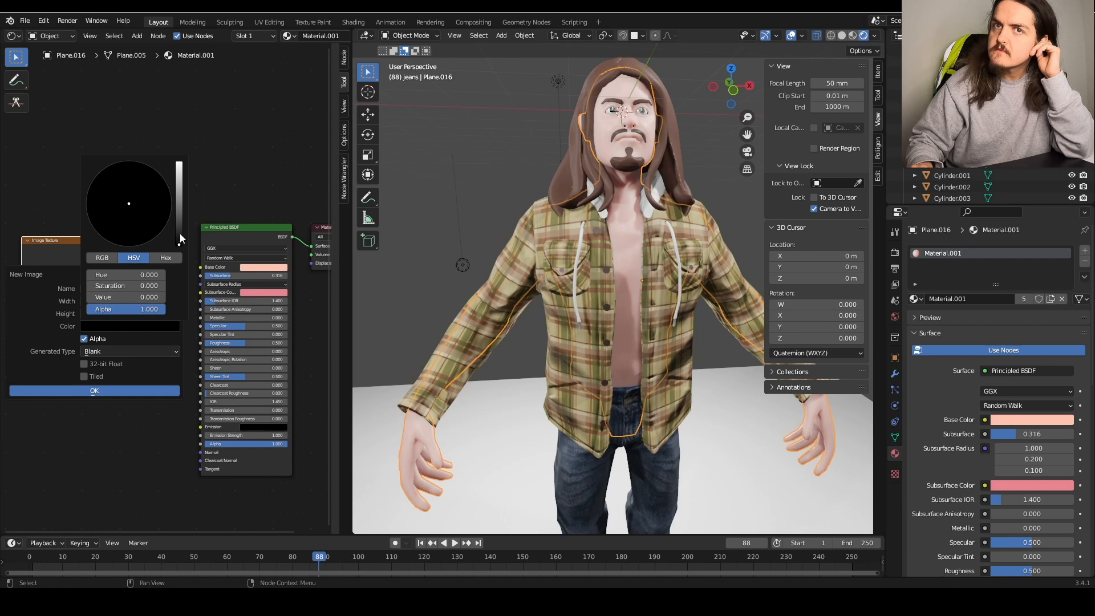
mouse_move(179, 228)
left_mouse_down()
mouse_move(179, 187)
mouse_move(125, 214)
left_mouse_up()
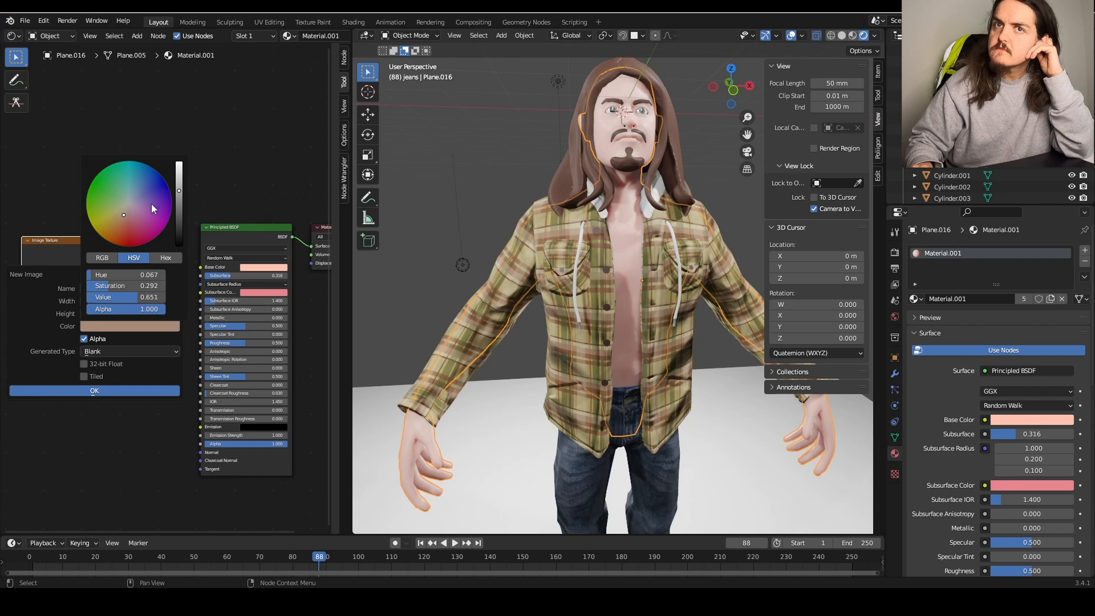
left_click(94, 390)
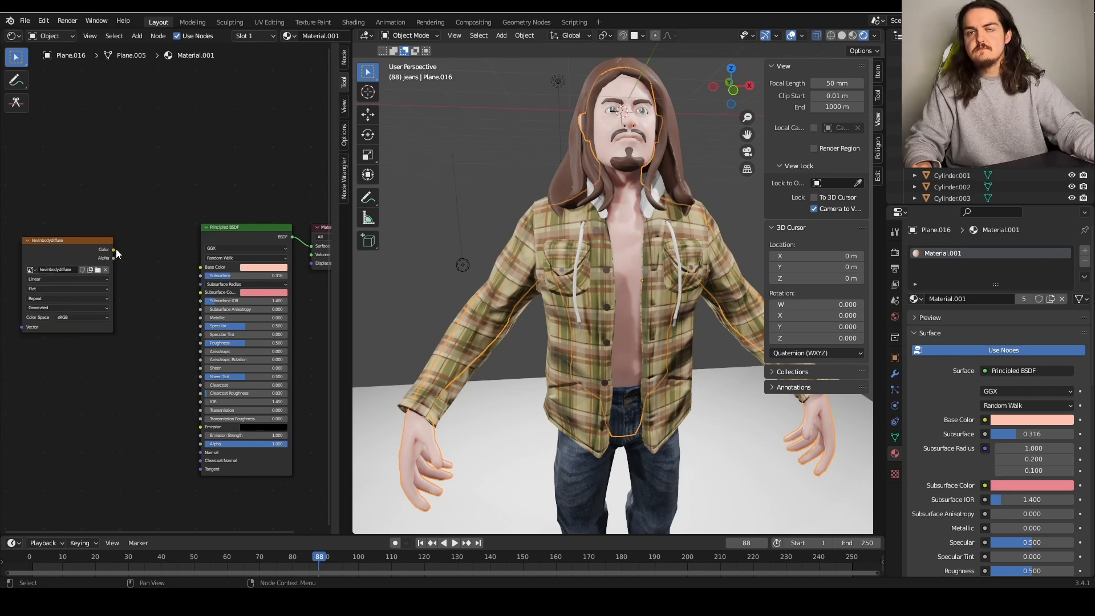
- Connect the kevinbodydiffuse texture's colour output to the shader's Base Color and move the texture node closer to it
left_click_drag(113, 249, 202, 267)
left_click_drag(87, 237, 122, 217)
left_click_drag(122, 217, 115, 222)
- Set the origin of the body object using the Set Origin operation
left_click(516, 35)
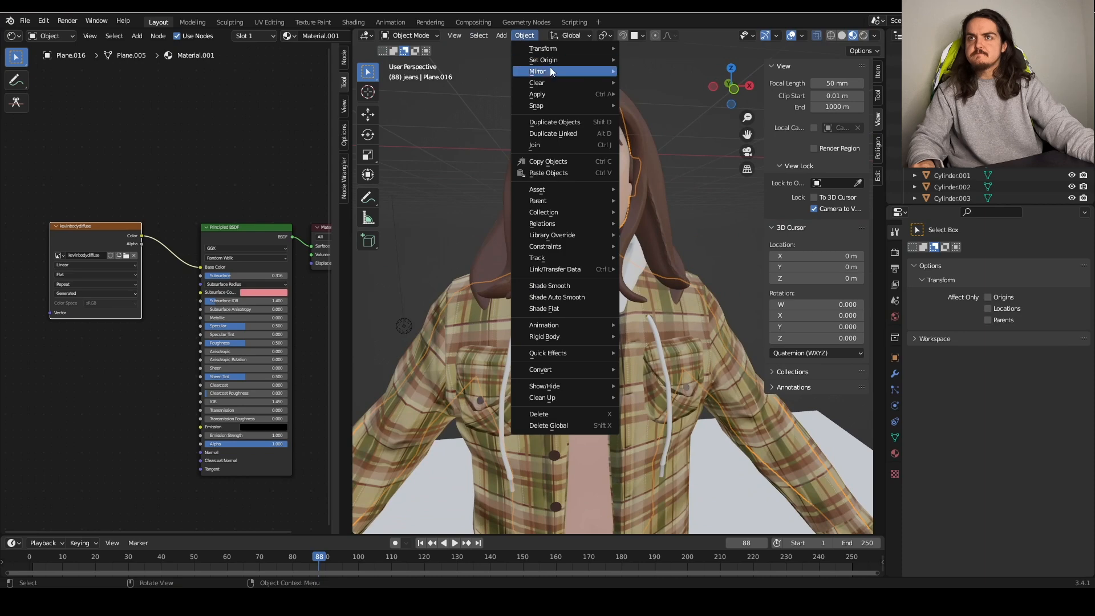
mouse_move(558, 60)
left_click(650, 74)
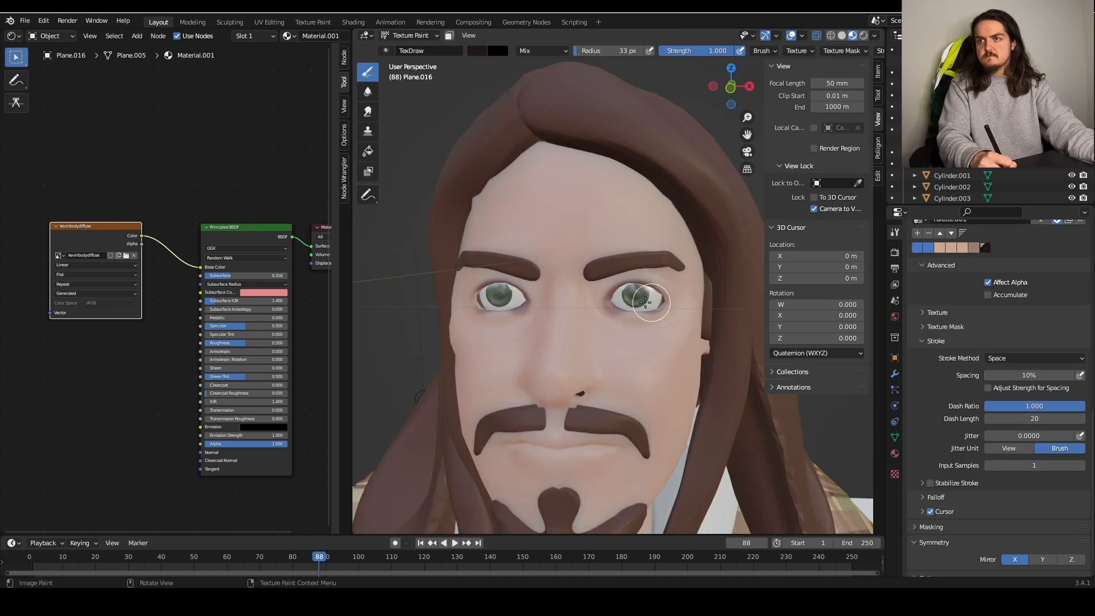
- Paint dark shading around the eyes with the TexDraw brush in Texture Paint mode, mirrored across X
mouse_move(644, 302)
left_mouse_down()
mouse_move(670, 302)
mouse_move(629, 302)
left_mouse_up()
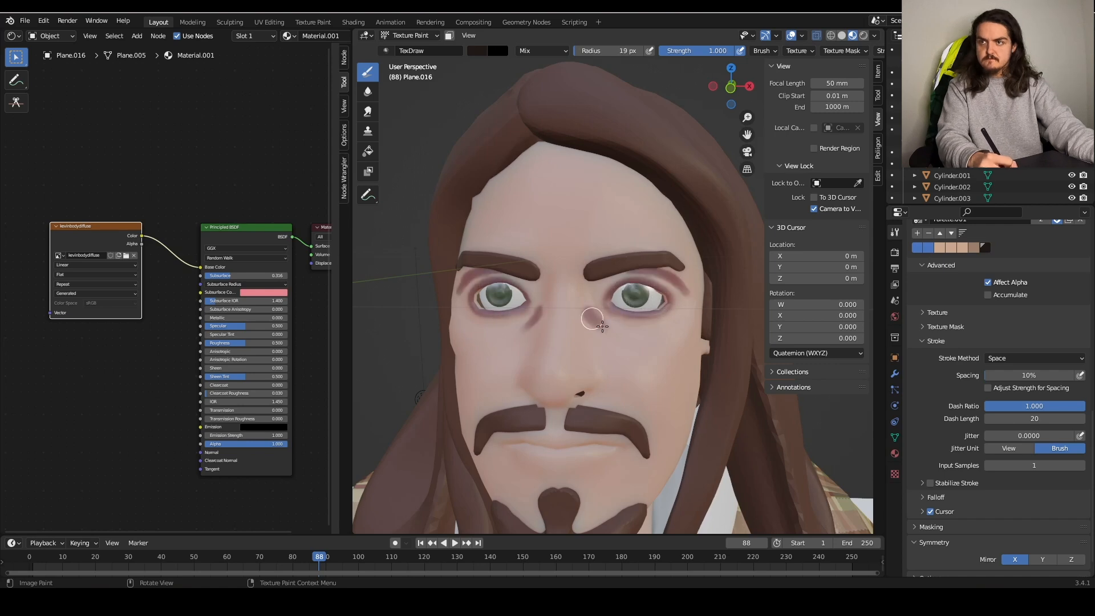
- Paint dark shading beside the nose, on the nostril and on the cheek, and trim the forehead shading with skin colour
left_click_drag(591, 314, 600, 334)
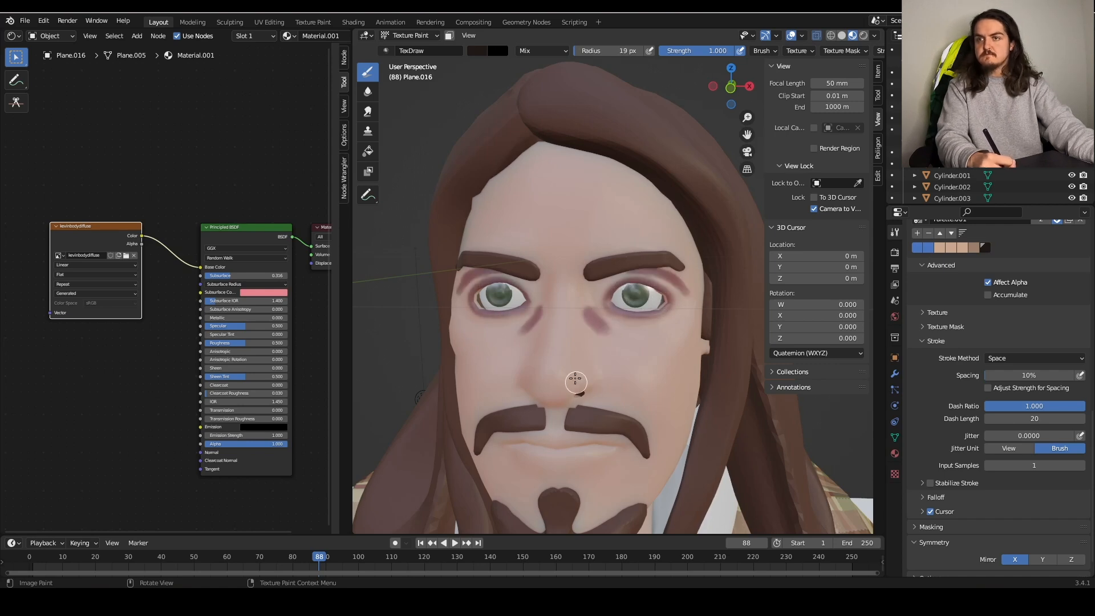
left_click_drag(574, 381, 573, 378)
middle_click_drag(581, 447, 596, 317)
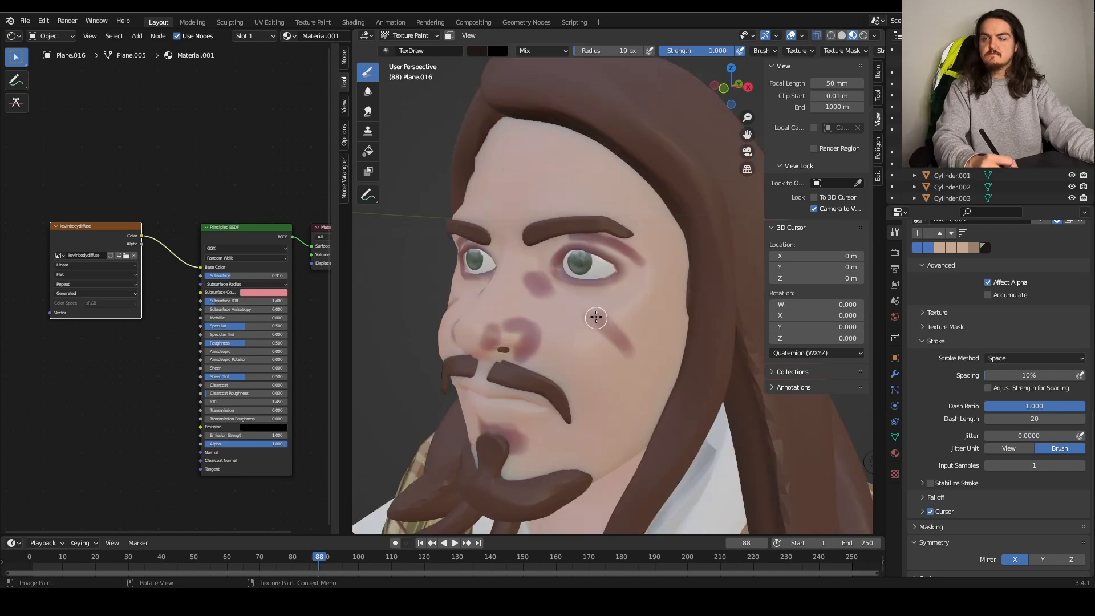
left_click_drag(596, 318, 610, 326)
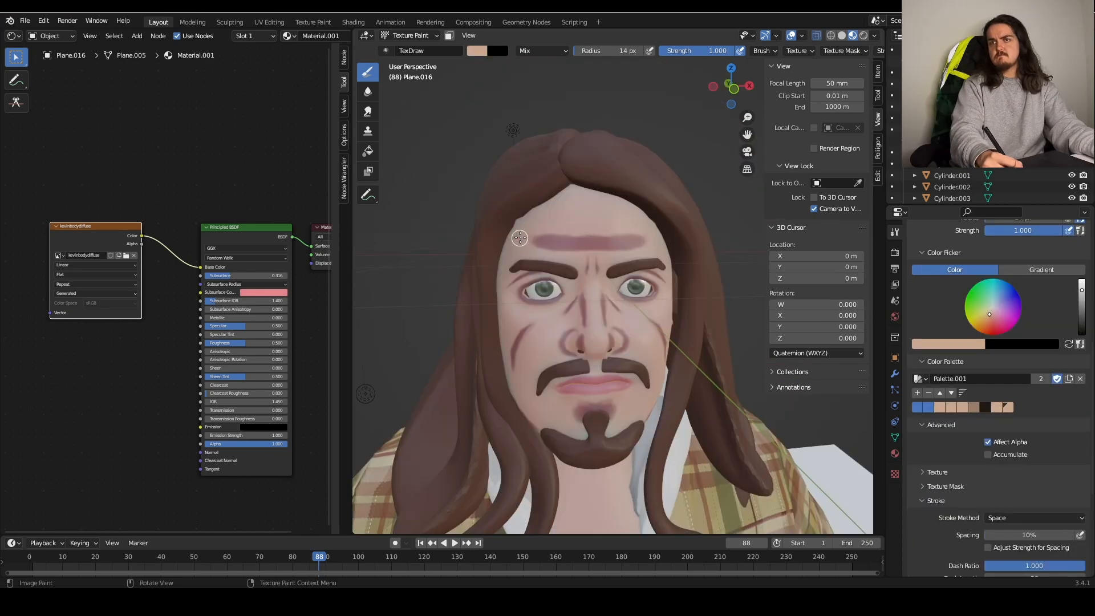
mouse_move(519, 238)
left_mouse_down()
mouse_move(638, 231)
mouse_move(526, 235)
left_mouse_up()
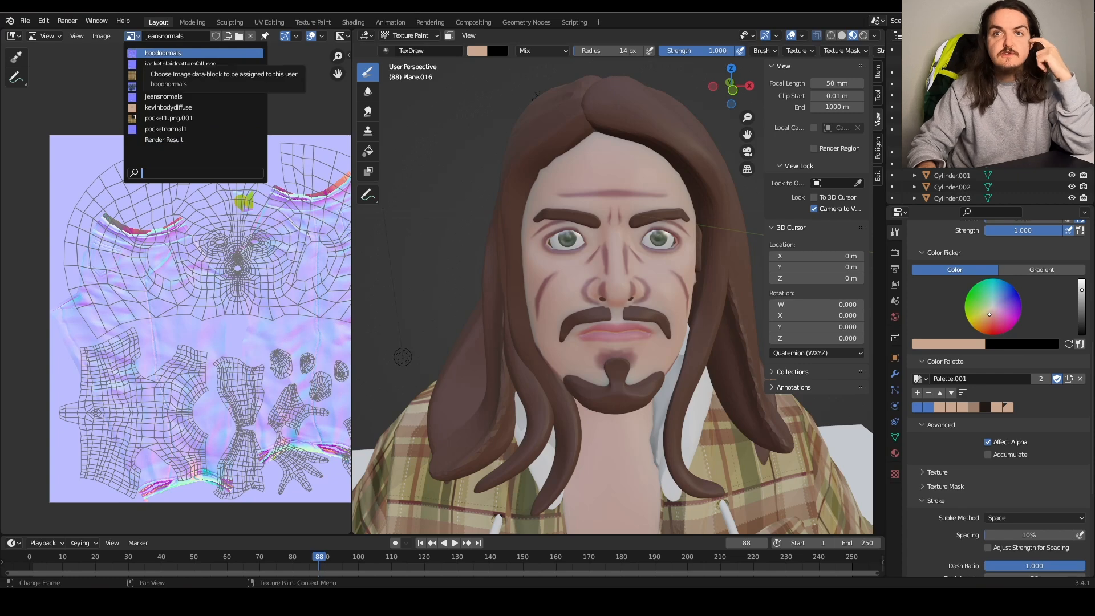
- Display the kevinbodydiffuse texture in the image editor
left_click(168, 107)
left_click(47, 24)
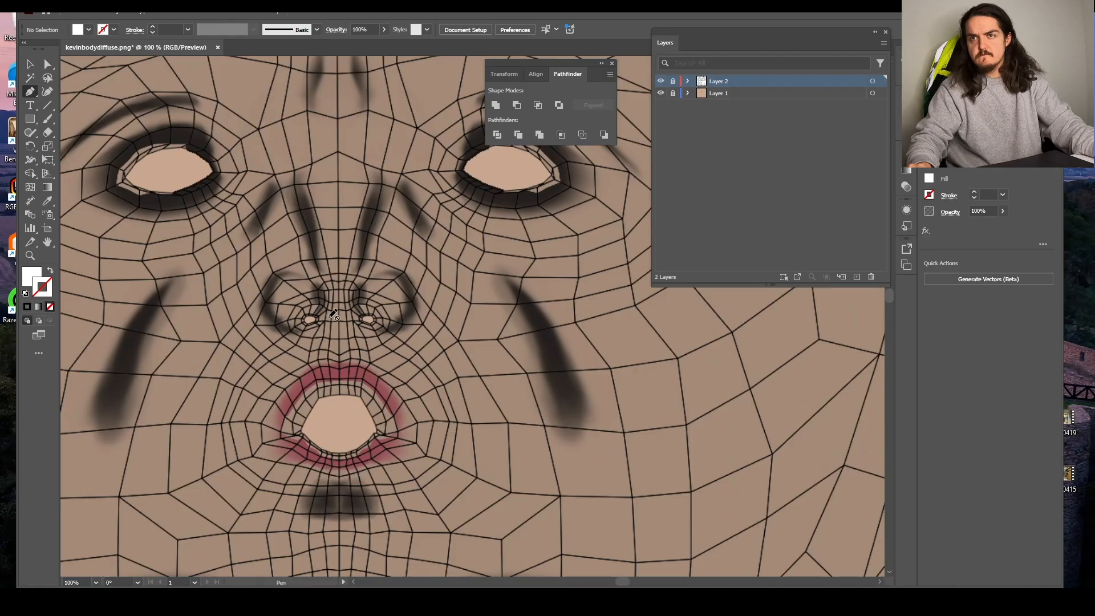
- Switch to Adobe Illustrator and thicken the stroke of the curved crease around the nostril's outer wing
scroll(333, 264, "up", 2, "alt")
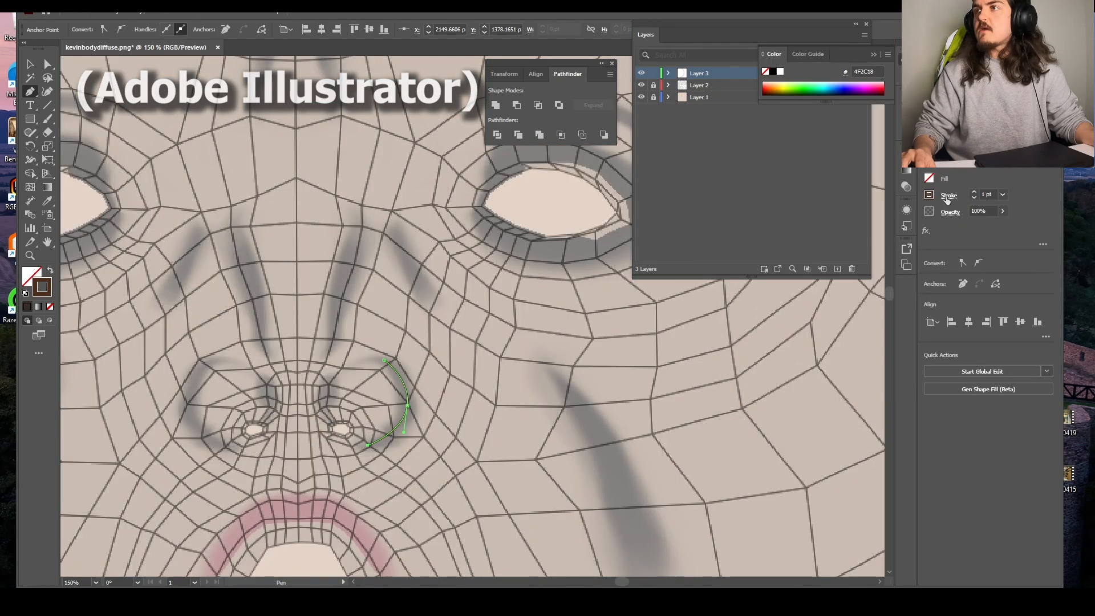
left_click(973, 192)
left_click(974, 191)
left_click(973, 191)
left_click(974, 191)
left_click(973, 191)
- Draw a curved crease along the cheek shading with a tapered width profile and a 14 pt stroke
left_click_drag(555, 376, 503, 322)
left_click(502, 320)
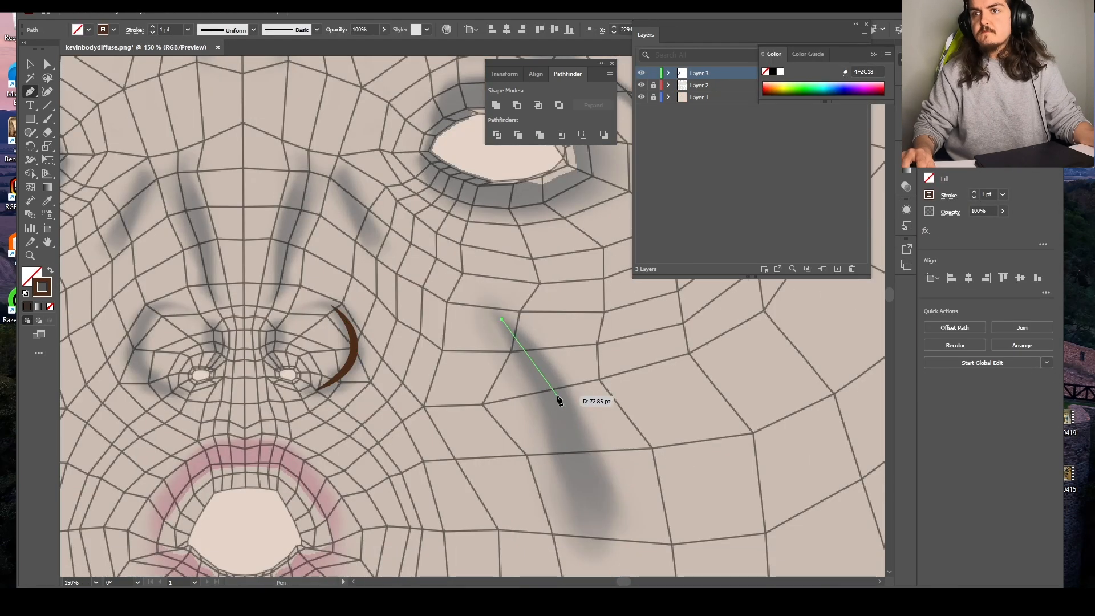
left_click_drag(557, 396, 574, 436)
left_click(593, 506)
key("shift+w")
key("1")
scroll(974, 194, "up", 13)
scroll(491, 290, "down", 3, "alt")
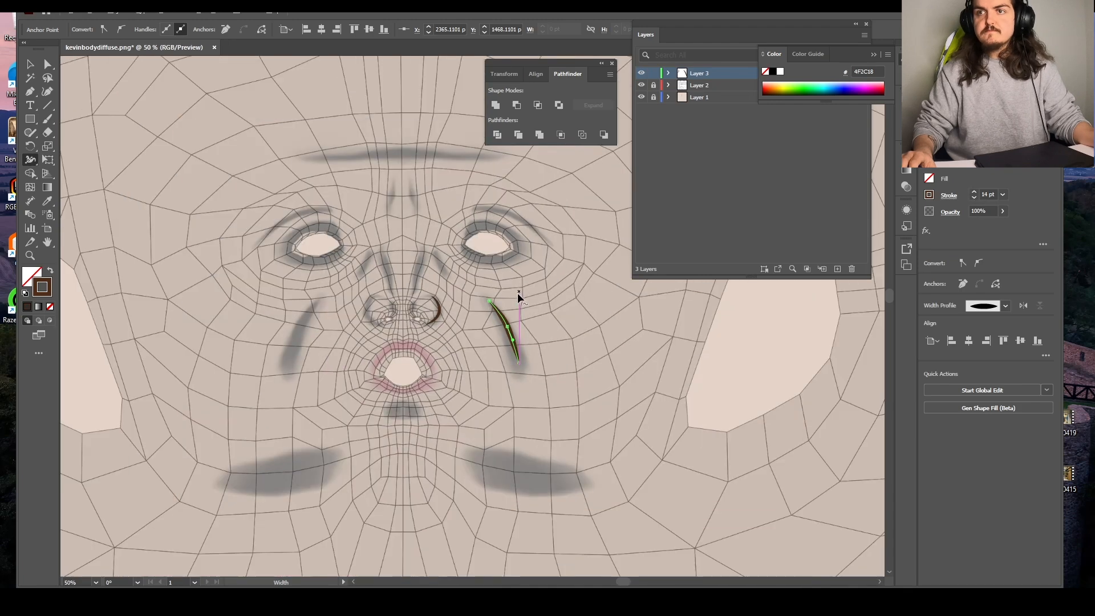
- Draw a curved line through the dark shading below the mouth's corner, tapering its ends and thickening its stroke
scroll(473, 292, "up", 2, "alt")
scroll(387, 448, "down", 4)
key("p")
left_click(684, 469)
left_click_drag(482, 447, 398, 415)
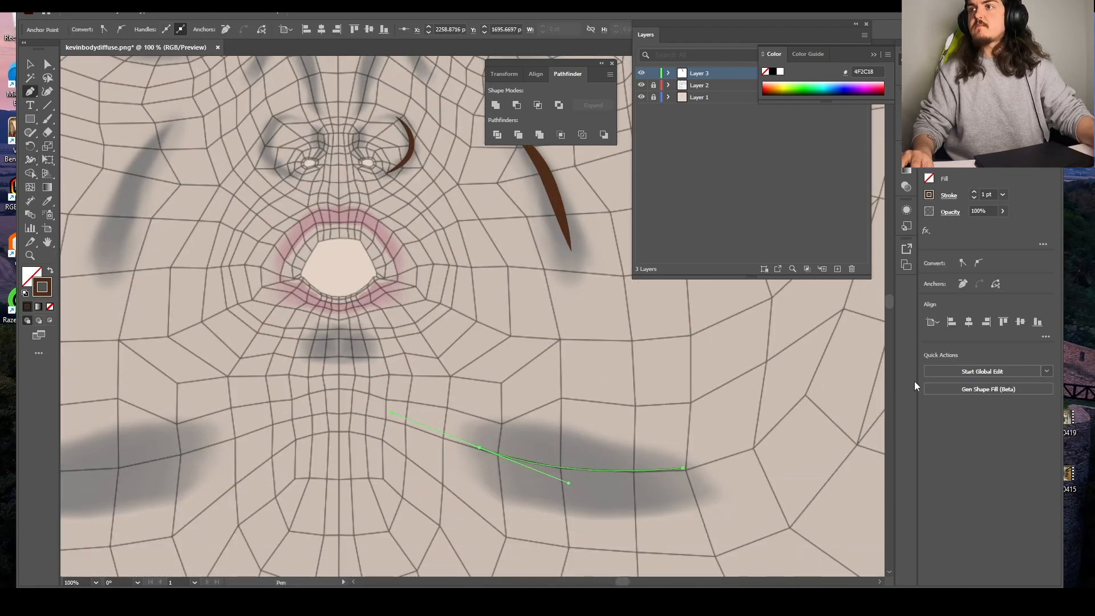
key("shift+w")
key("1")
scroll(978, 195, "up", 15)
- Draw a short curve along the inner nostril shading and give it a thicker stroke with tapered ends
scroll(607, 356, "down", 2, "alt")
scroll(484, 239, "up", 5, "alt")
key("p")
left_click(476, 259)
left_click_drag(466, 319, 436, 344)
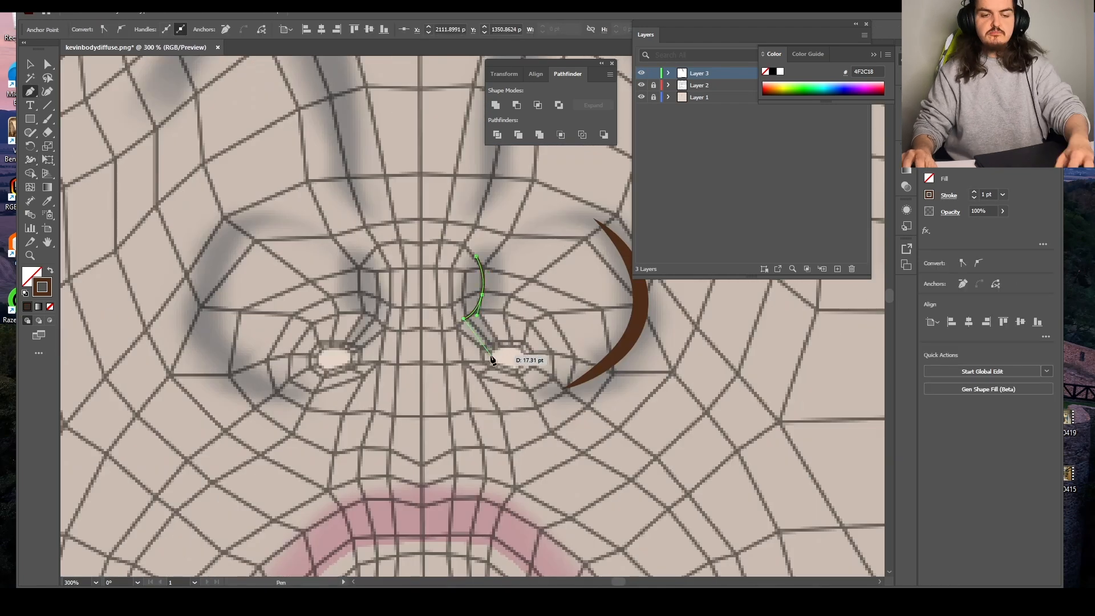
key("shift+w")
key("1")
scroll(978, 195, "up", 5)
- Draw a crease down the side of the nose bridge and apply a tapered width profile
scroll(464, 443, "down", 3, "alt")
scroll(490, 324, "up", 2, "alt")
left_click(491, 227)
left_click_drag(475, 292, 460, 343)
left_click(457, 379)
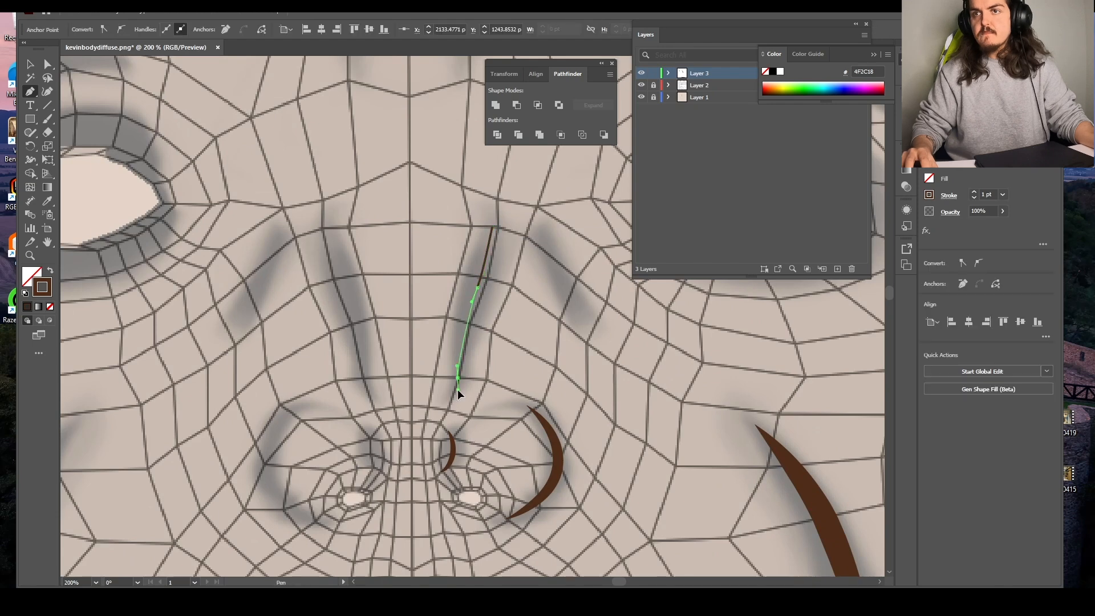
key("shift+w")
left_click(1005, 307)
left_click(970, 334)
- Draw a tapered crease over the shading between the nose bridge and the inner eye, and thicken its stroke
key("p")
left_click(541, 232)
left_click_drag(587, 322, 625, 355)
key("shift+w")
key("1")
scroll(976, 193, "up", 4)
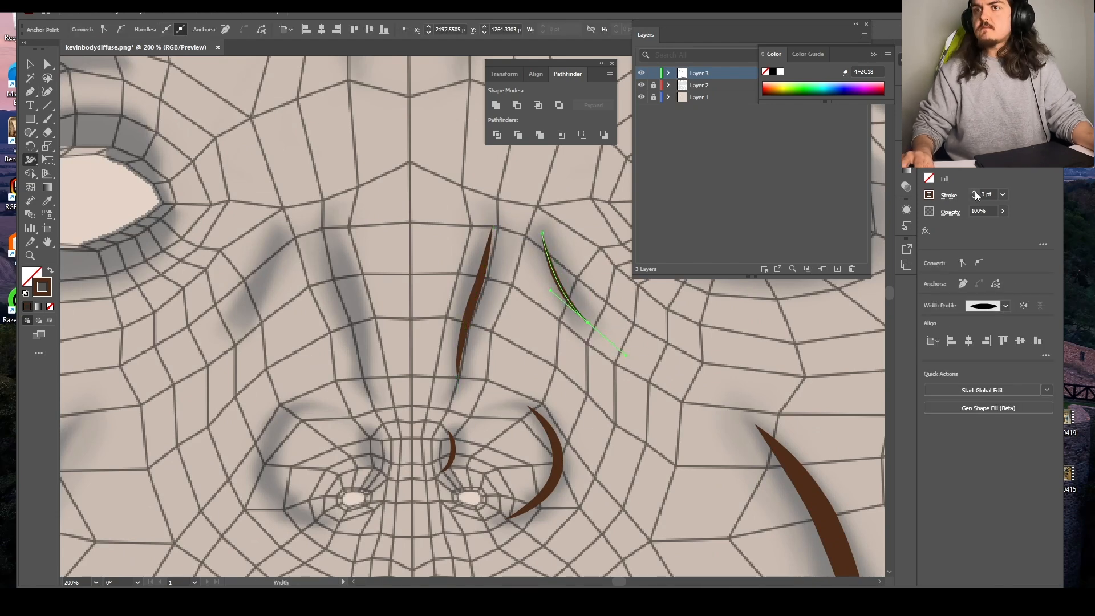
- Draw a tapered crease arching above the eye along the upper lid shading, and thicken its stroke
scroll(607, 342, "down", 3, "alt")
left_click_drag(829, 283, 825, 317)
scroll(828, 305, "up", 2, "alt")
key("p")
left_click(380, 296)
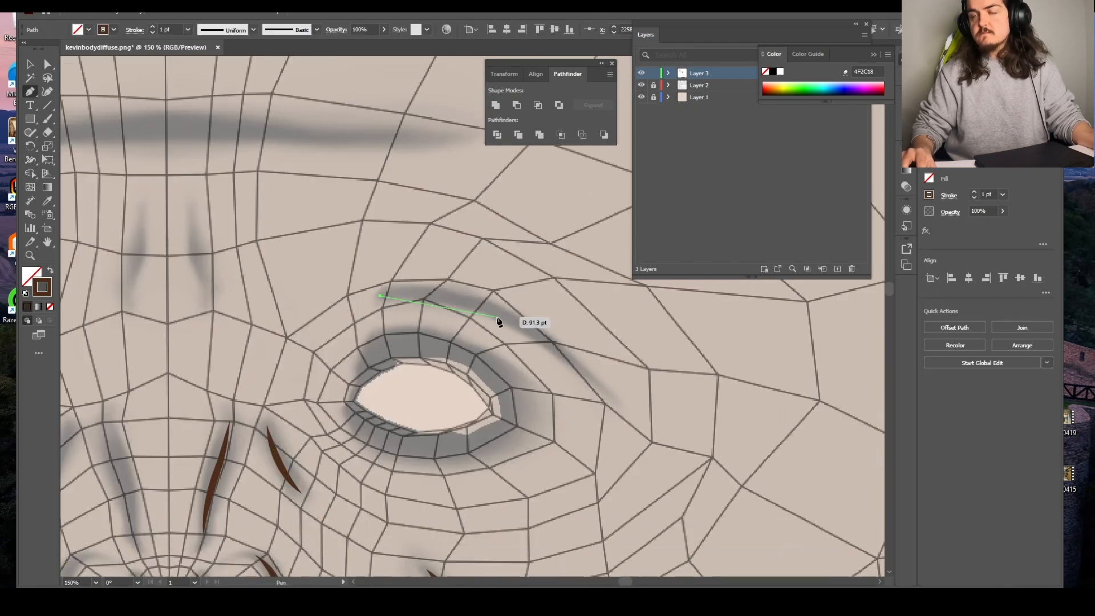
left_click(603, 405)
key("ctrl+z")
left_click_drag(604, 404, 691, 538)
key("shift+w")
key("1")
scroll(977, 193, "up", 4)
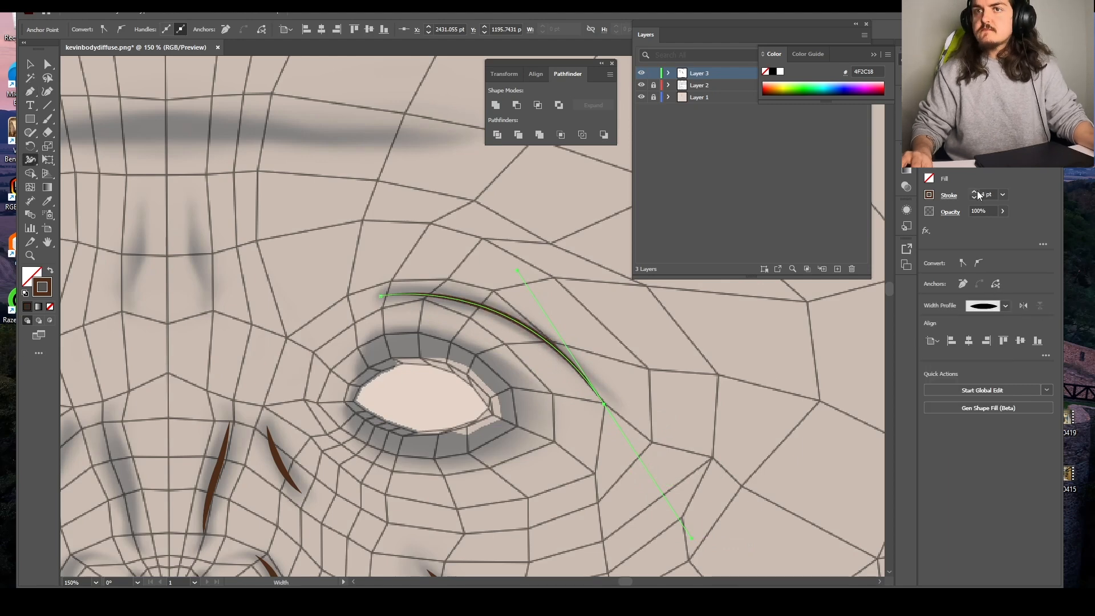
- Trace the upper edge of the eye opening with a curved line, tapering its ends and thickening its stroke
scroll(367, 431, "up", 1, "alt")
key("p")
left_click(329, 393)
left_click_drag(392, 339, 441, 331)
left_click_drag(525, 382, 565, 430)
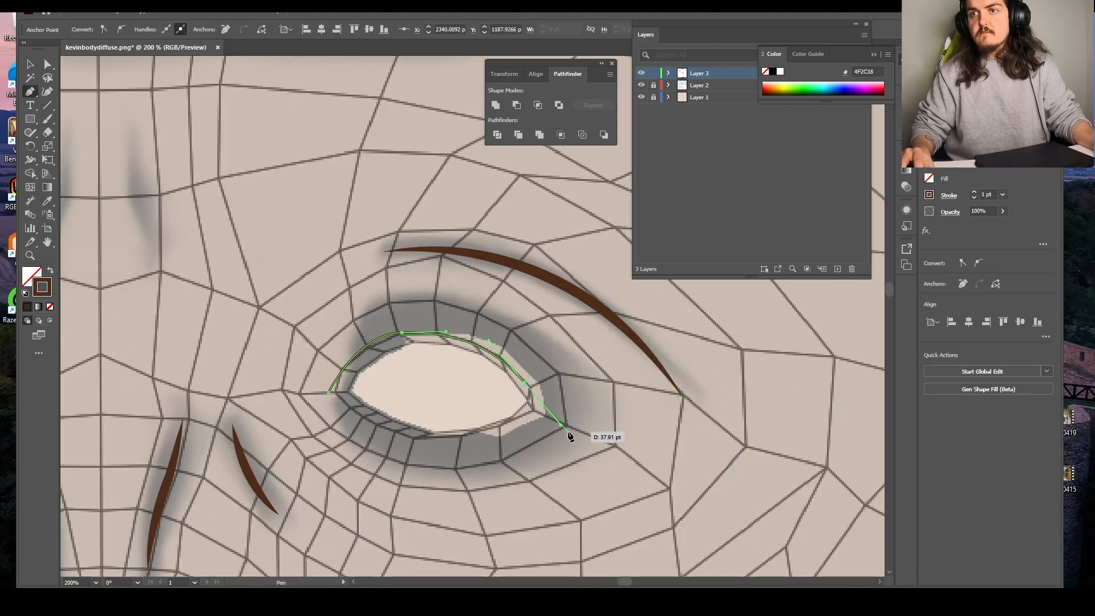
left_click(561, 425)
key("shift+w")
key("1")
scroll(977, 193, "up", 3)
- Trace the lower edge of the eye opening with a tapered 5 pt line
key("p")
left_click(550, 419)
left_click_drag(411, 442, 353, 429)
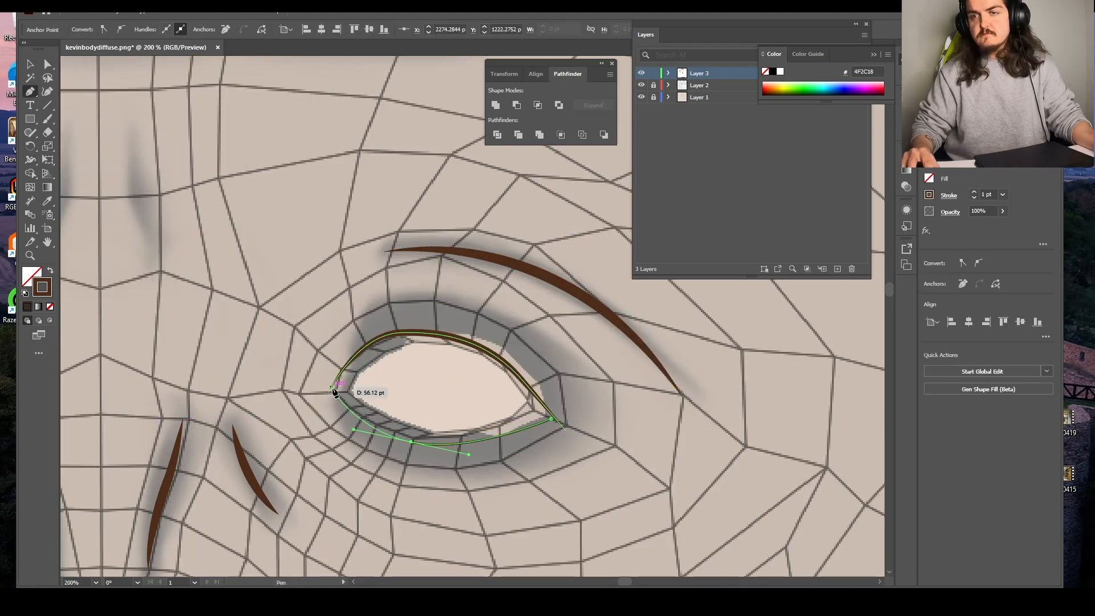
left_click(337, 387)
key("shift+w")
key("1")
scroll(975, 191, "up", 3)
scroll(976, 192, "up", 1)
scroll(536, 417, "down", 2, "alt")
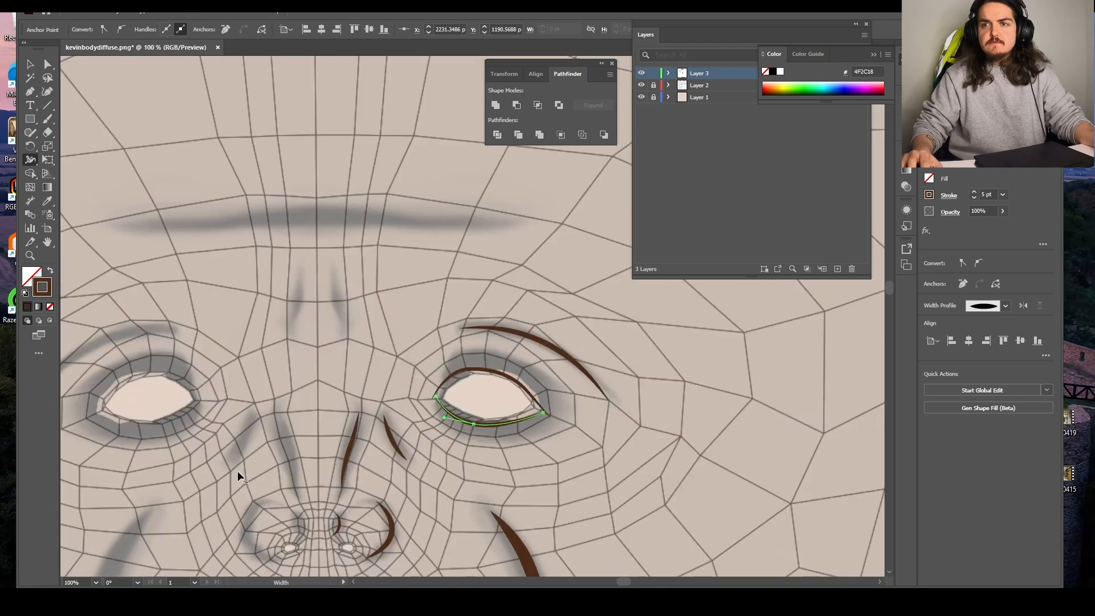
- Adjust the anchor points and handles of the eyelid lines to refine the eye's outline
scroll(558, 434, "up", 3, "alt")
key("v")
left_click_drag(378, 279, 382, 266)
left_click(49, 64)
left_click_drag(171, 344, 155, 340)
left_click(465, 329)
left_click_drag(466, 330, 469, 325)
left_click_drag(525, 401, 541, 442)
left_click(289, 254)
left_click_drag(355, 252, 374, 251)
left_click_drag(289, 254, 288, 253)
scroll(644, 285, "down", 4, "alt")
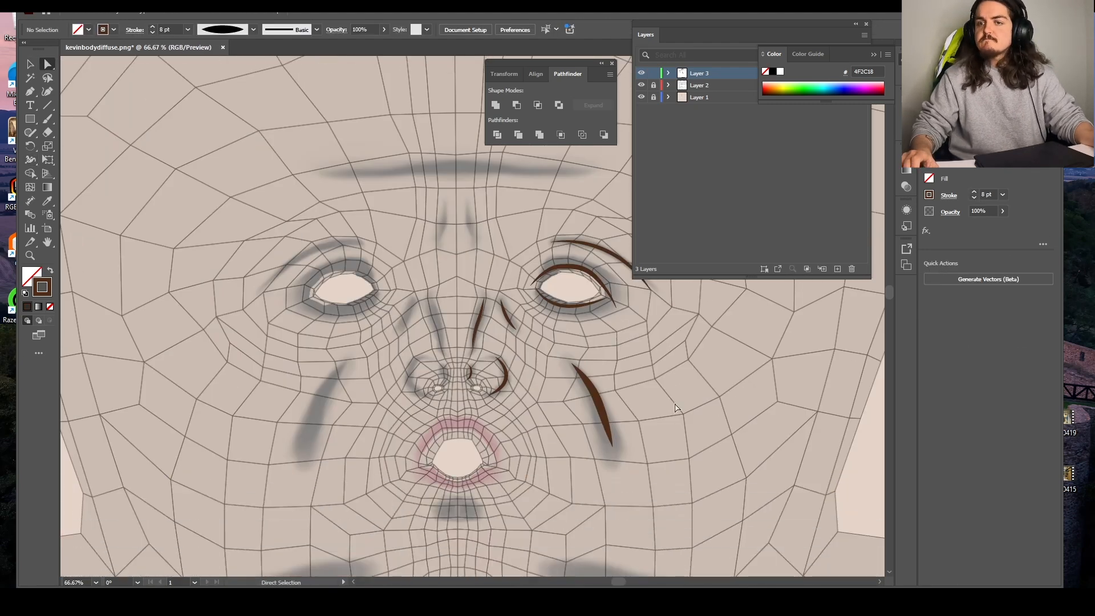
- Trace the upper lip's outline from one mouth corner to the other, including the central dip
scroll(475, 489, "up", 4, "alt")
key("p")
left_click(159, 334)
left_click(199, 273)
left_click(239, 227)
left_click(279, 199)
left_click(336, 166)
left_click_drag(424, 165, 445, 163)
left_click(454, 165)
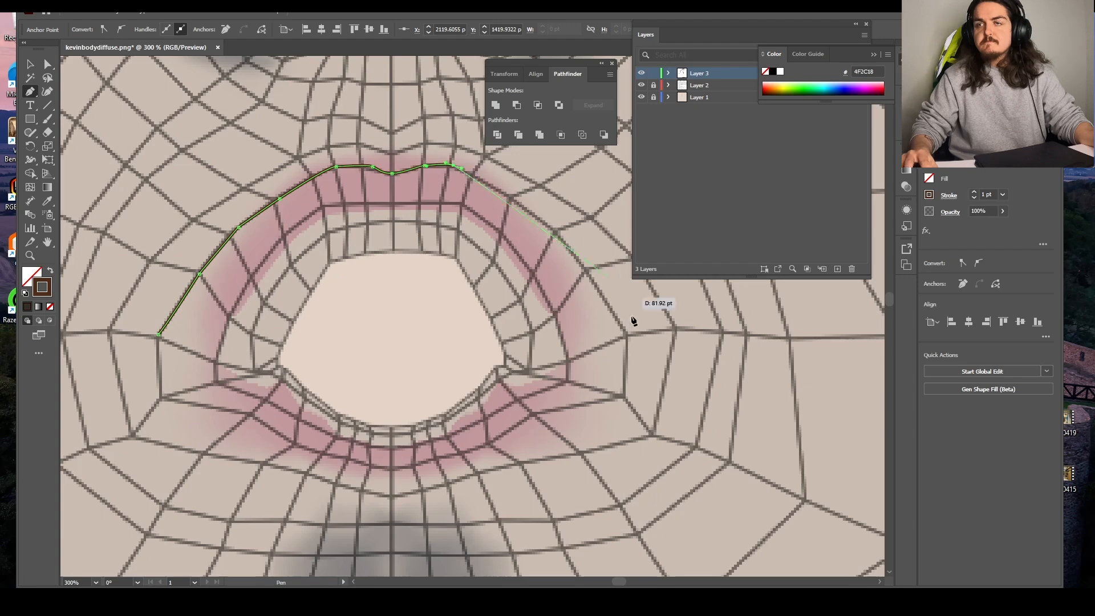
left_click(511, 197)
left_click(556, 233)
left_click(586, 272)
left_click(625, 334)
- Continue the outline along the lower lip and close it at the starting point
left_click(622, 395)
left_click(532, 415)
left_click(391, 471)
left_click(295, 444)
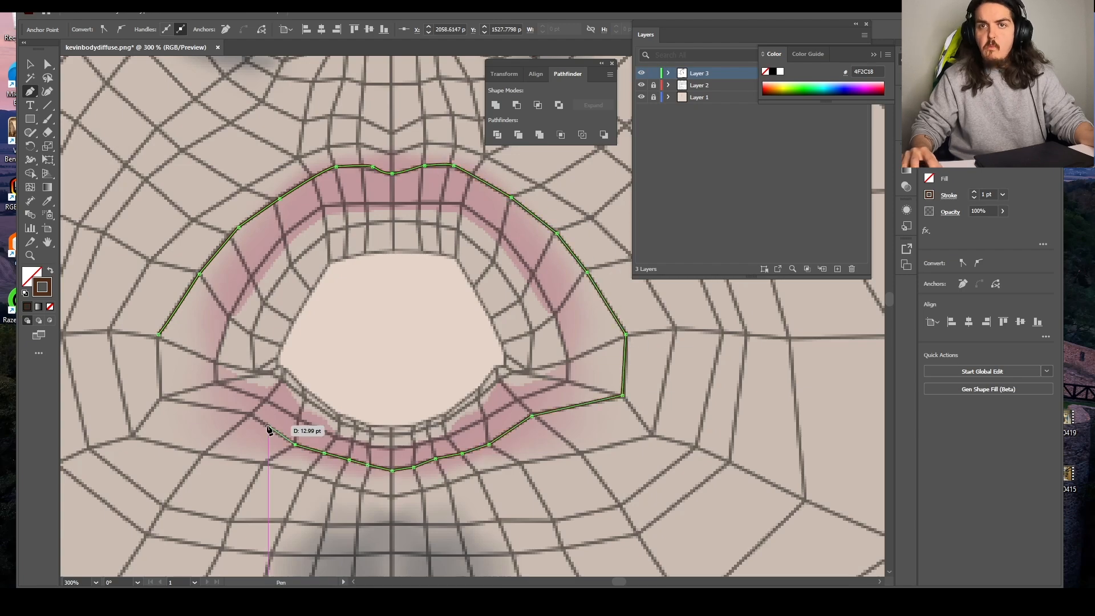
left_click(252, 414)
left_click(160, 397)
left_click(159, 335)
- Fill the lip shape with the muted red A56D6D
scroll(628, 435, "down", 1, "alt")
double_click(31, 276)
left_click(803, 267)
left_click_drag(803, 266, 796, 274)
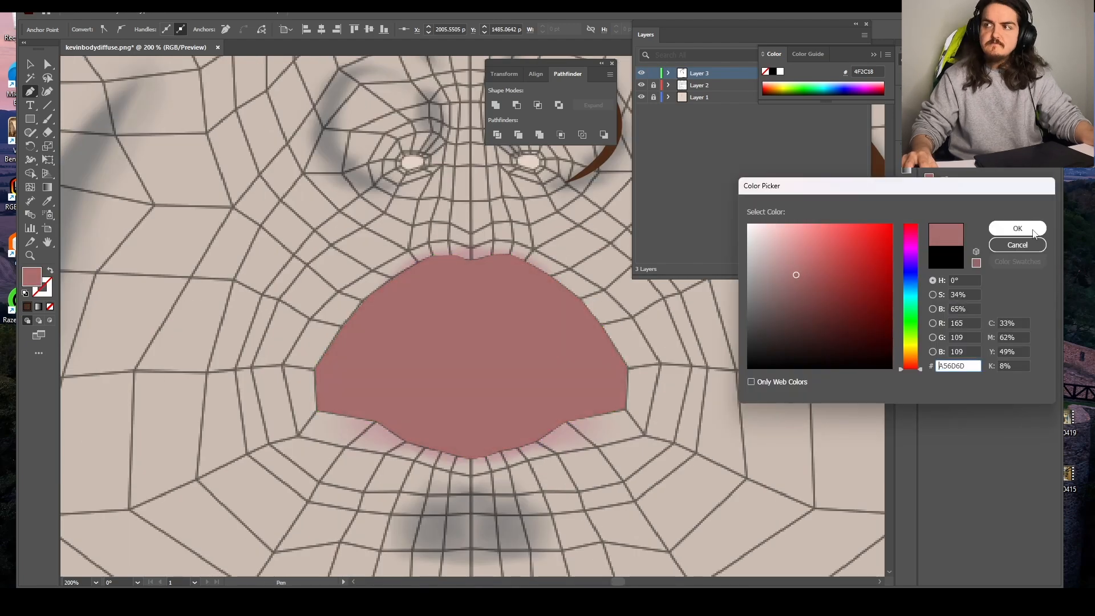
left_click(1031, 230)
- Draw a short frown crease between the brows and copy an existing crease's stroke style onto it
scroll(730, 433, "down", 5, "alt")
scroll(673, 311, "up", 1, "alt")
mouse_move(673, 311)
left_mouse_down()
mouse_move(450, 293)
mouse_move(454, 312)
left_mouse_up()
scroll(456, 290, "up", 2, "alt")
scroll(507, 286, "up", 2, "alt")
left_click(447, 230)
left_click(476, 344)
key("i")
left_click(684, 429)
key("shift+w")
scroll(585, 384, "down", 1, "alt")
scroll(584, 388, "down", 5, "alt")
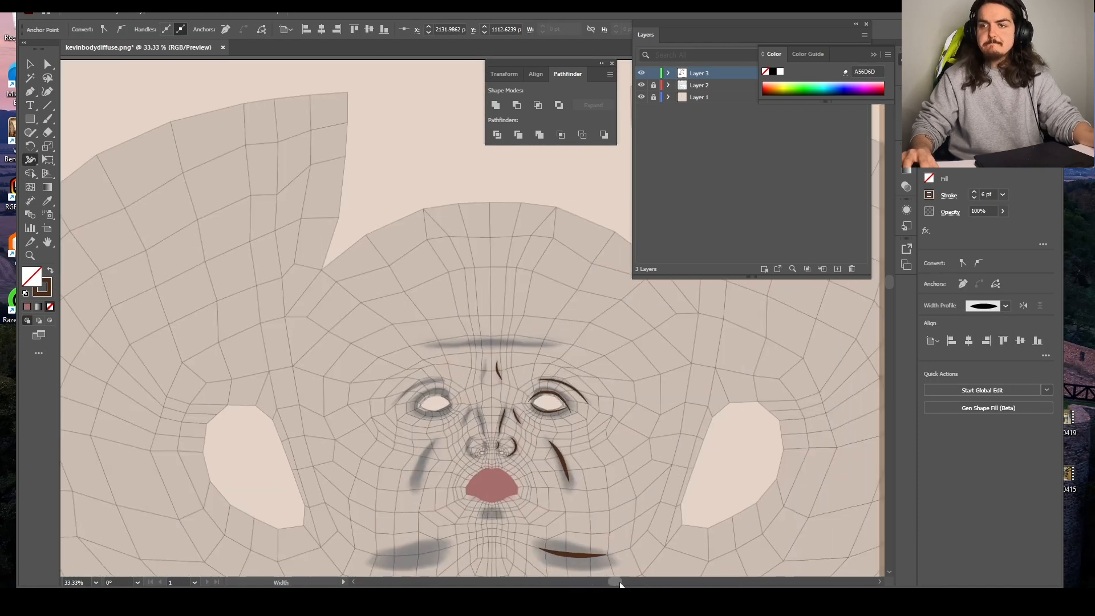
scroll(635, 489, "down", 2)
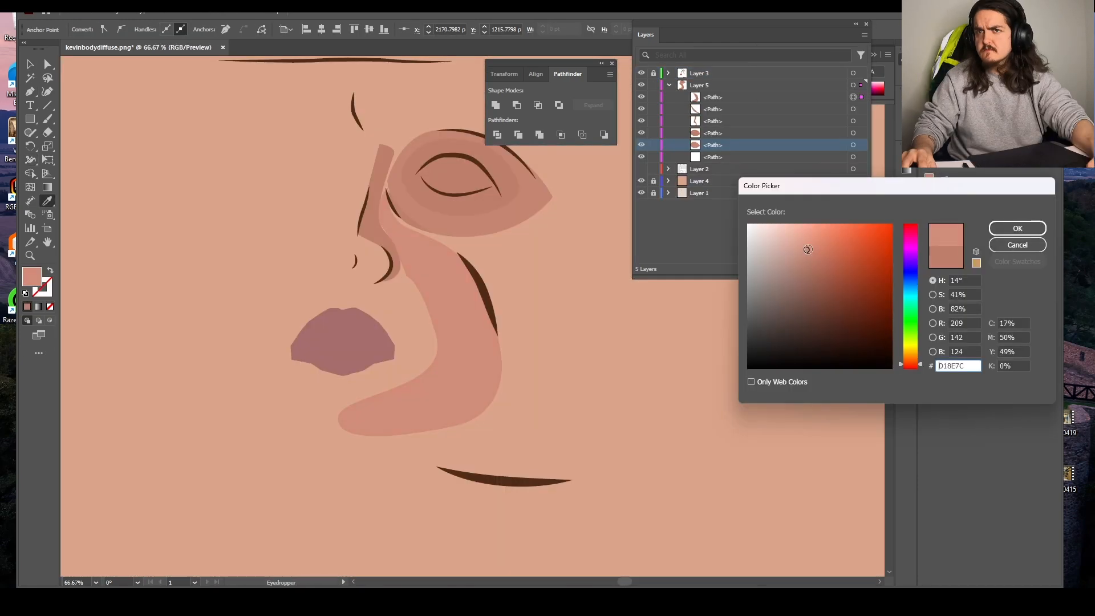
- Fill the cheek shape with D18E7C and extend its upper edge out to the eye's outer corner
key("Return")
key("p")
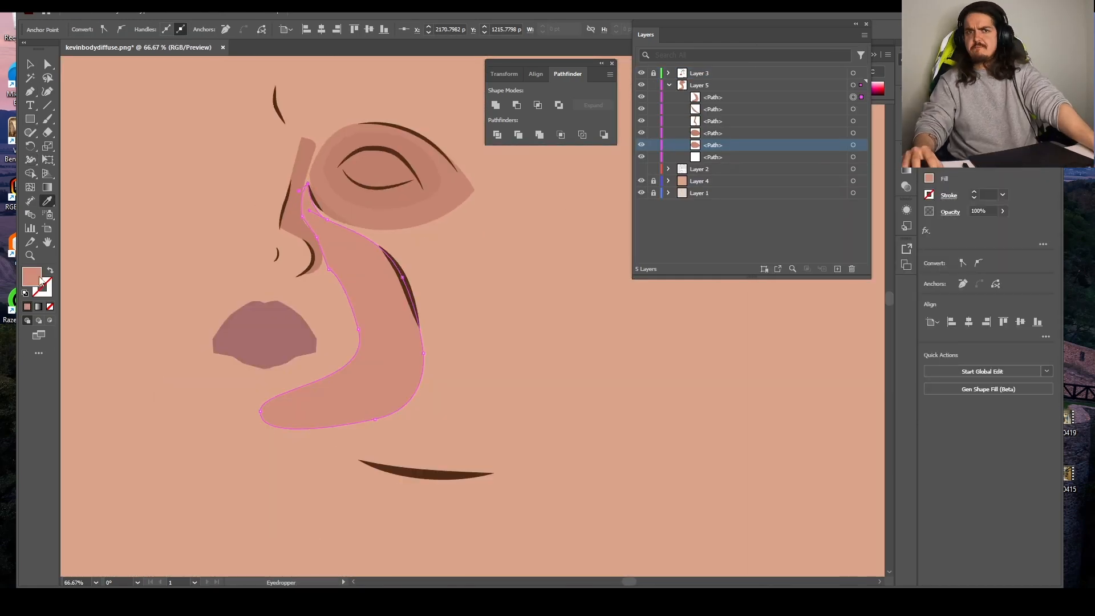
key("a")
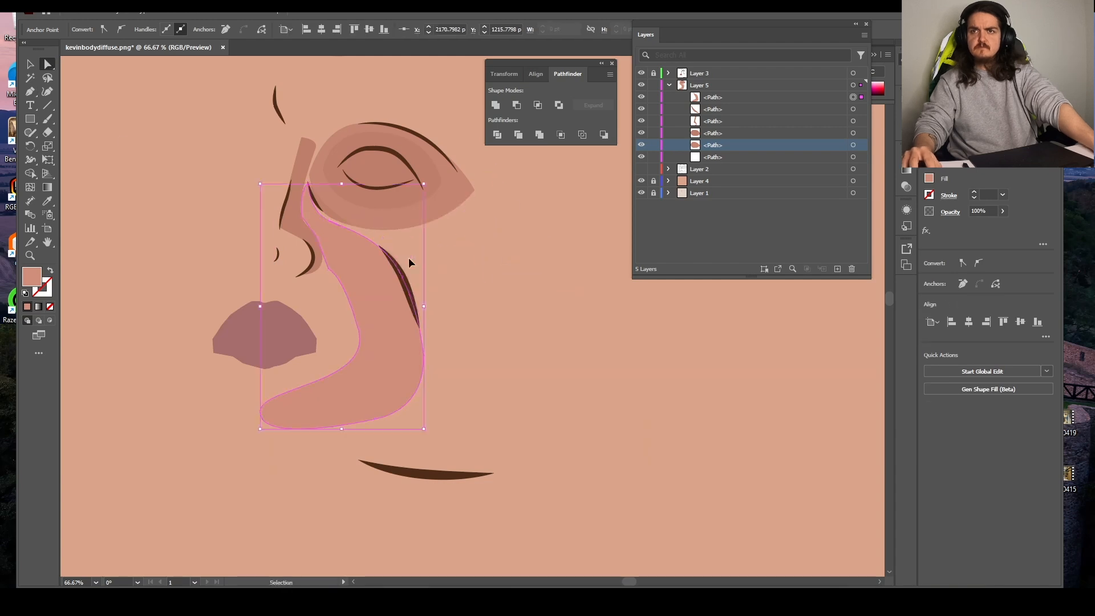
left_click(410, 262)
mouse_move(379, 246)
left_mouse_down()
mouse_move(393, 241)
mouse_move(386, 234)
left_mouse_up()
left_click_drag(402, 277, 480, 190)
left_click(386, 234)
left_click_drag(399, 241, 441, 241)
left_click(502, 194)
left_click_drag(502, 194, 577, 203)
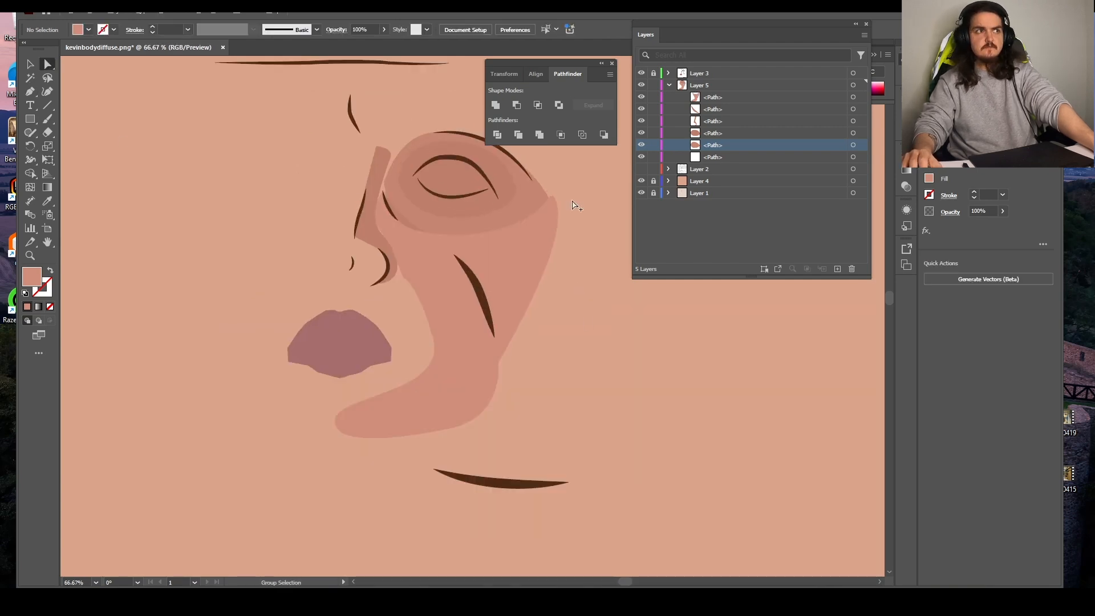
- Reshape the cheek area's outer edge into a smooth curve running down to the jaw
left_click_drag(499, 362, 533, 384)
left_click_drag(31, 92, 86, 139)
left_click_drag(533, 384, 506, 417)
left_click_drag(195, 167, 235, 182)
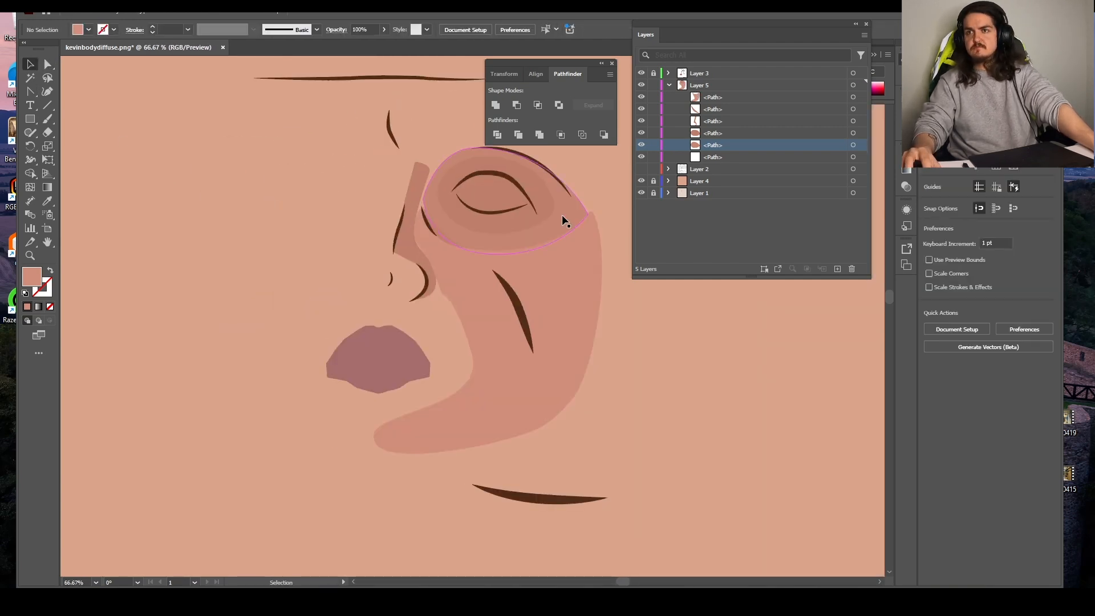
- Show the wireframe in Layer 2 and draw a closed shape over half of the nose bridge from the centre line
left_click_drag(562, 220, 549, 315)
left_click(642, 169)
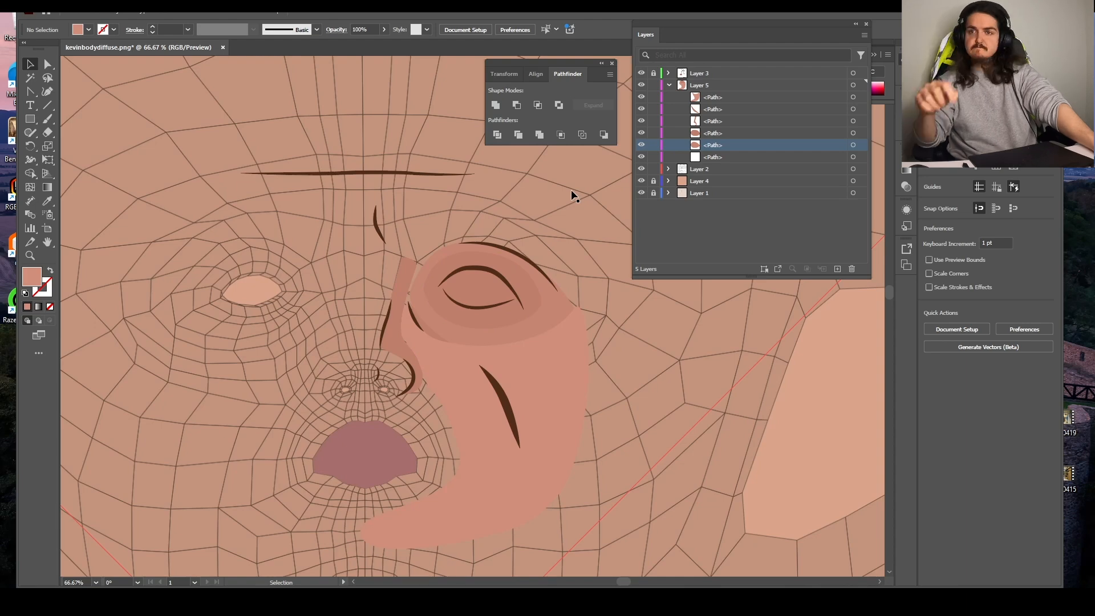
key("p")
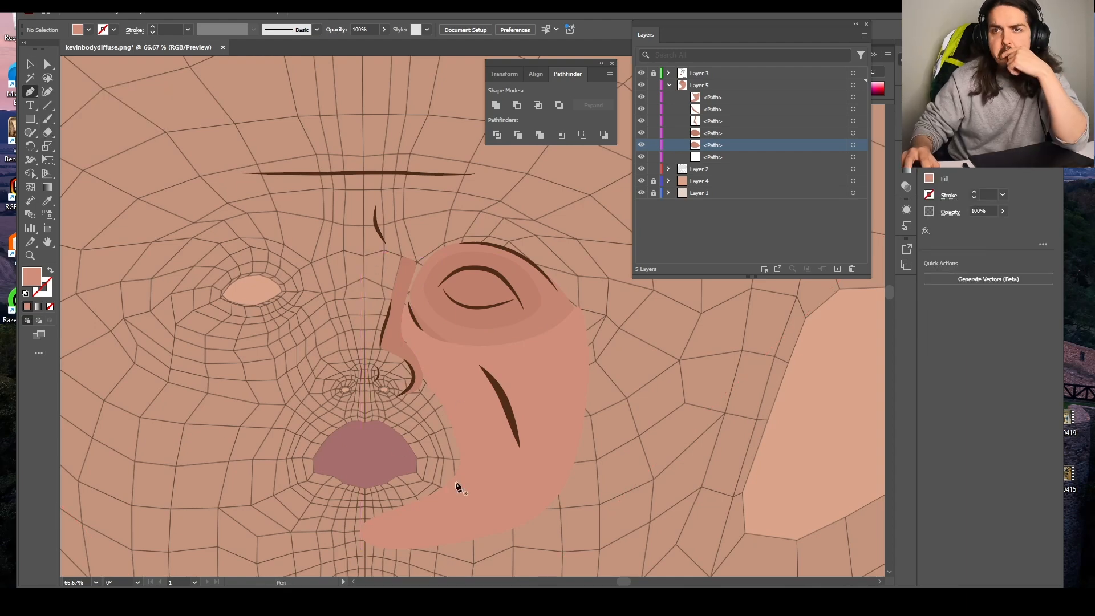
left_click_drag(364, 361, 364, 364)
left_click(364, 259)
left_click(384, 250)
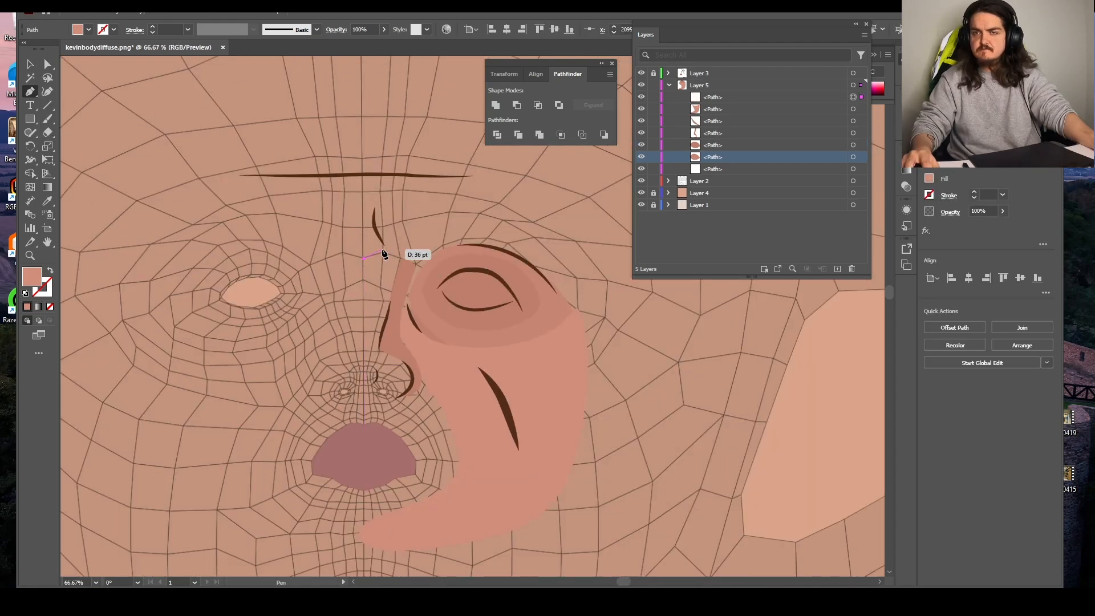
left_click(401, 259)
left_click(359, 403)
left_click(364, 260)
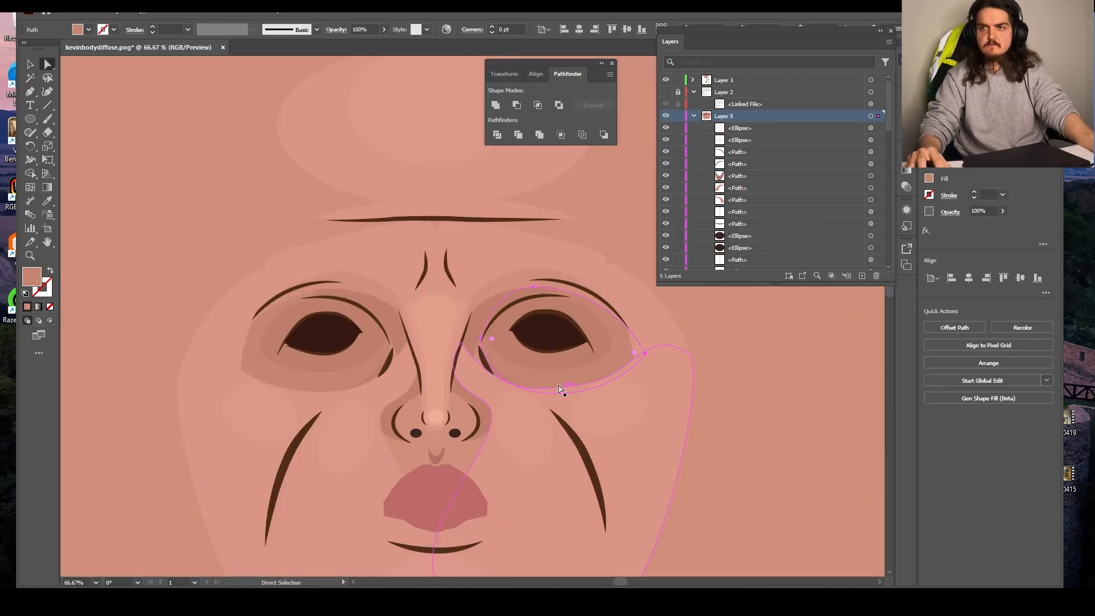
- Fill the inner eye-socket shading with B76F5C and copy that fill to the matching shape around the other eye with the Eyedropper
left_click(561, 362)
double_click(31, 277)
left_click(813, 267)
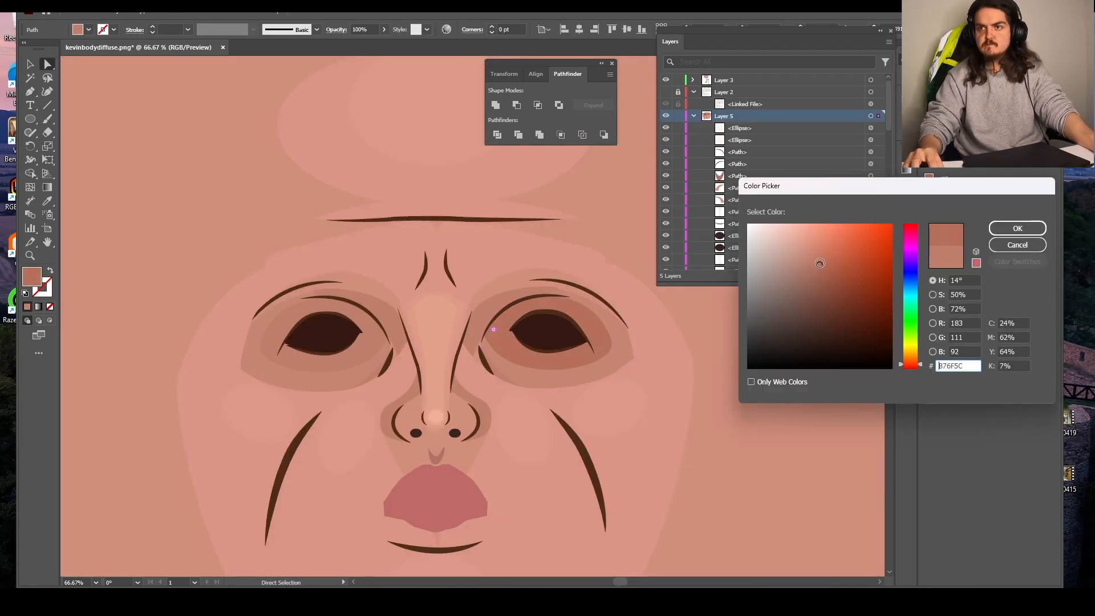
left_click(1017, 228)
left_click(365, 350)
left_click(47, 201)
left_click(513, 354)
- Sample the outer eye-socket colour onto the small shading shapes at the inner corners of both eyes
left_click(30, 64)
left_click(147, 185)
left_click(498, 373)
left_click(47, 201)
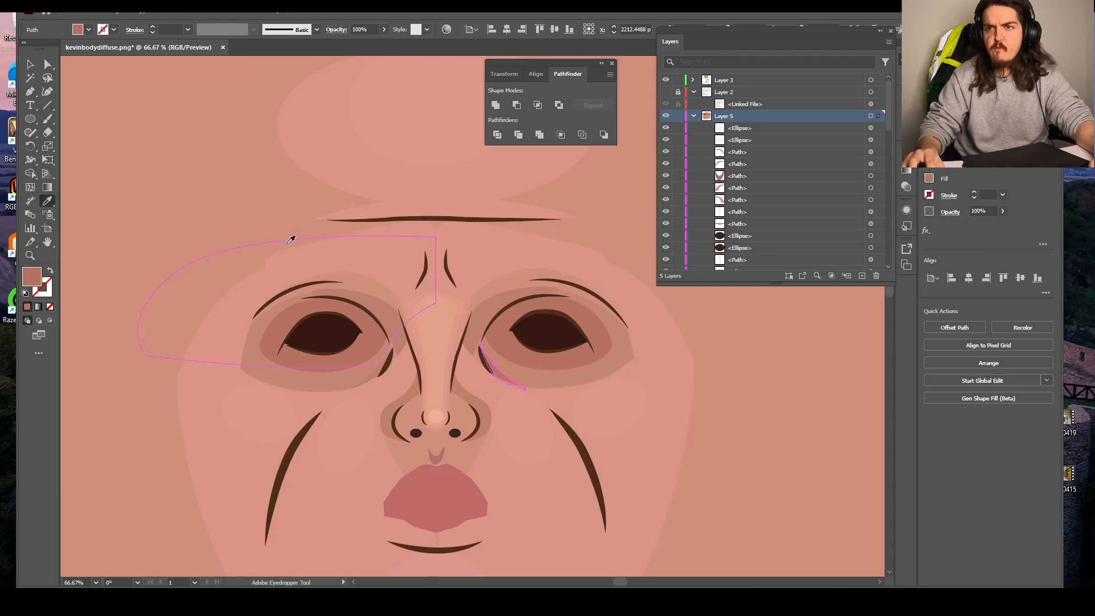
left_click(536, 379)
left_click(31, 64)
left_click(373, 374)
left_click(47, 201)
left_click(30, 64)
left_click(435, 457)
left_click(47, 64)
scroll(436, 502, "up", 2, "alt")
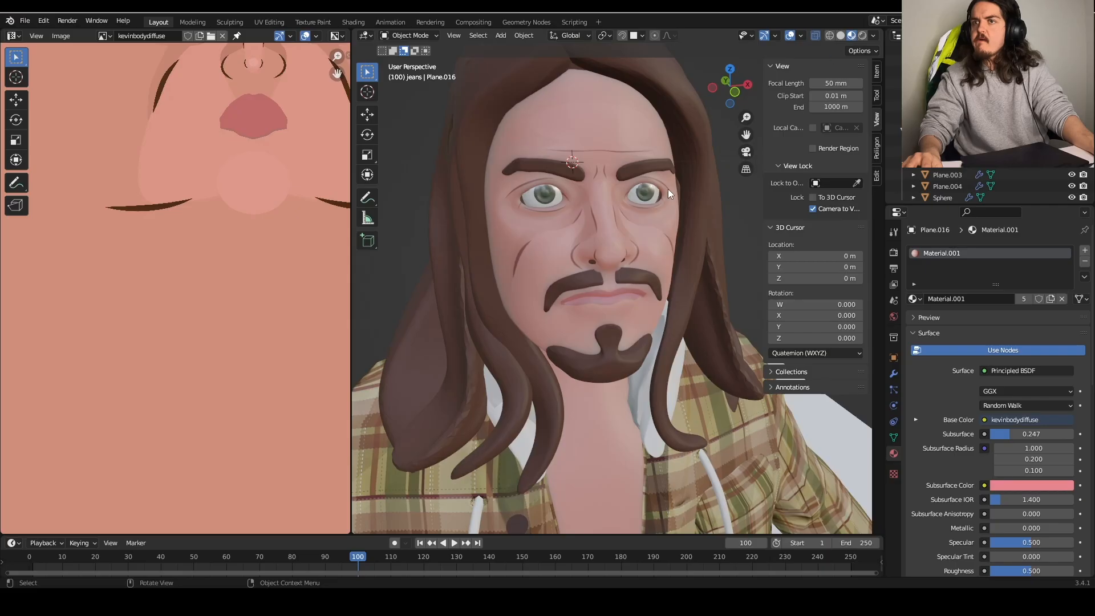
- In Blender, show the character in rendered shading, open the skin material in the Shader Editor and inspect the face
mouse_move(668, 190)
middle_mouse_down()
mouse_move(667, 177)
mouse_move(620, 176)
mouse_move(584, 220)
mouse_move(665, 212)
mouse_move(642, 184)
mouse_move(652, 193)
middle_mouse_up()
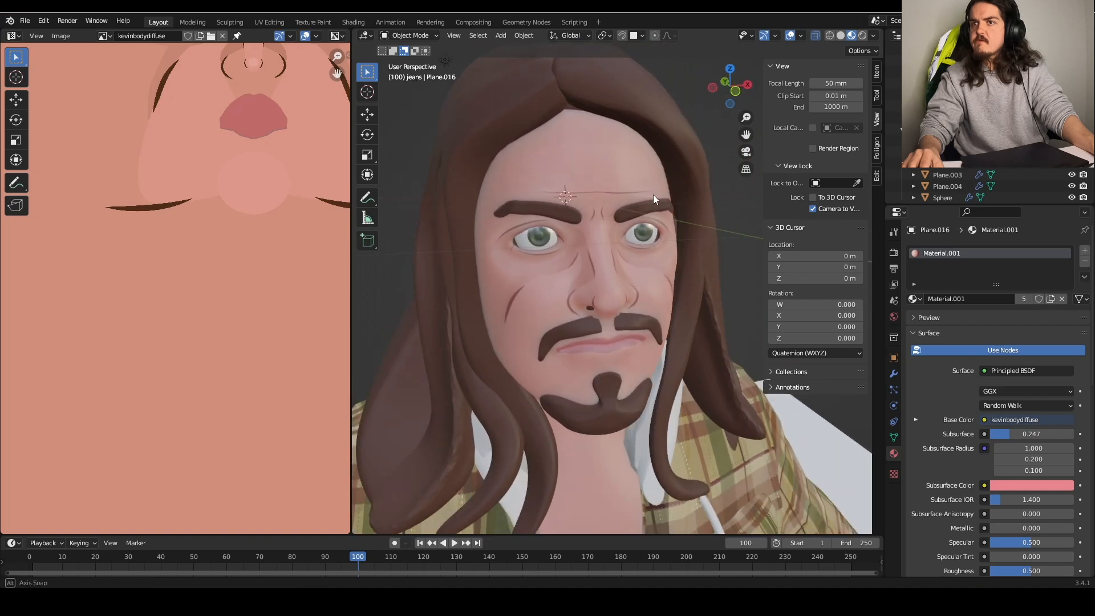
left_click(862, 35)
scroll(689, 241, "down", 5)
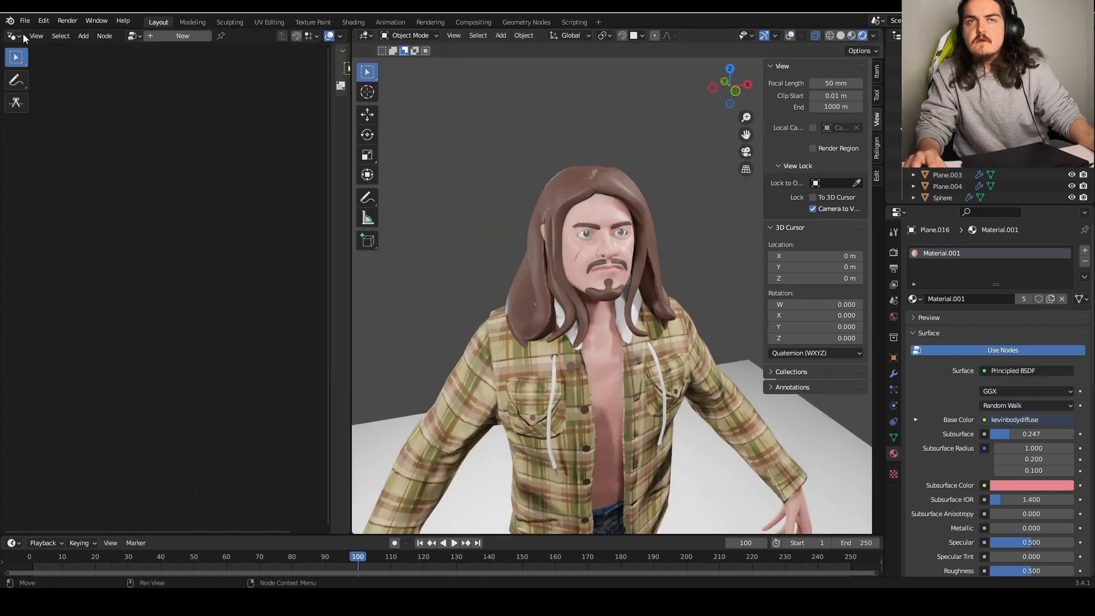
left_click(22, 36)
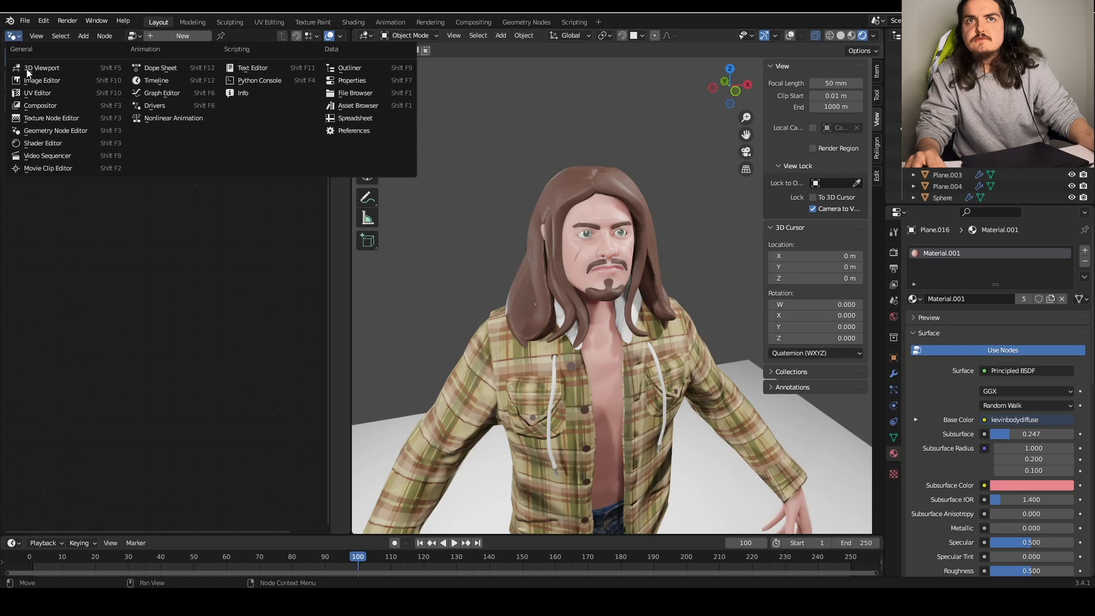
left_click(48, 148)
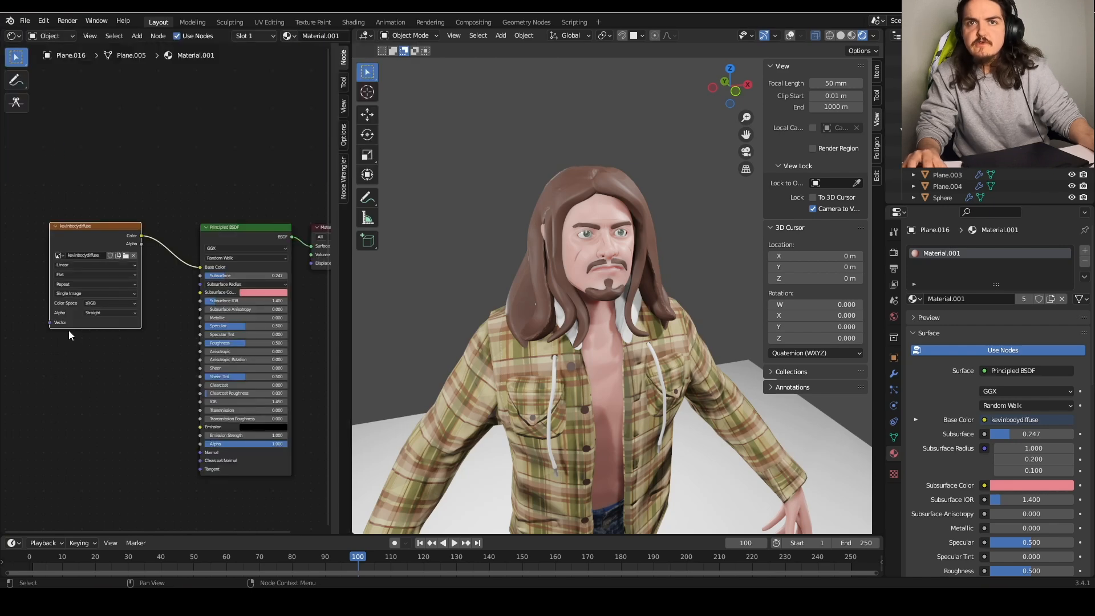
scroll(69, 335, "up", 1)
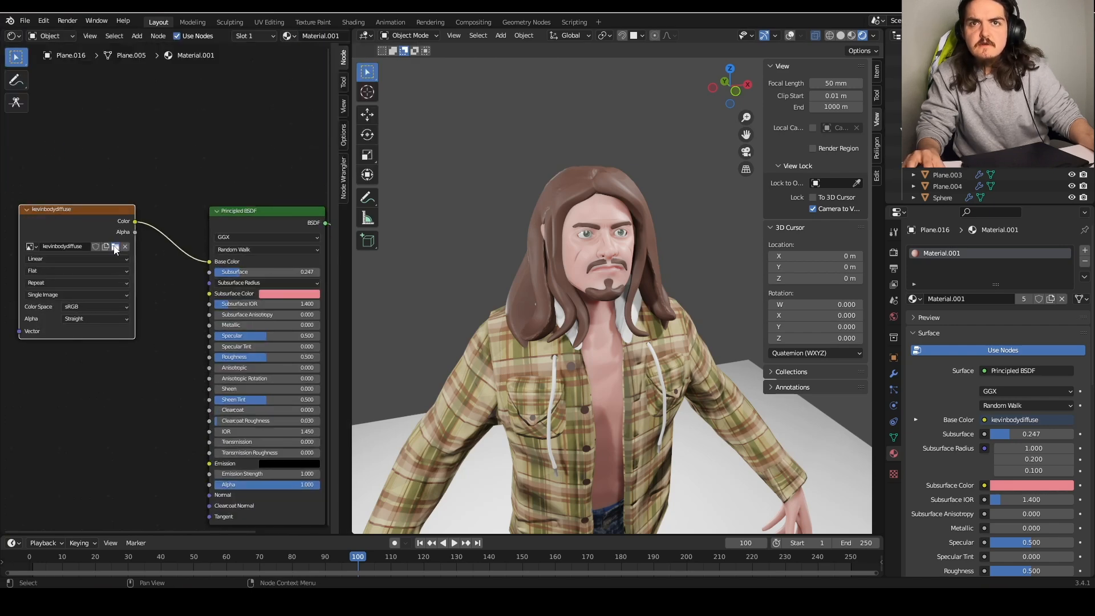
scroll(612, 206, "up", 3)
scroll(642, 289, "up", 2)
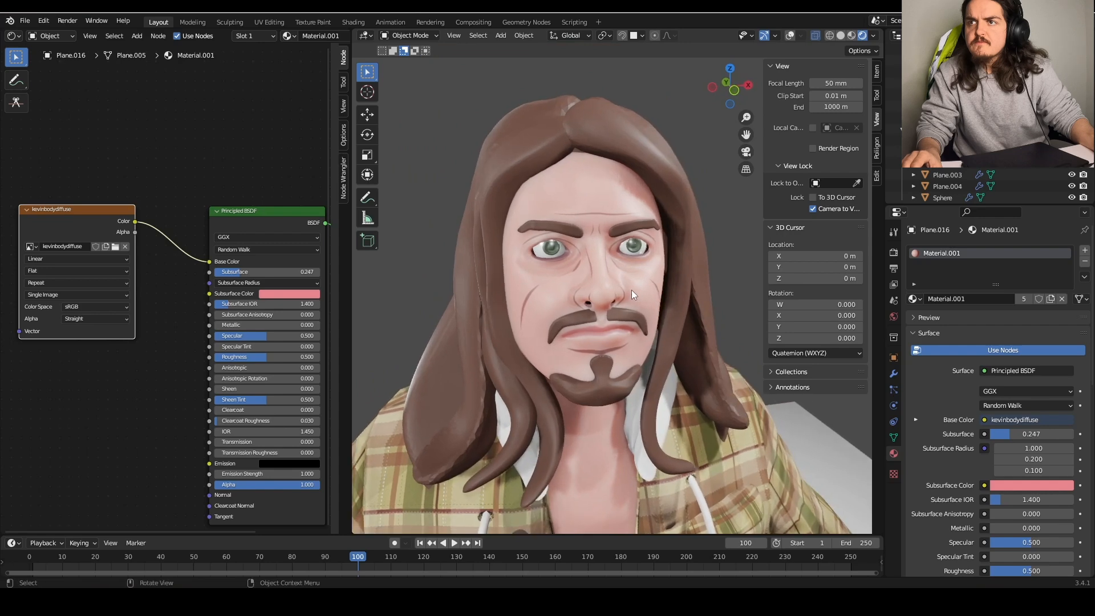
mouse_move(570, 176)
middle_mouse_down()
mouse_move(547, 190)
mouse_move(572, 175)
middle_mouse_up()
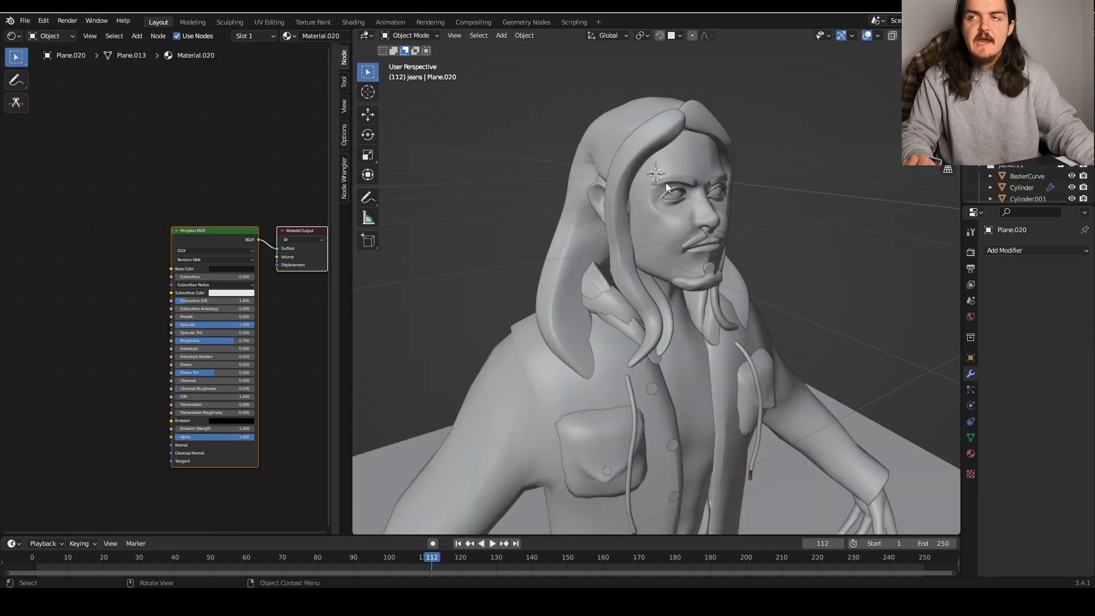
- Add a 2 m cube around the head and give it a Multiresolution modifier
key("shift+a")
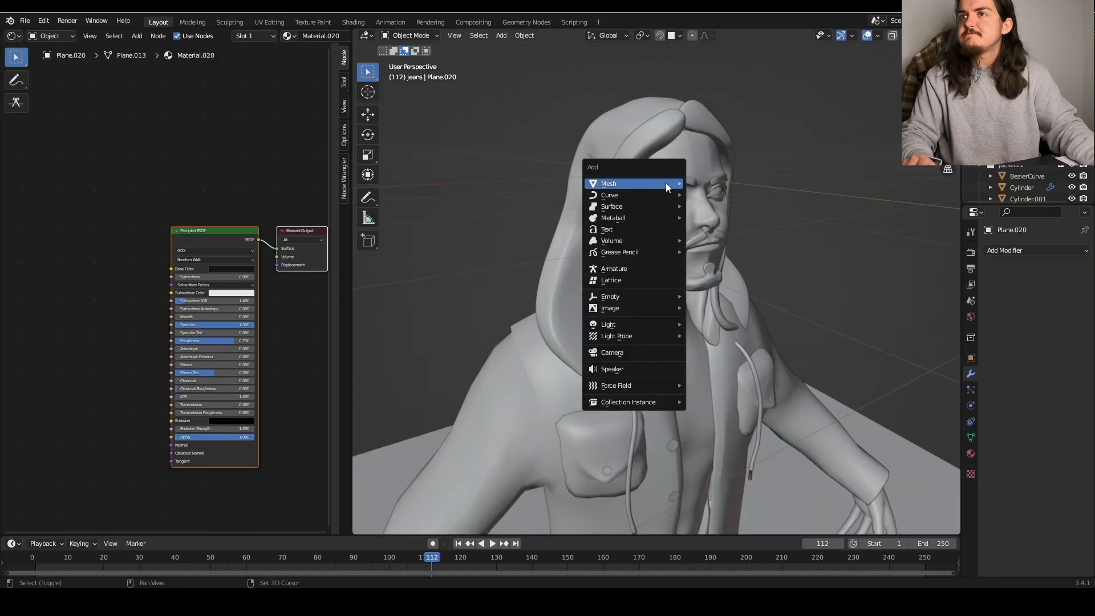
mouse_move(666, 184)
left_click(724, 197)
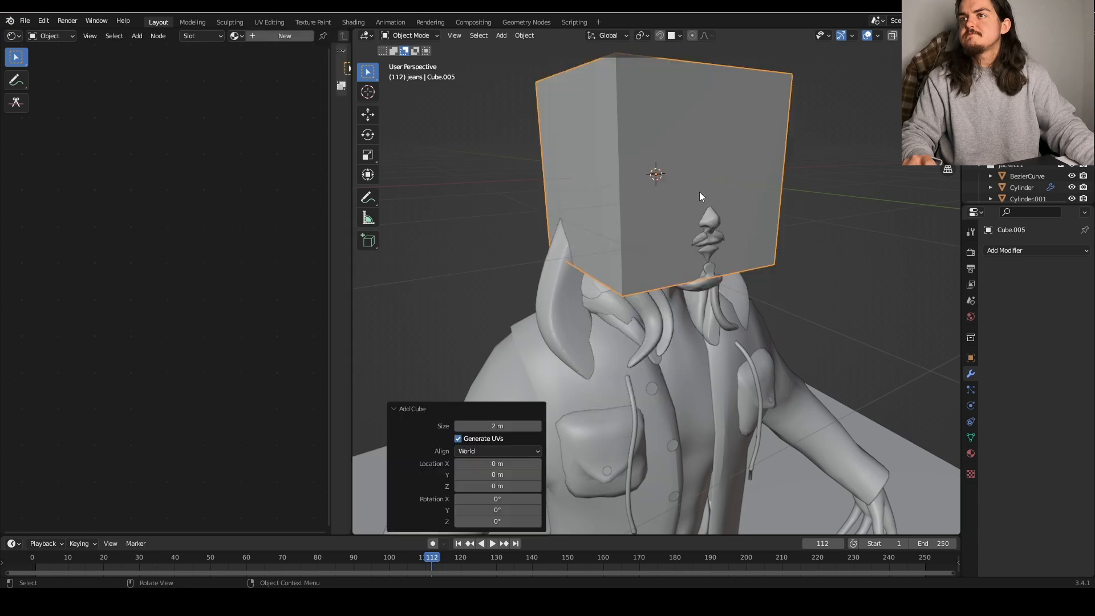
left_click(1027, 251)
left_click(885, 396)
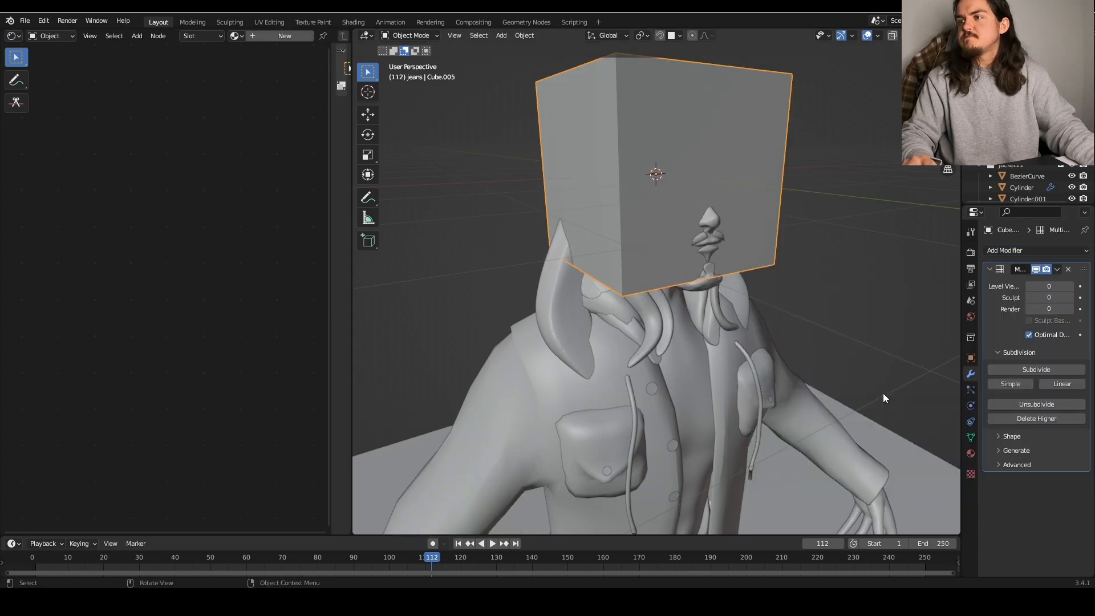
- Subdivide the cube three times into a smooth ball, raise it about 0.58 m onto the head and apply the modifier
left_click(1021, 370)
left_click(1020, 371)
left_click(1021, 369)
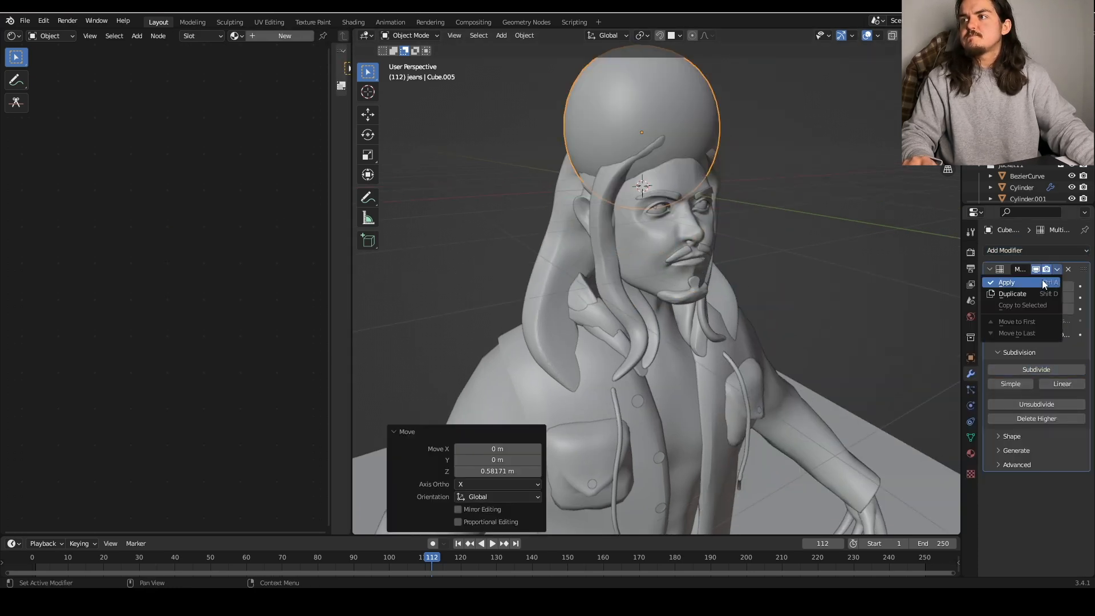
left_click(1042, 280)
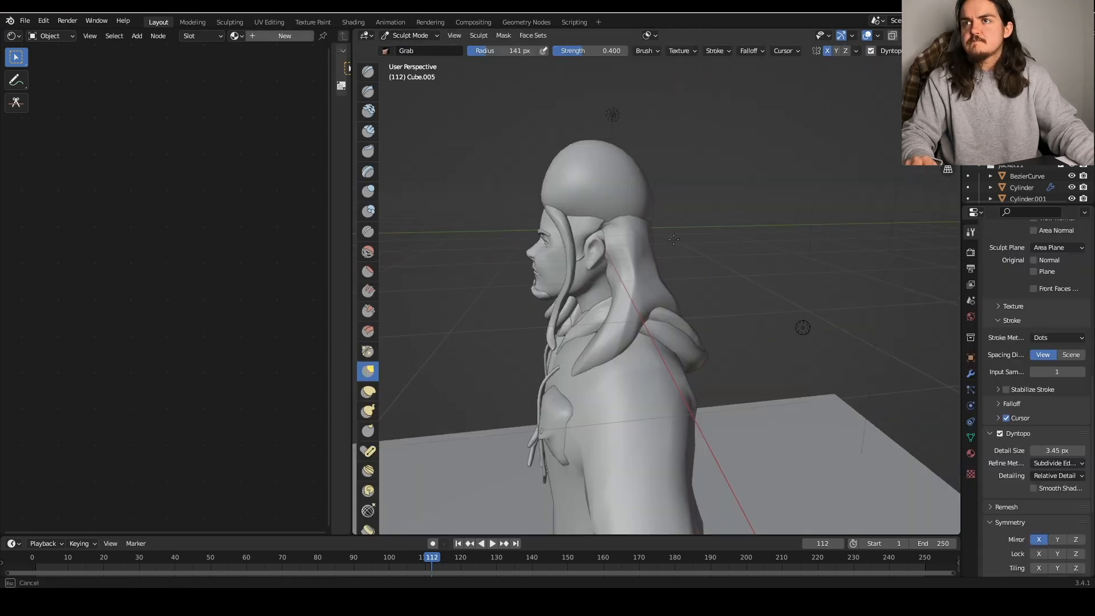
- Pull the ball into a beanie shape with the Grab brush and lower the side hair strand's root beneath its rim
left_click_drag(642, 200, 675, 239)
mouse_move(594, 195)
middle_mouse_down()
mouse_move(564, 186)
mouse_move(678, 260)
middle_mouse_up()
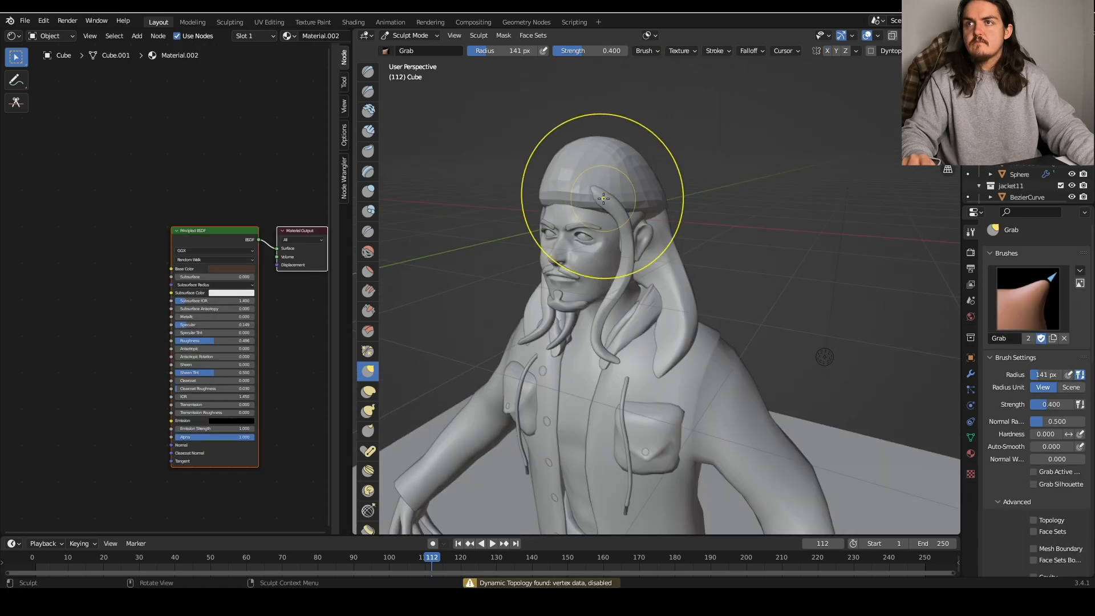
left_click_drag(603, 199, 608, 223)
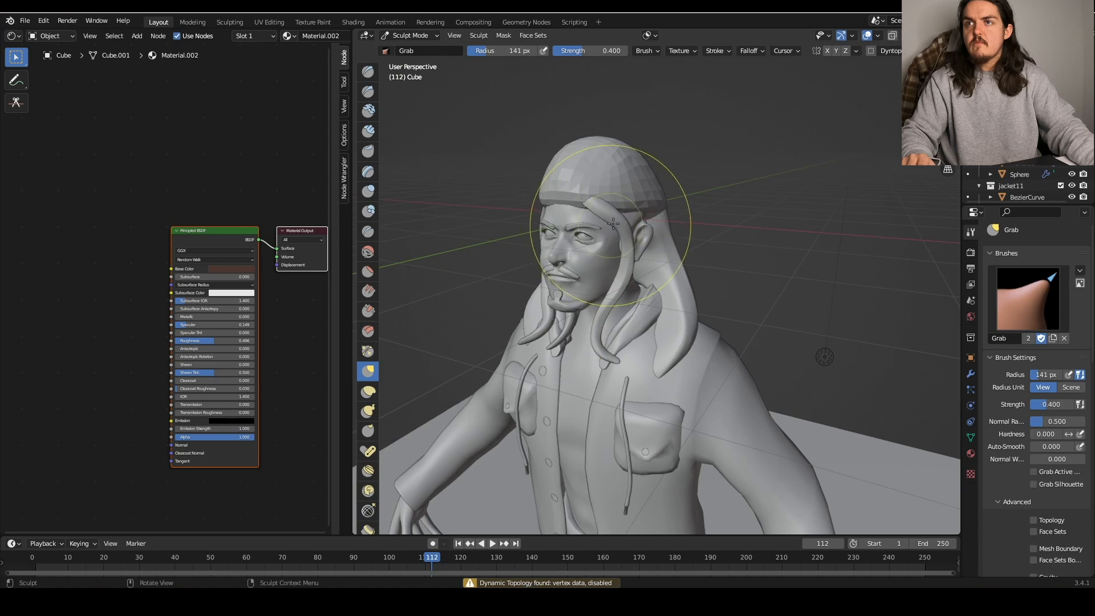
middle_click_drag(610, 225, 533, 193)
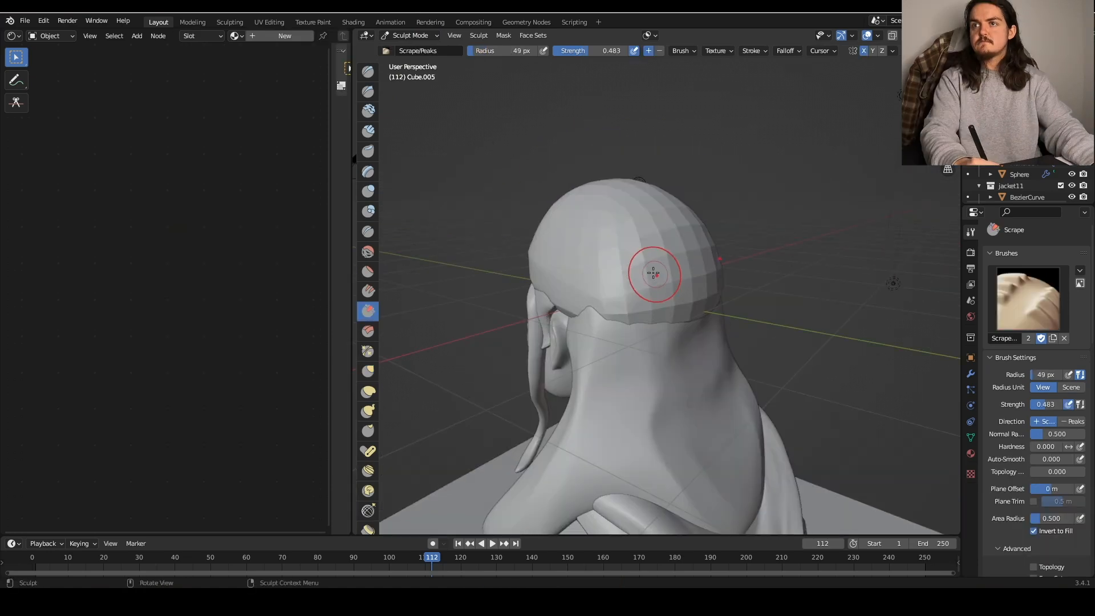
- Flatten the back of the beanie with the Scrape brush and darken its base colour to near black
left_click_drag(642, 276, 692, 268)
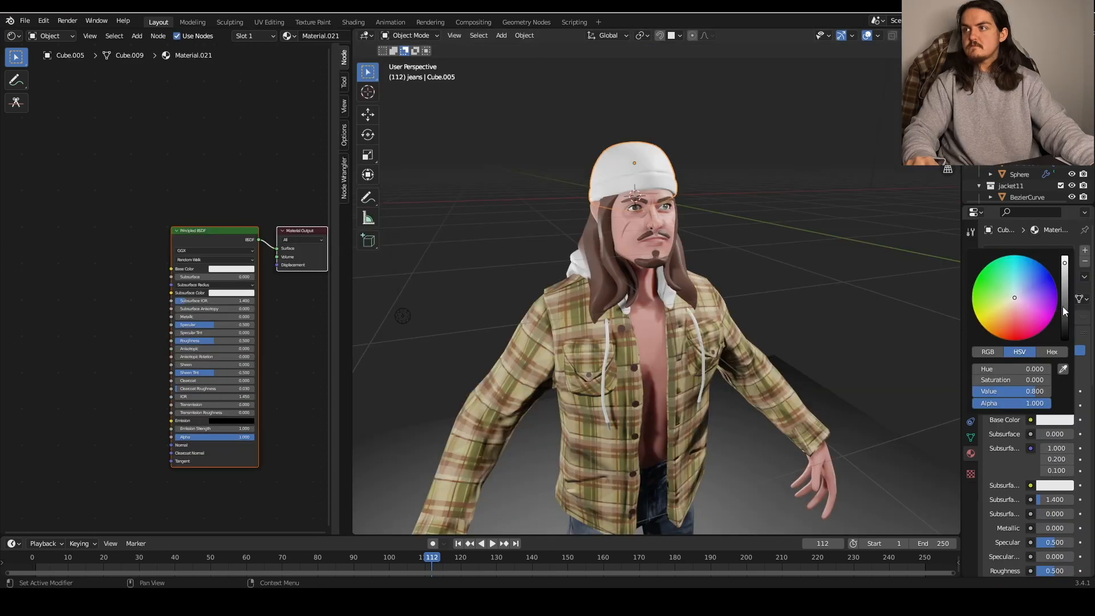
left_click_drag(1062, 306, 1062, 342)
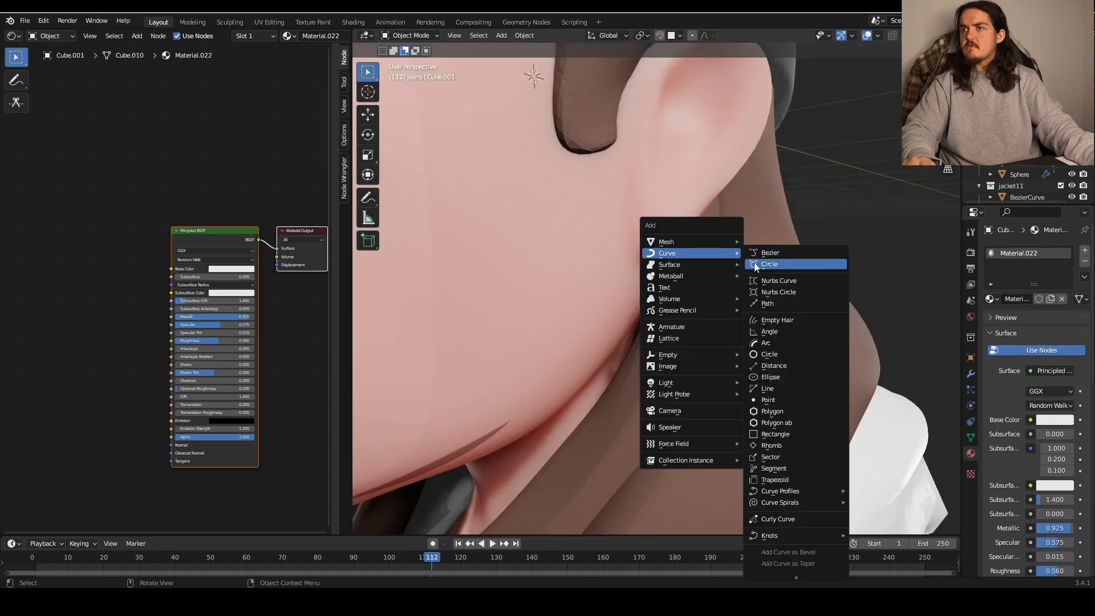
- Add a Bezier circle above the earring pendant as an earlobe hoop and rotate it about the Z axis
left_click(756, 262)
middle_click_drag(757, 267, 788, 282)
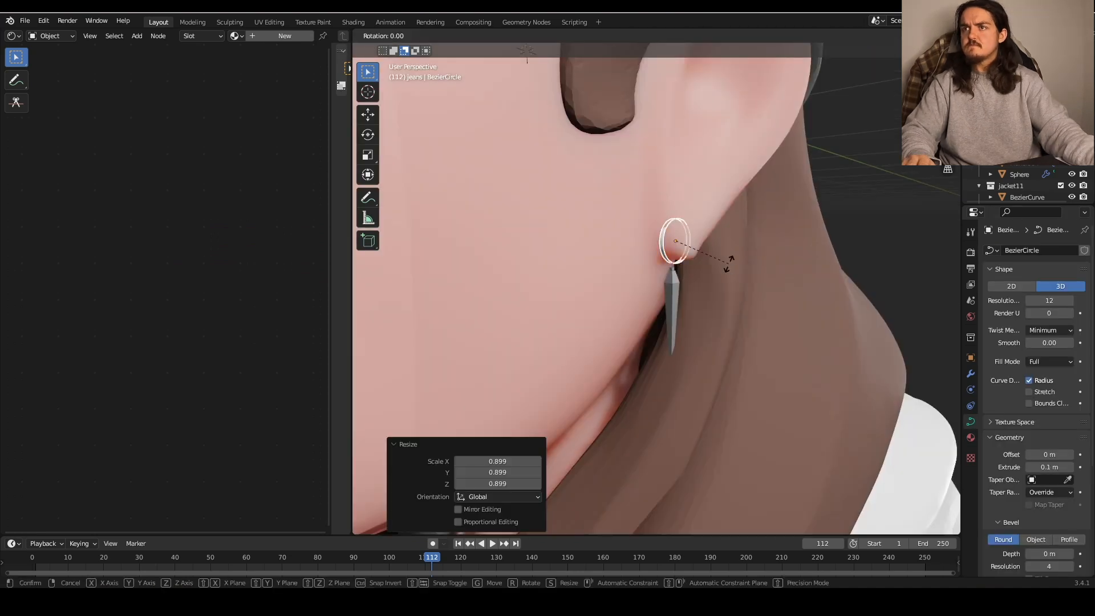
key("r")
key("z")
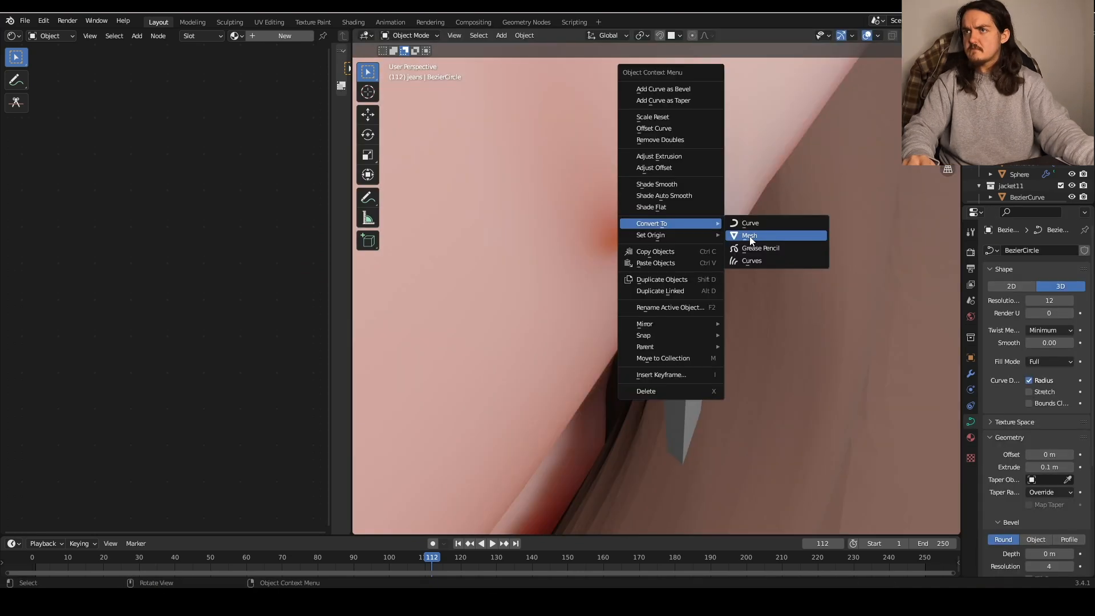
- Convert the earring hoop to a mesh and select it together with the small ring beneath it
left_click(747, 238)
left_click(700, 245)
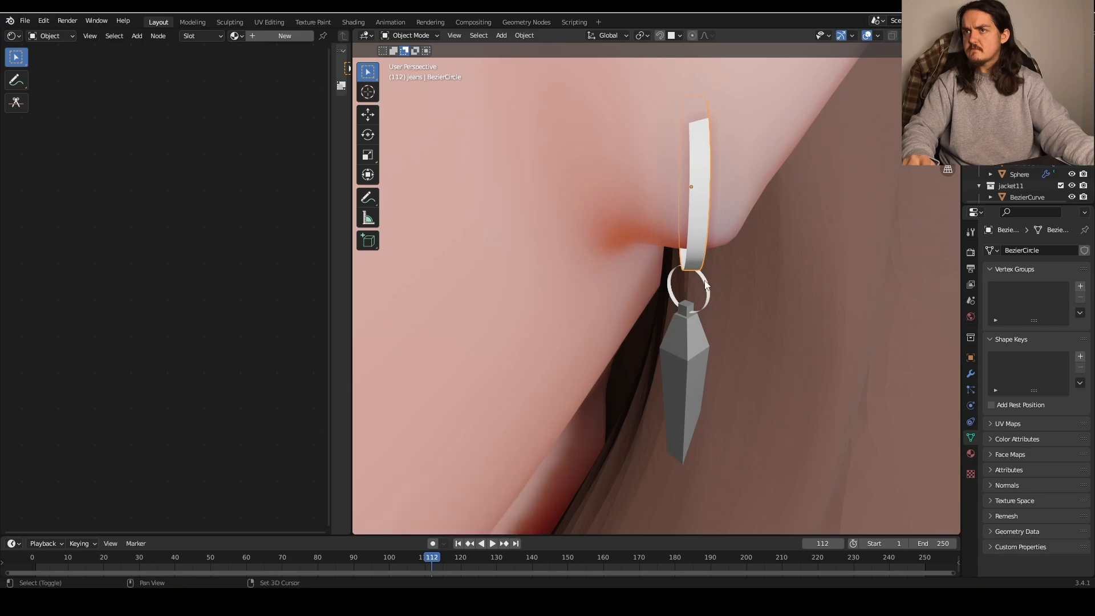
left_click(705, 293, "shift")
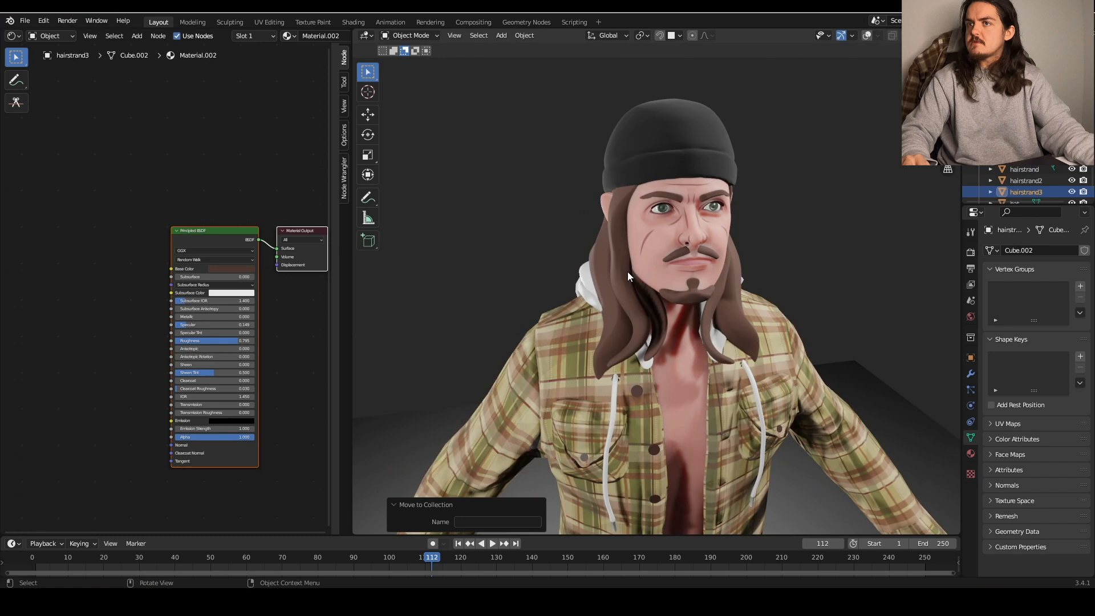
- Duplicate the back hair about 3.35 m to the character's side along negative X and move it to a new collection named hairstyle3
key("ctrl+z")
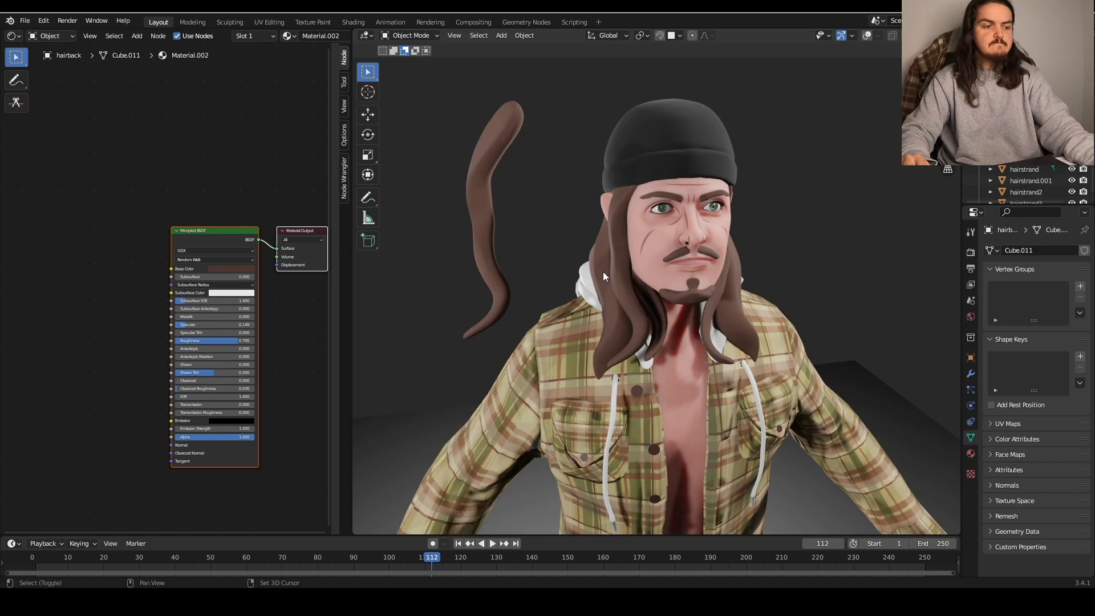
key("shift+d")
left_click(954, 335)
scroll(839, 288, "down", 1)
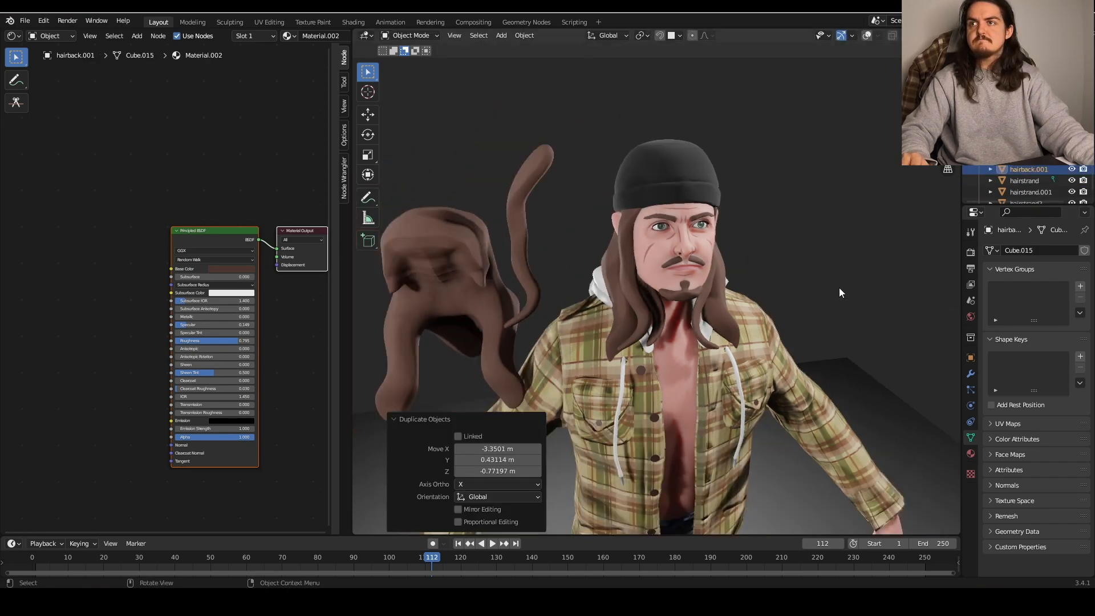
type("hairstyle3")
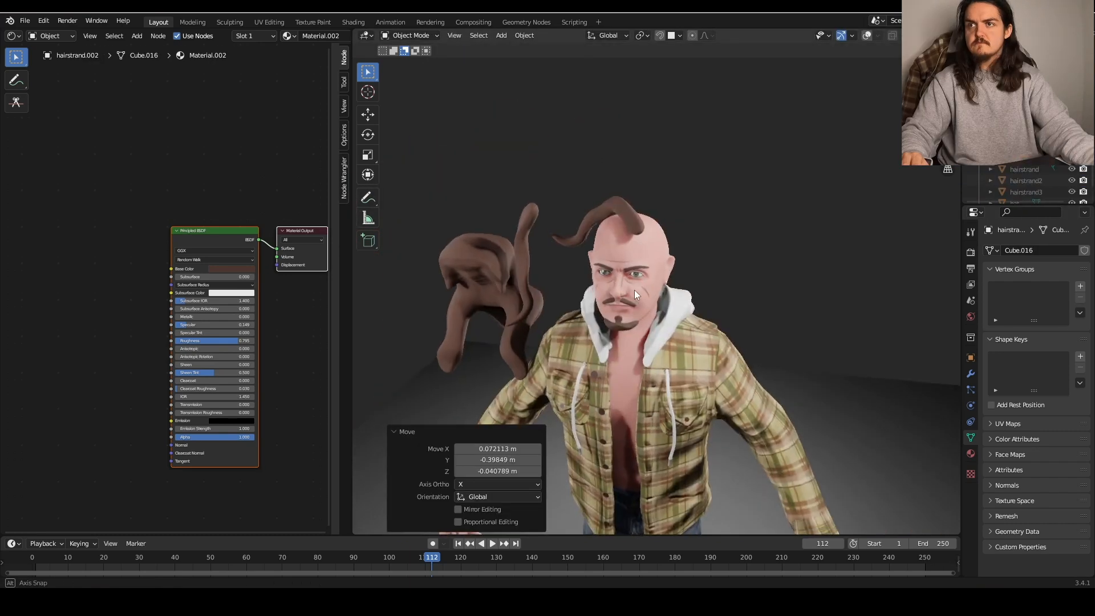
- Rotate the duplicated hair strand and reposition it against the top of the bald head
key("r")
left_click(609, 300)
middle_click_drag(609, 300, 686, 286)
key("g")
left_click(646, 296)
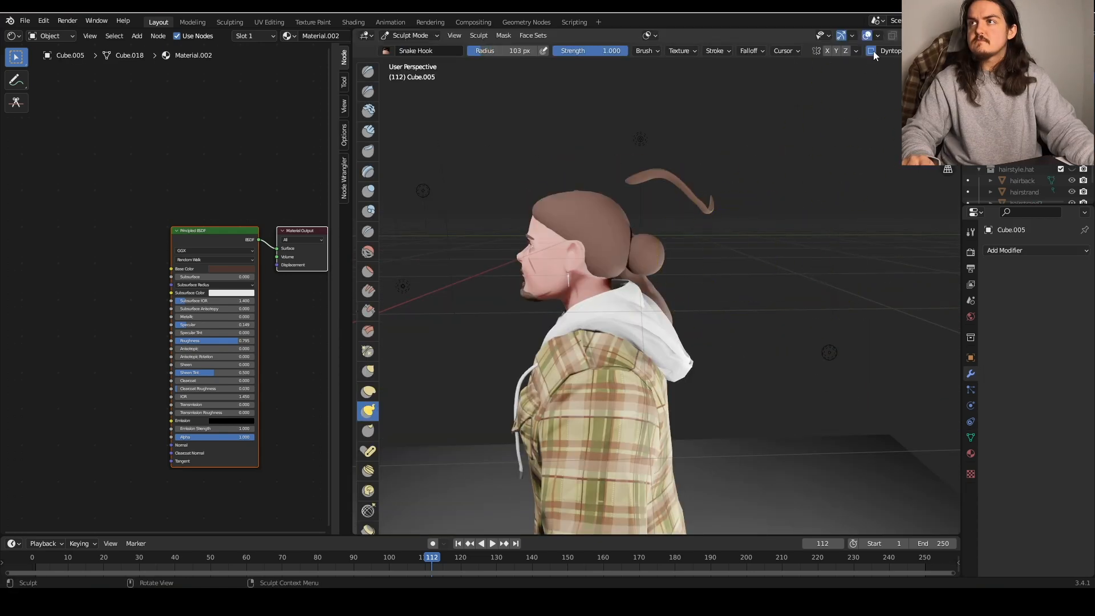
- Enable dynamic topology for sculpting the hair bun behind the head, accepting the loss of vertex data
left_click(874, 50)
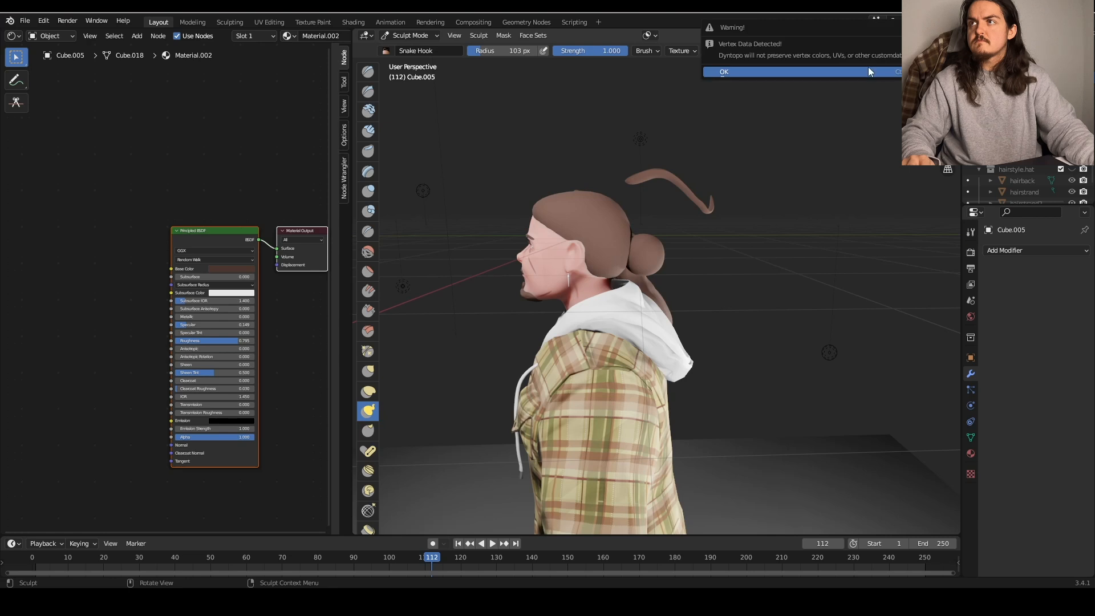
left_click(869, 71)
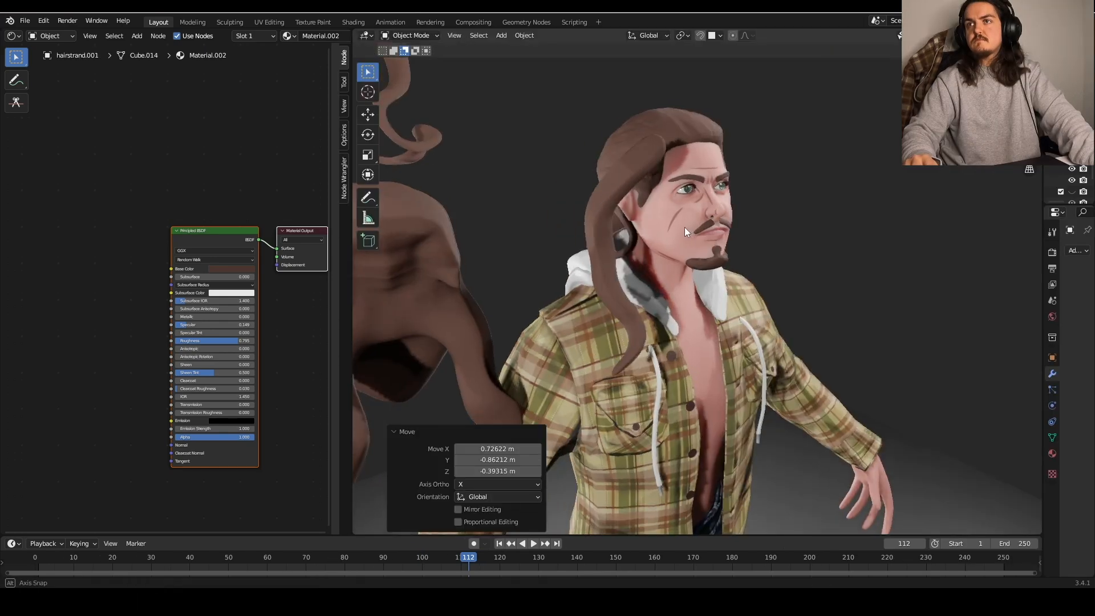
- Scale the loose side hair strand to 0.586 and move it against the hairline beside the face
key("s")
left_click(685, 204)
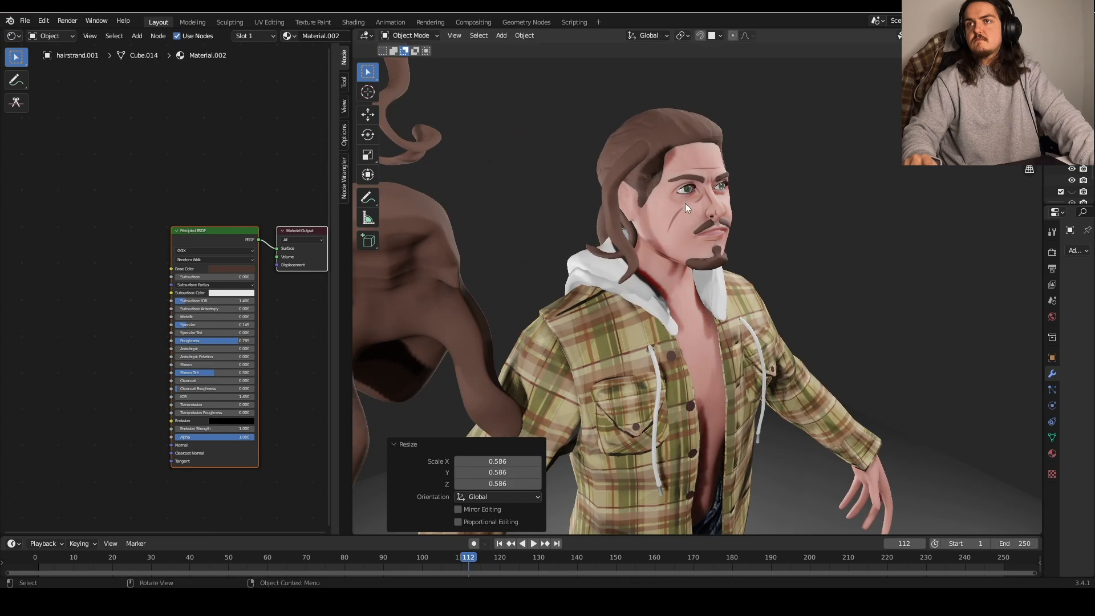
middle_click_drag(685, 203, 642, 201)
key("g")
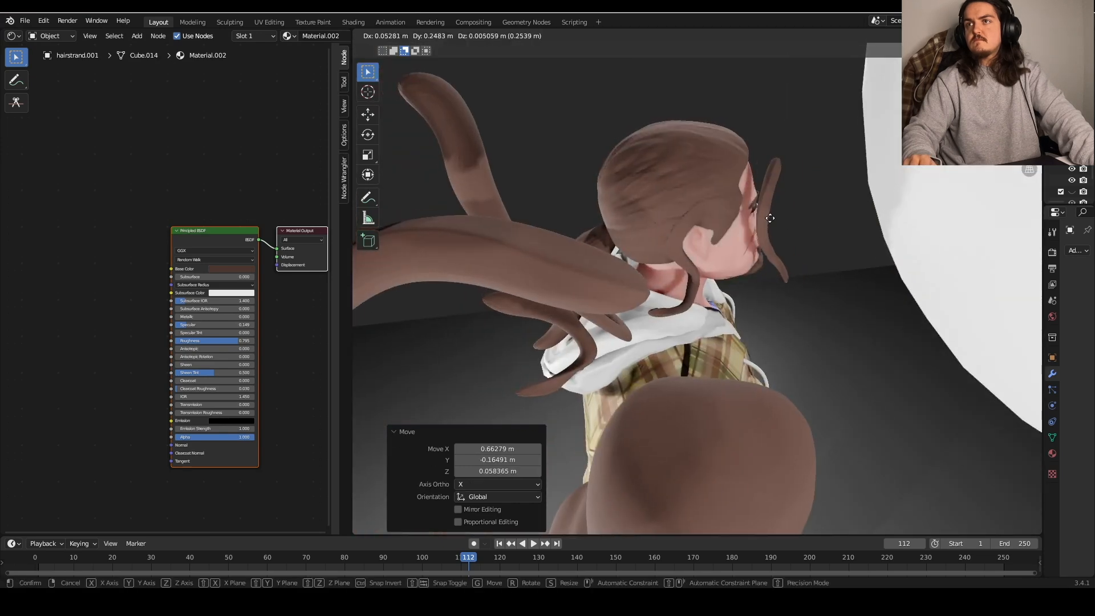
left_click(630, 201)
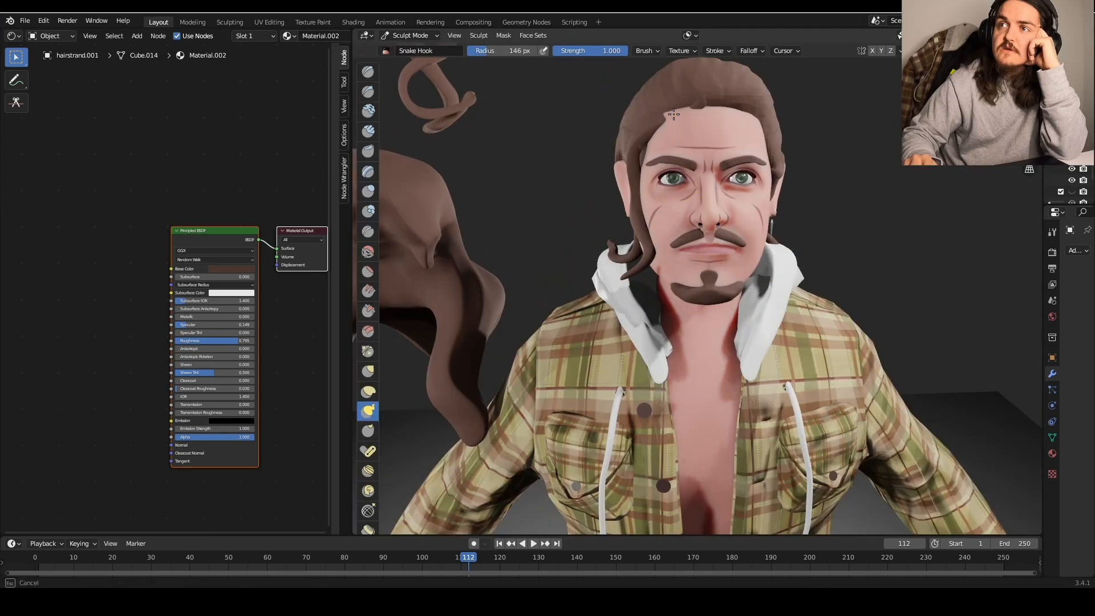
- Sculpt strand grooves along the ponytail with the Clay Strips brush at strength 0.600
middle_click_drag(677, 107, 707, 103)
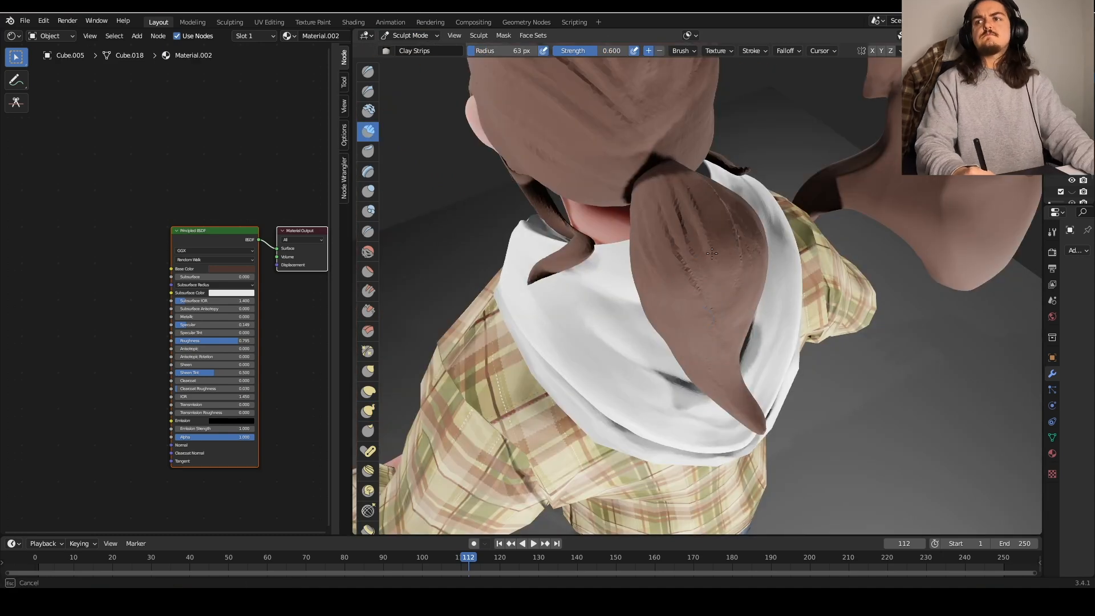
left_click_drag(704, 194, 737, 254)
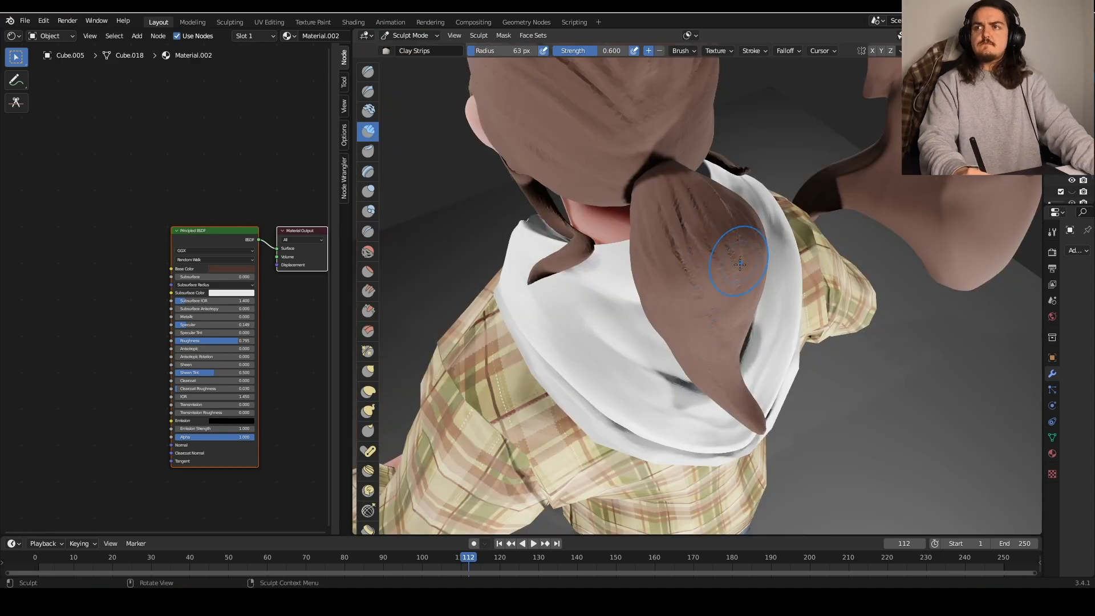
- Carve another strand groove down the ponytail with the Clay Strips brush at strength 0.600
mouse_move(703, 200)
left_mouse_down()
mouse_move(711, 261)
mouse_move(706, 253)
mouse_move(687, 266)
left_mouse_up()
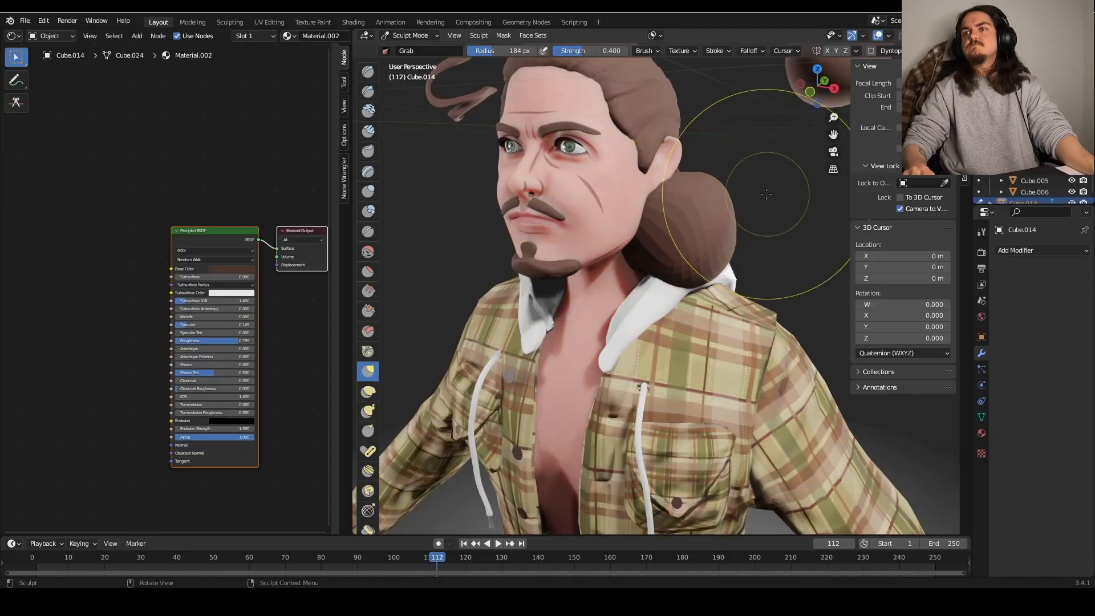
- Enable dynamic topology for the round hair piece behind the ear and stretch it down into a long lock with the Grab brush
mouse_move(648, 220)
middle_mouse_down()
mouse_move(628, 252)
mouse_move(735, 202)
middle_mouse_up()
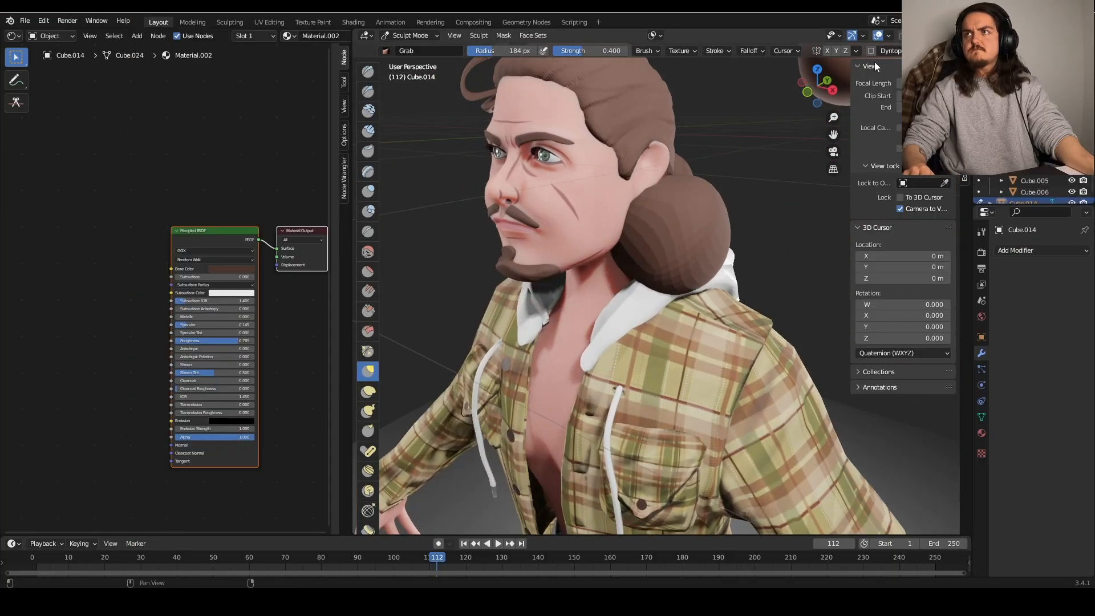
left_click(870, 51)
left_click(861, 75)
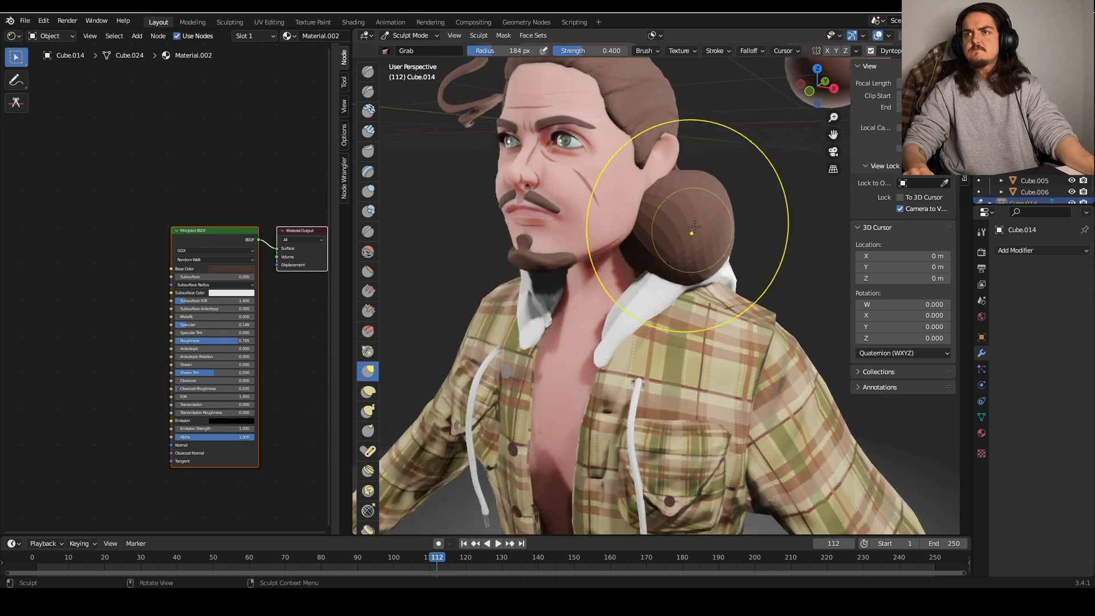
middle_click_drag(691, 232, 605, 281)
left_click_drag(605, 281, 541, 410)
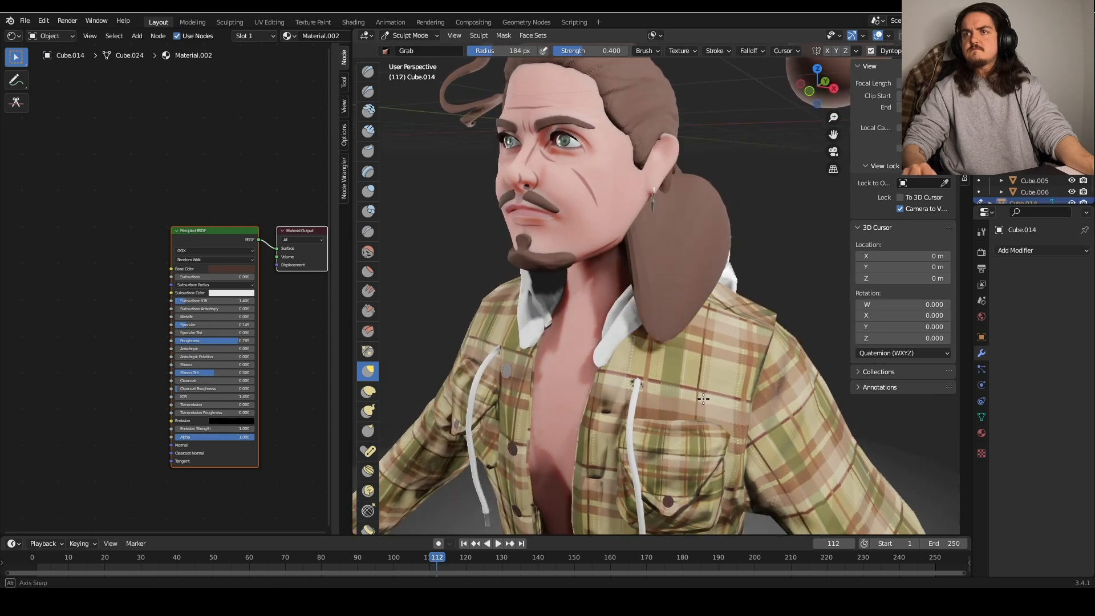
middle_click_drag(571, 526, 709, 289)
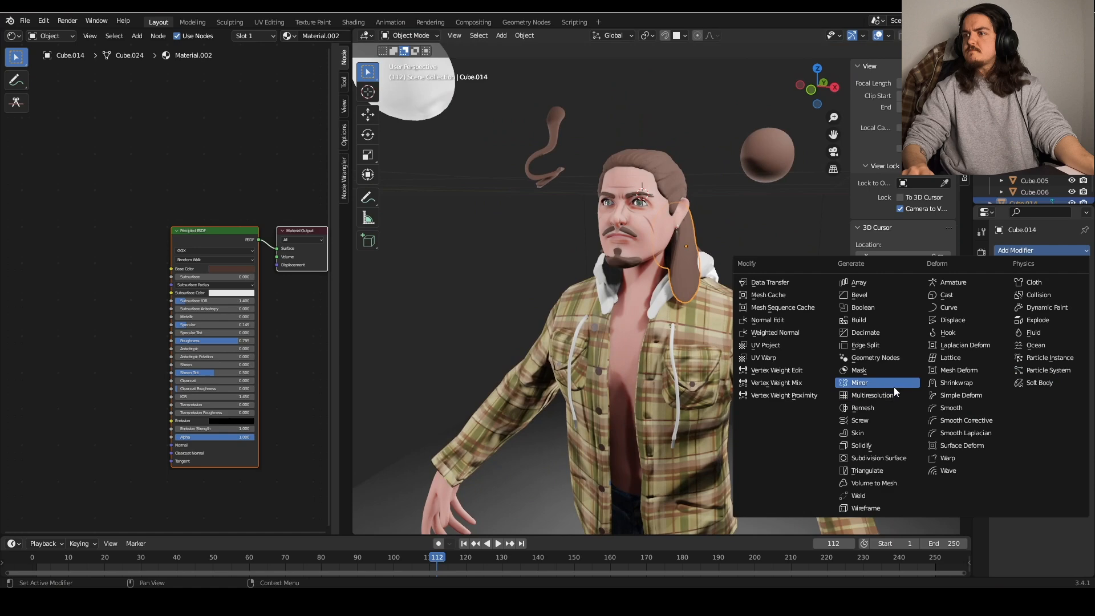
- Add a Mirror modifier to the long hair lock to repeat it on the other side of the head
left_click(894, 386)
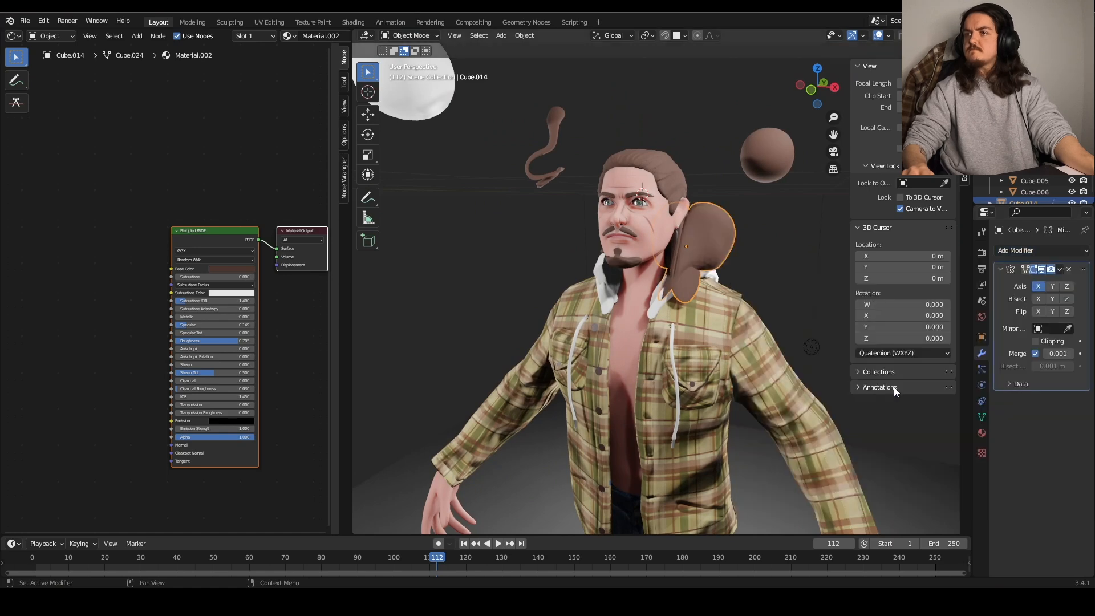
left_click(664, 215)
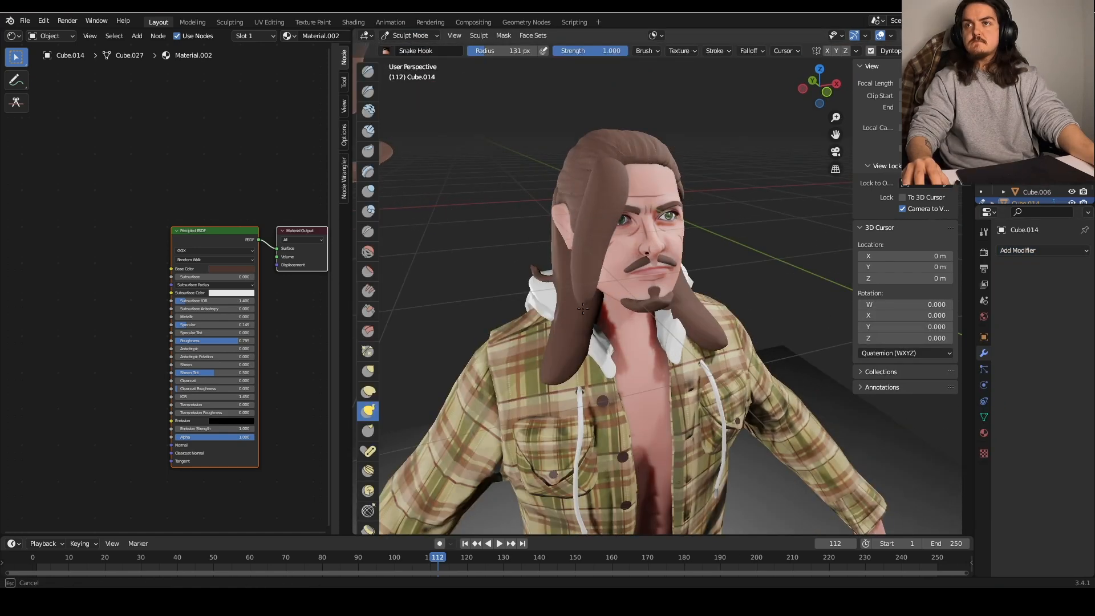
- Shape the front hair strand along the hairline and cheek with the Snake Hook brush, radius 131 px and strength 1.000
left_click_drag(594, 341, 603, 356)
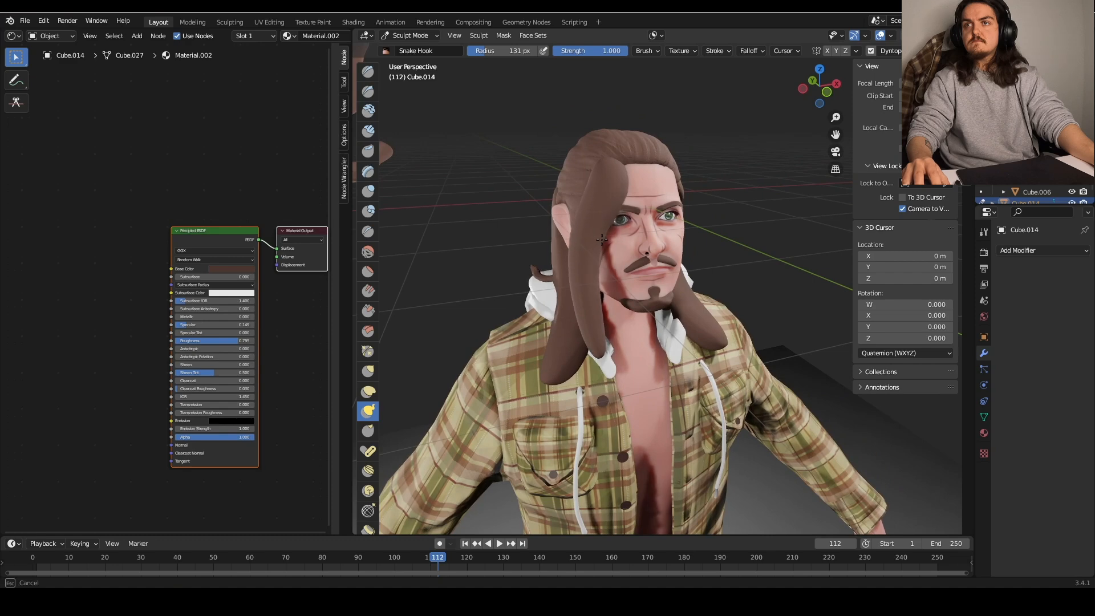
mouse_move(599, 235)
middle_mouse_down()
mouse_move(677, 178)
mouse_move(622, 175)
mouse_move(597, 188)
middle_mouse_up()
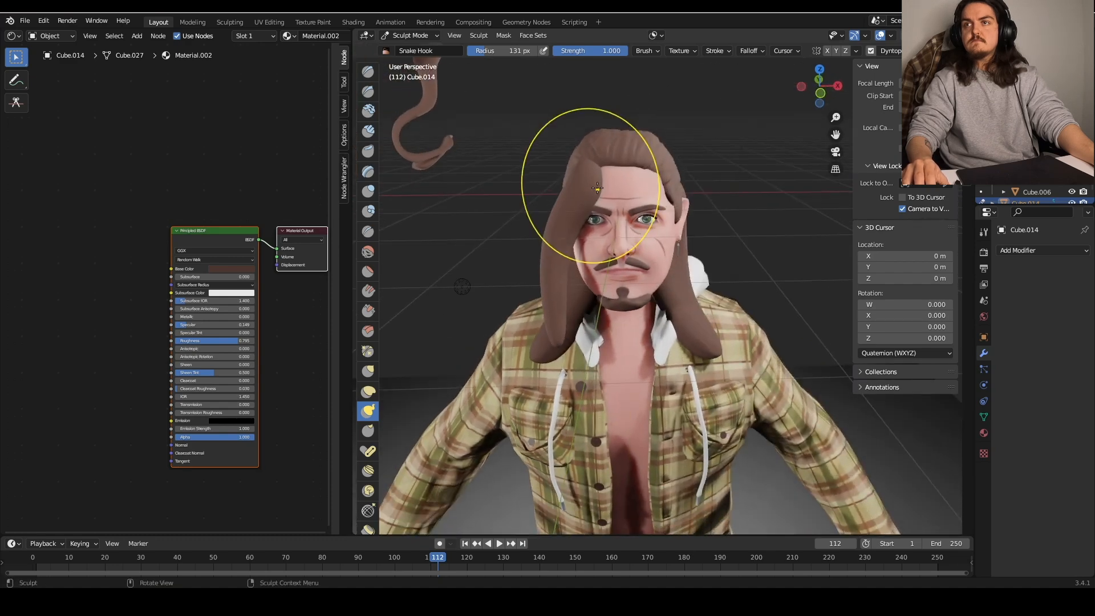
left_click_drag(595, 182, 602, 171)
middle_click_drag(604, 170, 703, 173)
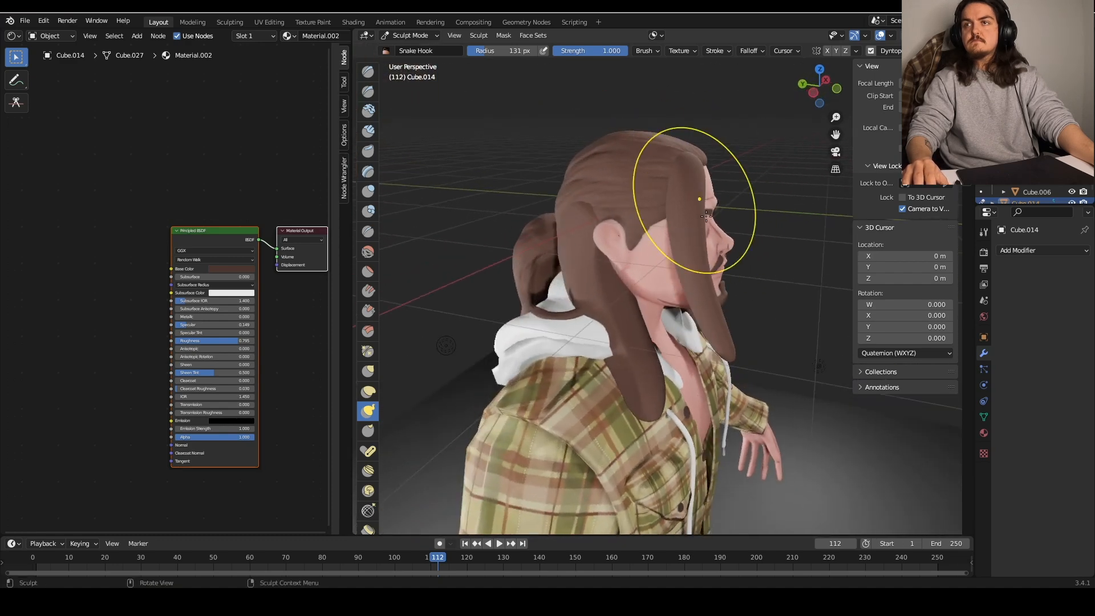
left_click_drag(705, 252, 688, 263)
middle_click_drag(699, 299, 713, 305)
mouse_move(721, 316)
left_mouse_down()
mouse_move(700, 322)
mouse_move(707, 356)
mouse_move(679, 353)
mouse_move(699, 312)
mouse_move(672, 333)
left_mouse_up()
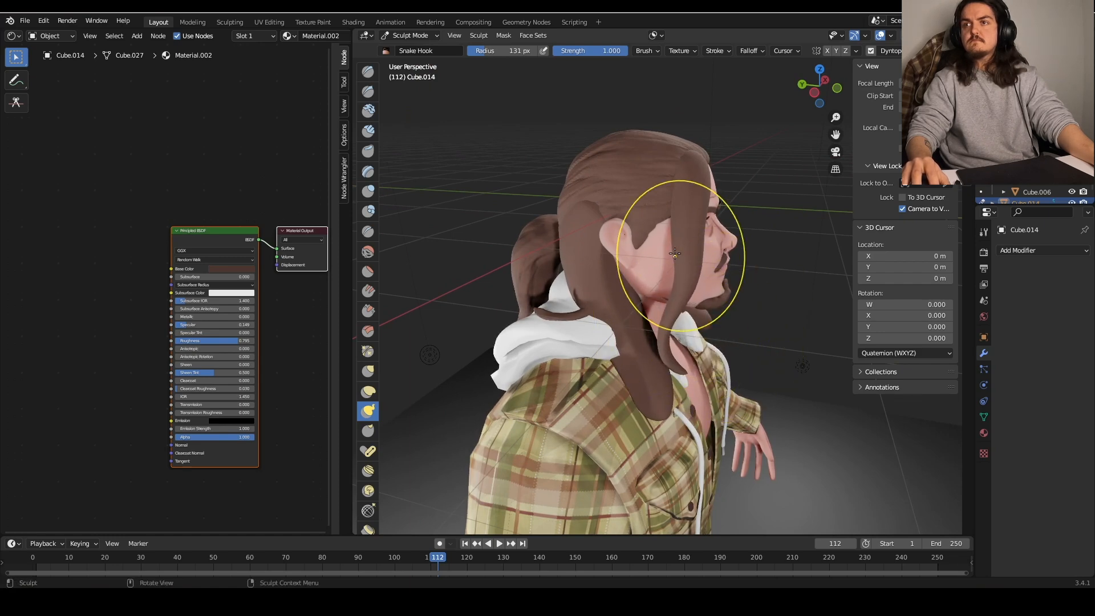
left_click_drag(675, 253, 672, 245)
middle_click_drag(672, 245, 752, 251)
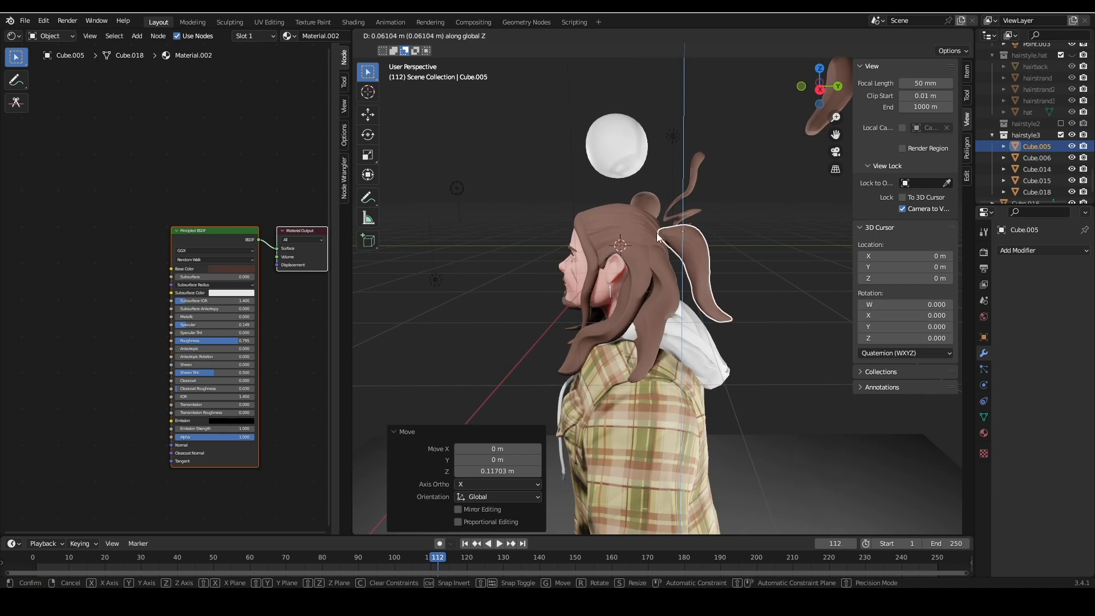
- Raise the ponytail along the global Z axis at the back of the head
left_click(661, 256)
middle_click_drag(661, 256, 700, 189)
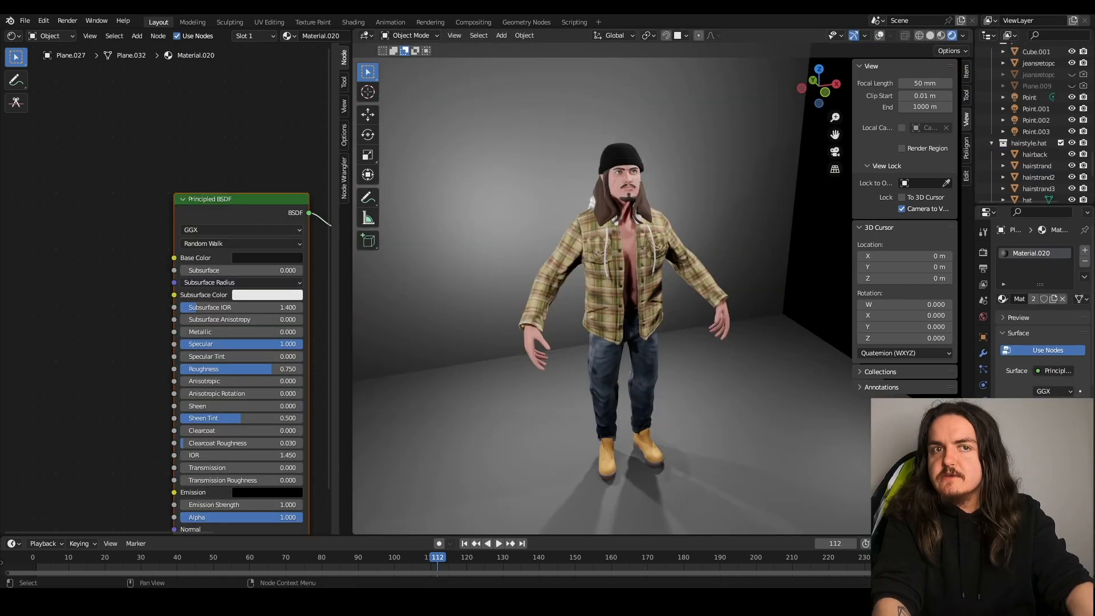
- Examine the character's face, beanie, hair and plaid jacket from several sides
scroll(645, 184, "up", 3)
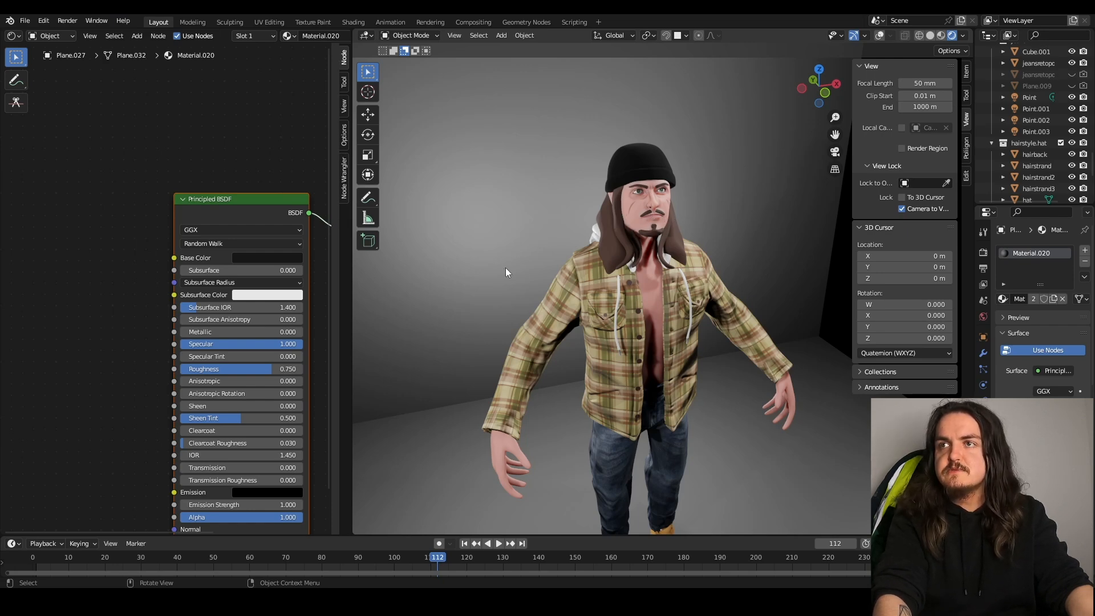
mouse_move(608, 227)
middle_mouse_down()
mouse_move(631, 222)
mouse_move(603, 240)
mouse_move(605, 218)
middle_mouse_up()
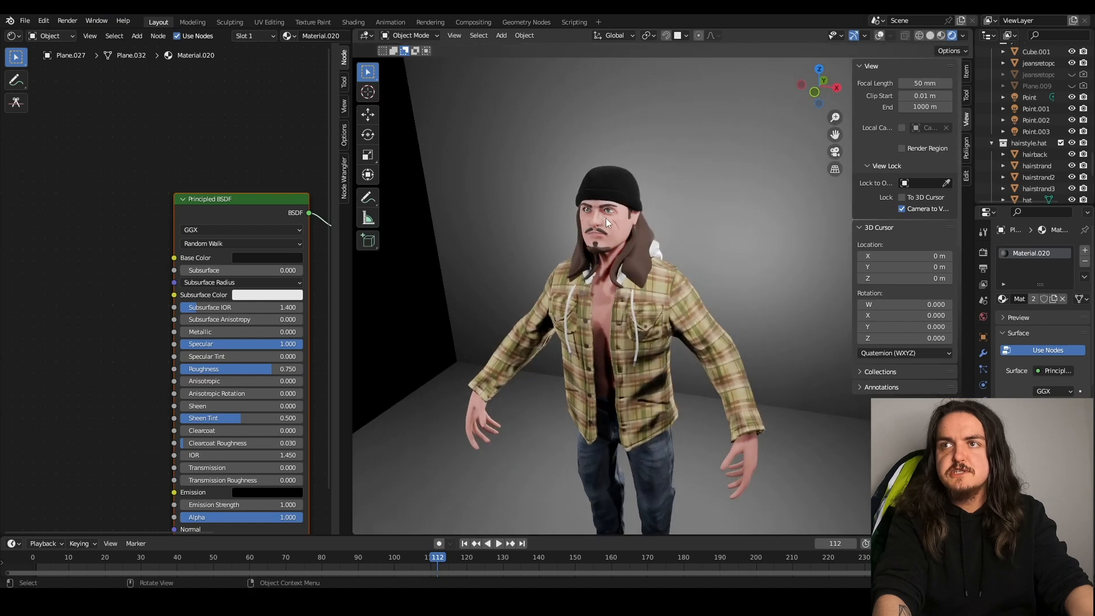
scroll(621, 231, "up", 4)
middle_click_drag(708, 295, 682, 285)
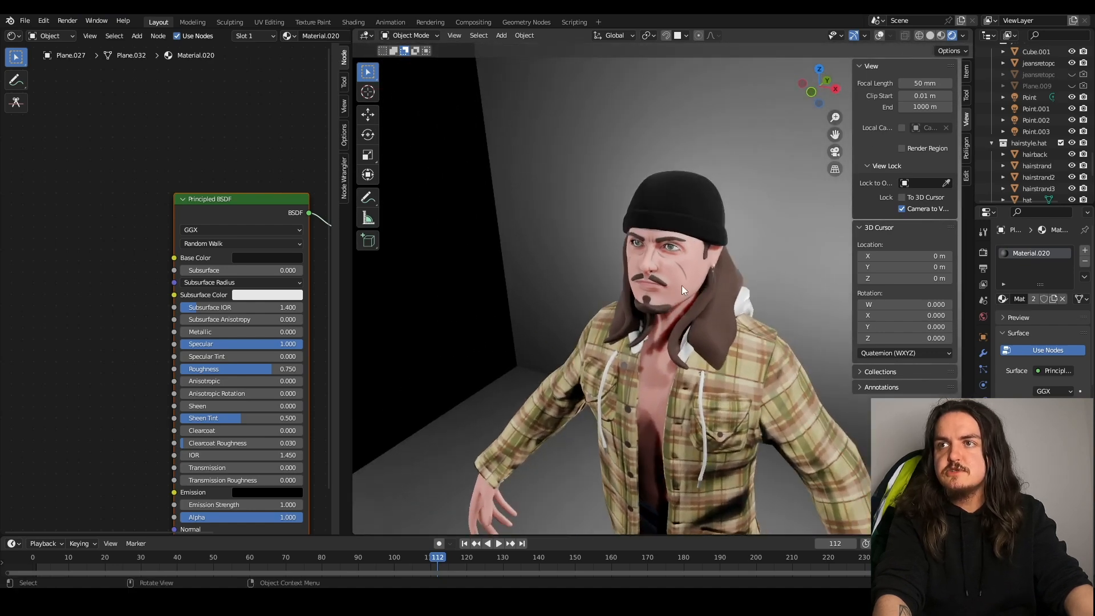
scroll(684, 274, "up", 2)
middle_click_drag(692, 229, 704, 266)
middle_click_drag(705, 266, 647, 223, "shift")
scroll(577, 176, "down", 2)
middle_click_drag(647, 178, 591, 176)
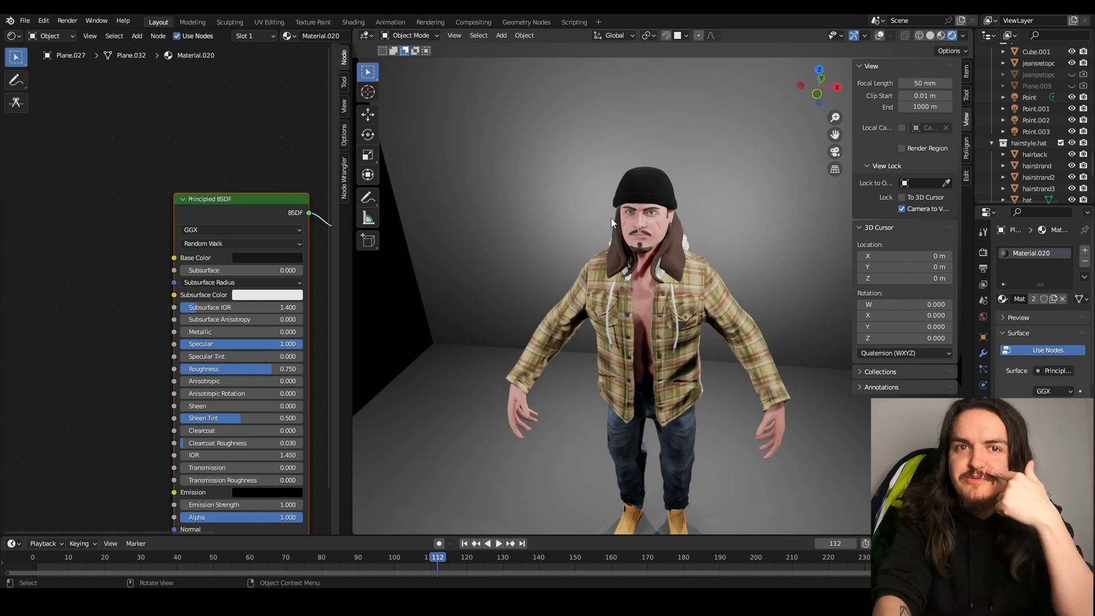
middle_click_drag(606, 218, 668, 234)
scroll(669, 234, "up", 2)
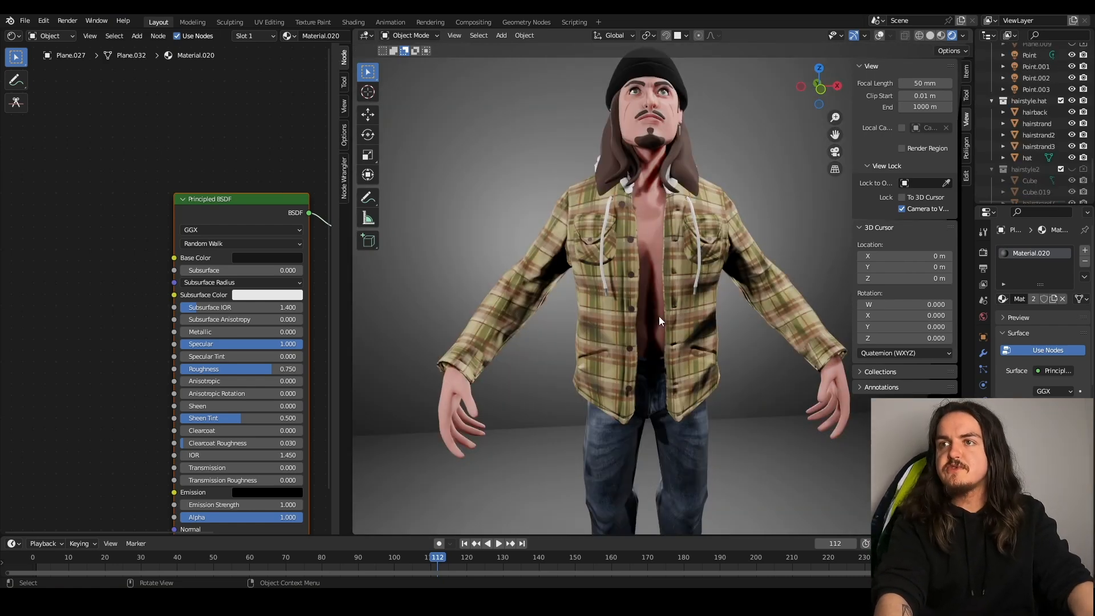
- Examine the jeans and boots up close, and check the whole figure from head to foot
middle_click_drag(700, 386, 655, 207, "shift")
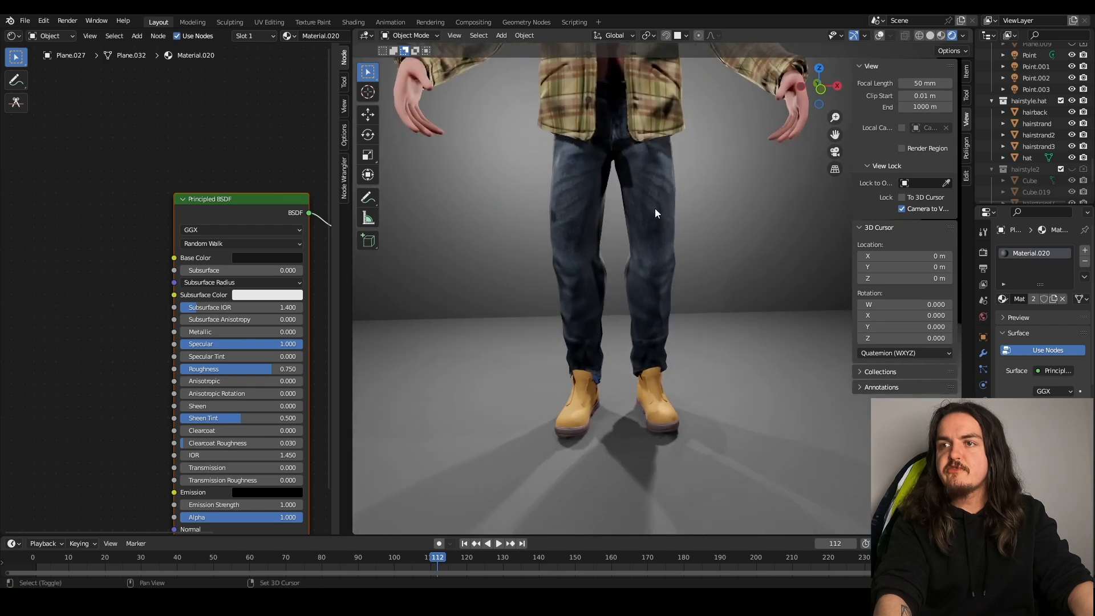
middle_click_drag(641, 383, 639, 340, "shift")
scroll(639, 336, "up", 1)
middle_click_drag(638, 303, 724, 314)
scroll(627, 354, "up", 1)
middle_click_drag(560, 389, 626, 310, "shift")
scroll(686, 354, "up", 2)
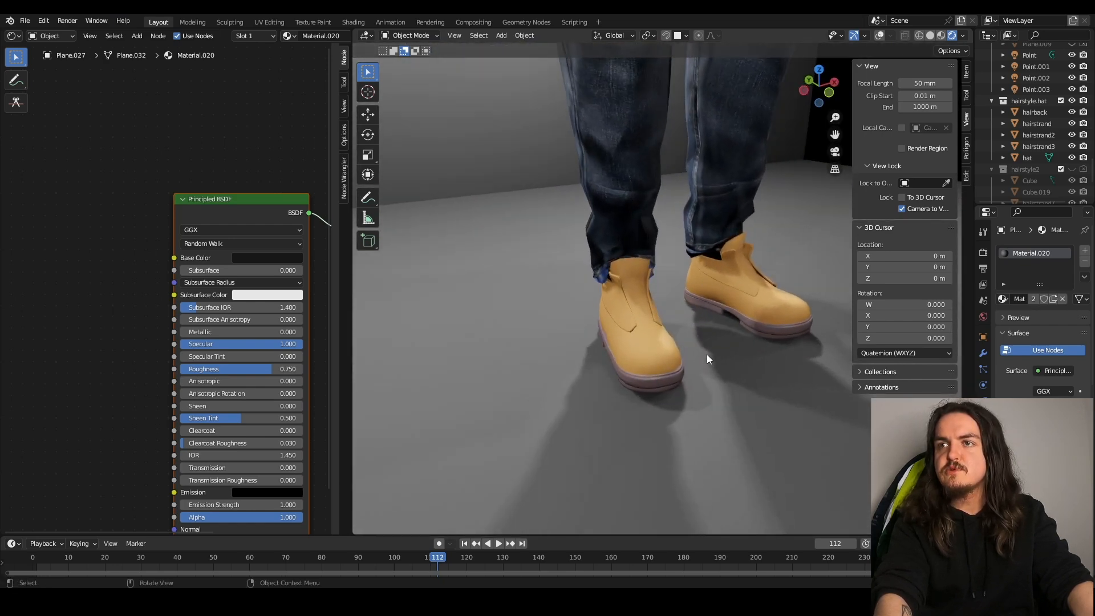
middle_click_drag(598, 361, 580, 405)
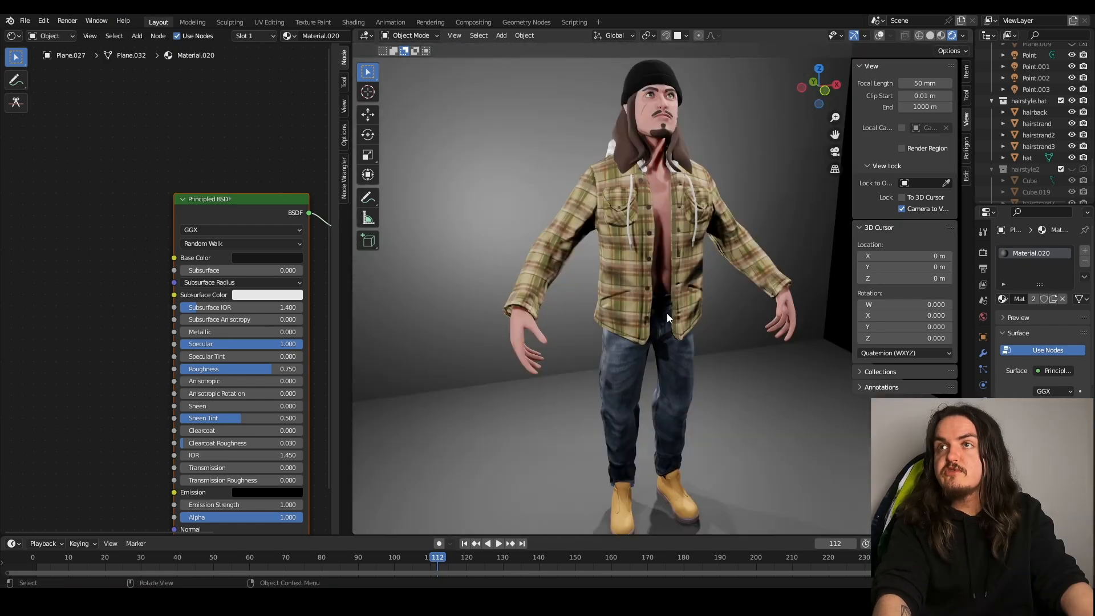
middle_click_drag(688, 240, 663, 266)
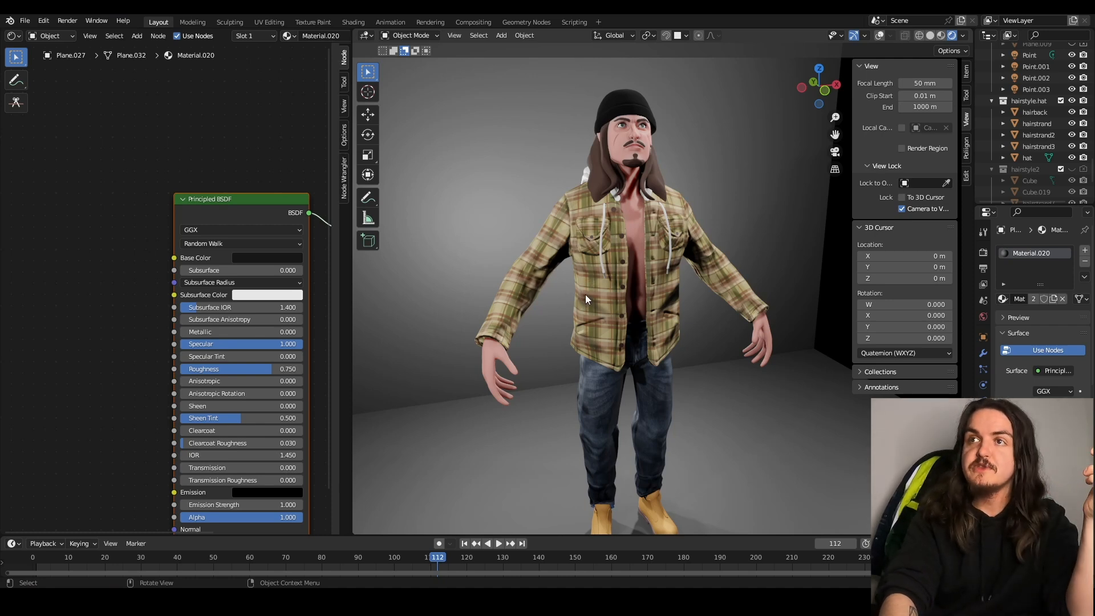
scroll(585, 295, "down", 2)
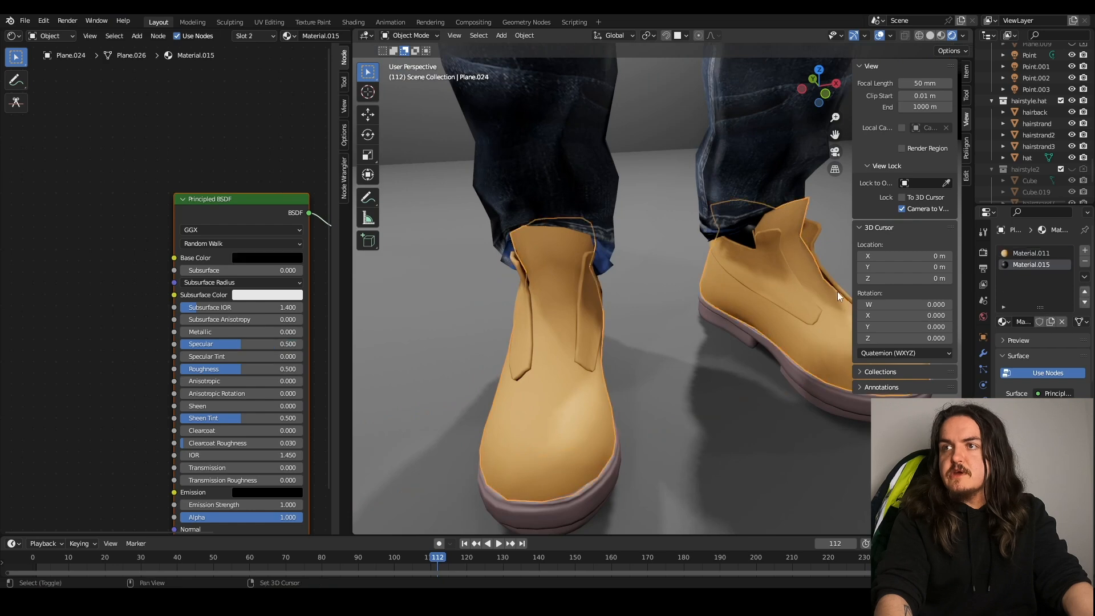
- Extrude a strip across the boot's open underside and adjust it along X with proportional editing off
middle_click_drag(604, 319, 720, 390)
key("g")
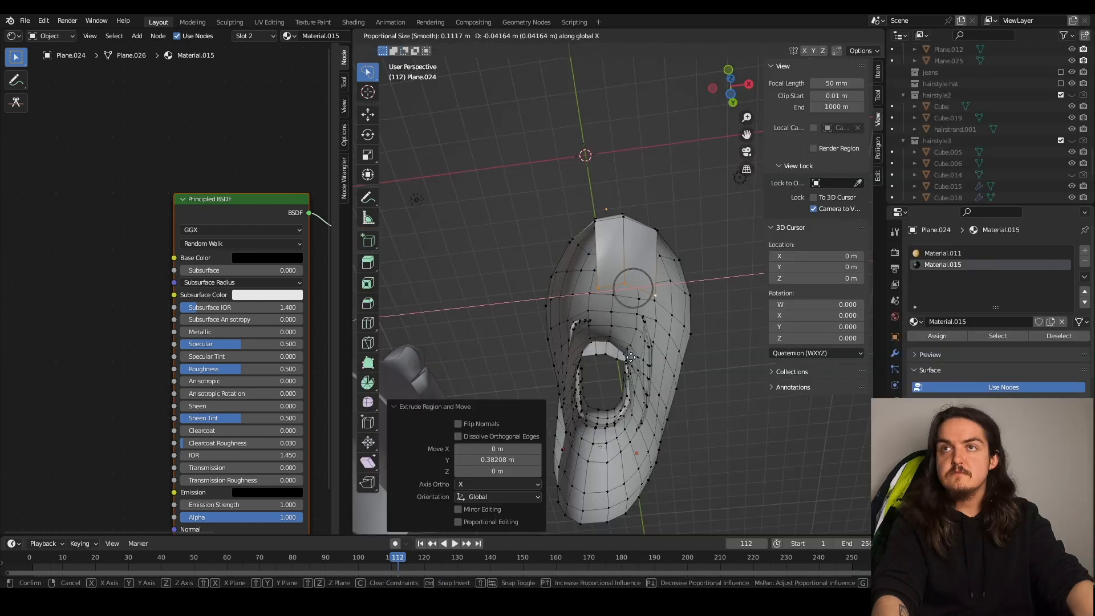
right_click(631, 356)
key("o")
key("g")
key("x")
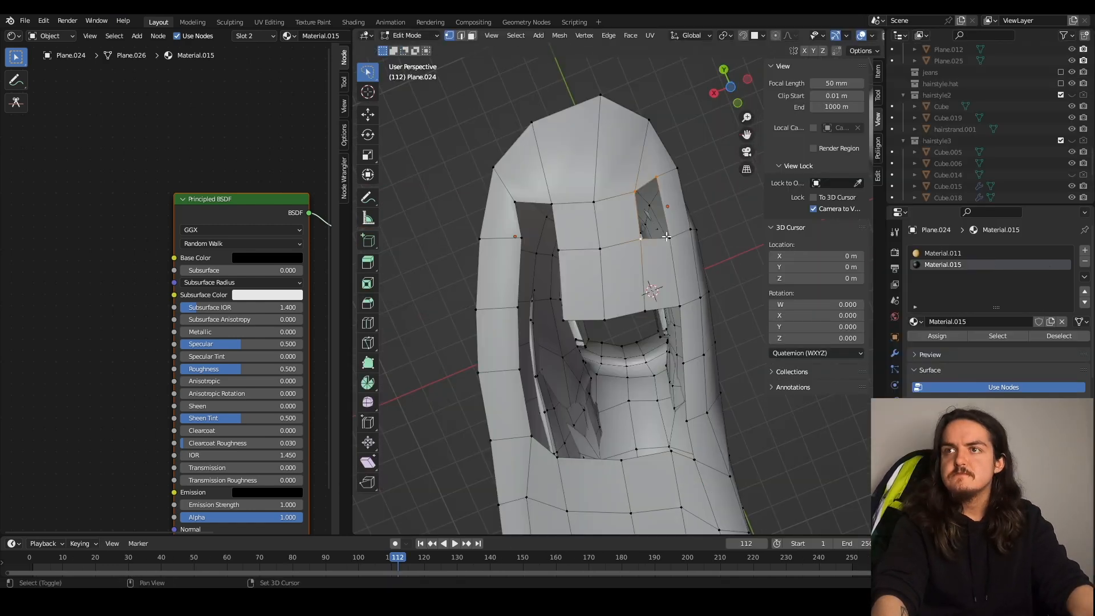
- Fill the gaps between the extruded strip and the rim of the boot's underside with faces
left_click(650, 208)
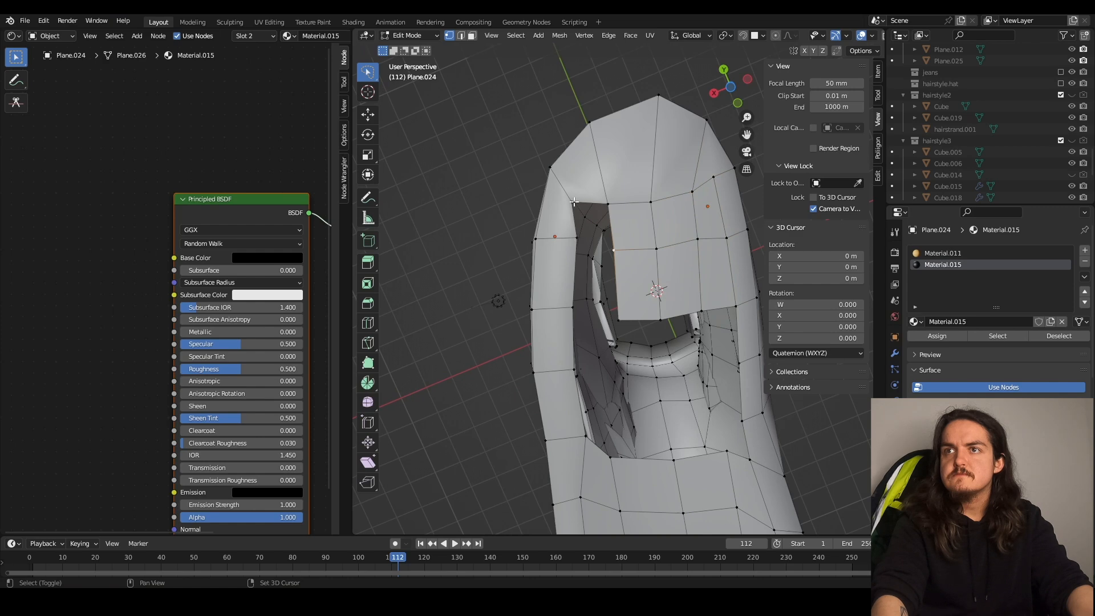
middle_click_drag(569, 236, 572, 319)
scroll(593, 302, "down", 4)
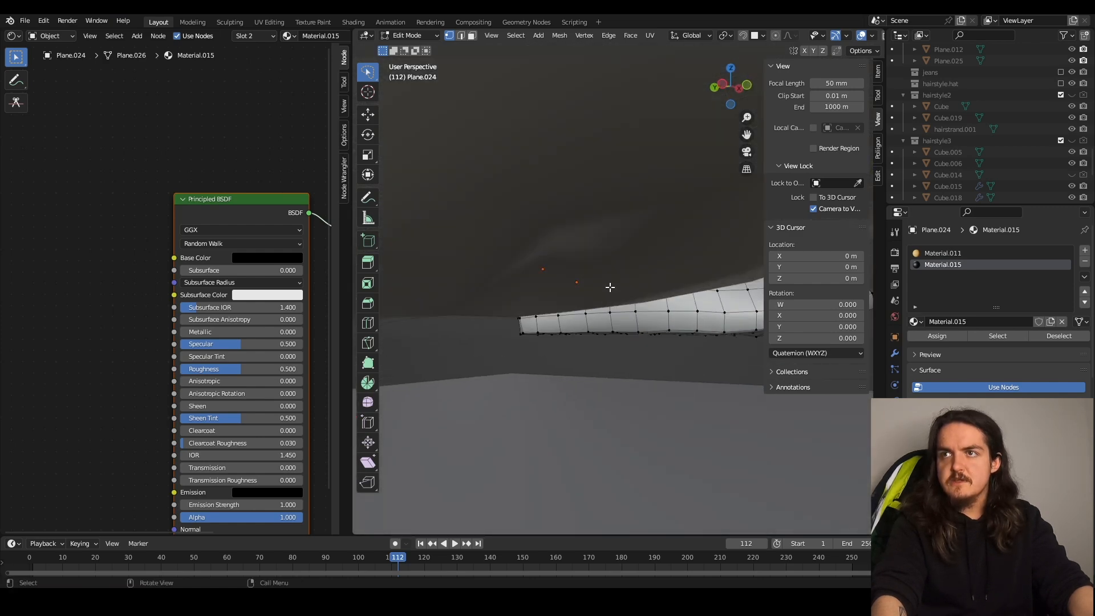
- Mark a UV seam along the bottom edge of the boot upper
middle_click_drag(610, 288, 843, 319)
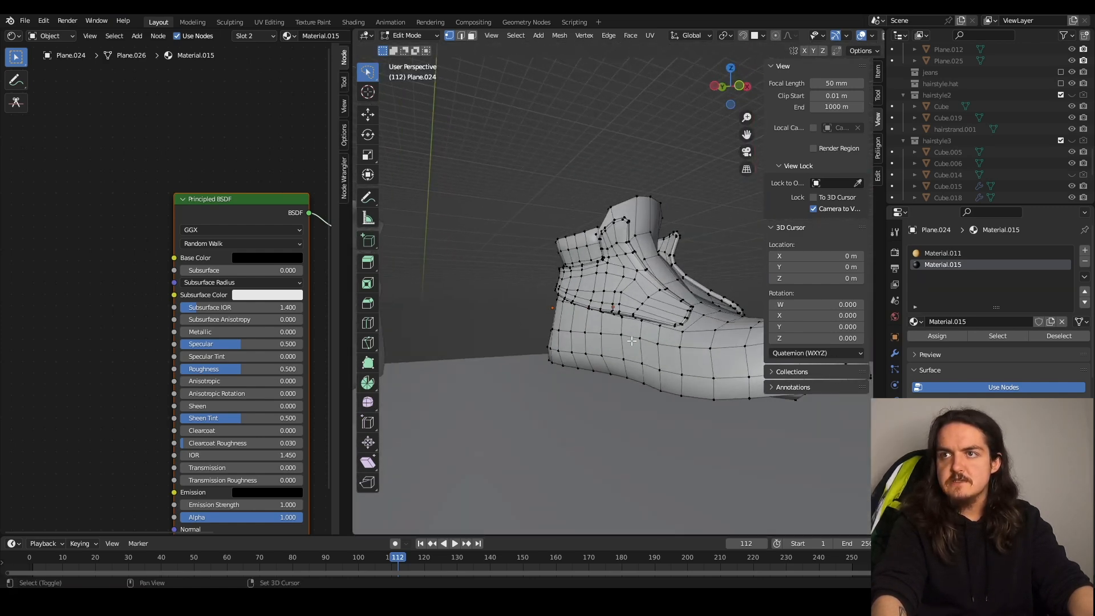
middle_click_drag(576, 285, 607, 275)
middle_click_drag(581, 326, 692, 382)
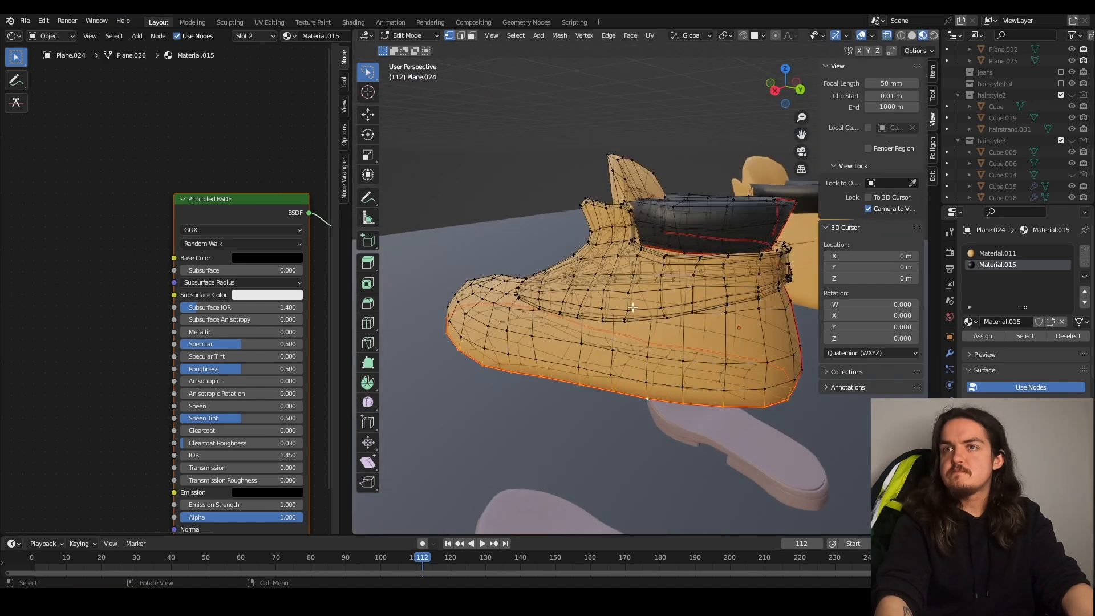
middle_click_drag(434, 250, 451, 262)
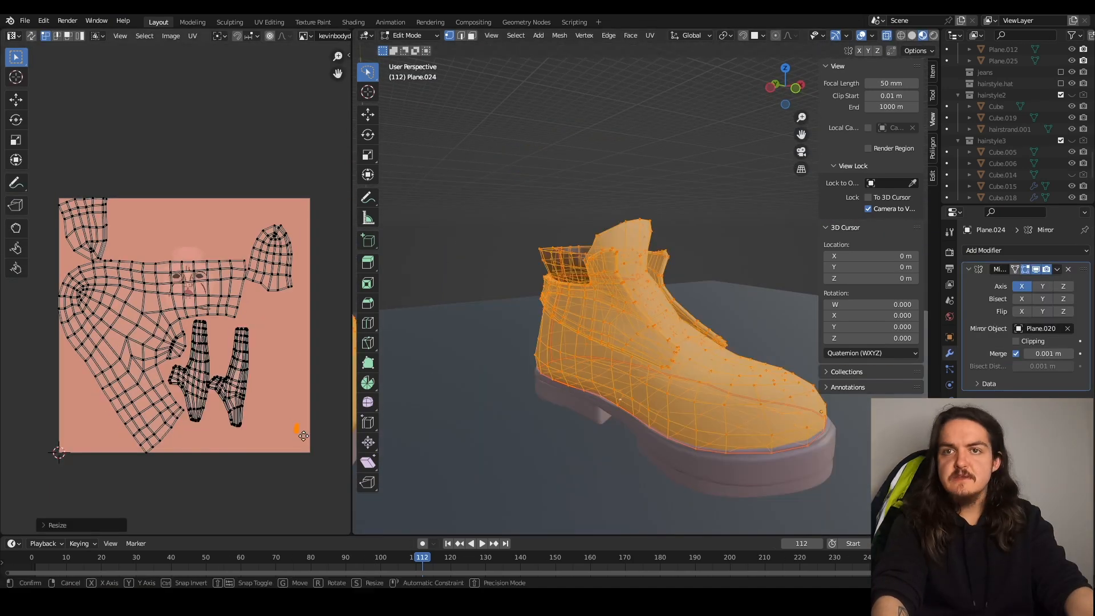
- Move the scaled-down UV island into the texture's bottom-right corner and export the UV layout as bootUV.png
key("g")
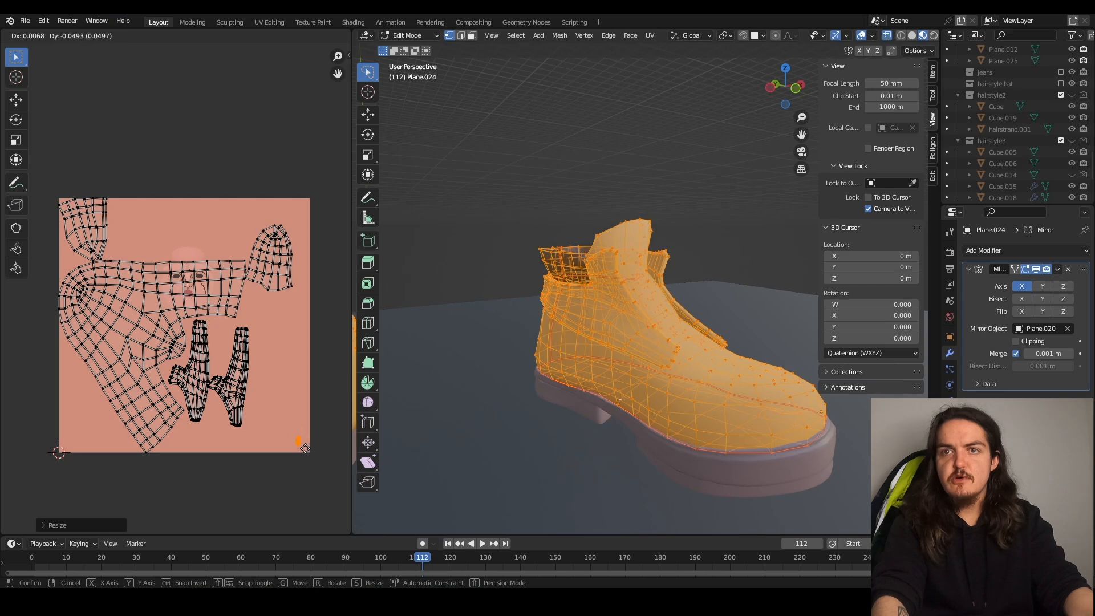
left_click(312, 450)
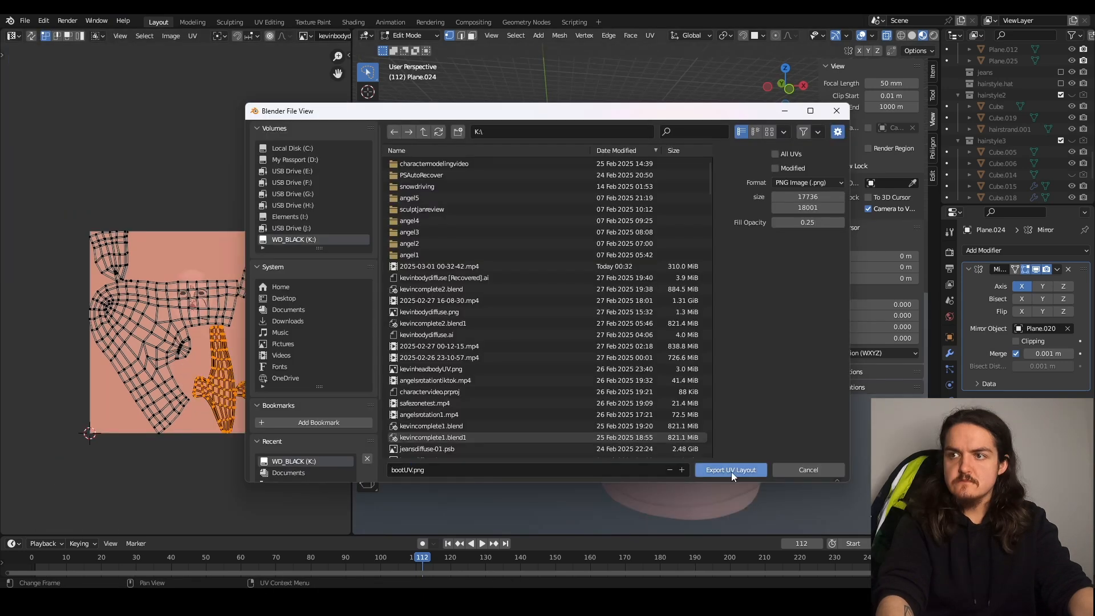
left_click(730, 471)
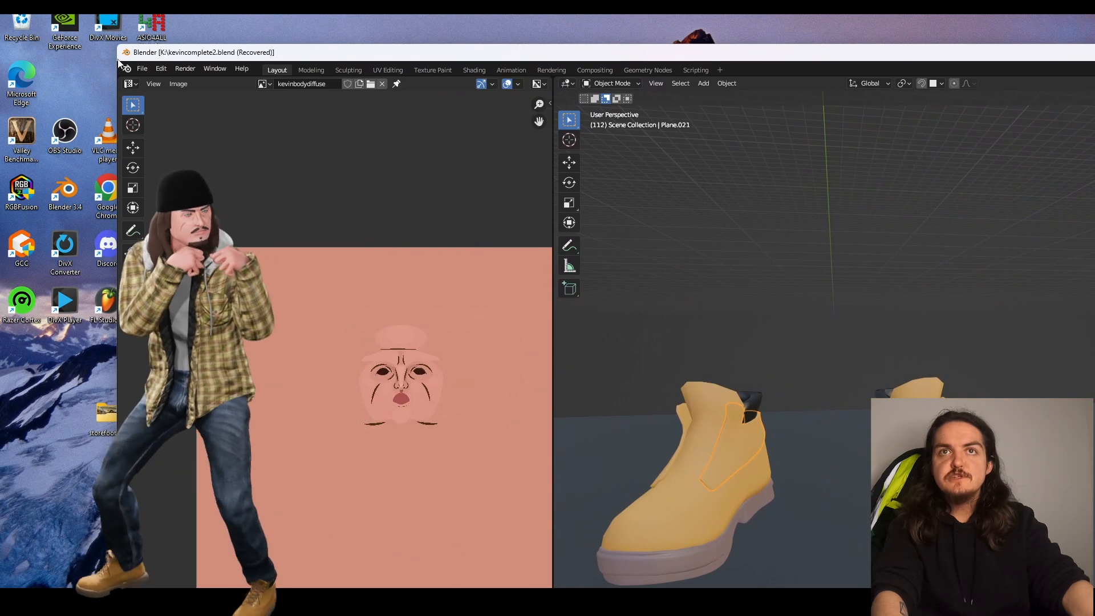
- Reposition and maximize the window of the recovered kevincomplete2.blend file to continue with the boots
left_click_drag(435, 52, 348, 55)
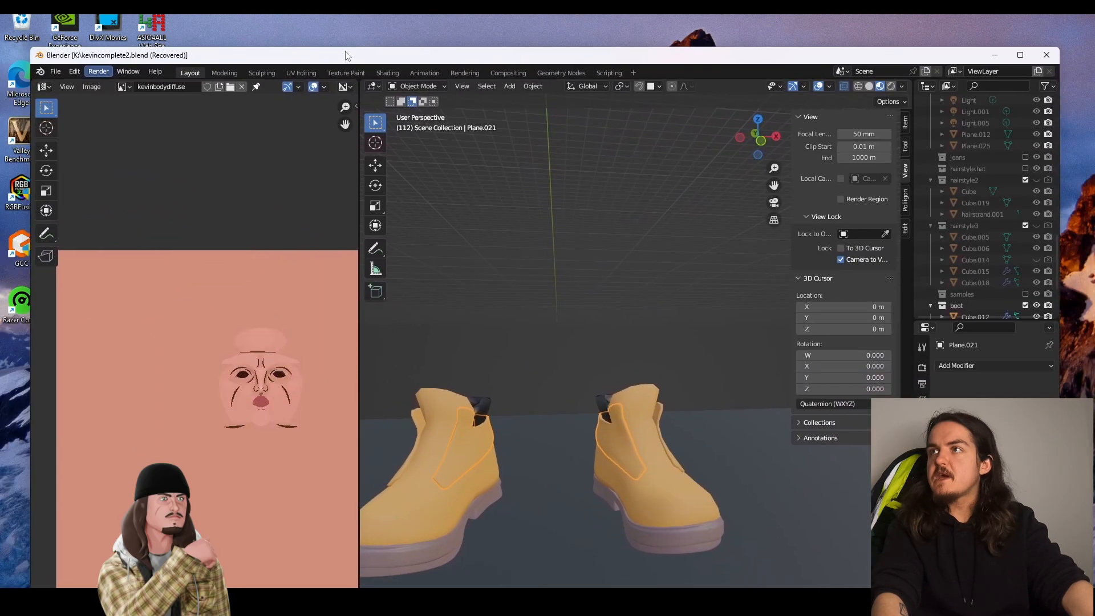
left_click(1020, 55)
scroll(665, 371, "up", 2)
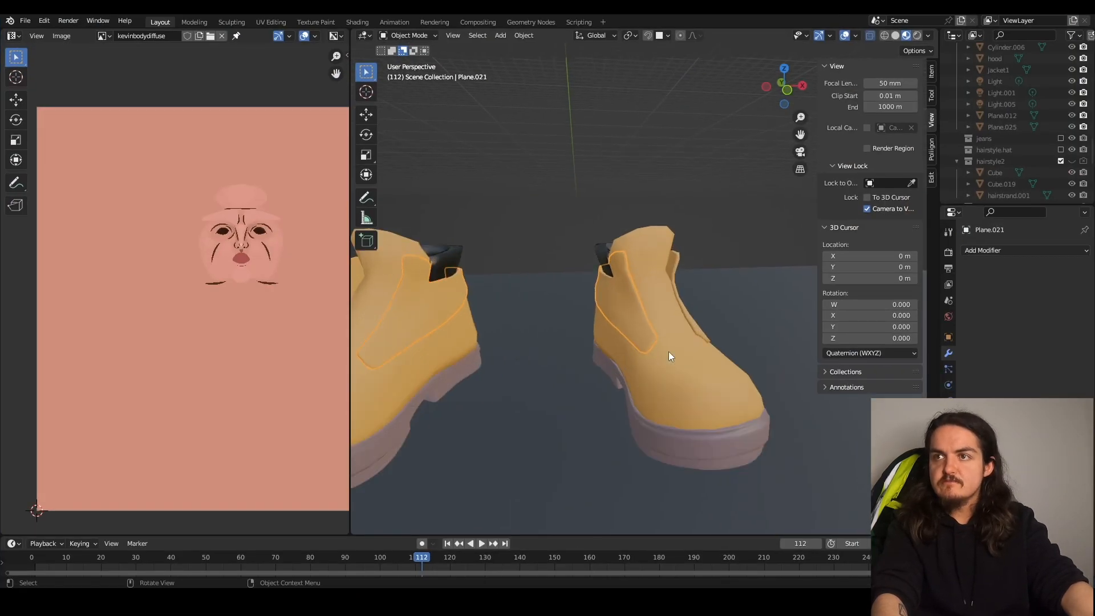
middle_click_drag(669, 351, 681, 328)
left_click(662, 310)
key("g")
key("z")
right_click(662, 62)
- Select the whole mesh of the boot upper and export its UV layout as bootuv.png
middle_click_drag(655, 177, 681, 166)
middle_click_drag(573, 235, 576, 195)
left_click(665, 285)
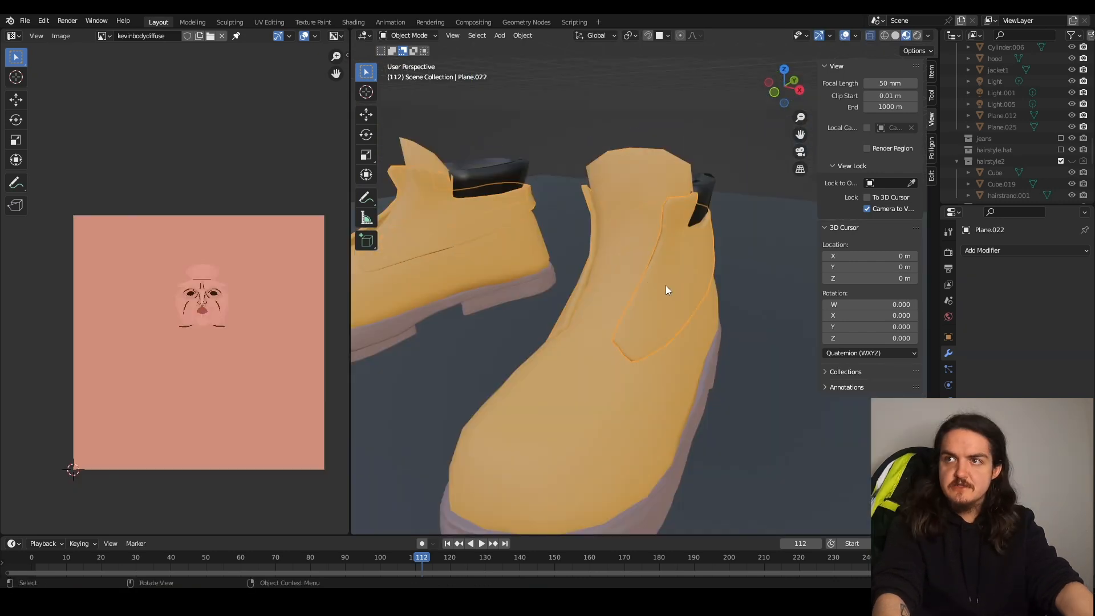
middle_click_drag(665, 285, 613, 292)
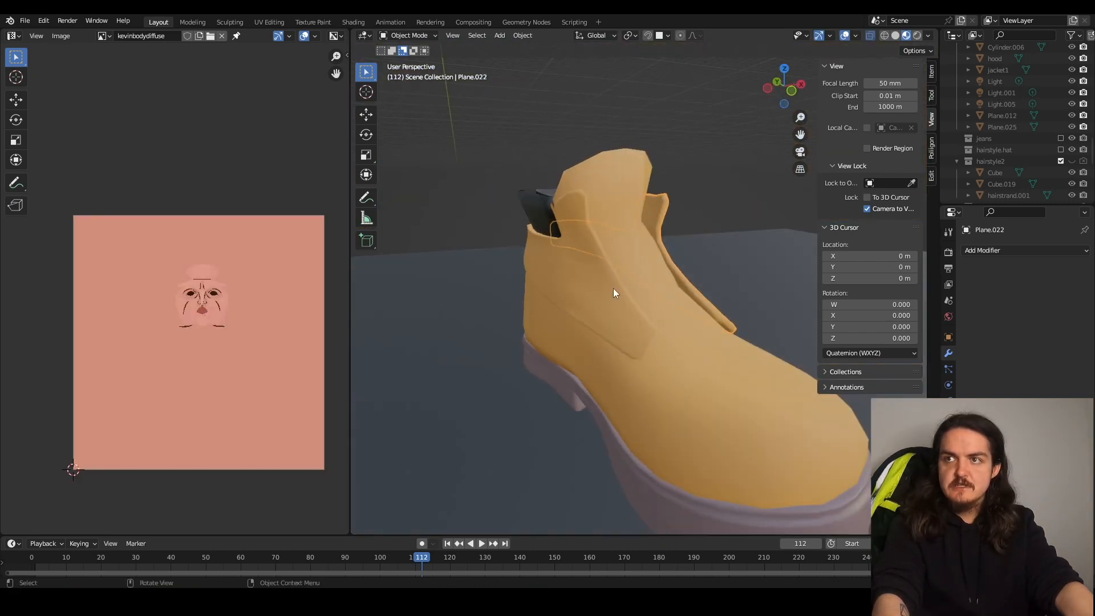
left_click(599, 293)
middle_click_drag(709, 267, 555, 256)
left_click(622, 287)
key("Tab")
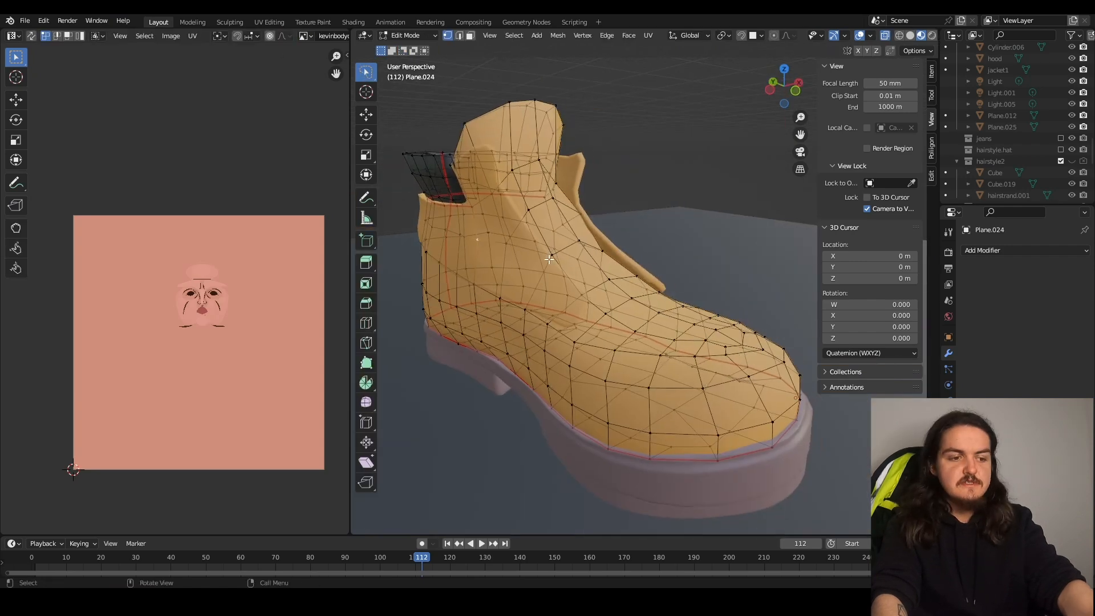
key("a")
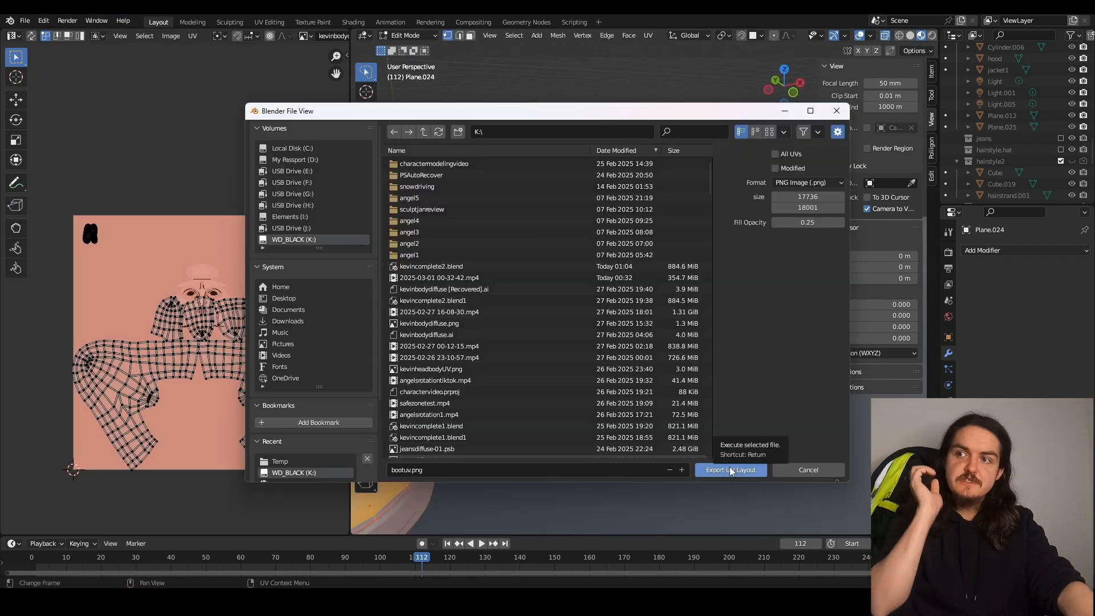
left_click(729, 466)
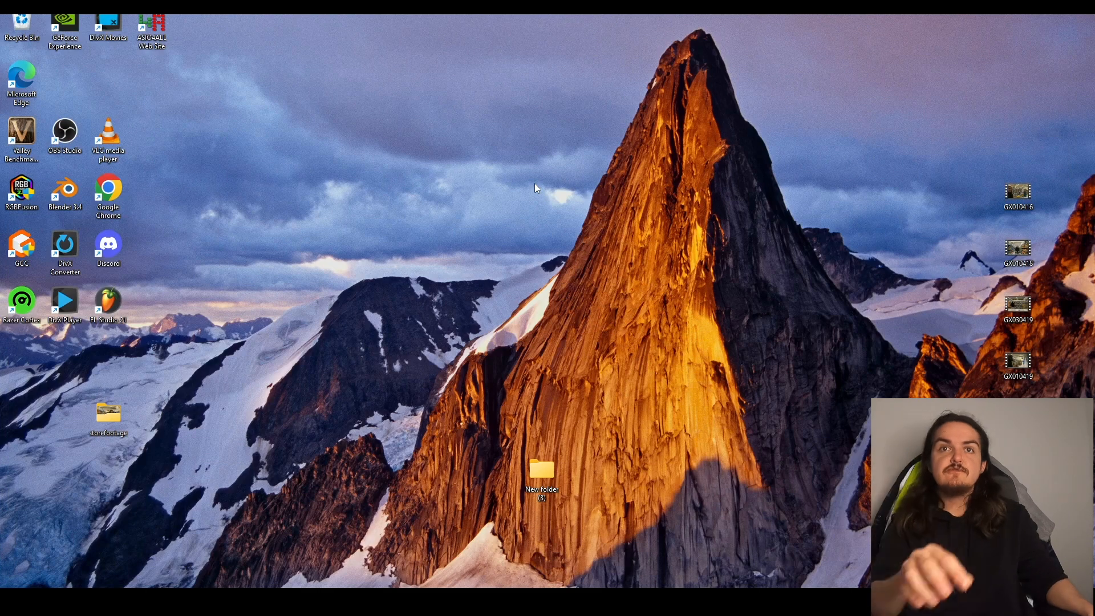
- Start Blender 3.4 again and open the recent file kevincomplete2.blend
double_click(58, 199)
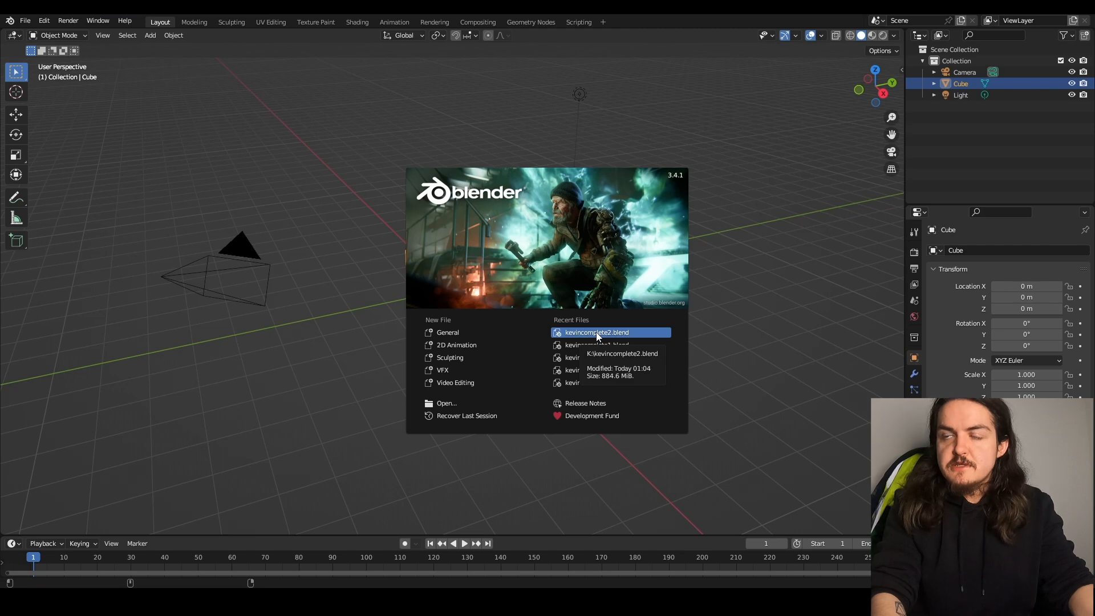
left_click(597, 333)
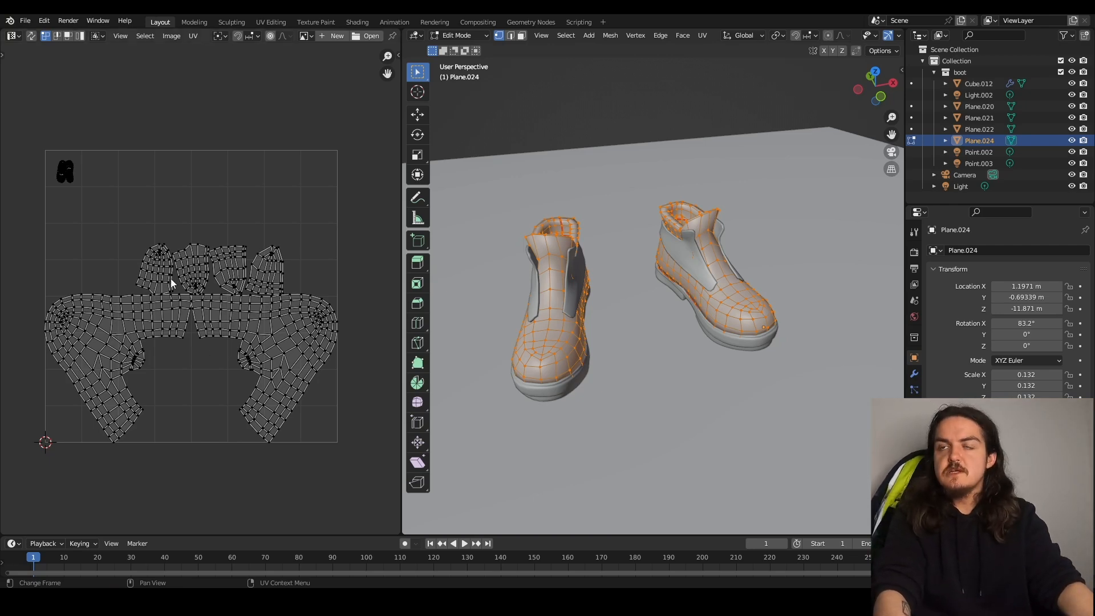
mouse_move(586, 336)
middle_mouse_down()
mouse_move(528, 378)
mouse_move(580, 348)
middle_mouse_up()
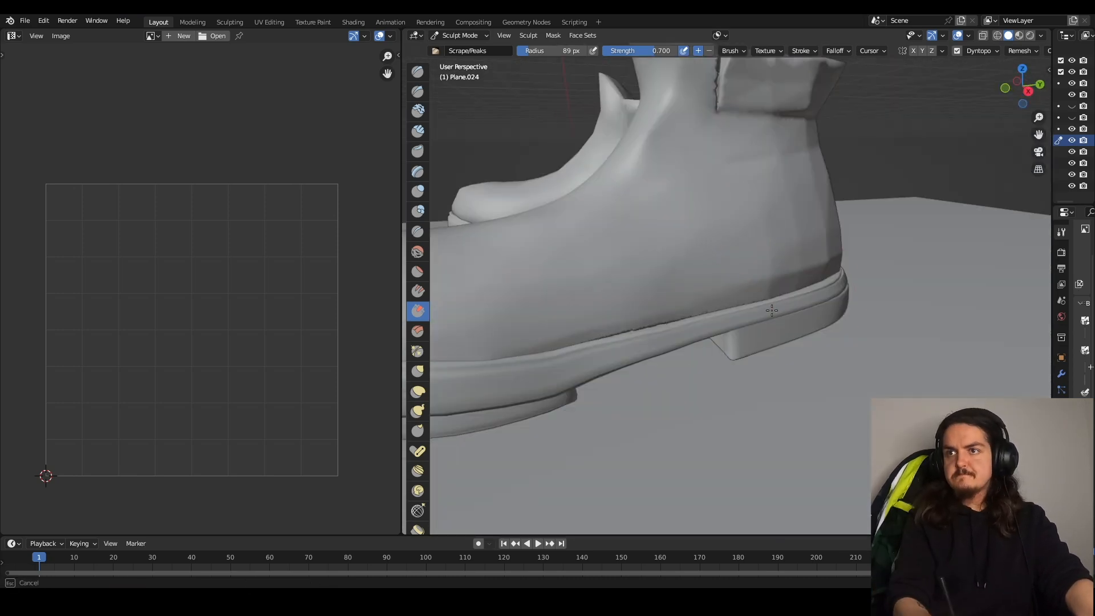
- Sculpt flex folds across the toe area of the boot with the Crease brush at strength 0.250
key("g")
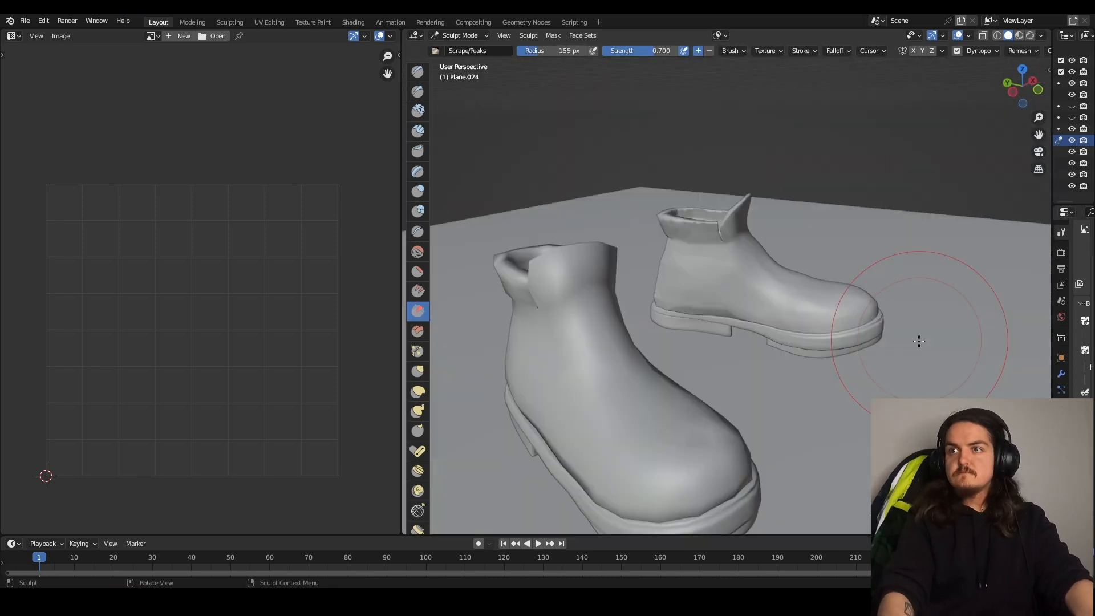
mouse_move(850, 335)
middle_mouse_down()
mouse_move(650, 342)
mouse_move(689, 364)
middle_mouse_up()
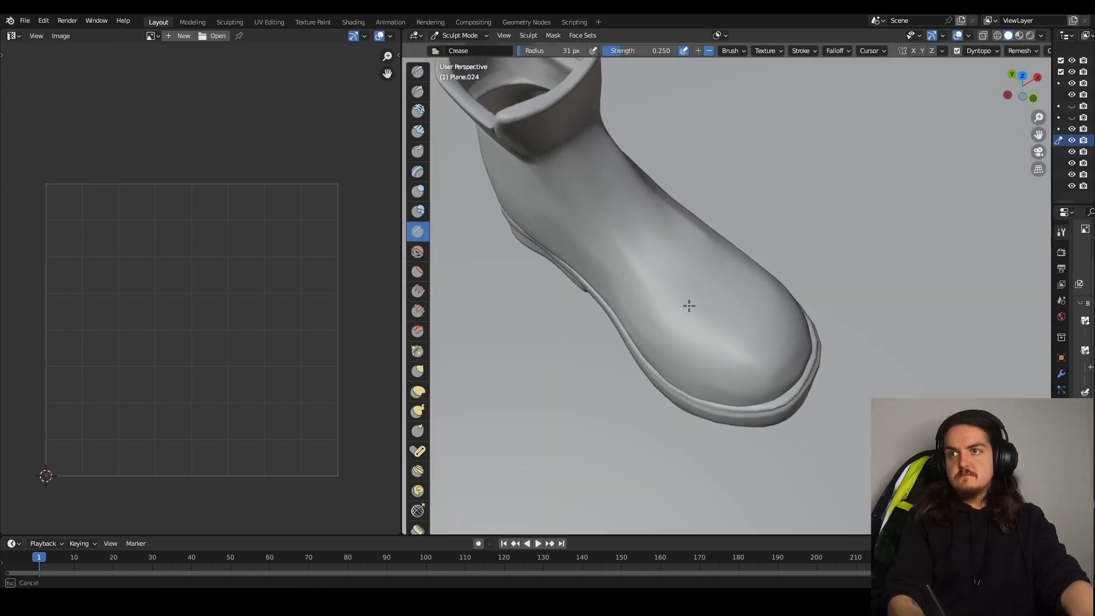
mouse_move(690, 305)
left_mouse_down()
mouse_move(751, 280)
mouse_move(713, 271)
left_mouse_up()
mouse_move(946, 347)
middle_mouse_down()
mouse_move(832, 337)
mouse_move(788, 394)
mouse_move(789, 377)
middle_mouse_up()
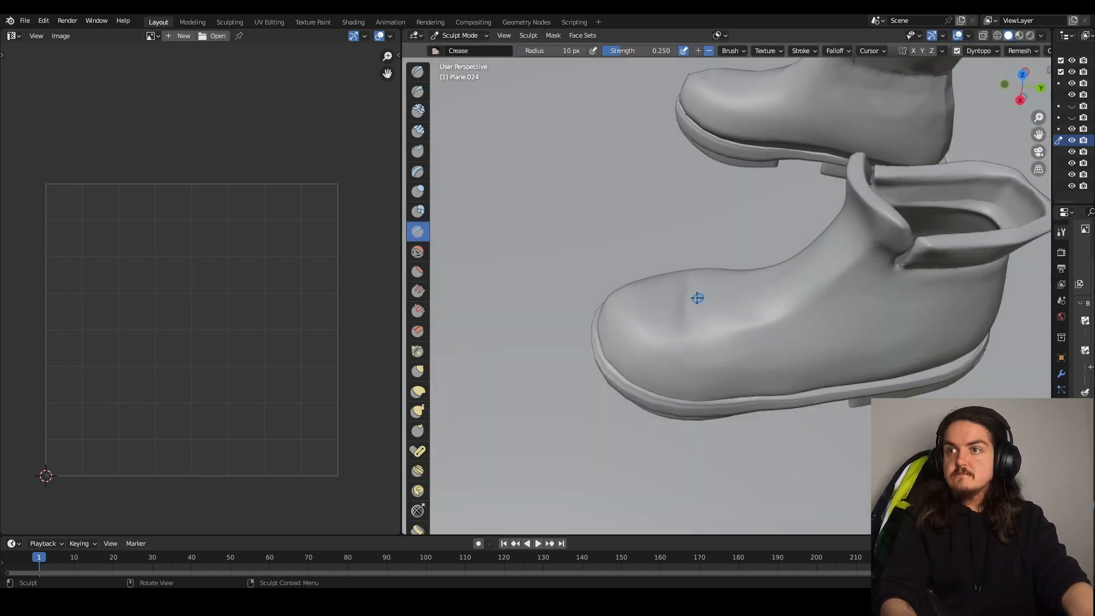
middle_click_drag(705, 284, 732, 327)
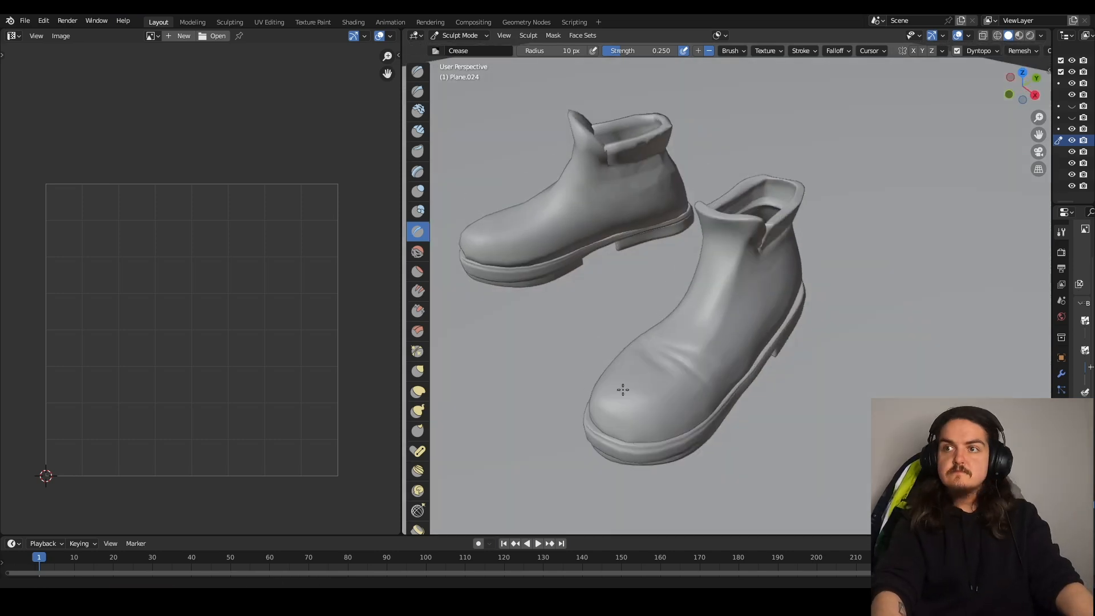
scroll(630, 384, "up", 5)
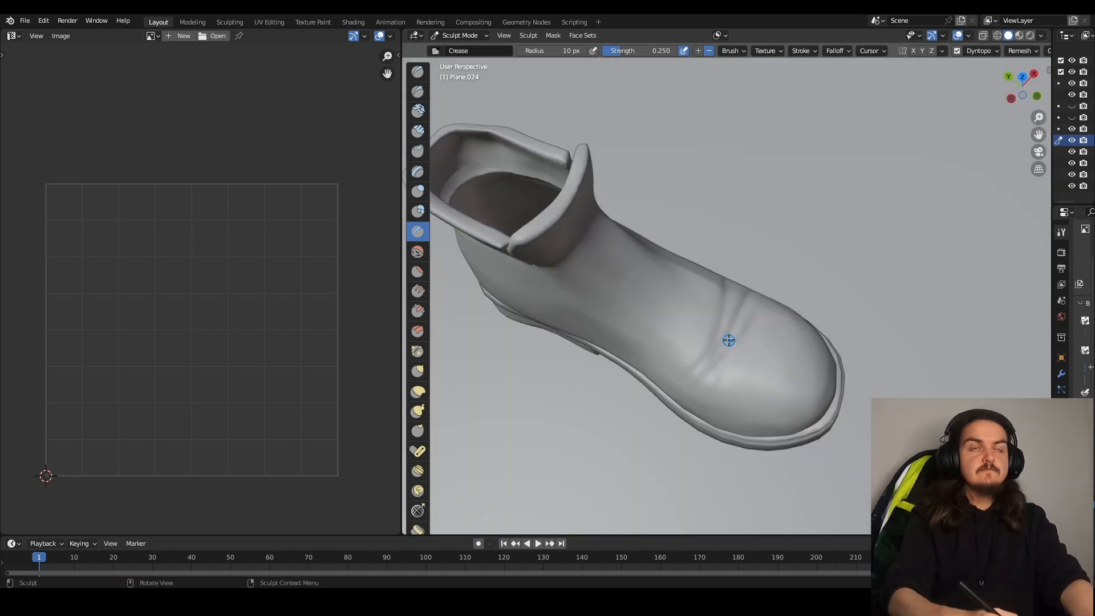
- Sculpt folds around the front of the boot's ankle and reshape the area with the Grab brush
middle_click_drag(757, 304, 760, 347)
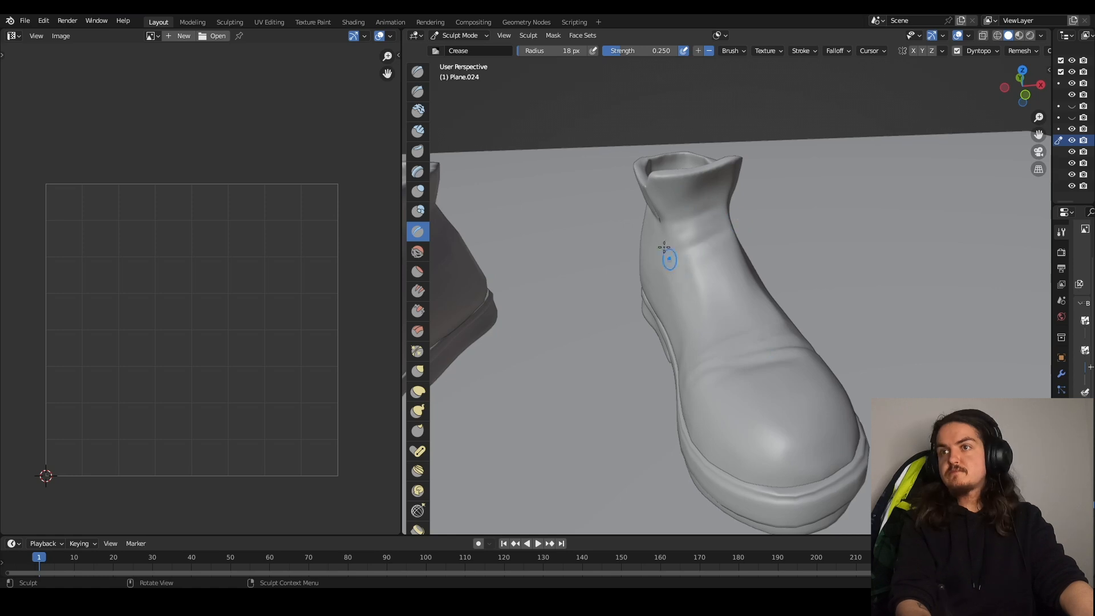
middle_click_drag(665, 246, 753, 284)
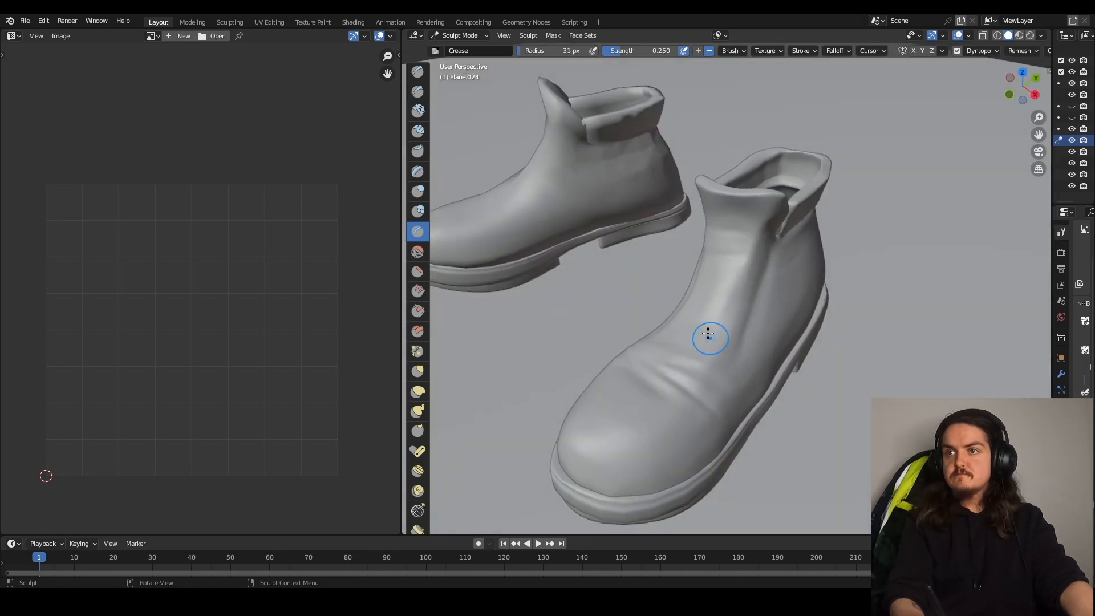
mouse_move(735, 335)
middle_mouse_down()
mouse_move(844, 385)
mouse_move(865, 371)
mouse_move(671, 275)
mouse_move(782, 275)
middle_mouse_up()
key("g")
key("f")
left_click(700, 289)
mouse_move(684, 291)
middle_mouse_down()
mouse_move(679, 376)
mouse_move(503, 258)
mouse_move(724, 321)
middle_mouse_up()
- Carve folds into the side and heel of the boot upper with the Crease brush
key("shift+c")
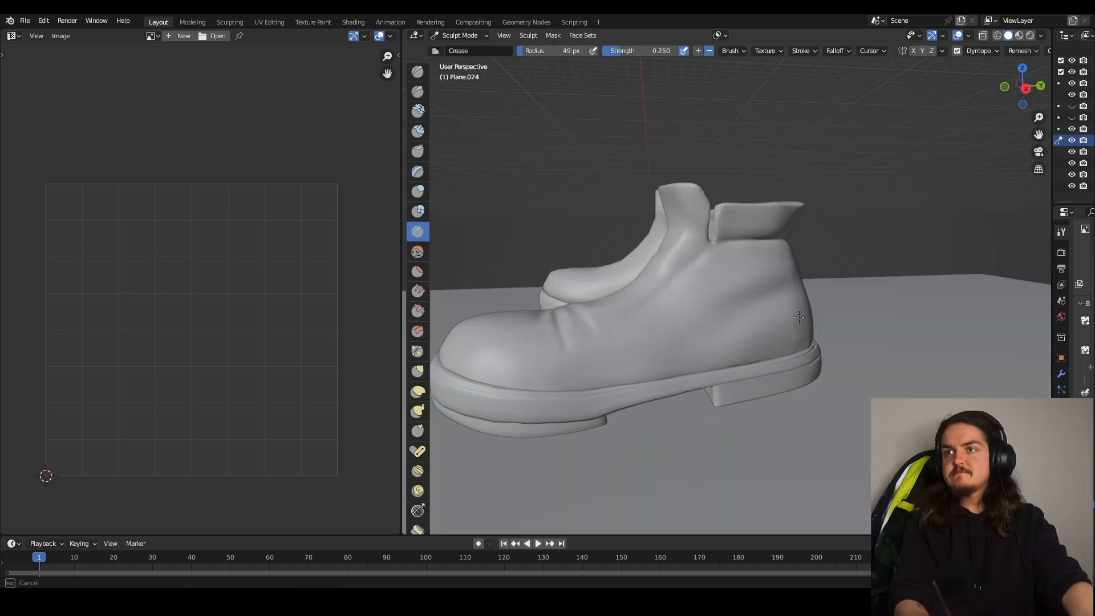
left_click_drag(798, 317, 656, 351)
mouse_move(906, 354)
middle_mouse_down()
mouse_move(692, 386)
mouse_move(697, 340)
middle_mouse_up()
key("f")
left_click(699, 324)
left_click_drag(707, 324, 802, 352)
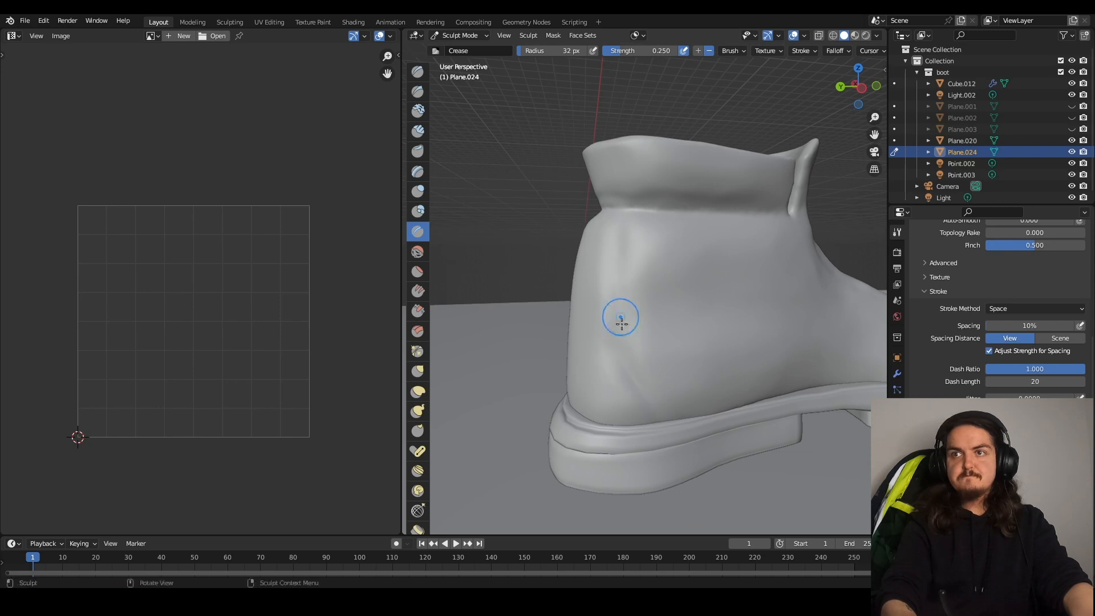
- Flatten and sharpen the folds on the boot's heel with the Scrape/Peaks brush at strength 0.700, varying the brush radius
scroll(752, 398, "down", 3)
scroll(620, 372, "up", 3)
middle_click_drag(620, 371, 627, 373, "shift")
key("shift+t")
key("f")
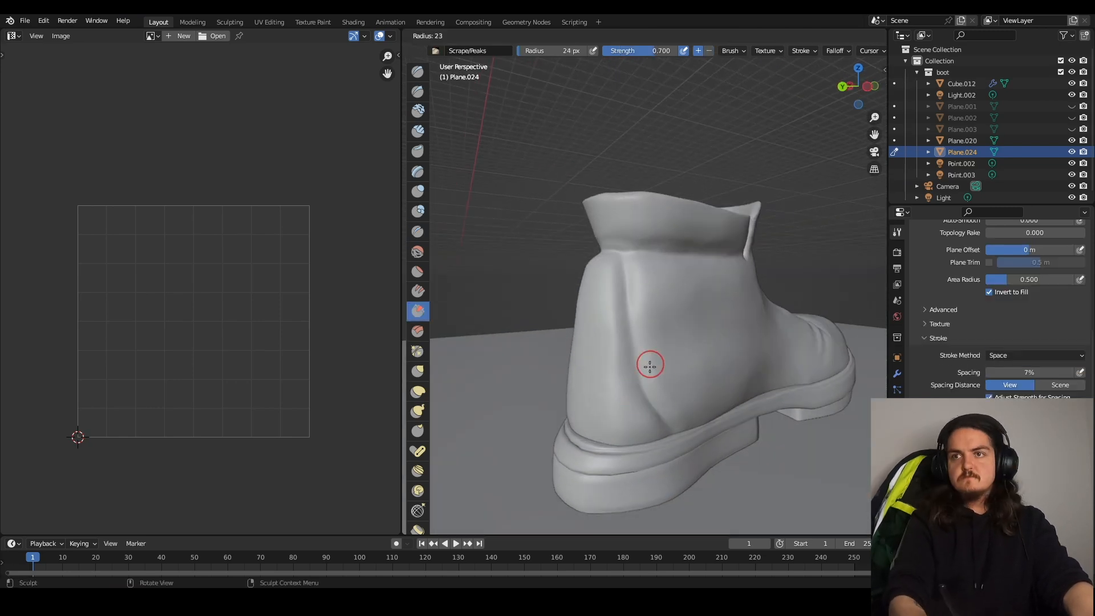
left_click(613, 365)
mouse_move(599, 311)
left_mouse_down()
mouse_move(642, 420)
mouse_move(610, 352)
mouse_move(674, 403)
left_mouse_up()
key("f")
left_click(621, 342)
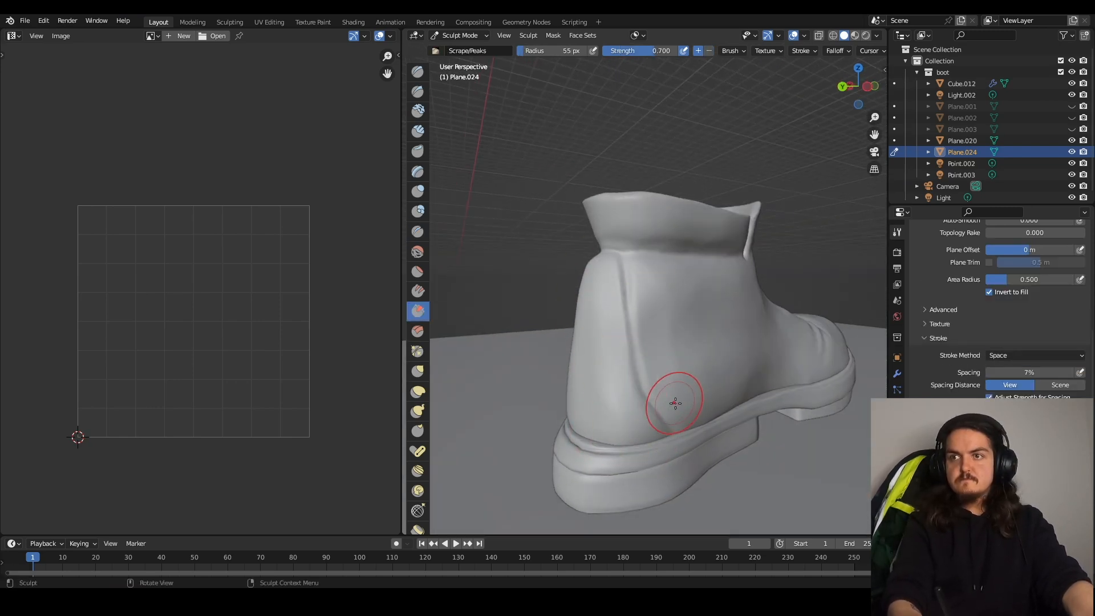
left_click_drag(647, 291, 626, 396)
left_click_drag(647, 258, 653, 263)
scroll(653, 263, "down", 3)
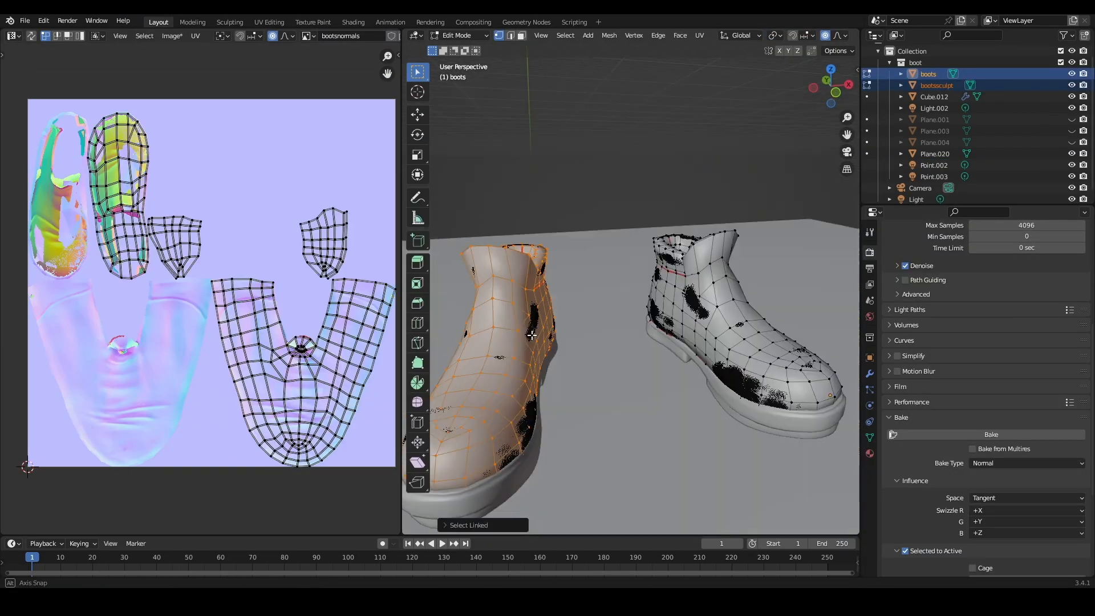
left_click_drag(472, 167, 498, 193)
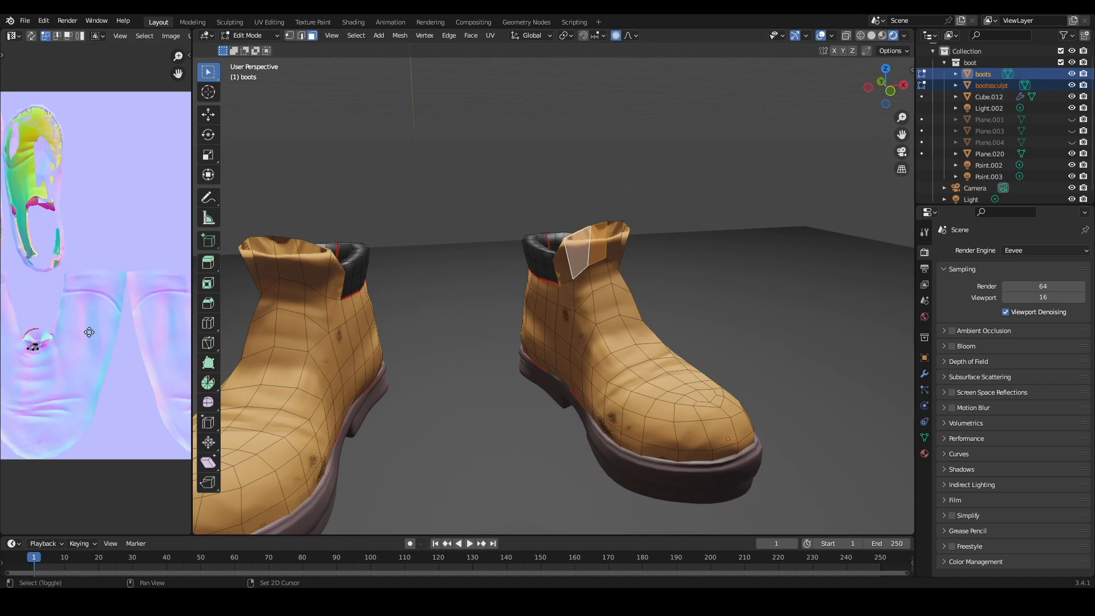
scroll(553, 296, "up", 5)
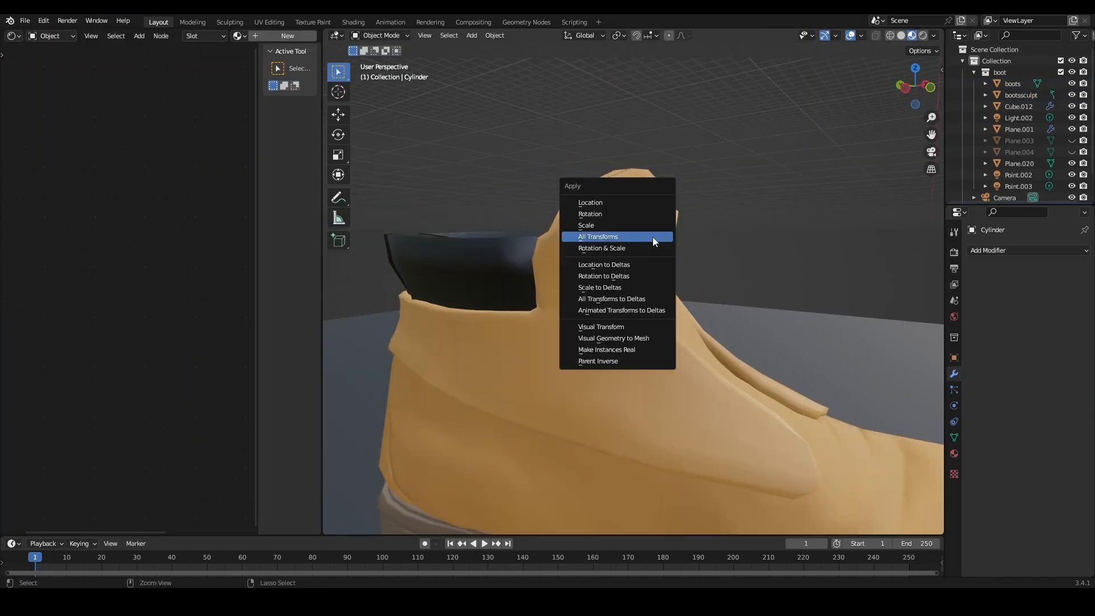
- Apply all transforms to the existing cylinder and add a new flat six-sided cylinder as the base for a lace eyelet
left_click(652, 237)
key("shift+s")
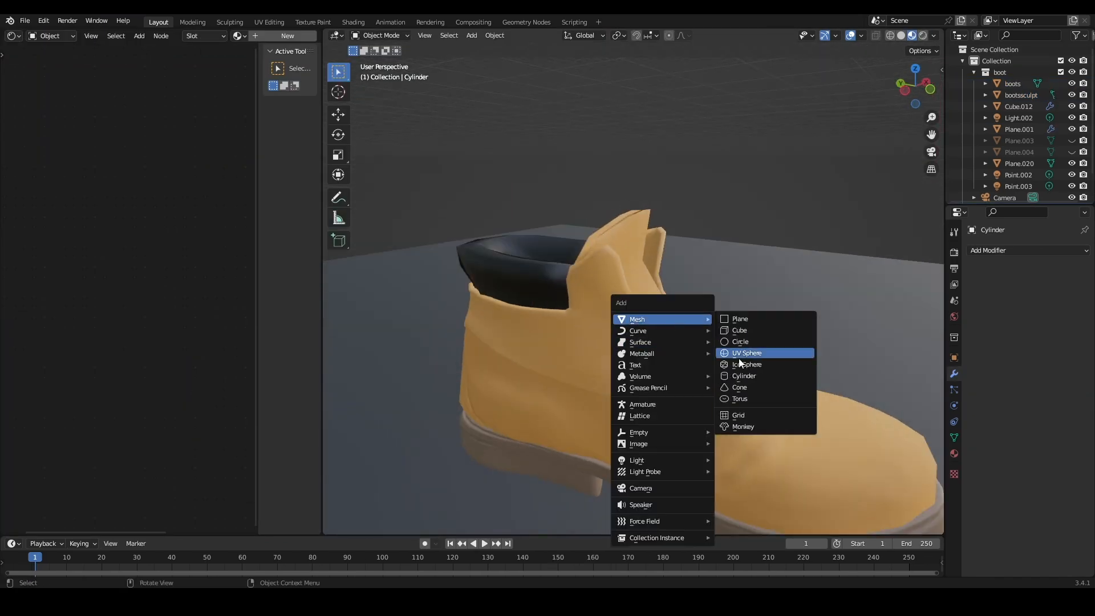
left_click(744, 349)
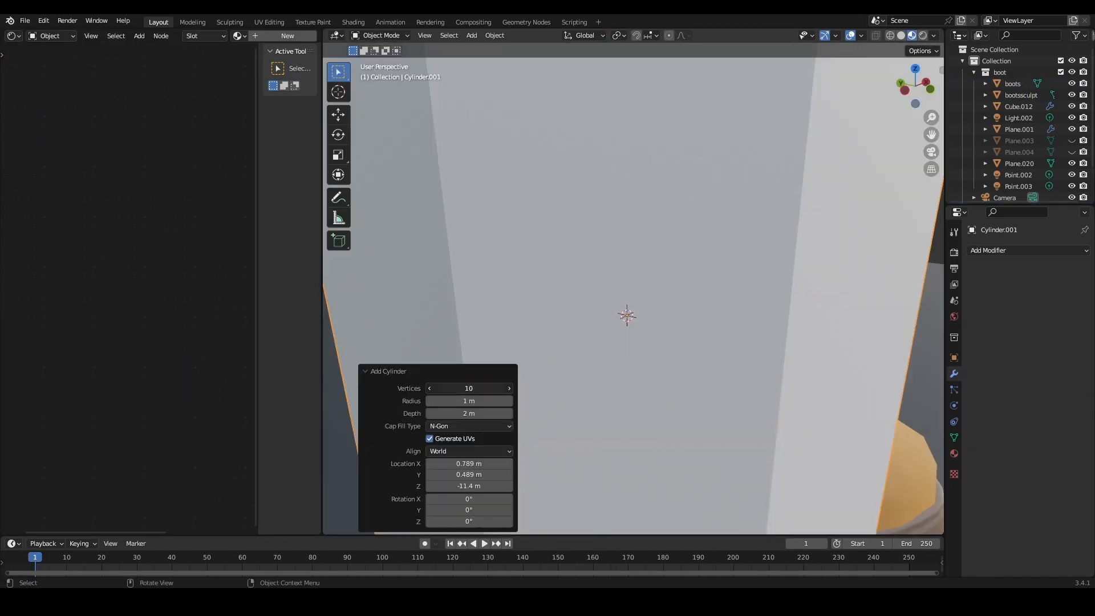
scroll(627, 308, "down", 4)
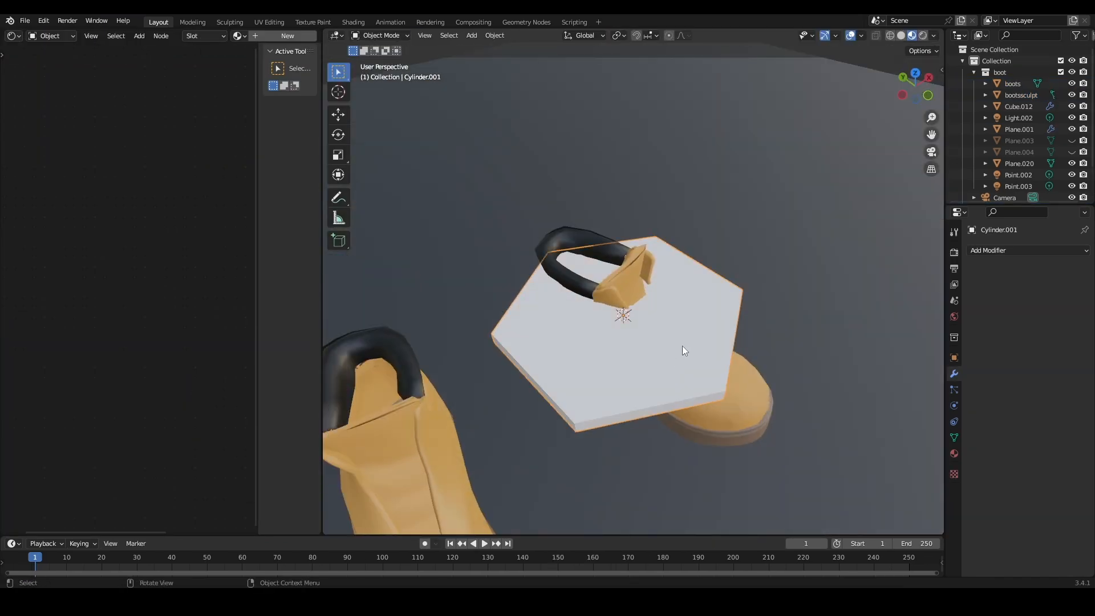
- Inset the top face of the hexagonal cylinder to outline the eyelet's hole
key("Tab")
key("i")
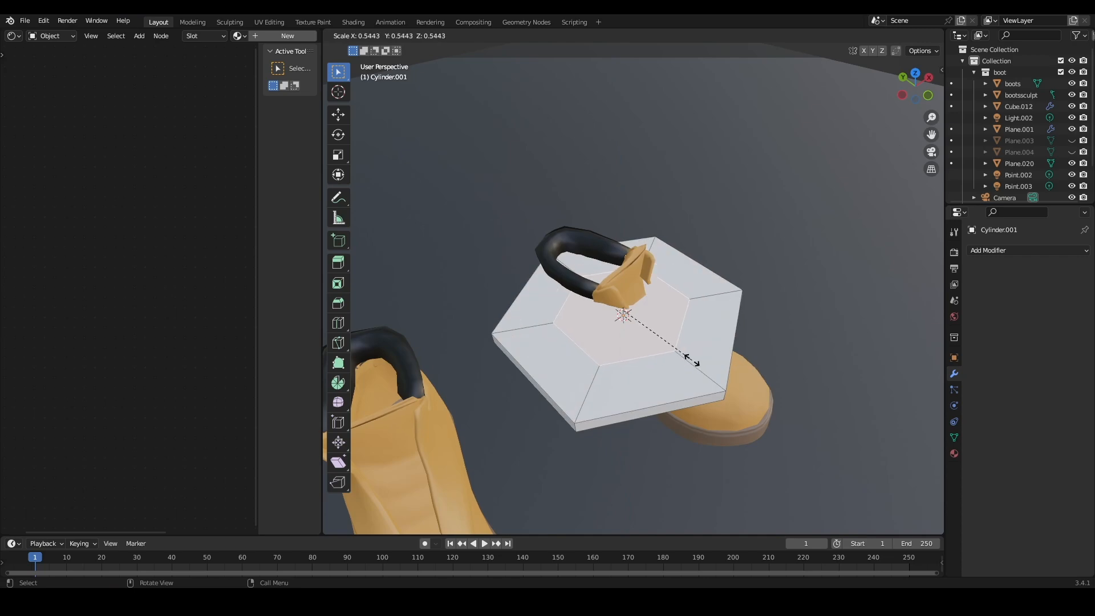
left_click(707, 360)
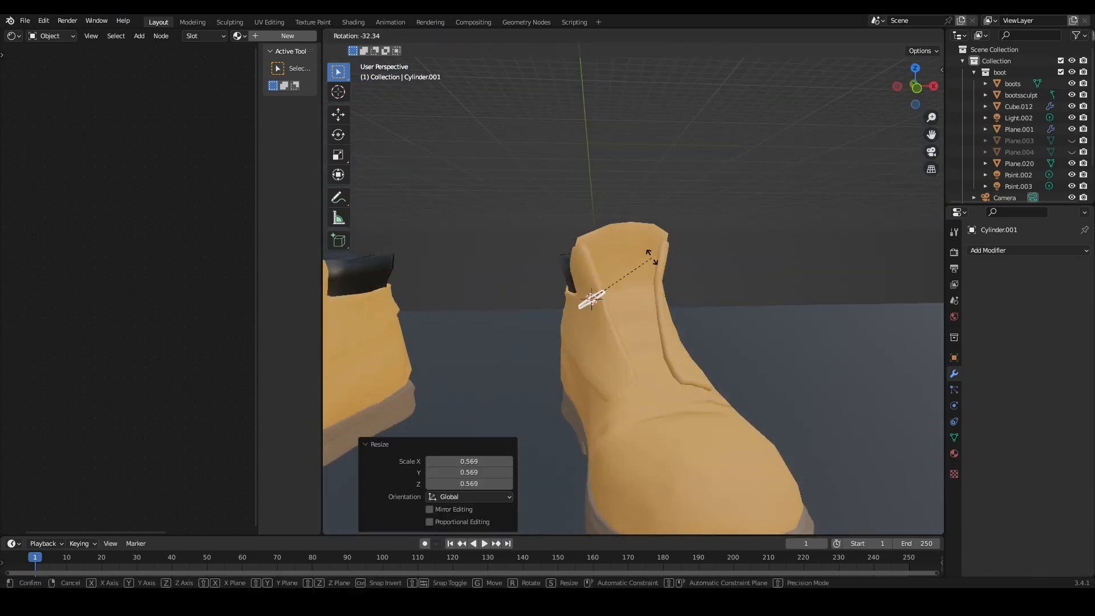
- Scale the hexagonal eyelet to fit the boot's side flap and give its material a pale yellow base color
key("s")
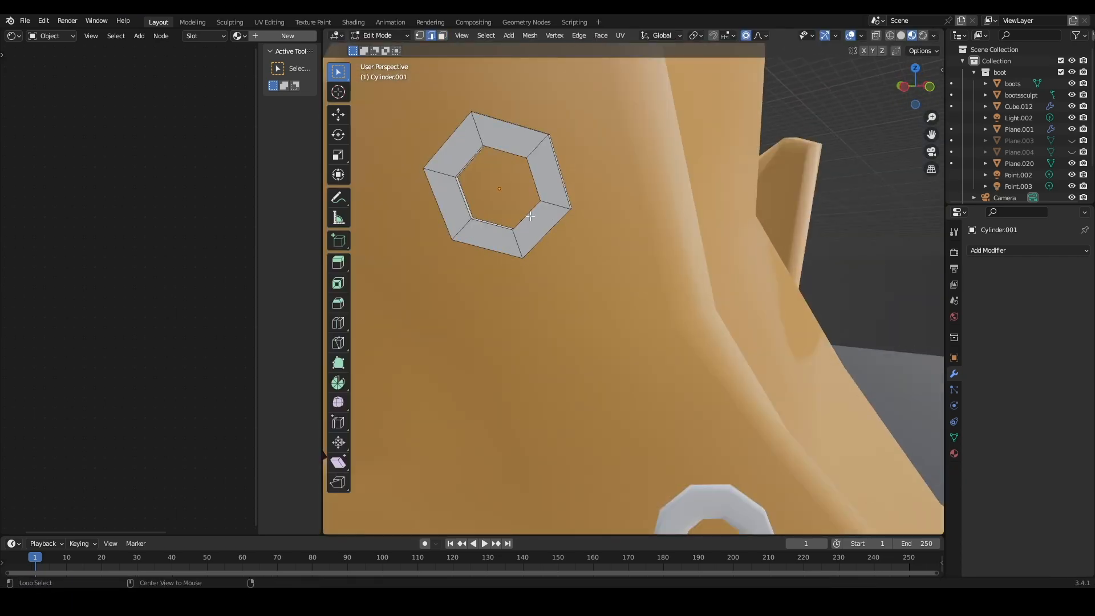
key("s")
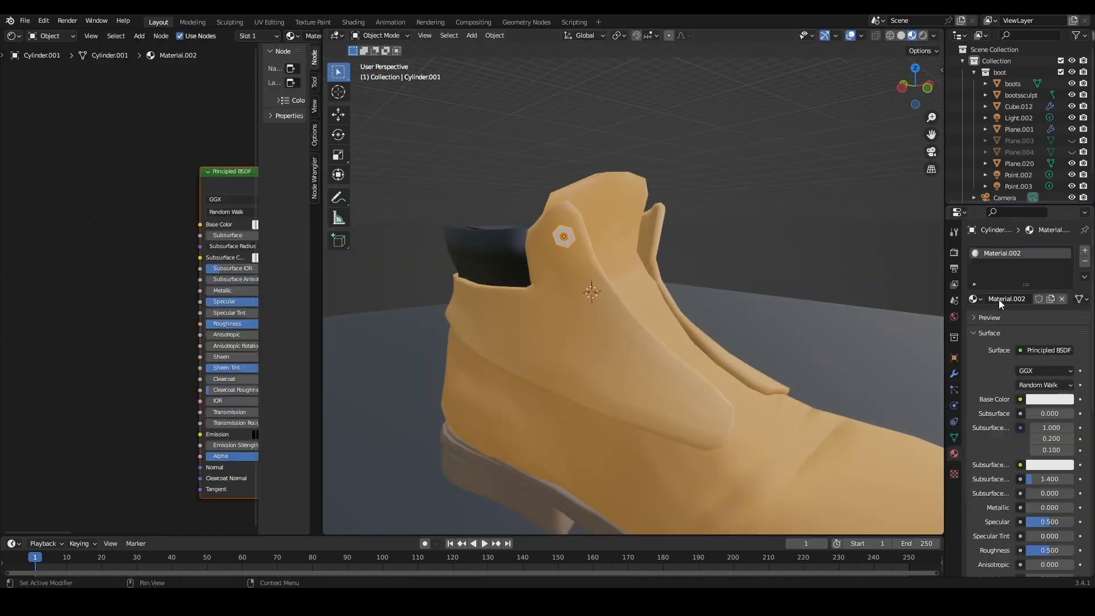
left_click(1049, 399)
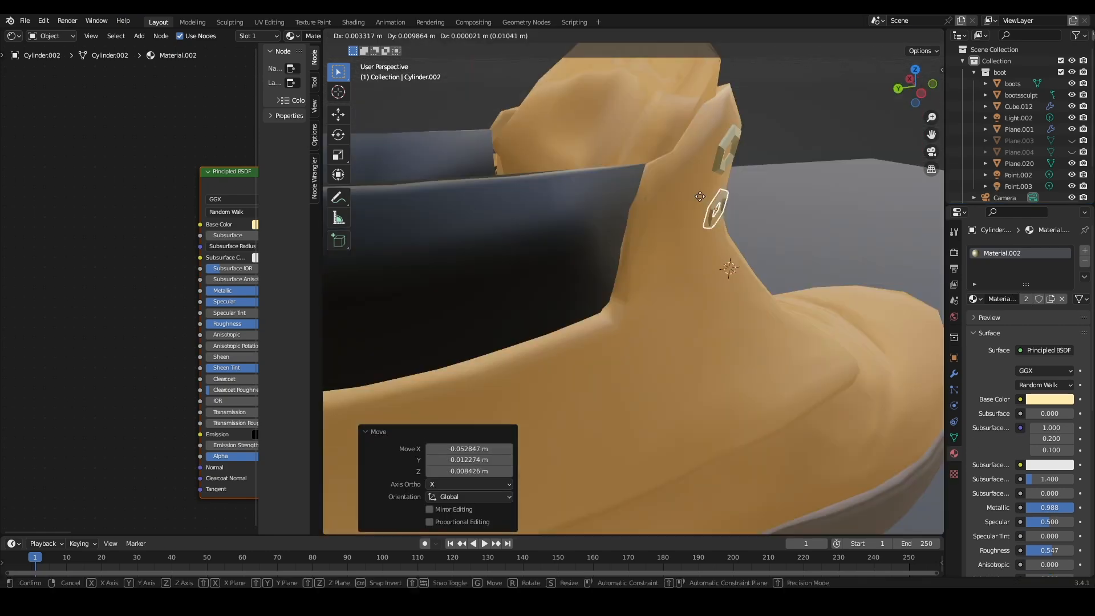
- Place the copied eyelet below the first one on the flap and rotate it to match the surface
left_click(700, 197)
middle_click_drag(699, 196, 647, 260)
key("r")
- Duplicate the eyelet once more, then move and rotate the copy into the next position along the flap edge
key("shift+d")
key("g")
left_click(659, 293)
key("r")
key("z")
left_click(655, 290)
key("g")
key("g")
left_click(647, 260)
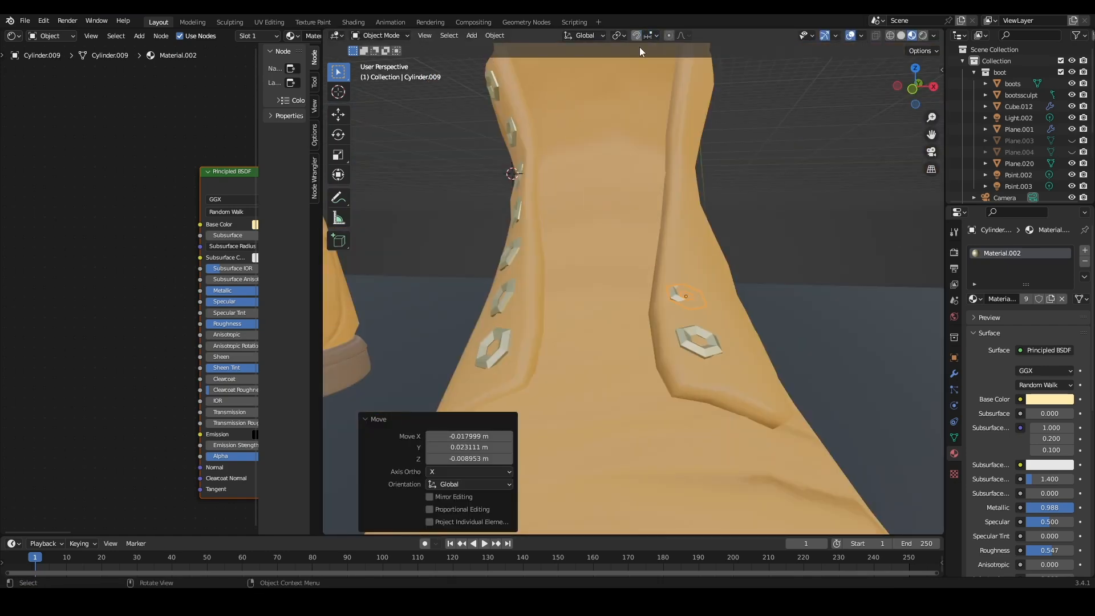
- Rotate and move the second-lowest eyelet on the opposite flap so it lies flat on the surface
key("r")
left_click(688, 333)
middle_click_drag(687, 333, 652, 313)
key("g")
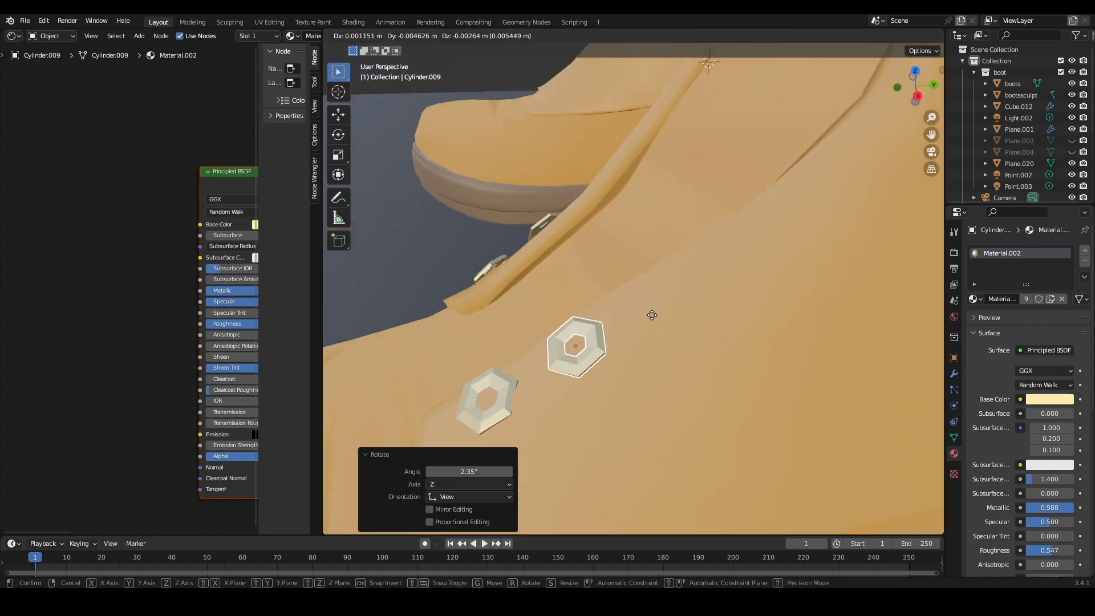
left_click(652, 313)
- Duplicate that eyelet and align the copy as the third one up the opposite flap
key("shift+d")
left_click(770, 189)
key("r")
key("g")
middle_click_drag(808, 260, 611, 290)
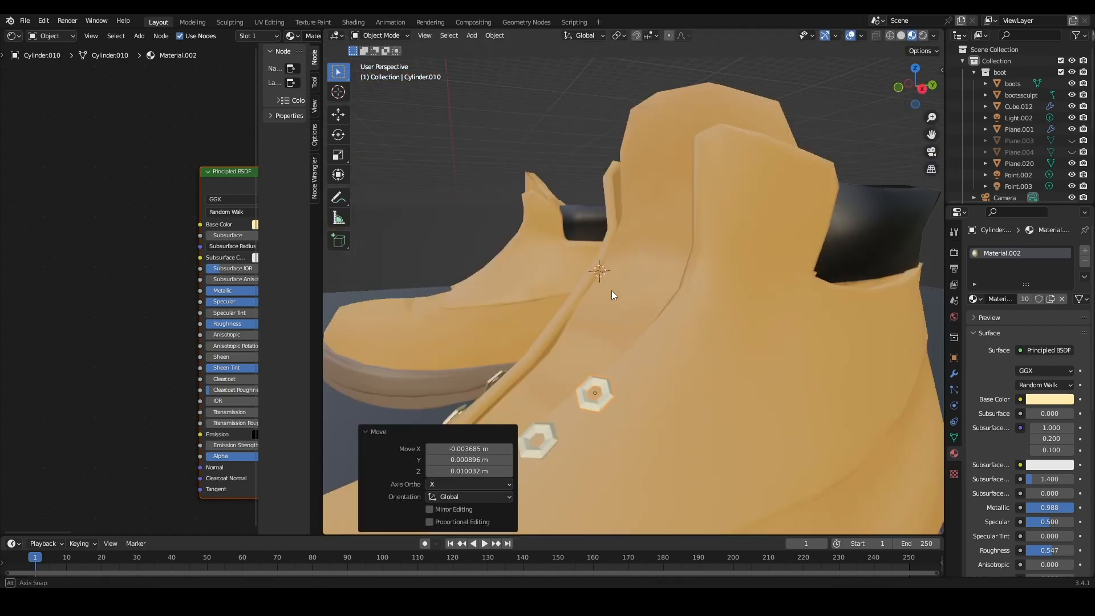
- Duplicate the third eyelet and position the copy as the next one up along the flap
key("shift+d")
left_click(641, 342)
middle_click_drag(642, 342, 684, 344)
key("g")
left_click(665, 376)
key("g")
left_click(688, 406)
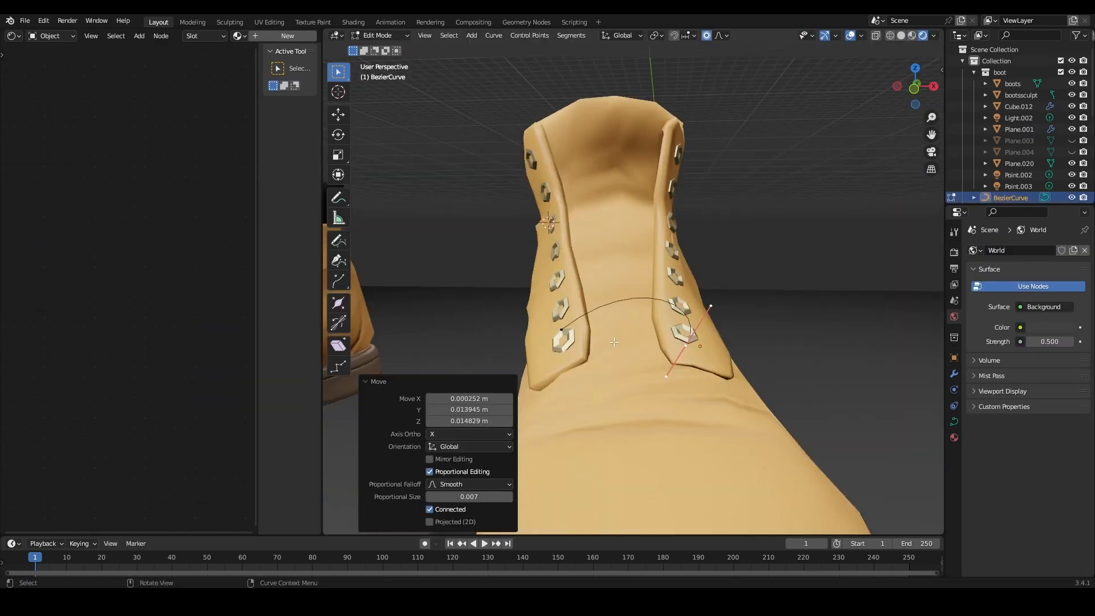
- Move the end of the Bezier lace curve into the hole of the lowest eyelet
left_click(568, 333)
mouse_move(568, 333)
middle_mouse_down()
mouse_move(633, 339)
mouse_move(576, 335)
middle_mouse_up()
key("g")
middle_click_drag(665, 349, 712, 365)
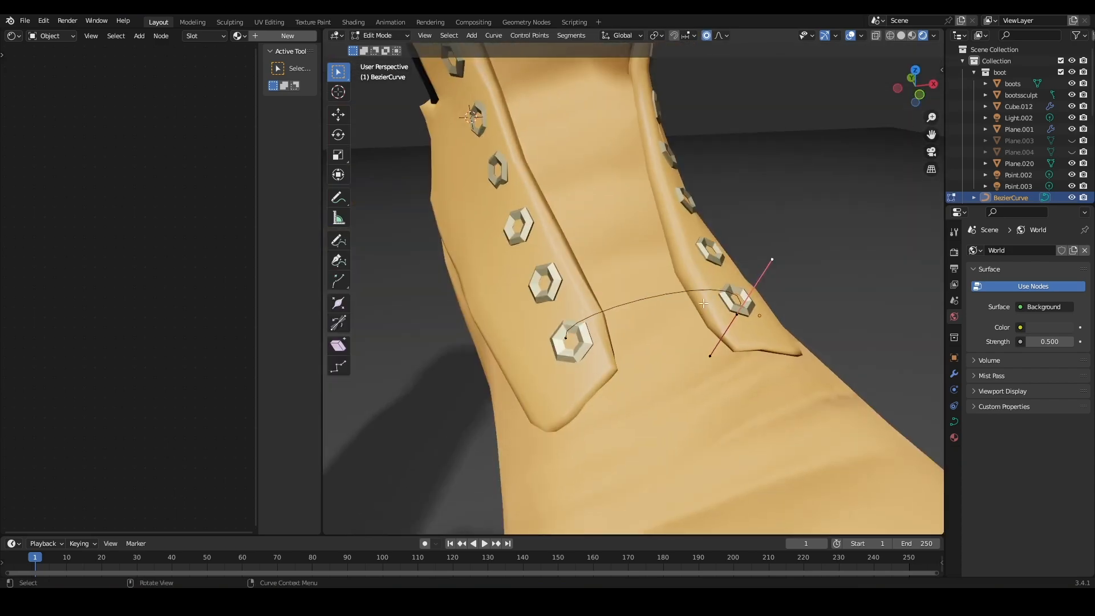
- Give the Bezier lace curve a round bevel with a depth of 0.035 m
key("Tab")
left_click(953, 422)
left_click(1000, 439)
scroll(1043, 547, "down", 2)
mouse_move(1043, 508)
left_mouse_down()
mouse_move(1060, 508)
mouse_move(1046, 508)
left_mouse_up()
scroll(782, 179, "down", 5)
left_click(781, 179)
scroll(684, 291, "up", 5)
- Move the thickened lace's end point into the lowest eyelet and mirror the lace on X across Plane.020
left_click(667, 294)
key("Tab")
left_click(594, 404)
key("g")
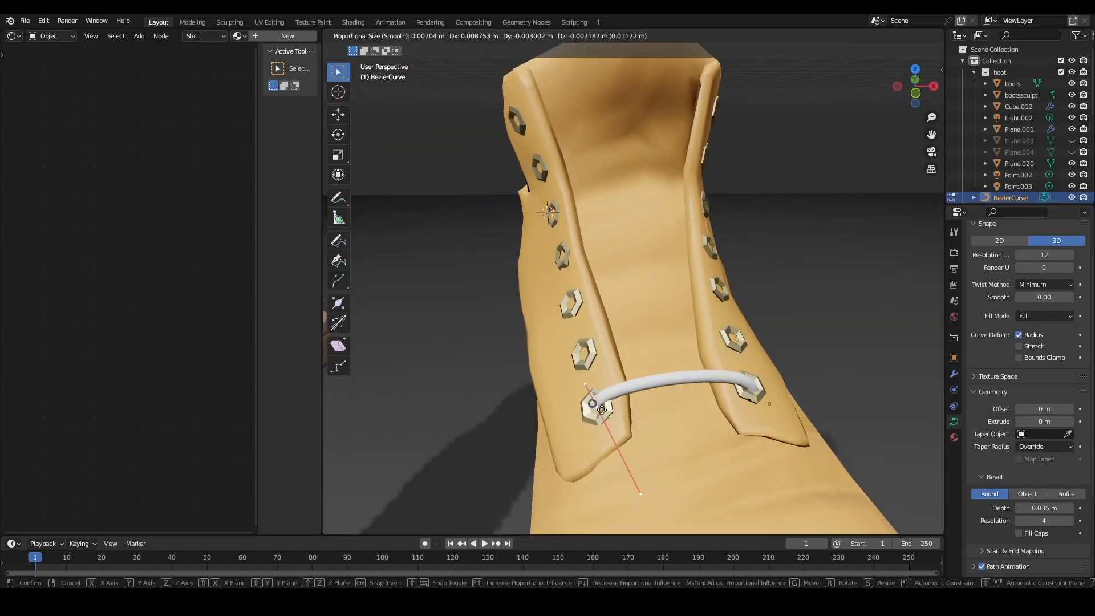
left_click(601, 409)
key("Tab")
scroll(646, 340, "down", 5)
scroll(645, 340, "up", 5)
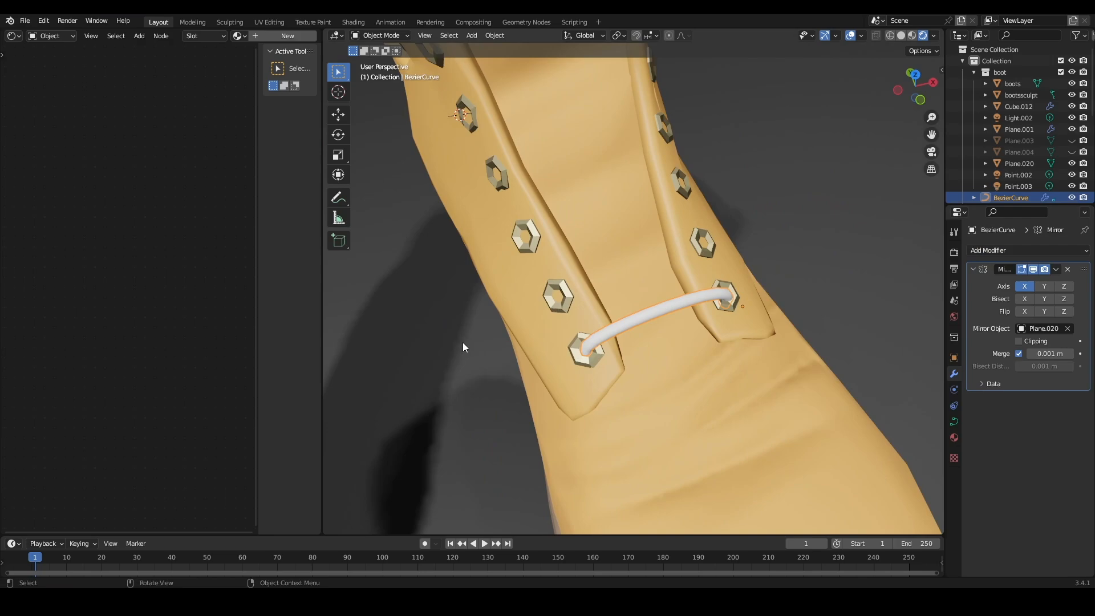
- Duplicate the bottom lace, angle the copy diagonally across the tongue, and move its end point near the lowest eyelet
middle_click_drag(646, 340, 654, 345)
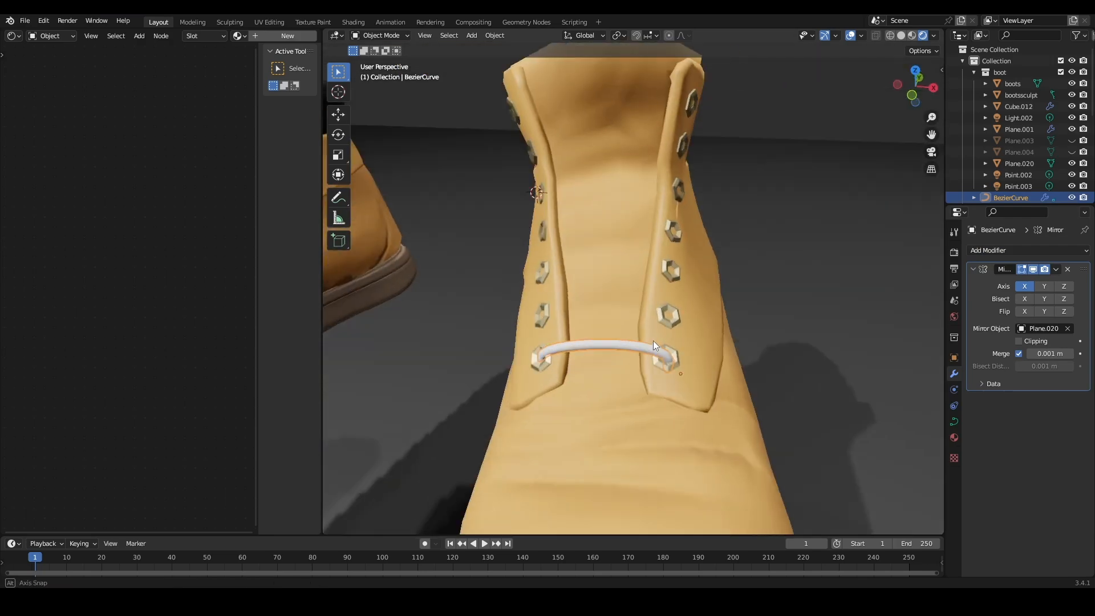
key("shift+d")
left_click(700, 358)
key("r")
key("g")
left_click(552, 378)
key("Tab")
middle_click_drag(587, 409, 715, 342)
key("g")
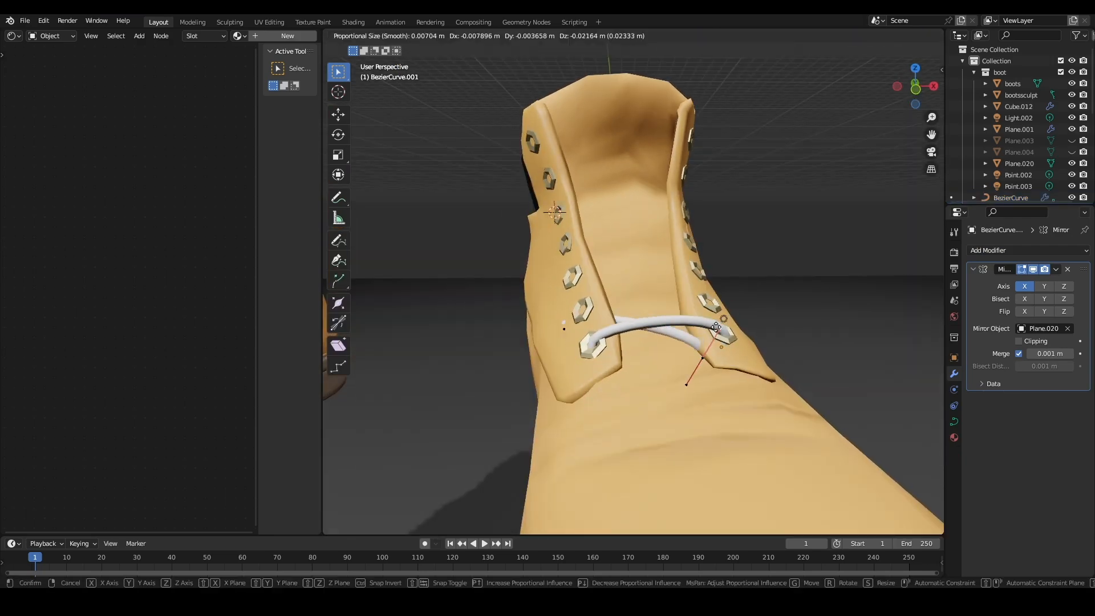
left_click(716, 326)
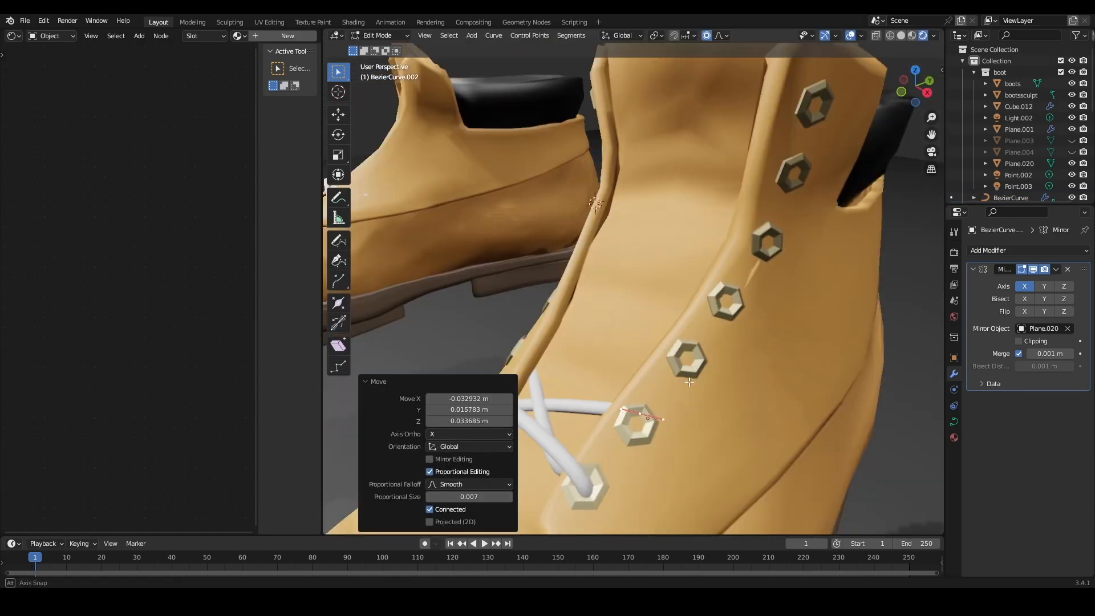
- Adjust the end point of the opposite diagonal lace so it meets the second-lowest eyelet and completes the first crossing
key("Tab")
scroll(690, 402, "up", 3)
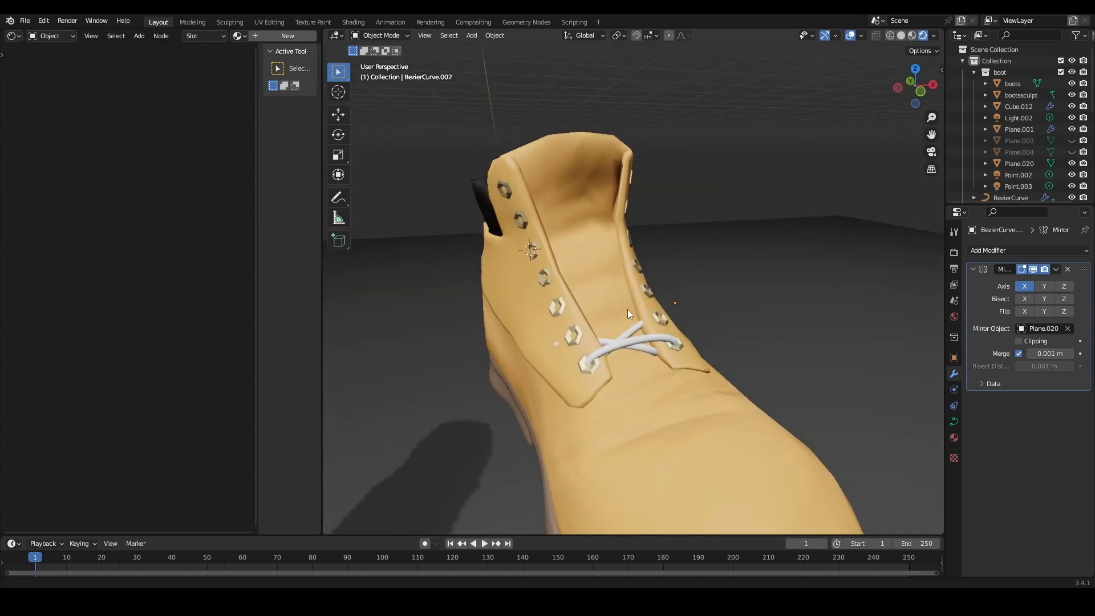
middle_click_drag(627, 313, 576, 353)
key("Tab")
key("g")
key("Tab")
- Duplicate the diagonal lace and place the copy one eyelet row higher, adjusting its height along Z
key("shift+d")
left_click(647, 311)
key("g")
key("z")
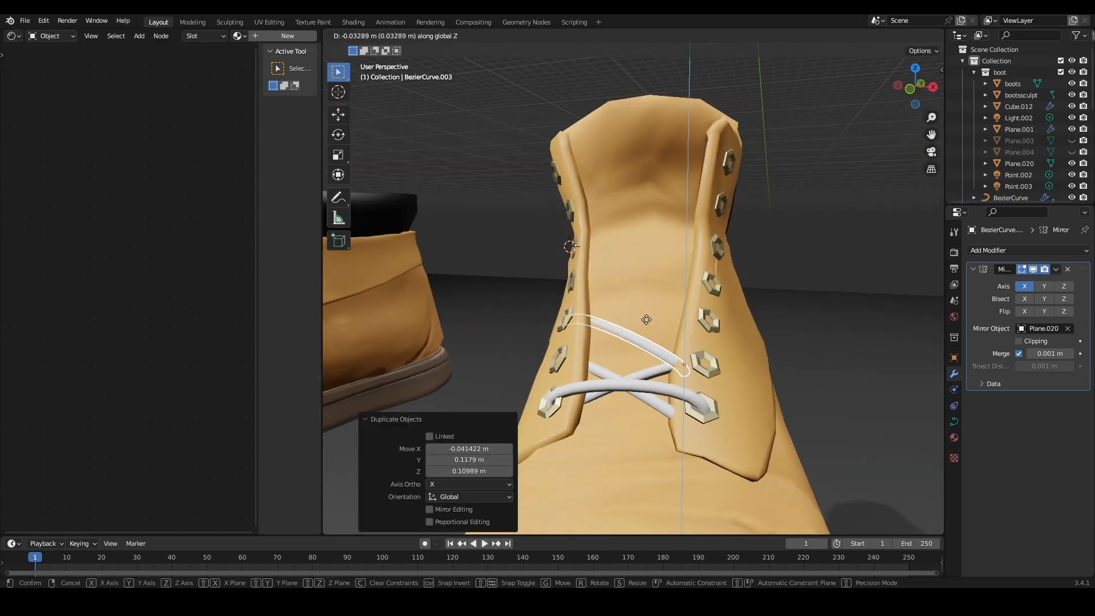
left_click(646, 319)
- Duplicate a diagonal lace and move and rotate the copy into the opposite diagonal of the second crossing
key("shift+d")
left_click(674, 352)
key("g")
key("z")
left_click(675, 230)
key("r")
key("g")
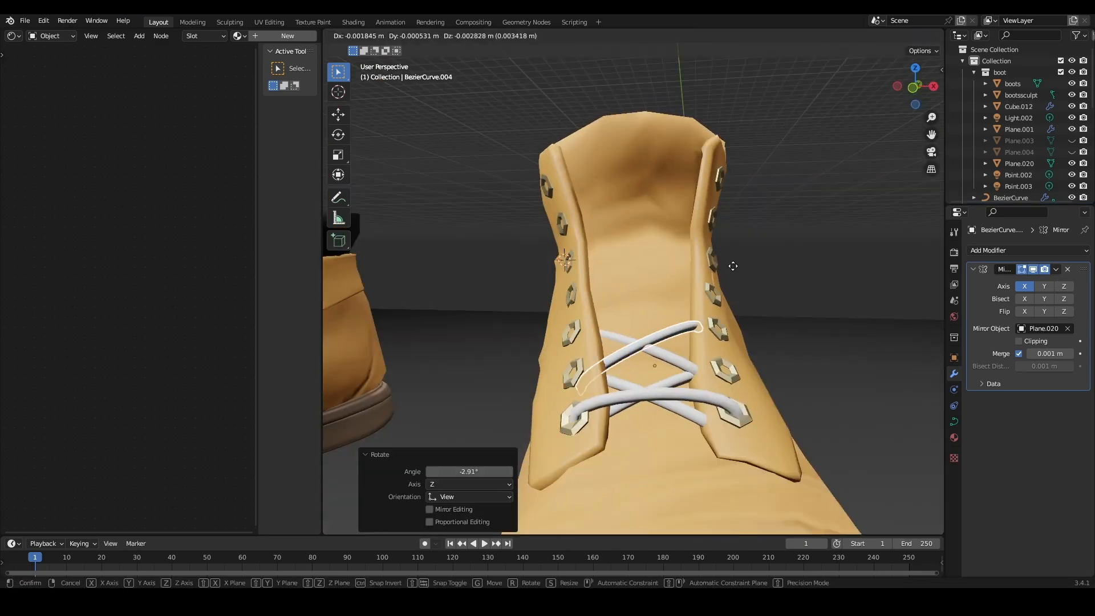
left_click(732, 266)
- Duplicate the diagonal lace for the third crossing, adjust its control points, and recentre its origin on its geometry
middle_click_drag(733, 266, 630, 351)
key("shift+d")
key("g")
left_click(684, 308)
key("Tab")
left_click(709, 301)
left_click(694, 303)
left_click(495, 36)
mouse_move(522, 58)
left_click(621, 74)
scroll(740, 350, "down", 5)
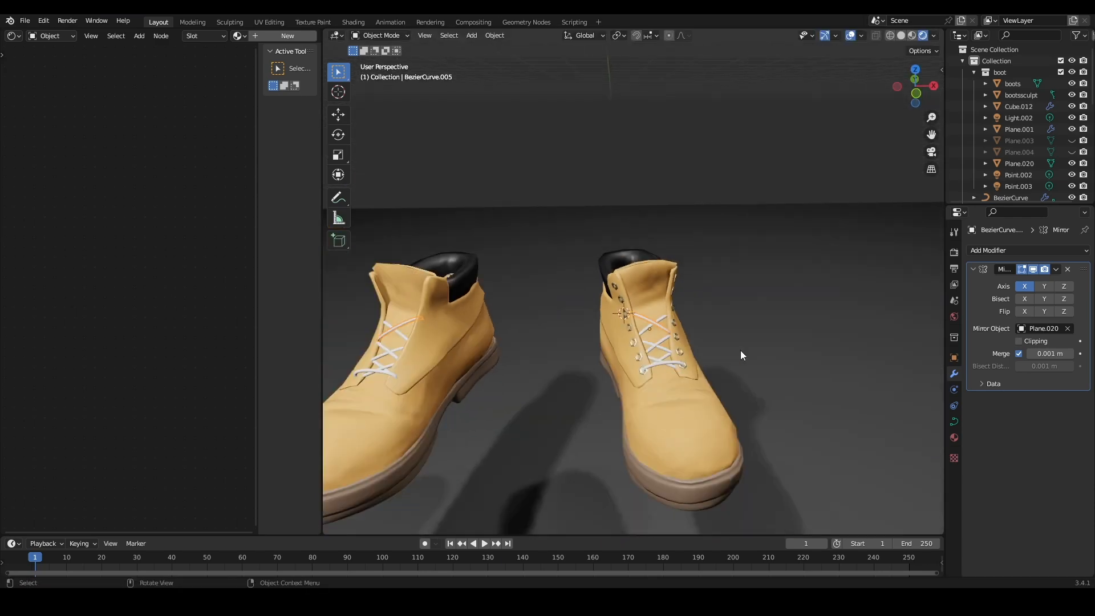
- Complete the third lace crossing with another diagonal segment fitted between the flaps
scroll(740, 350, "up", 5)
key("Tab")
middle_click_drag(720, 204, 707, 239, "shift")
scroll(707, 239, "up", 3)
middle_click_drag(735, 365, 678, 422)
key("Tab")
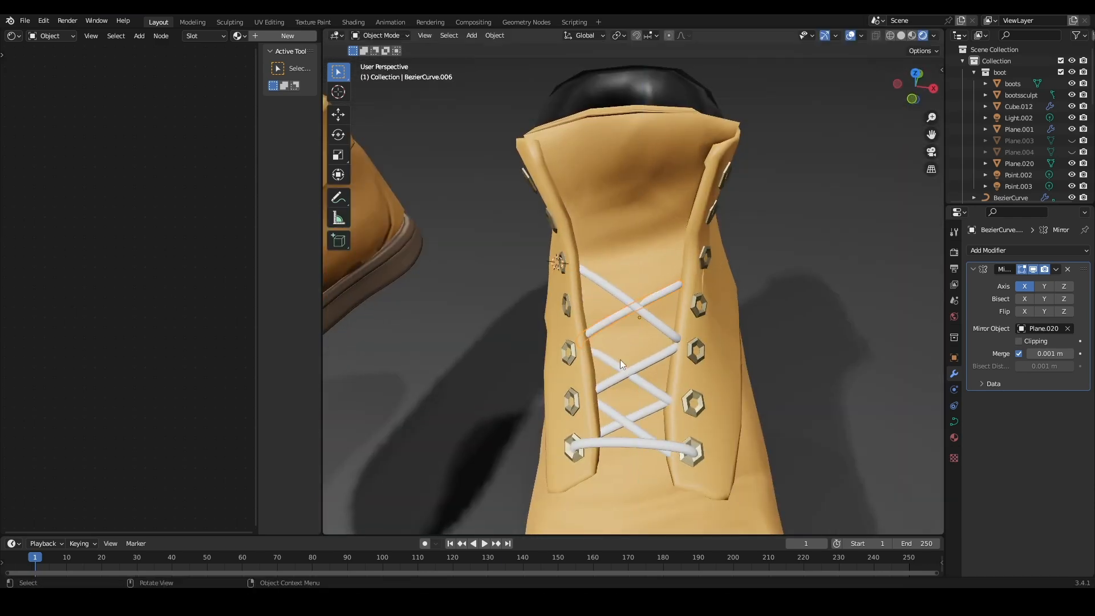
middle_click_drag(620, 359, 673, 300)
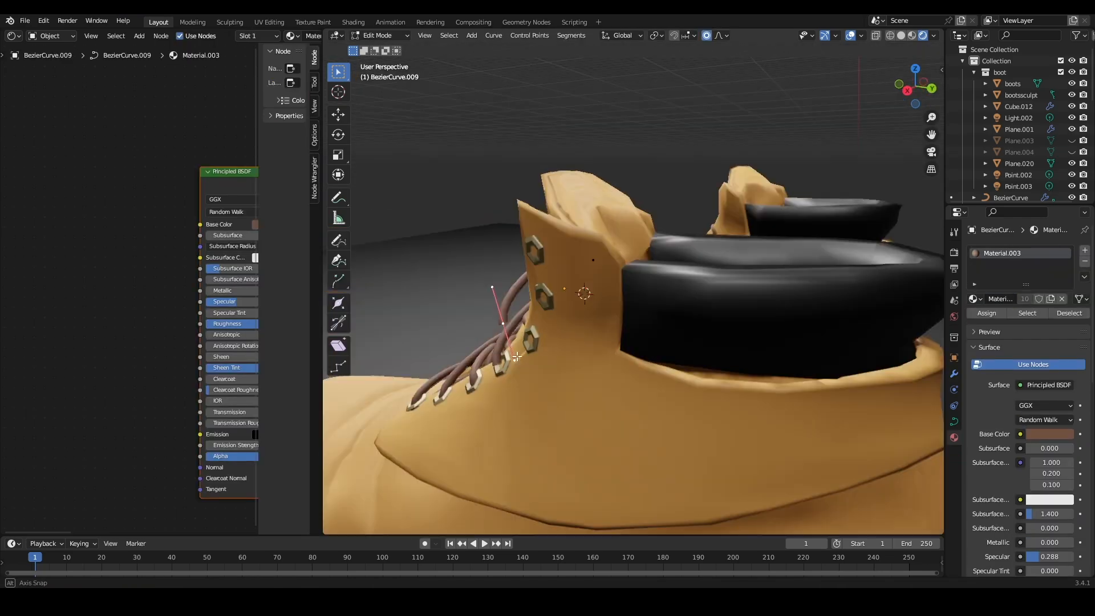
- Move the control points of the upper brown lace segment so its ends reach the eyelets on both flaps
key("g")
left_click(661, 320)
middle_click_drag(582, 319, 713, 310)
key("g")
left_click(639, 263)
mouse_move(587, 291)
middle_mouse_down()
mouse_move(645, 273)
mouse_move(701, 285)
mouse_move(585, 302)
middle_mouse_up()
key("g")
left_click(707, 294)
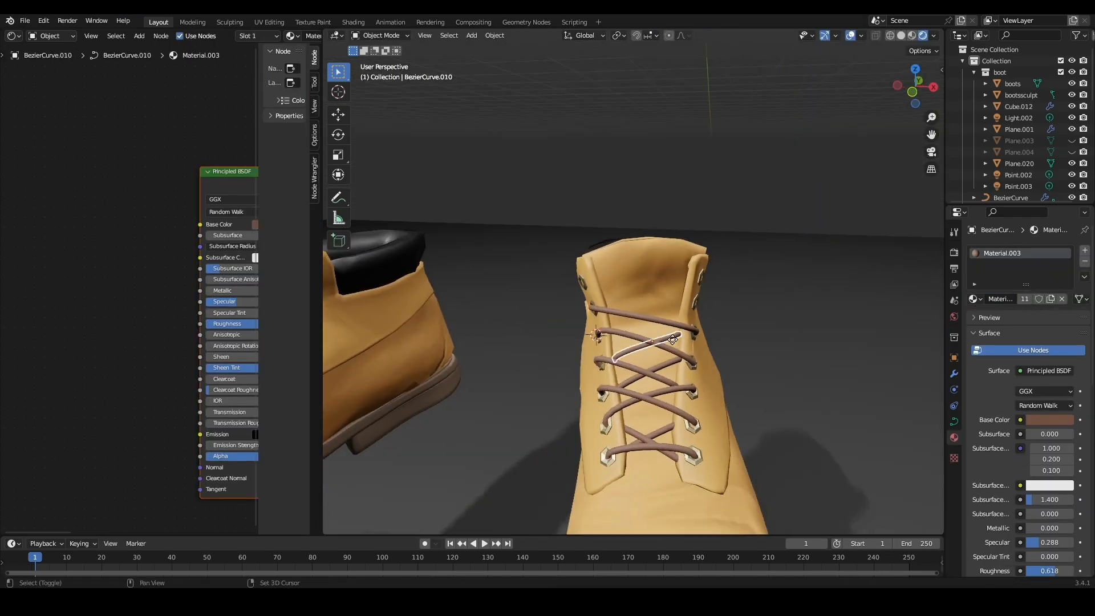
- Position the next diagonal lace copy one row up and move its end point to the second-highest eyelet
middle_click_drag(585, 301, 704, 359)
key("g")
left_click(688, 292)
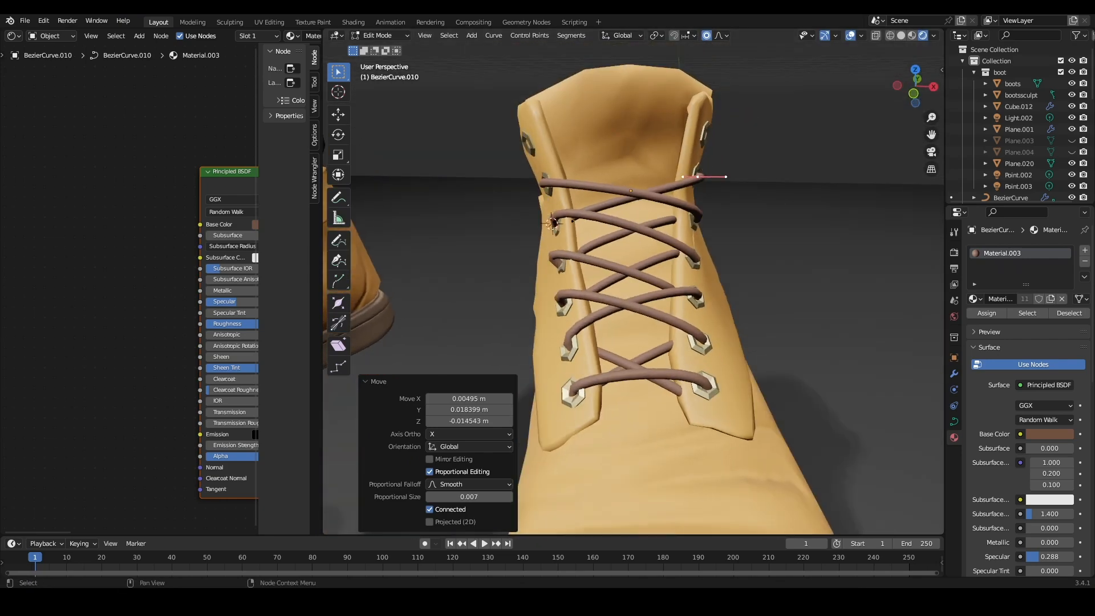
middle_click_drag(525, 285, 530, 274)
scroll(656, 308, "down", 4)
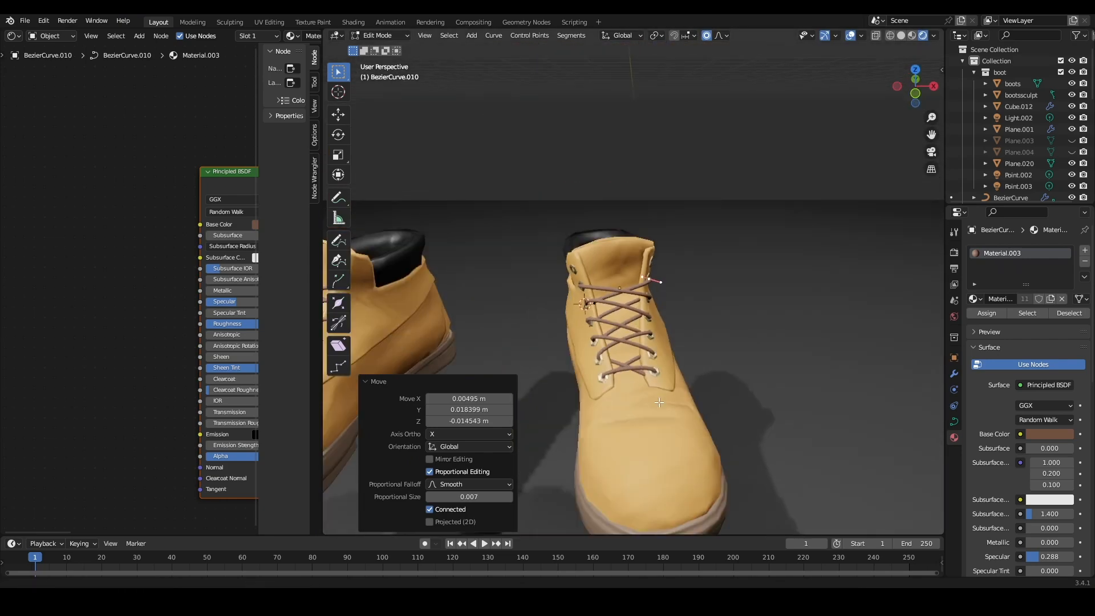
middle_click_drag(661, 331, 637, 334)
key("Tab")
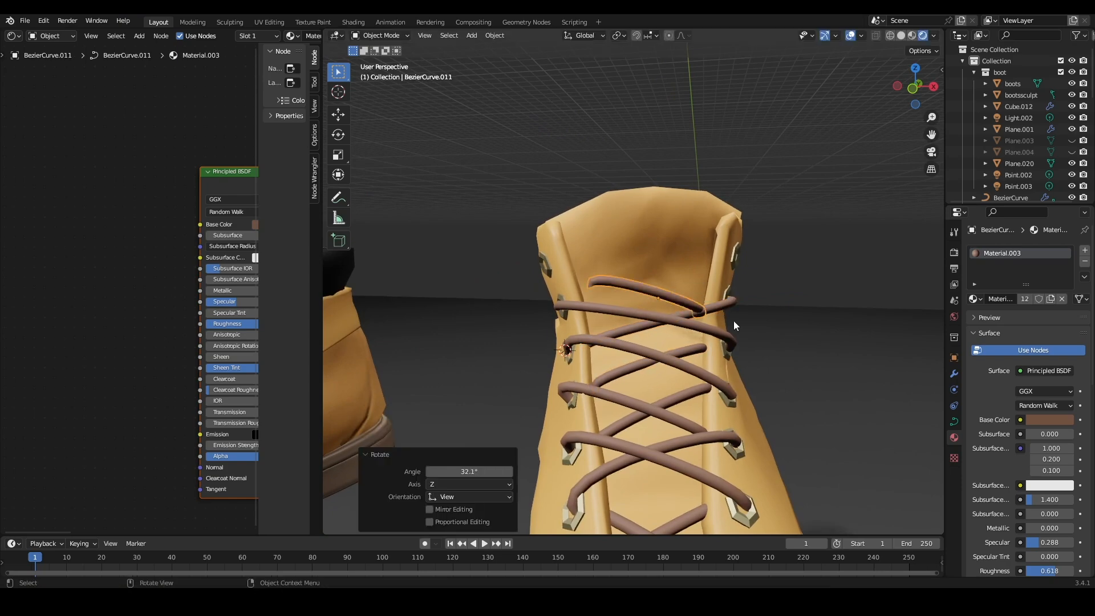
- Move the end point of the topmost rotated lace copy to fit it across the upper tongue
middle_click_drag(734, 326, 815, 322)
key("Tab")
key("g")
middle_click_drag(724, 273, 621, 285)
key("Tab")
- Duplicate the topmost lace as the opposite diagonal and move its end point to the top eyelet
key("shift+d")
middle_click_drag(685, 262, 688, 303)
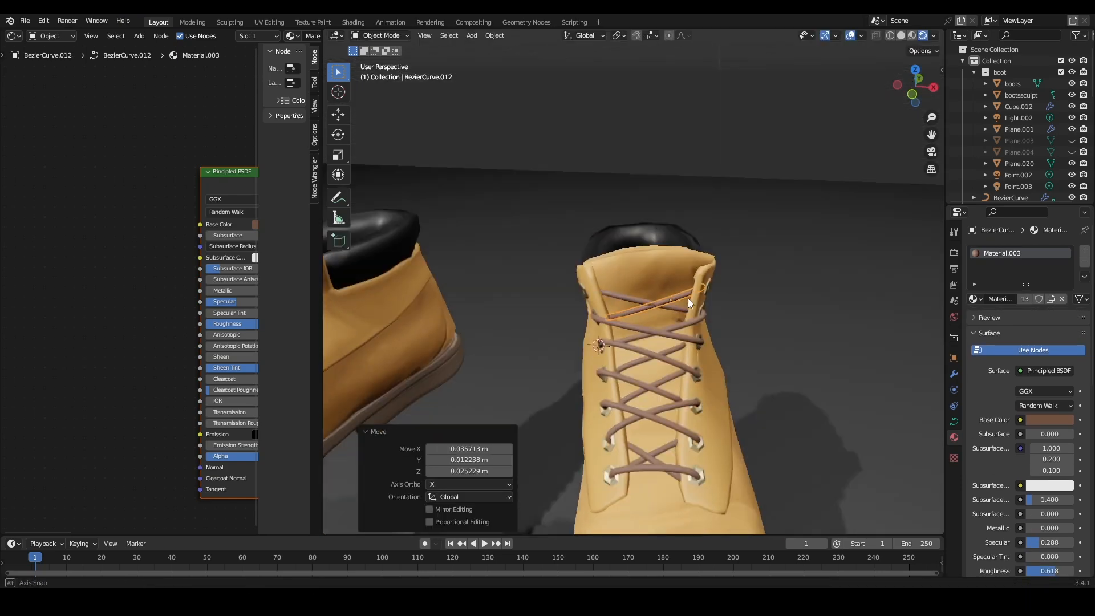
key("Tab")
key("g")
left_click(728, 288)
middle_click_drag(707, 251, 728, 225)
key("Tab")
- Examine the lacing on the boot with the viewport overlays temporarily hidden
left_click(850, 36)
scroll(677, 152, "down", 5)
scroll(640, 371, "up", 6)
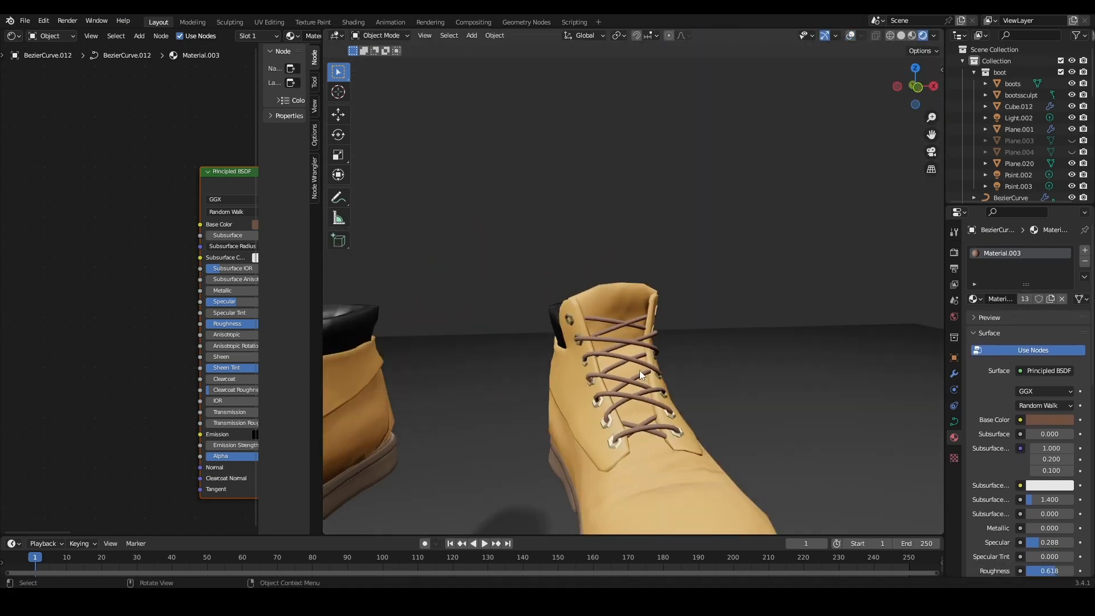
middle_click_drag(638, 371, 599, 323)
left_click(850, 36)
- Duplicate the top diagonal lace and reshape the copy's control points into a bow loop at the top crossing
scroll(600, 324, "up", 4)
key("shift+d")
left_click(748, 215)
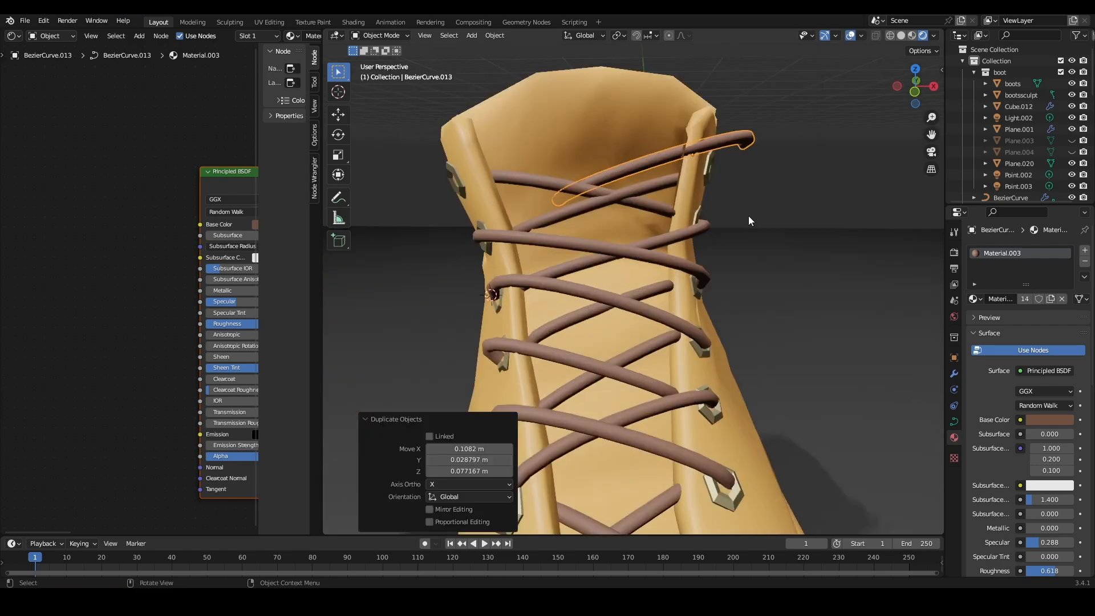
key("Tab")
scroll(748, 216, "down", 4)
key("g")
key("g")
middle_click_drag(695, 220, 656, 240)
left_click(513, 222)
key("g")
scroll(702, 228, "down", 4)
key("g")
left_click(685, 273)
key("Tab")
- Duplicate the bow loop, rotate the copy towards the opposite flap, and move its tip control point outward
key("shift+d")
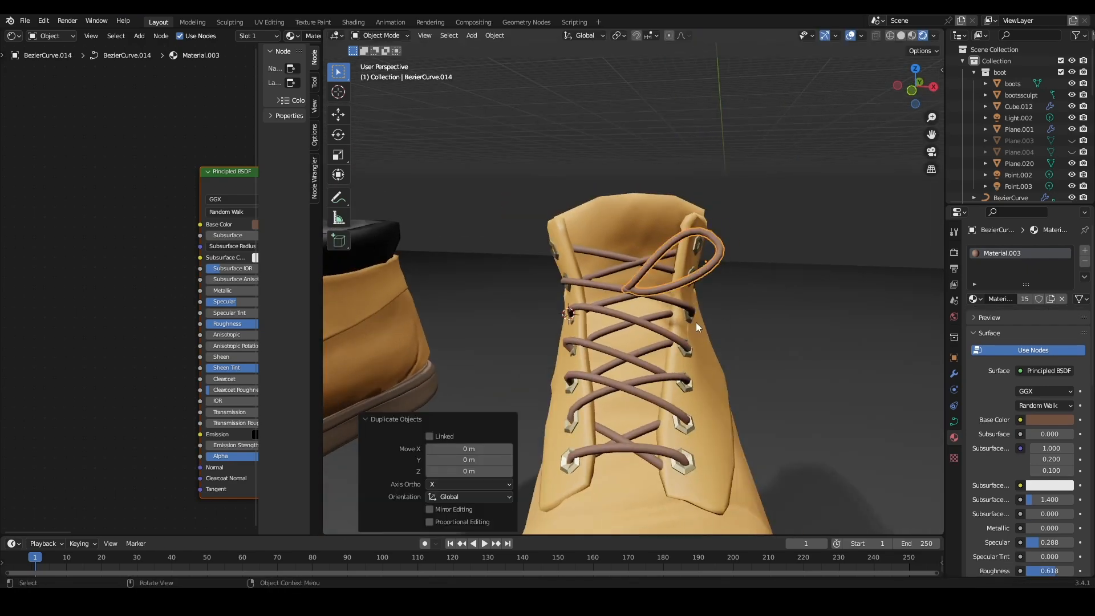
left_click(602, 303)
key("Tab")
key("r")
middle_click_drag(602, 303, 656, 268)
key("Tab")
key("Tab")
key("g")
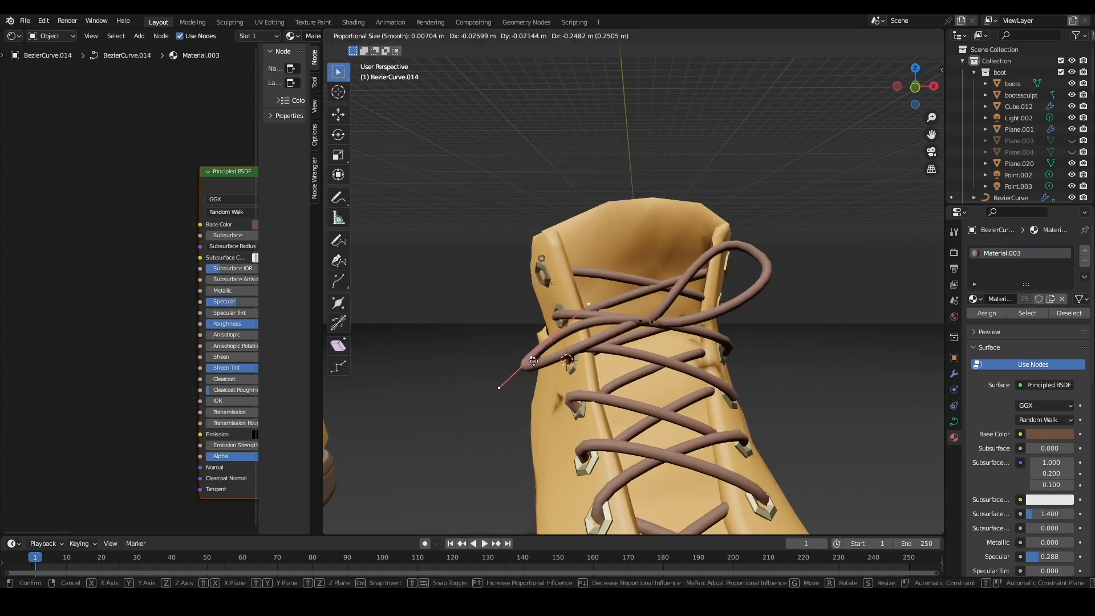
- Rotate the bow loops into a flatter bow and move both -0.077421 m along Y
key("Tab")
left_click(662, 318)
scroll(672, 314, "down", 3)
key("r")
middle_click_drag(672, 314, 735, 265)
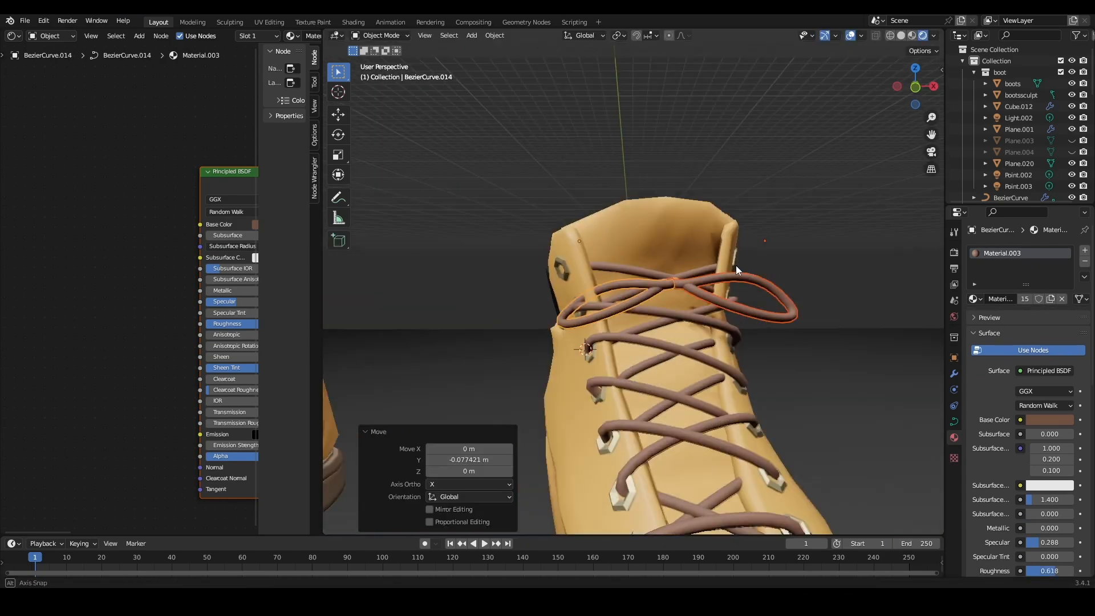
- Adjust a control point of the bow so both loops meet at the centre crossing, and deselect the loops
key("Tab")
key("g")
key("Tab")
left_click(766, 283, "shift")
scroll(805, 379, "down", 5)
scroll(661, 300, "up", 2)
left_click(760, 235)
middle_click_drag(662, 299, 759, 235)
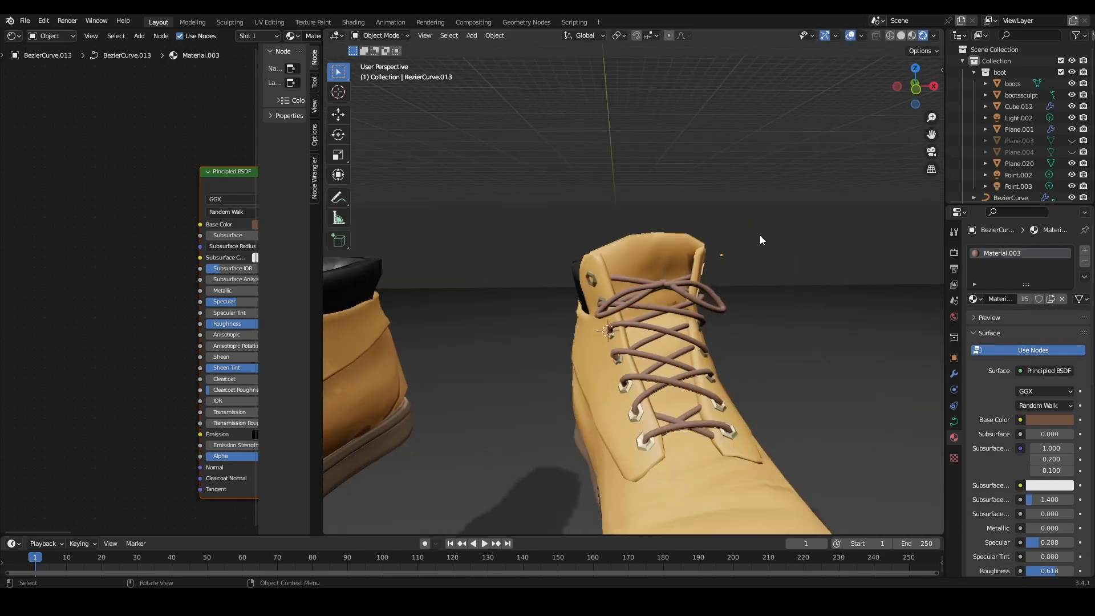
- Duplicate a bow loop and pull the copy's control points in to the centre to form the knot
scroll(606, 327, "up", 4)
middle_click_drag(606, 322, 637, 293)
key("shift+d")
key("Tab")
key("g")
middle_click_drag(541, 302, 627, 291)
key("g")
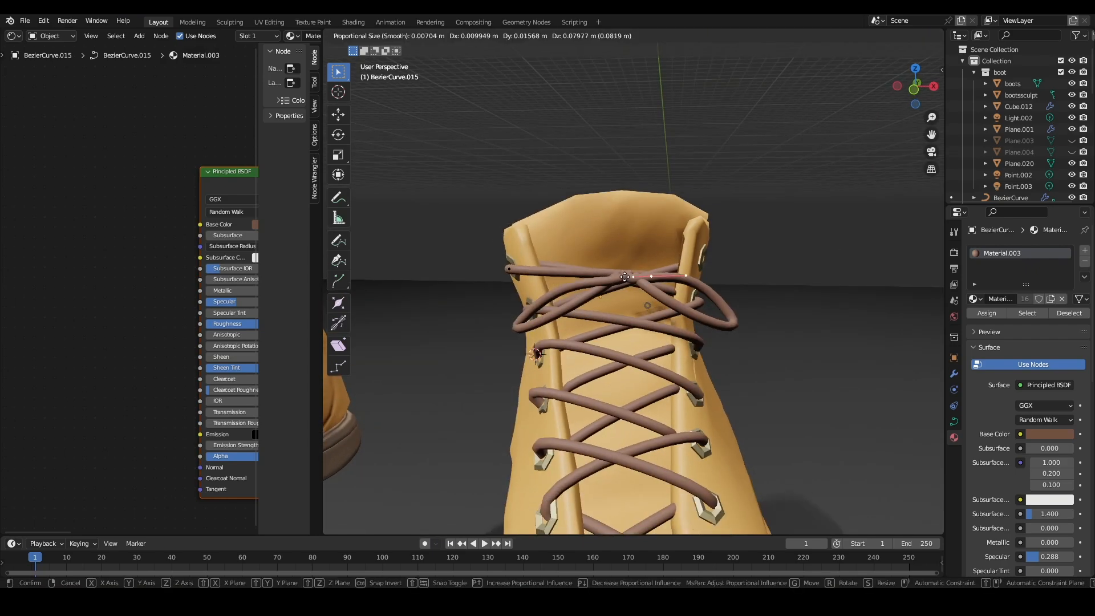
- Finish shaping the knot curve and rotate a lace piece into a loose end hanging from the bow
key("Tab")
middle_click_drag(570, 268, 654, 261)
scroll(639, 256, "down", 4)
key("g")
key("Tab")
key("r")
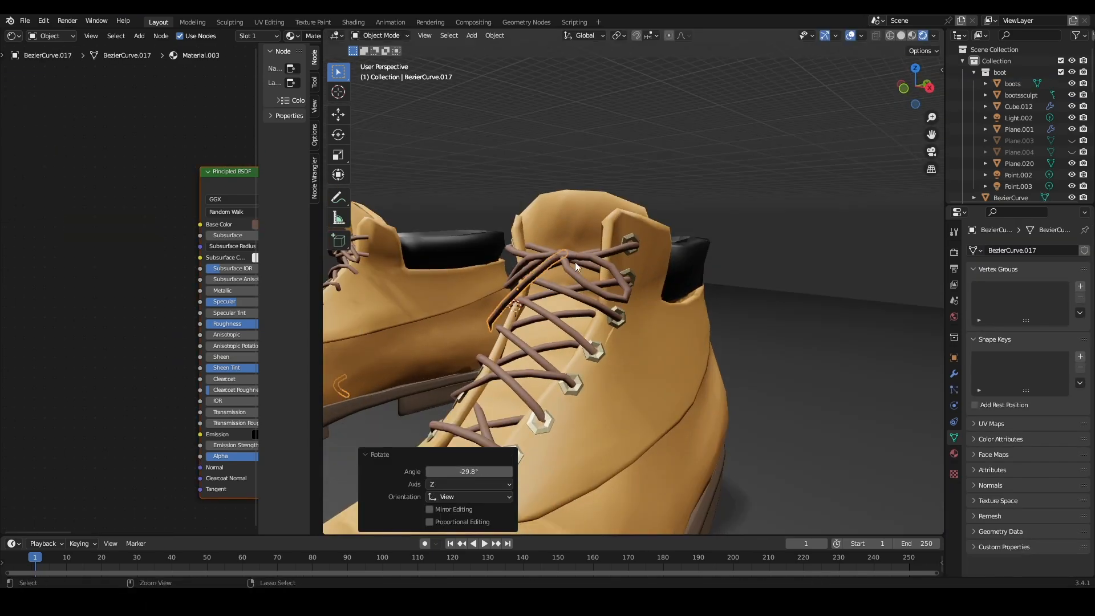
- Move vertices of the loose lace end so it hangs down over the crossed laces
middle_click_drag(574, 261, 672, 268)
key("Tab")
middle_click_drag(595, 350, 616, 422)
key("g")
key("Tab")
scroll(619, 342, "down", 3)
scroll(619, 285, "up", 5)
- Bend the loose lace end up to the knot with proportional editing and duplicate it for the second end
key("Tab")
key("g")
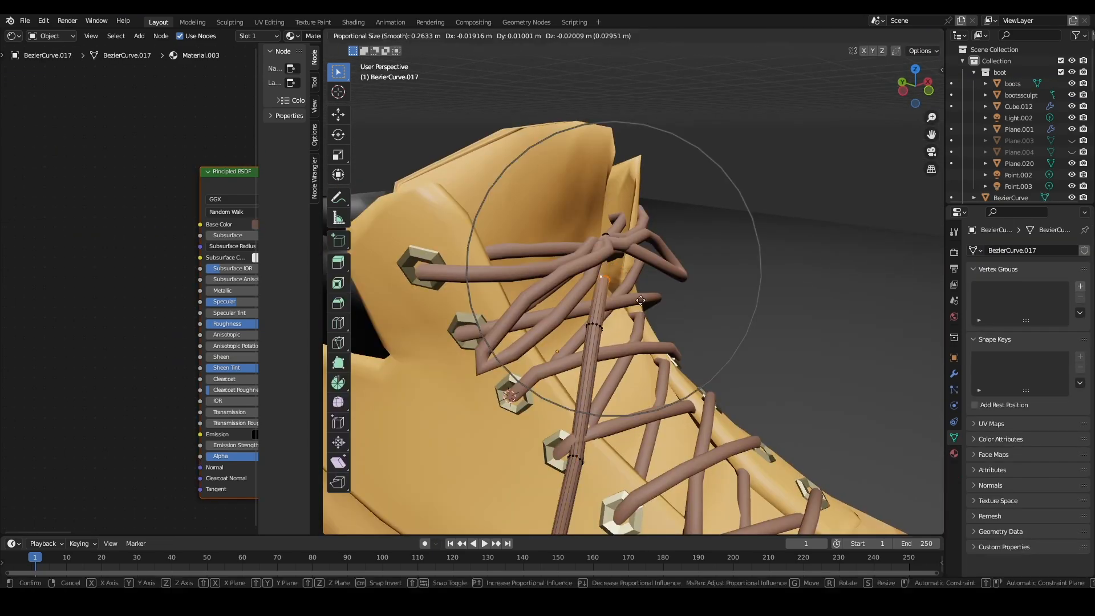
middle_click_drag(610, 228, 656, 251)
key("g")
scroll(616, 313, "down", 5)
key("Tab")
scroll(616, 342, "up", 4)
key("shift+d")
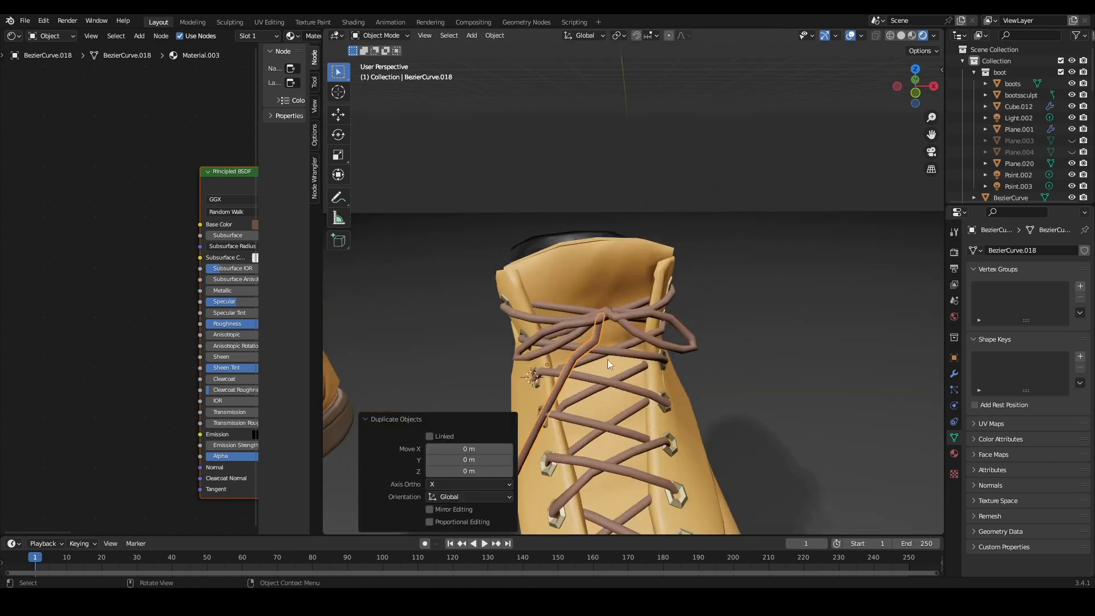
- Offset the duplicated lace along X and move its vertices to shape the bow's second loose end
key("g")
key("x")
key("Tab")
middle_click_drag(635, 362, 633, 388)
scroll(633, 342, "up", 2)
key("g")
scroll(633, 313, "down", 2)
key("Tab")
left_click(570, 245)
key("Tab")
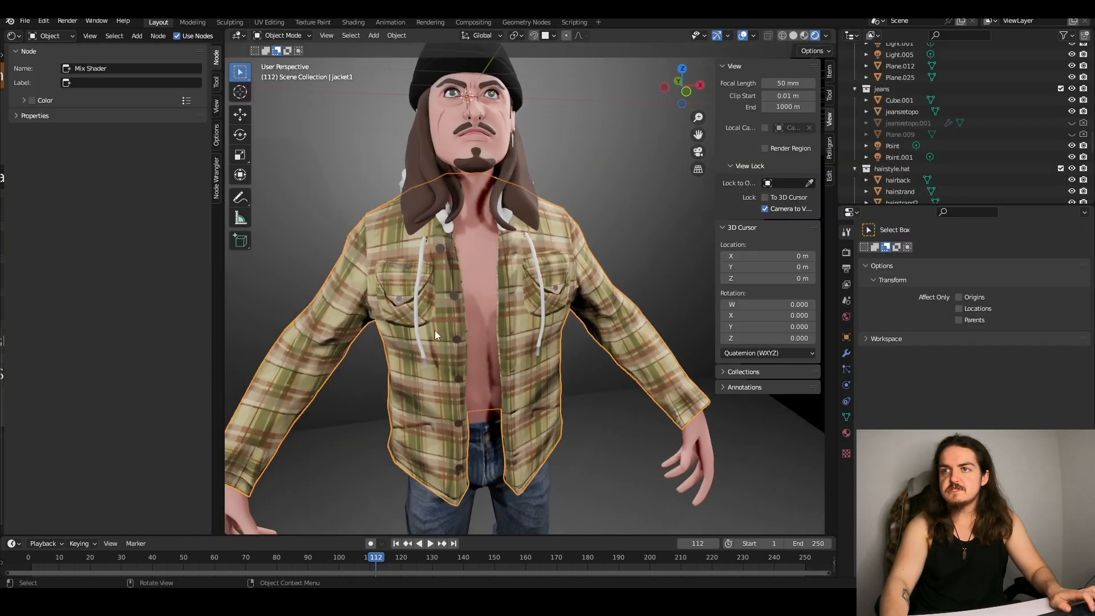
middle_click_drag(434, 330, 468, 324, "shift")
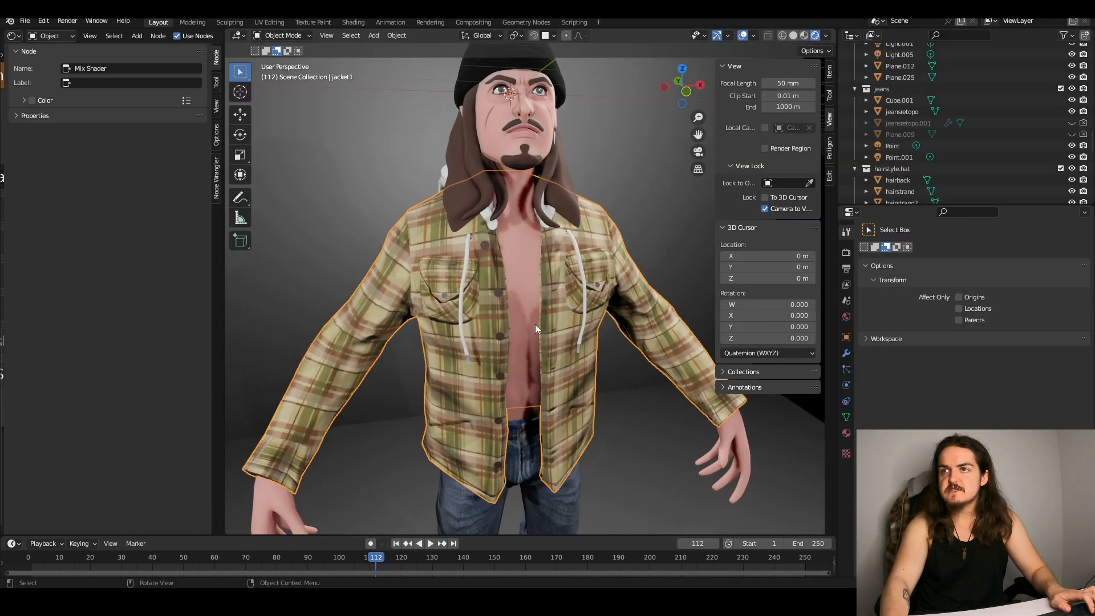
key("Tab")
key("Tab")
middle_click_drag(578, 315, 558, 327, "shift")
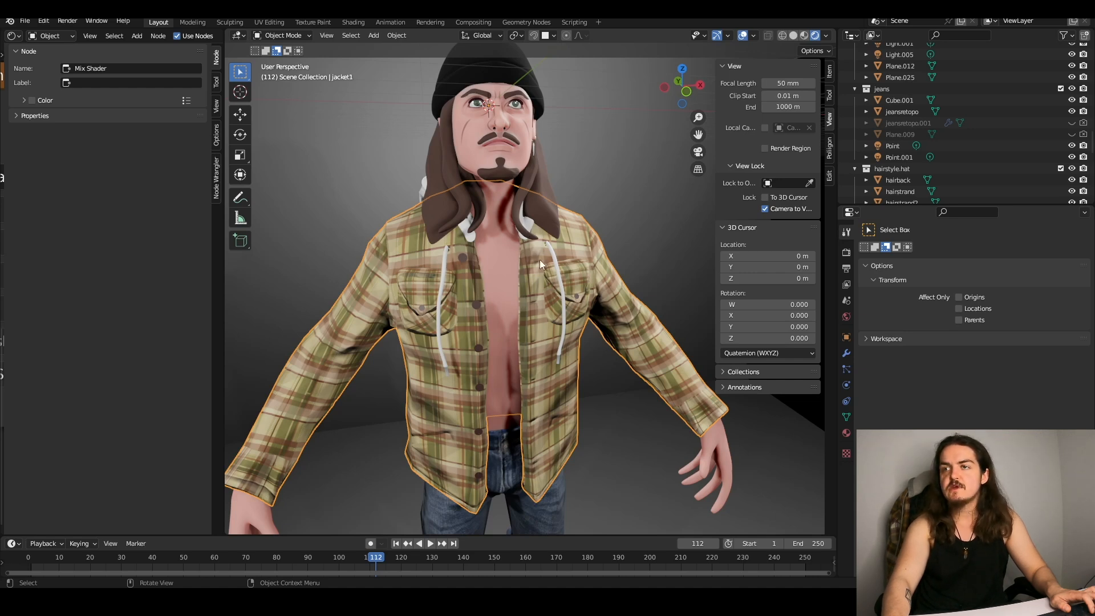
middle_click_drag(519, 284, 455, 207)
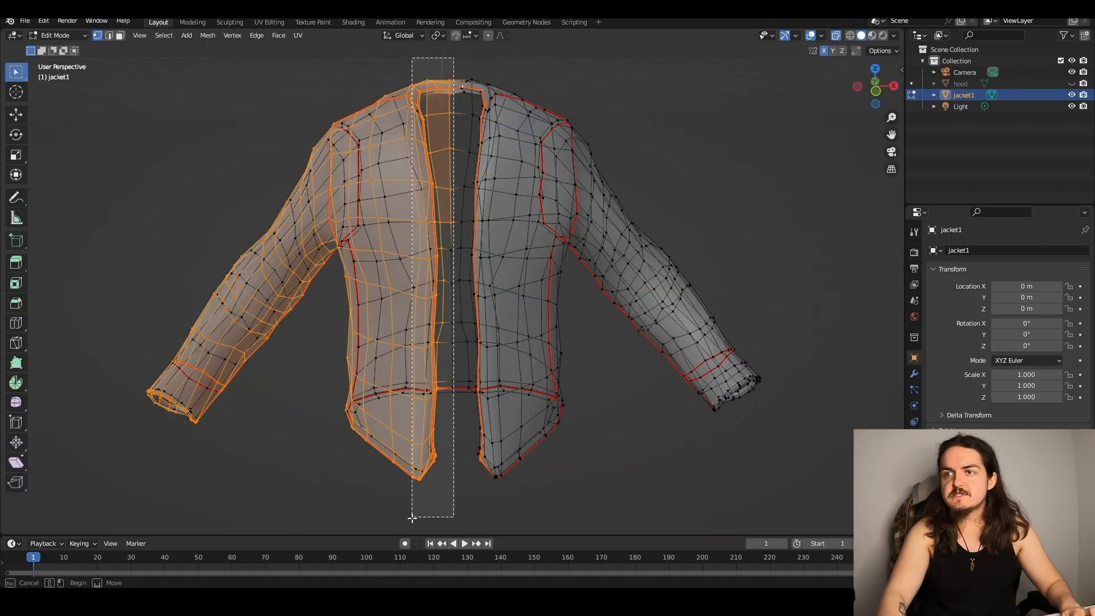
- Delete the negative-X half of the jacket mesh and add a Mirror modifier on X
left_click_drag(412, 518, 140, 539)
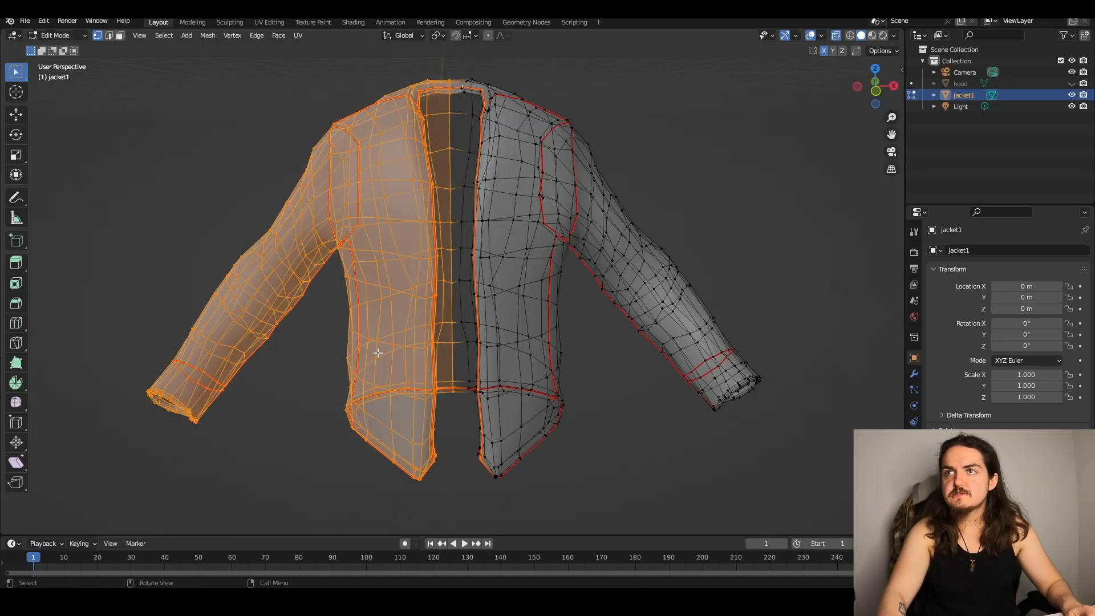
left_click_drag(427, 505, 135, 514)
left_click(455, 63)
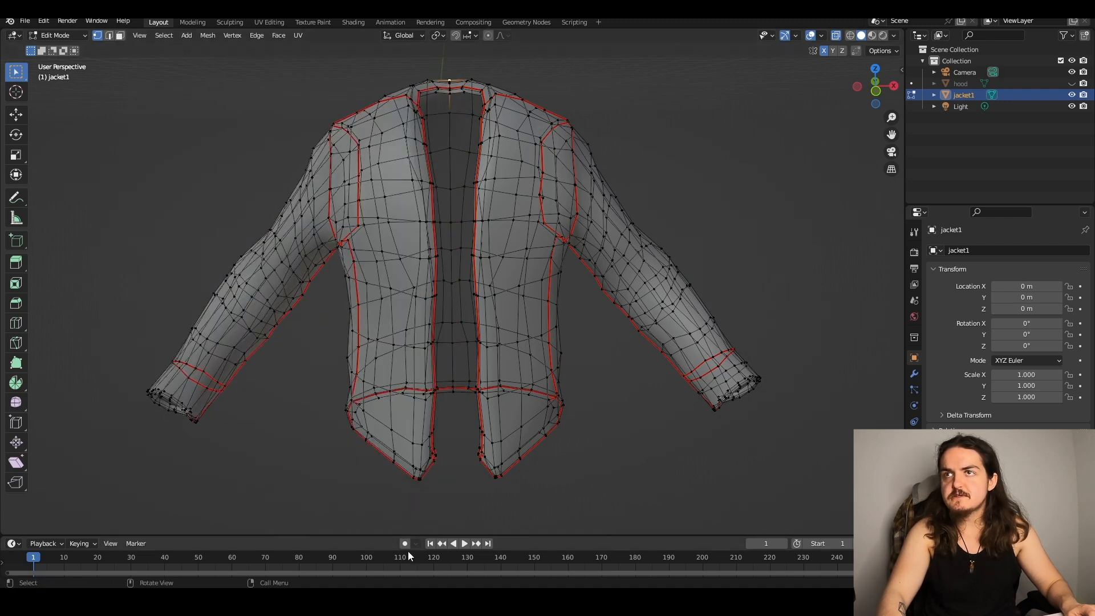
left_click_drag(399, 533, 131, 520)
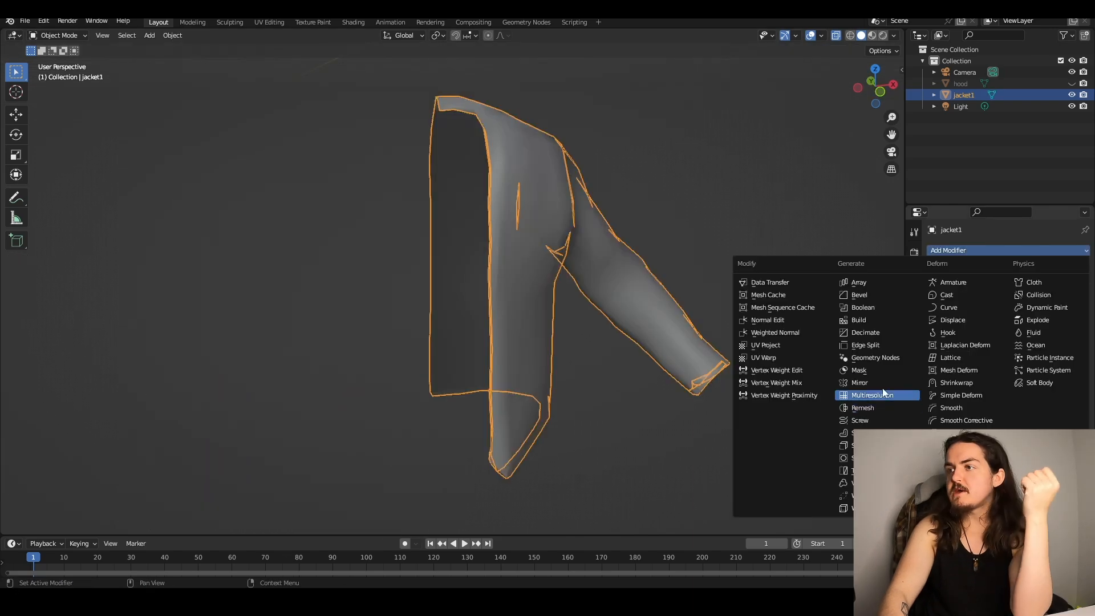
left_click(878, 388)
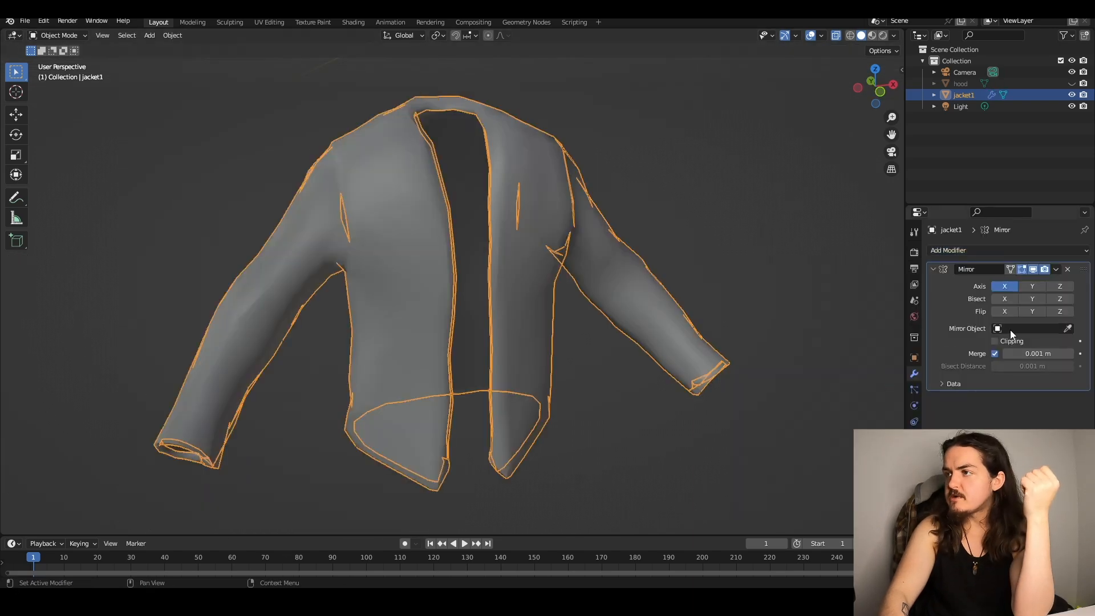
- Enable Clipping on the Mirror modifier and extrude the edge loop along the jacket's neckline and front opening
key("Tab")
scroll(549, 211, "up", 8)
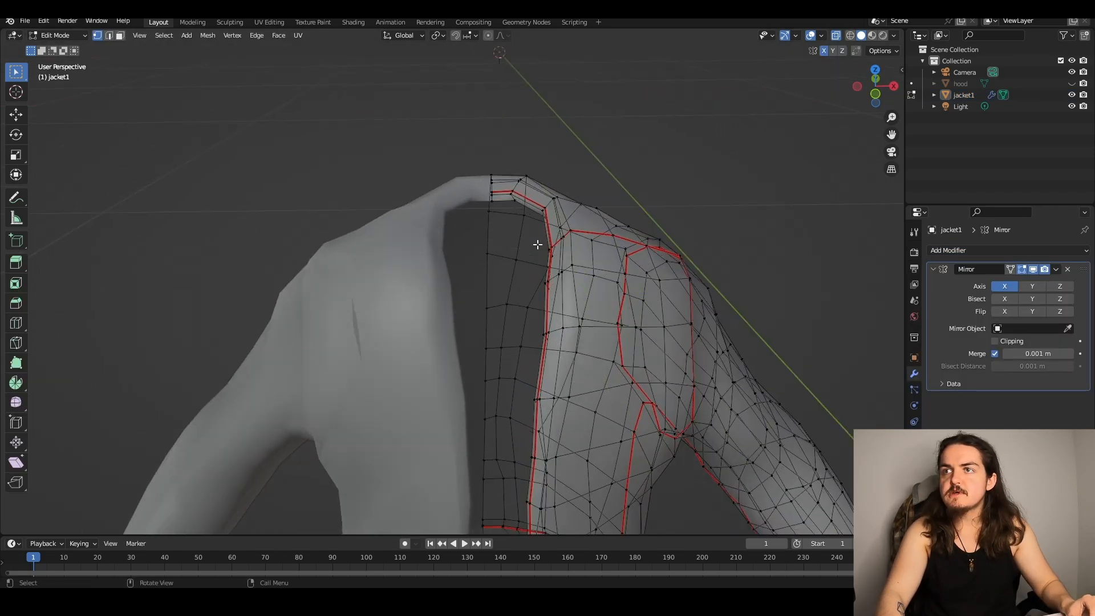
middle_click_drag(549, 211, 520, 136, "shift")
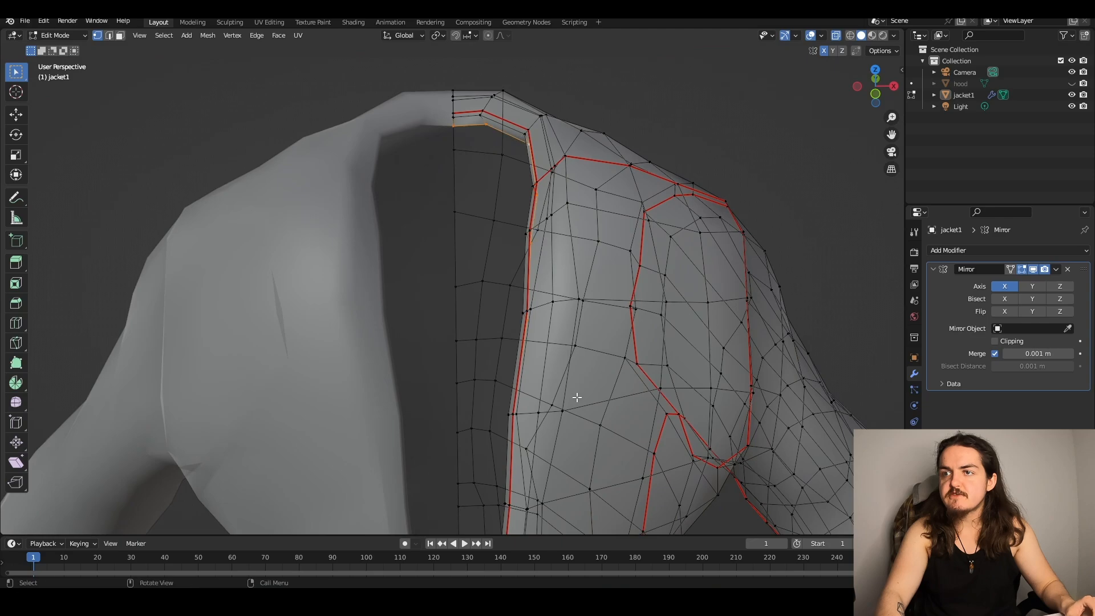
scroll(570, 402, "down", 2)
middle_click_drag(557, 408, 573, 222, "shift")
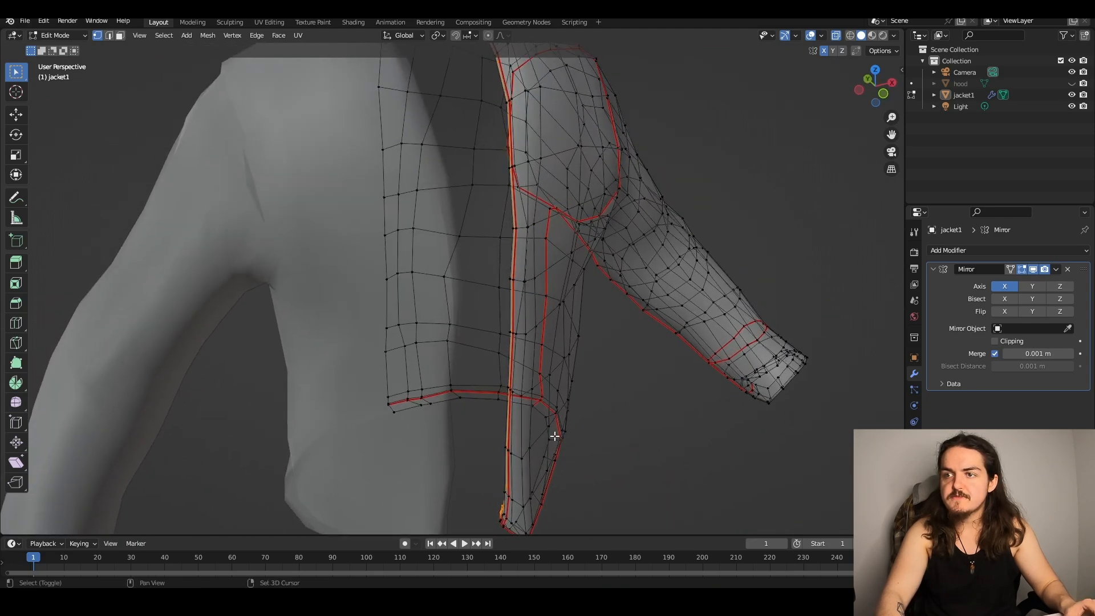
middle_click_drag(554, 436, 539, 285, "shift")
scroll(456, 376, "up", 3)
middle_click_drag(452, 376, 570, 359)
middle_click_drag(251, 425, 447, 418)
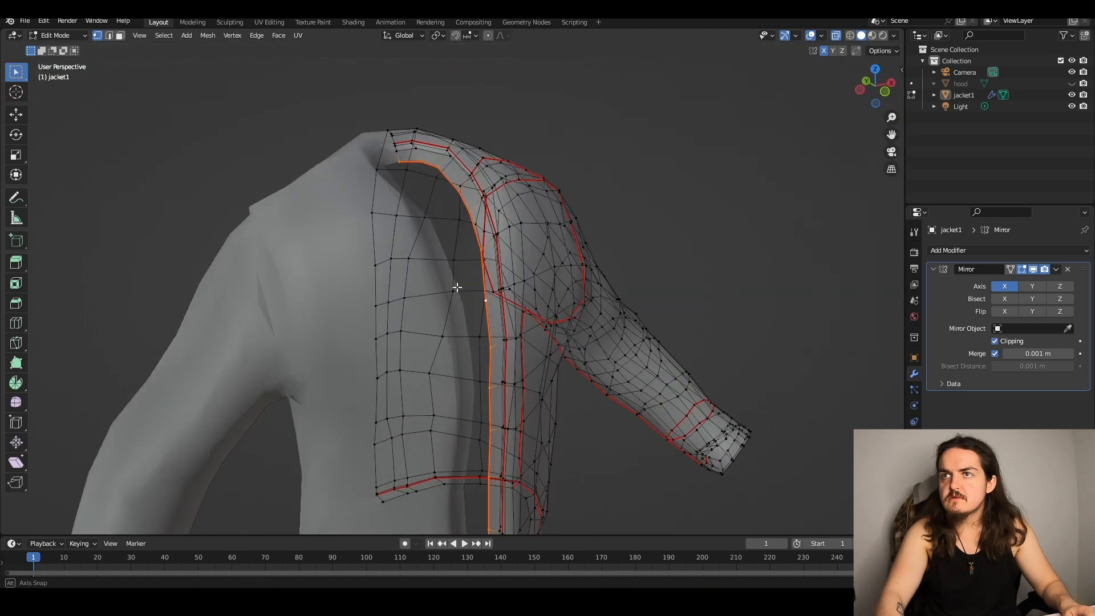
middle_click_drag(454, 285, 460, 257)
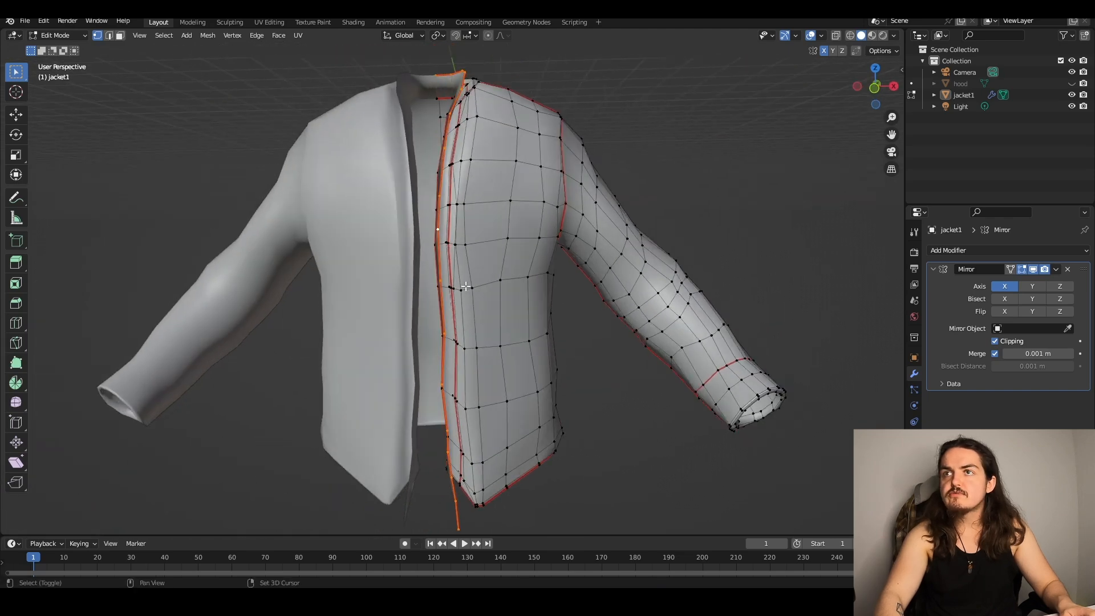
middle_click_drag(466, 286, 459, 338, "shift")
key("e")
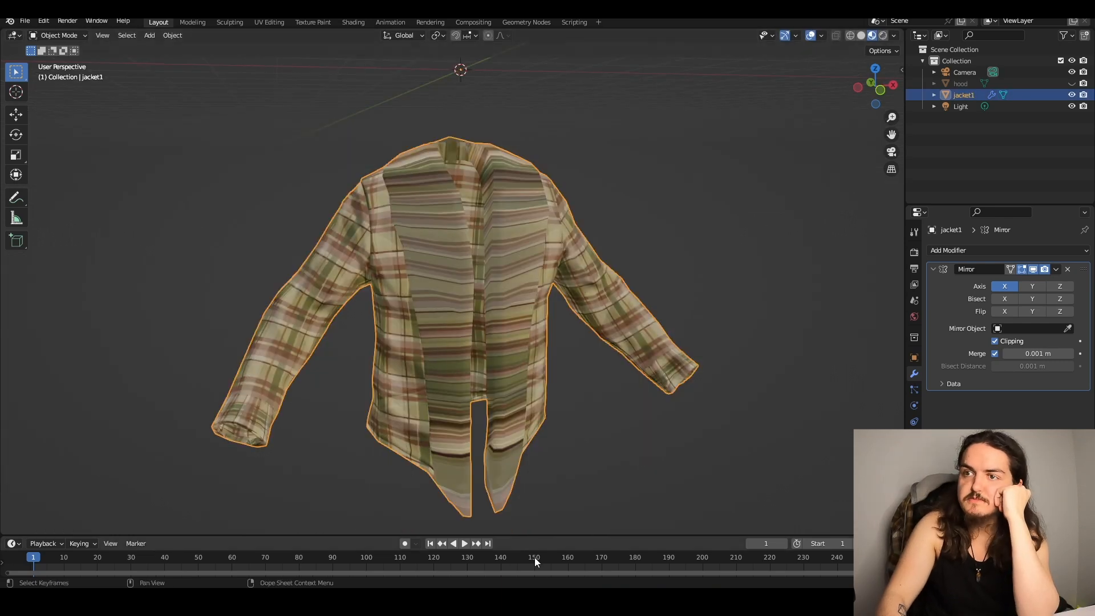
- Shape the white collar piece around the jacket's neckline by moving its vertices with proportional editing
middle_click_drag(518, 383, 478, 326)
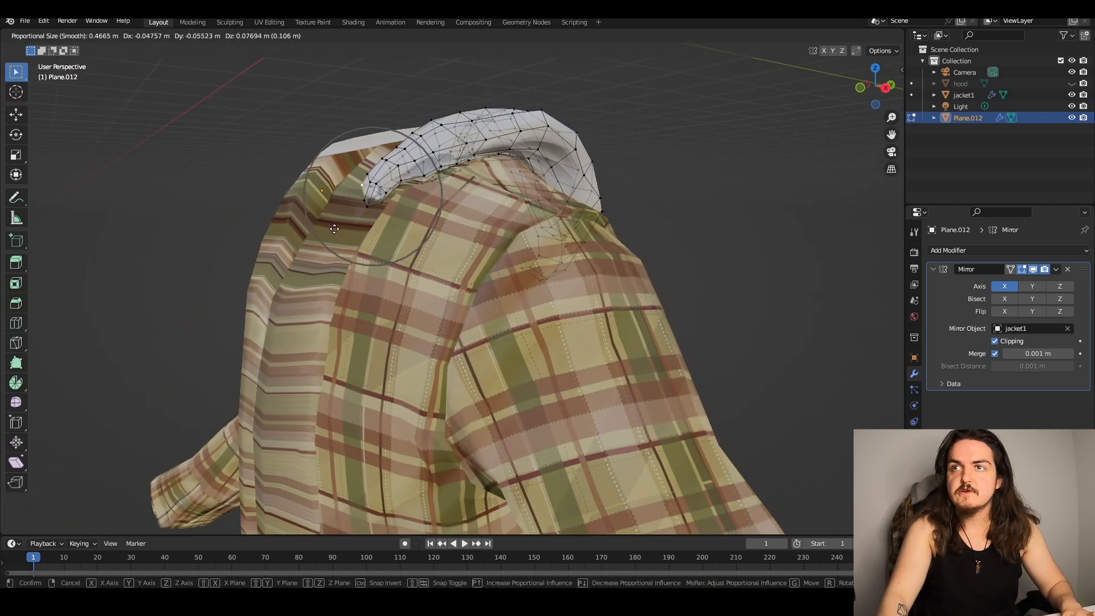
middle_click_drag(420, 164, 389, 181)
key("g")
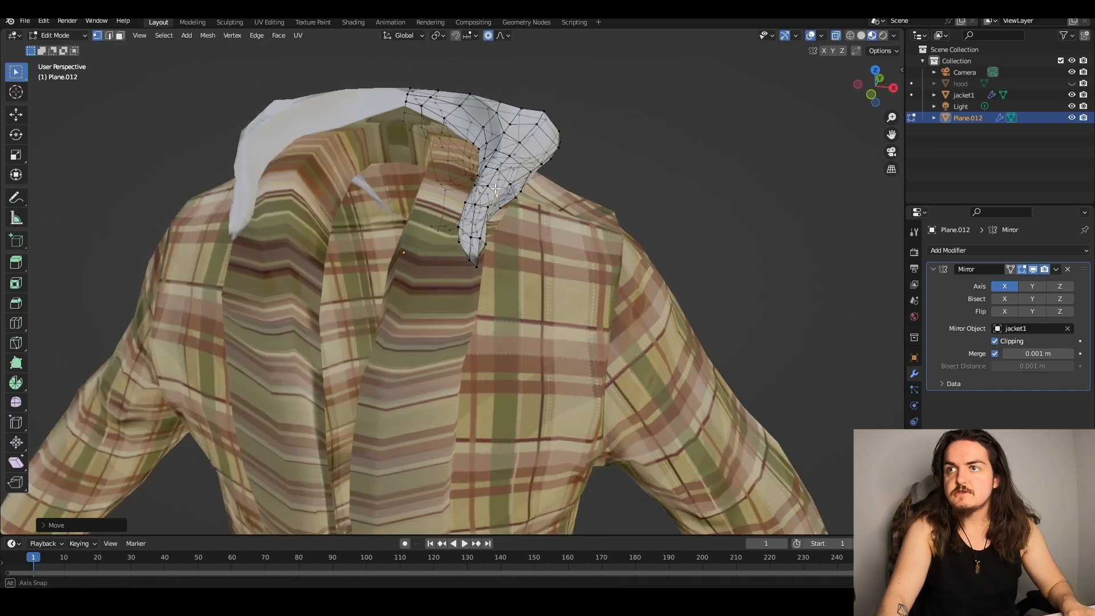
key("Tab")
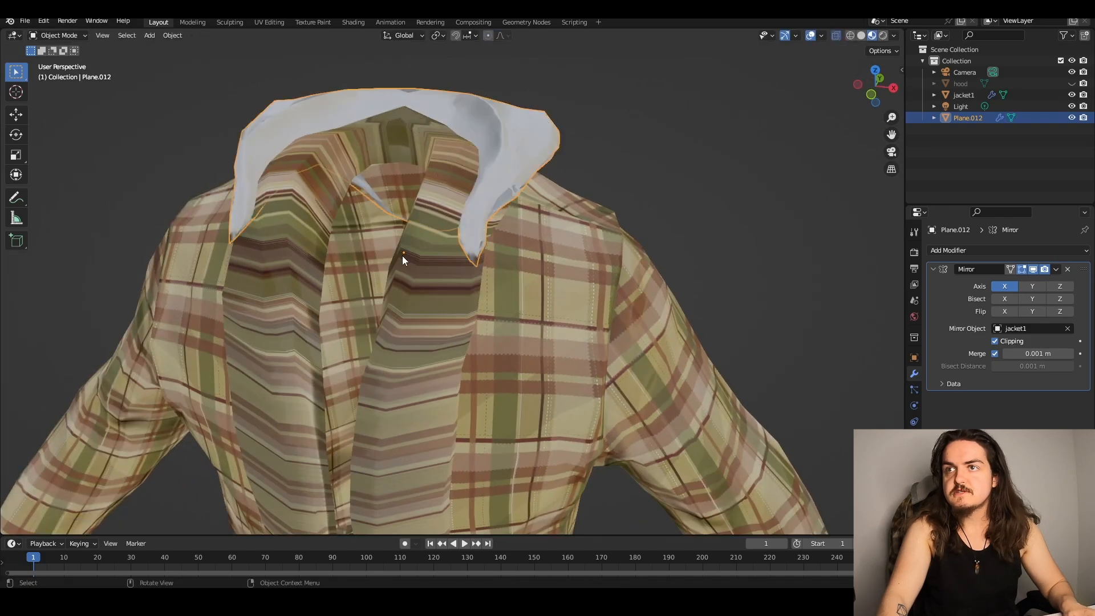
- Adjust the jacket's vertices around the neckline and collar with proportional editing
left_click(430, 204)
mouse_move(430, 204)
middle_mouse_down()
mouse_move(474, 213)
mouse_move(470, 138)
middle_mouse_up()
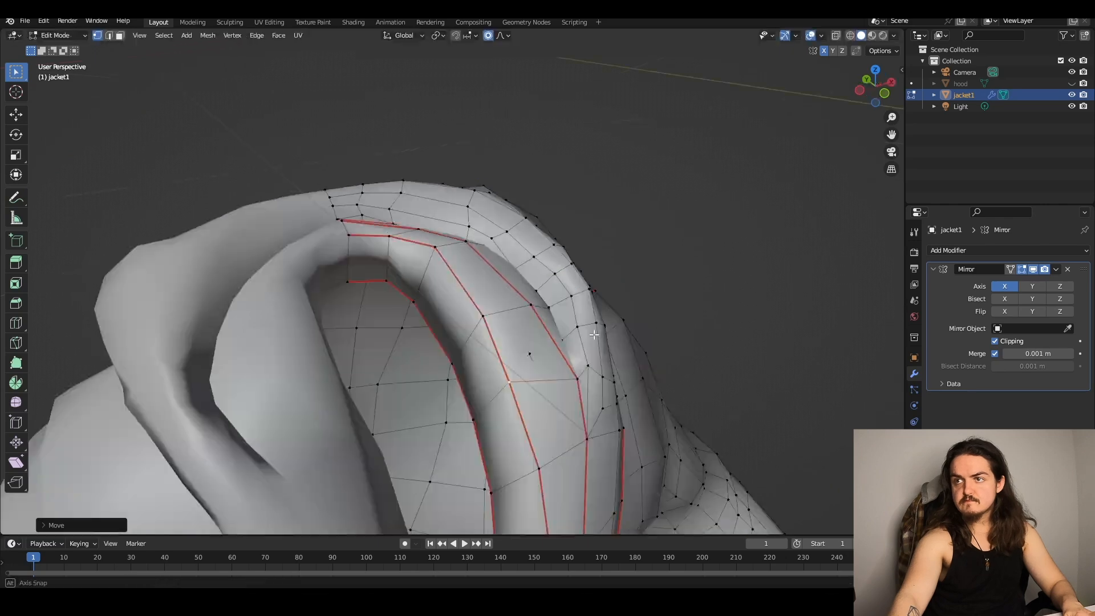
key("g")
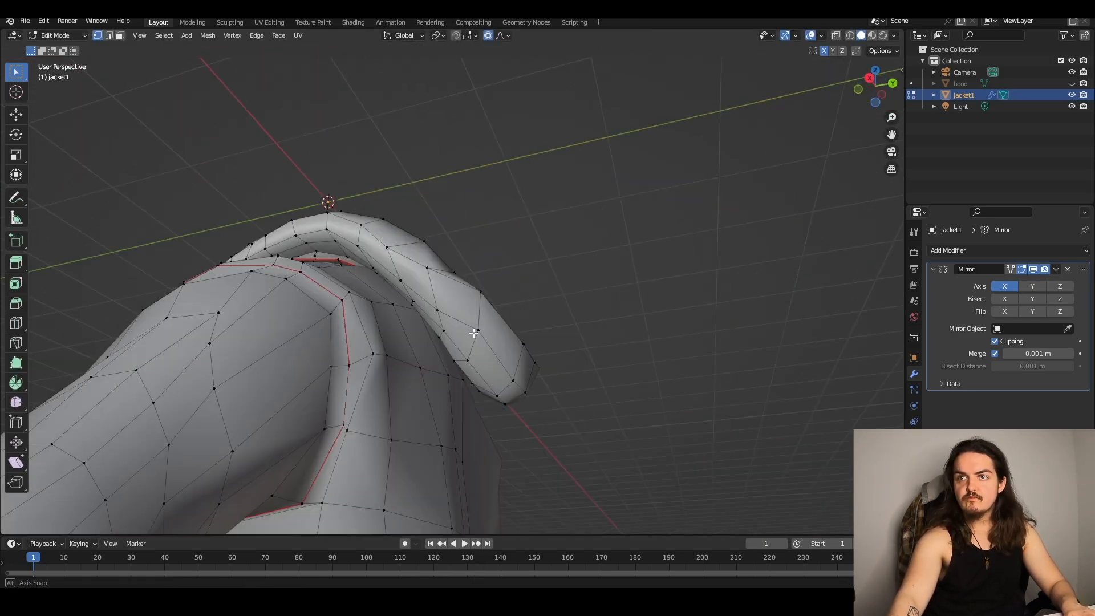
middle_click_drag(399, 239, 354, 269)
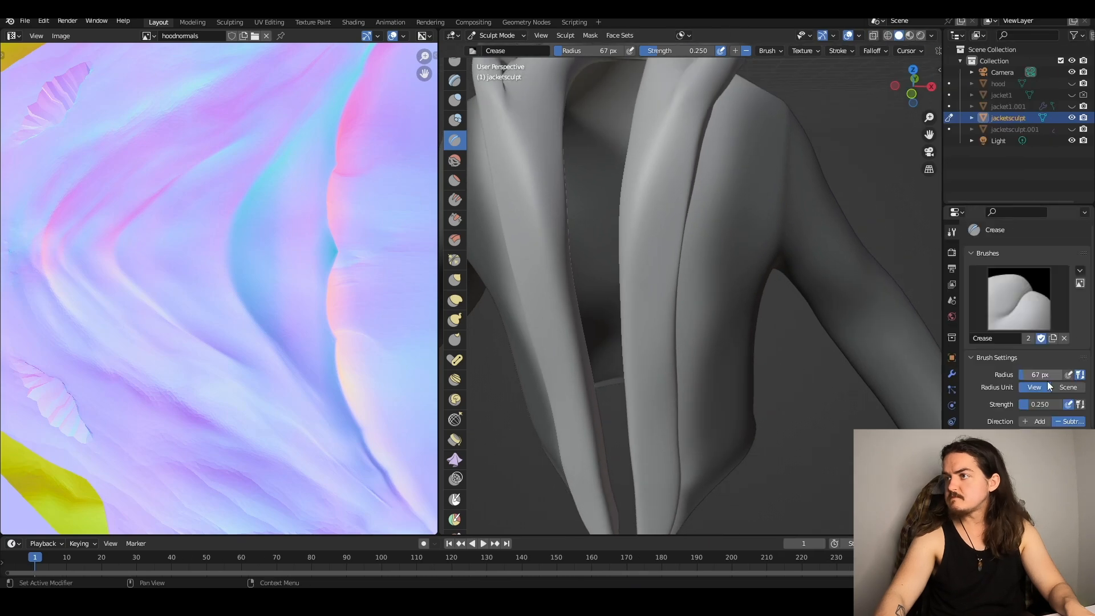
- Score a short straight seam across the jacket's front trim just below the collar with the 12 px Crease brush
left_click_drag(696, 153, 759, 165)
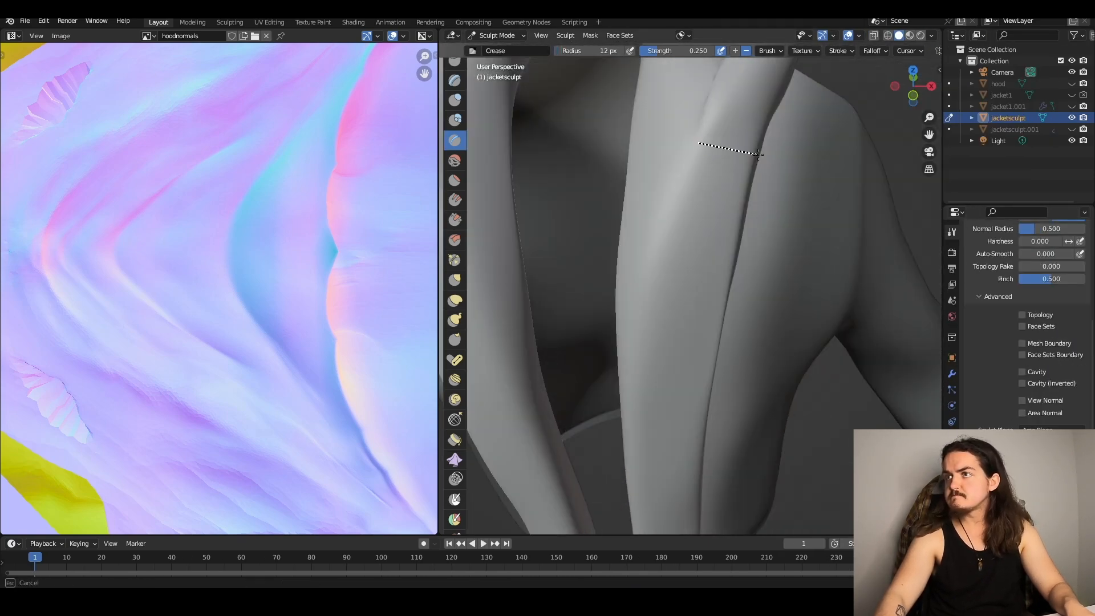
middle_click_drag(717, 223, 726, 172, "shift")
middle_click_drag(725, 172, 763, 171)
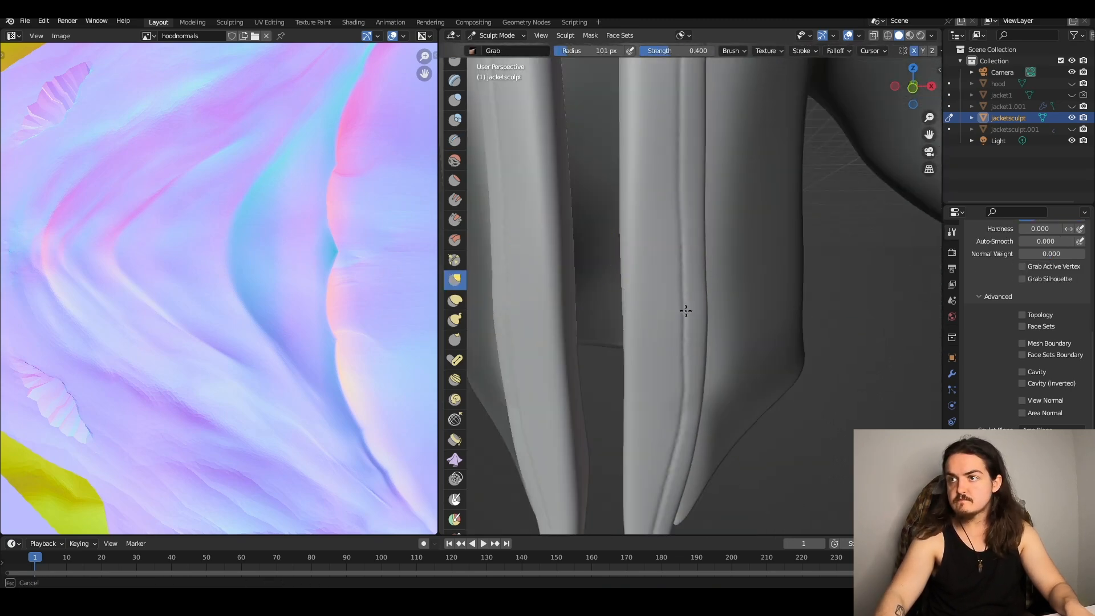
- Set the Crease brush radius to 12 px and score a straight diagonal line across the upper front band
scroll(685, 310, "down", 5)
middle_click_drag(684, 265, 699, 275)
mouse_move(778, 169)
middle_mouse_down()
mouse_move(711, 327)
mouse_move(833, 382)
mouse_move(750, 351)
mouse_move(741, 433)
middle_mouse_up()
scroll(833, 381, "down", 4)
scroll(833, 381, "up", 3)
key("shift+c")
scroll(1017, 337, "up", 4)
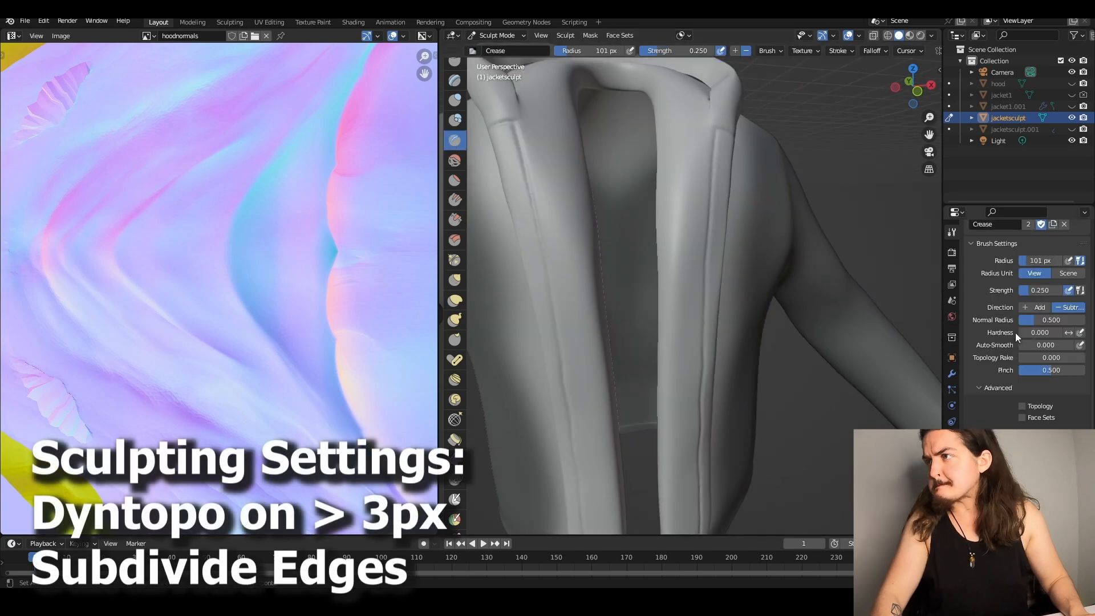
middle_click_drag(735, 256, 735, 302)
scroll(734, 325, "up", 2)
scroll(993, 422, "down", 12)
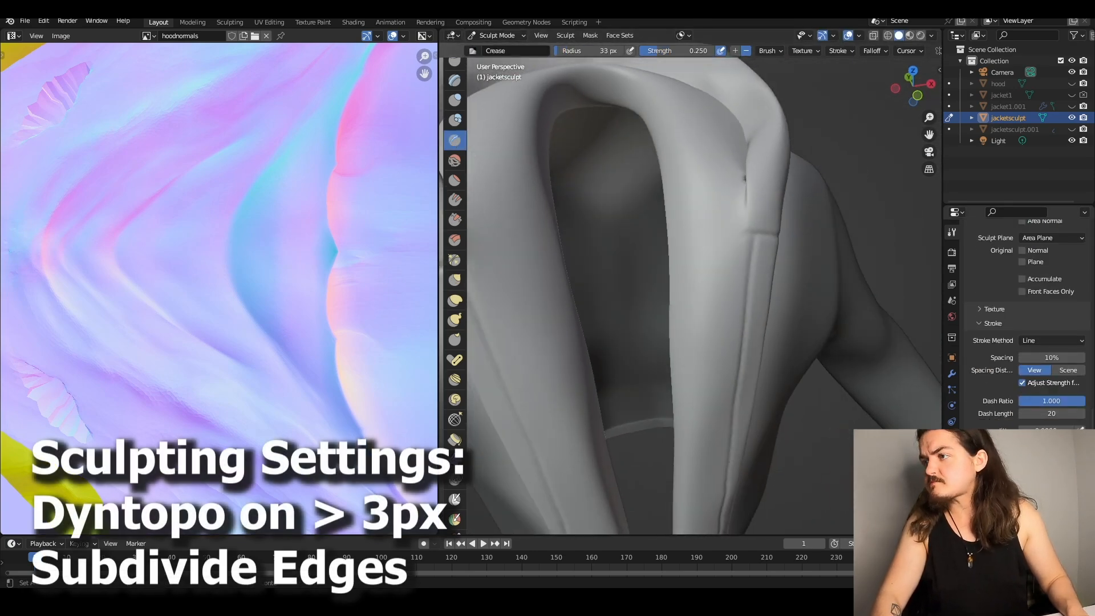
scroll(743, 269, "up", 2)
middle_click_drag(742, 269, 755, 184, "shift")
key("f")
left_click(741, 181)
left_click_drag(645, 163, 716, 244)
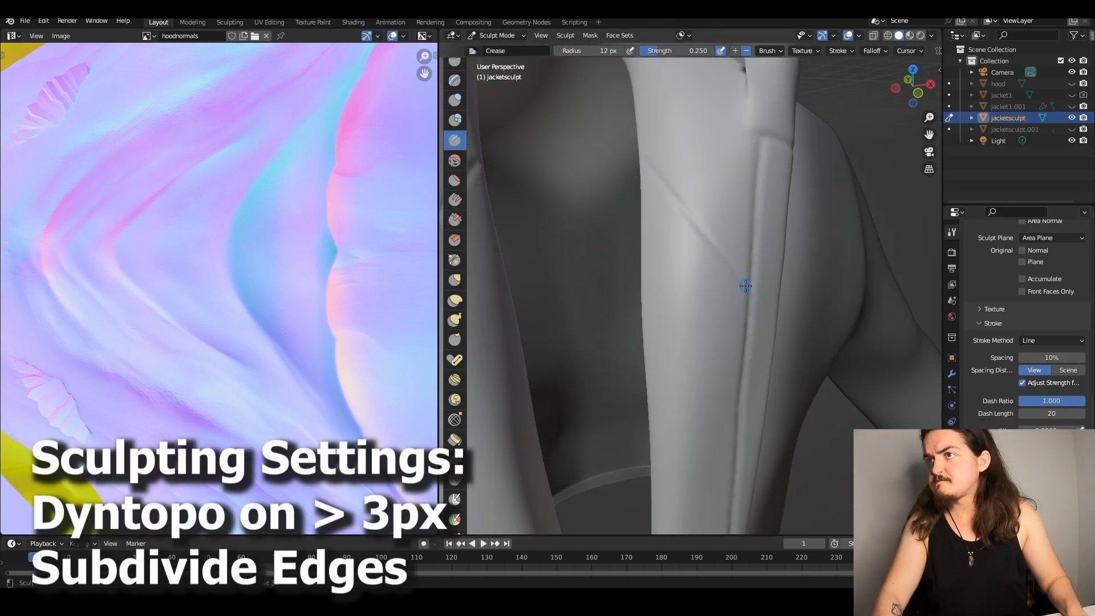
- Crease more parallel diagonal lines across the upper part of the jacket's front band
middle_click_drag(745, 285, 727, 191, "shift")
left_click_drag(631, 166, 687, 225)
scroll(716, 208, "down", 6)
scroll(743, 269, "up", 6)
left_click_drag(633, 141, 737, 253)
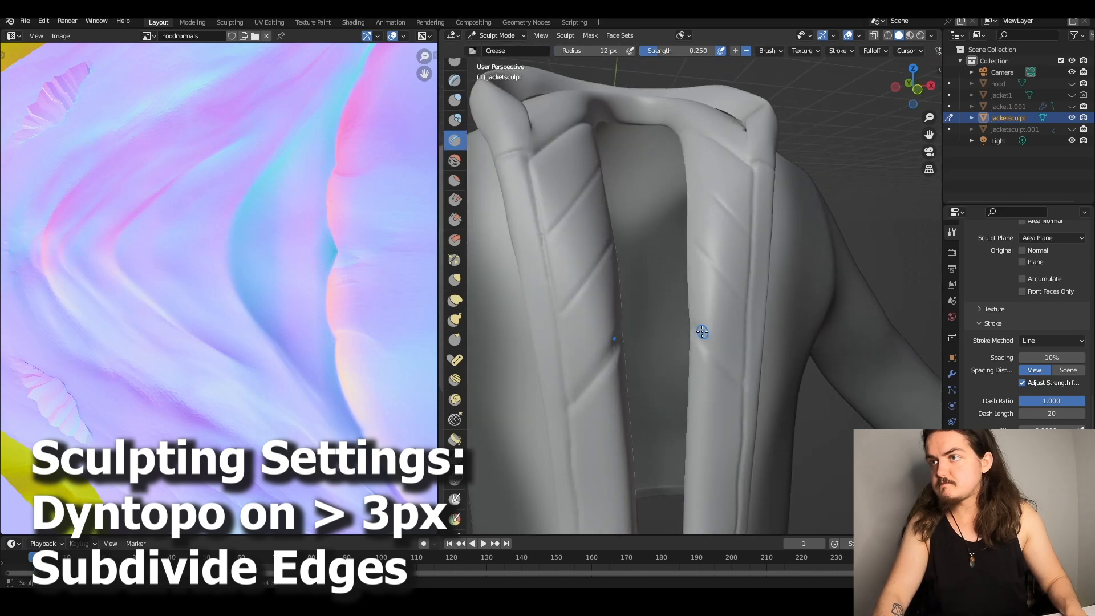
mouse_move(710, 296)
middle_mouse_down()
mouse_move(691, 285)
mouse_move(711, 257)
middle_mouse_up()
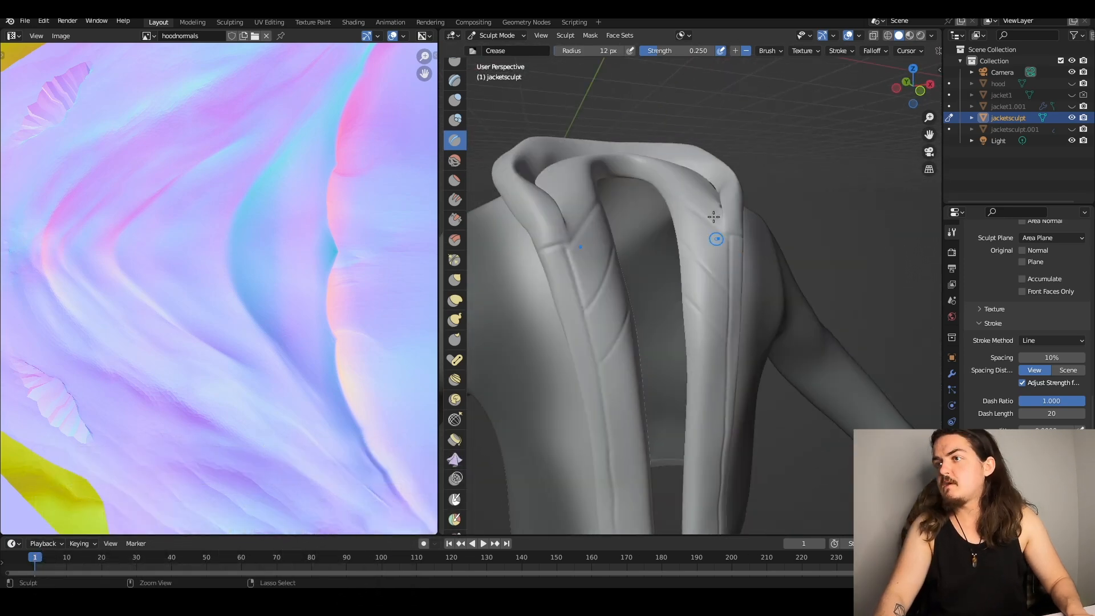
scroll(716, 237, "up", 3)
- Continue the parallel diagonal creases down the middle of the front band with straight strokes
left_click_drag(686, 296, 740, 349)
middle_click_drag(766, 392, 652, 288, "shift")
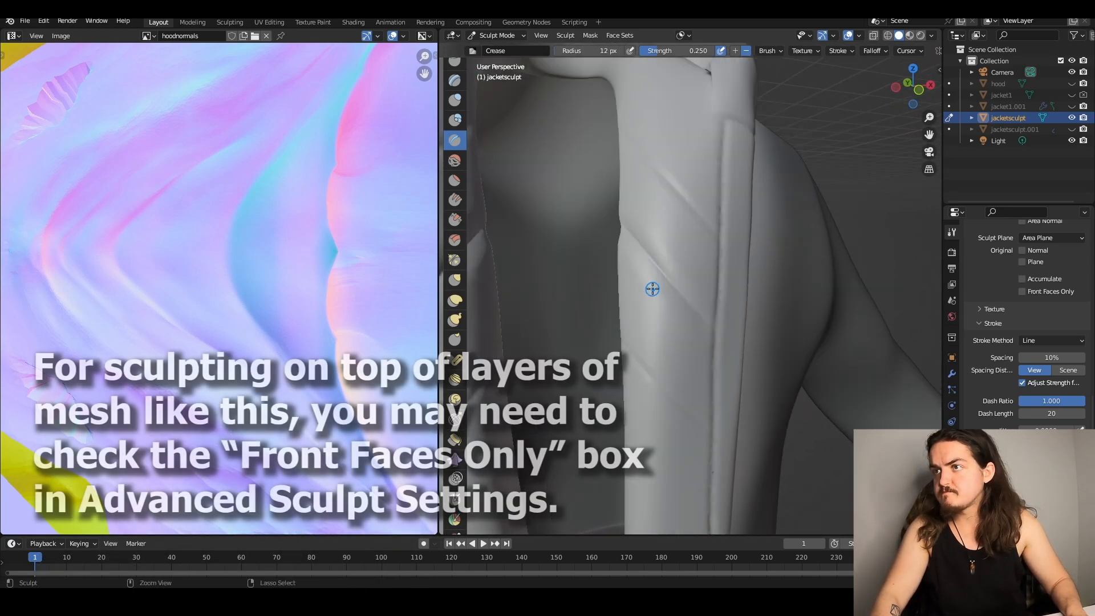
left_click_drag(623, 326, 714, 422)
scroll(715, 399, "down", 4)
mouse_move(715, 387)
middle_mouse_down("shift")
mouse_move(727, 291)
mouse_move(684, 310)
mouse_move(640, 297)
middle_mouse_up("shift")
scroll(678, 319, "up", 2)
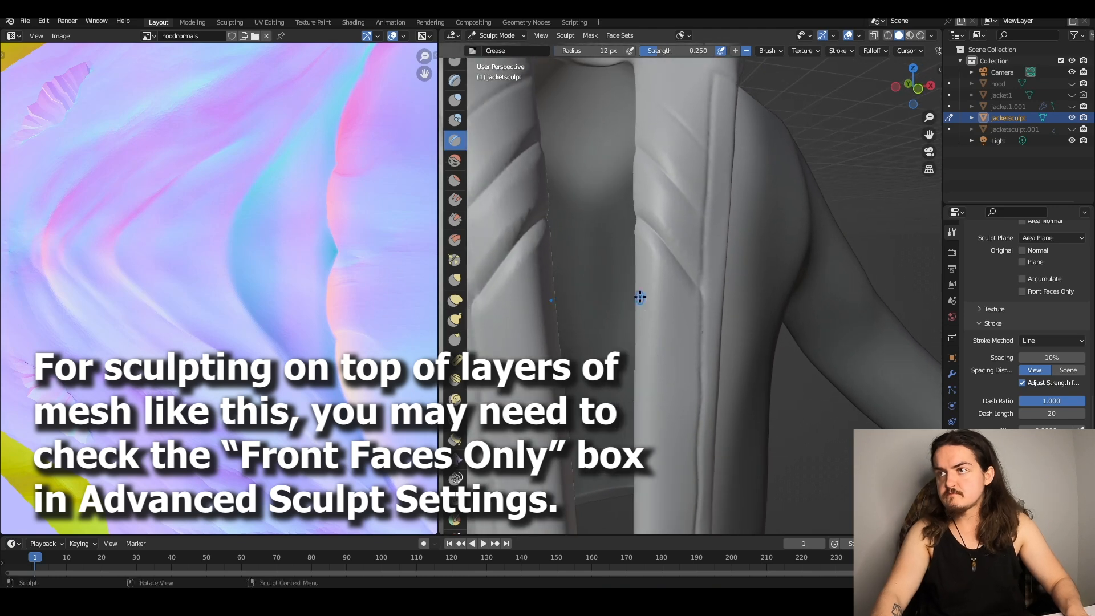
left_click_drag(634, 296, 703, 366)
- Crease opposing diagonals across the existing lines on the front band to form a diamond quilting pattern
mouse_move(684, 360)
middle_mouse_down()
mouse_move(655, 302)
mouse_move(655, 320)
mouse_move(748, 342)
middle_mouse_up()
left_click_drag(798, 240, 748, 306)
middle_click_drag(747, 306, 672, 308, "shift")
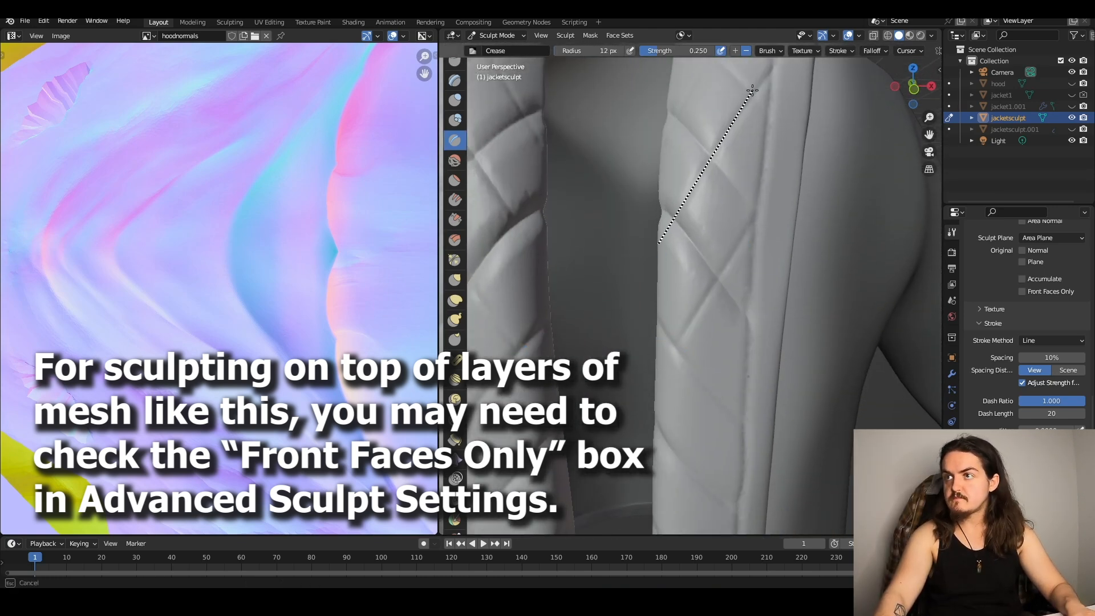
left_click_drag(752, 90, 757, 83)
middle_click_drag(673, 456, 673, 297, "shift")
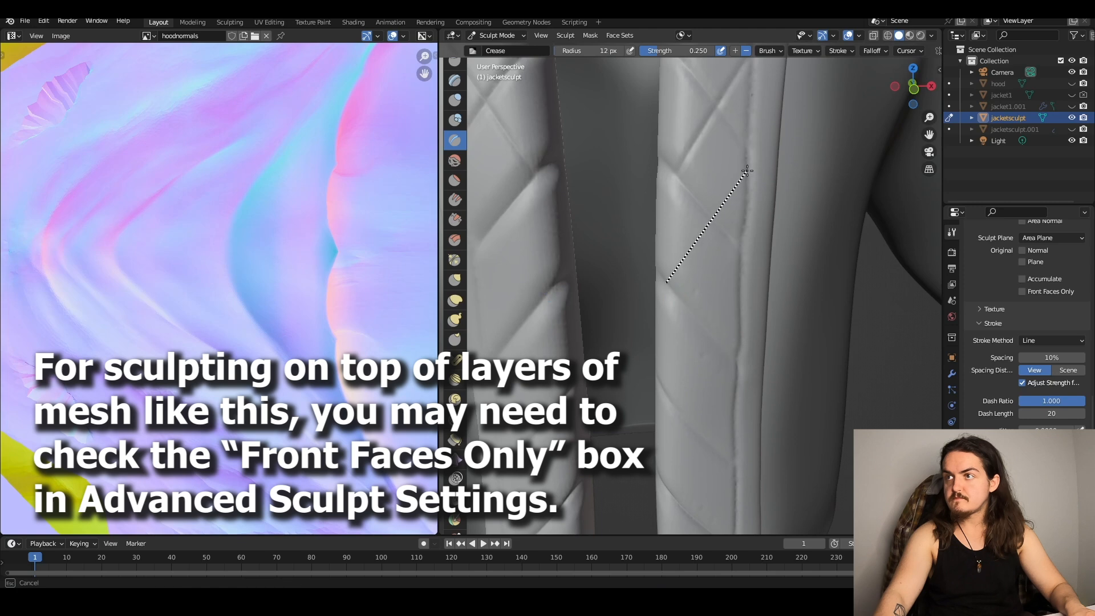
left_click_drag(671, 287, 672, 287)
- Extend the crossing diagonal creases down the lower part of the front band to complete its diamond quilting
scroll(696, 323, "down", 7)
scroll(711, 268, "up", 8)
scroll(691, 398, "down", 4)
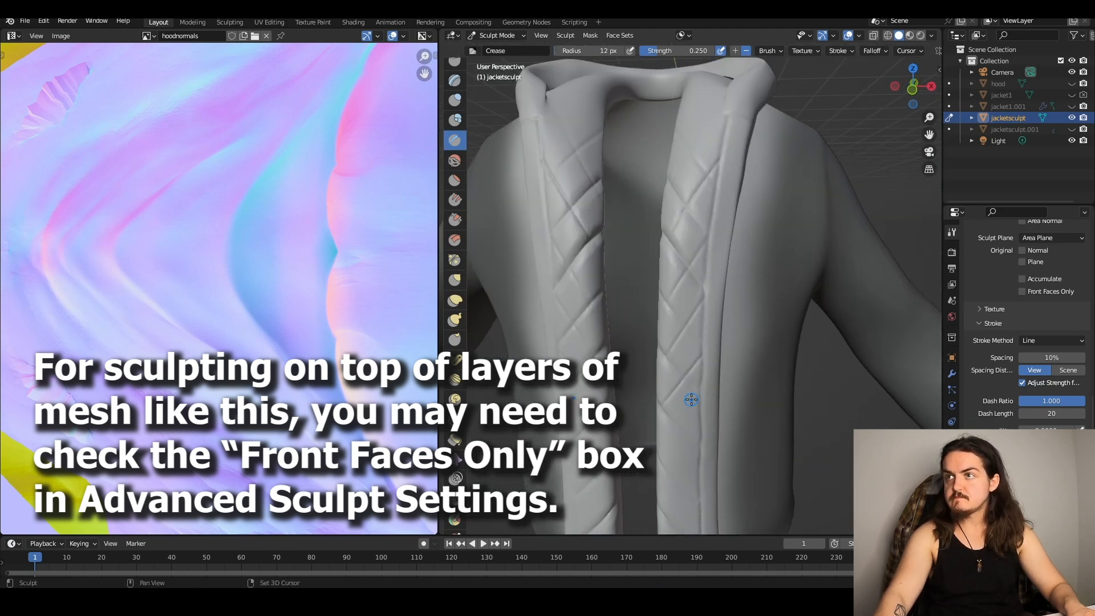
scroll(691, 365, "up", 3)
middle_click_drag(696, 302, 702, 200)
left_click_drag(702, 200, 629, 297)
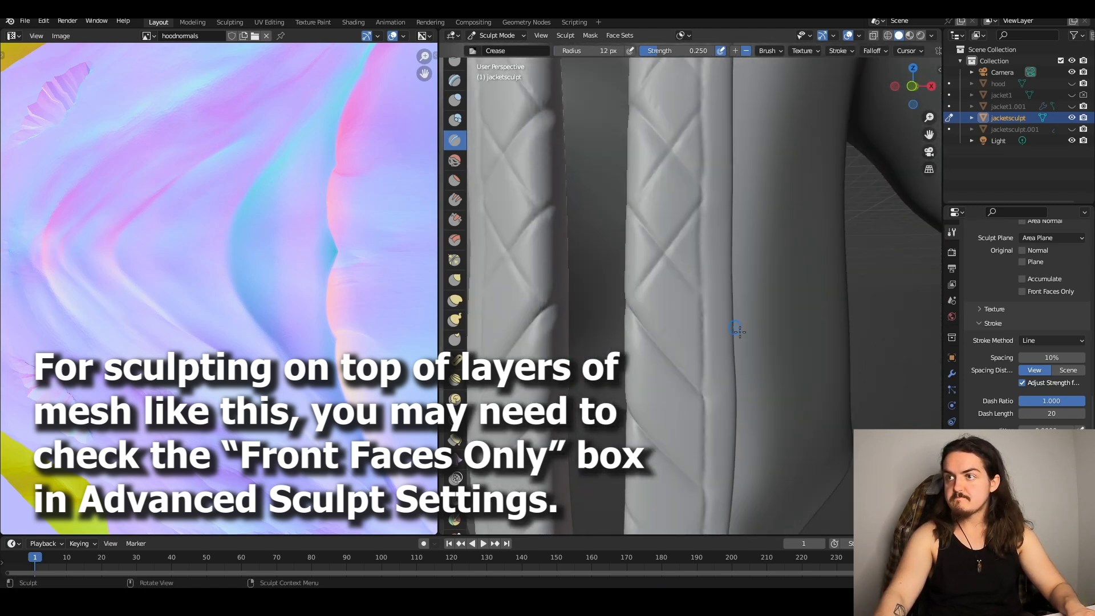
left_click_drag(626, 205, 625, 206)
scroll(621, 342, "down", 6)
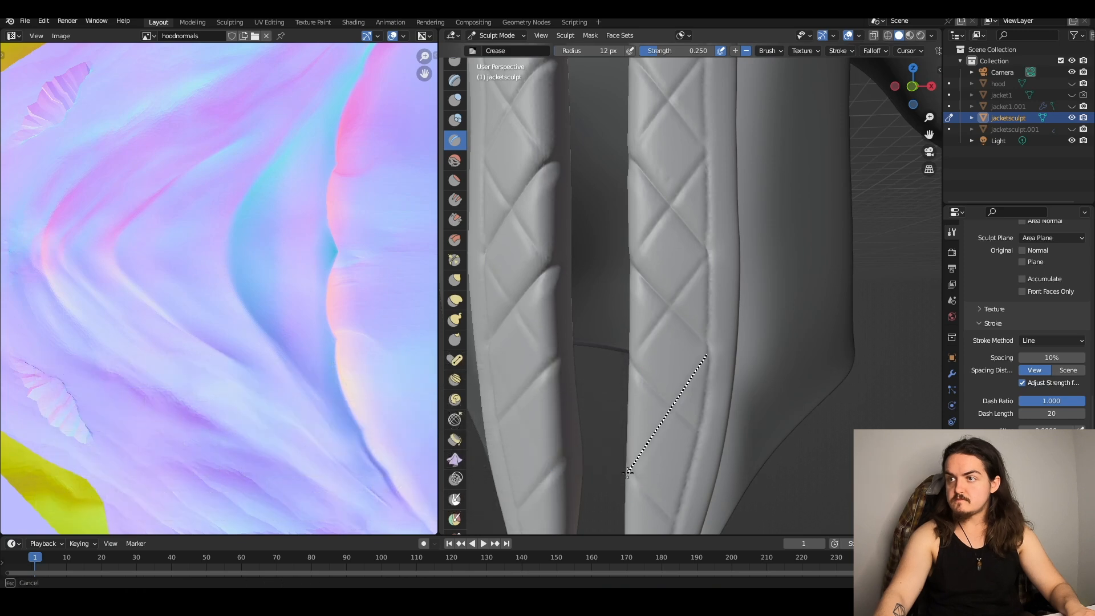
scroll(619, 414, "up", 5)
middle_click_drag(619, 415, 655, 412)
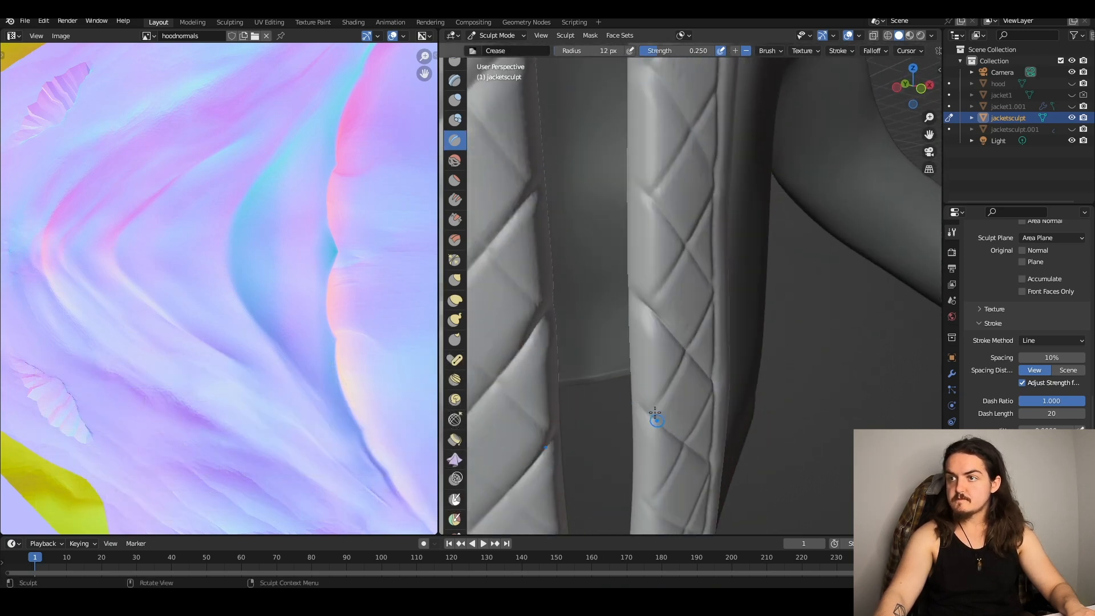
- Crease missing diagonals across the middle of the quilted front band with straight line strokes
middle_click_drag(650, 309, 667, 344)
left_click_drag(667, 343, 649, 383)
middle_click_drag(696, 356, 653, 390)
left_click_drag(670, 324, 671, 319)
scroll(701, 379, "down", 6)
scroll(701, 379, "up", 6)
mouse_move(701, 379)
middle_mouse_down()
mouse_move(804, 298)
mouse_move(694, 264)
mouse_move(644, 410)
mouse_move(731, 236)
middle_mouse_up()
scroll(693, 264, "down", 4)
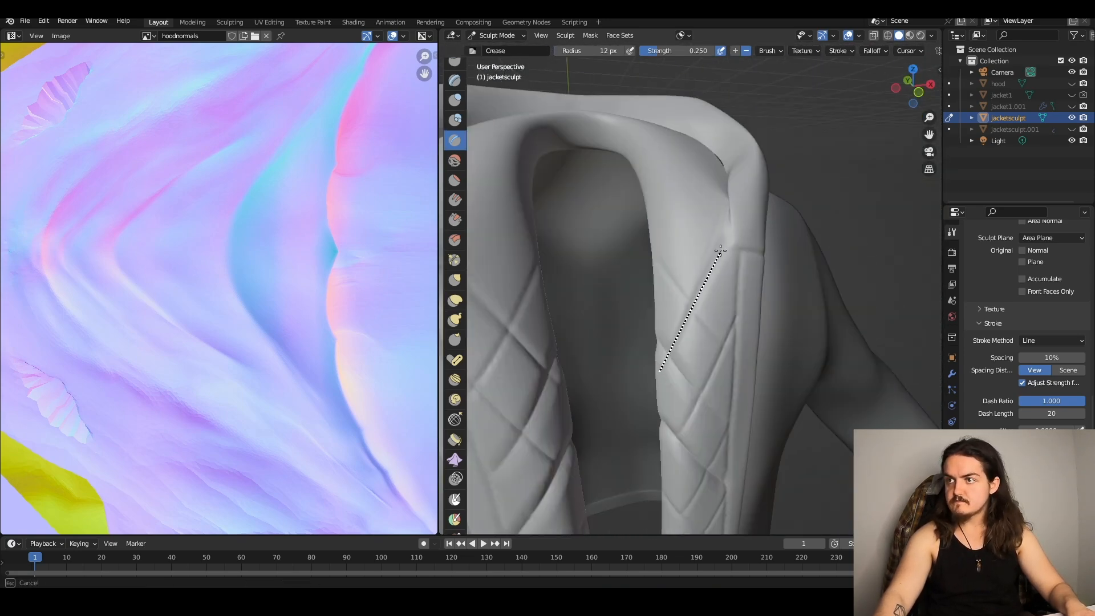
- Extend the diagonal creases up the front band's upper part toward the neckline in both directions
left_click_drag(720, 250, 721, 248)
scroll(746, 276, "down", 6)
middle_click_drag(745, 277, 728, 201)
scroll(728, 201, "up", 5)
scroll(690, 293, "up", 2)
middle_click_drag(692, 293, 650, 384)
scroll(690, 293, "down", 6)
scroll(650, 384, "up", 5)
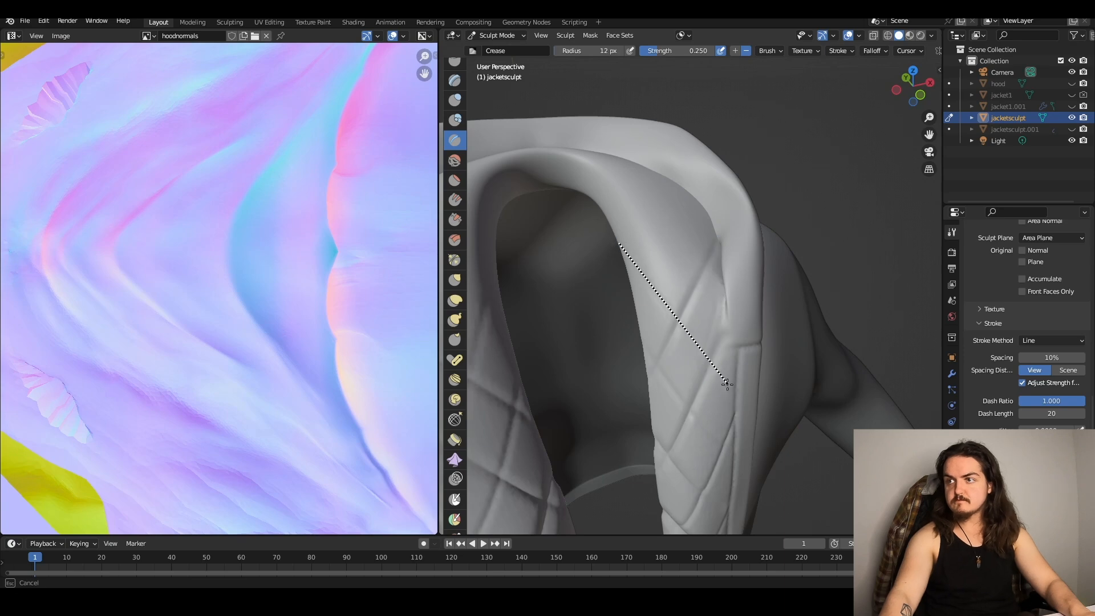
left_click_drag(727, 383, 728, 385)
scroll(728, 385, "down", 6)
scroll(661, 342, "up", 6)
- Crease crossing diagonals around the neck opening to continue the diamond quilting beneath the hood
left_click_drag(657, 337, 711, 233)
scroll(711, 233, "down", 5)
middle_click_drag(710, 232, 710, 273)
scroll(711, 256, "up", 5)
left_click_drag(710, 246, 667, 330)
scroll(667, 330, "down", 4)
middle_click_drag(679, 256, 694, 249)
scroll(694, 250, "up", 4)
left_click_drag(637, 216, 734, 376)
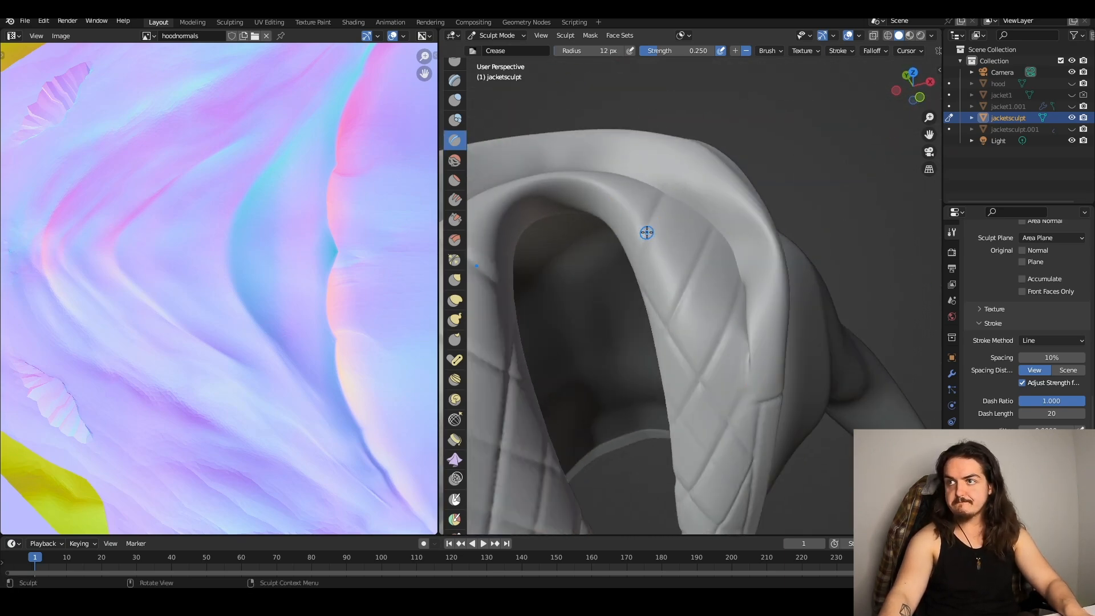
left_click_drag(666, 196, 665, 194)
scroll(665, 195, "down", 7)
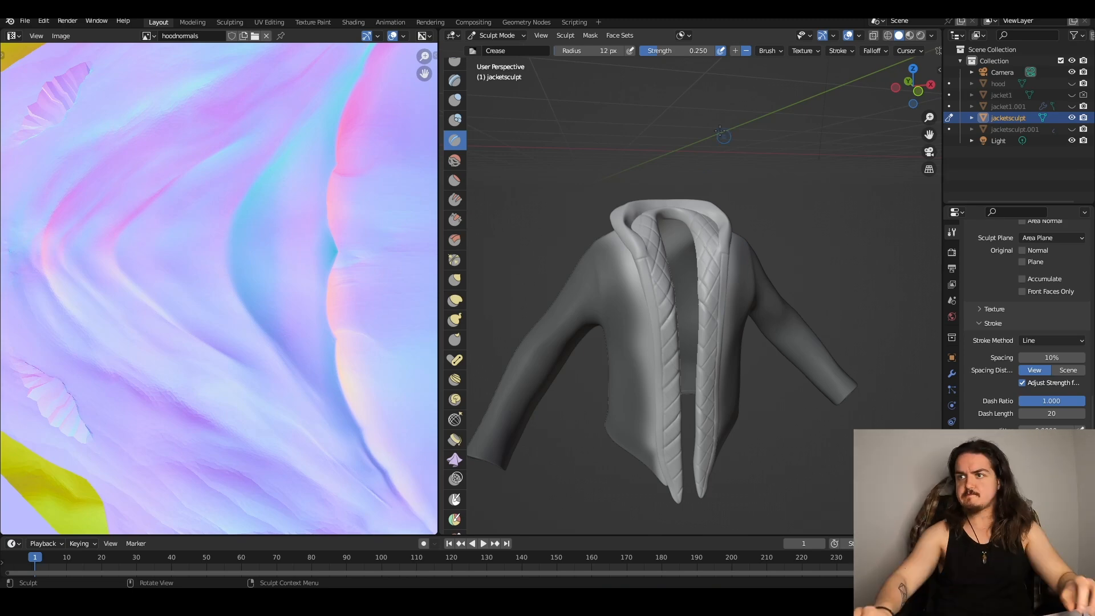
- Crease extra diagonals into the front band's upper section to close the gaps in its diamond pattern
middle_click_drag(593, 296, 565, 266)
scroll(561, 266, "up", 7)
scroll(780, 249, "down", 2)
left_click_drag(794, 148, 761, 350)
middle_click_drag(695, 299, 677, 323)
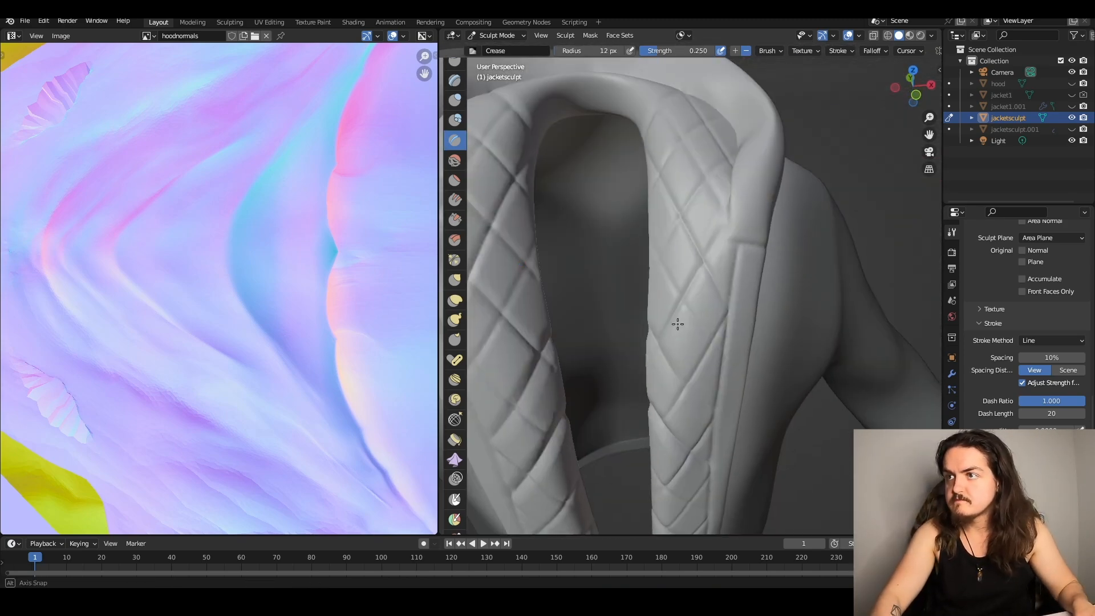
left_click_drag(651, 246, 722, 365)
scroll(667, 109, "down", 5)
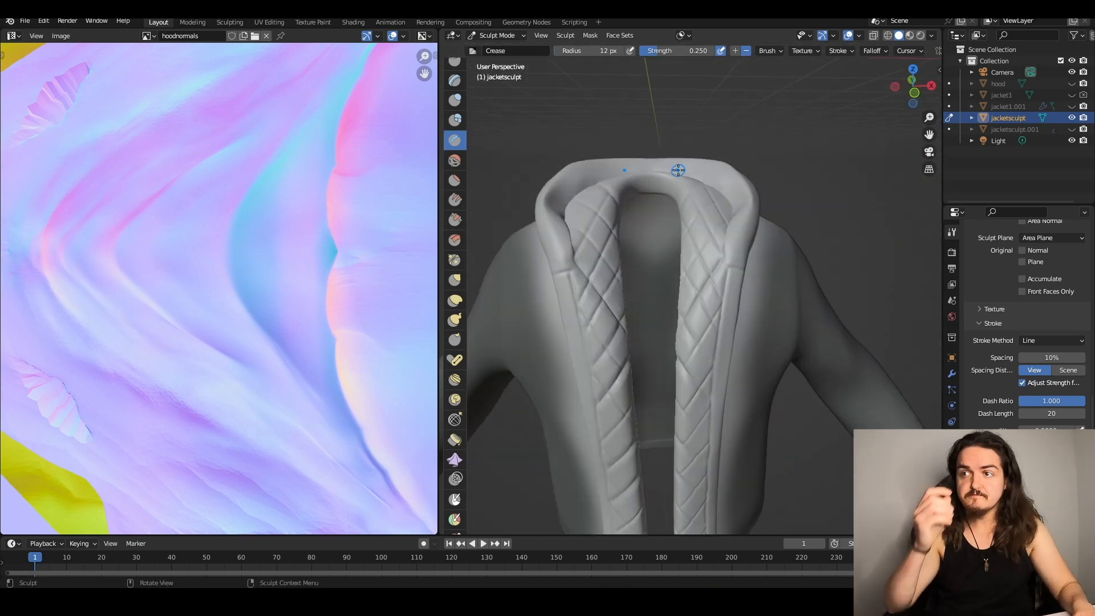
- Crease one more diagonal into the lining tucked under the hood fold beside the neck opening
middle_click_drag(677, 166, 733, 247)
scroll(668, 275, "up", 6)
left_click_drag(703, 284, 770, 363)
scroll(770, 364, "down", 7)
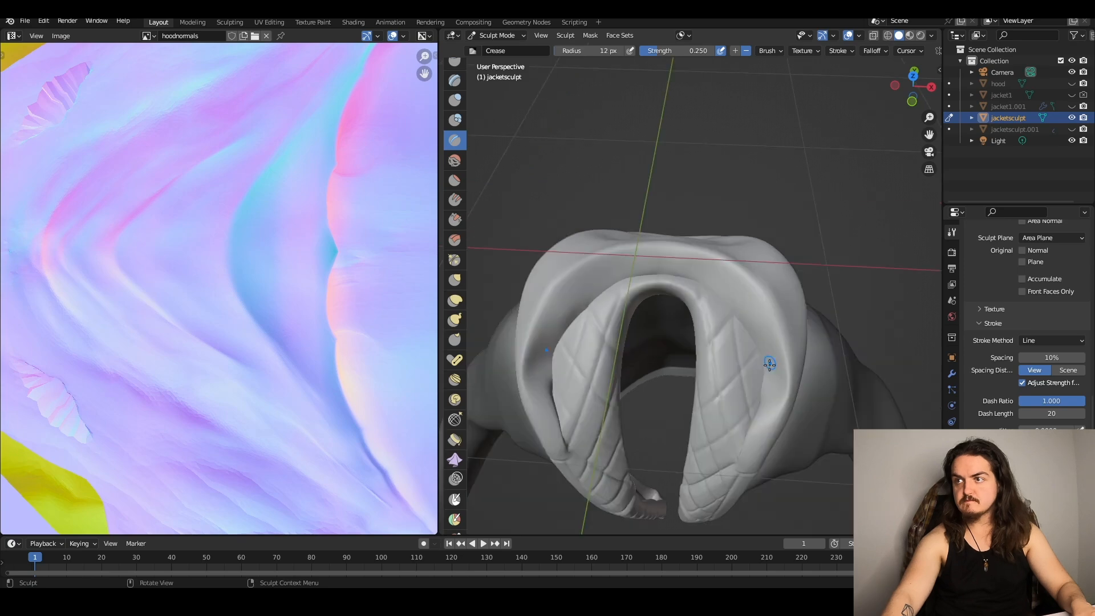
middle_click_drag(769, 363, 797, 260)
scroll(797, 259, "up", 8)
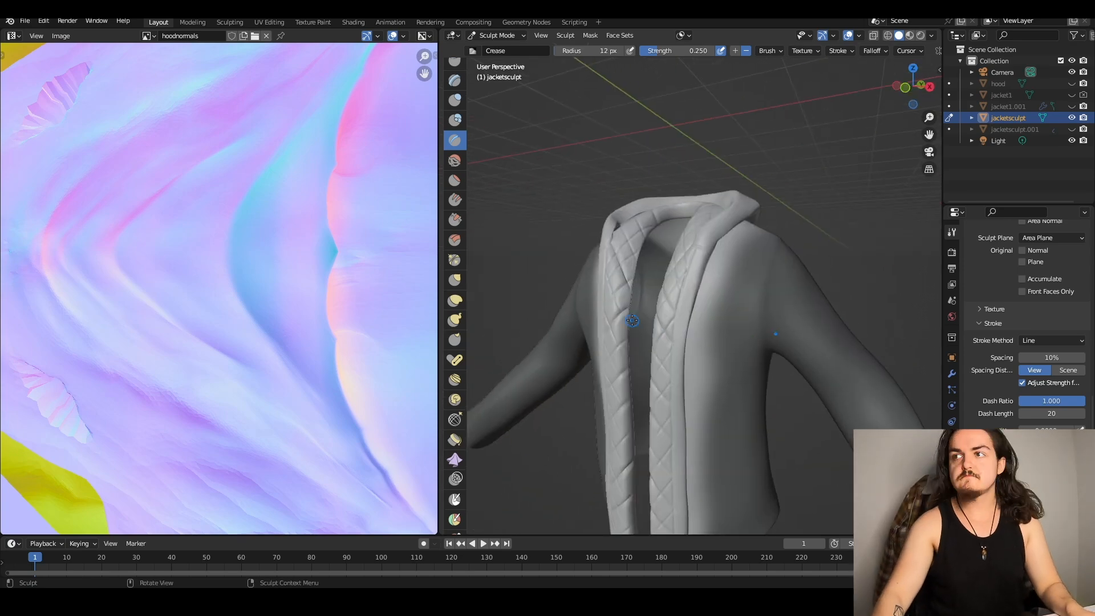
- Sculpt a small round eyelet into the hood's front end, just above the placket, with the Clay Strips brush
key("c")
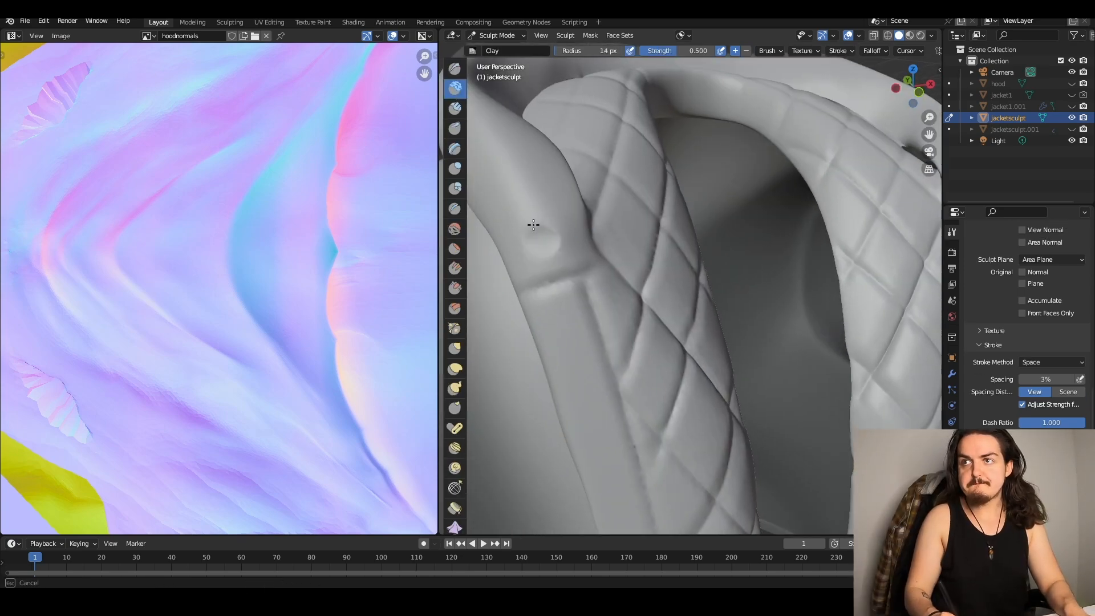
key("c")
left_click_drag(538, 239, 551, 242)
scroll(660, 345, "down", 6)
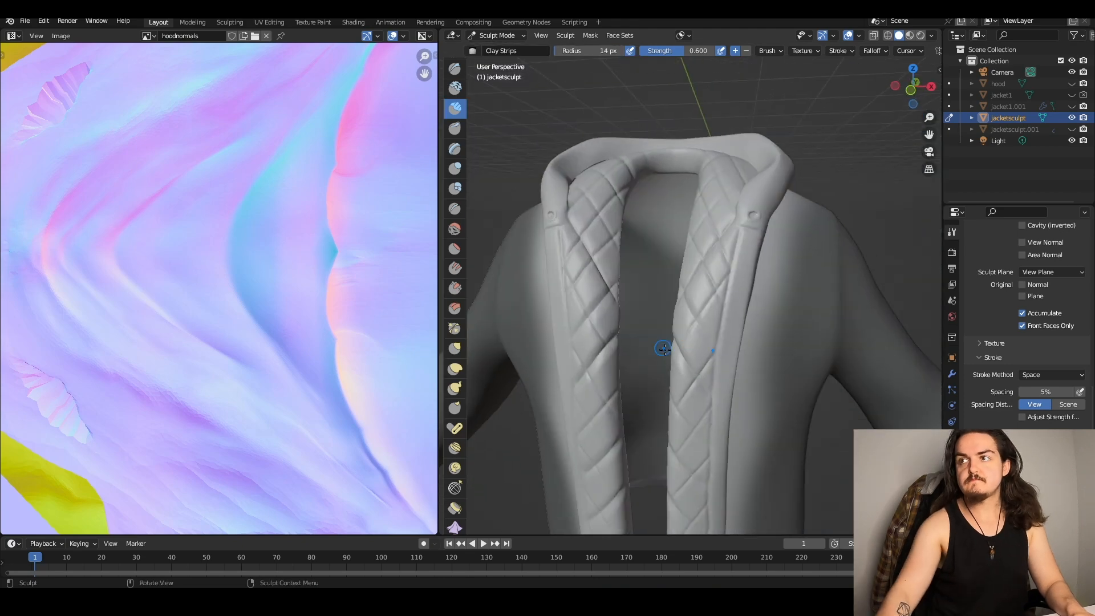
- Define the eyelet's ring and the small folds above it with the Crease and Clay Strips brushes
middle_click_drag(659, 345, 677, 293)
scroll(677, 293, "up", 6)
scroll(627, 335, "up", 2)
left_click(447, 208)
mouse_move(626, 336)
middle_mouse_down()
mouse_move(593, 348)
mouse_move(618, 351)
middle_mouse_up()
left_click(455, 109)
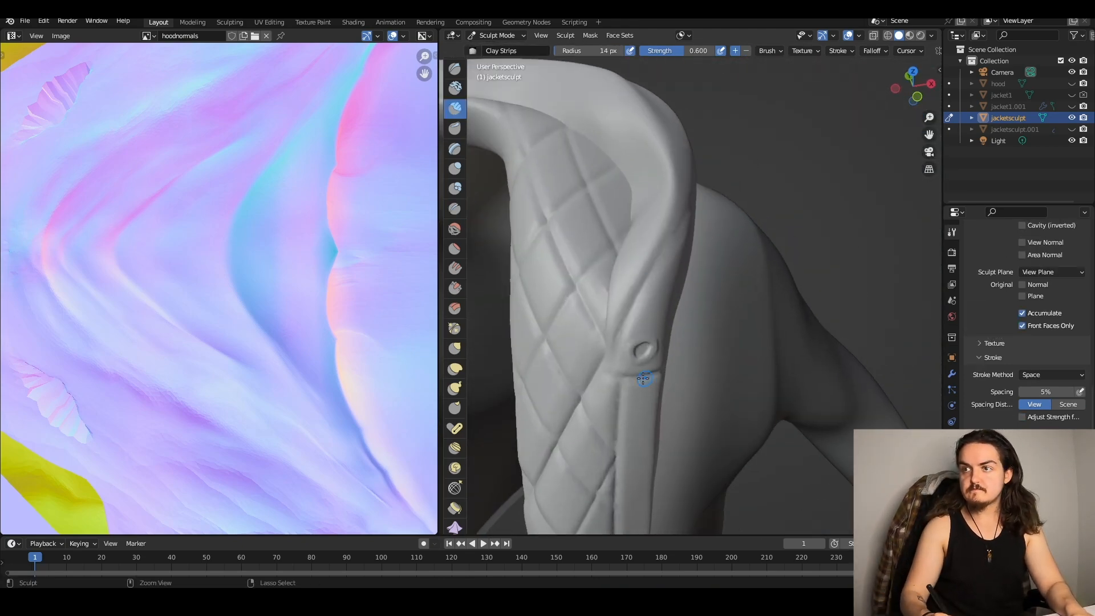
scroll(621, 376, "down", 6)
middle_click_drag(619, 408, 565, 413)
scroll(565, 414, "up", 4)
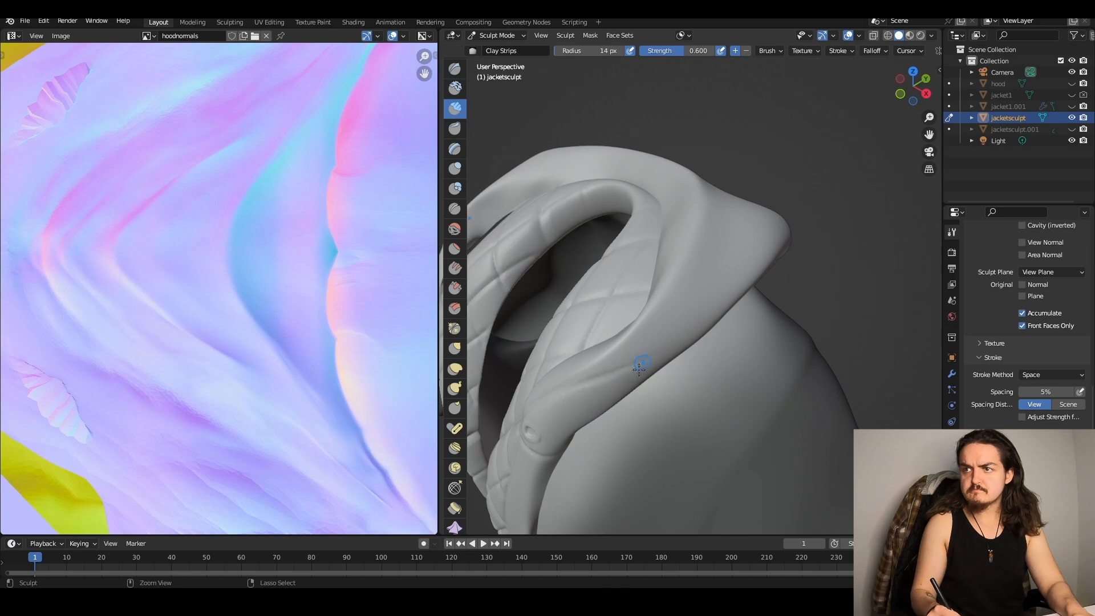
scroll(650, 387, "down", 5)
mouse_move(650, 387)
middle_mouse_down()
mouse_move(707, 365)
mouse_move(719, 342)
middle_mouse_up()
scroll(720, 224, "up", 2)
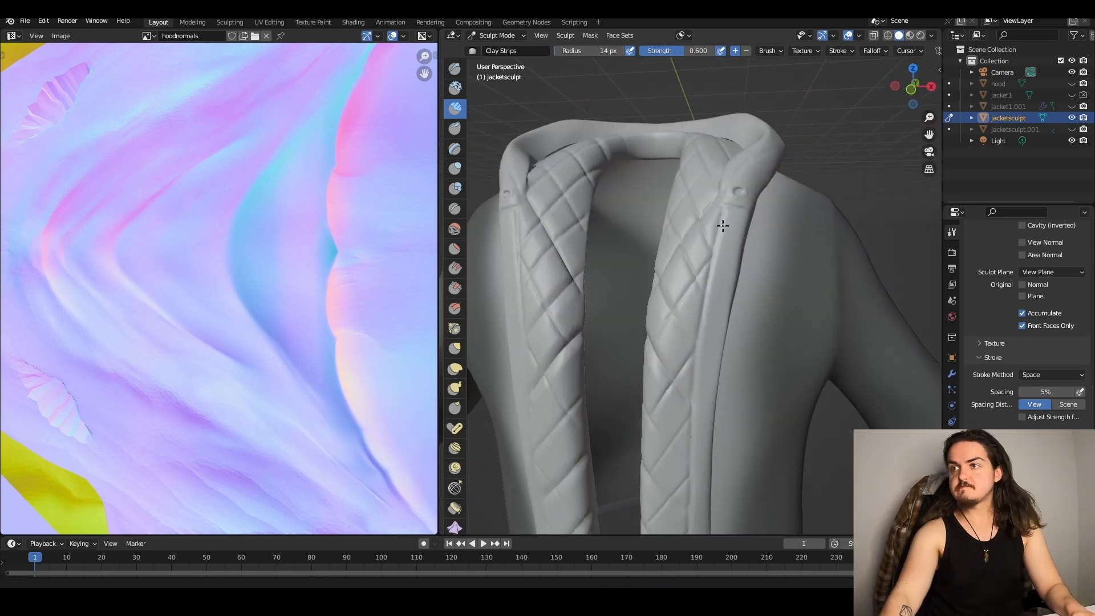
- Crease the seam between the quilted band and the placket down to the bottom tip, using freehand Space strokes
scroll(721, 224, "down", 4)
mouse_move(720, 225)
middle_mouse_down()
mouse_move(753, 186)
mouse_move(745, 202)
middle_mouse_up()
scroll(744, 202, "down", 2)
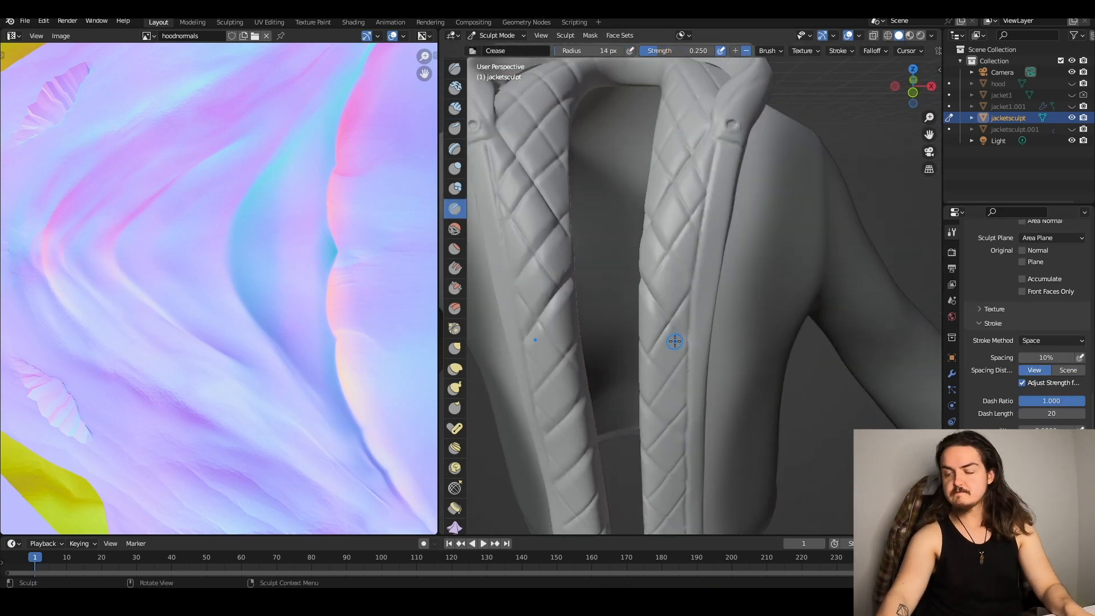
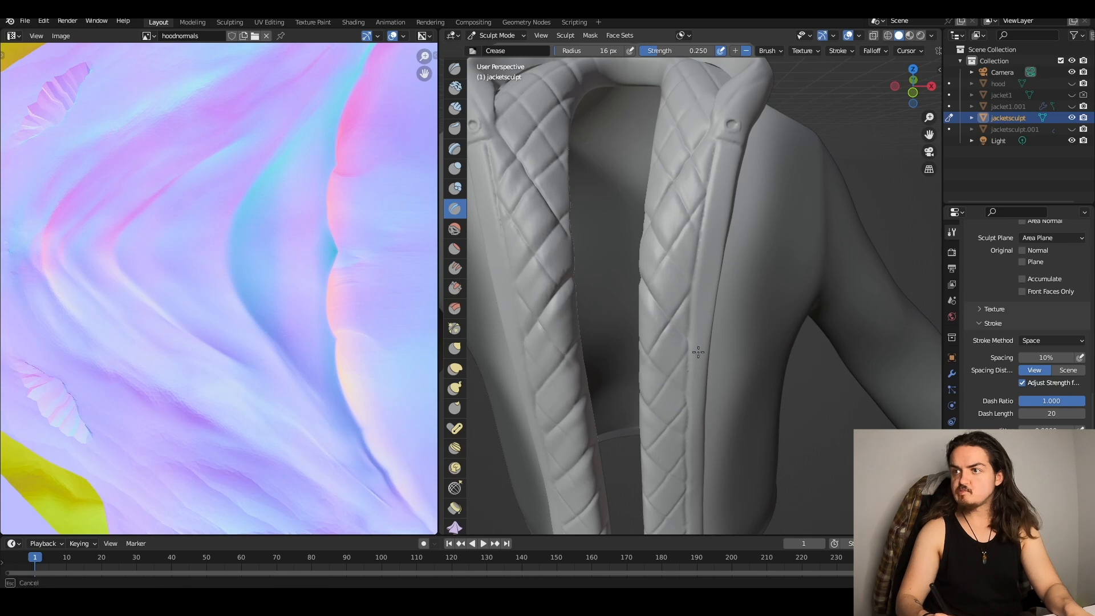
middle_click_drag(671, 356, 713, 297)
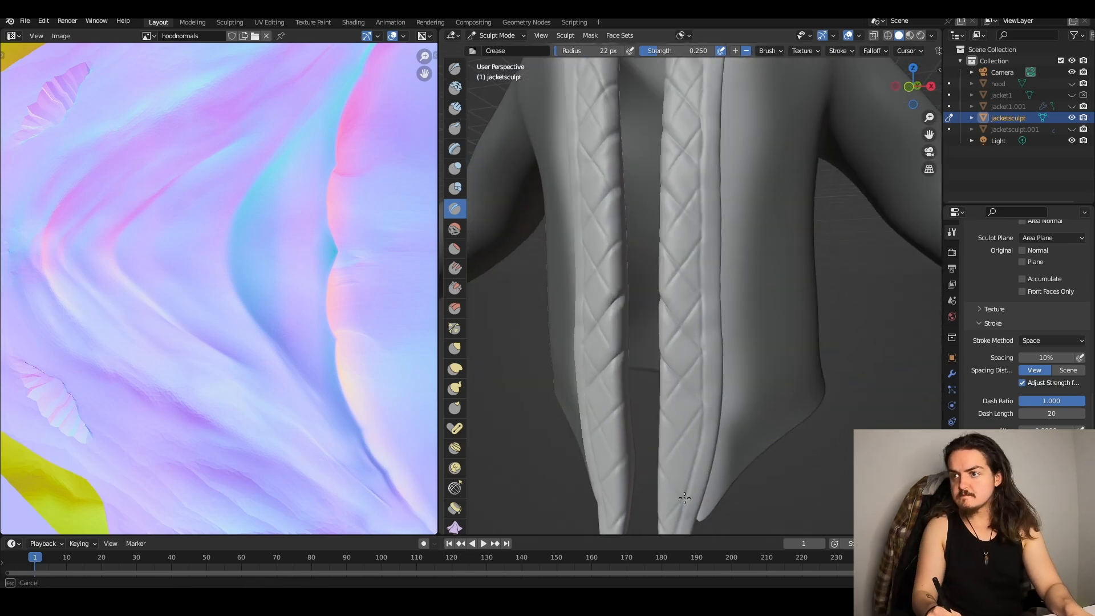
scroll(797, 327, "down", 2)
middle_click_drag(797, 327, 775, 374)
scroll(1002, 302, "down", 7)
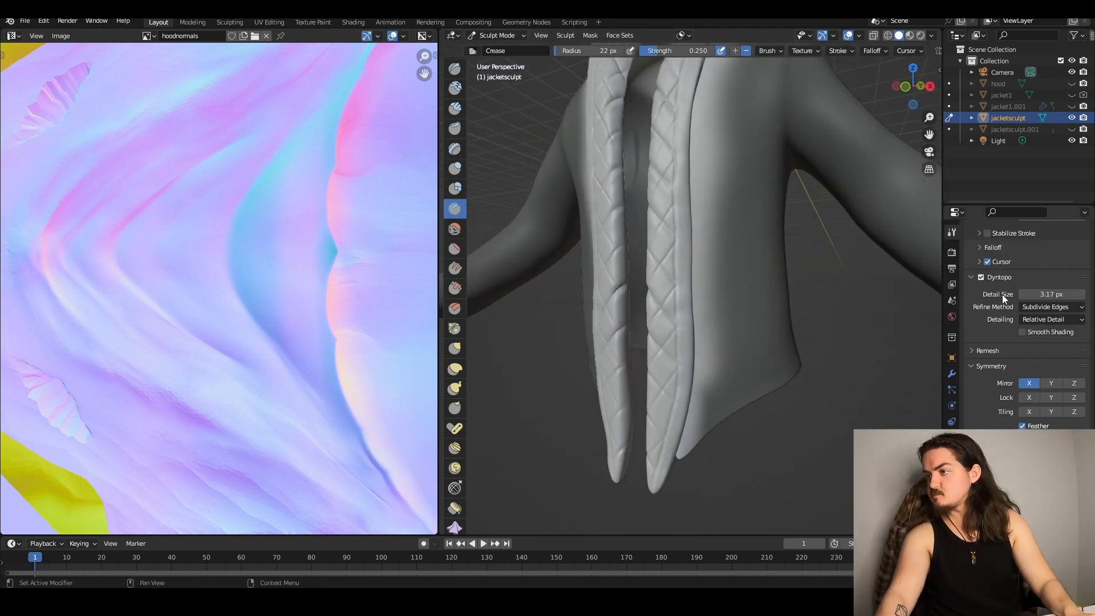
- Turn off X mirroring and crease short horizontal puckers down one side's upper placket
left_click(1028, 383)
scroll(730, 240, "up", 5)
mouse_move(730, 228)
middle_mouse_down("shift")
mouse_move(692, 318)
mouse_move(713, 198)
middle_mouse_up("shift")
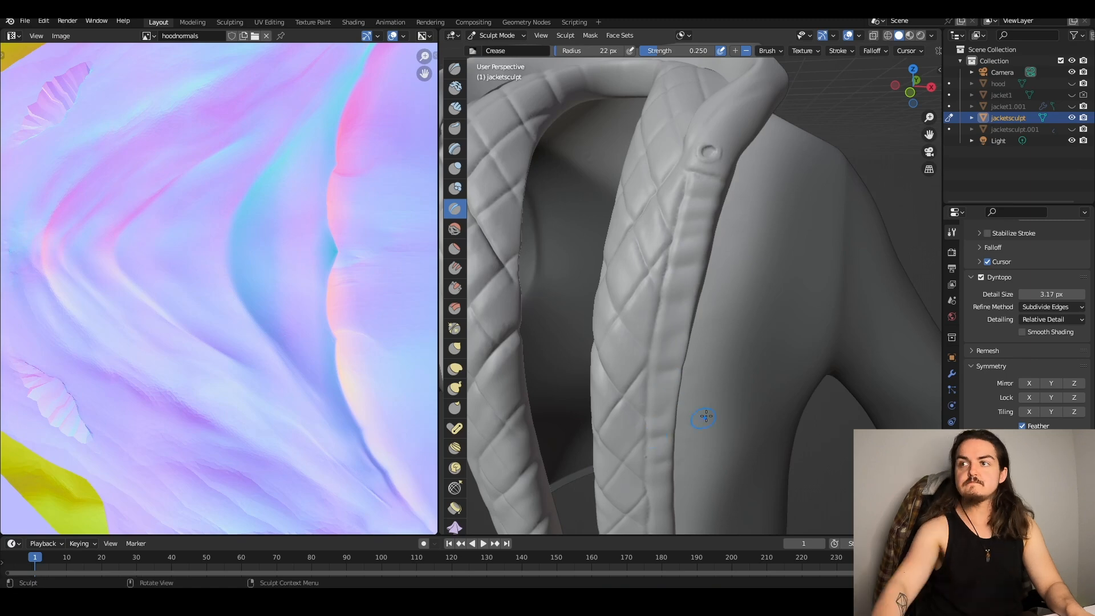
middle_click_drag(705, 416, 702, 393)
middle_click_drag(702, 394, 720, 143, "shift")
middle_click_drag(688, 526, 606, 182)
- Enlarge the Crease brush and continue the puckers down the same placket's lower part
key("f")
left_click(590, 426)
mouse_move(589, 427)
middle_mouse_down("ctrl")
mouse_move(593, 490)
mouse_move(645, 292)
middle_mouse_up("ctrl")
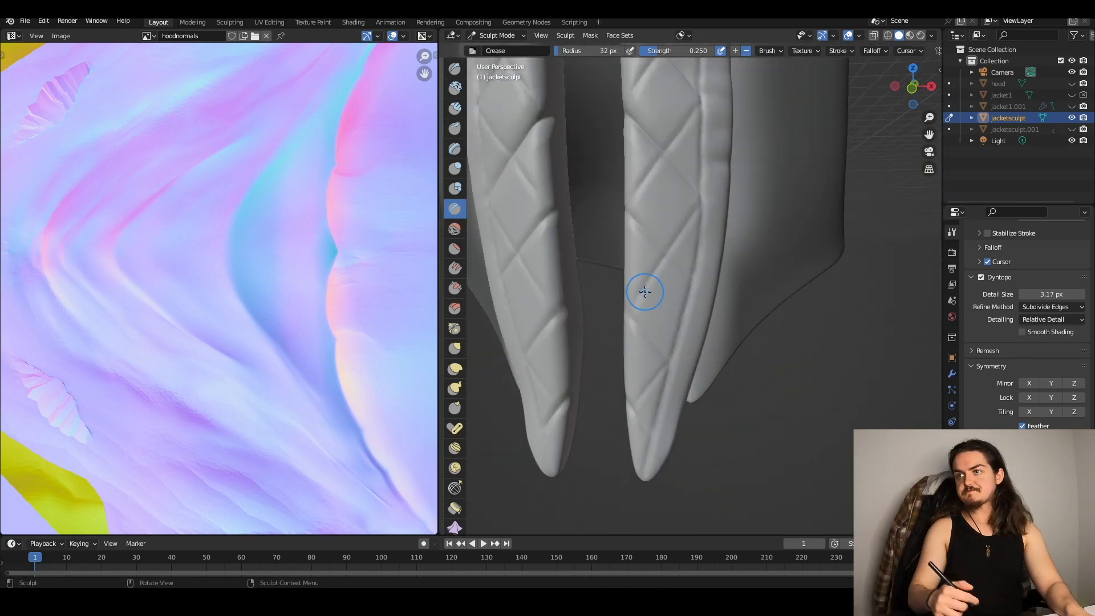
middle_click_drag(641, 435, 630, 273, "ctrl")
key("f")
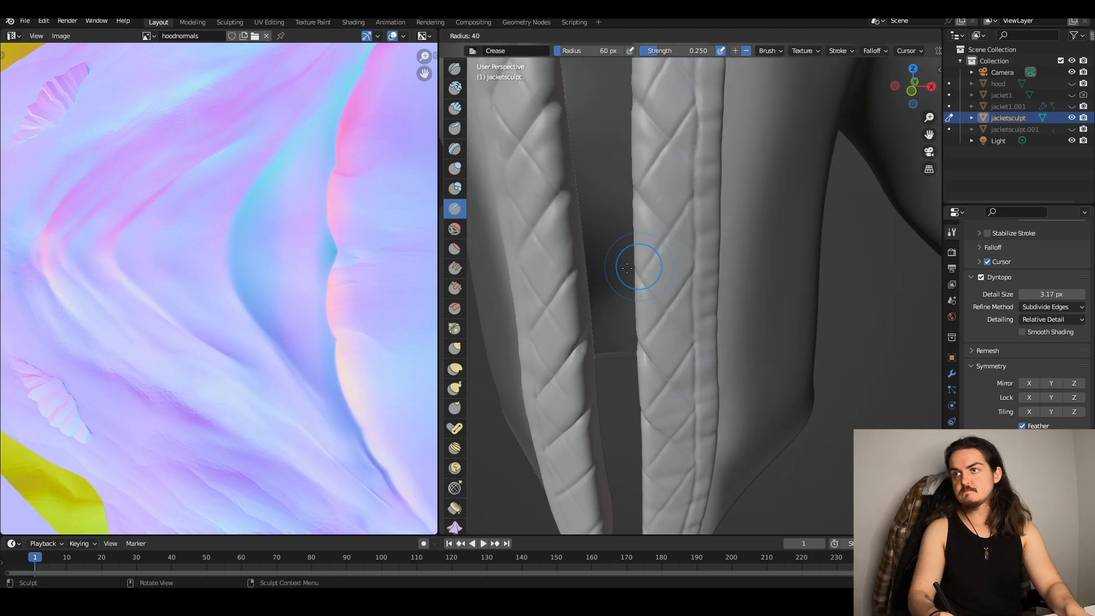
mouse_move(716, 227)
middle_mouse_down("ctrl")
mouse_move(741, 240)
mouse_move(686, 283)
mouse_move(661, 228)
middle_mouse_up("ctrl")
mouse_move(672, 267)
middle_mouse_down("ctrl")
mouse_move(601, 362)
mouse_move(708, 415)
mouse_move(679, 376)
middle_mouse_up("ctrl")
left_click_drag(661, 251, 663, 244)
- Crease matching puckers down the opposite side's placket to its bottom tip
middle_click_drag(665, 337, 740, 186)
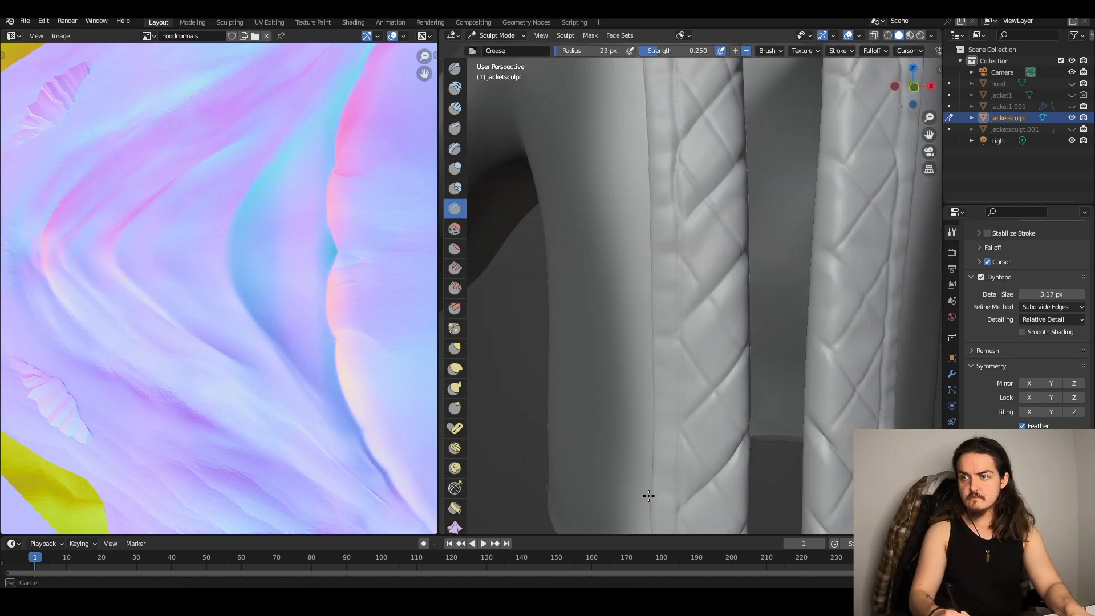
middle_click_drag(649, 495, 874, 249)
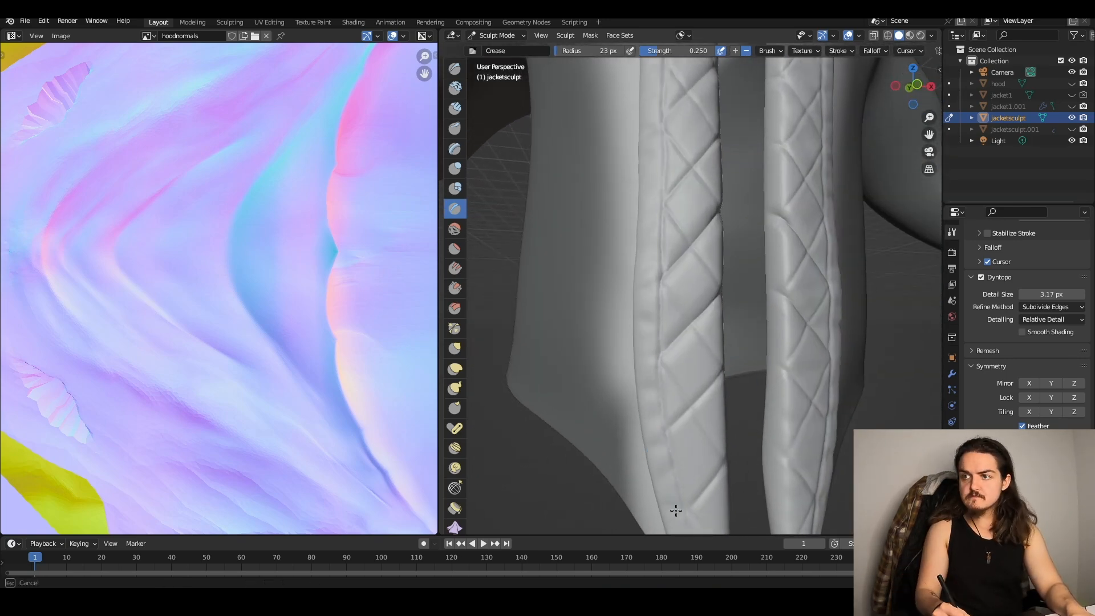
middle_click_drag(649, 229, 646, 355)
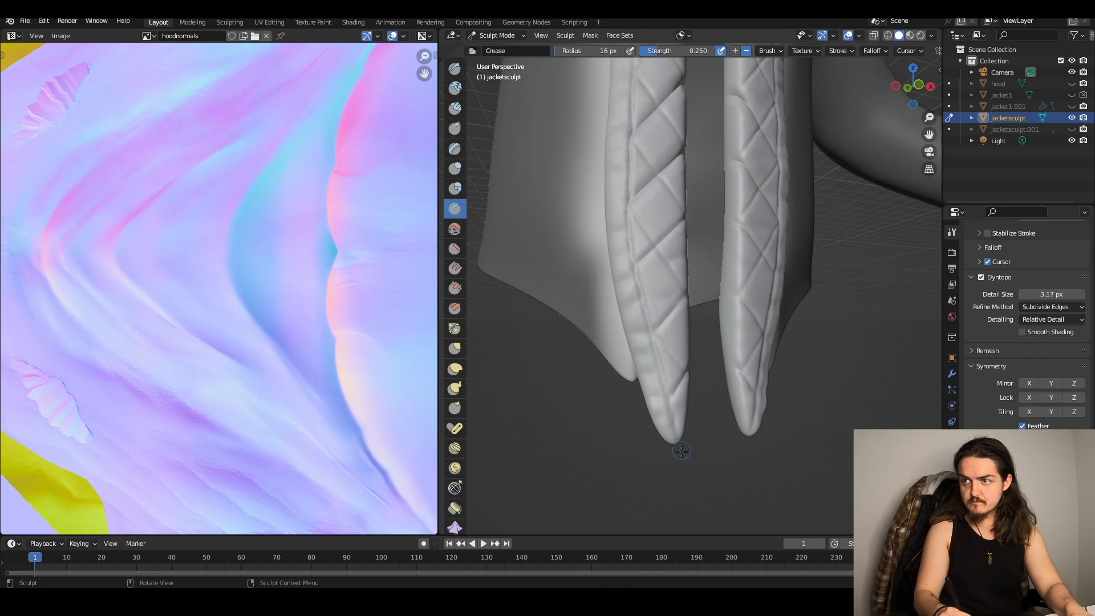
middle_click_drag(681, 451, 684, 496, "ctrl")
- Crease a fold line along the lower rim of the hood, around its back and both sides
middle_click_drag(701, 371, 573, 307)
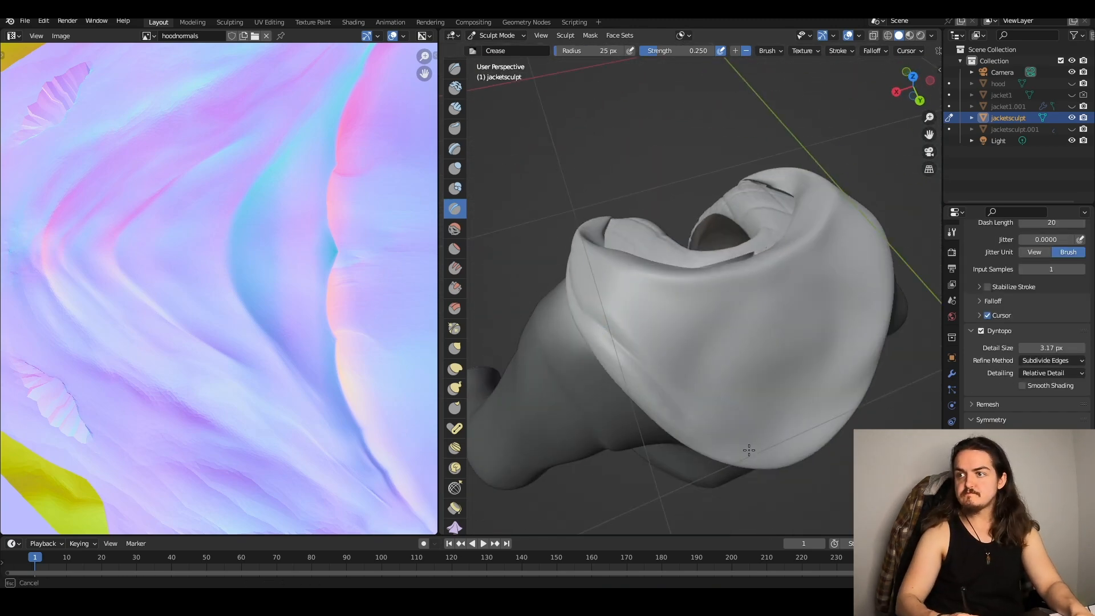
middle_click_drag(748, 450, 632, 392)
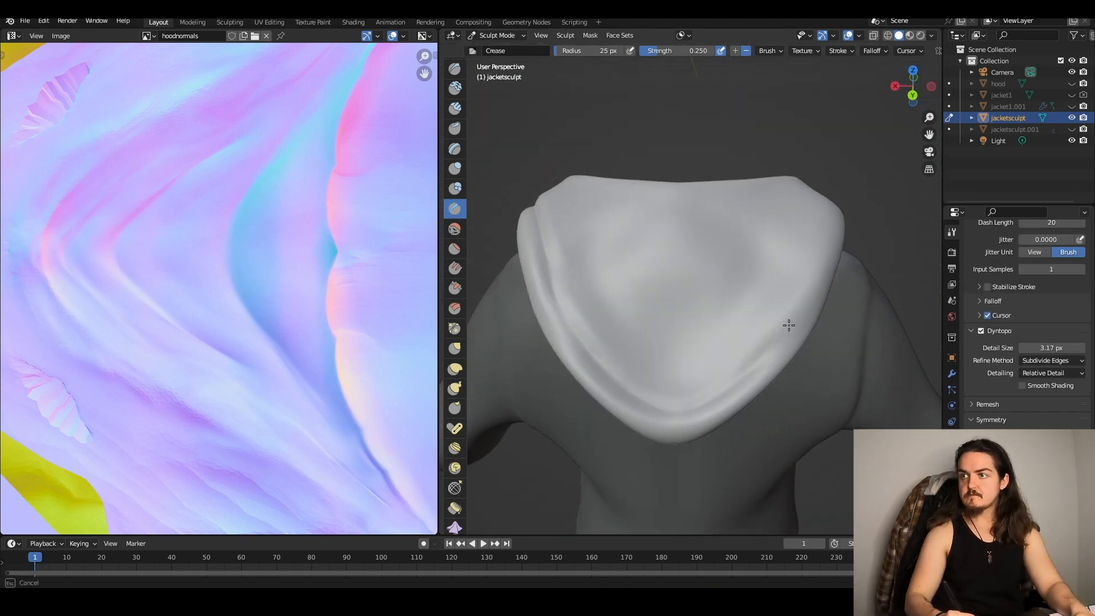
mouse_move(550, 194)
middle_mouse_down()
mouse_move(606, 293)
mouse_move(513, 285)
middle_mouse_up()
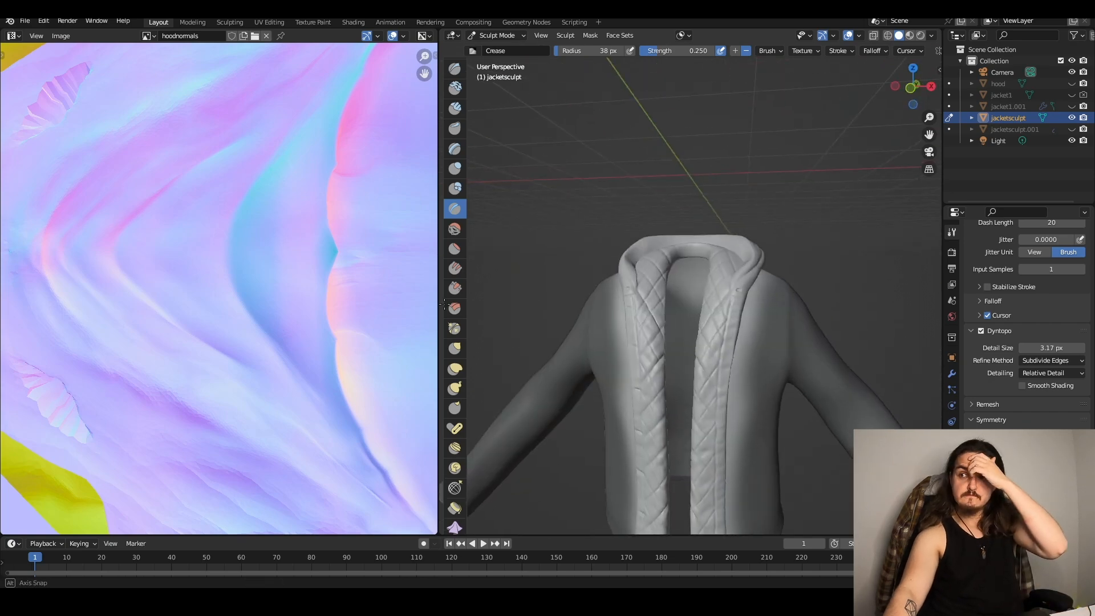
scroll(228, 257, "up", 3)
mouse_move(684, 342)
middle_mouse_down()
mouse_move(758, 406)
mouse_move(652, 354)
middle_mouse_up()
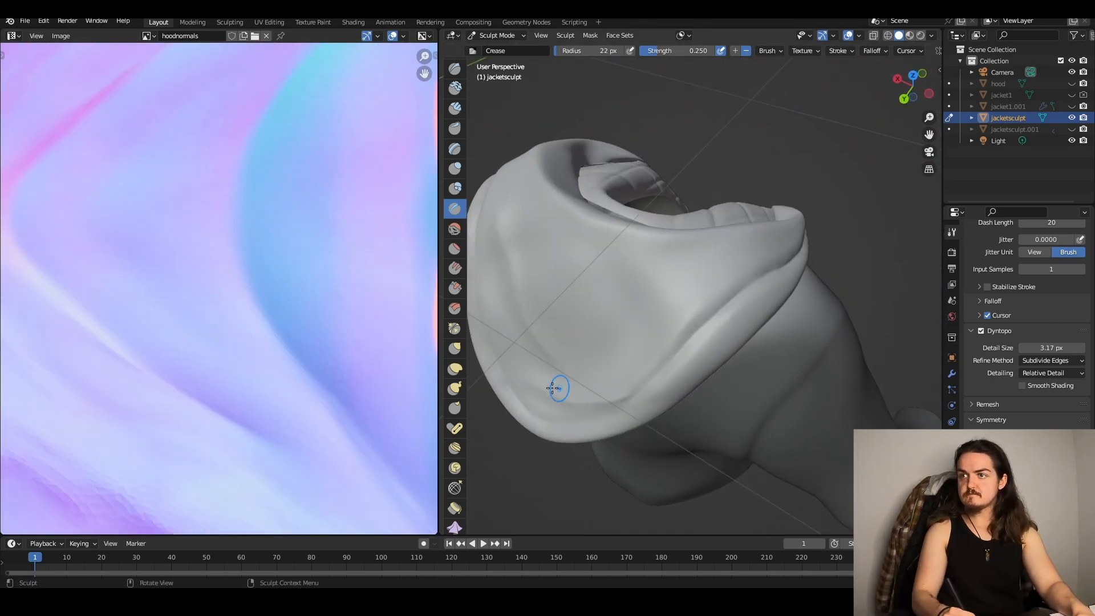
scroll(735, 285, "down", 5)
mouse_move(779, 309)
middle_mouse_down()
mouse_move(735, 285)
mouse_move(781, 310)
middle_mouse_up()
scroll(736, 285, "up", 5)
- Shape ridged cloth folds along one side of the hood with the Scrape/Peaks brush
left_click(454, 289)
mouse_move(814, 313)
left_mouse_down()
mouse_move(765, 363)
mouse_move(691, 361)
mouse_move(711, 415)
left_mouse_up()
mouse_move(710, 415)
middle_mouse_down()
mouse_move(594, 283)
mouse_move(635, 312)
middle_mouse_up()
left_click_drag(635, 312, 672, 327)
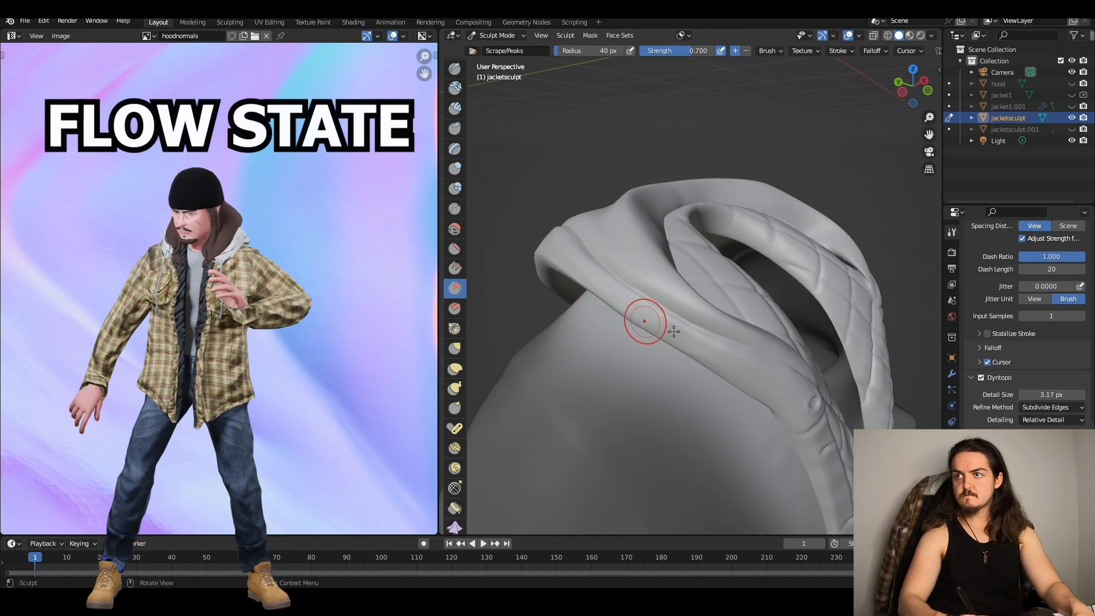
key("f")
left_click(763, 320)
mouse_move(747, 337)
left_mouse_down()
mouse_move(696, 319)
mouse_move(726, 337)
left_mouse_up()
scroll(726, 337, "down", 4)
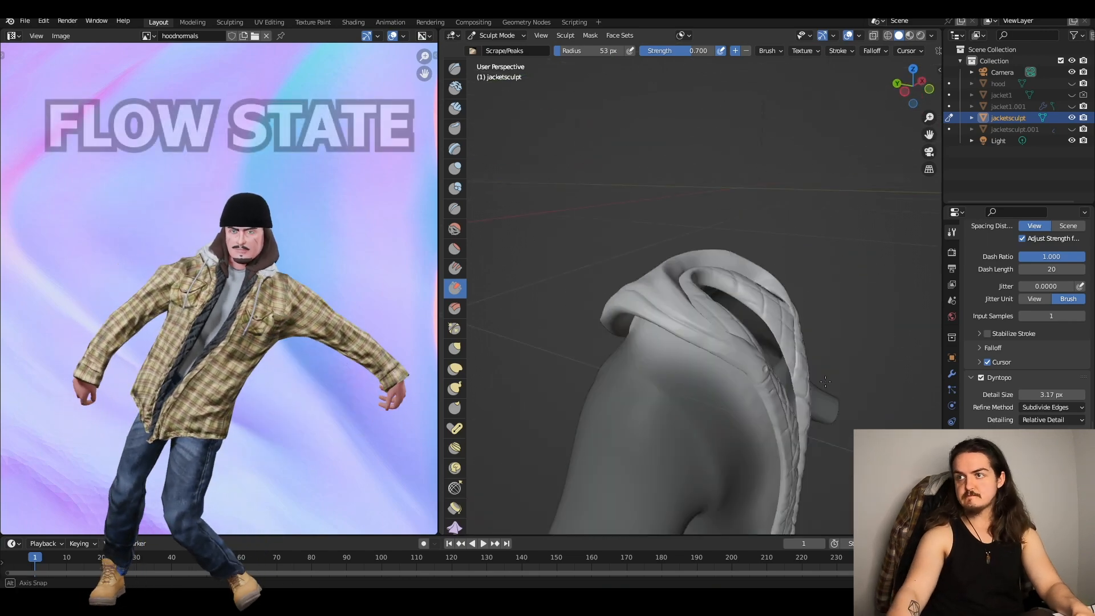
- Scrape more folds into the hood's other side and back, adjusting the brush radius between strokes
middle_click_drag(770, 330, 661, 328)
scroll(661, 328, "up", 4)
key("f")
left_click(704, 322)
left_click_drag(703, 323, 647, 394)
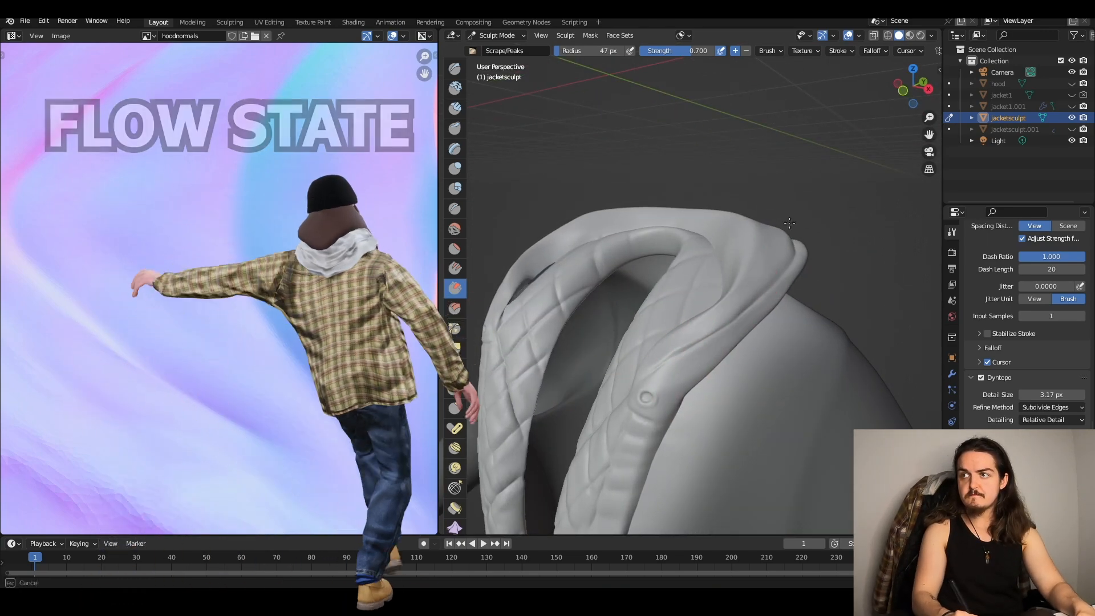
scroll(672, 326, "down", 4)
mouse_move(707, 342)
middle_mouse_down()
mouse_move(672, 325)
mouse_move(599, 361)
middle_mouse_up()
scroll(599, 361, "up", 4)
key("f")
left_click(655, 370)
mouse_move(702, 376)
left_mouse_down()
mouse_move(749, 404)
mouse_move(577, 313)
mouse_move(638, 268)
left_mouse_up()
- Deepen the draped folds on the back of the hood with the Crease brush
key("f")
left_click(615, 291)
scroll(656, 273, "down", 5)
mouse_move(656, 274)
middle_mouse_down()
mouse_move(712, 245)
mouse_move(765, 183)
mouse_move(639, 239)
mouse_move(664, 262)
middle_mouse_up()
scroll(684, 256, "up", 5)
key("shift+c")
mouse_move(575, 319)
left_mouse_down()
mouse_move(589, 228)
mouse_move(781, 303)
mouse_move(564, 232)
left_mouse_up()
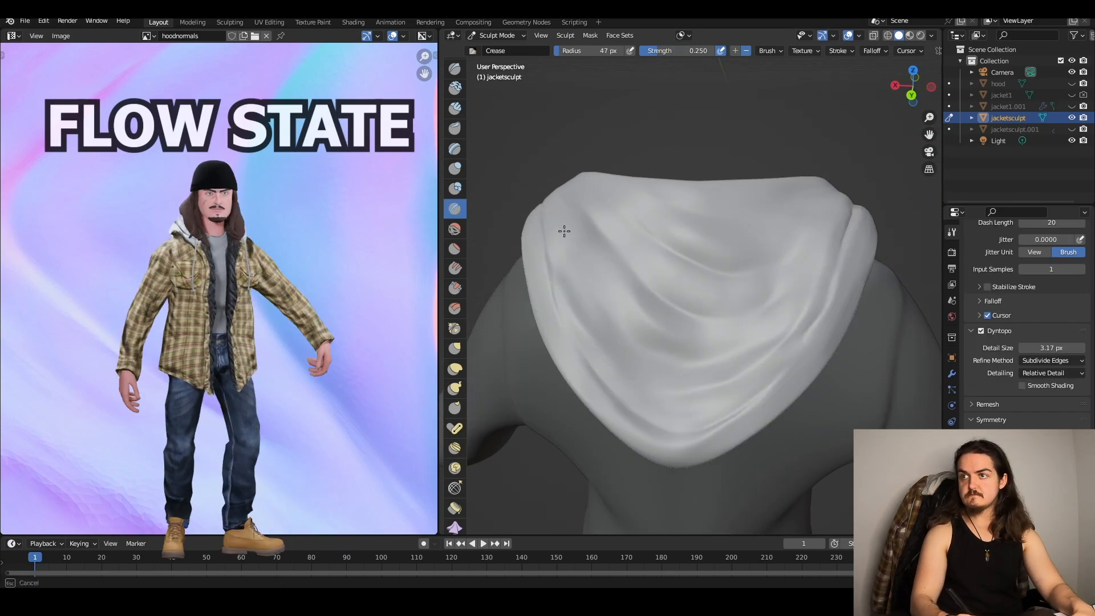
- Mask the hood and the quilted front bands, leaving the jacket's body and sleeves unmasked
key("g")
mouse_move(564, 232)
middle_mouse_down()
mouse_move(672, 344)
mouse_move(627, 376)
mouse_move(456, 379)
middle_mouse_up()
scroll(627, 377, "down", 5)
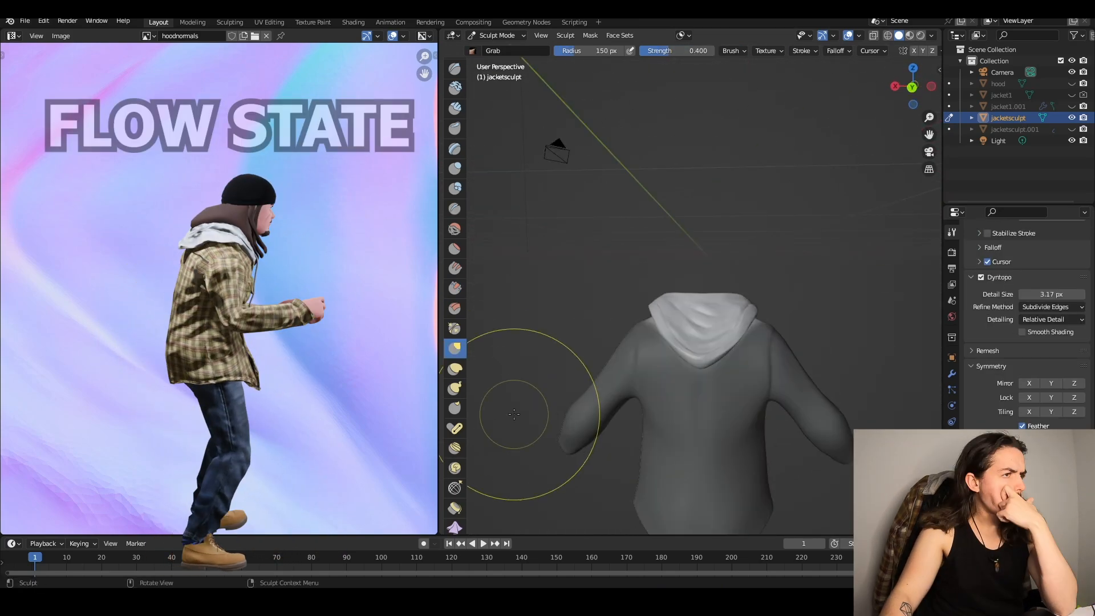
middle_click_drag(508, 408, 786, 408)
scroll(770, 411, "up", 5)
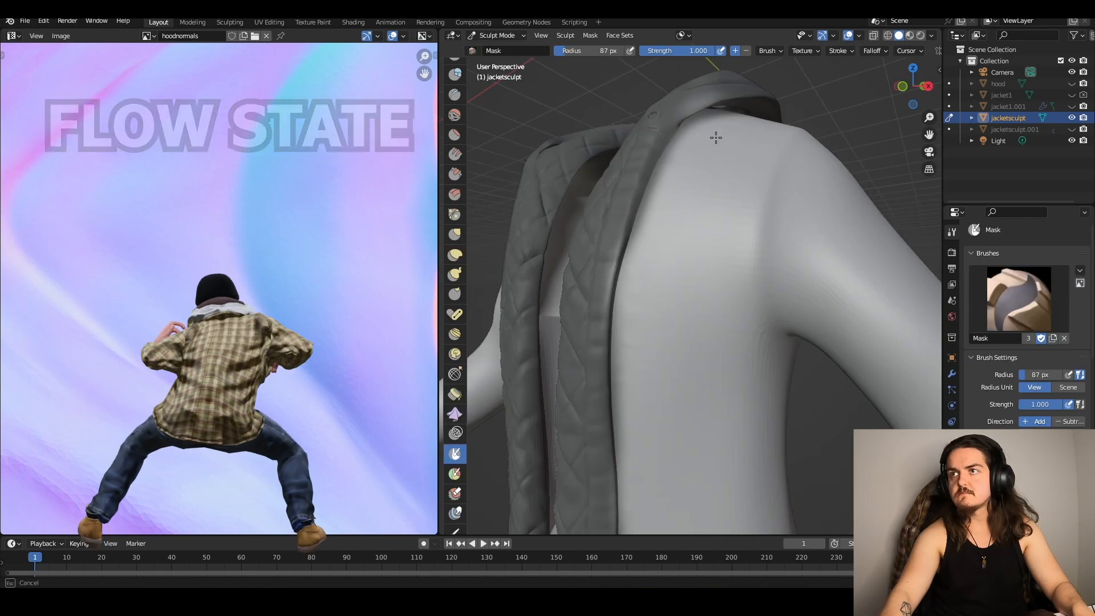
mouse_move(716, 139)
middle_mouse_down()
mouse_move(662, 137)
mouse_move(595, 268)
mouse_move(611, 268)
mouse_move(640, 210)
middle_mouse_up()
mouse_move(608, 342)
middle_mouse_down()
mouse_move(754, 367)
mouse_move(705, 310)
mouse_move(689, 367)
mouse_move(738, 190)
mouse_move(748, 105)
mouse_move(709, 342)
mouse_move(787, 227)
mouse_move(709, 327)
mouse_move(648, 212)
mouse_move(637, 274)
mouse_move(726, 369)
mouse_move(756, 255)
middle_mouse_up()
scroll(709, 366, "down", 5)
key("f")
left_click(755, 366)
scroll(755, 342, "up", 4)
scroll(636, 275, "down", 5)
key("f")
left_click(694, 365)
scroll(707, 342, "up", 5)
- Crease a narrow hem band along the front bottom edge of the jacket with the Crease brush at 24 px radius
middle_click_drag(798, 328, 604, 251)
scroll(586, 284, "down", 5)
scroll(684, 370, "up", 3)
mouse_move(662, 388)
middle_mouse_down()
mouse_move(753, 410)
mouse_move(867, 365)
mouse_move(672, 342)
middle_mouse_up()
scroll(752, 410, "down", 5)
scroll(1026, 325, "down", 10)
middle_click_drag(752, 342, 647, 357)
scroll(647, 357, "up", 4)
key("shift+c")
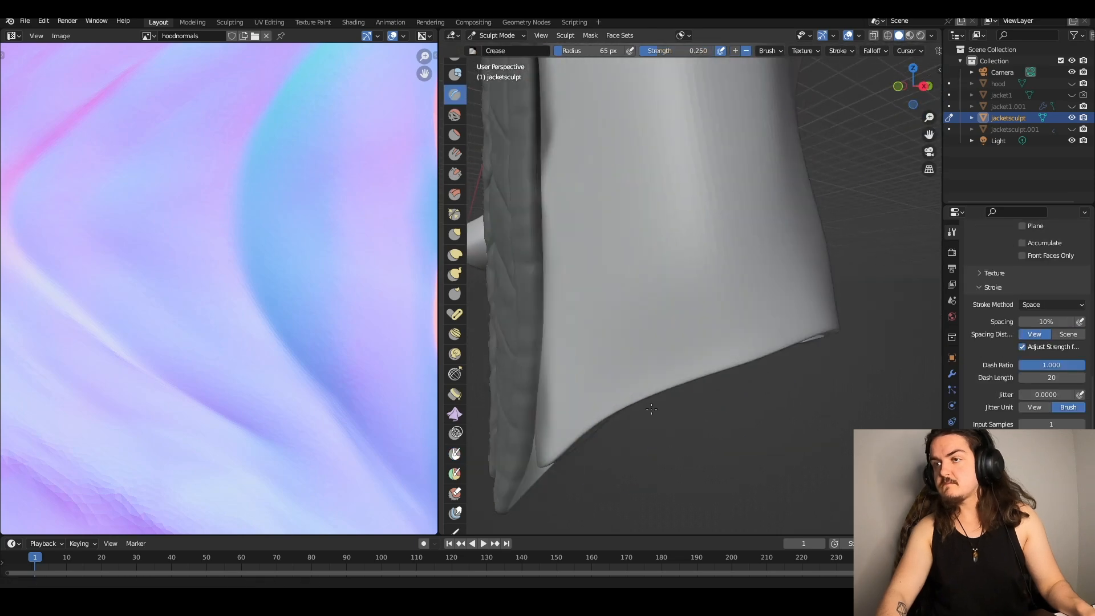
middle_click_drag(570, 393, 561, 407)
left_click_drag(555, 418, 710, 349)
mouse_move(710, 296)
middle_mouse_down()
mouse_move(730, 258)
mouse_move(662, 447)
mouse_move(576, 386)
mouse_move(553, 432)
middle_mouse_up()
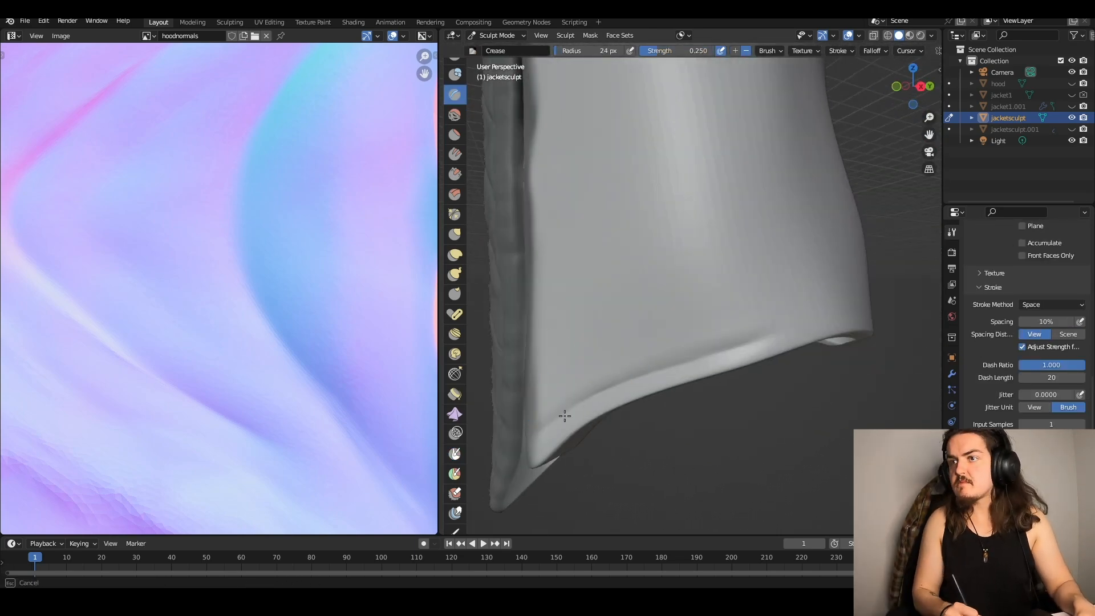
- Continue the creased hem band around the jacket's back bottom edge
middle_click_drag(640, 365, 599, 339)
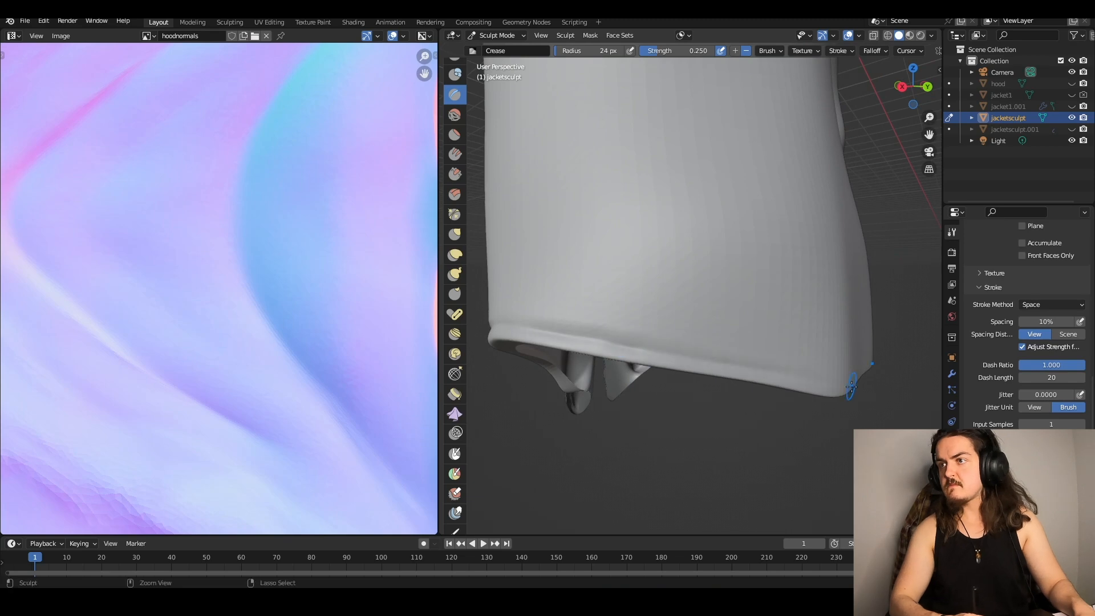
middle_click_drag(850, 387, 636, 417)
middle_click_drag(637, 416, 736, 422)
- Crease a vertical side seam from the armpit down to the hem
middle_click_drag(656, 445, 650, 394, "ctrl")
middle_click_drag(650, 393, 639, 364)
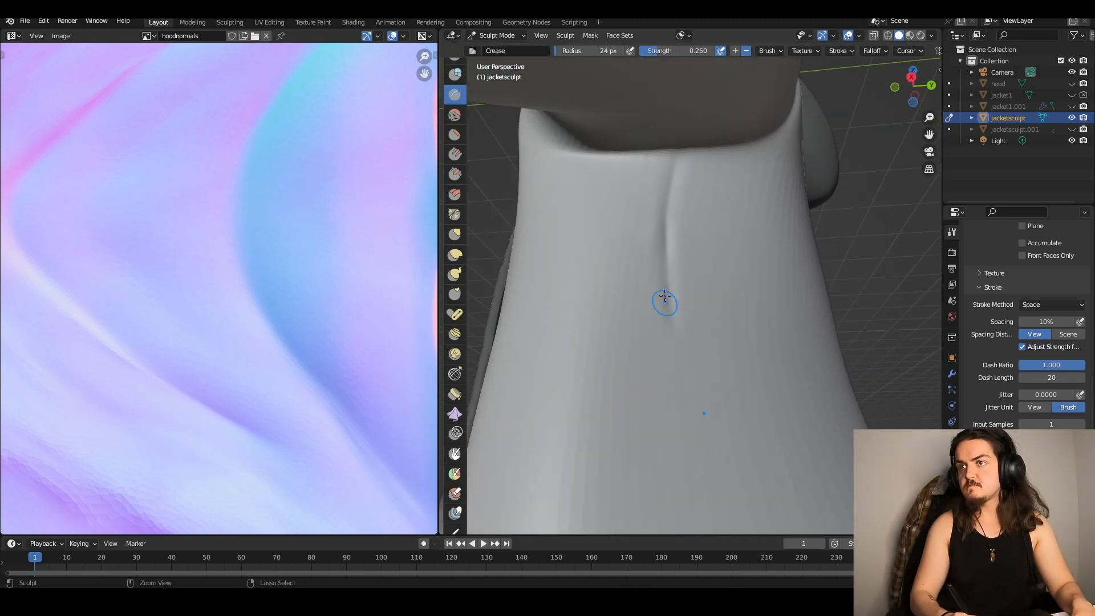
middle_click_drag(664, 296, 679, 153)
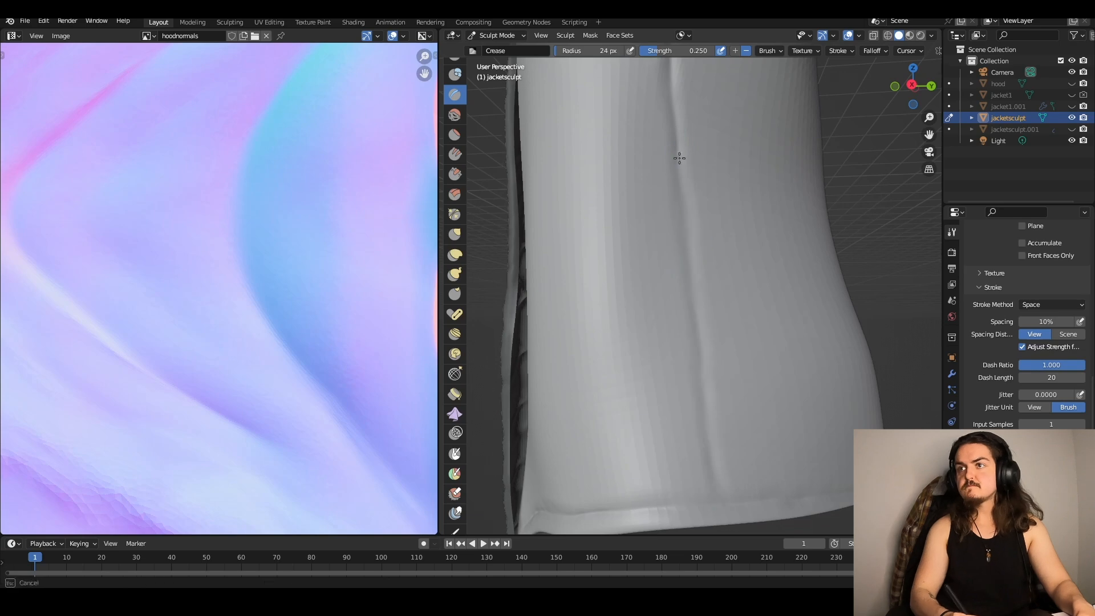
middle_click_drag(711, 464, 707, 522, "ctrl")
mouse_move(610, 411)
middle_mouse_down()
mouse_move(721, 399)
mouse_move(630, 411)
middle_mouse_up()
middle_click_drag(630, 410, 628, 354, "ctrl")
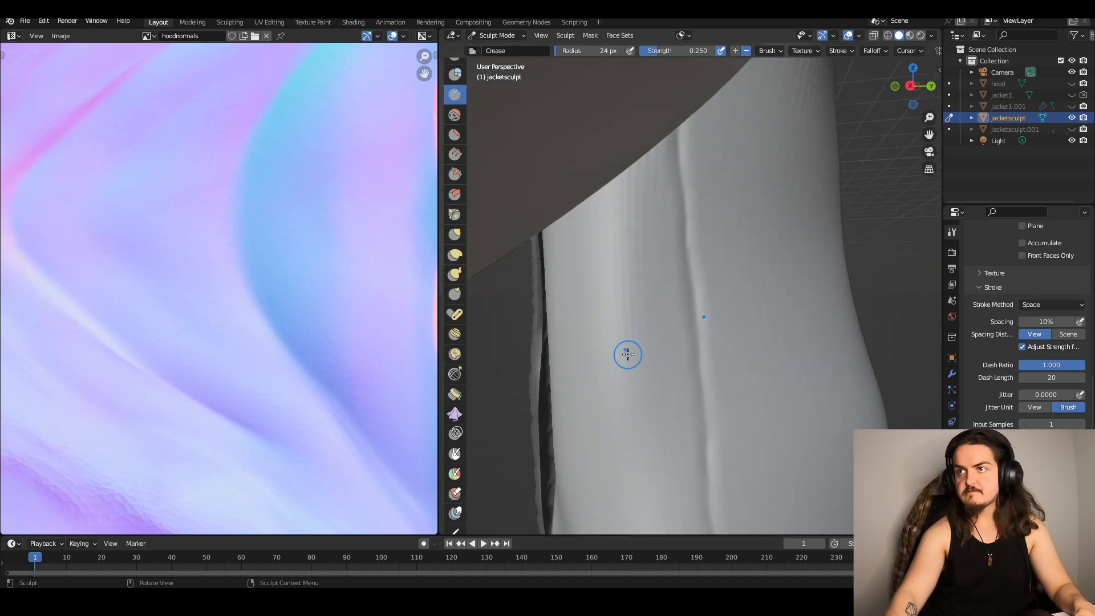
left_click_drag(711, 516, 704, 457)
- Deepen and sharpen the side seam from armpit to hem, reducing the Crease brush radius to 16 px
middle_click_drag(735, 422, 746, 319, "ctrl")
left_click_drag(732, 423, 722, 322)
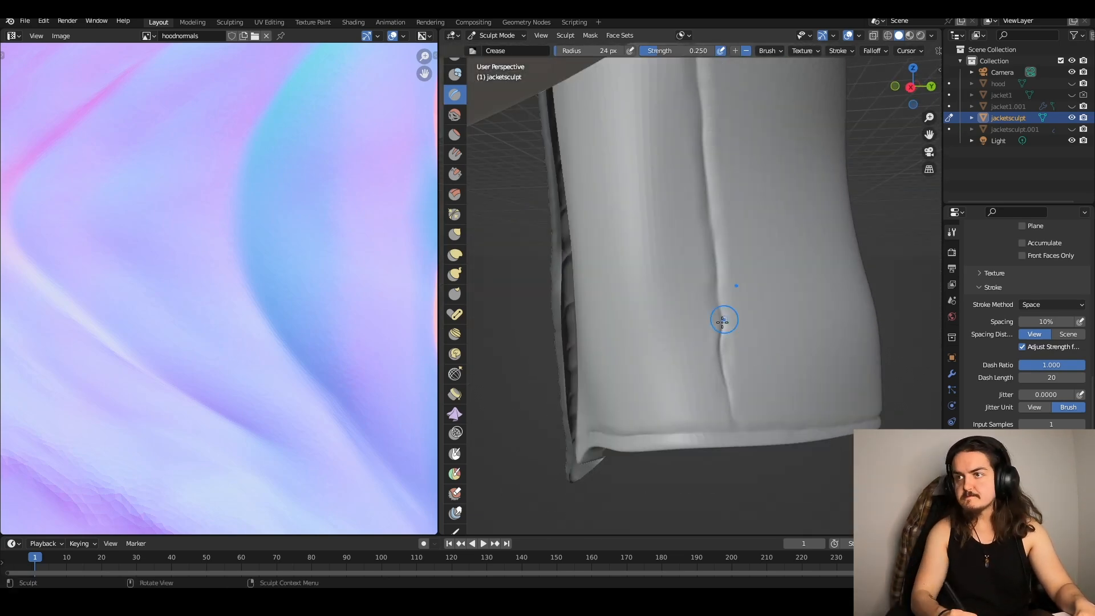
middle_click_drag(805, 281, 815, 348, "shift")
mouse_move(815, 348)
middle_mouse_down()
mouse_move(818, 268)
mouse_move(801, 267)
middle_mouse_up()
left_click_drag(671, 285, 678, 135)
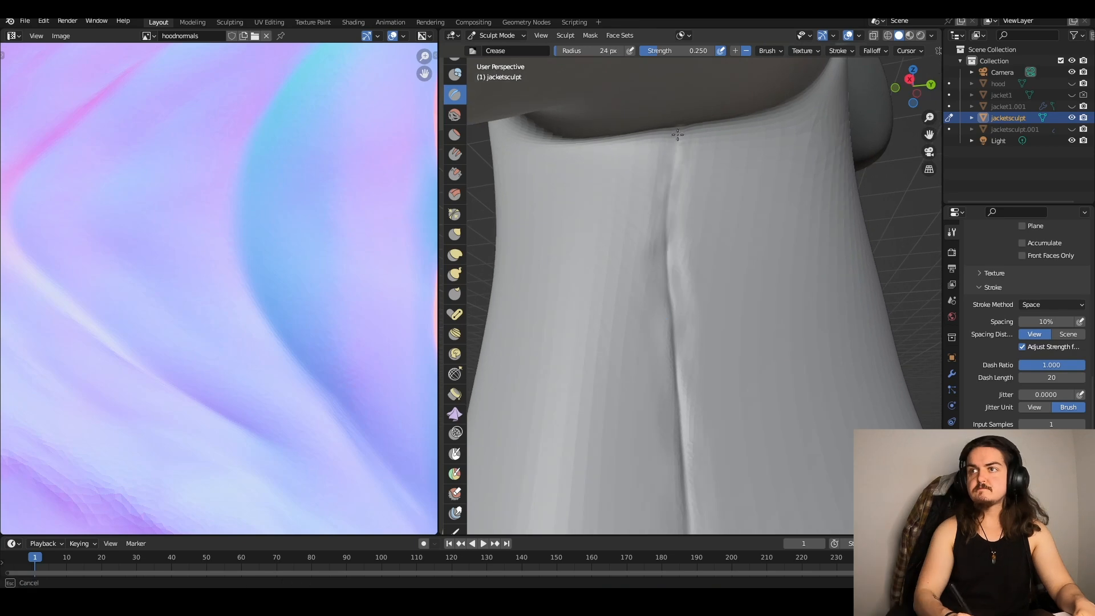
middle_click_drag(682, 353, 488, 379)
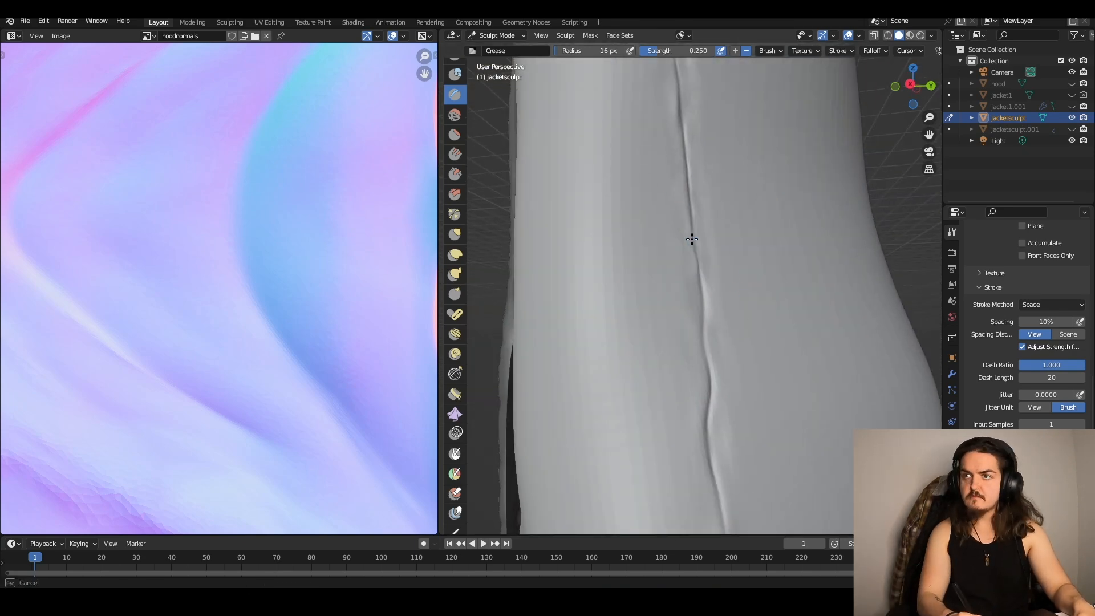
middle_click_drag(691, 146, 697, 211, "ctrl")
- Crease a seam along the top of the shoulder and down the front of the armhole with the 16 px brush
middle_click_drag(697, 211, 666, 224)
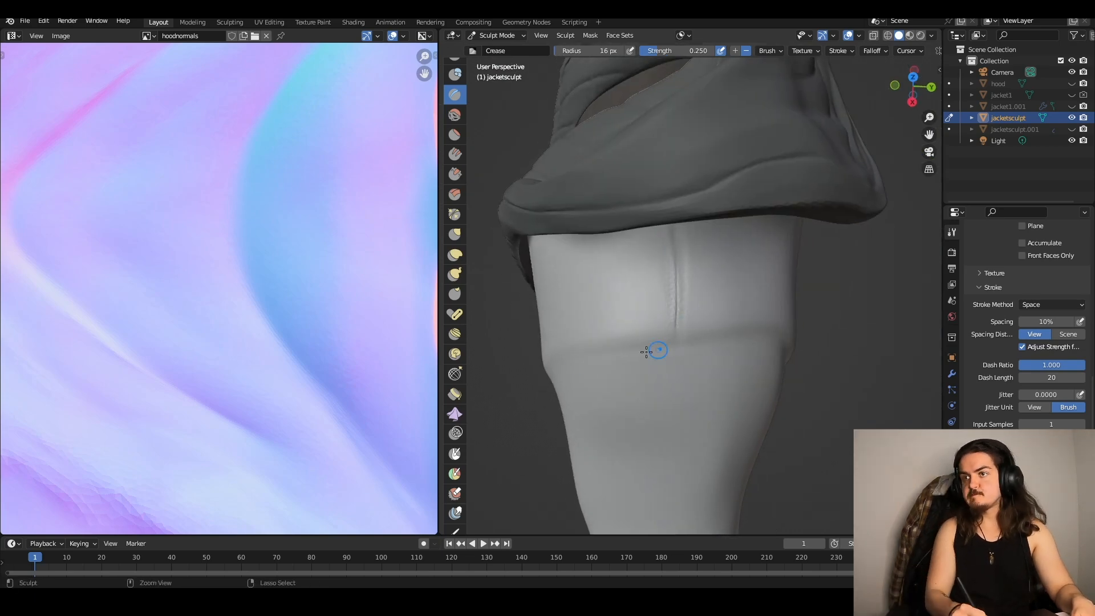
middle_click_drag(781, 345, 781, 393, "ctrl")
middle_click_drag(781, 393, 763, 171)
middle_click_drag(590, 206, 580, 183, "shift")
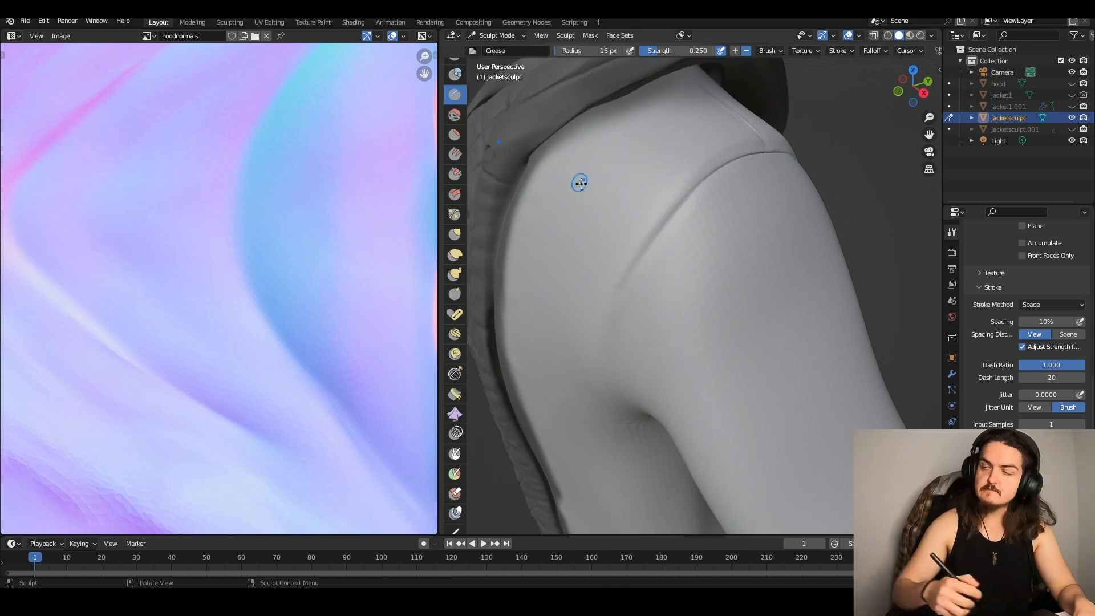
middle_click_drag(639, 300, 592, 298)
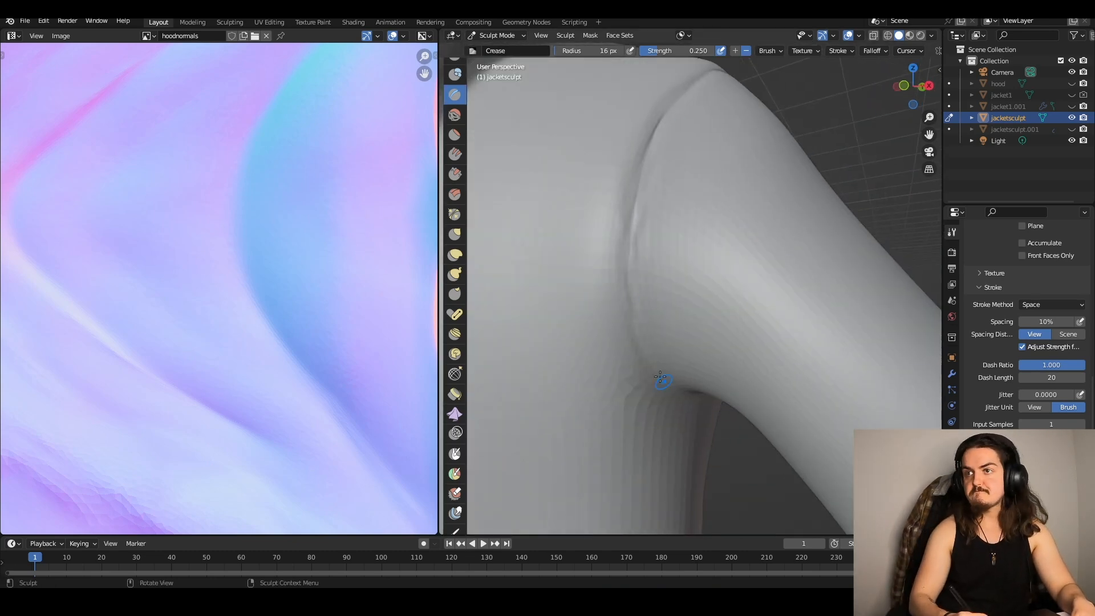
middle_click_drag(650, 151, 661, 273, "ctrl")
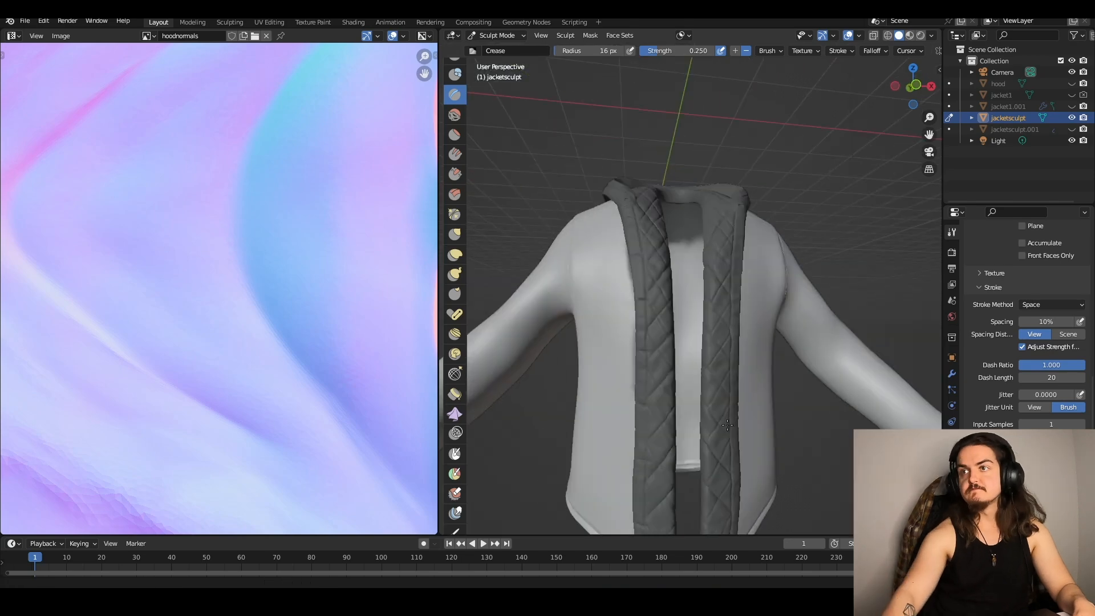
- Continue the armhole seam down the back of the shoulder and around the underarm
middle_click_drag(733, 354, 570, 388)
middle_click_drag(642, 393, 597, 135, "ctrl")
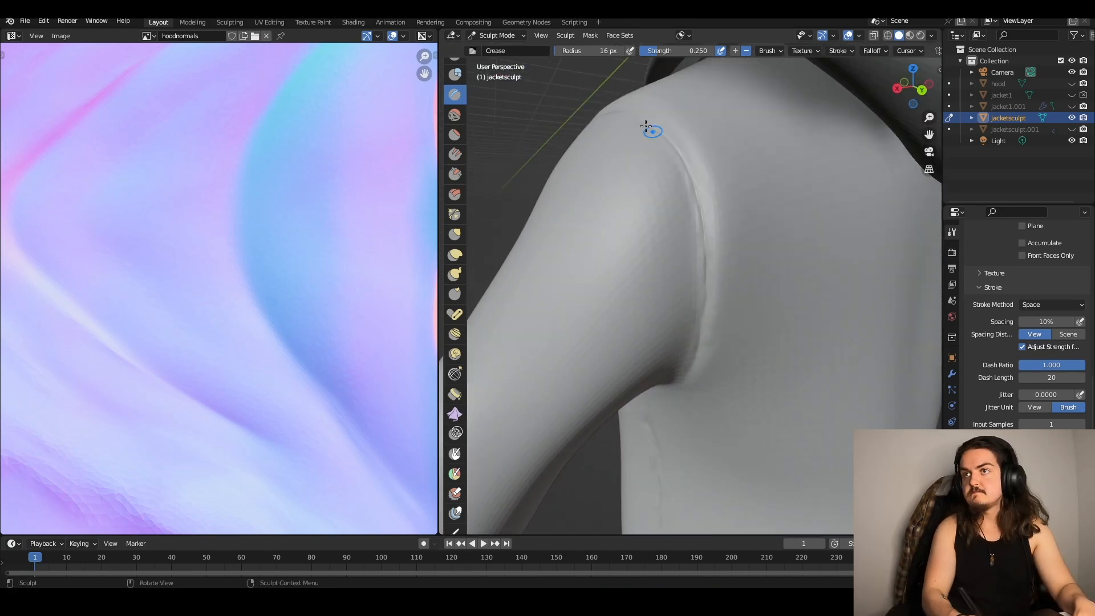
middle_click_drag(703, 320, 740, 233)
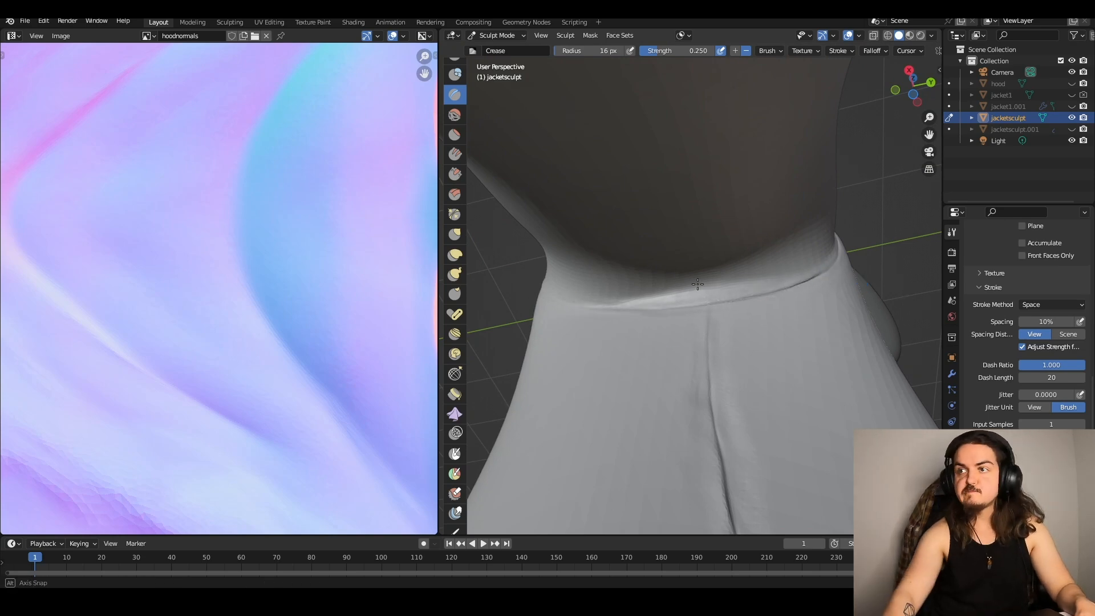
middle_click_drag(697, 283, 679, 365)
- Crease soft folds into the jacket's side and waist below the armpit, using radii of 48 and 37 px
middle_click_drag(587, 137, 694, 291, "ctrl")
middle_click_drag(531, 285, 659, 276)
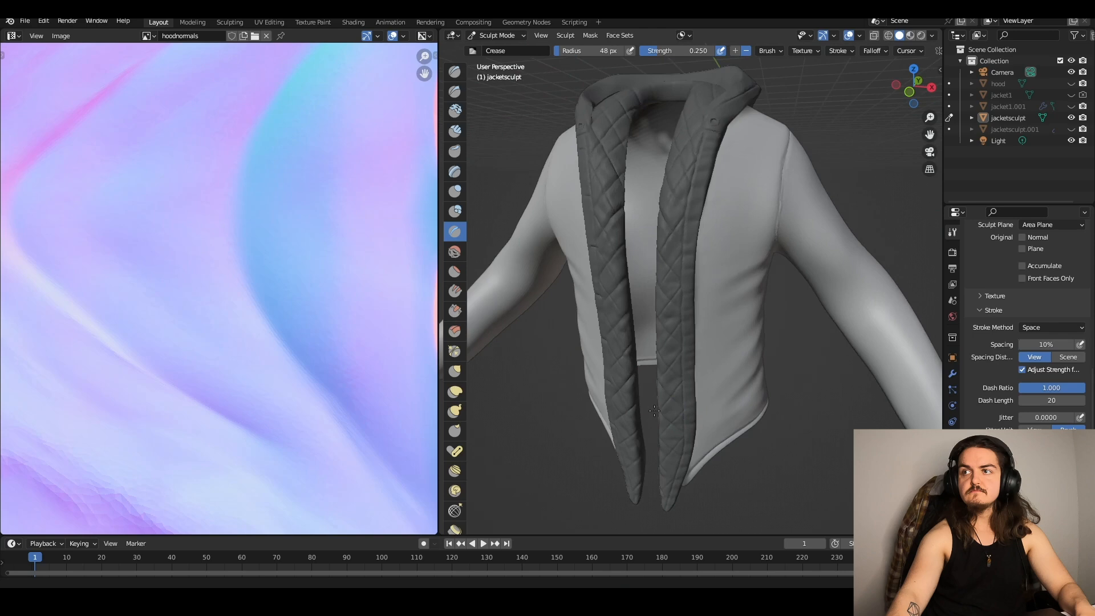
middle_click_drag(735, 353, 633, 365)
middle_click_drag(623, 451, 628, 302, "ctrl")
middle_click_drag(627, 302, 672, 423, "shift")
key("f")
left_click(674, 367)
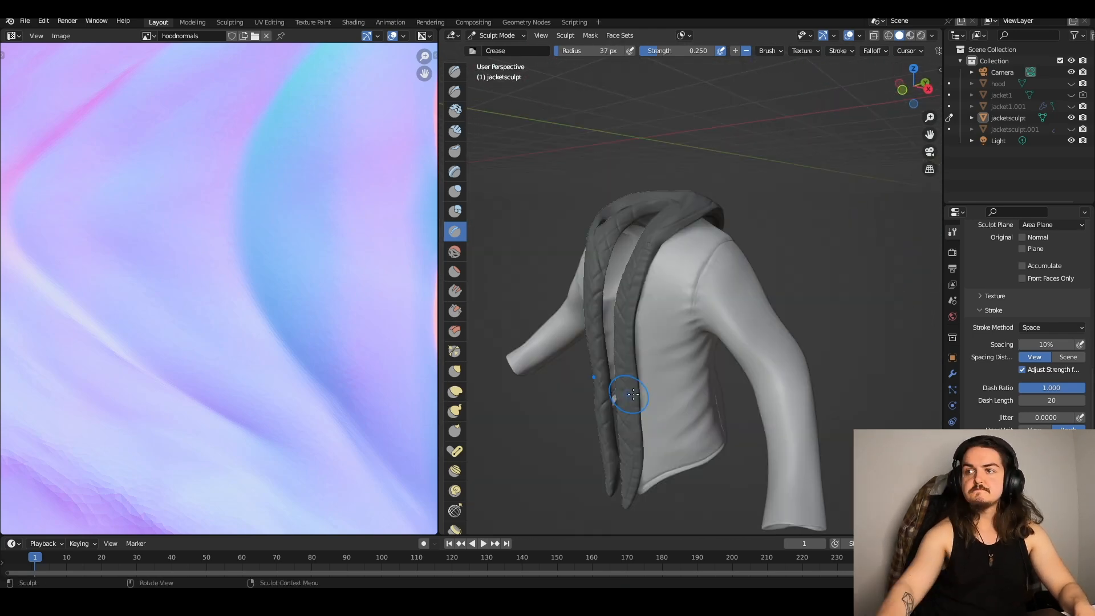
- Flatten the chest and shoulder surface into soft cloth planes with the Scrape/Peaks brush at 80 px radius
middle_click_drag(618, 394, 570, 399)
scroll(619, 428, "up", 5)
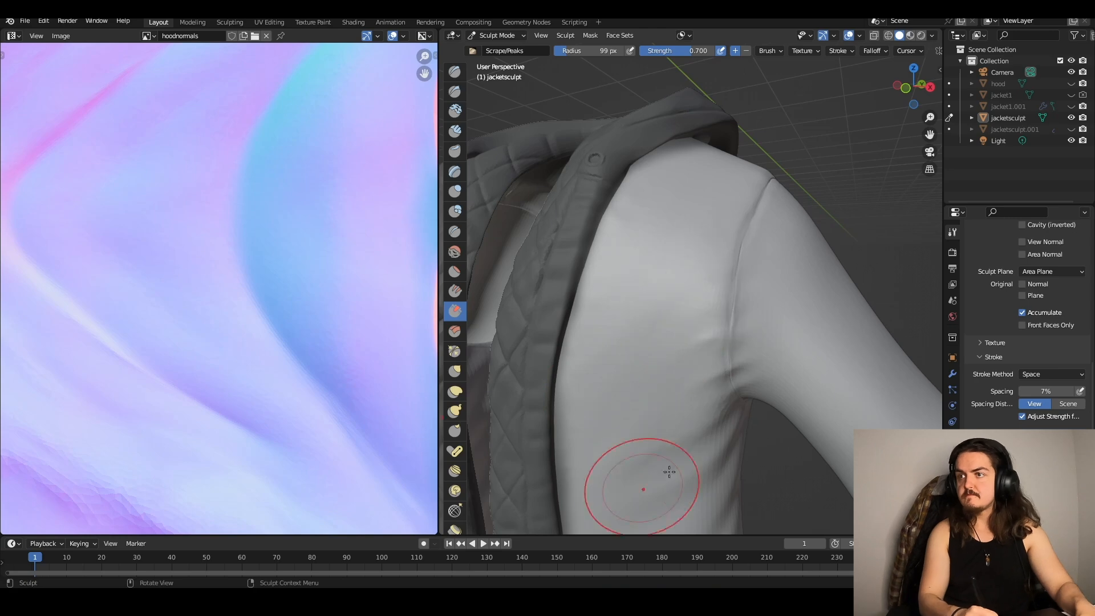
left_click_drag(626, 324, 717, 477)
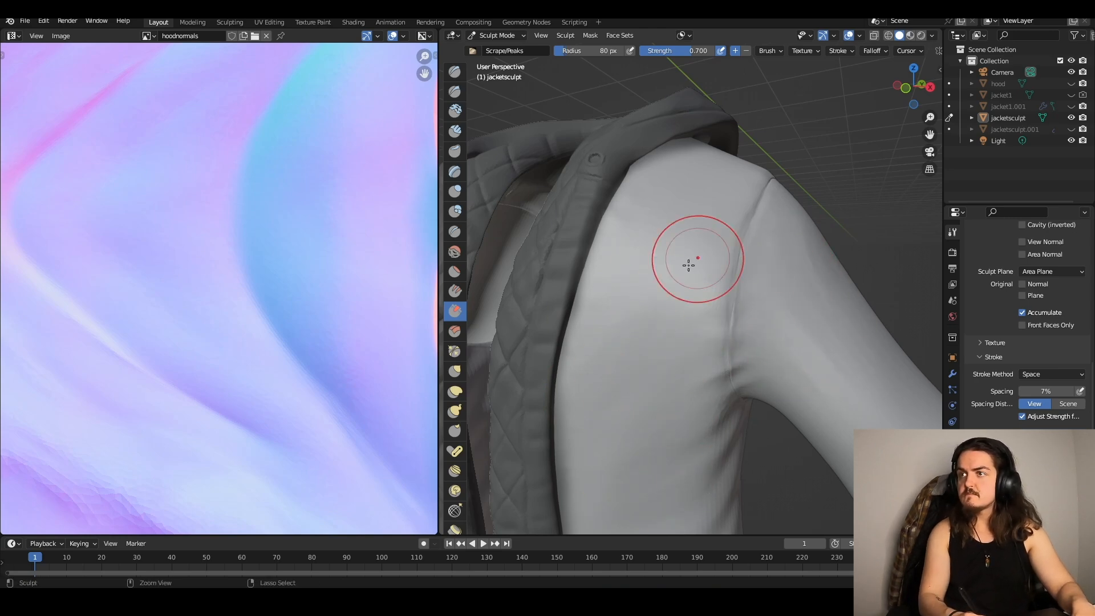
left_click_drag(643, 190, 709, 494)
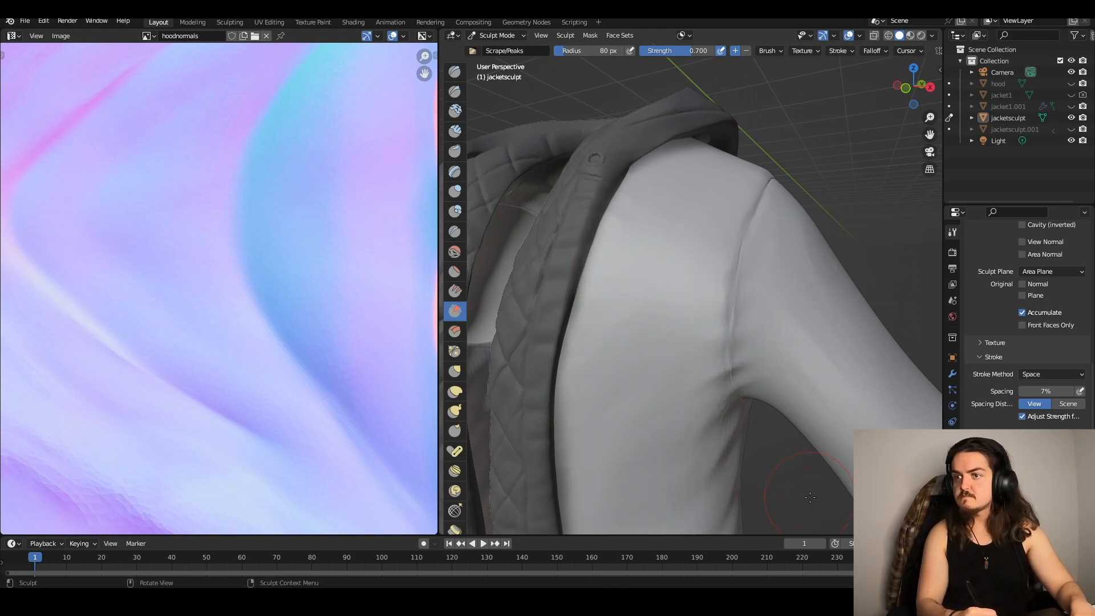
- Scrape the folds on the jacket's lower front and side into sharper cloth creases with the Scrape/Peaks brush
scroll(810, 497, "down", 6)
middle_click_drag(809, 497, 787, 445)
scroll(741, 365, "up", 6)
middle_click_drag(741, 410, 723, 339, "shift")
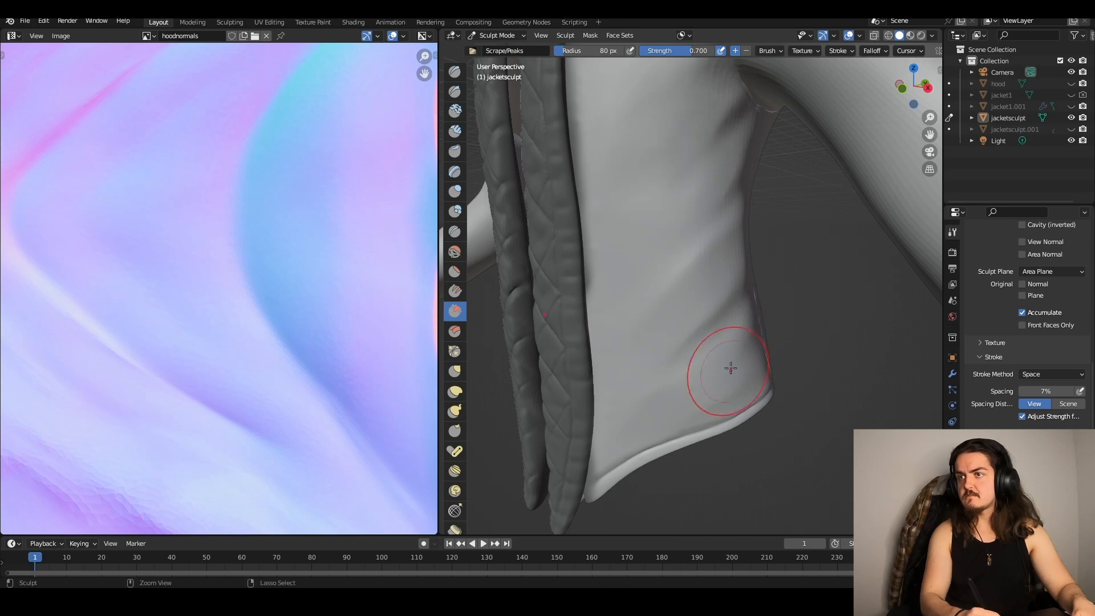
middle_click_drag(743, 463, 661, 407)
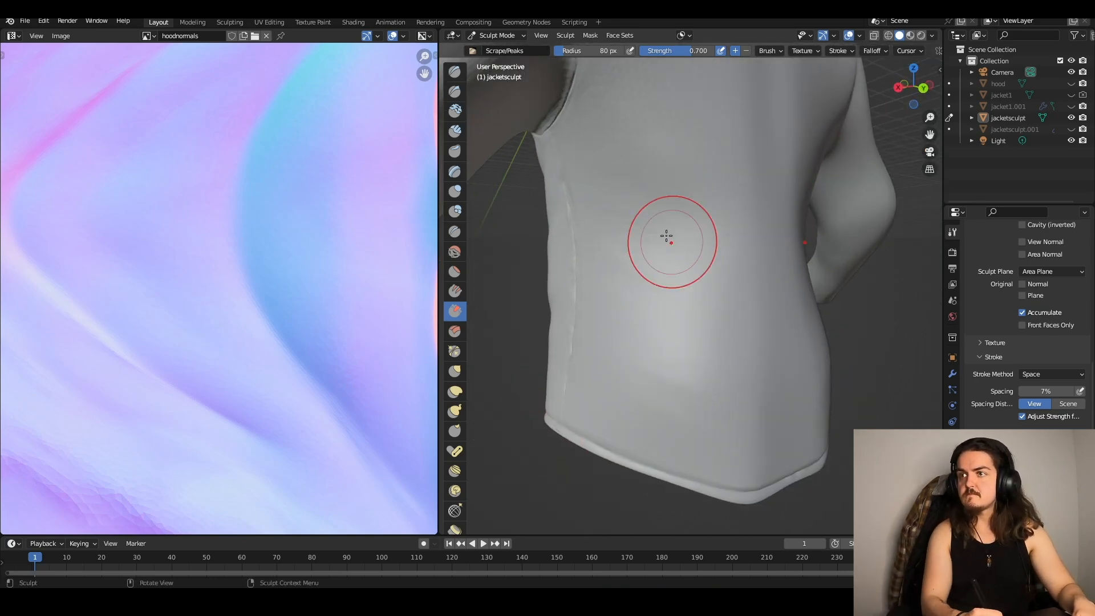
middle_click_drag(667, 358, 676, 421, "ctrl")
middle_click_drag(867, 215, 530, 251)
middle_click_drag(649, 433, 647, 320, "ctrl")
left_click_drag(605, 273, 678, 237)
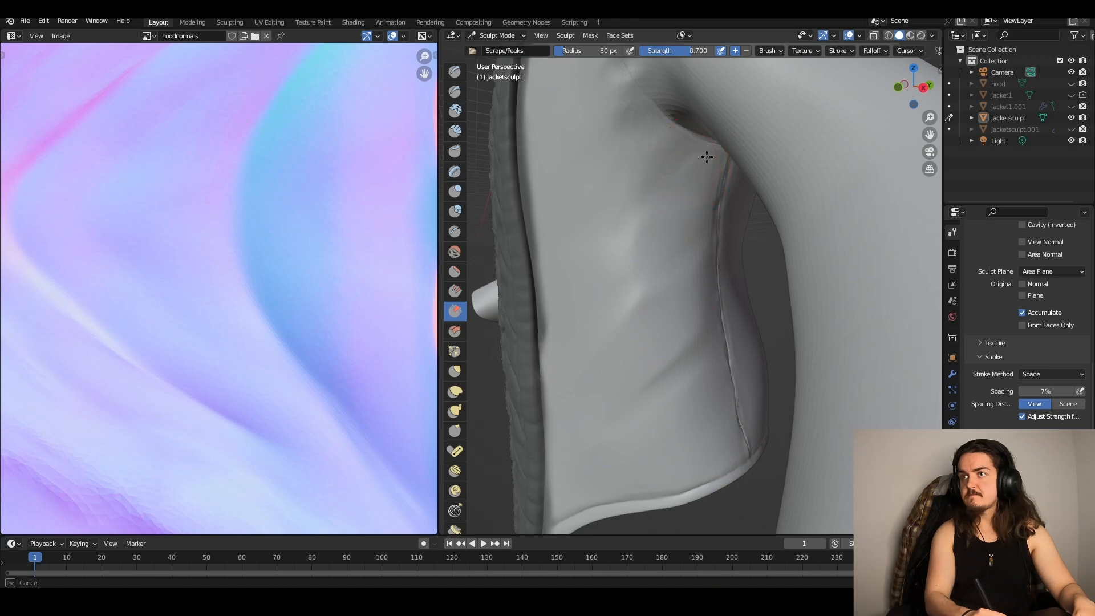
- Scrape cloth planes into the upper back and sleeve around the armhole, adjusting the brush radius
middle_click_drag(732, 306, 732, 399, "ctrl")
mouse_move(827, 388)
middle_mouse_down()
mouse_move(686, 395)
mouse_move(687, 302)
middle_mouse_up()
middle_click_drag(616, 268, 718, 365, "shift")
left_click_drag(730, 399, 666, 336)
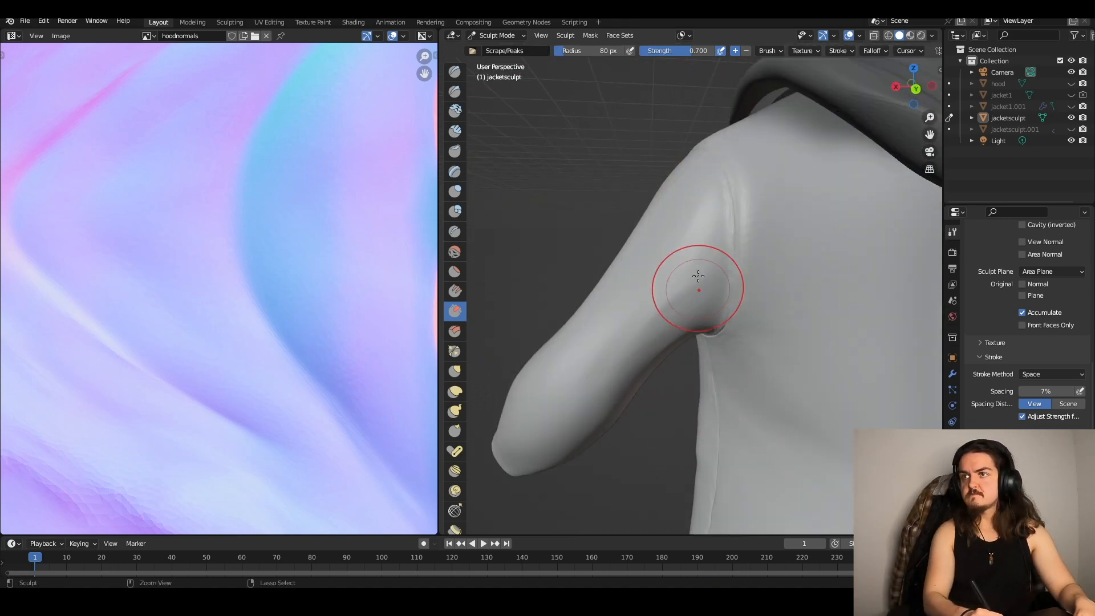
key("f")
left_click(881, 290)
left_click_drag(710, 251, 658, 271)
- Sculpt small puckers along the front hem band with the Crease brush at 23 px radius
middle_click_drag(764, 200, 764, 297, "ctrl")
middle_click_drag(685, 291, 844, 296)
middle_click_drag(685, 399, 684, 307, "ctrl")
key("shift+c")
key("f")
left_click(633, 370)
left_click_drag(564, 398, 674, 349, "ctrl")
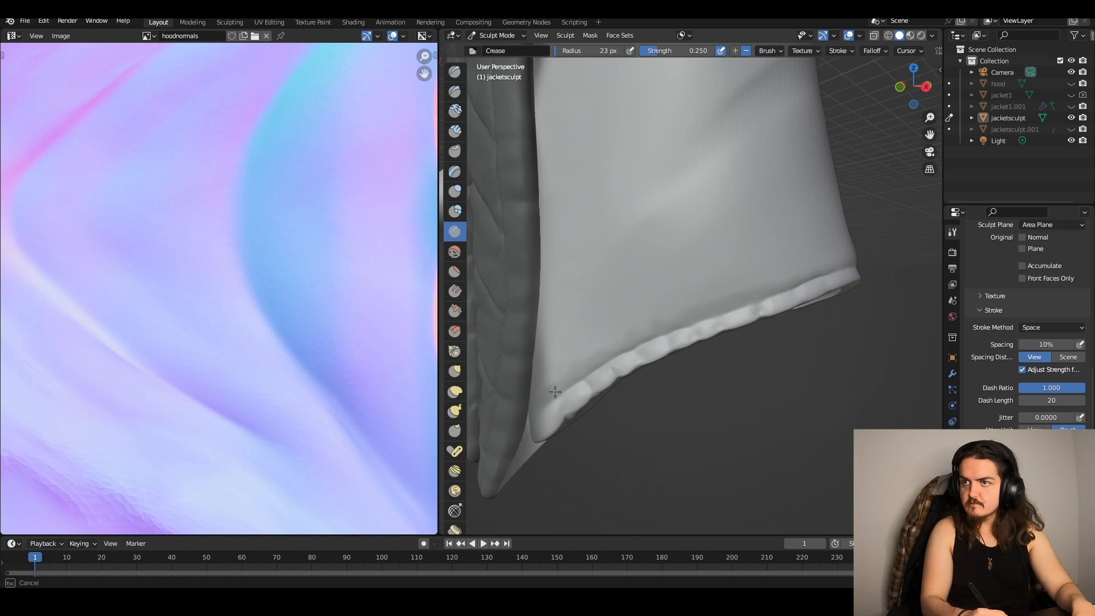
left_click_drag(554, 392, 593, 370, "ctrl")
- Continue the hem puckers around the jacket's side and back bottom edge
middle_click_drag(655, 296, 656, 393, "ctrl")
middle_click_drag(724, 342, 650, 342)
mouse_move(650, 456)
middle_mouse_down("ctrl")
mouse_move(586, 381)
mouse_move(604, 373)
middle_mouse_up("ctrl")
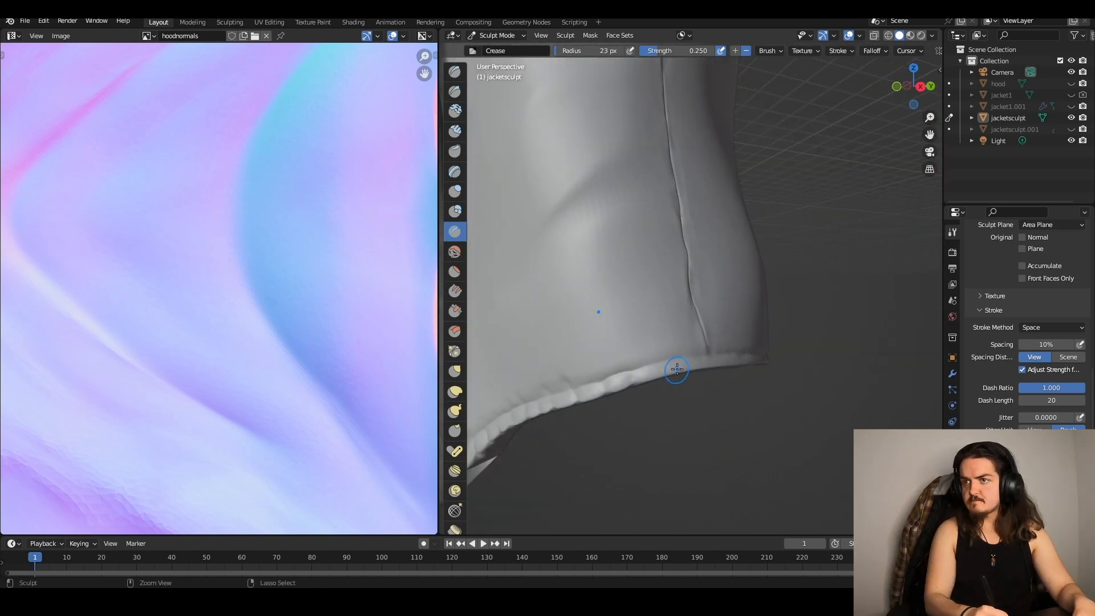
middle_click_drag(757, 378, 747, 473, "ctrl")
middle_click_drag(736, 353, 656, 347)
middle_click_drag(604, 434, 596, 339, "ctrl")
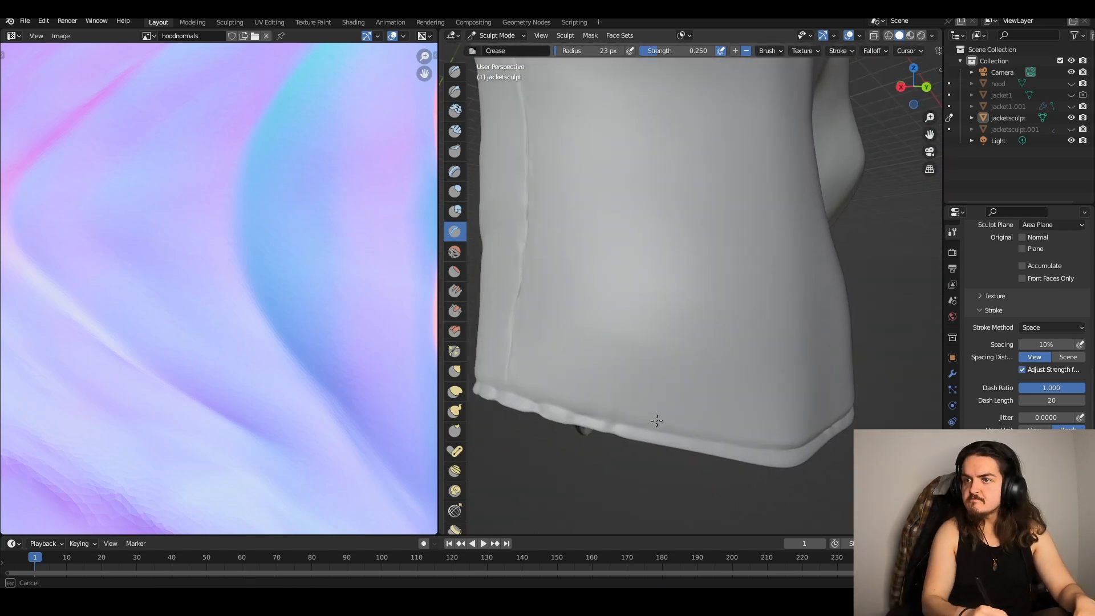
middle_click_drag(792, 473, 724, 470)
middle_click_drag(655, 393, 658, 439, "ctrl")
- Set the Crease brush's stroke method to Line and crease a straight yoke seam across the upper back
mouse_move(690, 188)
middle_mouse_down("shift")
mouse_move(734, 470)
mouse_move(744, 467)
middle_mouse_up("shift")
middle_click_drag(597, 327, 593, 335)
mouse_move(548, 261)
middle_mouse_down()
mouse_move(548, 288)
mouse_move(502, 276)
middle_mouse_up()
left_click_drag(501, 276, 563, 282)
scroll(711, 340, "down", 4)
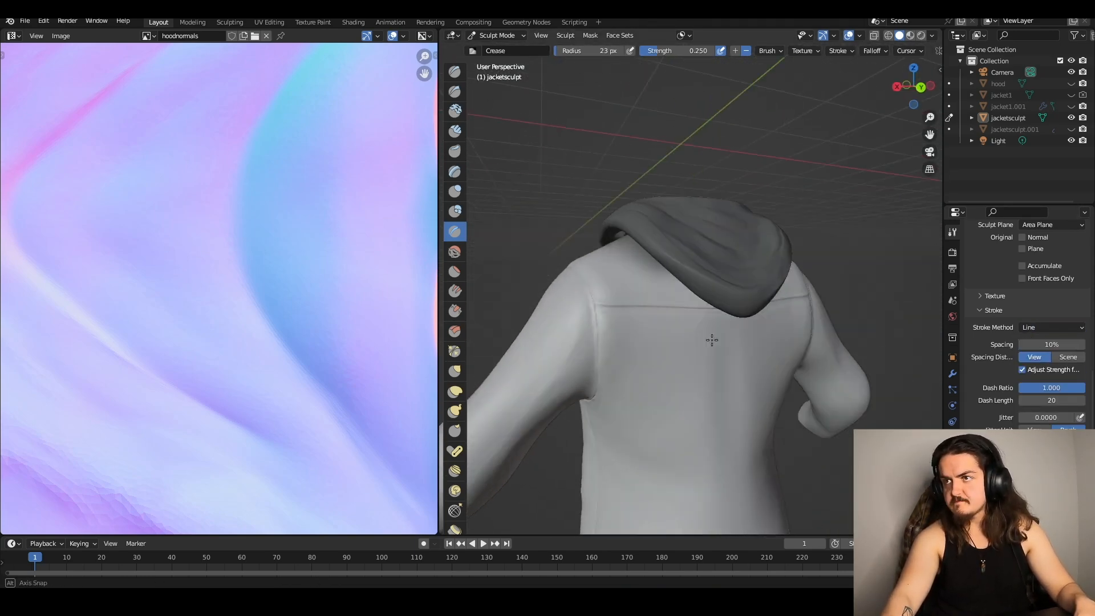
- Crease a straight seam along the underside of the upper sleeve from the armpit toward the elbow
middle_click_drag(711, 340, 610, 274)
scroll(627, 256, "up", 4)
middle_click_drag(644, 240, 616, 93)
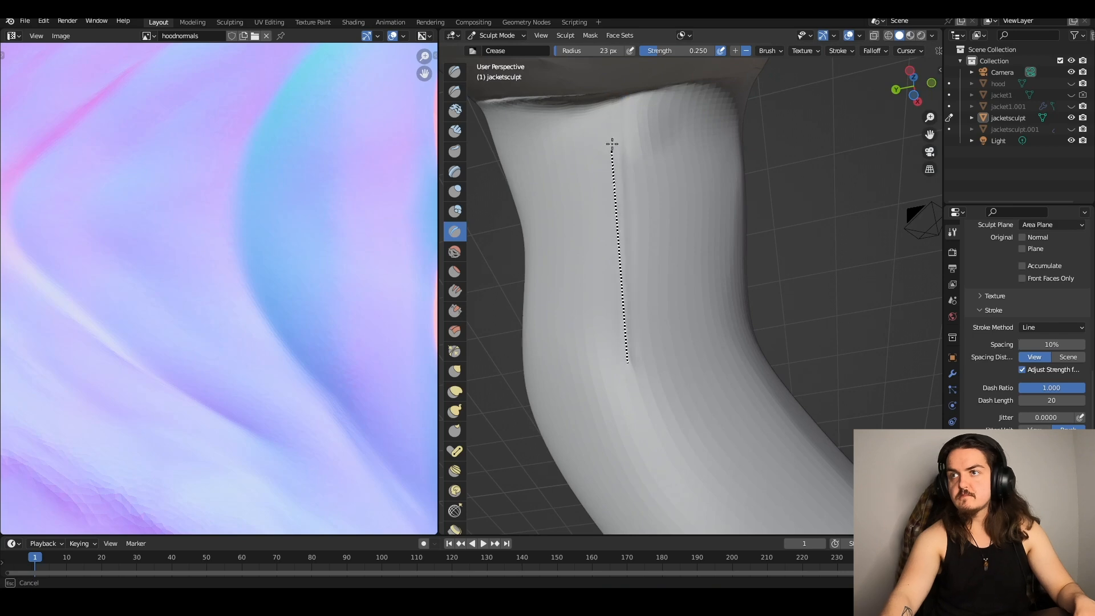
left_click_drag(623, 355, 622, 364)
middle_click_drag(622, 363, 617, 390)
scroll(604, 285, "down", 4)
scroll(584, 237, "up", 3)
- Extend the straight sleeve seam from the elbow down the forearm to the cuff
left_click_drag(500, 165, 853, 488)
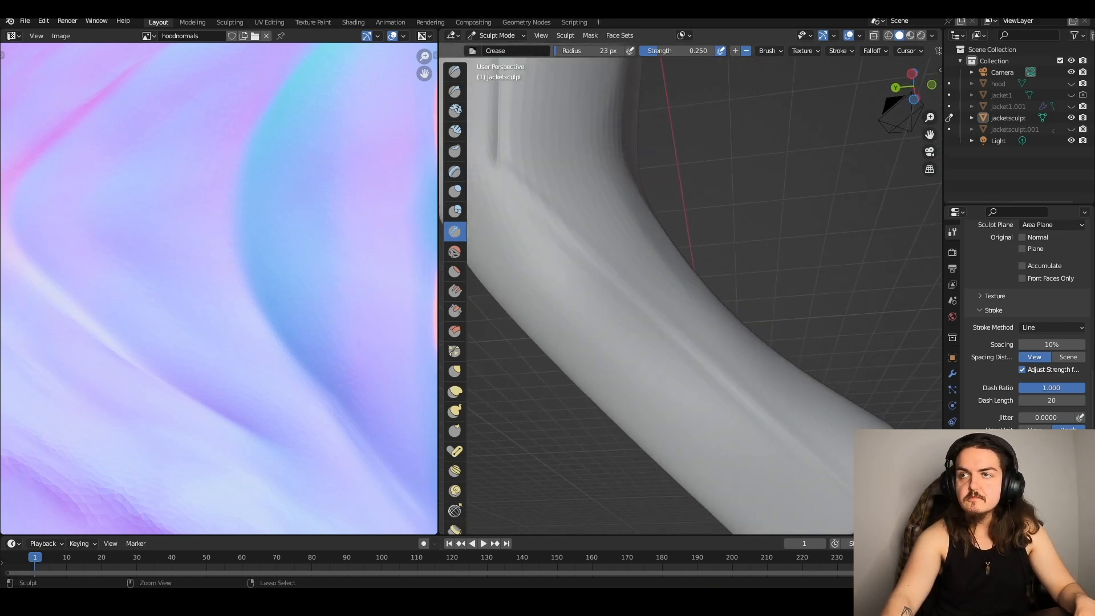
scroll(702, 308, "down", 4)
middle_click_drag(701, 308, 728, 391)
scroll(701, 308, "up", 4)
left_click_drag(533, 252, 855, 442)
middle_click_drag(741, 365, 707, 342)
left_click_drag(557, 213, 855, 469)
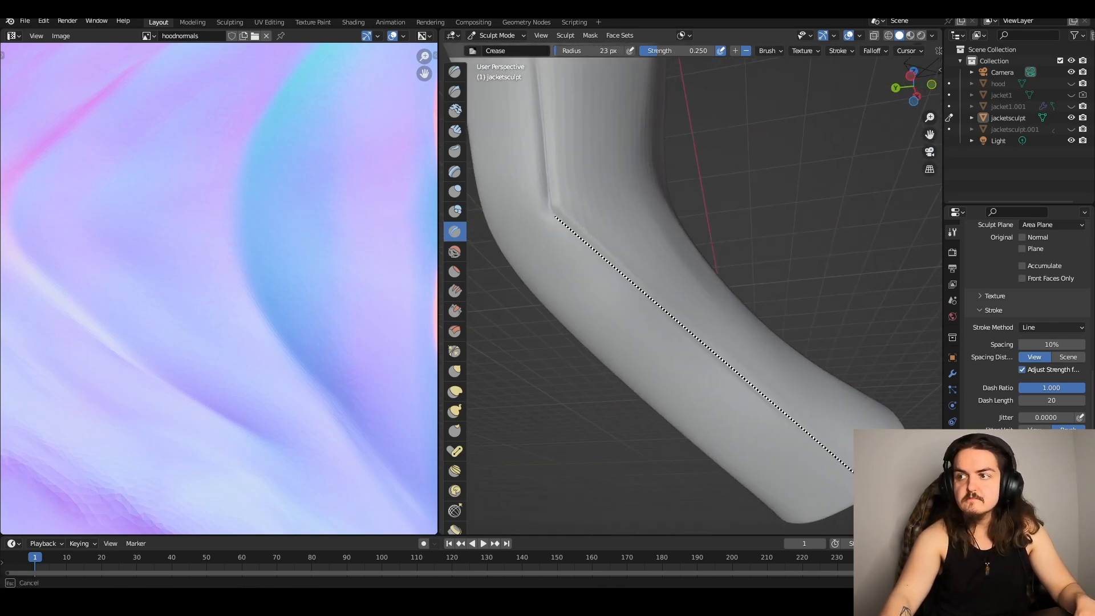
middle_click_drag(655, 228, 684, 342)
middle_click_drag(645, 76, 689, 405)
scroll(689, 405, "down", 4)
mouse_move(757, 352)
middle_mouse_down()
mouse_move(640, 330)
mouse_move(672, 380)
middle_mouse_up()
scroll(672, 381, "up", 4)
scroll(673, 379, "down", 3)
scroll(674, 347, "up", 3)
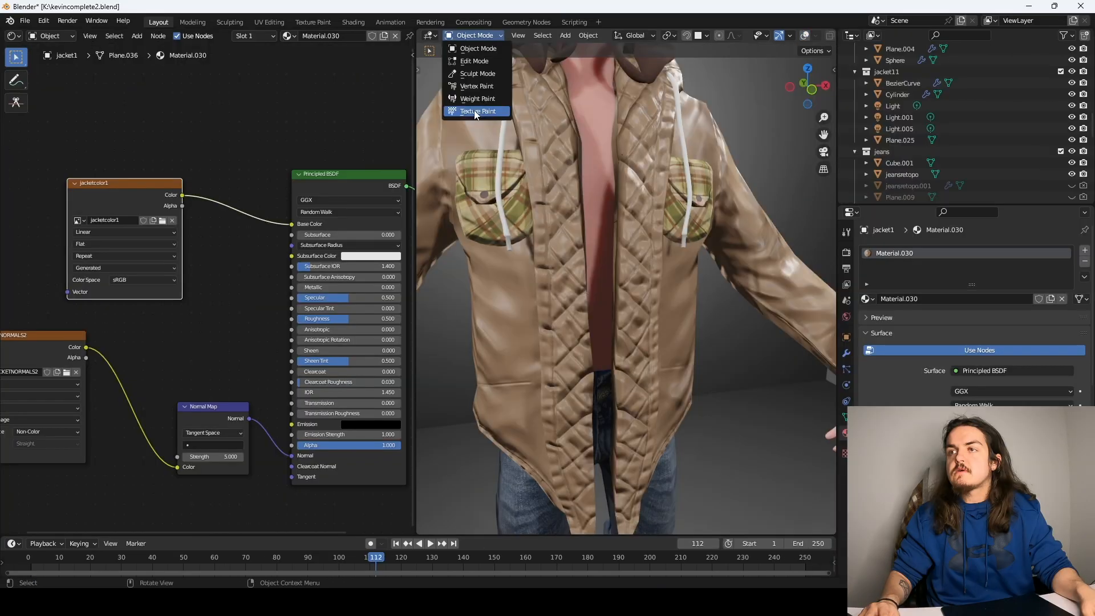
- Switch jacket1 to Texture Paint and paint black patches on the quilted lining's lower front with a 51 px brush
mouse_move(585, 260)
middle_mouse_down("shift")
mouse_move(626, 283)
mouse_move(591, 306)
mouse_move(596, 283)
mouse_move(601, 308)
middle_mouse_up("shift")
scroll(606, 299, "up", 1)
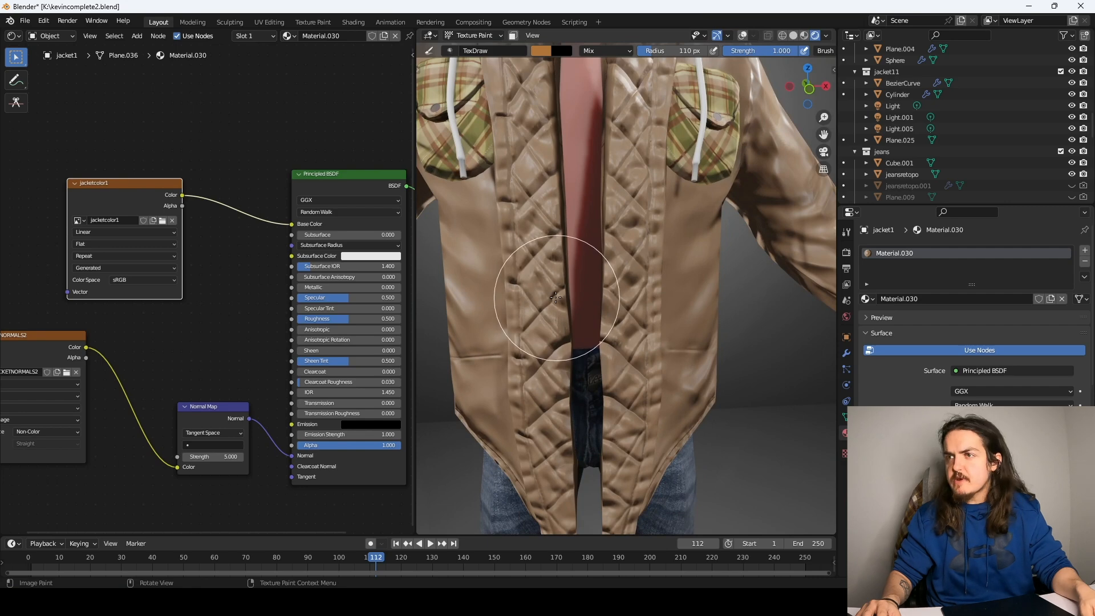
key("f")
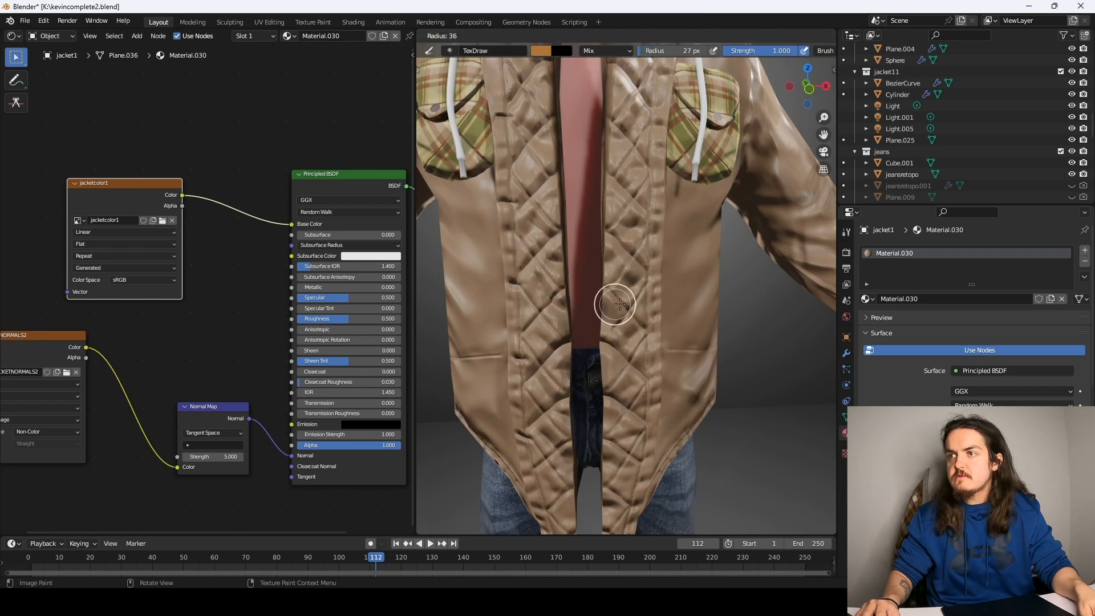
left_click(619, 303)
middle_click_drag(619, 304, 610, 273)
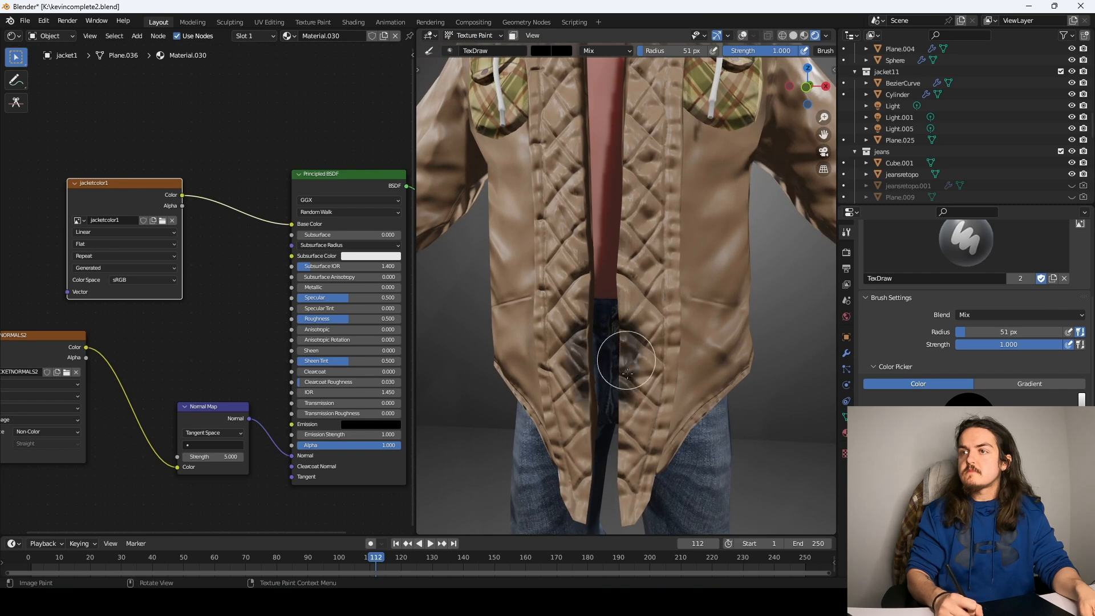
- Paint the quilted lining black along both sides of the jacket's front opening, from chest height down to the hem
mouse_move(633, 233)
left_mouse_down()
mouse_move(610, 182)
mouse_move(634, 232)
left_mouse_up()
mouse_move(631, 351)
left_mouse_down()
mouse_move(598, 431)
mouse_move(613, 459)
left_mouse_up()
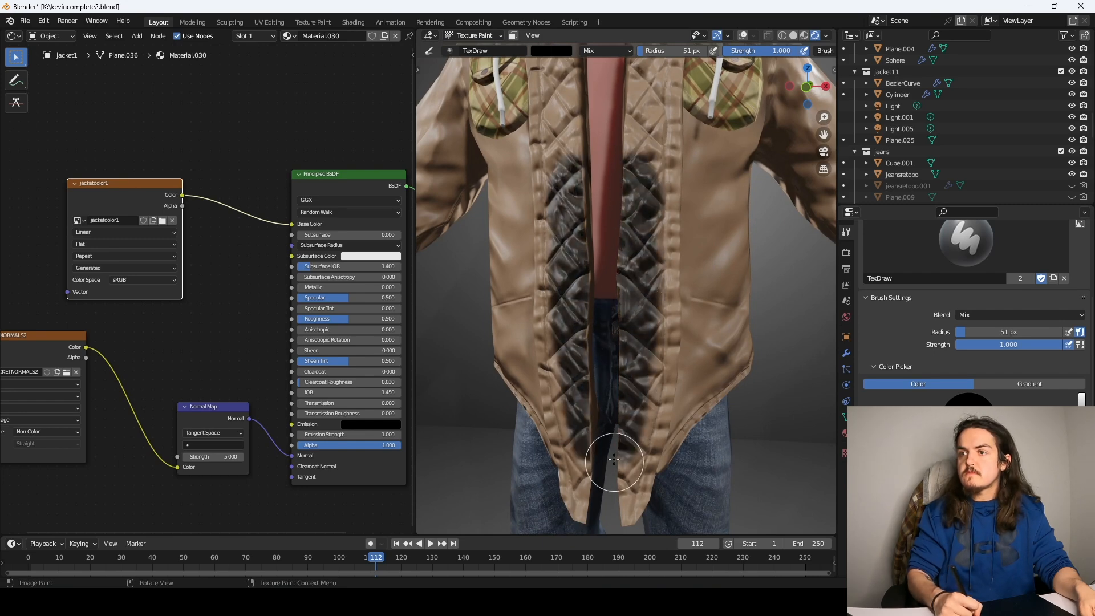
mouse_move(627, 354)
left_mouse_down()
mouse_move(635, 140)
mouse_move(607, 257)
left_mouse_up()
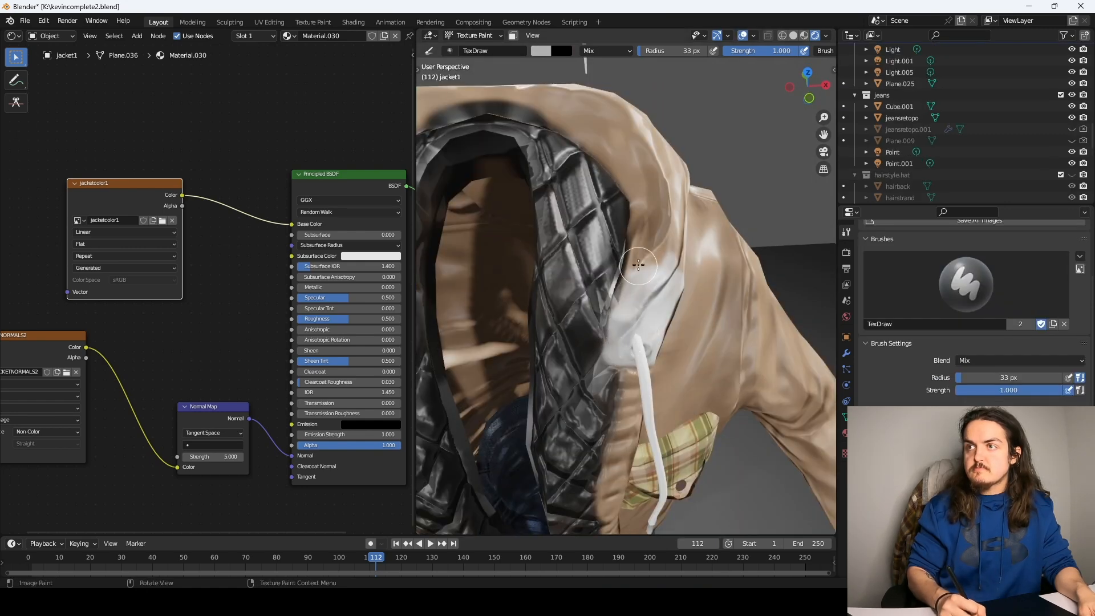
- Paint the outside of the hood light grey with a 33 px brush, covering its side edge and the folds at the back
left_click_drag(638, 265, 656, 230)
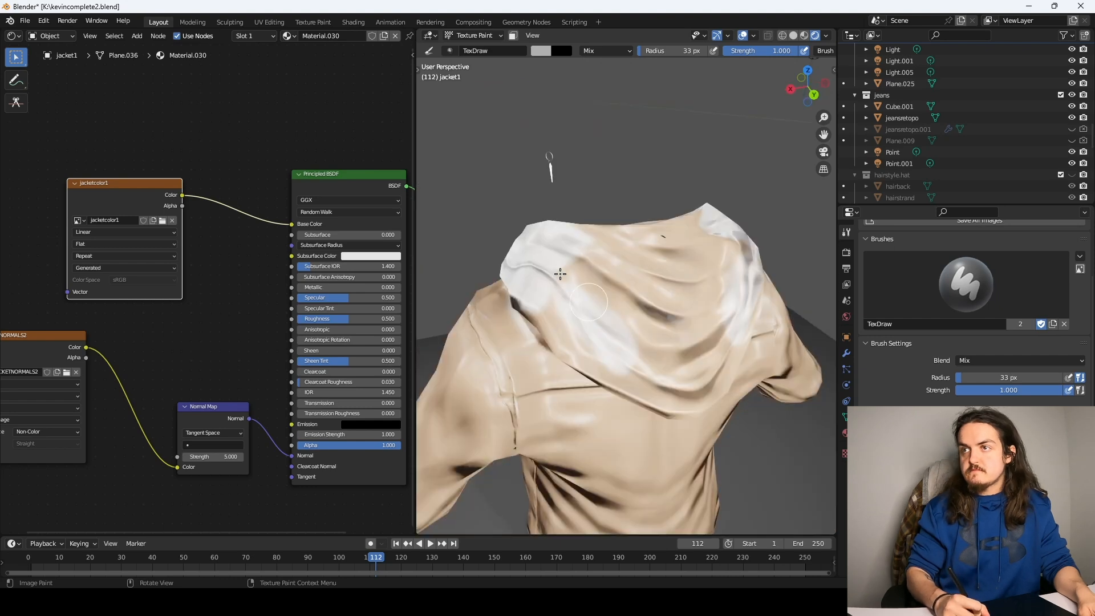
mouse_move(557, 274)
left_mouse_down()
mouse_move(574, 256)
mouse_move(585, 270)
left_mouse_up()
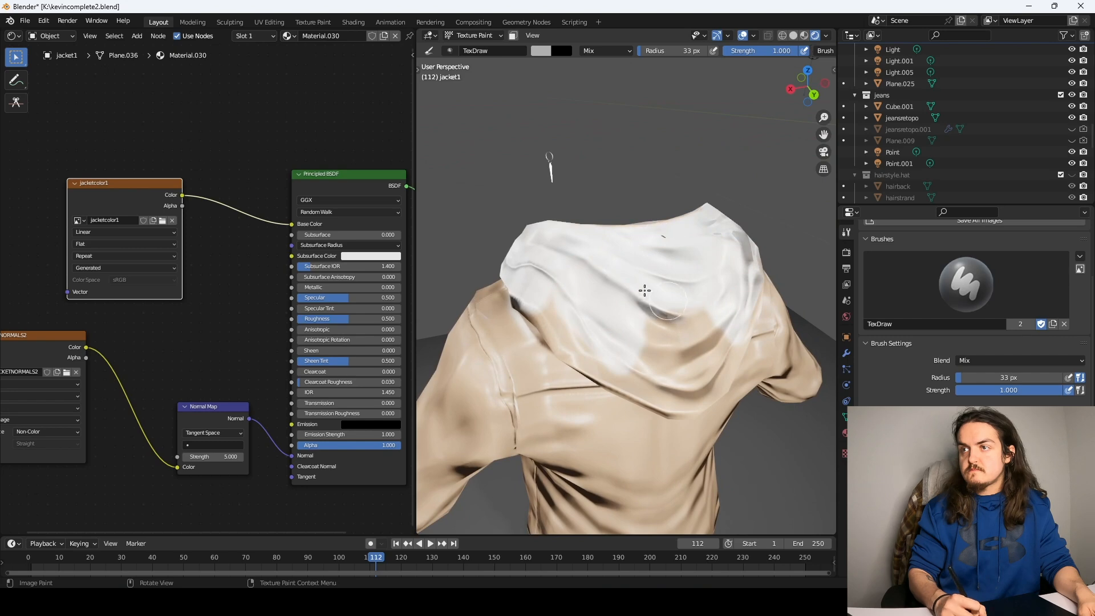
left_click_drag(671, 309, 612, 350)
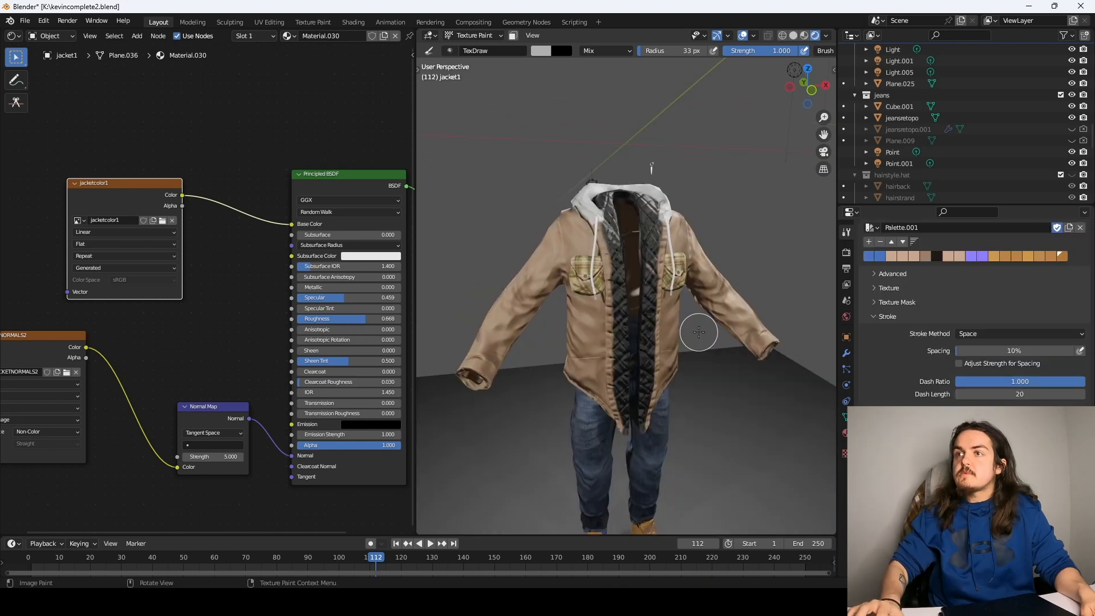
- Open the choice of editor types for the node editor area
scroll(688, 288, "up", 5)
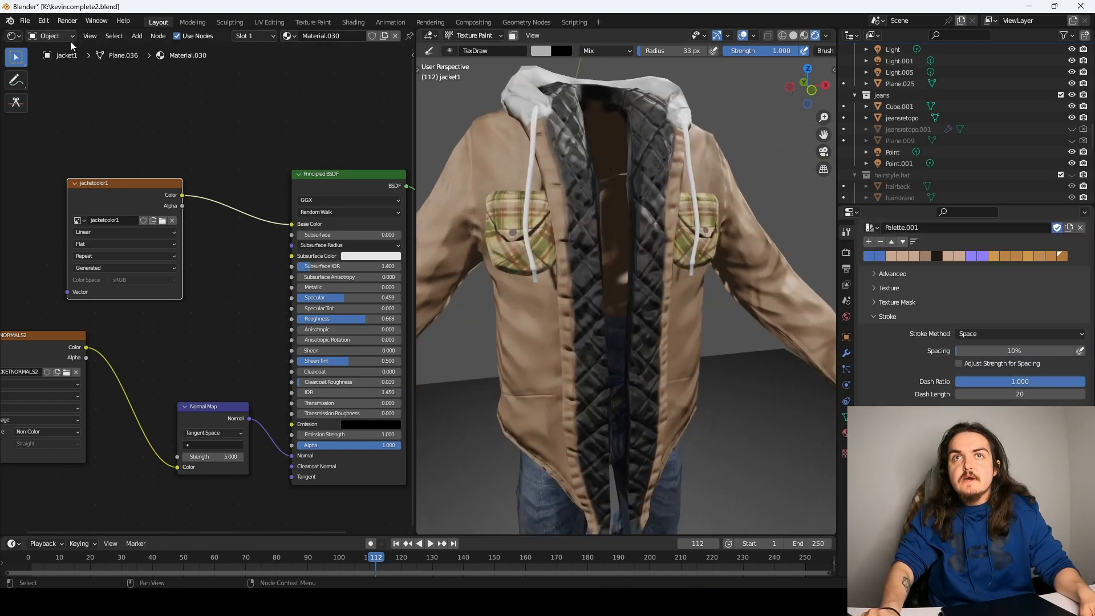
left_click(12, 35)
left_click(45, 37)
left_click(11, 36)
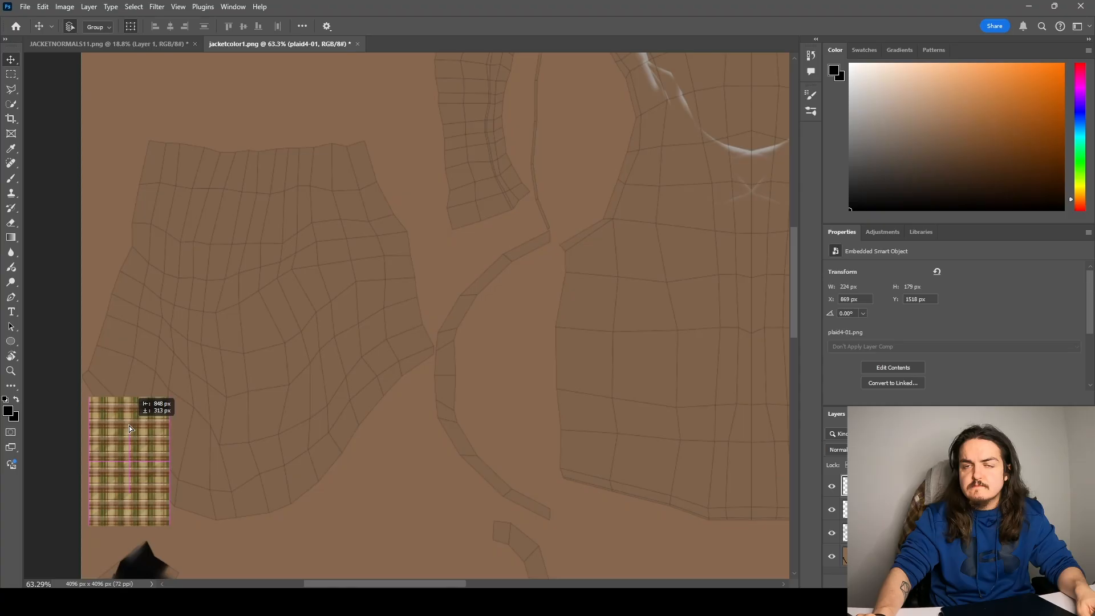
- Switch to Photoshop and tile copies of the plaid4-01 swatch into large plaid blocks over the UV islands in jacketcolor1.png
left_click(129, 425)
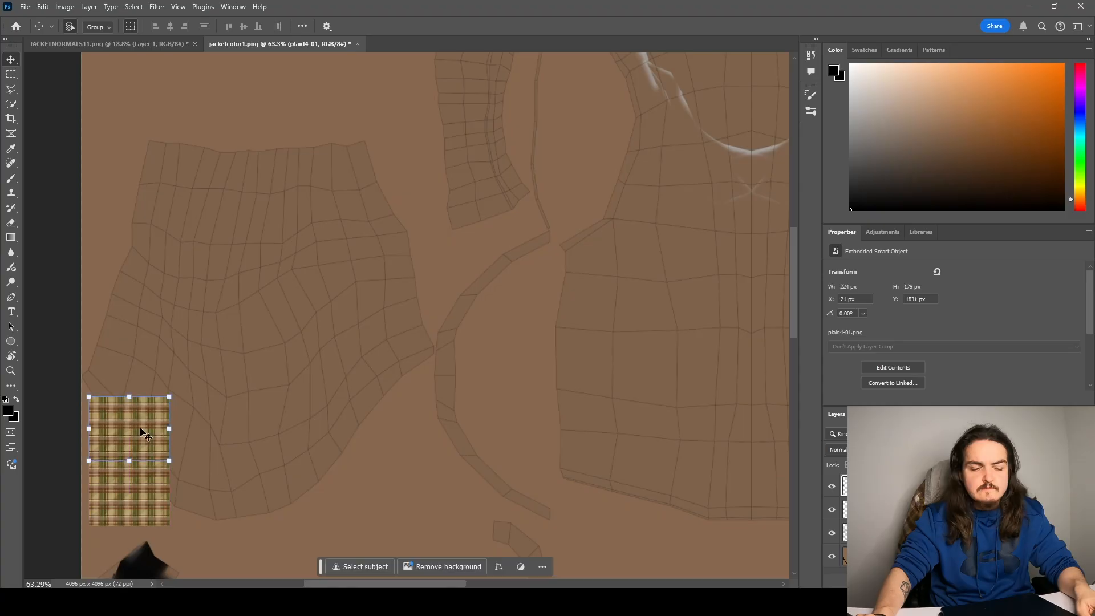
left_click_drag(170, 428, 156, 360)
left_click_drag(461, 287, 635, 386)
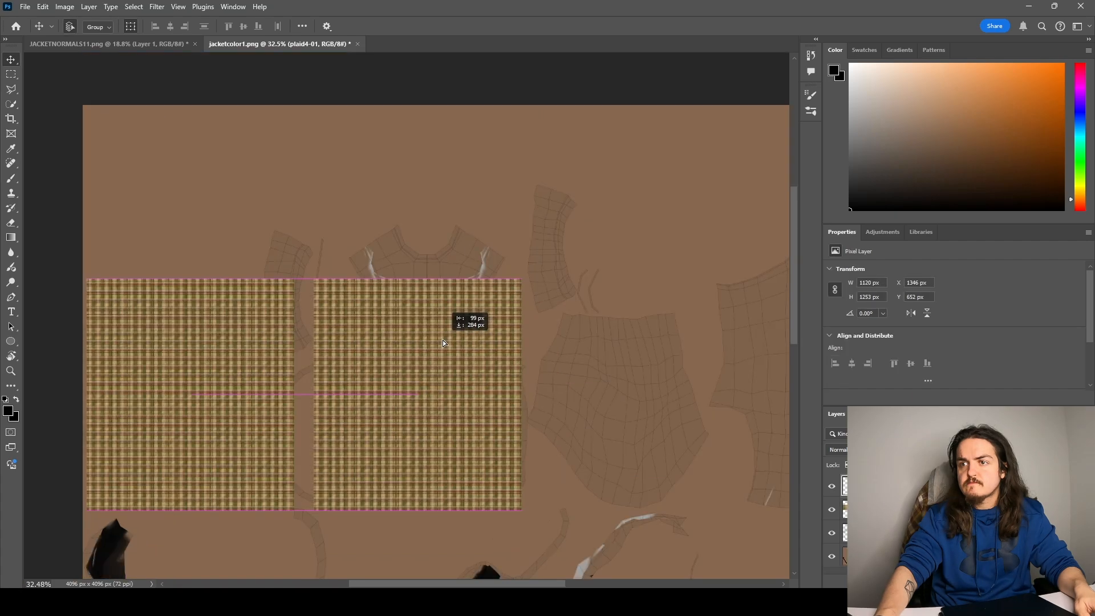
- Paste more plaid over the remaining UV islands and fit a narrow diagonal plaid strip alongside the black lining strip
key("ctrl+v")
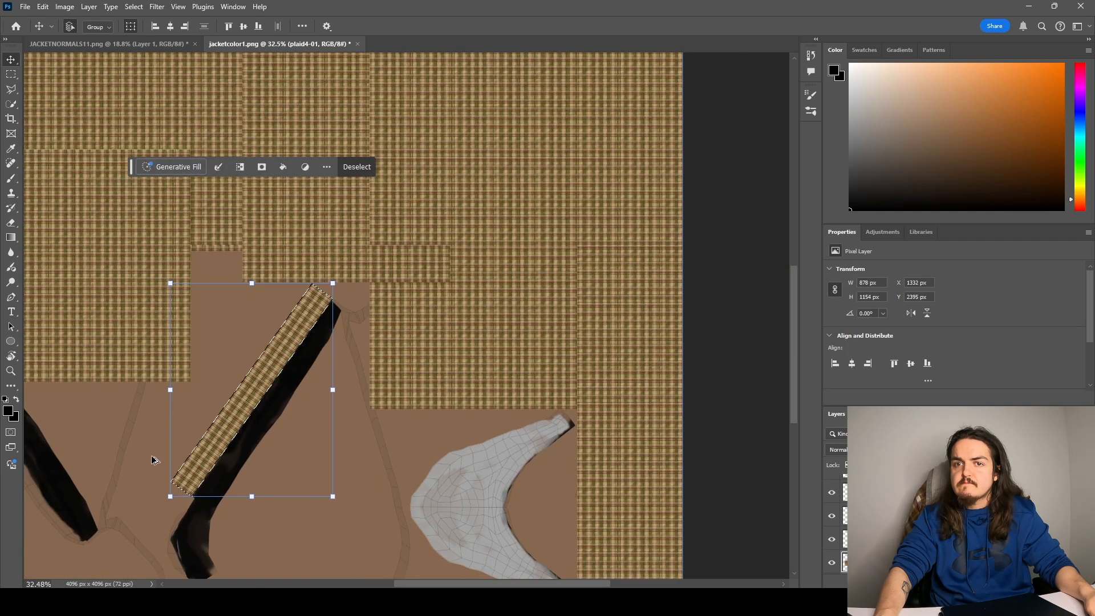
scroll(152, 460, "down", 2, "alt")
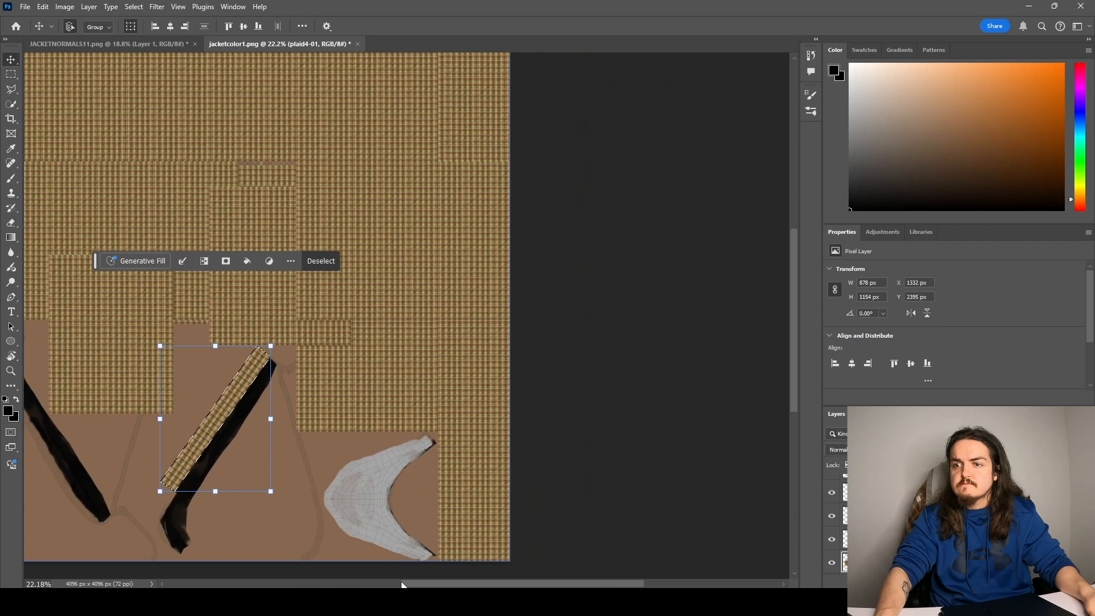
left_click_drag(472, 586, 426, 584)
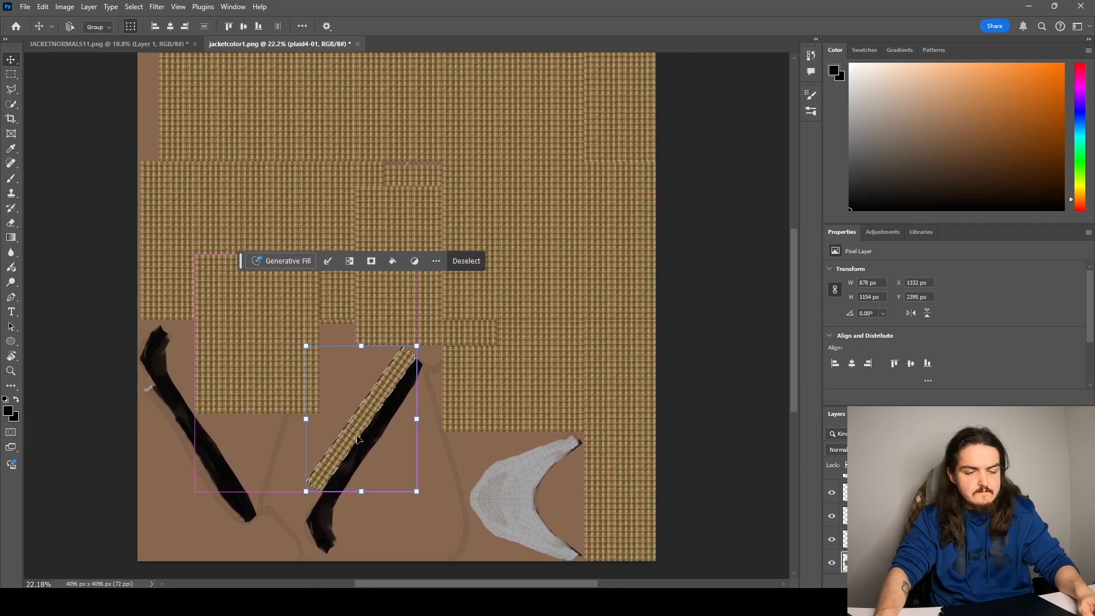
- Clear the selection on the plaid strip and raise the faded plaid layers to full opacity
key("ctrl+d")
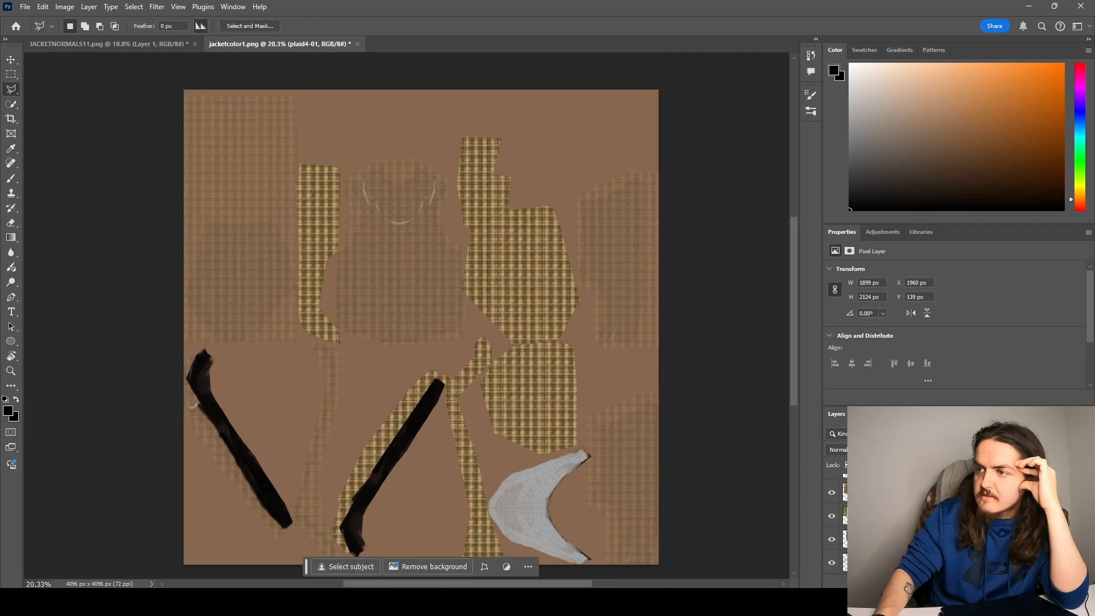
key("0")
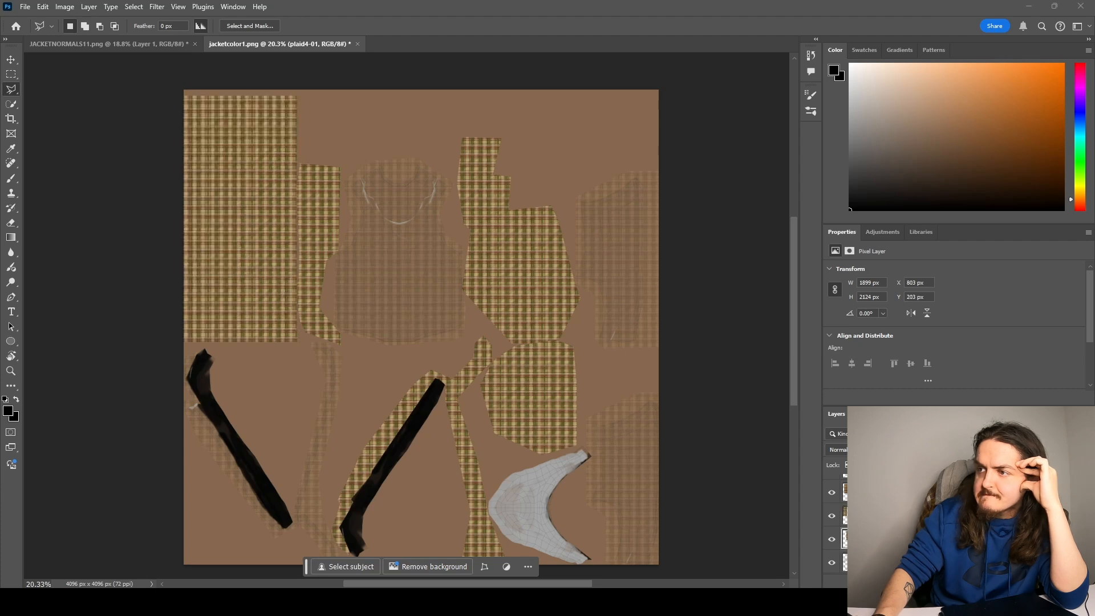
key("0")
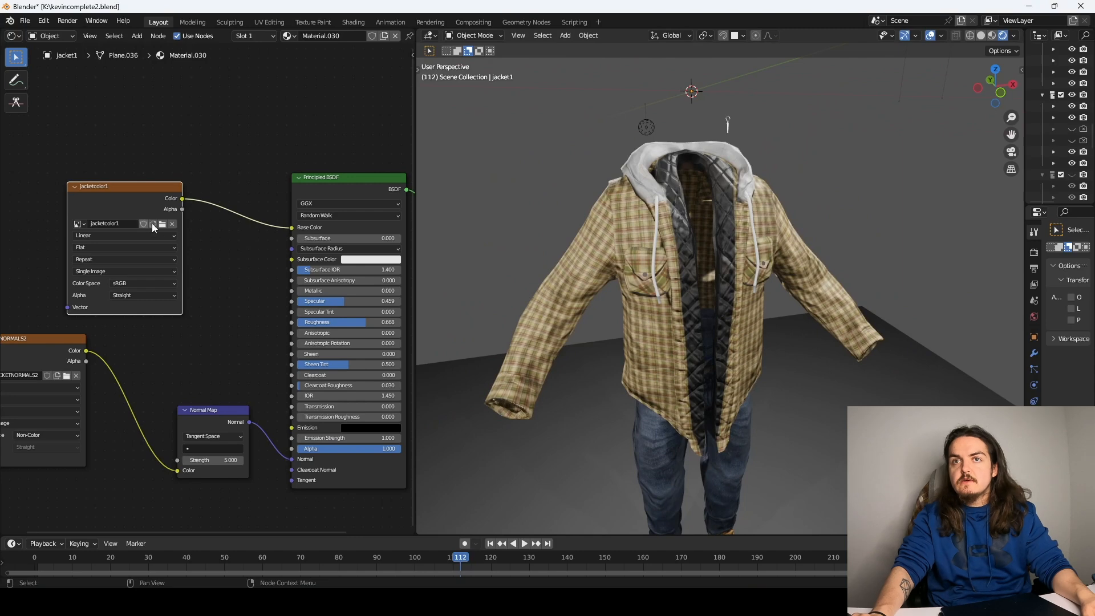
- Switch to Blender and load jacketcolor1.png into the jacket material's Base Color image texture
left_click(163, 224)
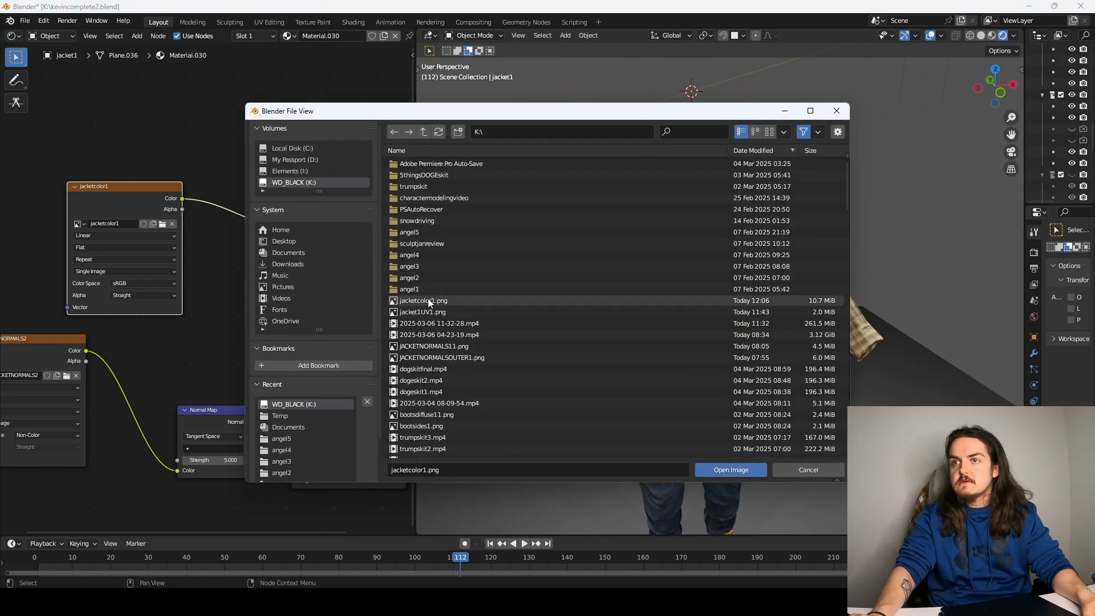
left_click(428, 300)
left_click(731, 470)
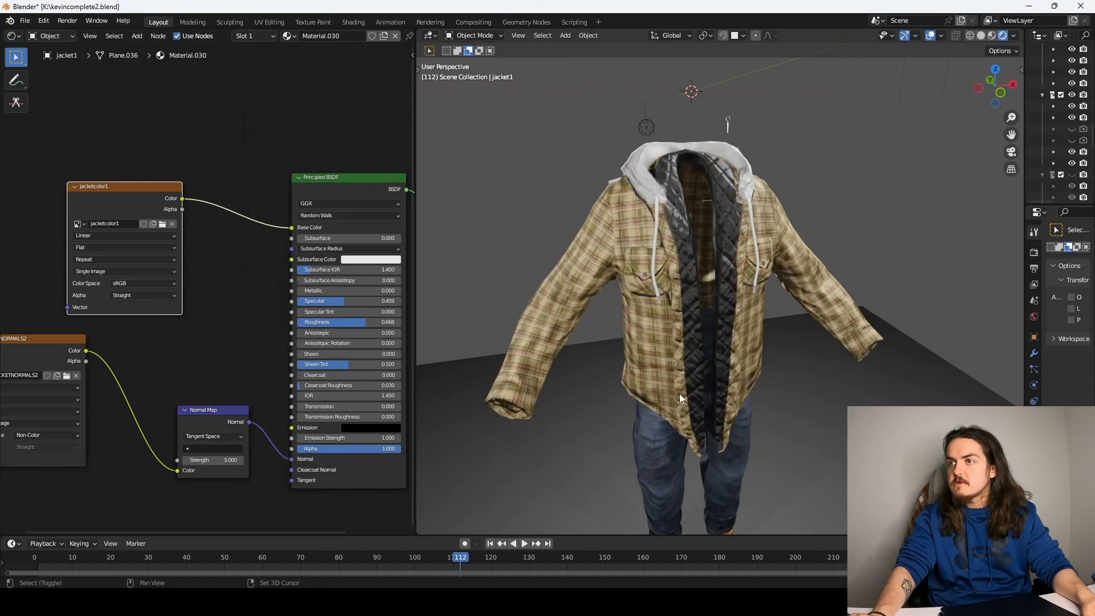
- Examine the plaid texture on the jacket up close and the complete character from several angles
scroll(681, 393, "up", 5)
middle_click_drag(690, 379, 637, 377)
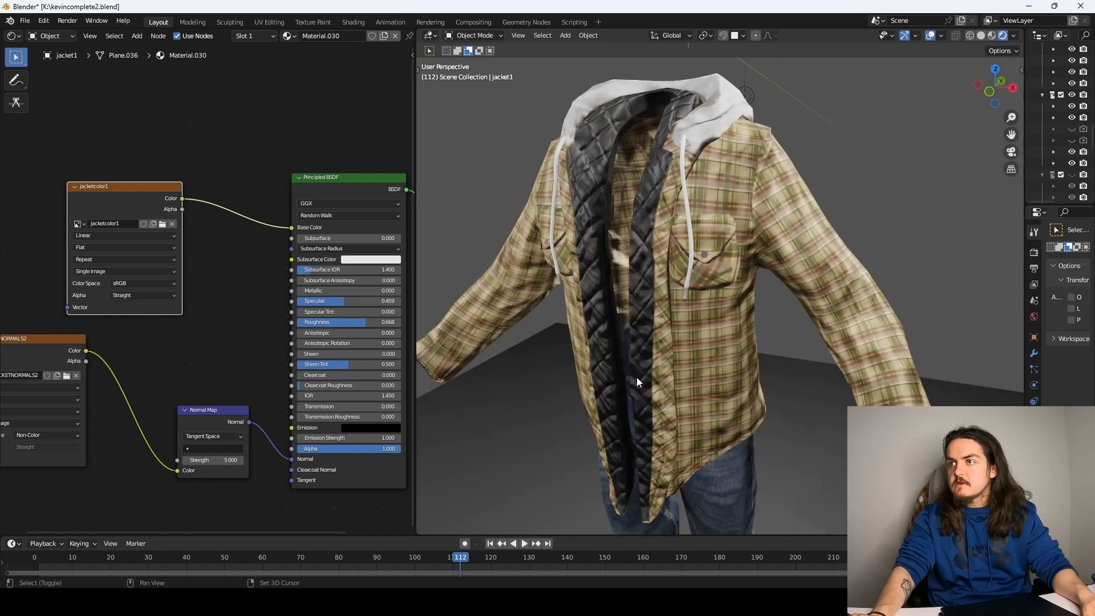
scroll(710, 345, "down", 3)
middle_click_drag(710, 345, 730, 343)
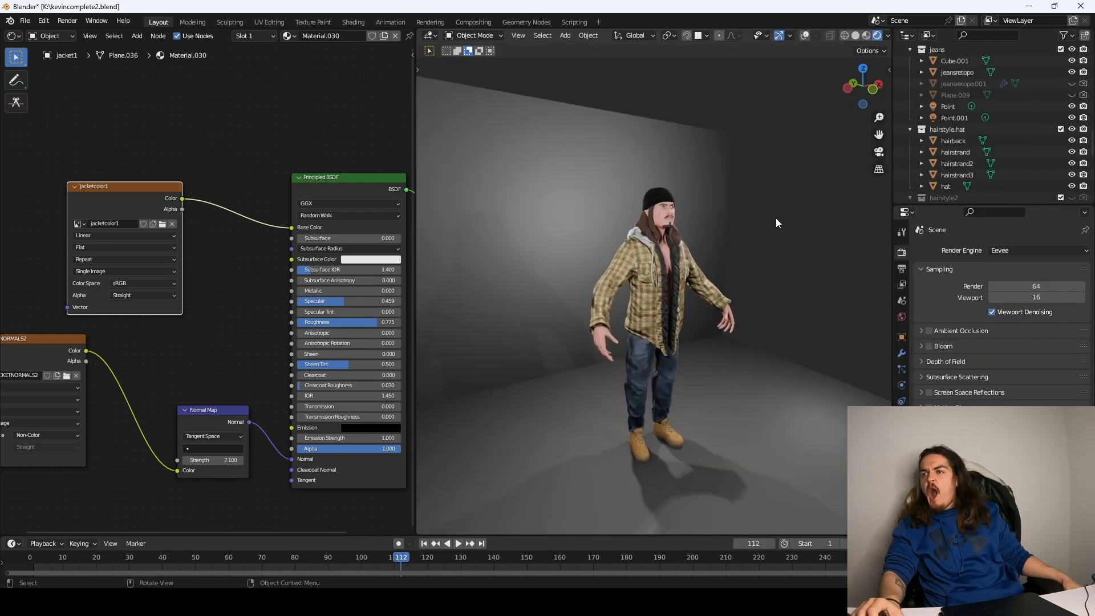
middle_click_drag(776, 223, 752, 231)
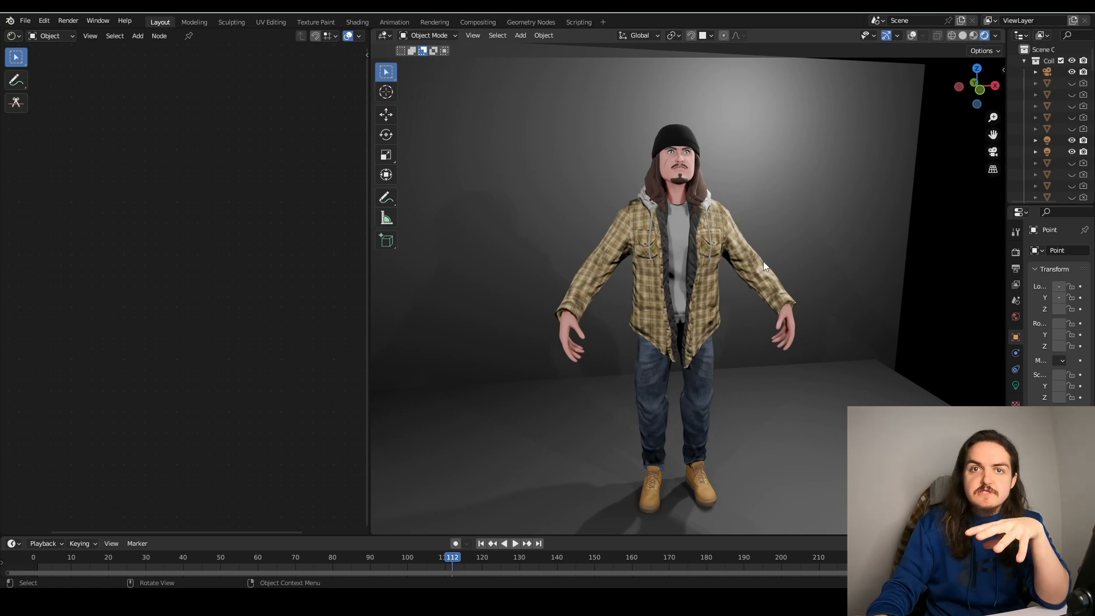
middle_click_drag(758, 258, 504, 252)
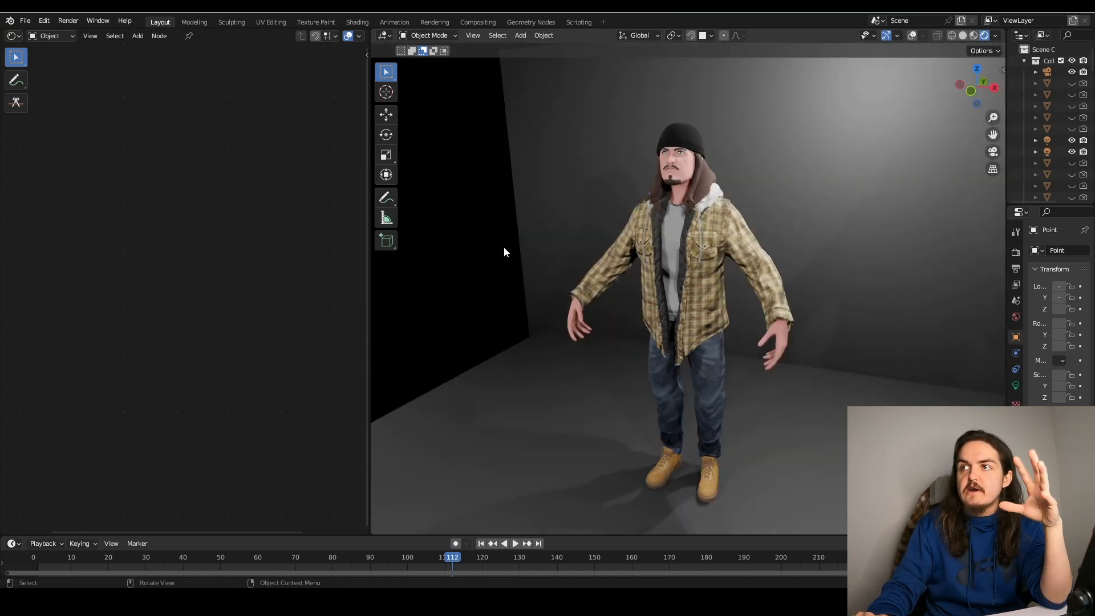
mouse_move(651, 431)
middle_mouse_down()
mouse_move(747, 425)
mouse_move(724, 434)
middle_mouse_up()
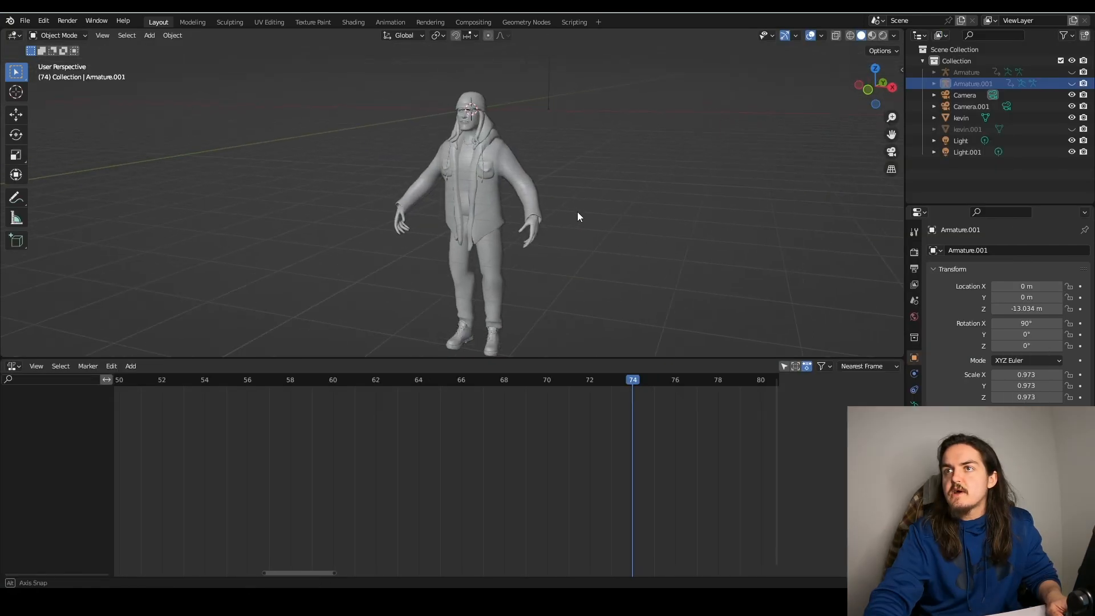
- Display the grey character model with Rendered viewport shading
middle_click_drag(577, 216, 587, 214)
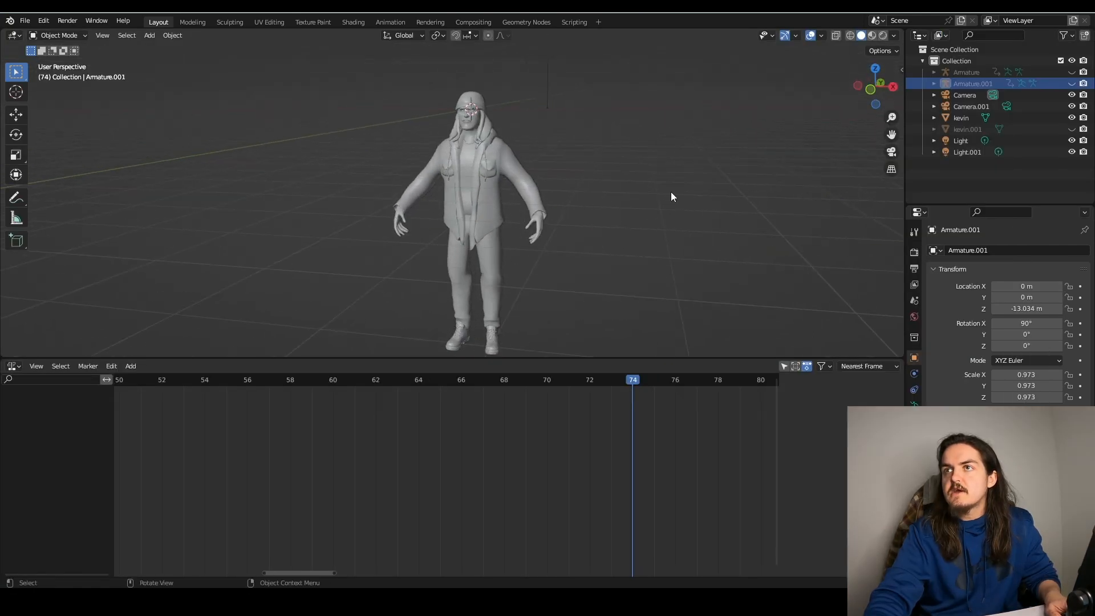
left_click(882, 35)
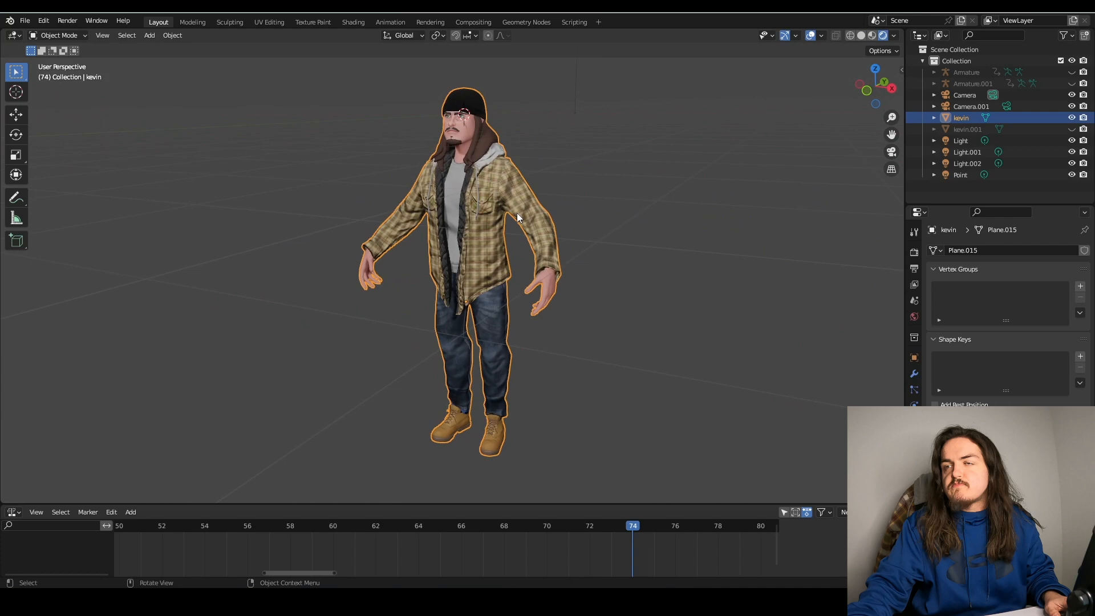
middle_click_drag(517, 217, 479, 263)
key("shift+a")
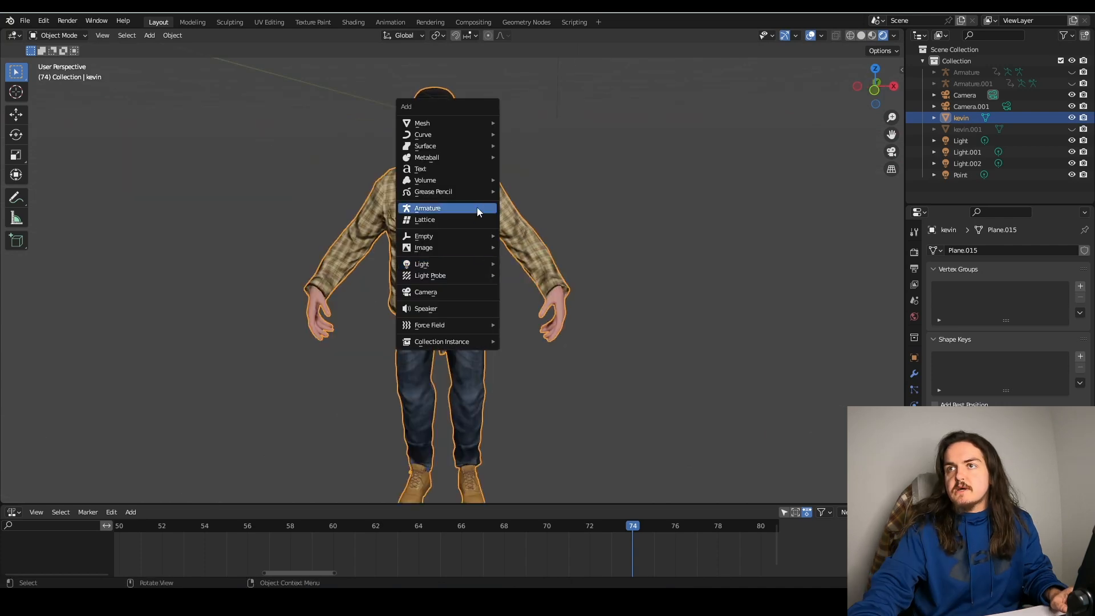
left_click(476, 208)
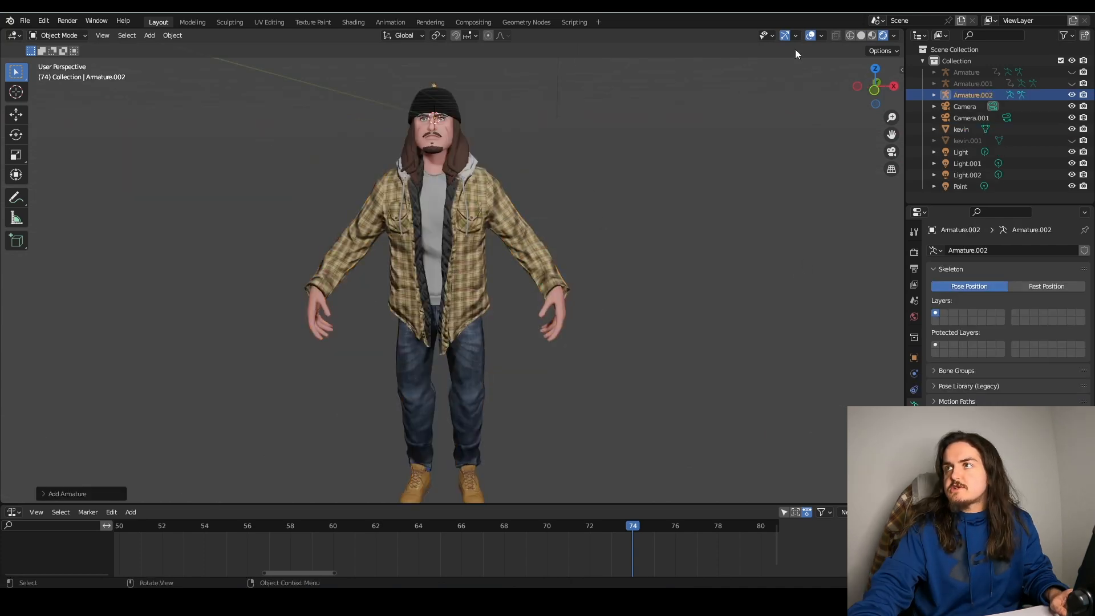
middle_click_drag(456, 143, 405, 183)
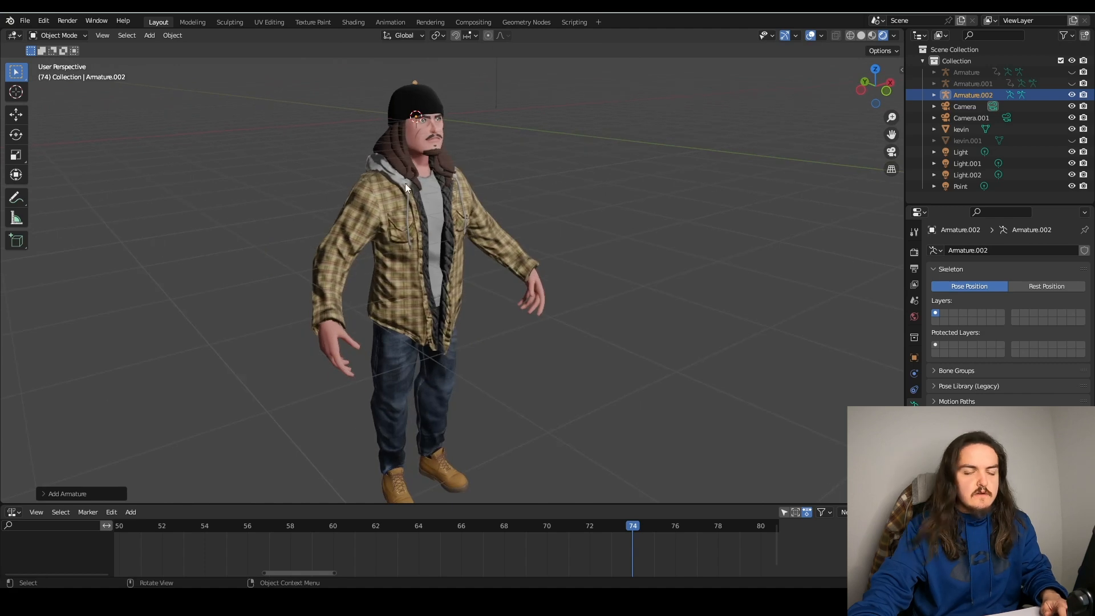
key("g")
key("Escape")
key("x")
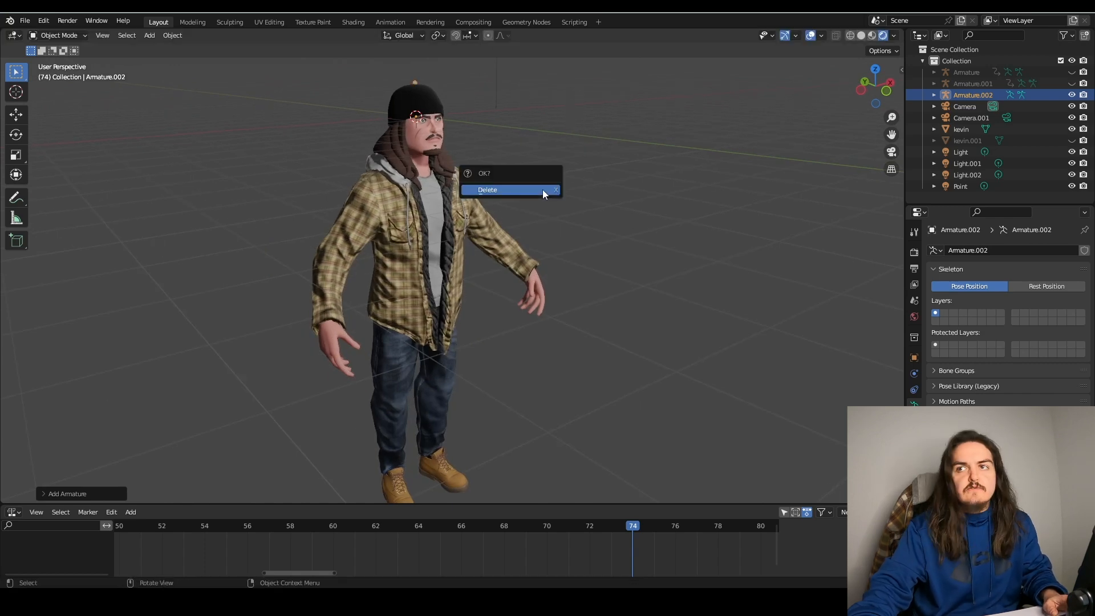
left_click(542, 189)
- Find the Rigify add-on in the preferences and enable it
key("KP_1")
left_click(43, 21)
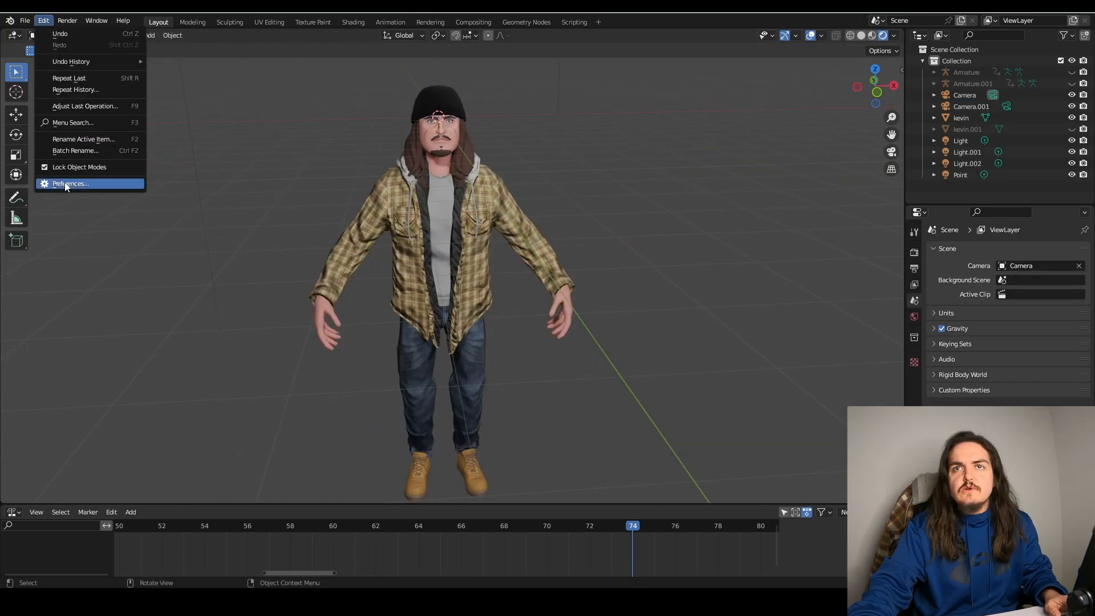
left_click(64, 183)
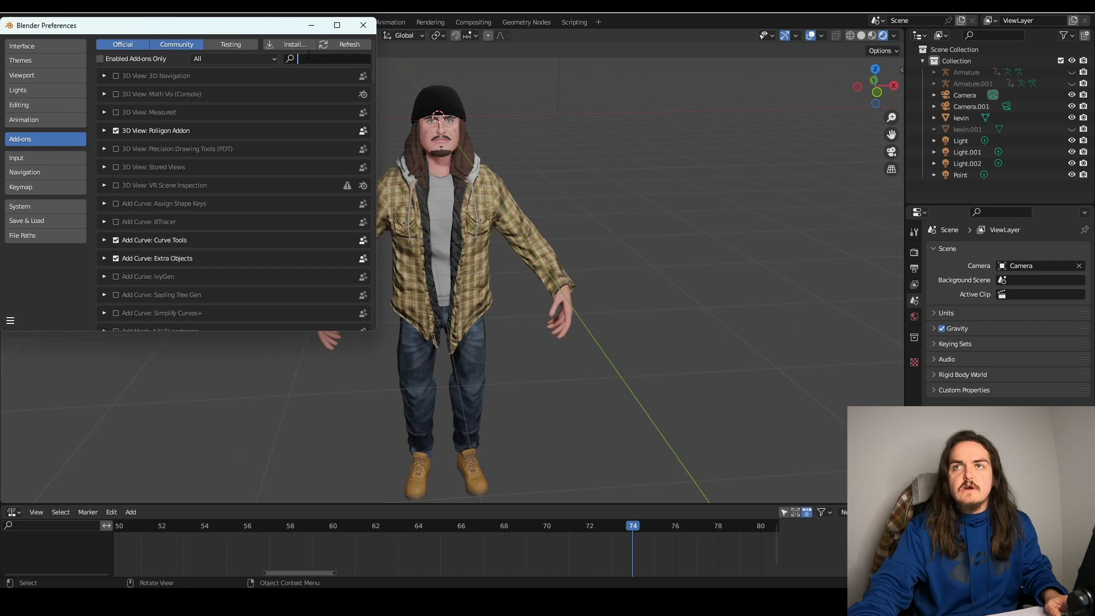
type("rigify")
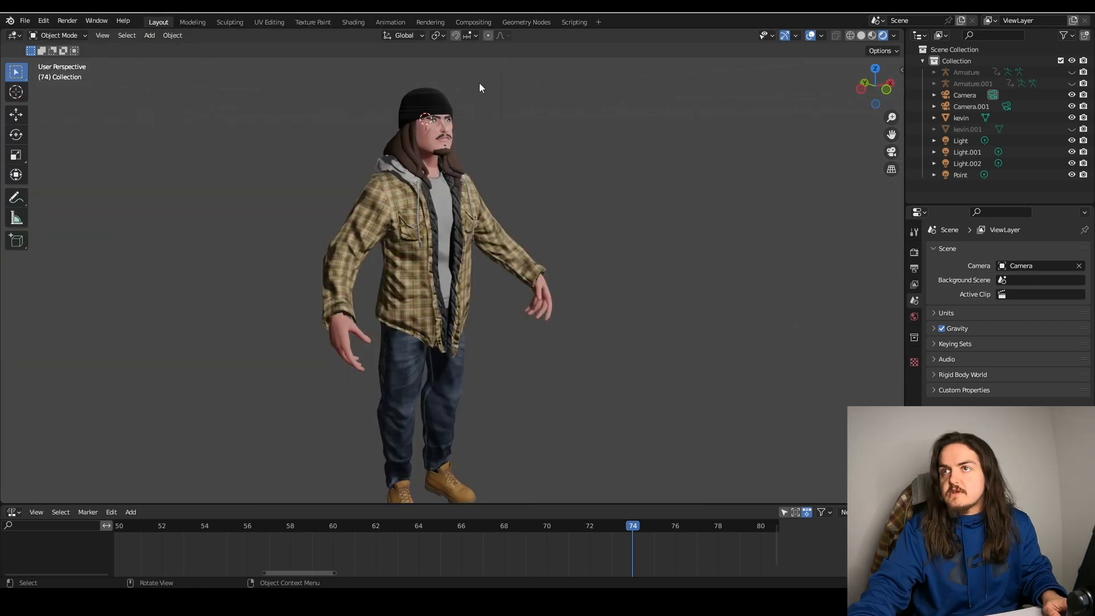
- Add a Human (Meta-Rig) armature to the scene
key("shift+a")
mouse_move(461, 227)
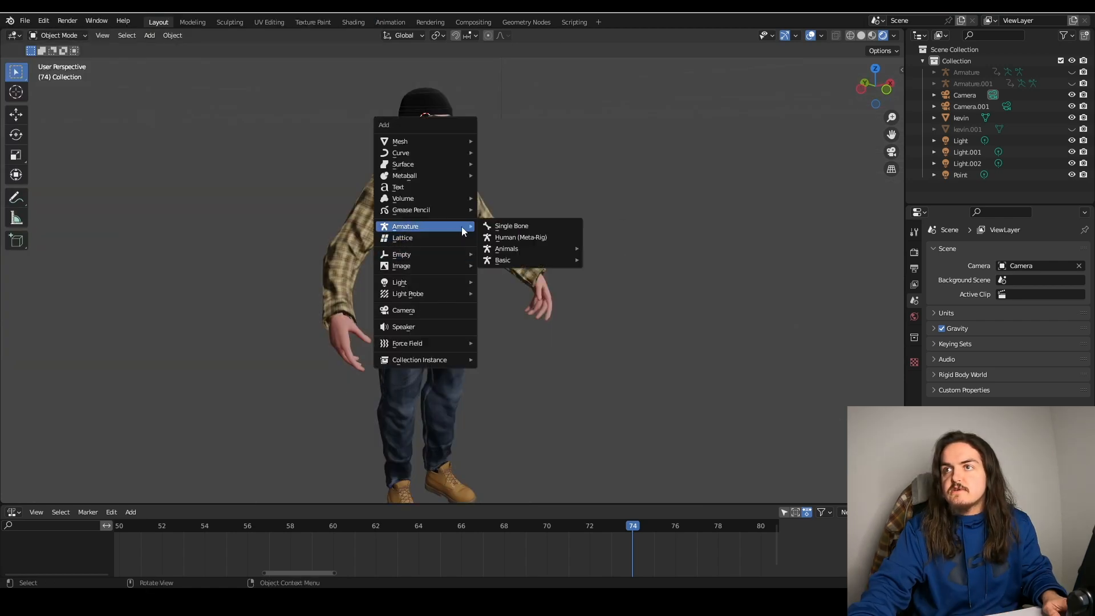
left_click(515, 242)
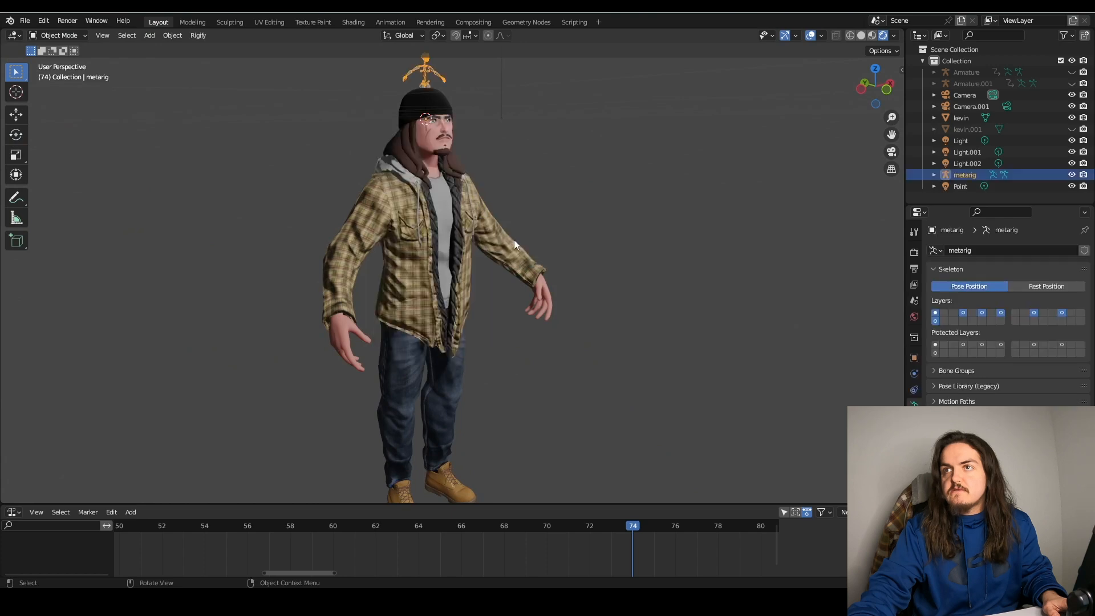
- Scale the meta-rig up to the character's height and move it along the Y axis into the body
middle_click_drag(536, 254, 494, 261)
scroll(524, 260, "down", 2)
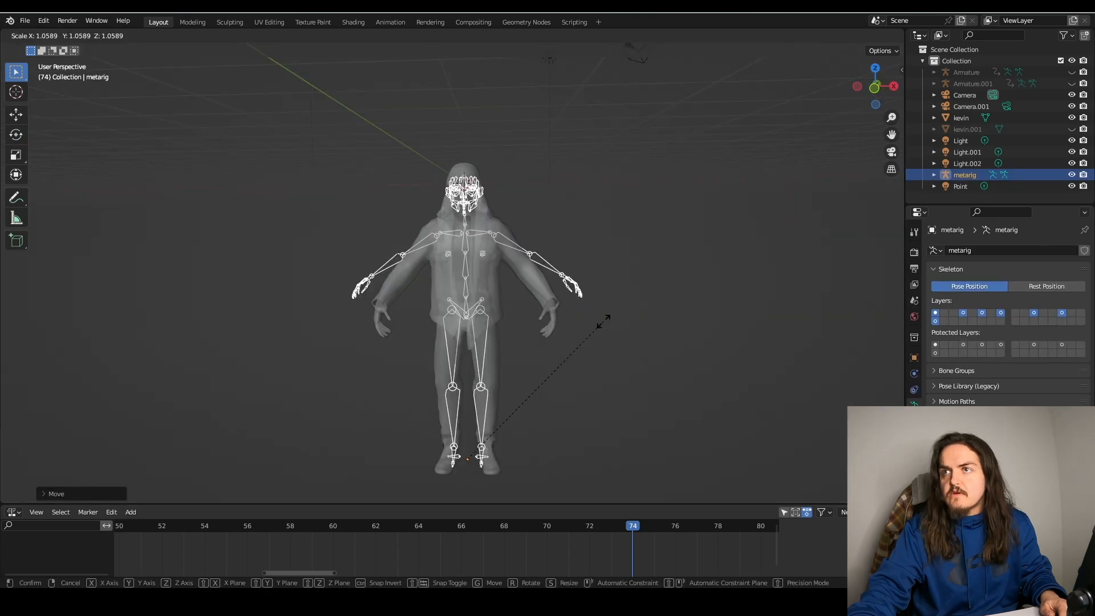
left_click(603, 321)
middle_click_drag(604, 320, 678, 325)
key("g")
key("y")
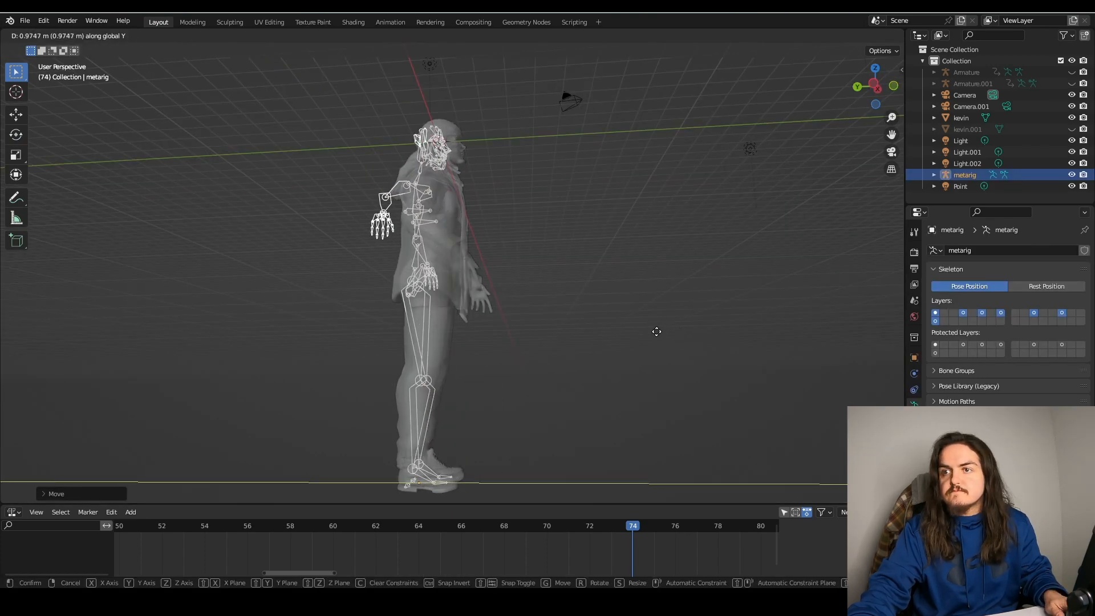
- Delete the selected face bones from the meta-rig, keeping the head and neck bones
key("x")
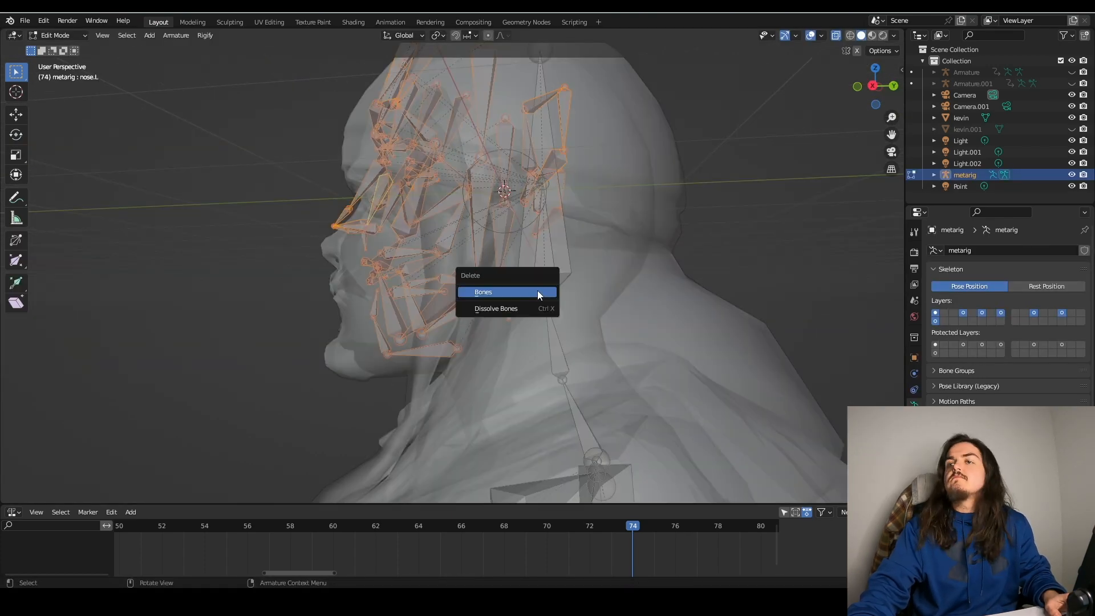
left_click(537, 292)
middle_click_drag(537, 292, 515, 251)
key("Tab")
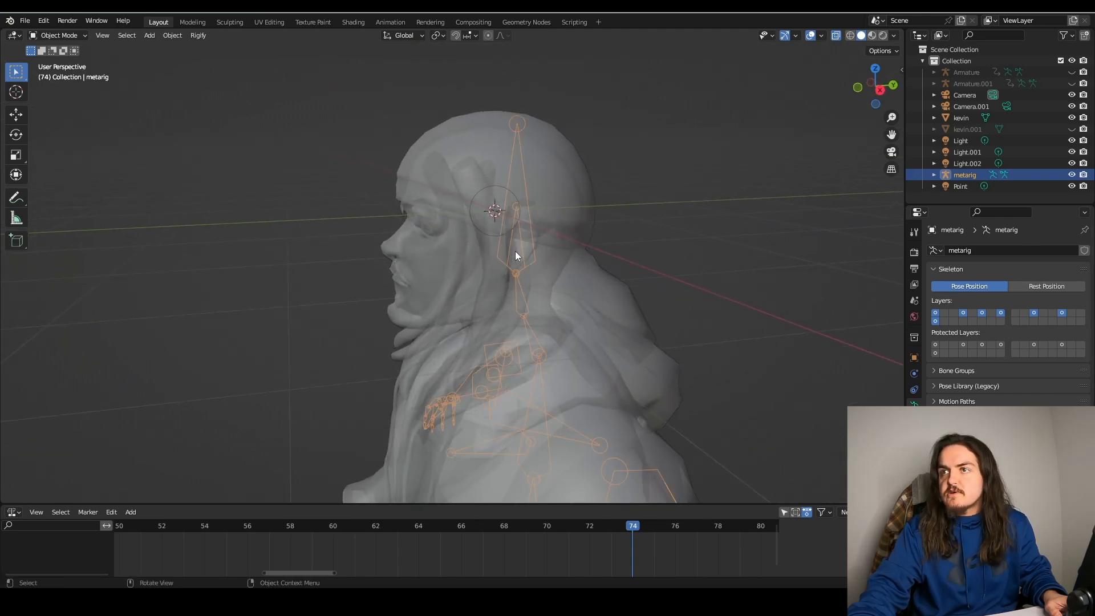
key("Tab")
key("Tab")
- Rotate the meta-rig's left upper arm bone chain about 24° downward to follow the jacket sleeve
left_click(515, 251)
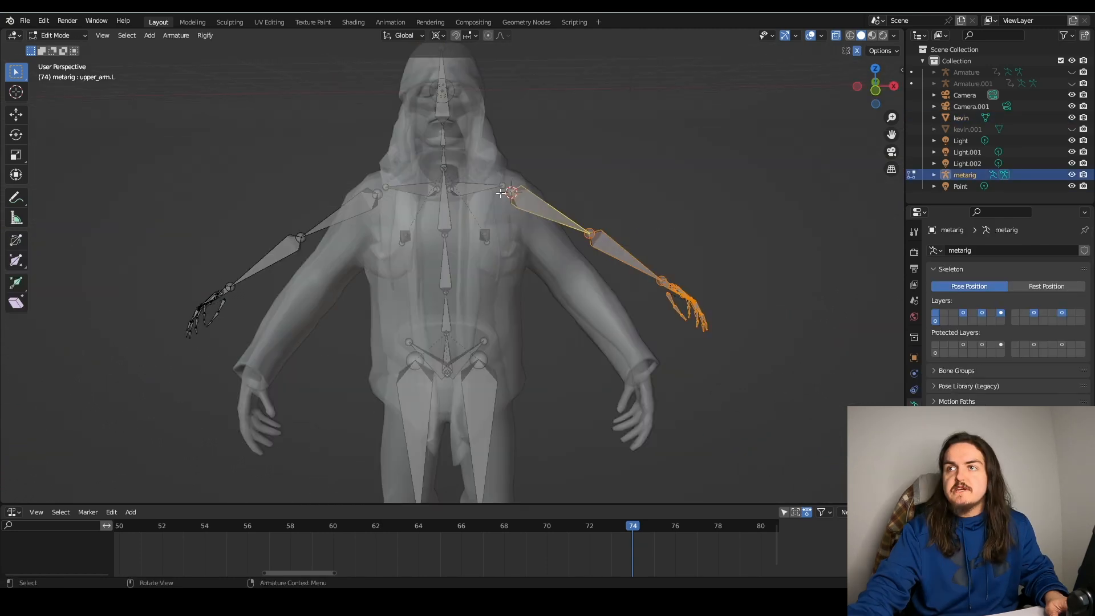
key("r")
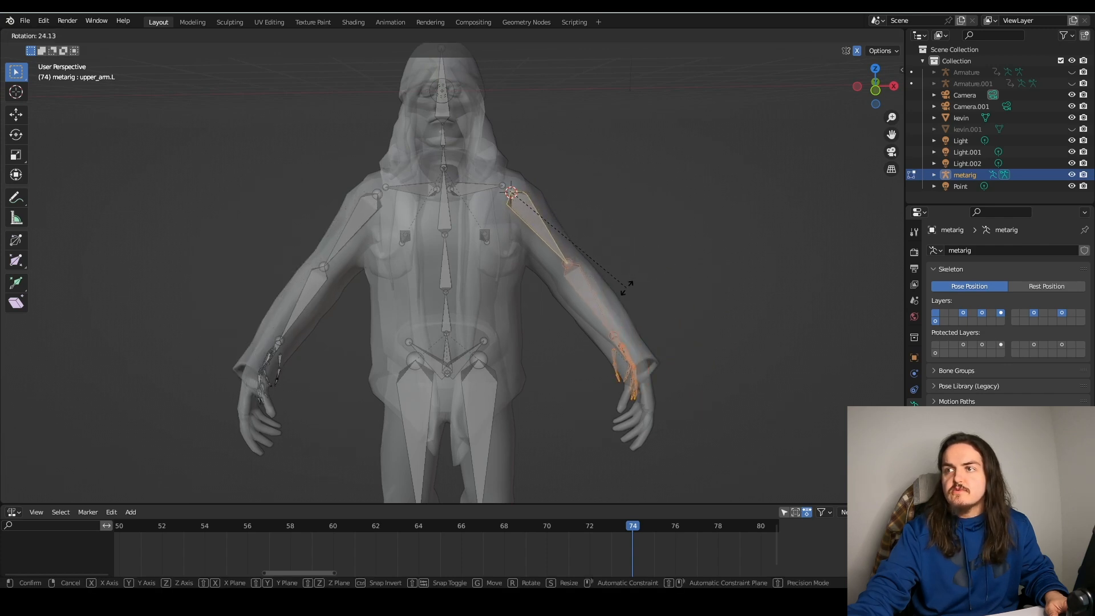
left_click(624, 283)
middle_click_drag(624, 282, 541, 192)
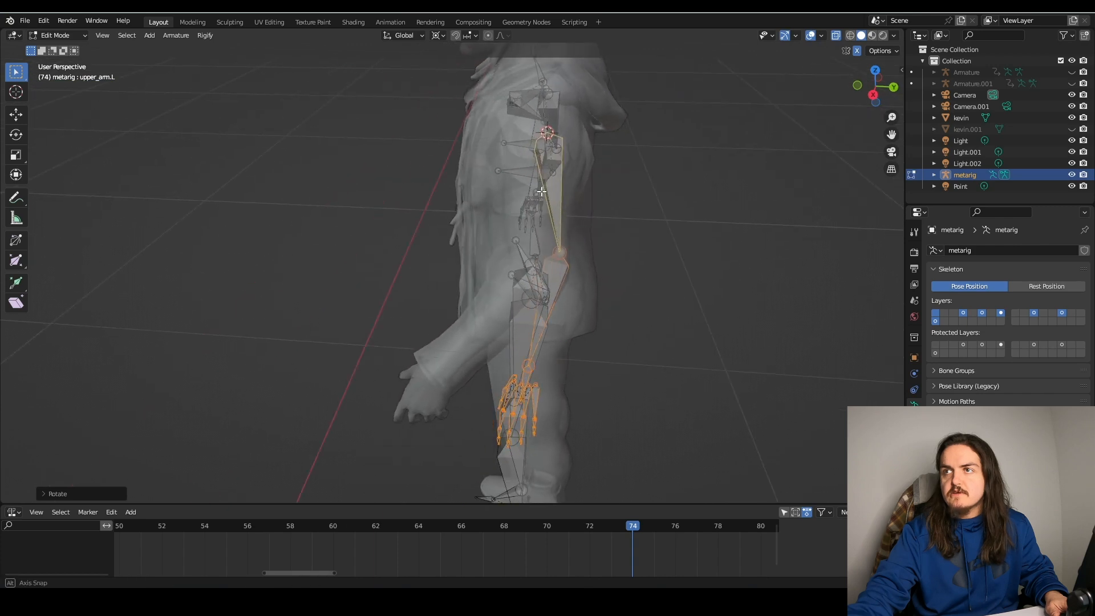
middle_click_drag(541, 191, 529, 183)
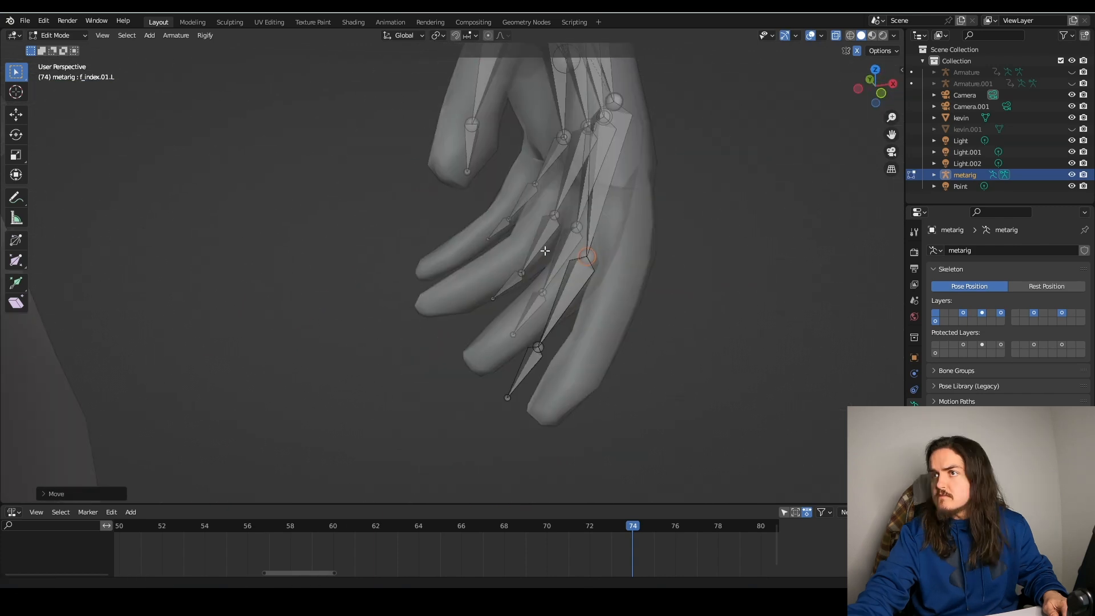
- Move the outer left index finger bones into the character's index finger and select the first palm bone
middle_click_drag(562, 285, 502, 291)
left_click(468, 359, "shift")
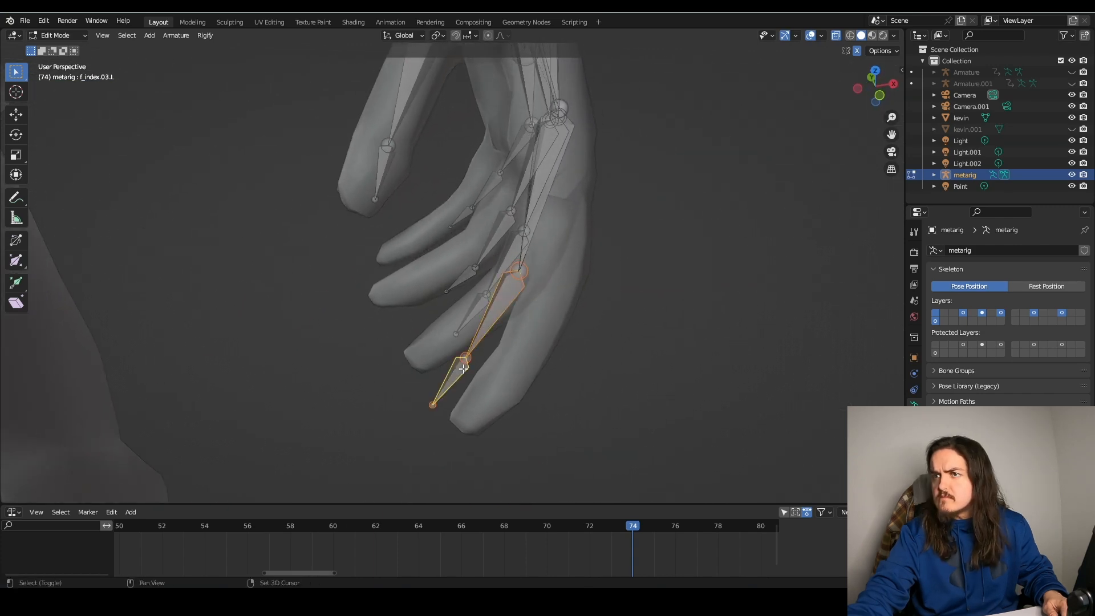
middle_click_drag(463, 369, 437, 352)
key("g")
left_click(463, 374)
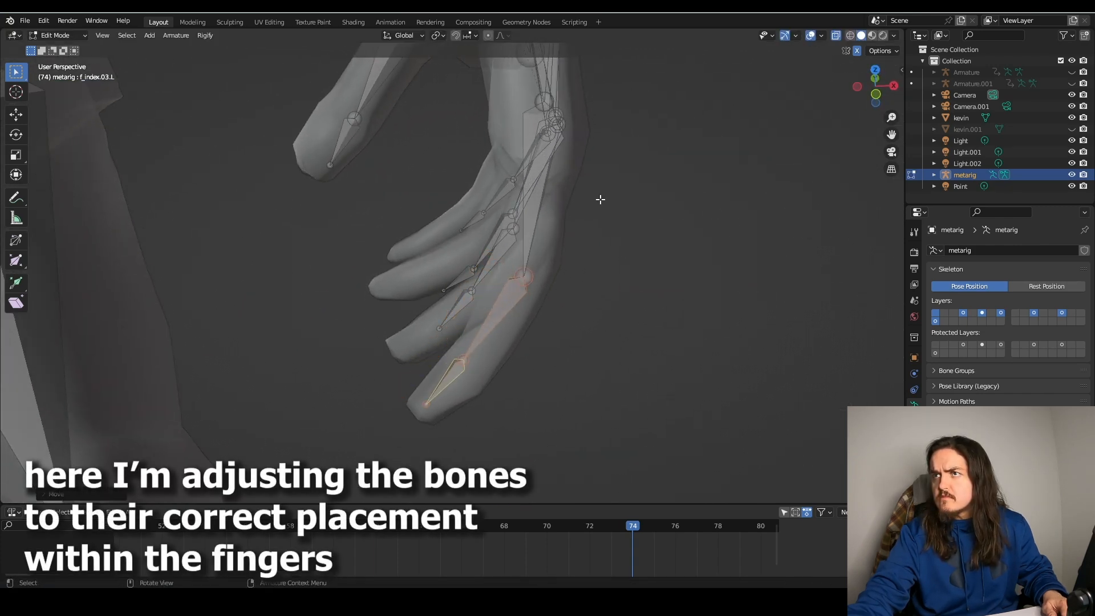
middle_click_drag(601, 199, 462, 171)
left_click(516, 187)
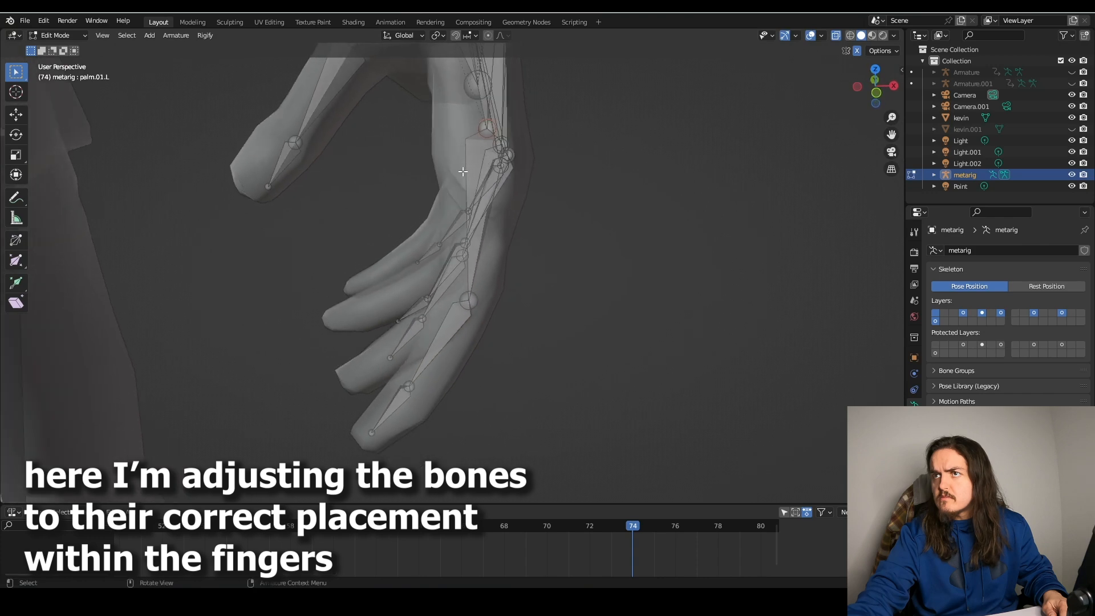
- Parent the pants to the meta-rig with automatic weights in Object Mode
key("Tab")
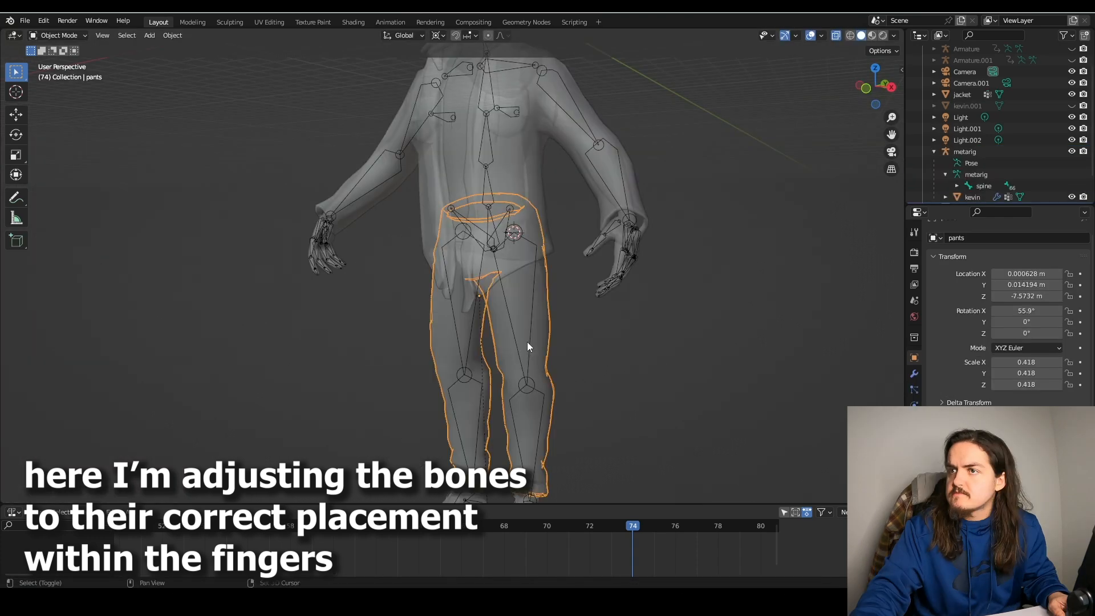
key("ctrl+p")
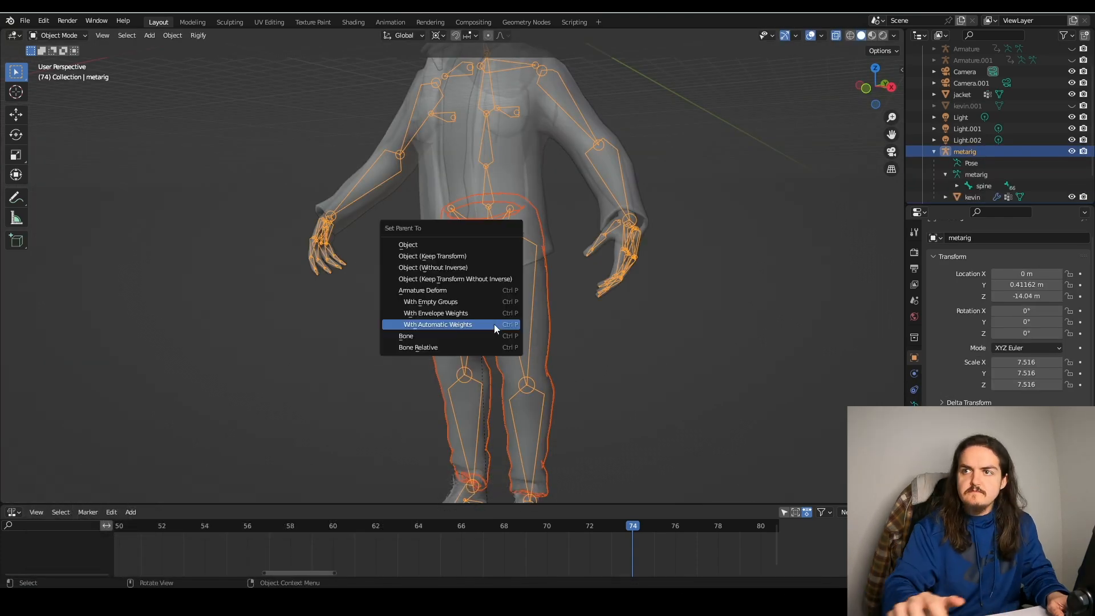
left_click(489, 325)
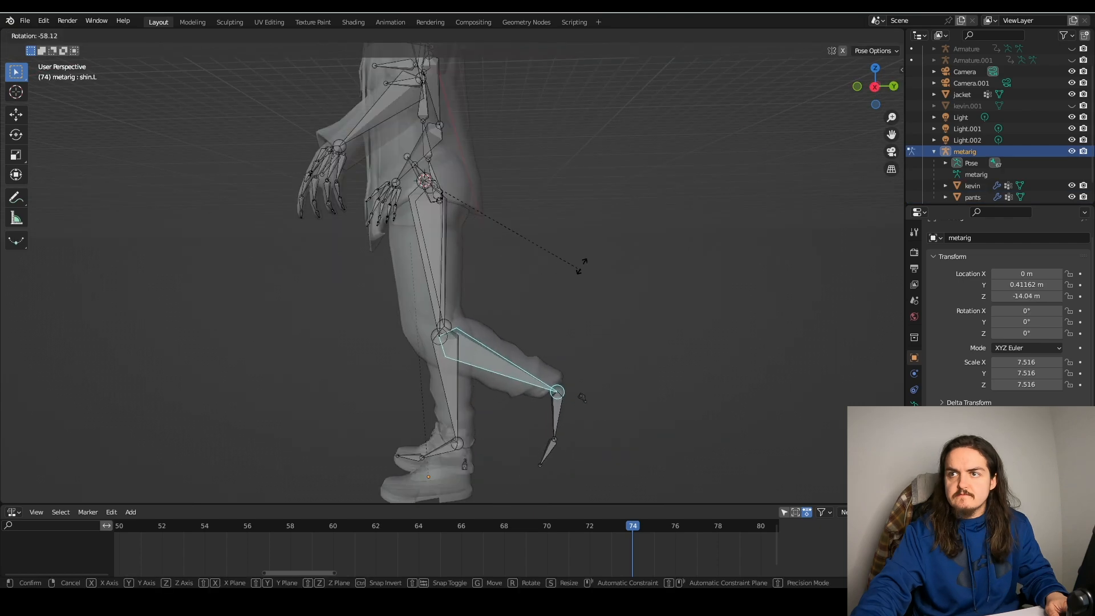
- Test-rotate the left shin bone in Pose Mode to check how the pants leg deforms, cancelling each rotation
left_click(403, 340)
middle_click_drag(404, 337, 700, 302)
key("r")
right_click(546, 308)
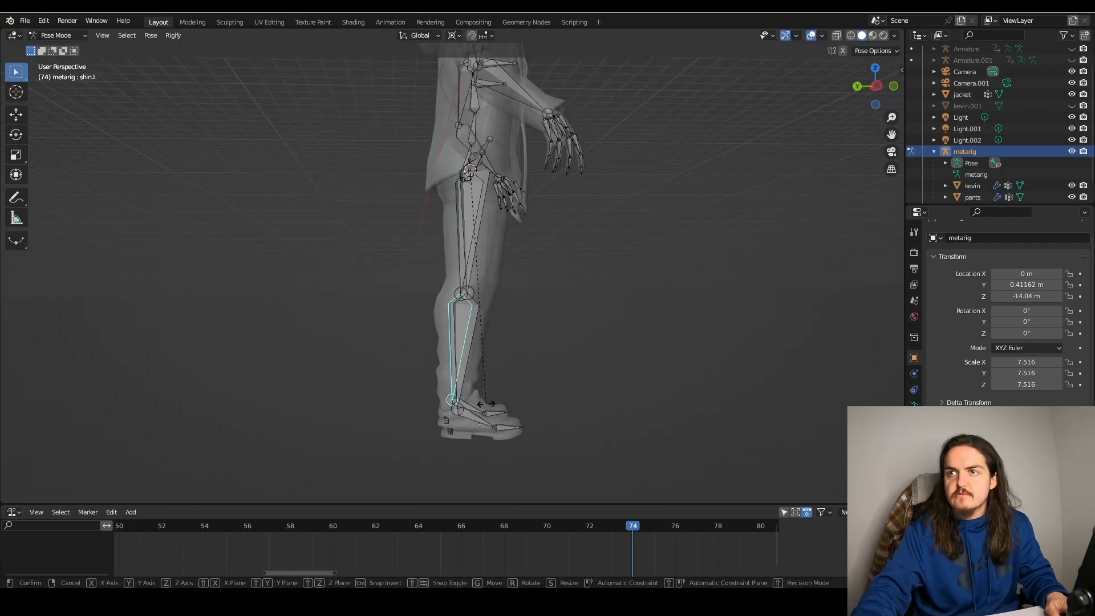
key("r")
right_click(417, 364)
middle_click_drag(417, 365, 547, 242)
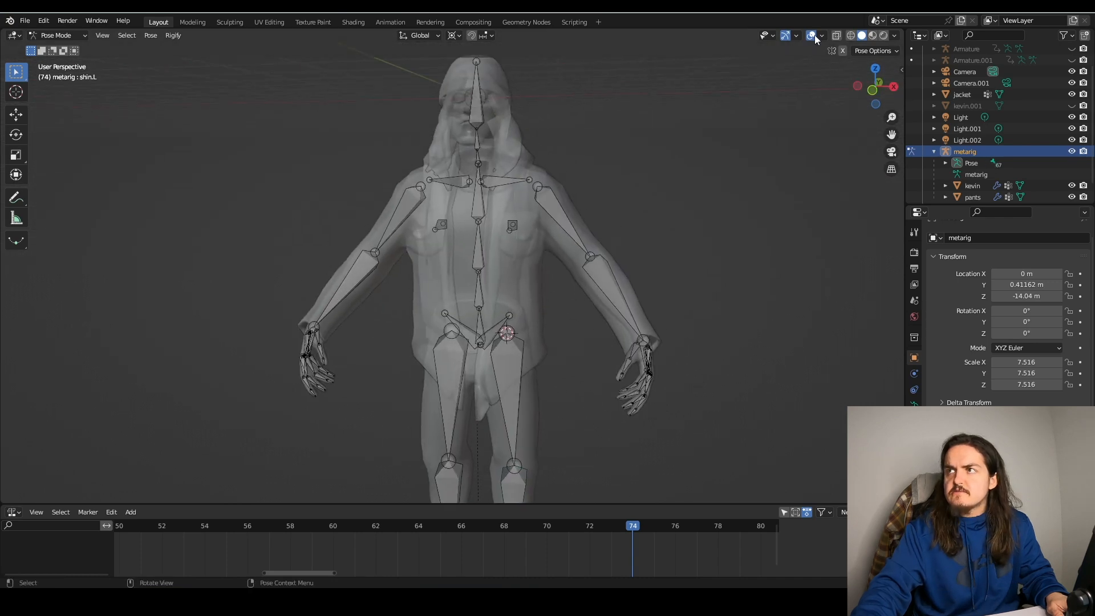
- In Object Mode, parent the jacket to the meta-rig with automatic weights
left_click(57, 35)
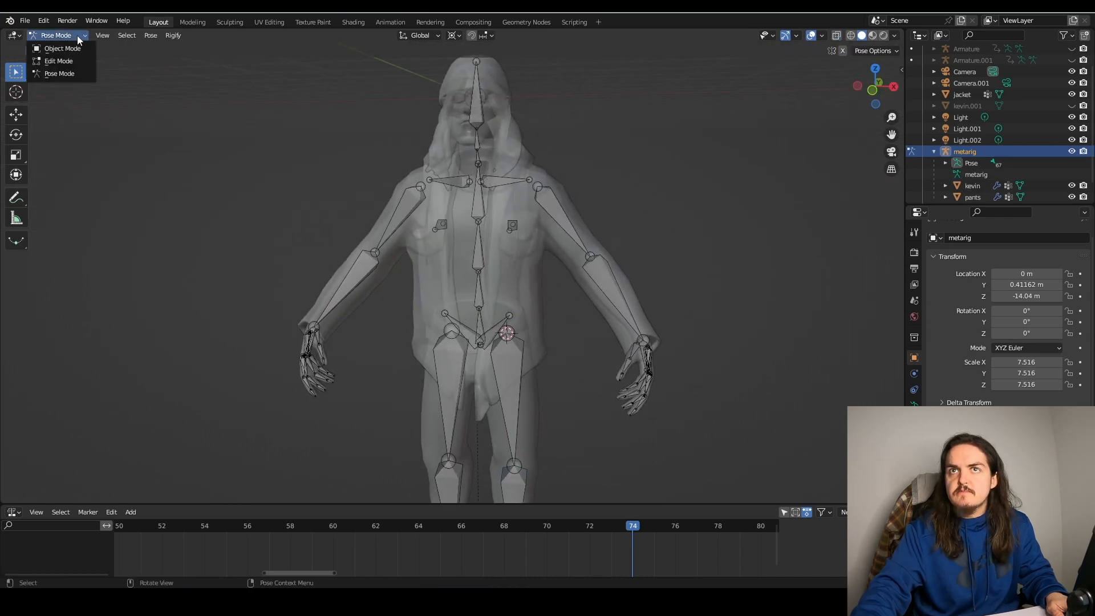
left_click(51, 46)
left_click(437, 275)
middle_click_drag(480, 282, 489, 371)
left_click(488, 371, "shift")
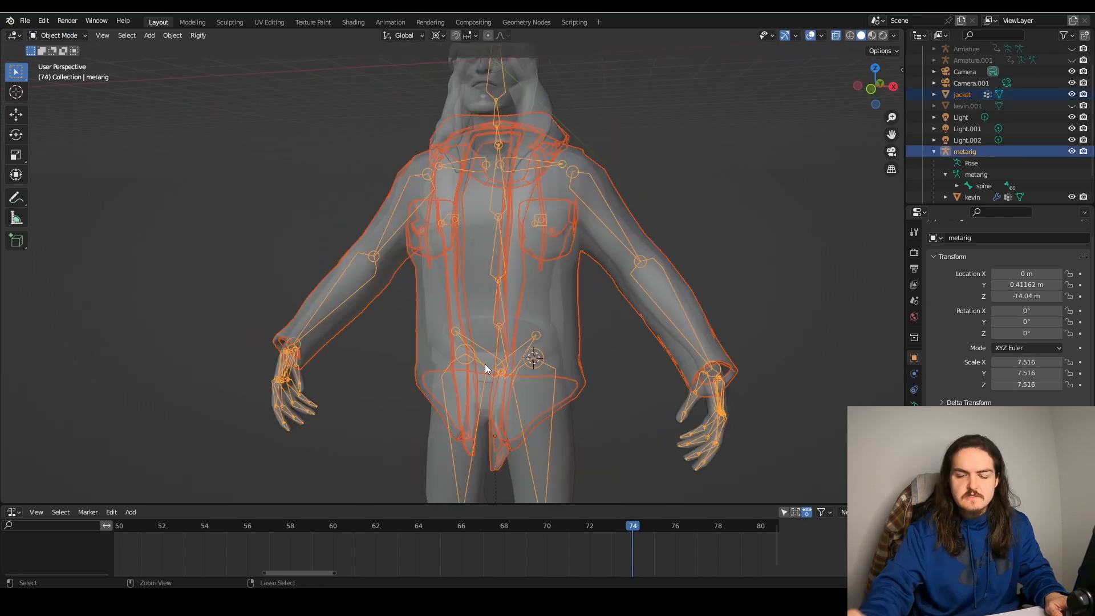
key("ctrl+p")
left_click(485, 365)
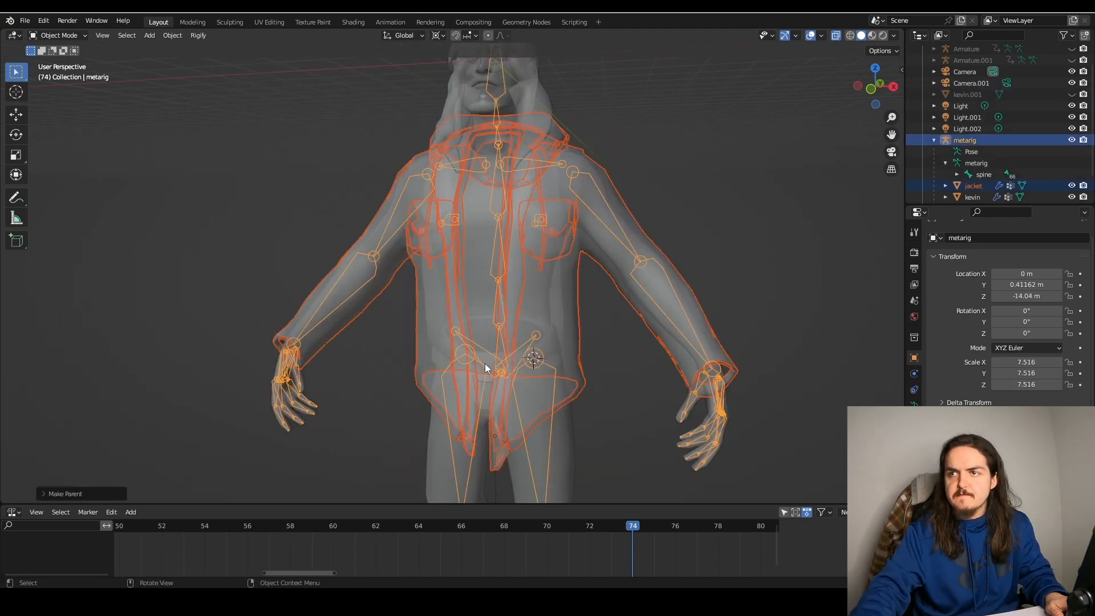
- Test-rotate the left and right upper arm bones in Pose Mode to check how the jacket sleeves deform
middle_click_drag(485, 364, 491, 238)
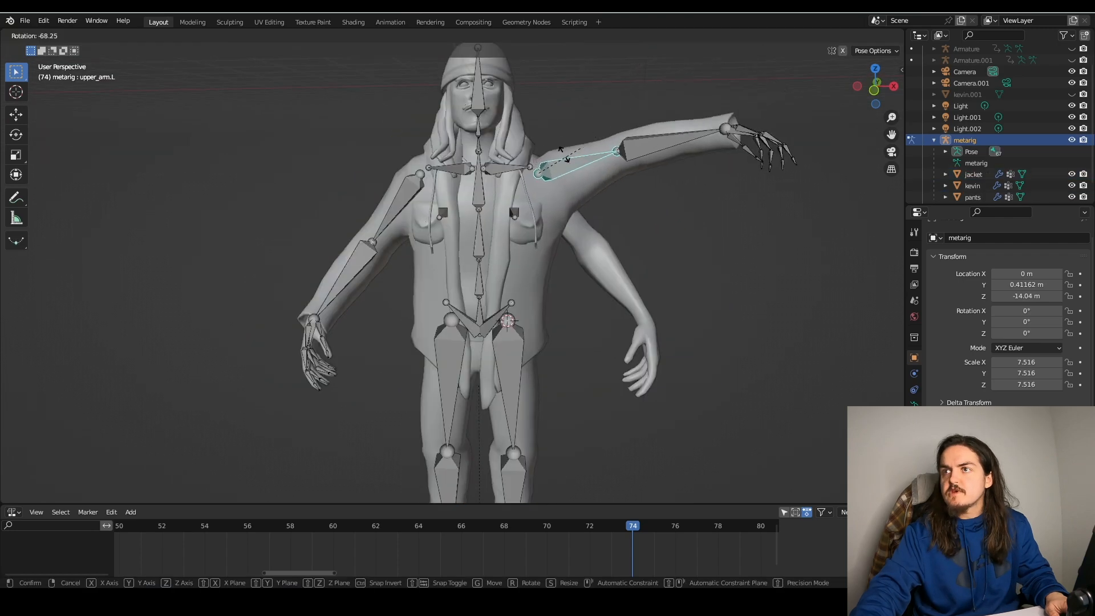
right_click(628, 267)
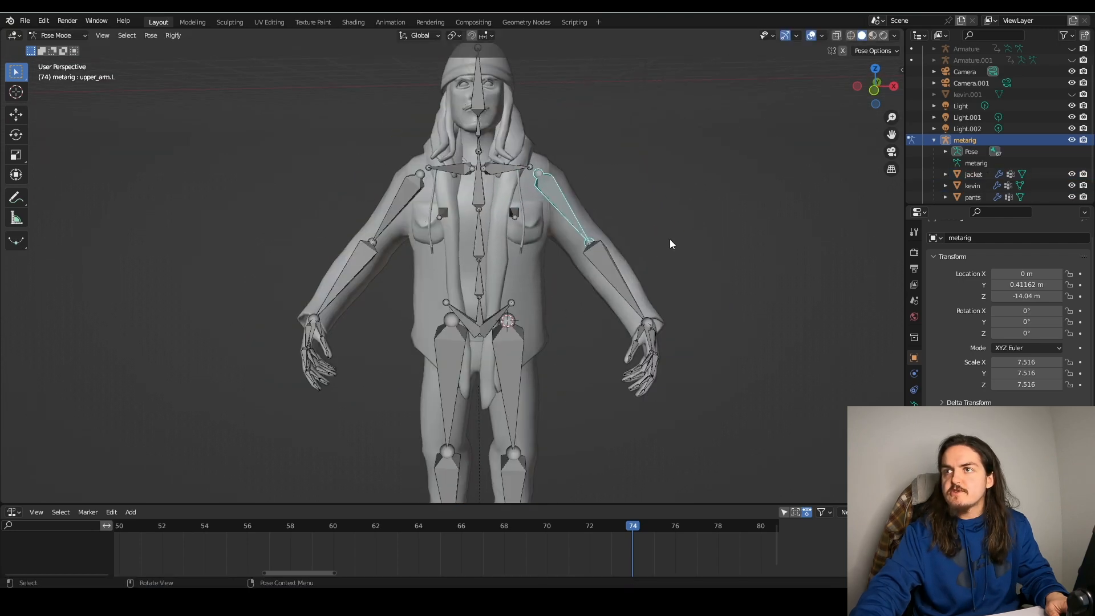
key("r")
right_click(762, 91)
left_click(386, 224)
key("r")
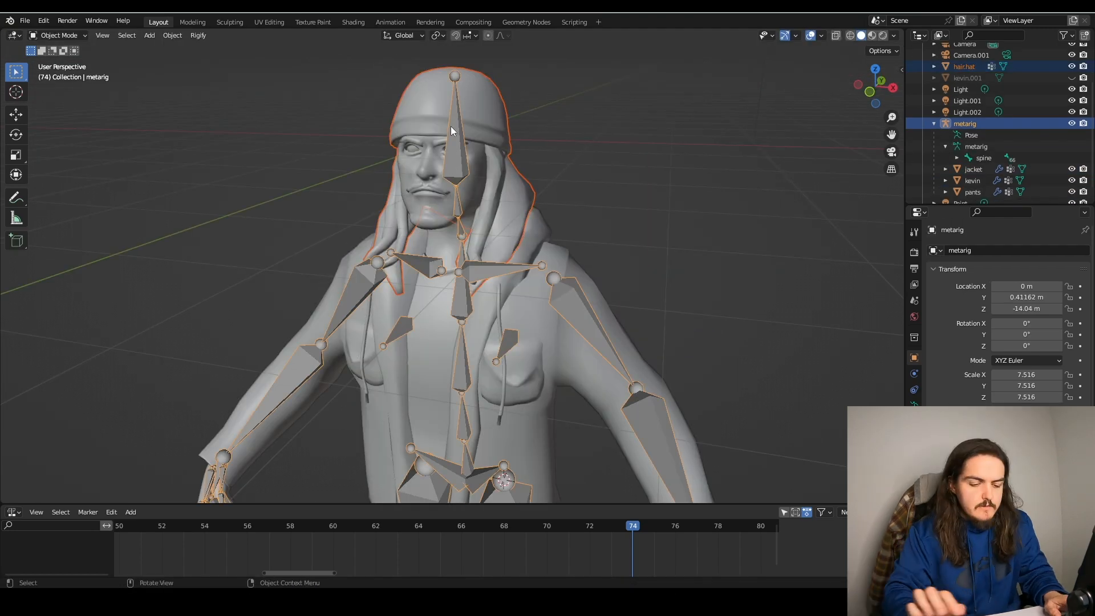
- Parent the hair and hat mesh to the meta-rig with automatic weights
key("ctrl+p")
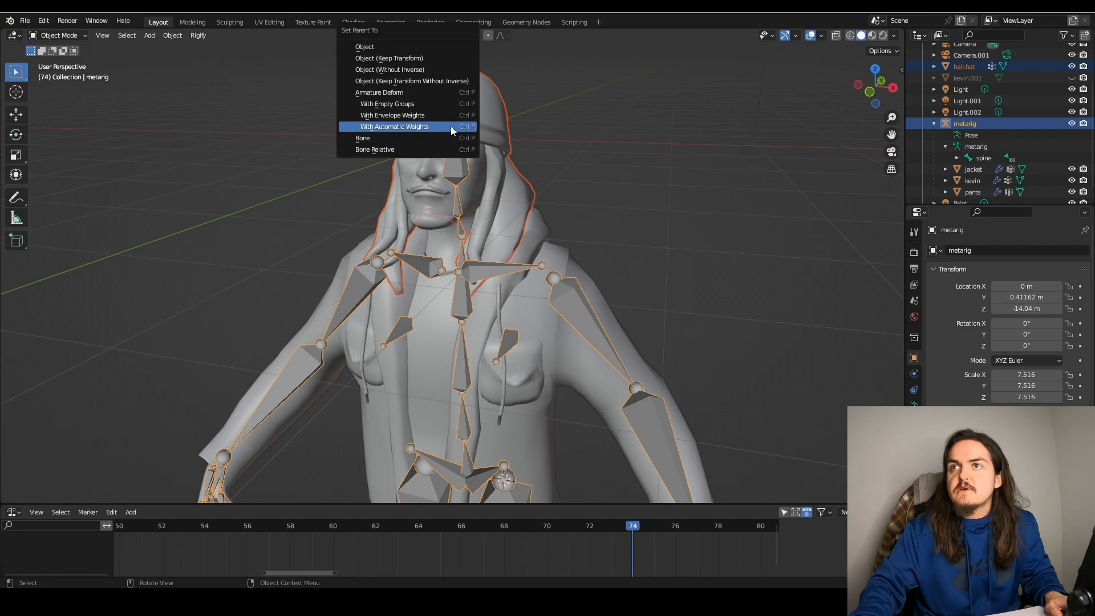
left_click(450, 127)
middle_click_drag(442, 147, 445, 230)
- Parent the character's body mesh to the meta-rig again with automatic weights
left_click(491, 156)
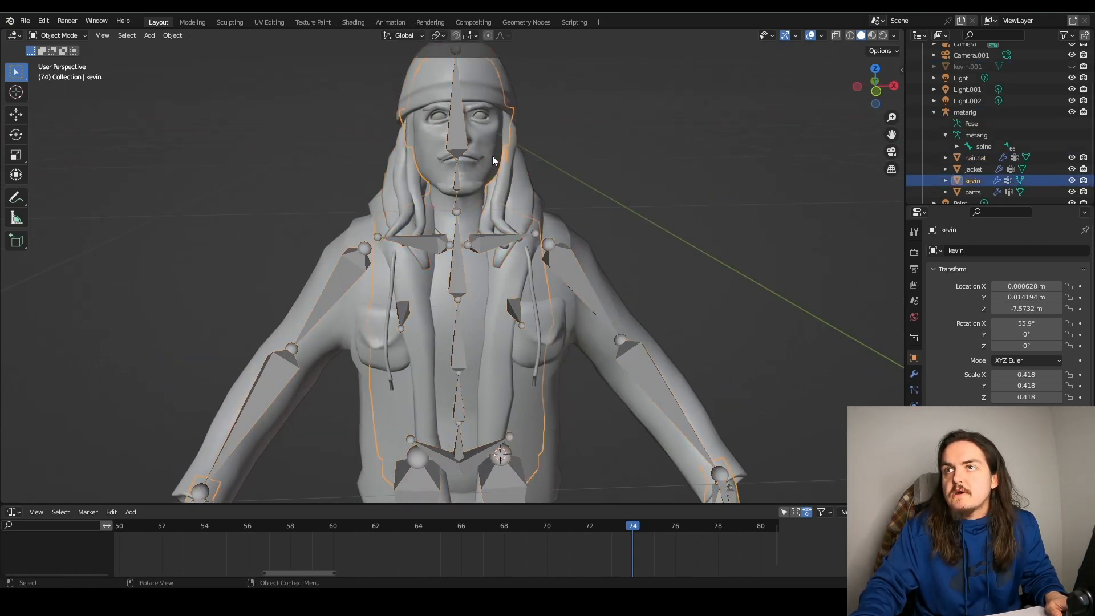
middle_click_drag(491, 156, 483, 231)
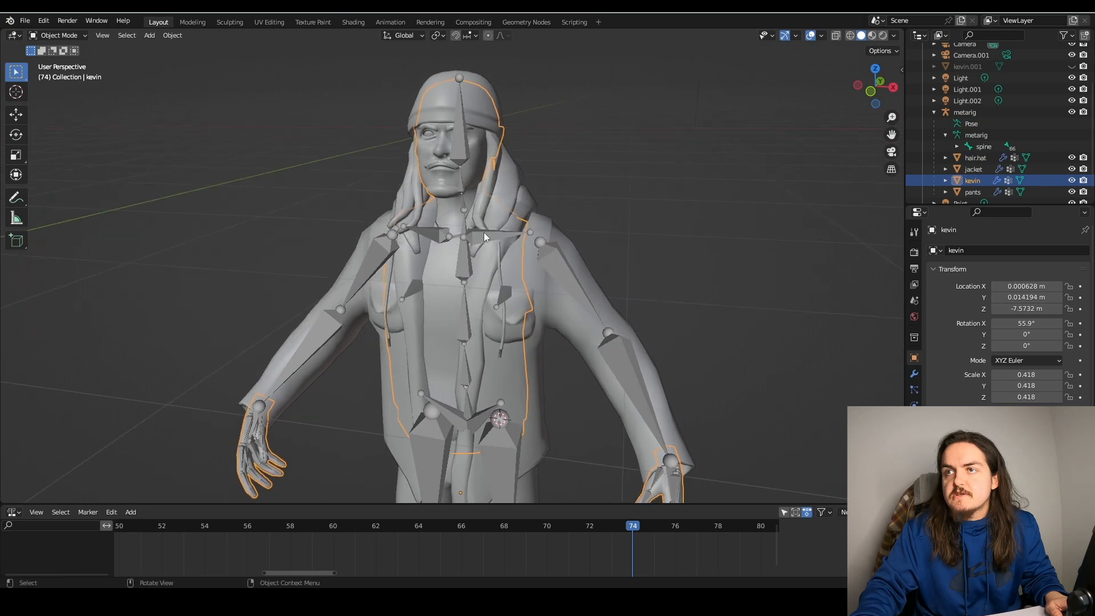
left_click(482, 233, "shift")
key("ctrl+p")
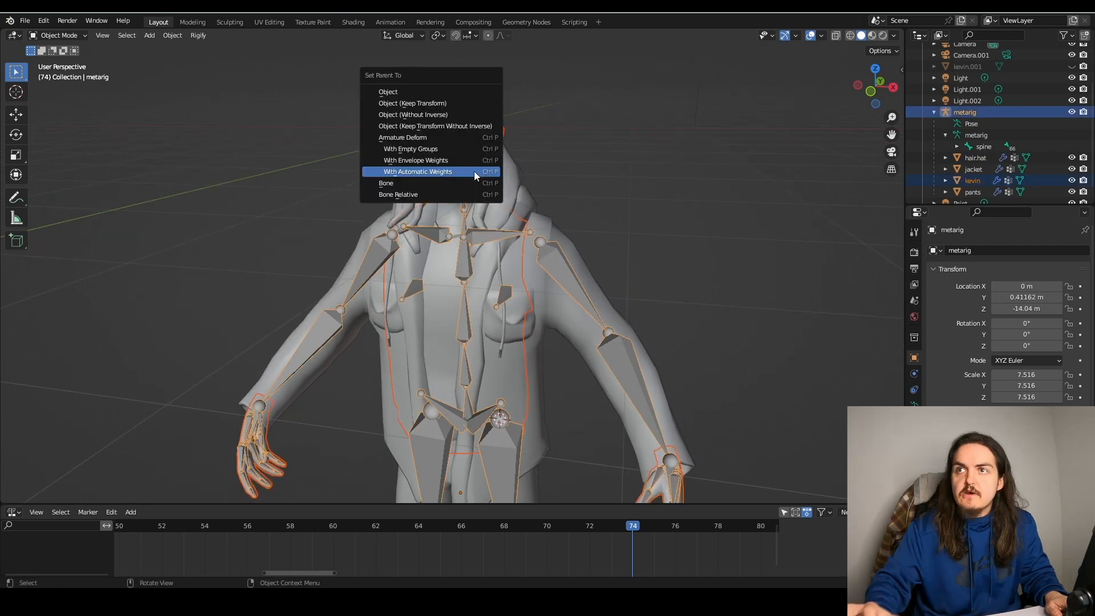
left_click(478, 171)
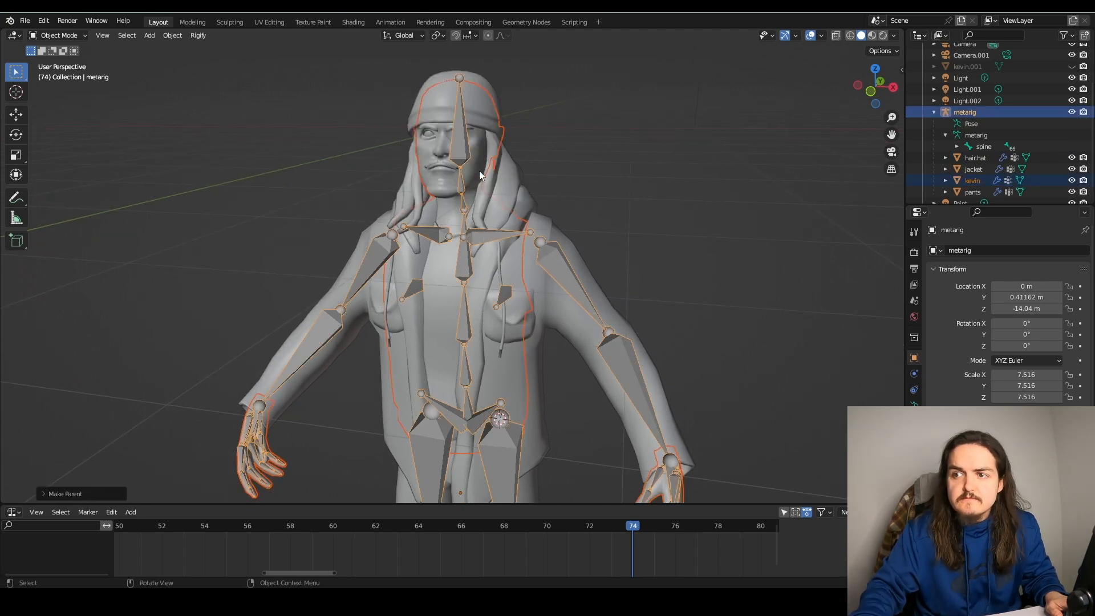
- Test-rotate the upper spine, head and neck bones in Pose Mode to check the body and hair deformation, cancelling each rotation
middle_click_drag(493, 270, 546, 222, "shift")
key("ctrl+Tab")
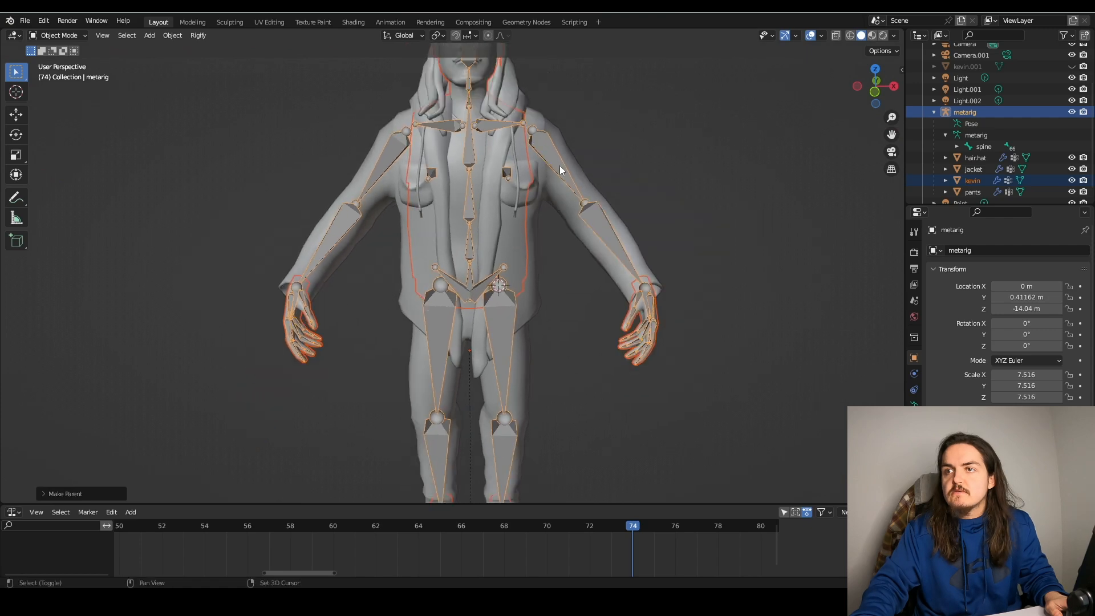
key("r")
right_click(560, 191)
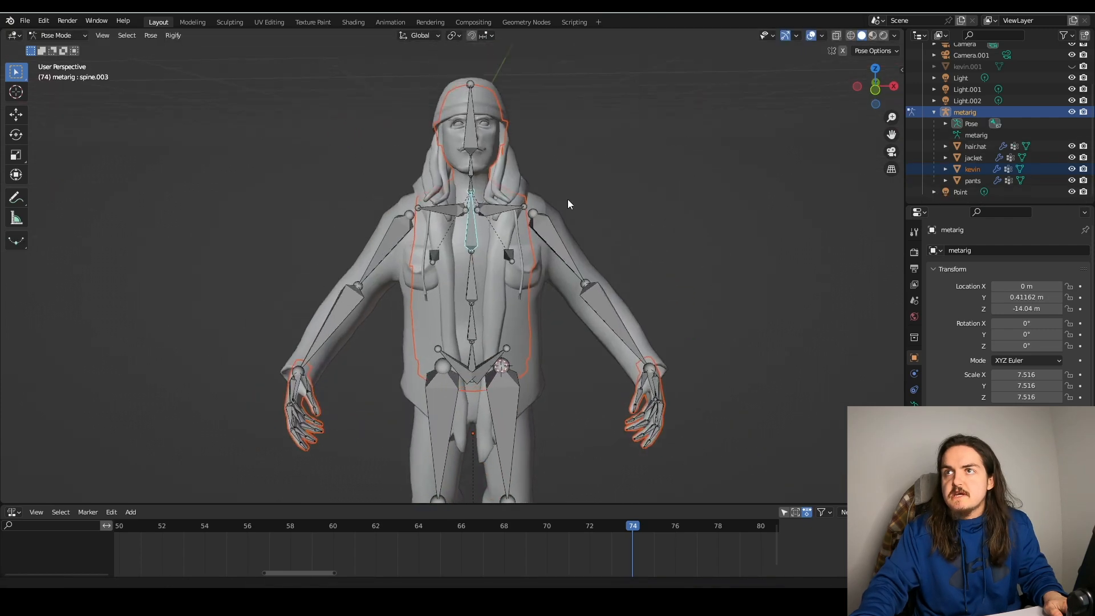
middle_click_drag(567, 200, 549, 255)
scroll(536, 252, "up", 3)
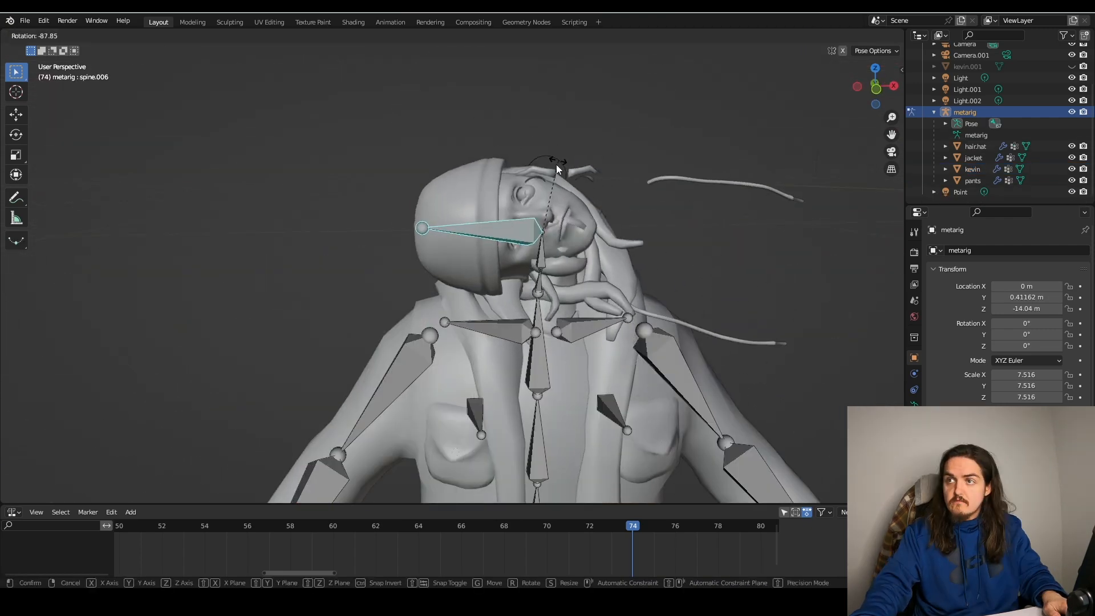
right_click(545, 251)
left_click(545, 251)
key("r")
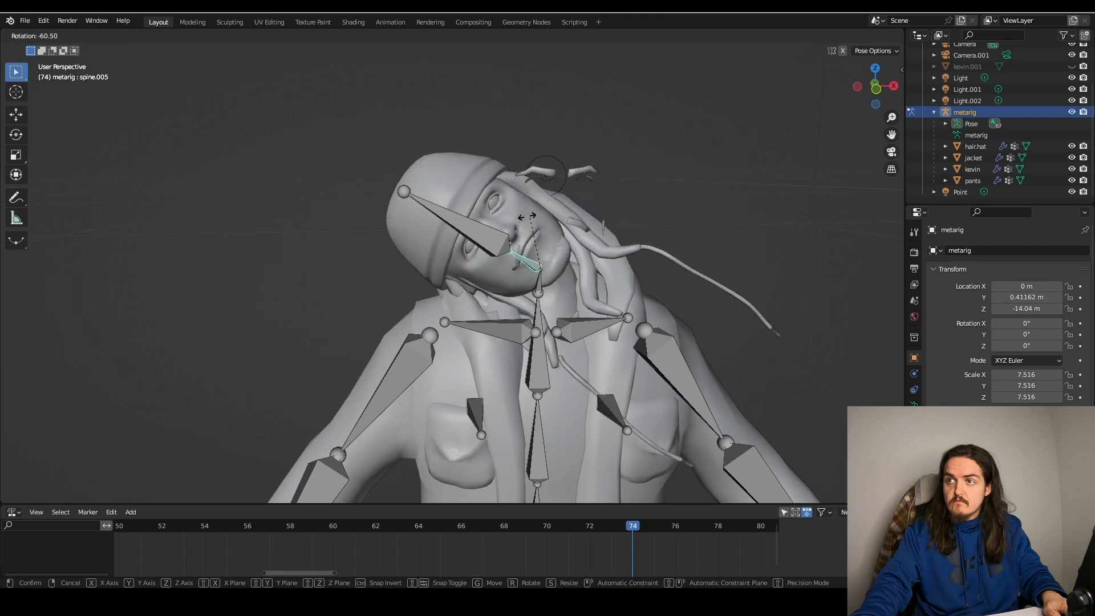
right_click(593, 279)
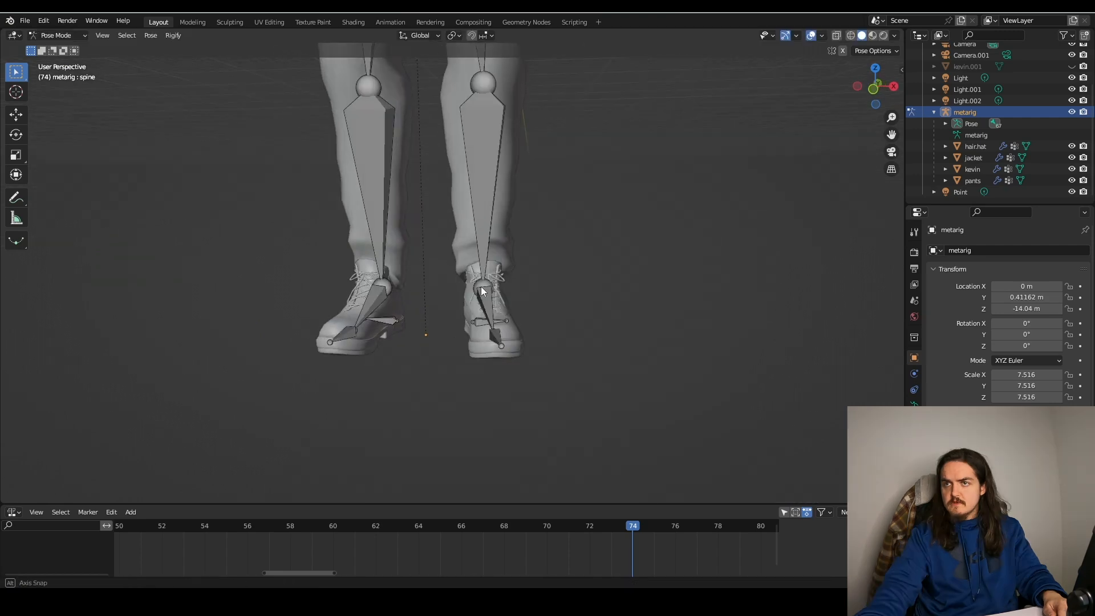
- Examine the shoes, face and neck around the meta-rig bones for weighting problems
scroll(492, 325, "up", 3)
middle_click_drag(481, 292, 528, 308)
key("g")
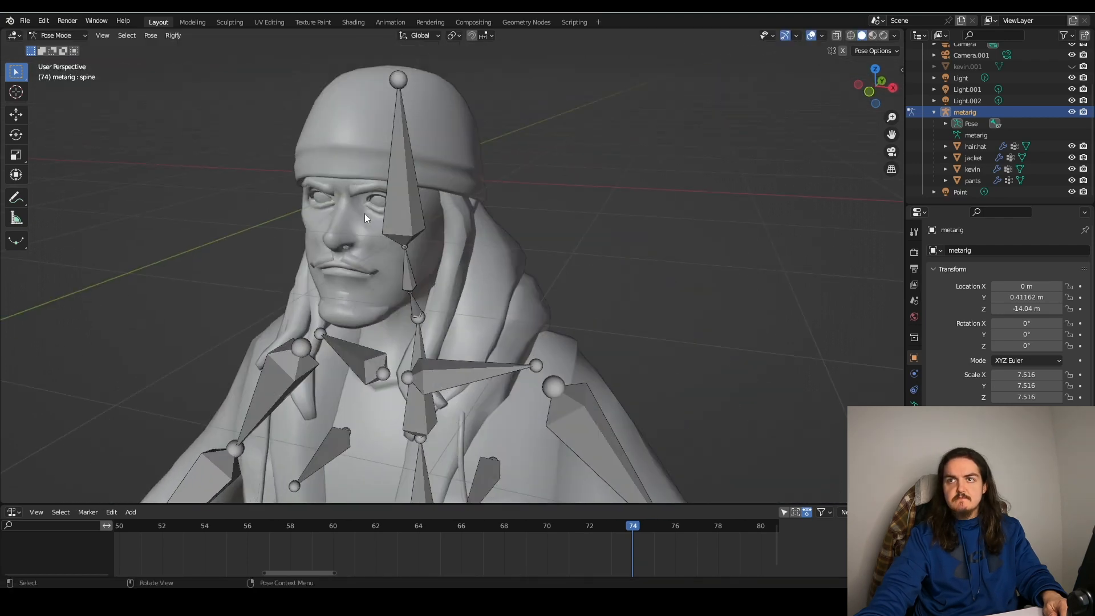
middle_click_drag(364, 213, 397, 211)
scroll(462, 202, "down", 4)
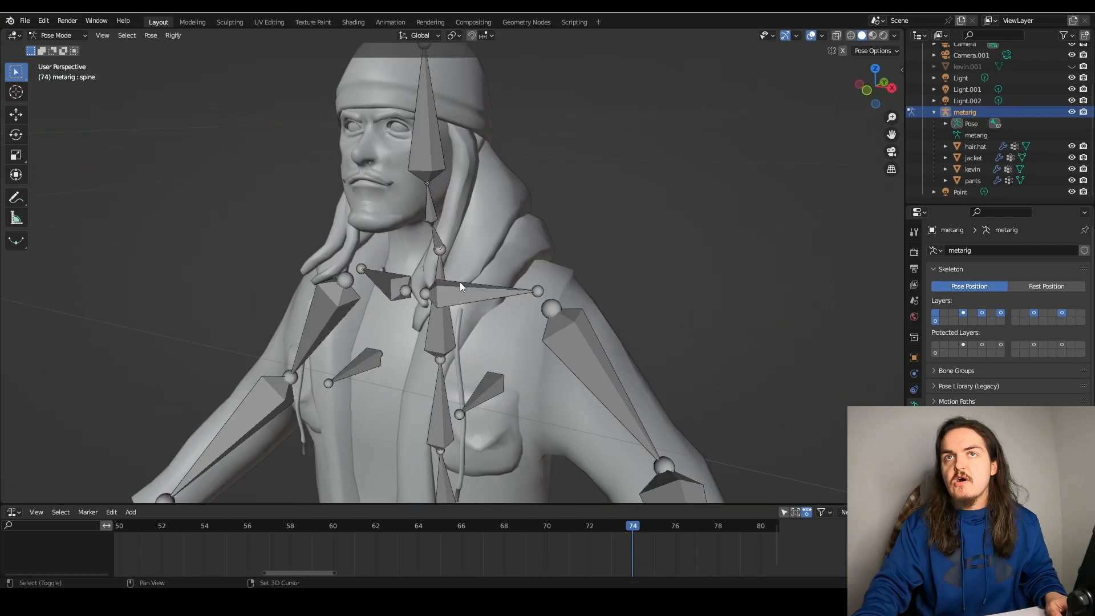
mouse_move(459, 282)
middle_mouse_down("shift")
mouse_move(474, 317)
mouse_move(470, 296)
middle_mouse_up("shift")
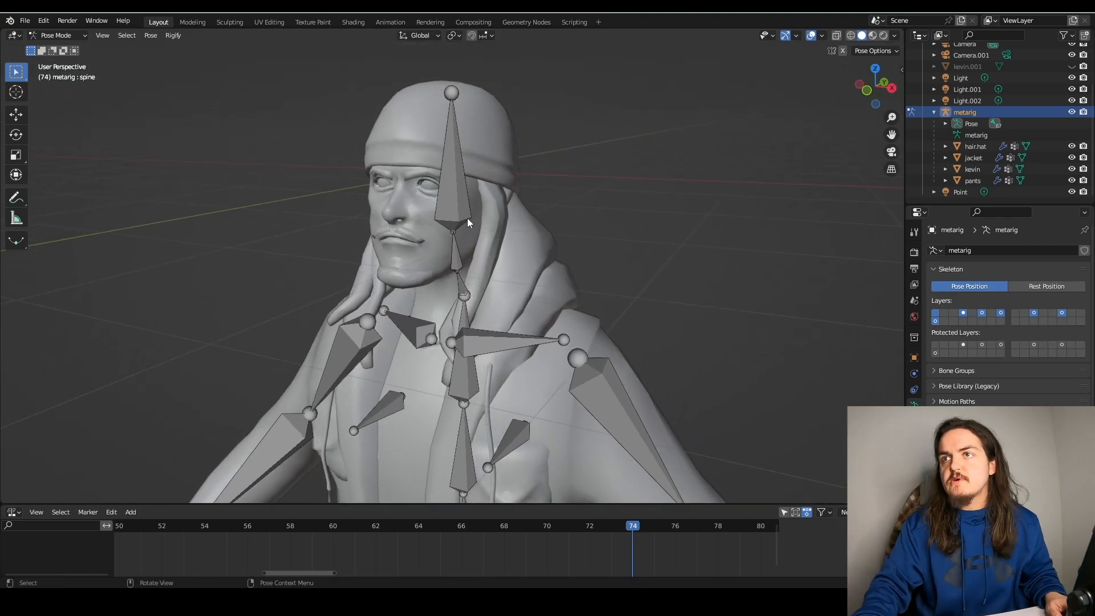
left_click(458, 202)
middle_click_drag(458, 202, 457, 237)
scroll(449, 220, "up", 3)
scroll(458, 239, "down", 1)
left_click(511, 344)
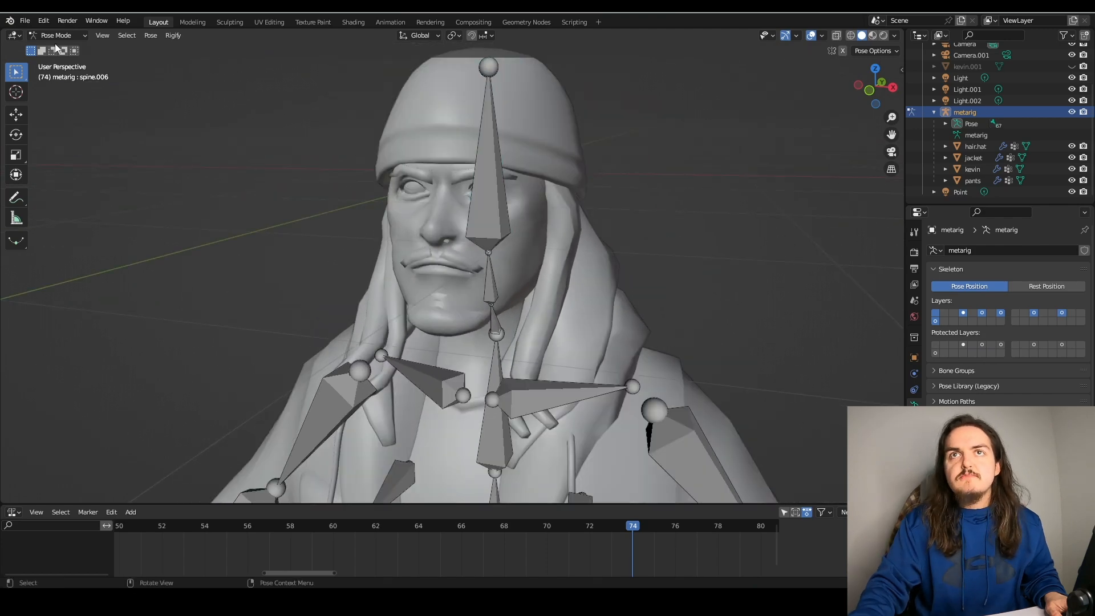
- In Edit Mode, assign the body mesh's eyebrow, eyelash, moustache and chin beard vertices to the spine.006 vertex group with weight 1.000
left_click(55, 37)
left_click(55, 43)
left_click(422, 213)
middle_click_drag(480, 240, 460, 252, "shift")
key("Tab")
scroll(460, 252, "up", 6)
scroll(458, 257, "down", 5)
middle_click_drag(404, 137, 383, 171, "shift")
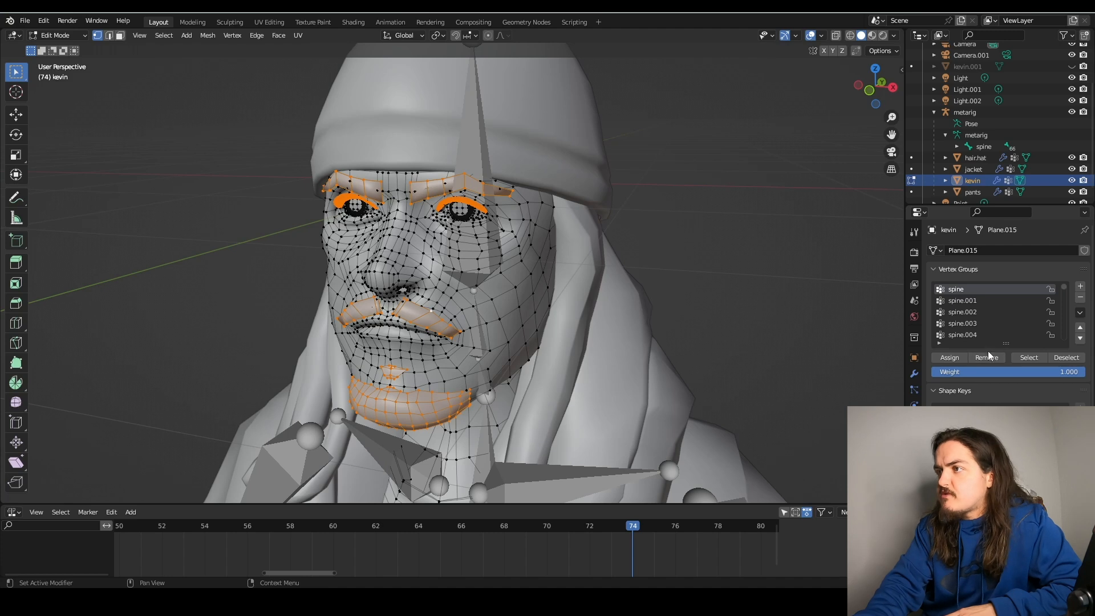
left_click_drag(1063, 287, 1063, 289)
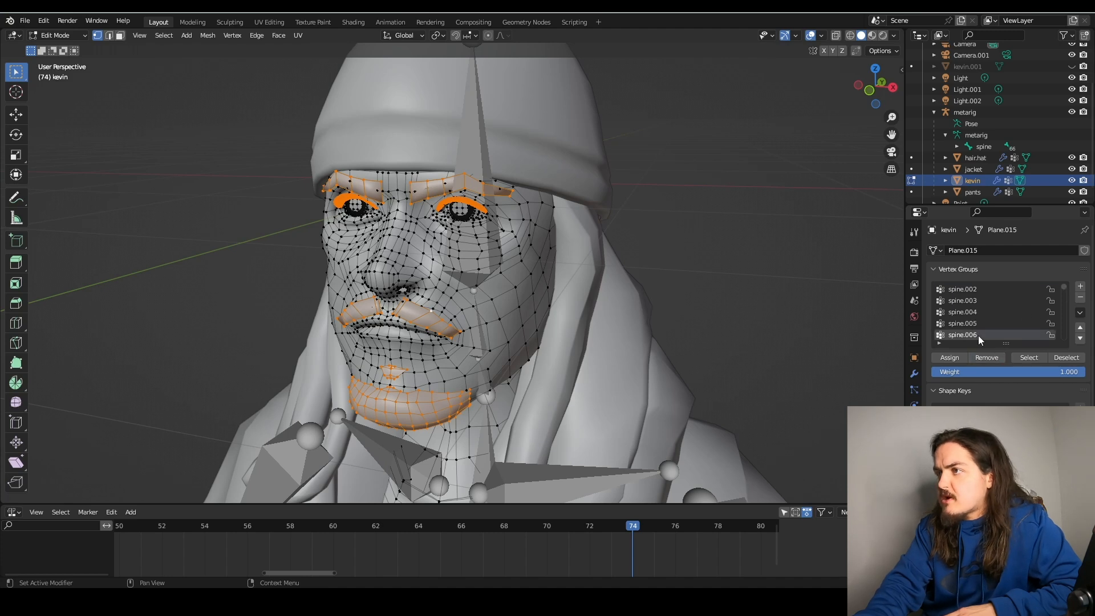
left_click(946, 360)
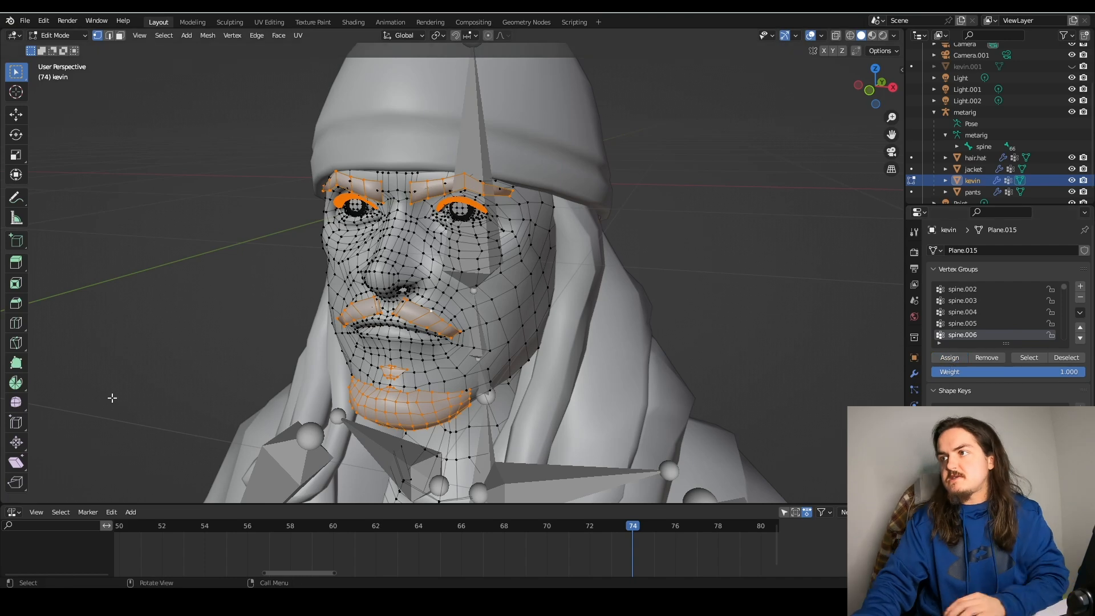
- Test-rotate the head bone in Pose Mode to check that the facial hair follows the head, and cancel the rotation
middle_click_drag(112, 398, 319, 342)
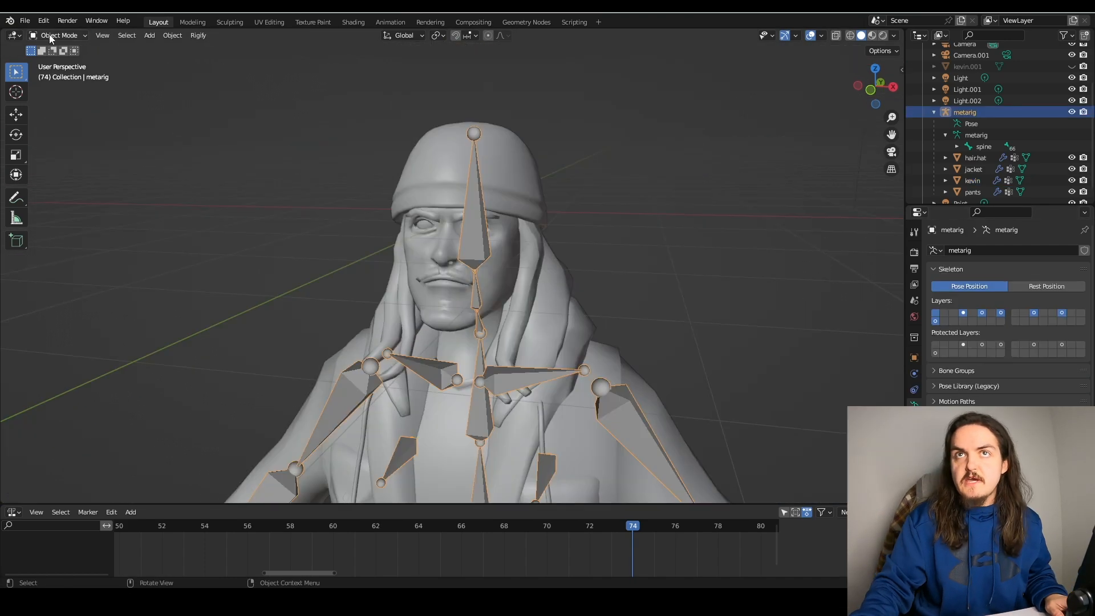
left_click(45, 73)
left_click(474, 215)
key("r")
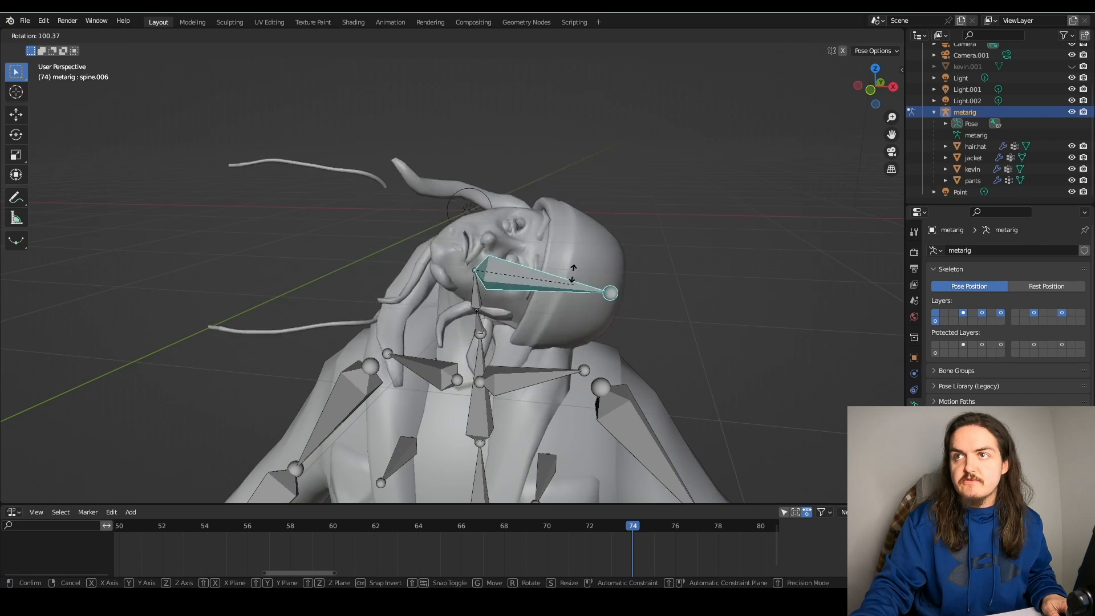
key("Escape")
key("alt+a")
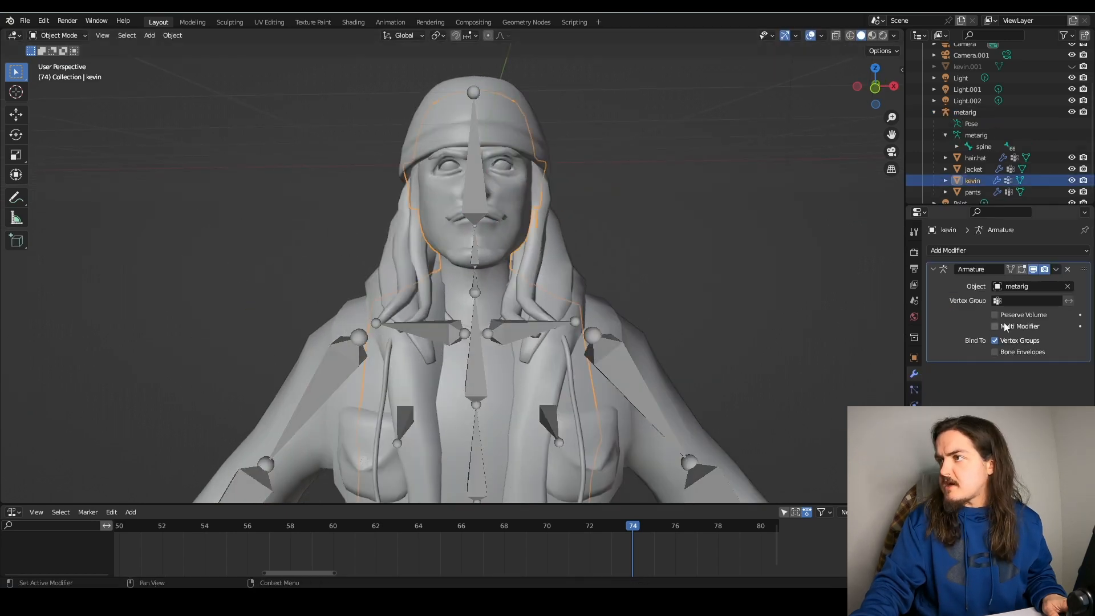
- Enable Preserve Volume in the Armature modifiers of the body, the hair and hat mesh, and the pants
middle_click_drag(583, 295, 544, 171)
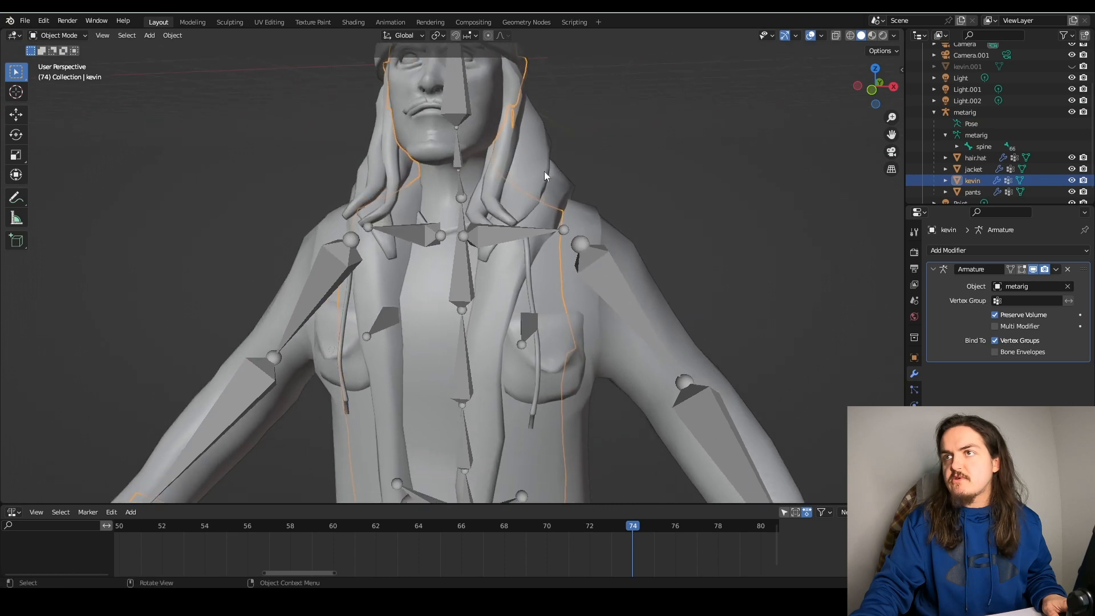
left_click(540, 169)
left_click(1002, 313)
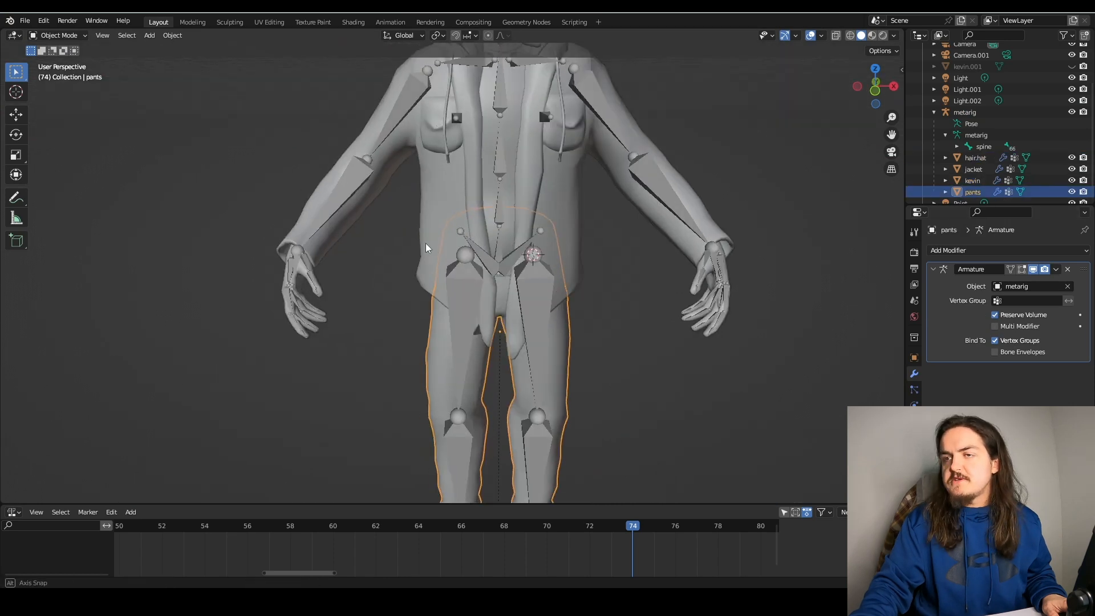
middle_click_drag(425, 247, 471, 251)
middle_click_drag(488, 359, 491, 258, "shift")
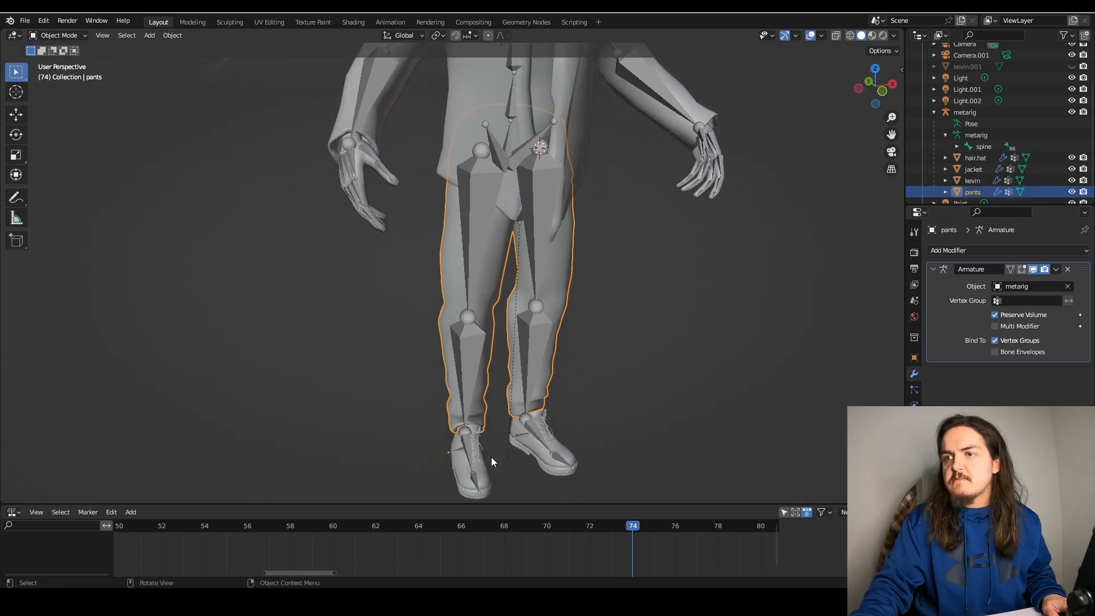
left_click(484, 471)
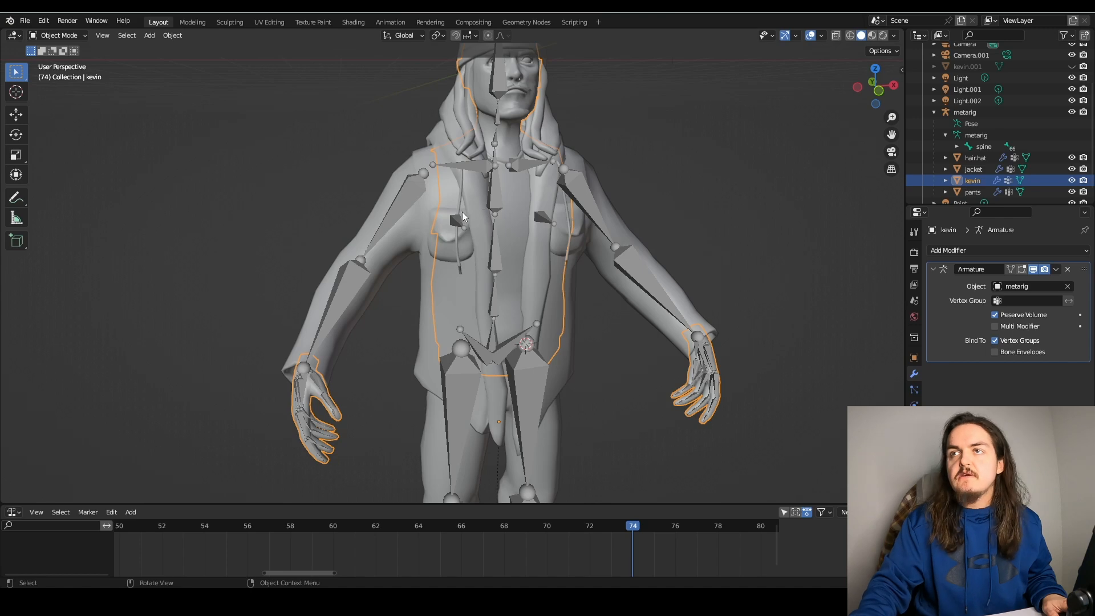
- Test-rotate the head and neck bones in Pose Mode to check the volume-preserving deformation
middle_click_drag(462, 211, 519, 139)
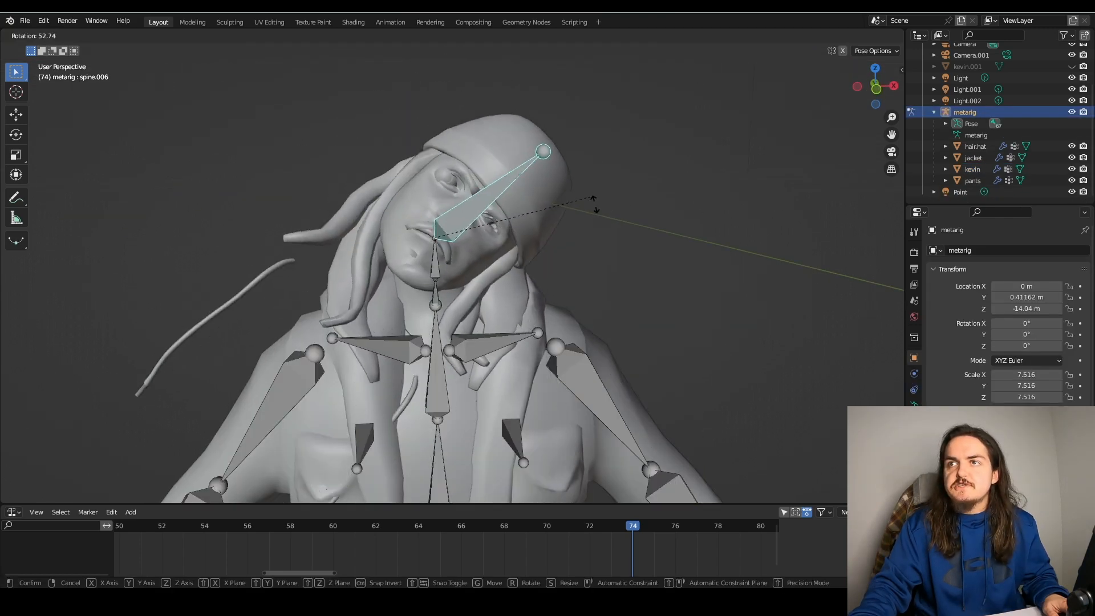
right_click(444, 264)
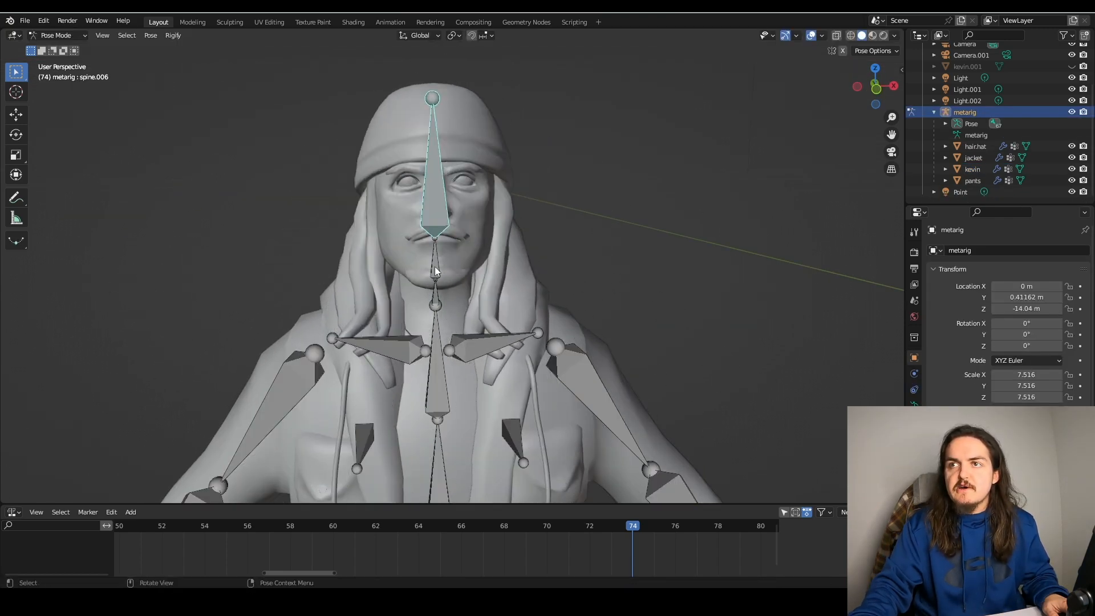
left_click(435, 271)
key("r")
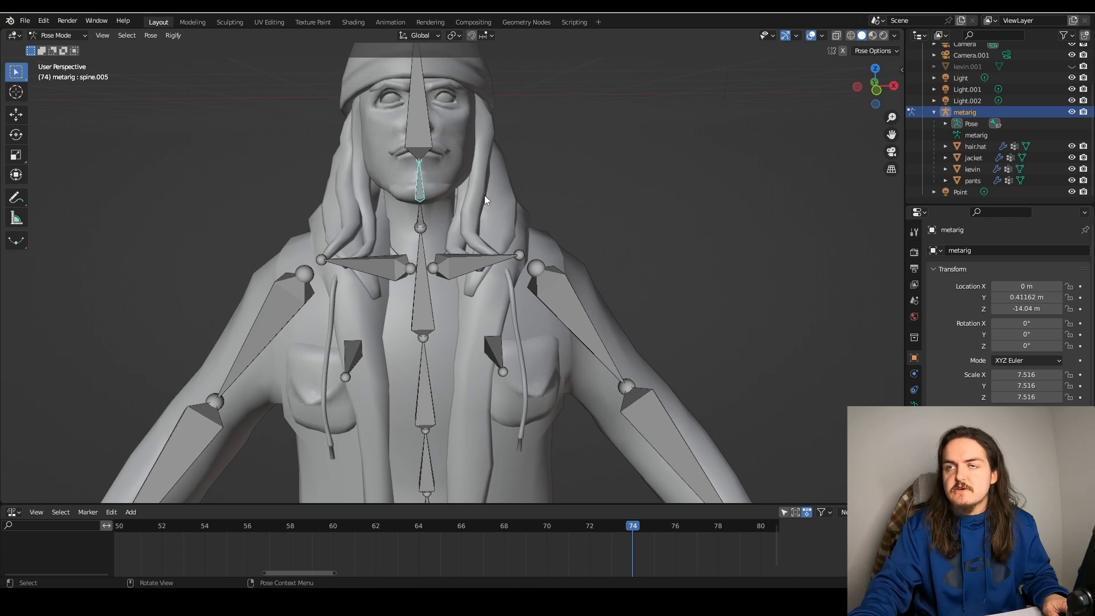
- Test-rotate the spine.005 neck bone in Pose Mode to check the face and neck deformation, cancelling each rotation
key("r")
right_click(465, 179)
middle_click_drag(465, 179, 443, 164)
middle_click_drag(442, 164, 432, 144, "shift")
key("r")
right_click(427, 124)
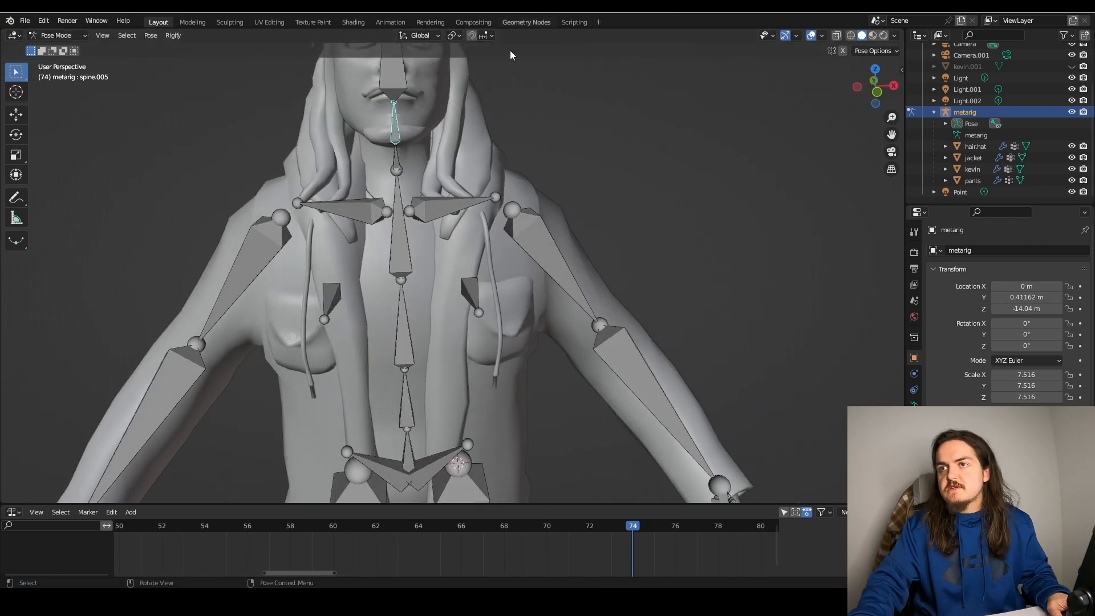
- In Weight Paint mode, paint weight 1.000 over the body mesh's face for the spine.006 vertex group with the Draw brush
mouse_move(513, 155)
middle_mouse_down()
mouse_move(541, 166)
mouse_move(534, 175)
mouse_move(545, 154)
mouse_move(554, 174)
middle_mouse_up()
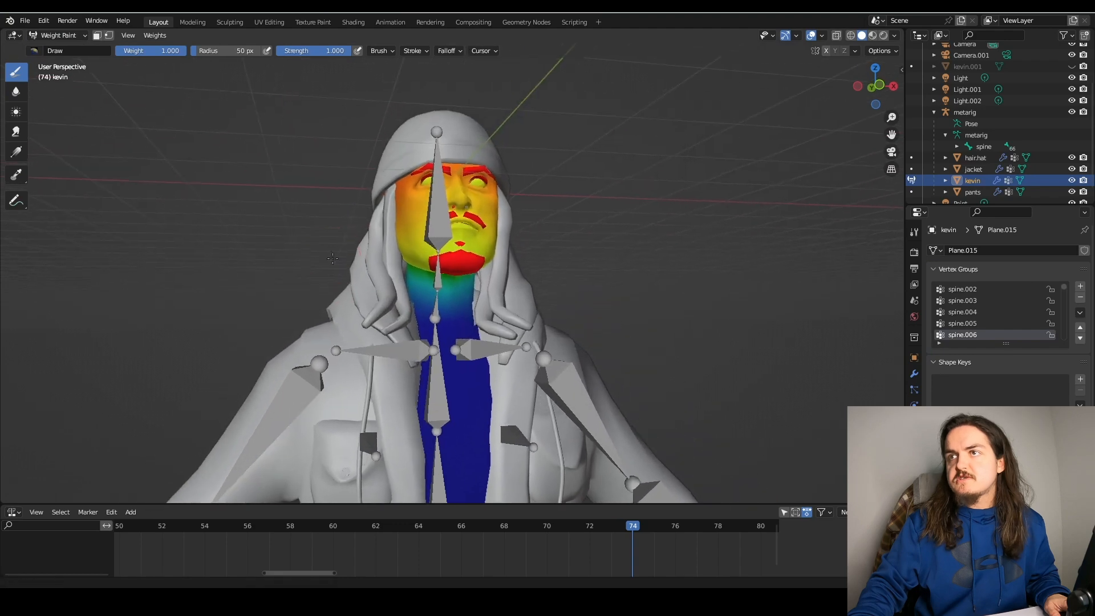
scroll(536, 251, "up", 3)
mouse_move(542, 223)
middle_mouse_down()
mouse_move(479, 313)
mouse_move(533, 221)
middle_mouse_up()
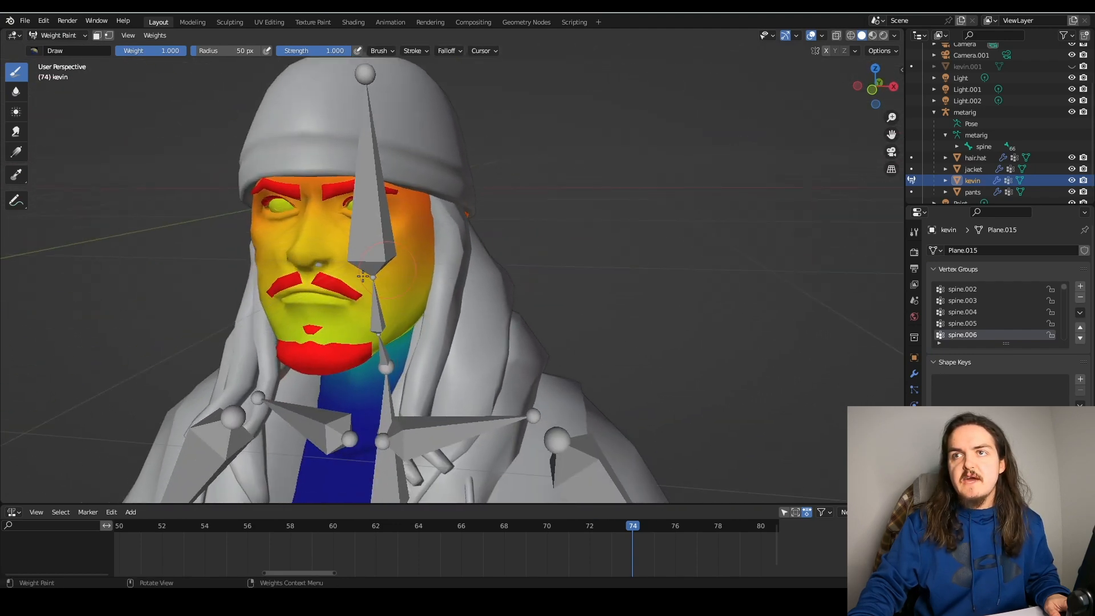
middle_click_drag(344, 291, 402, 265, "shift")
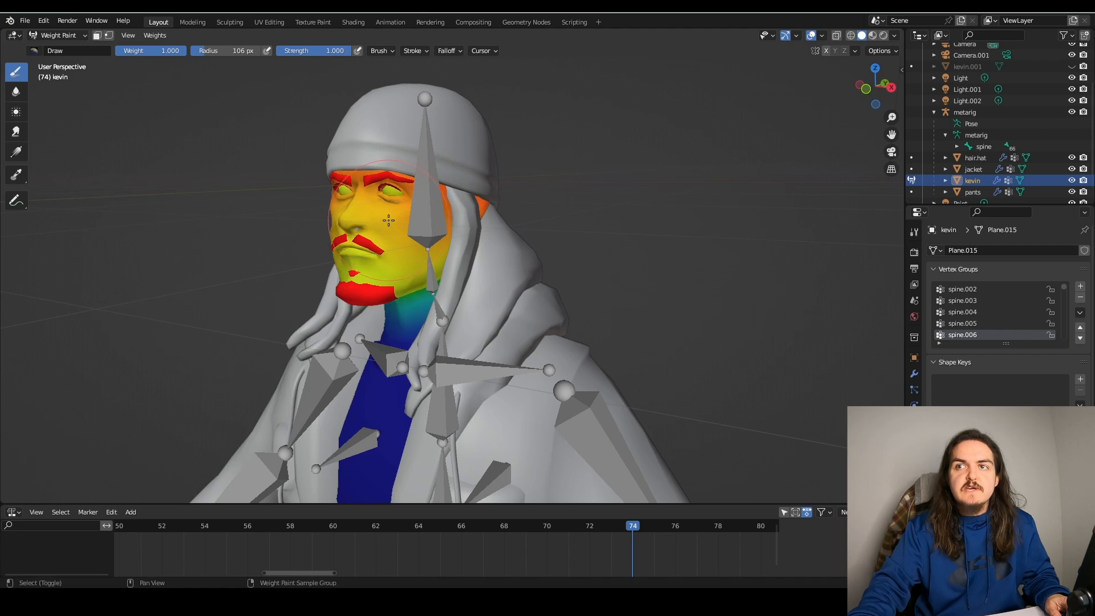
middle_click_drag(389, 220, 417, 201)
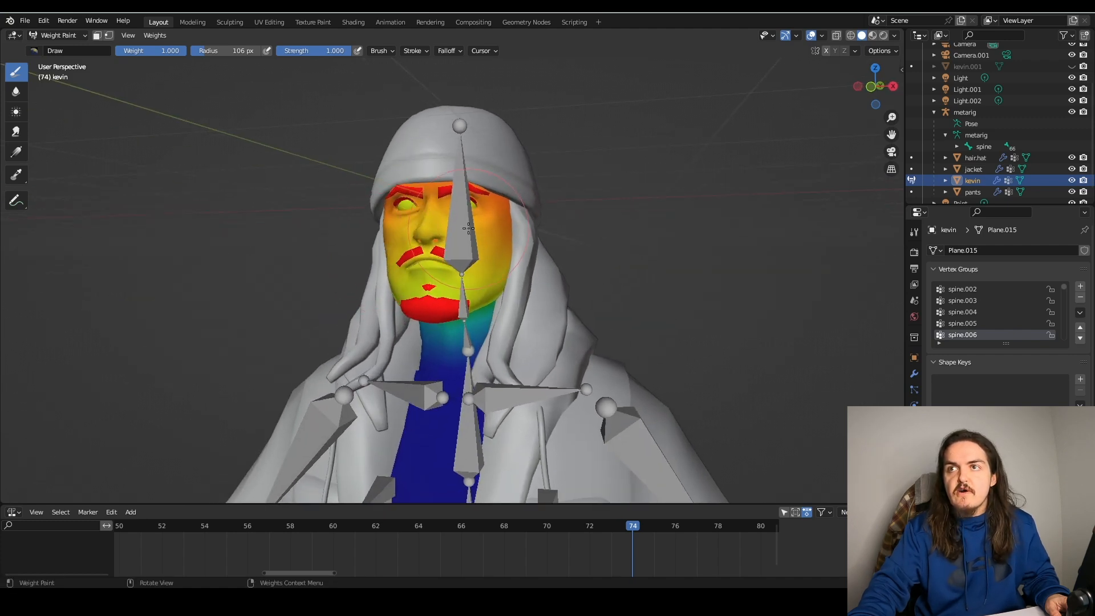
middle_click_drag(453, 269, 333, 208)
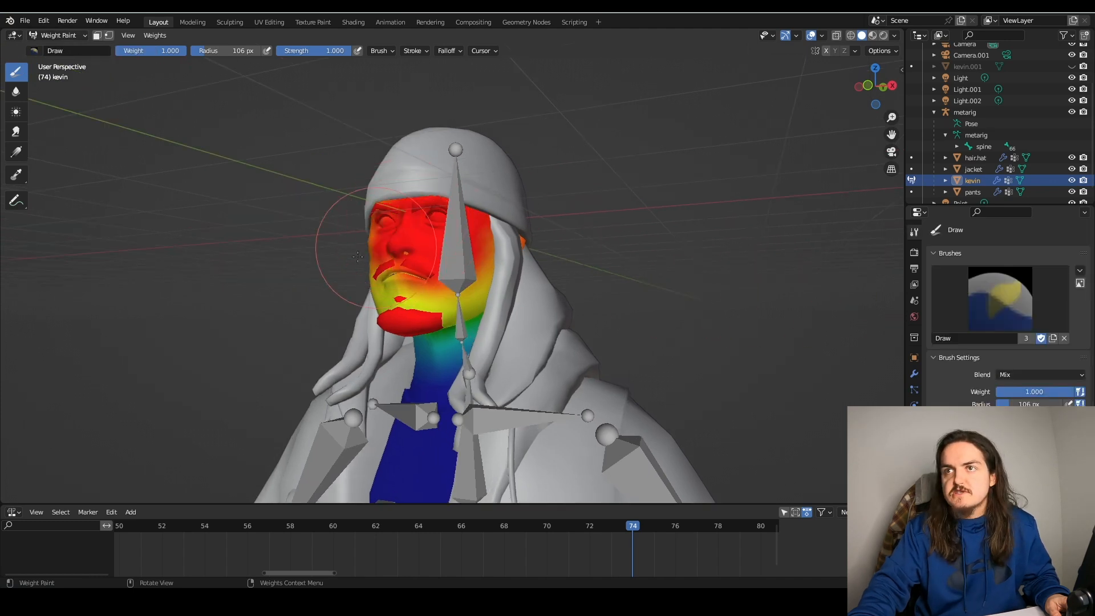
middle_click_drag(358, 256, 470, 230)
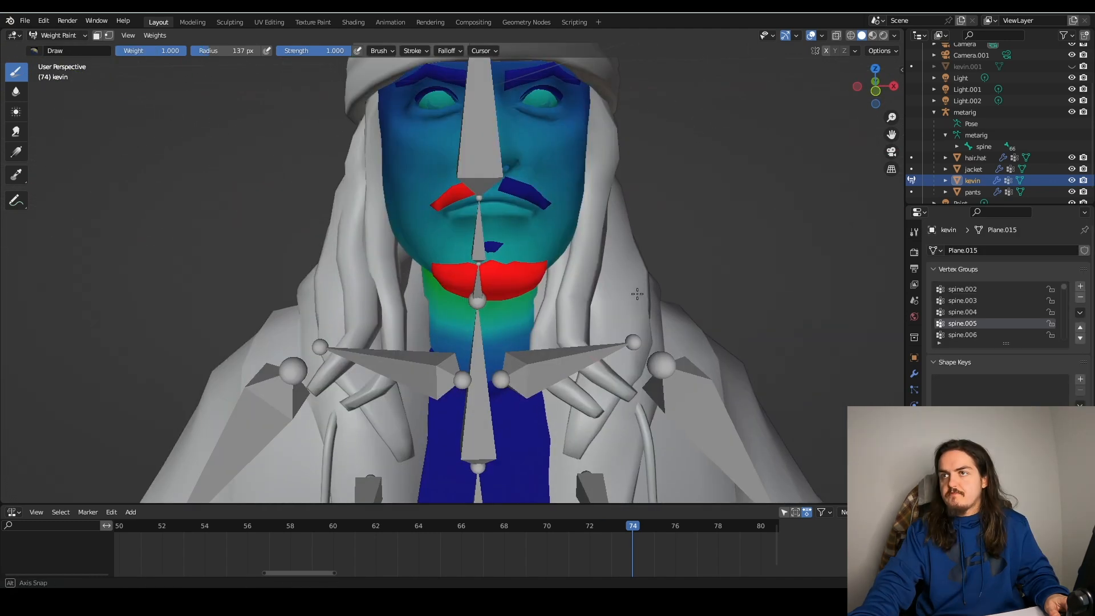
- Set the Draw brush blend to Subtract and paint away the spine.005 weight around the body mesh's mouth and chin
middle_click_drag(656, 285, 434, 296)
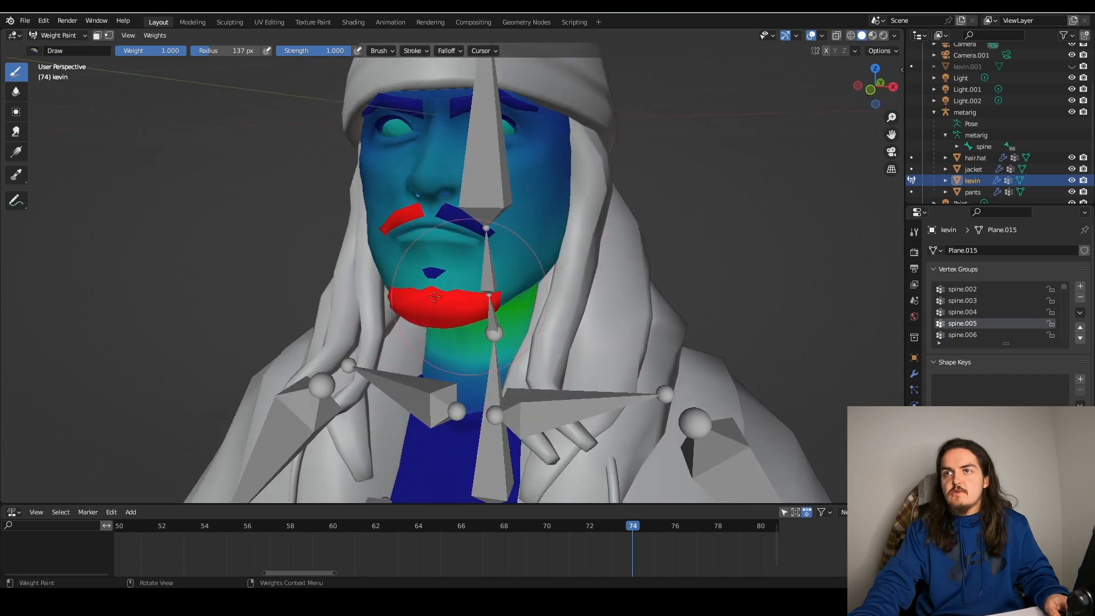
middle_click_drag(525, 300, 532, 261)
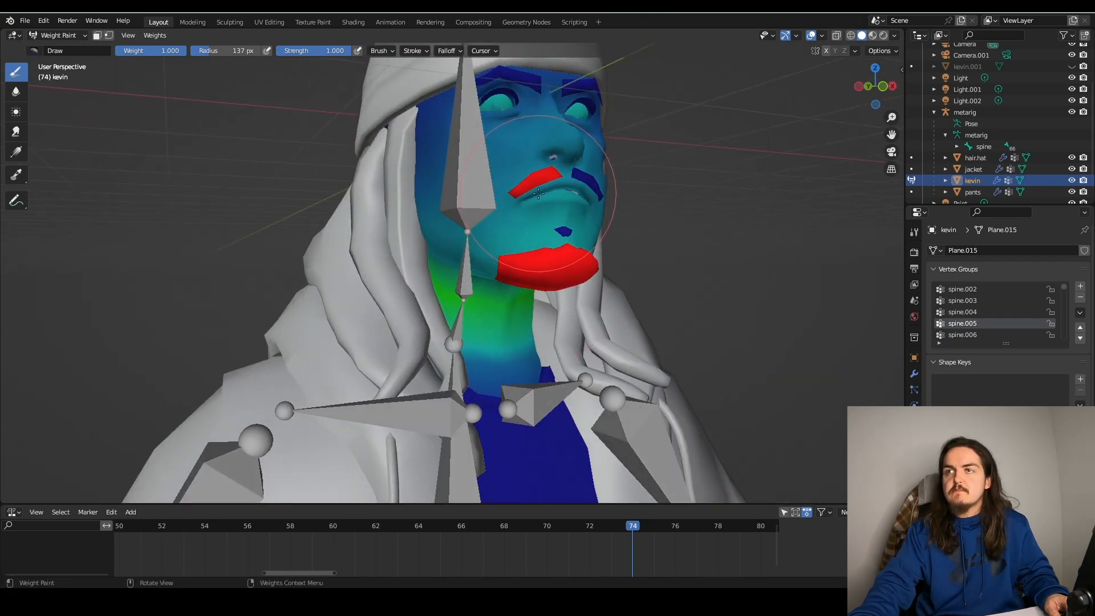
middle_click_drag(538, 194, 587, 245)
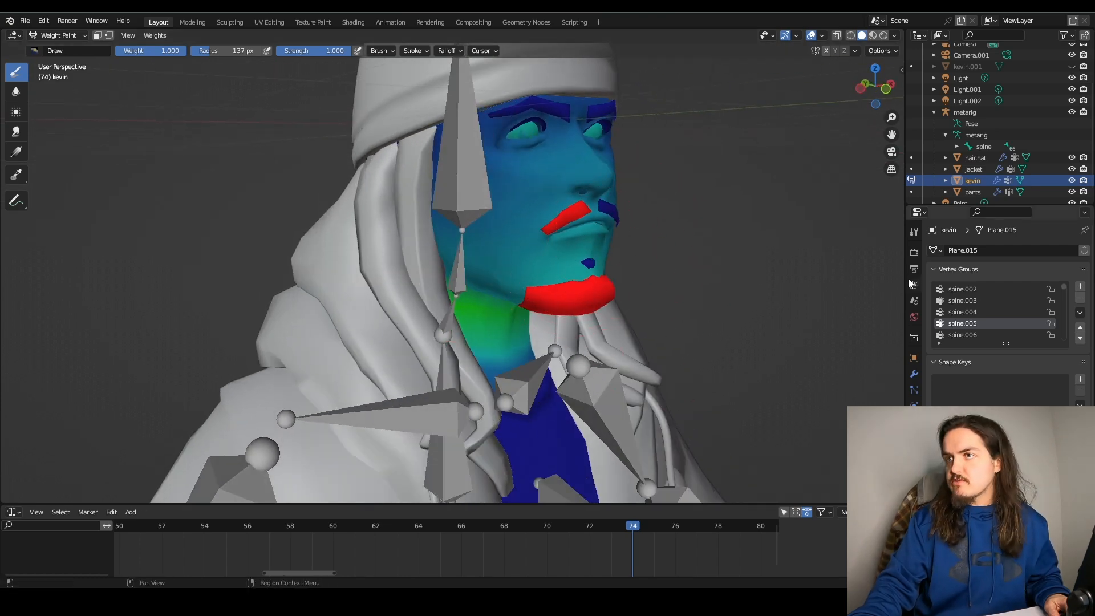
left_click(913, 232)
left_click(1041, 375)
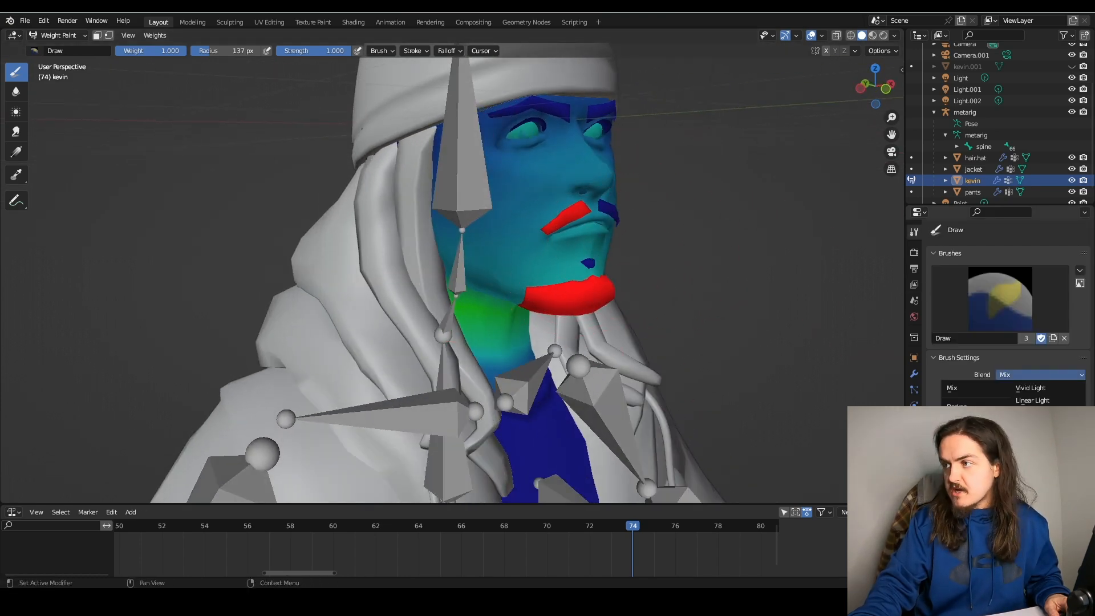
left_click(1038, 449)
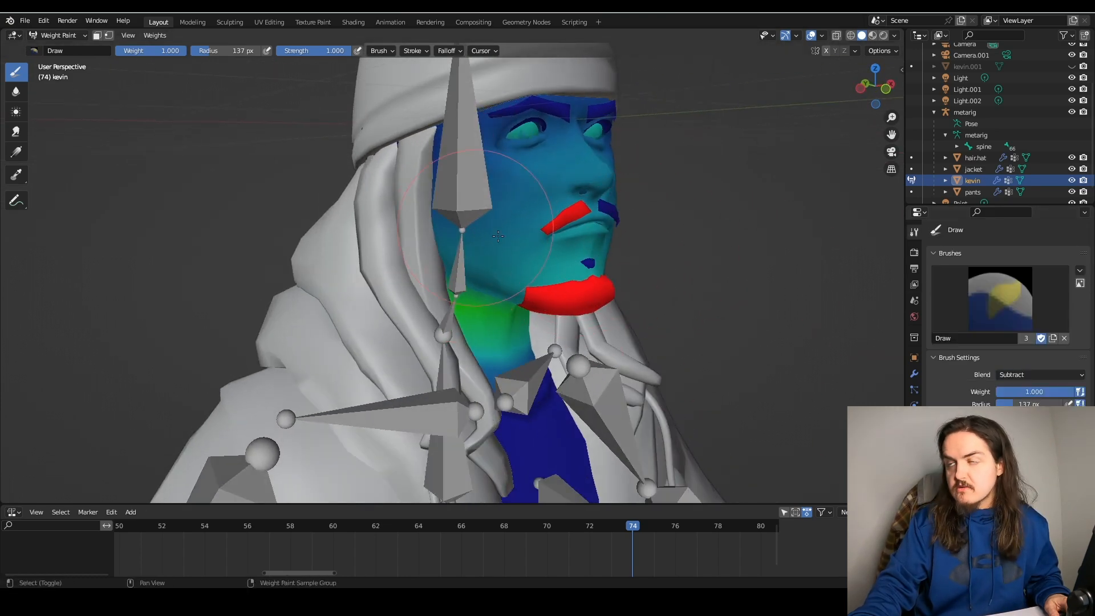
middle_click_drag(520, 308, 574, 263)
left_click_drag(574, 263, 549, 205)
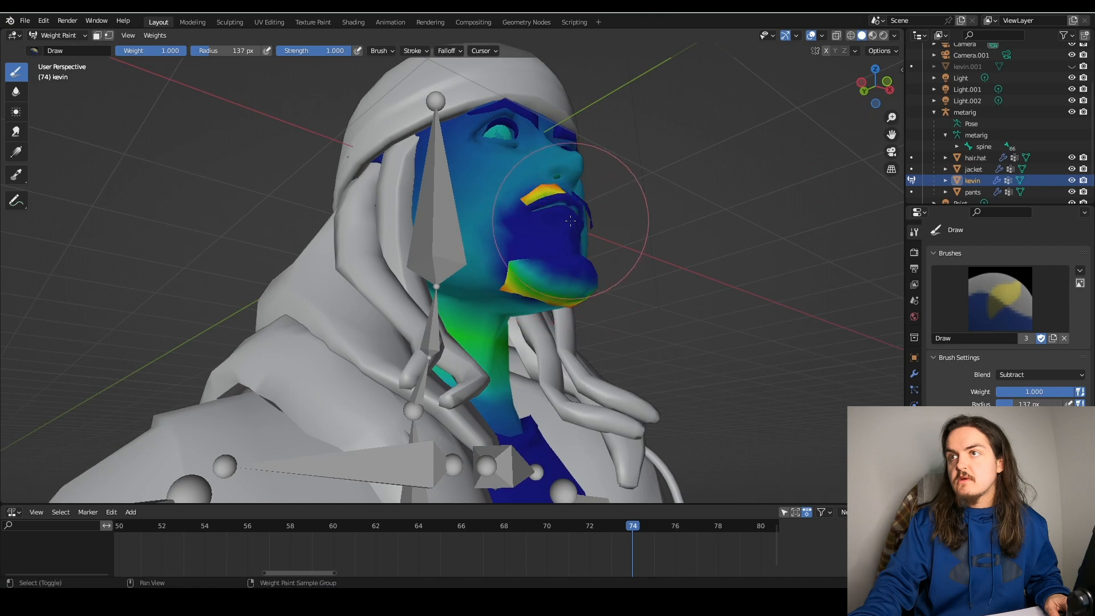
mouse_move(556, 239)
middle_mouse_down()
mouse_move(569, 298)
mouse_move(562, 245)
middle_mouse_up()
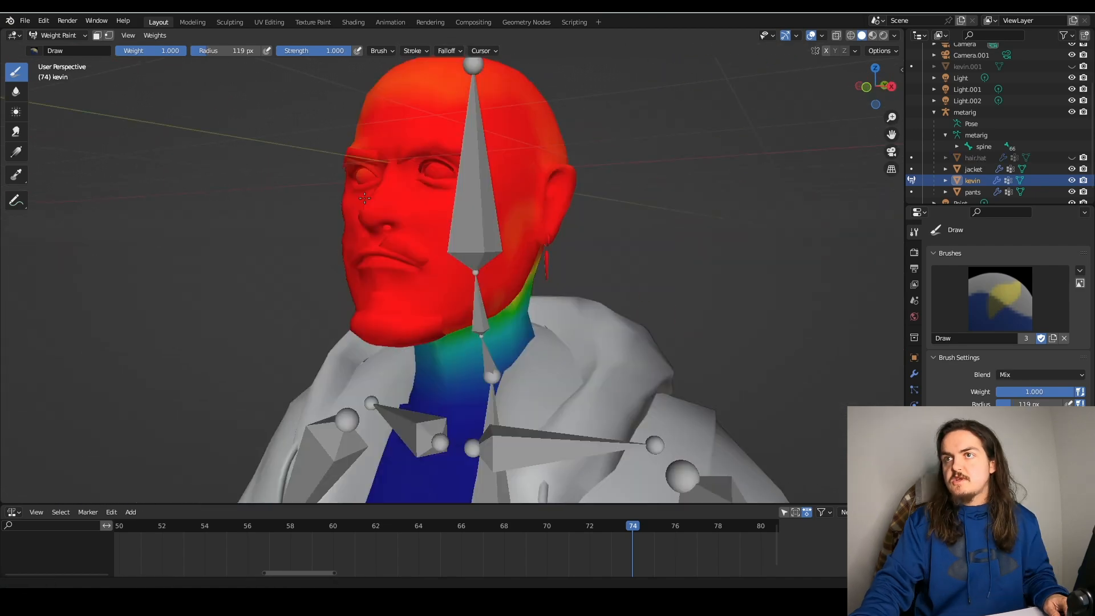
- Leave Weight Paint mode, put the metarig in Pose Mode and test-rotate the head bone spine.006, cancelling the rotation
middle_click_drag(496, 228, 464, 212)
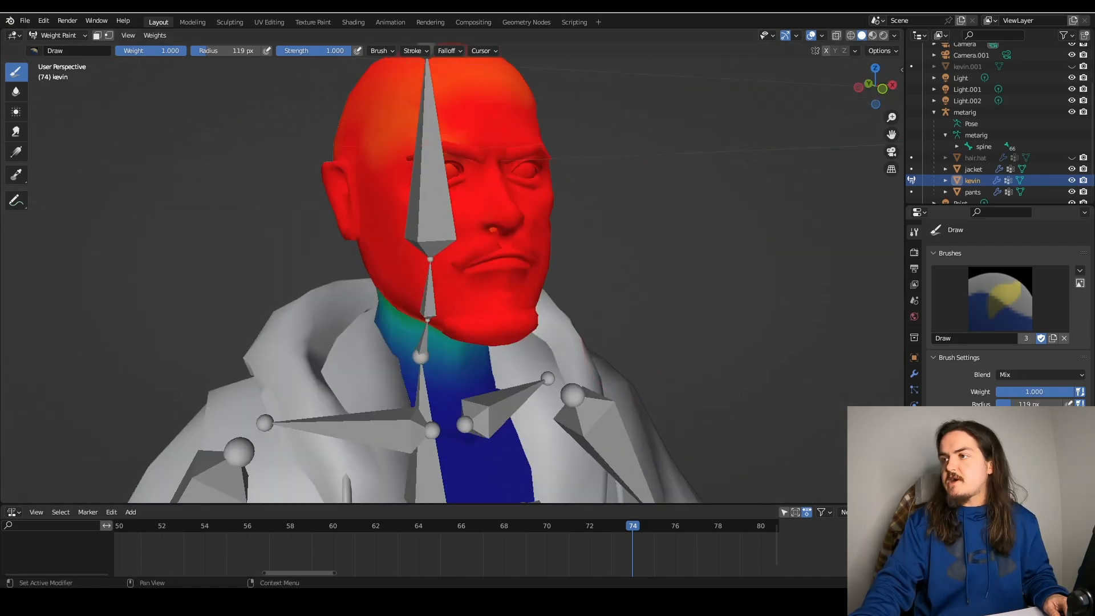
left_click(45, 37)
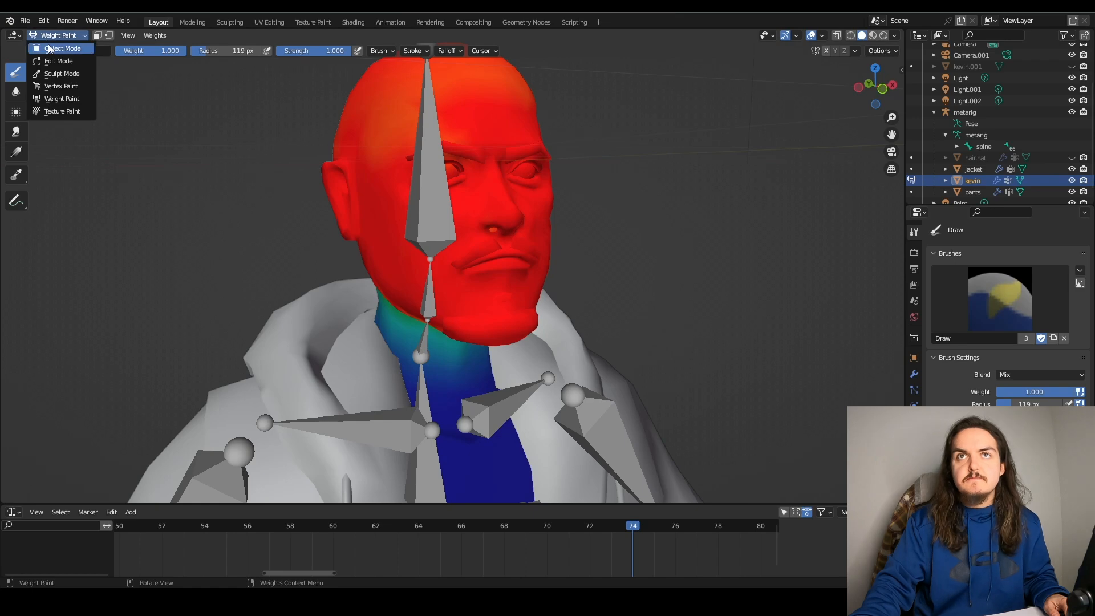
left_click(50, 49)
left_click(65, 37)
left_click(67, 73)
middle_click_drag(245, 119, 633, 152)
key("r")
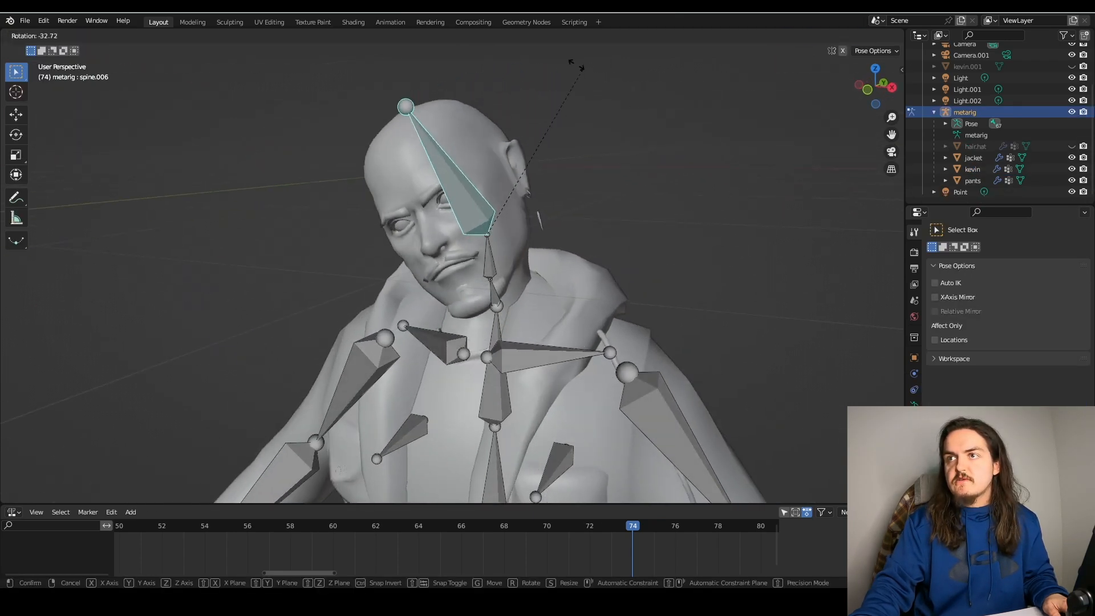
scroll(615, 86, "up", 8)
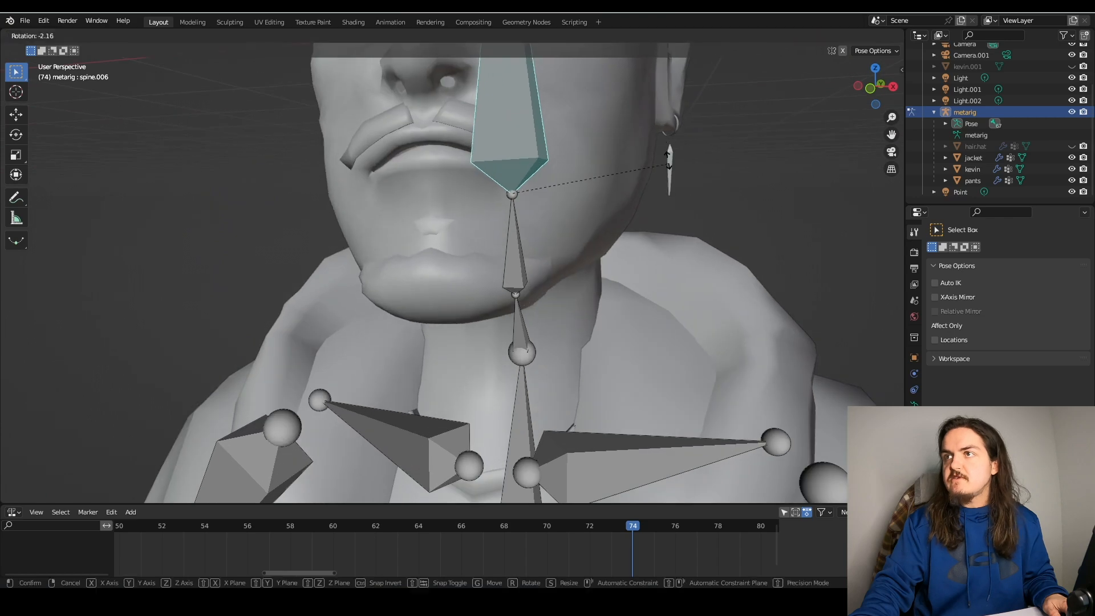
right_click(656, 171)
- Examine the neck around the spine.004 bone and the body mesh's upper_arm.L weights on the earring
middle_click_drag(656, 219, 561, 303, "shift")
left_click(488, 347)
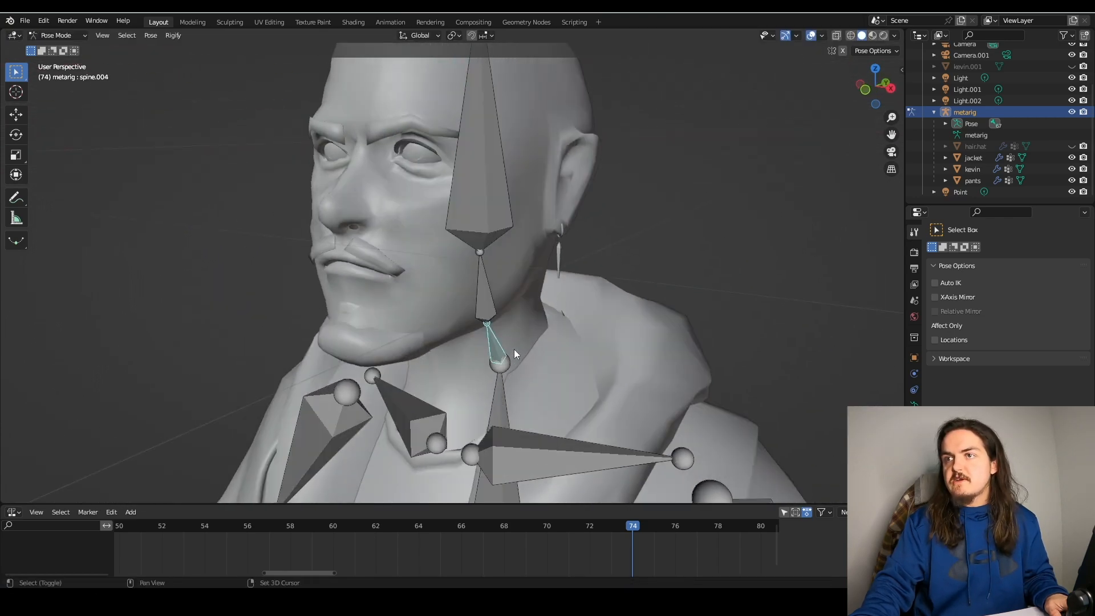
middle_click_drag(514, 349, 439, 316)
middle_click_drag(566, 317, 640, 309)
key("Tab")
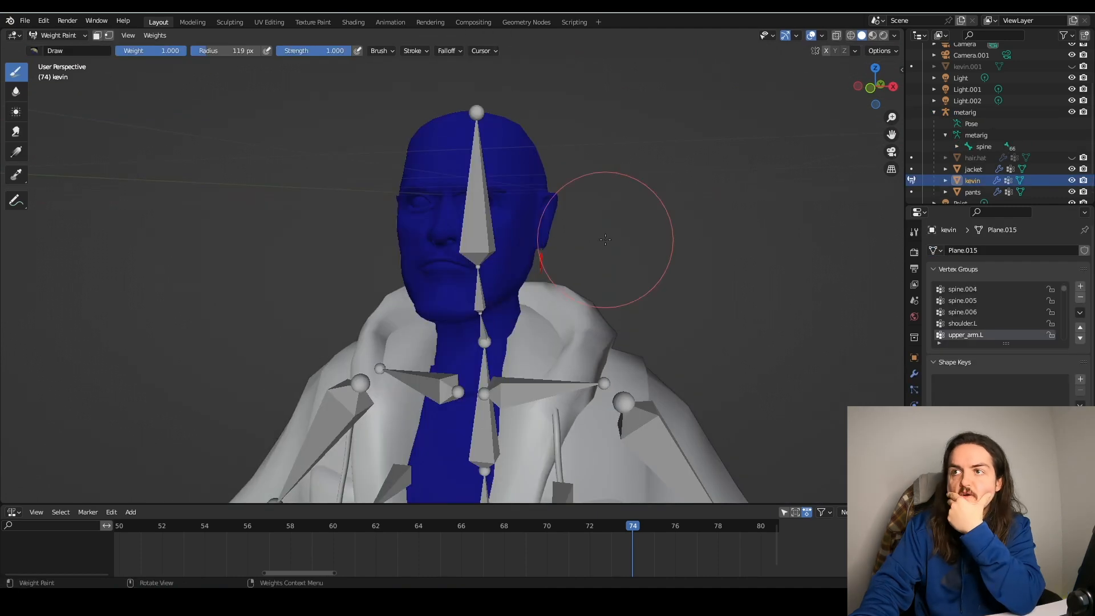
scroll(603, 244, "up", 4)
mouse_move(600, 247)
middle_mouse_down()
mouse_move(549, 259)
mouse_move(587, 236)
mouse_move(420, 245)
mouse_move(436, 254)
mouse_move(465, 242)
middle_mouse_up()
- In Edit Mode, select the body mesh's earring vertices and correct their upper_arm.L vertex group weighting
left_click(44, 36)
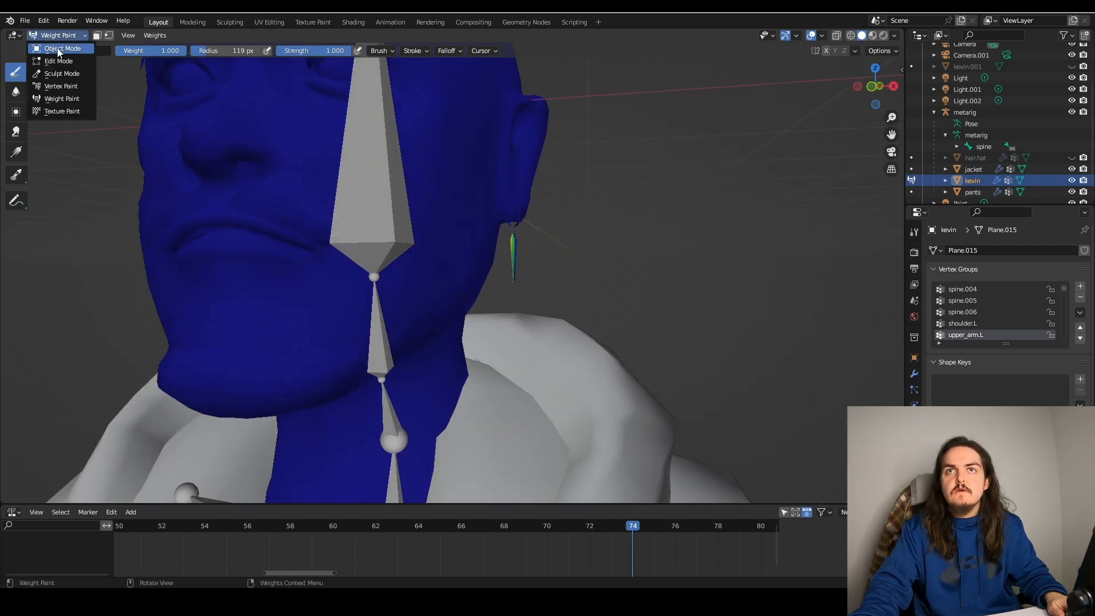
left_click(59, 49)
key("Tab")
key("KP_Decimal")
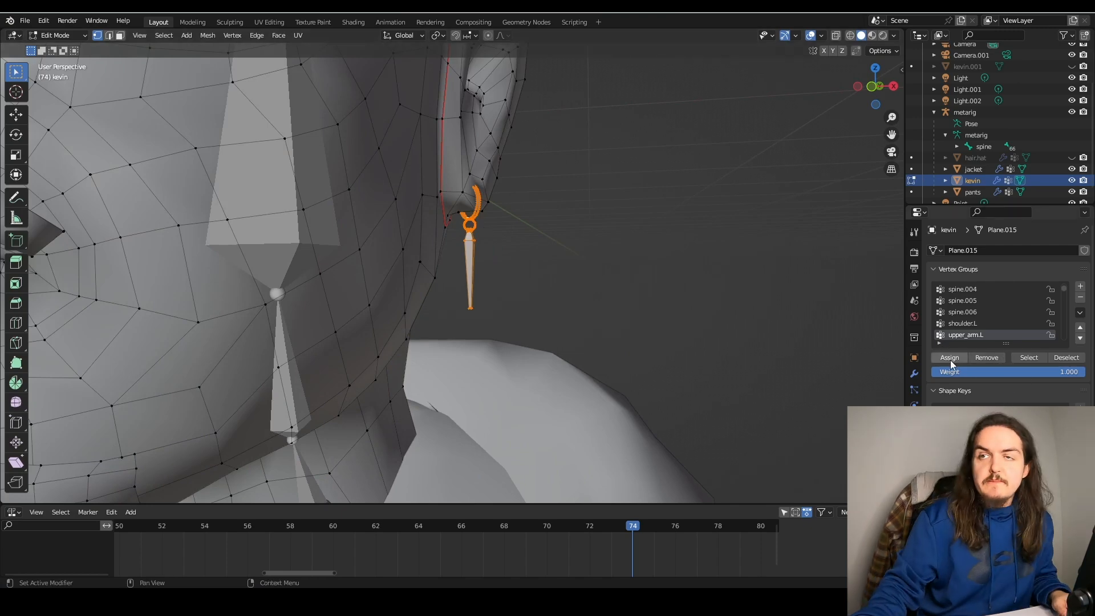
scroll(506, 354, "down", 6)
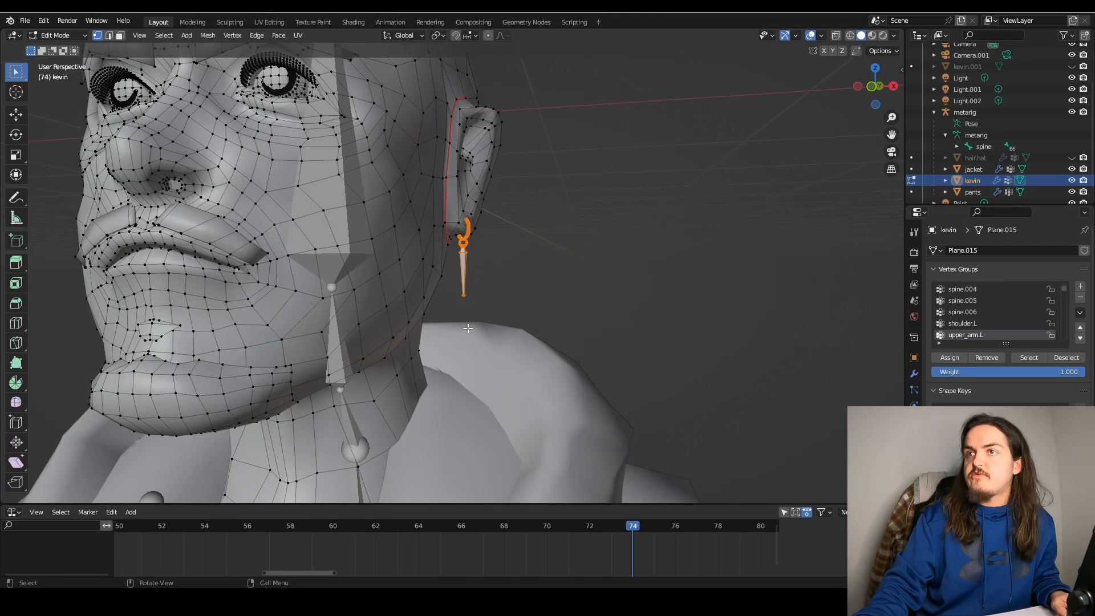
- Test-rotate the metarig's head bone twice in Pose Mode to check that the earring follows, cancelling each rotation
key("Tab")
left_click(442, 245)
key("ctrl+Tab")
mouse_move(528, 249)
middle_mouse_down()
mouse_move(565, 240)
mouse_move(527, 231)
middle_mouse_up()
key("r")
right_click(560, 232)
key("r")
right_click(534, 365)
- In Edit Mode, remove the jacket's two hood drawstrings from the spine.004 vertex group
scroll(536, 370, "down", 3)
middle_click_drag(535, 369, 538, 194, "shift")
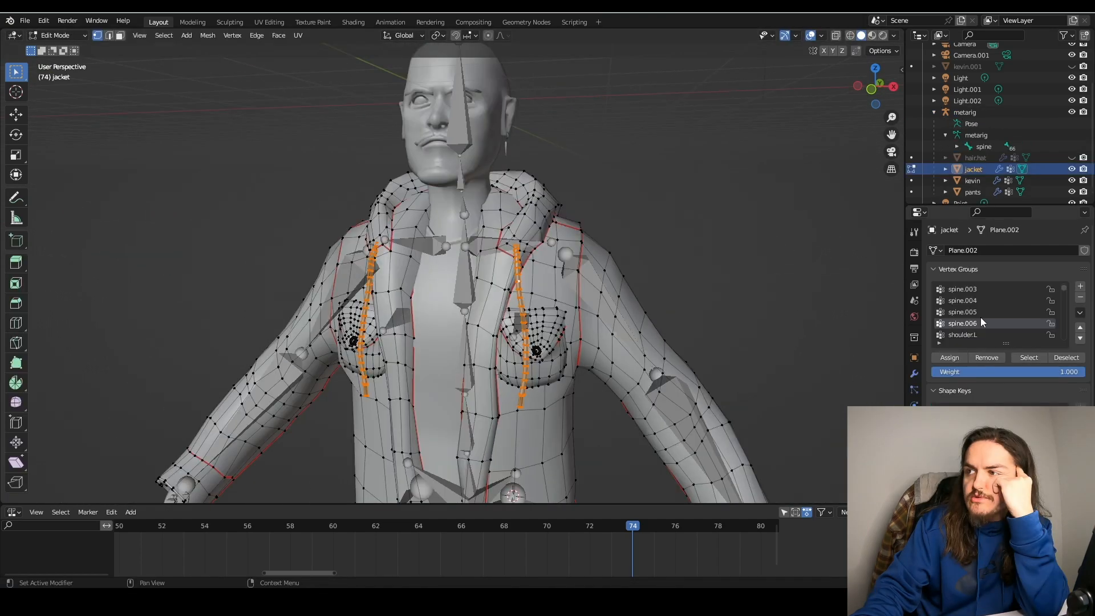
left_click(972, 301)
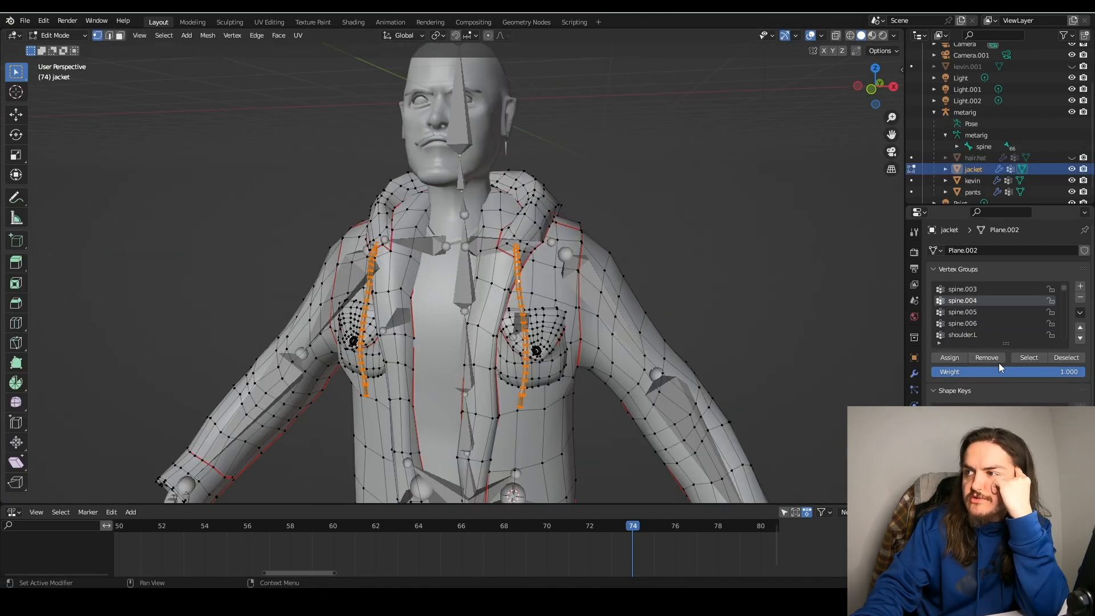
scroll(1004, 322, "up", 3)
scroll(593, 221, "up", 2)
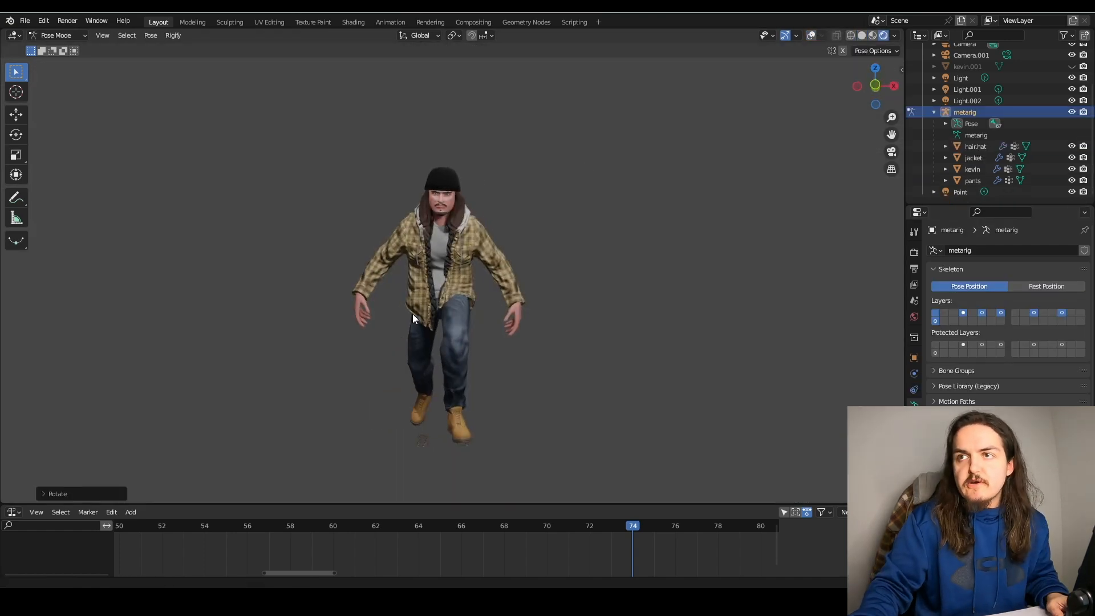
- Inspect the posed character's legs, boots and shoelaces in the textured view for parts that do not follow the rig
middle_click_drag(417, 309, 424, 209, "shift")
middle_click_drag(504, 455, 529, 394, "shift")
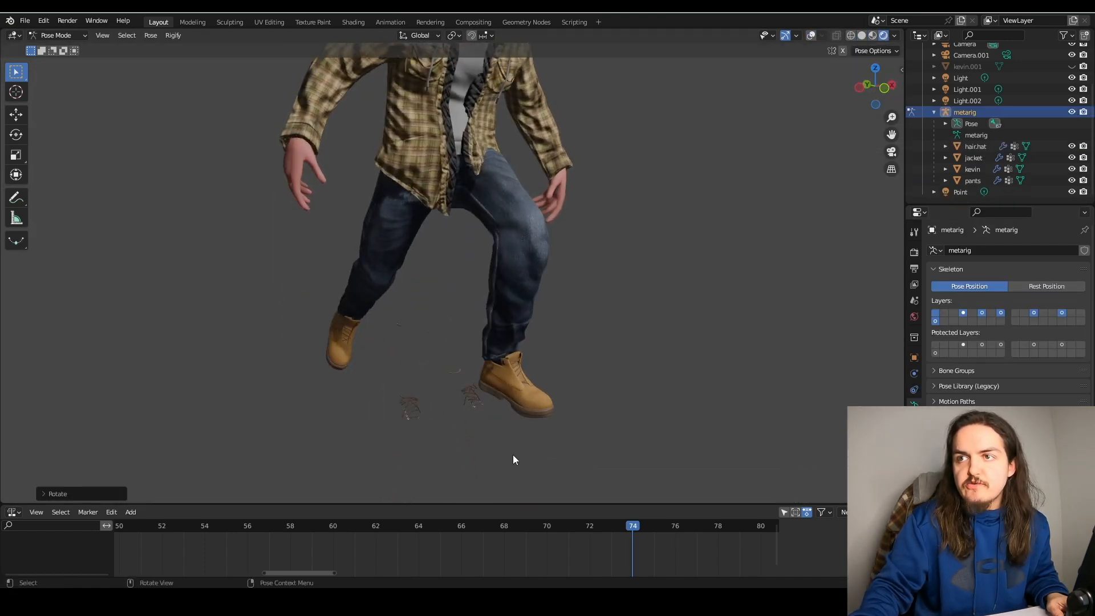
middle_click_drag(469, 428, 462, 365, "shift")
scroll(462, 370, "up", 4)
scroll(574, 295, "down", 2)
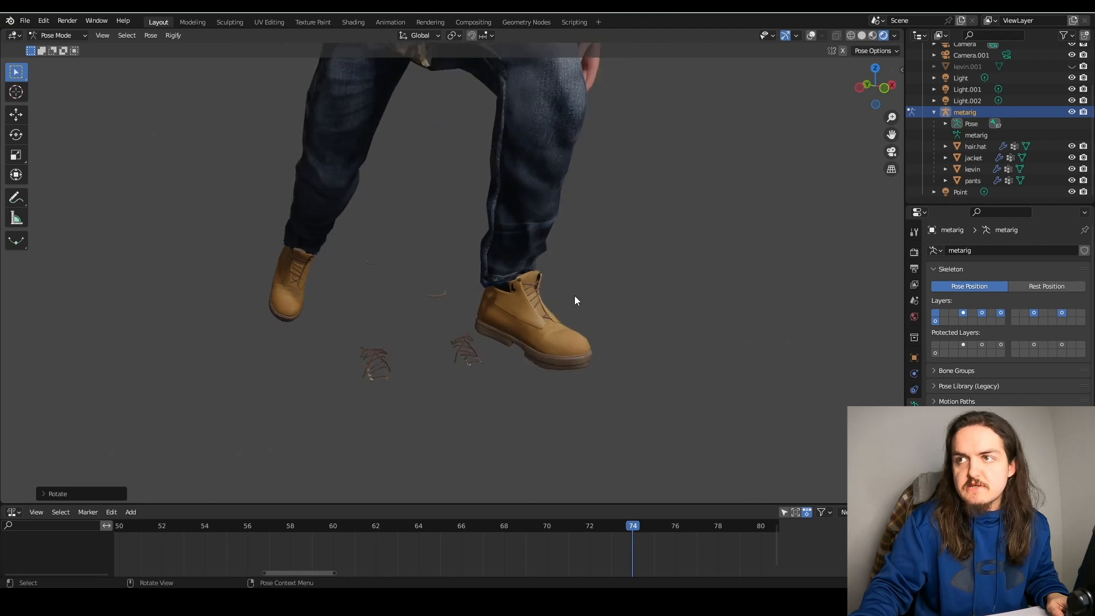
middle_click_drag(370, 300, 515, 398, "shift")
scroll(511, 229, "down", 3)
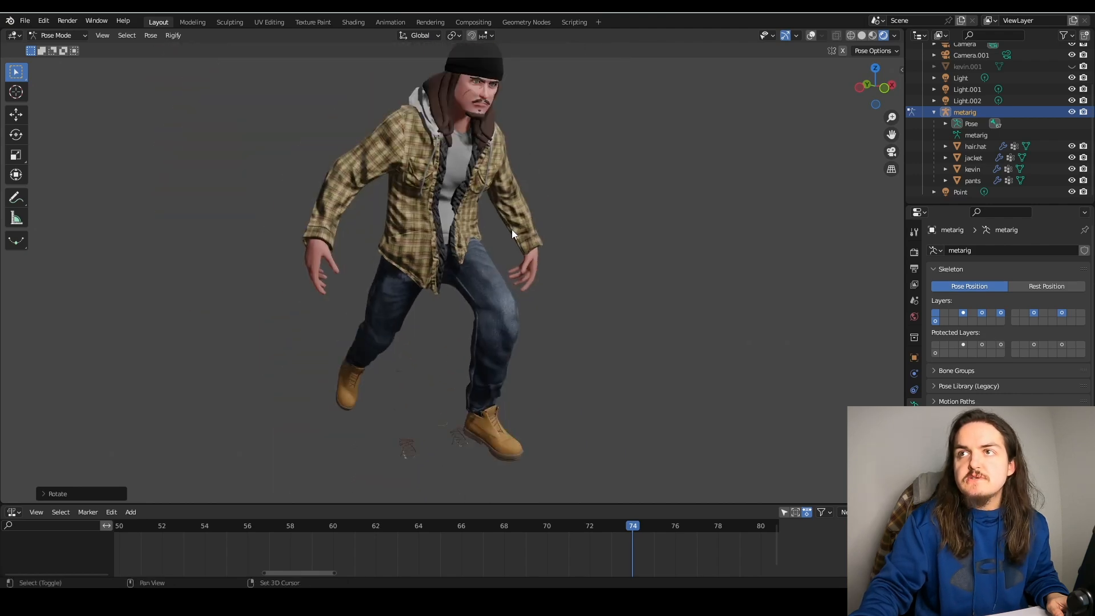
- Inspect the posed jacket, its hood drawstrings, sleeves and the hands in the textured view for deformation problems
scroll(498, 323, "up", 4)
middle_click_drag(393, 252, 465, 256)
scroll(465, 255, "up", 3)
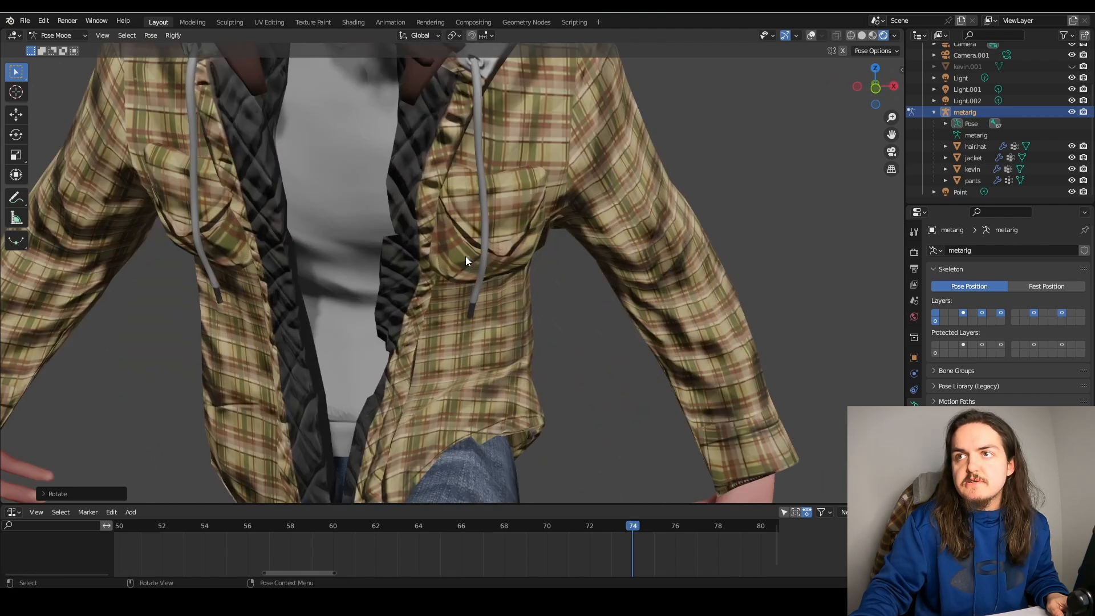
middle_click_drag(252, 264, 302, 265)
scroll(302, 265, "down", 1)
middle_click_drag(358, 239, 354, 296, "shift")
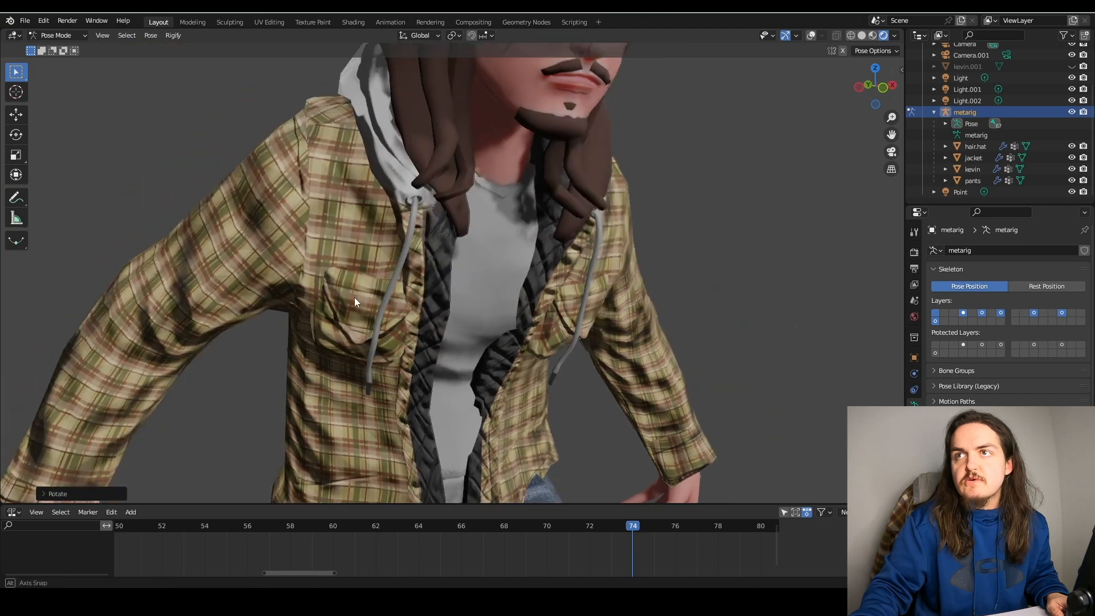
middle_click_drag(565, 210, 525, 212)
scroll(256, 211, "down", 4)
scroll(252, 283, "up", 2)
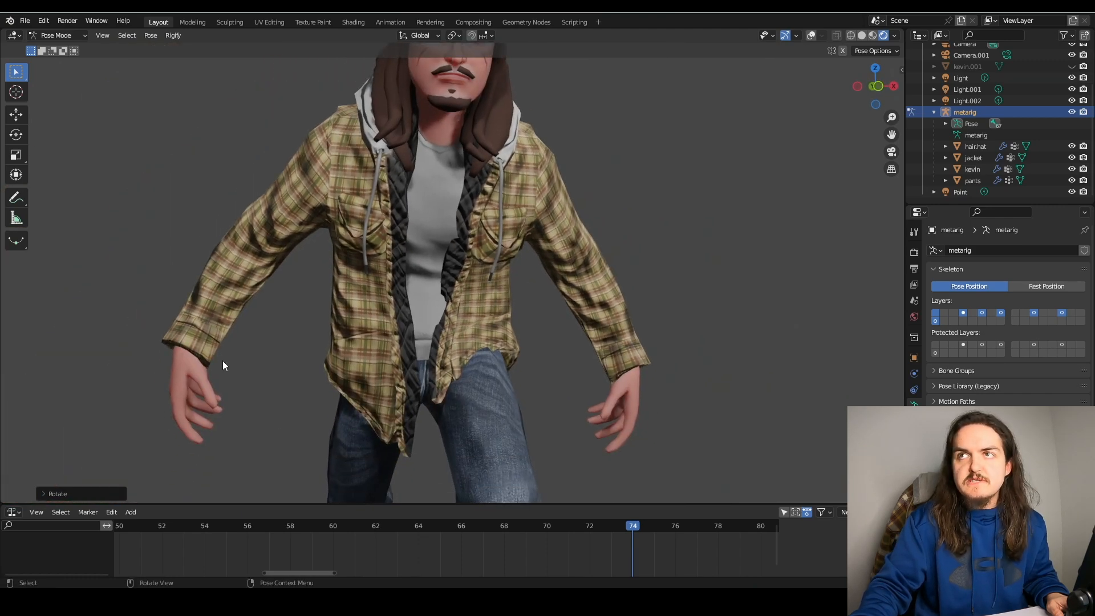
scroll(448, 289, "down", 4)
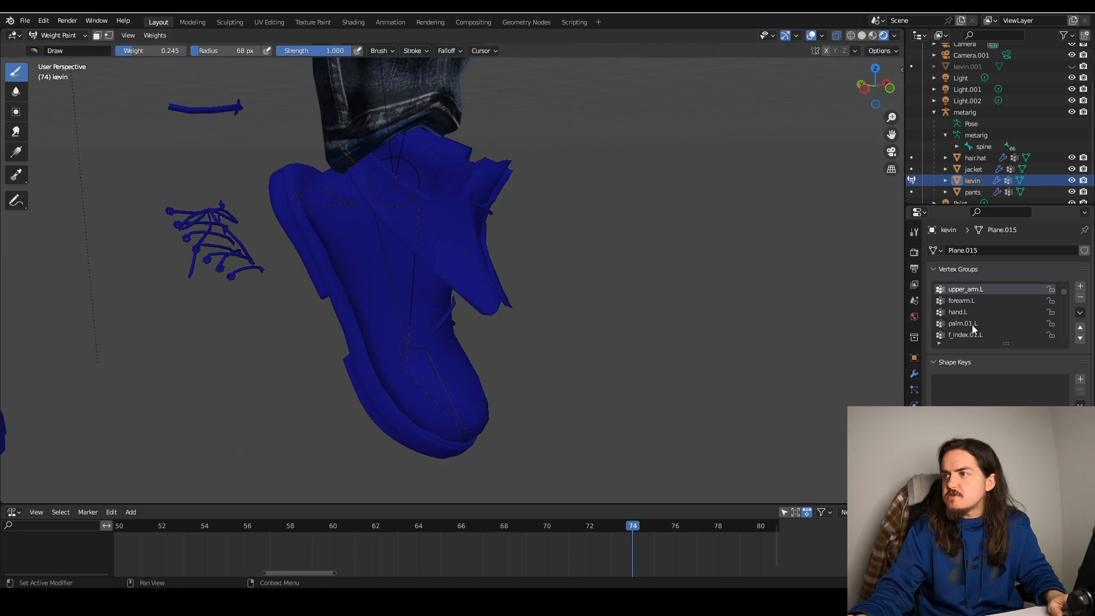
- Find the leg and foot vertex groups of the body mesh and make foot.L active to check the left boot
scroll(972, 317, "down", 4)
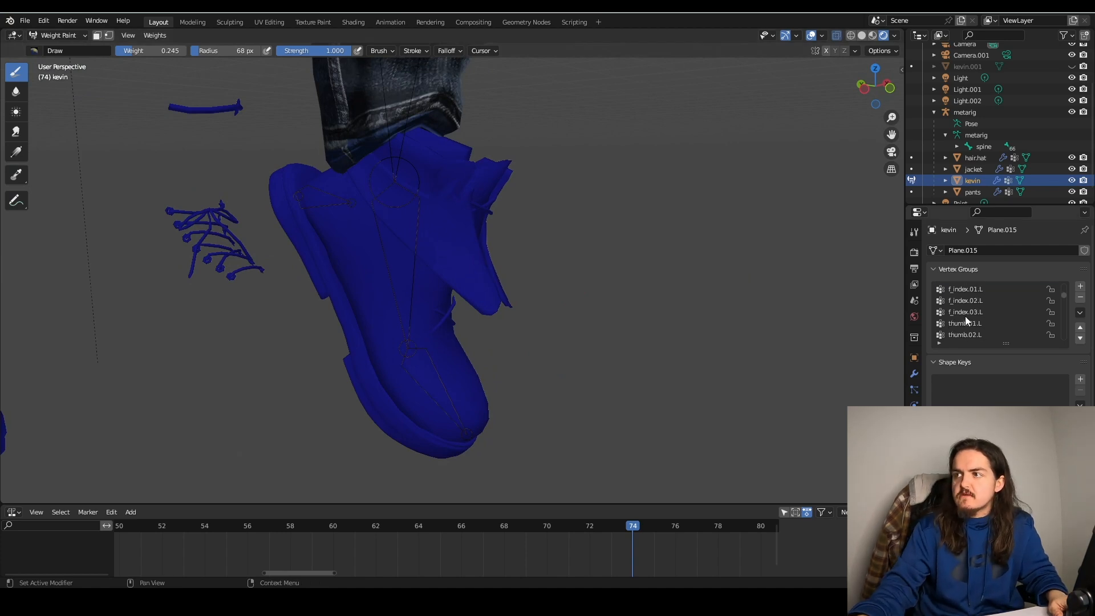
scroll(965, 319, "down", 4)
scroll(965, 316, "down", 7)
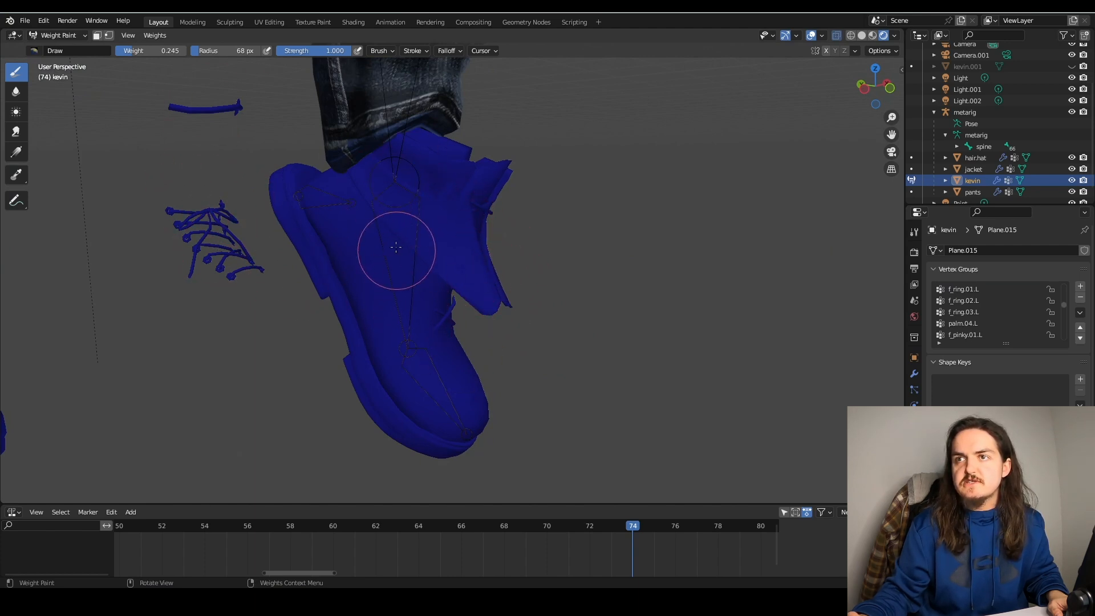
mouse_move(499, 287)
middle_mouse_down()
mouse_move(674, 317)
mouse_move(478, 262)
mouse_move(577, 285)
mouse_move(508, 265)
middle_mouse_up()
mouse_move(476, 238)
middle_mouse_down()
mouse_move(395, 264)
mouse_move(421, 275)
mouse_move(383, 273)
middle_mouse_up()
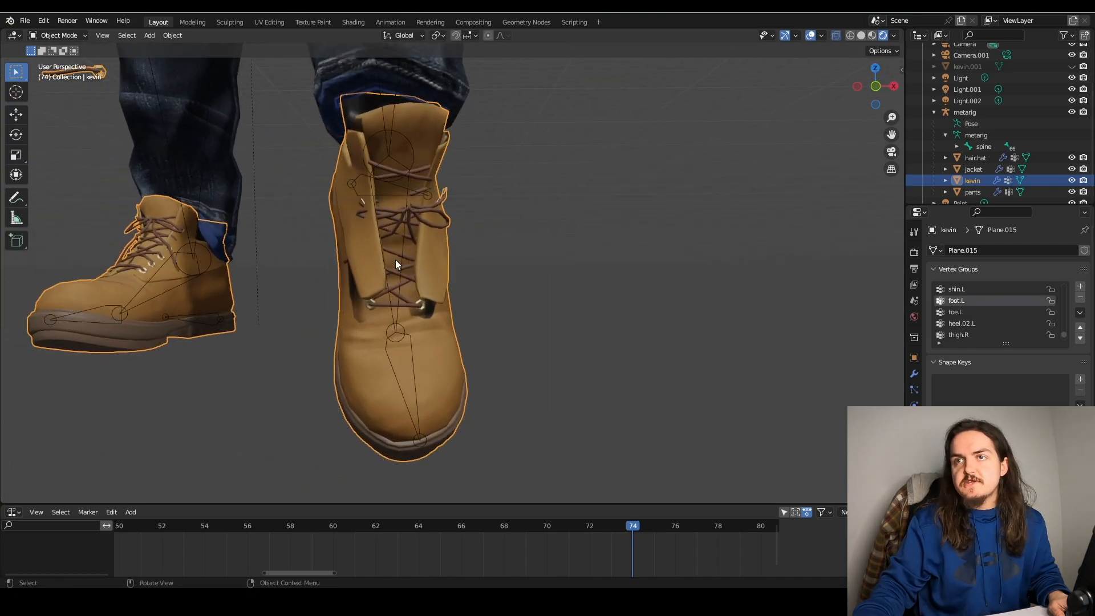
- Examine the left boot's side flaps, tongue, laces and the stray lace piece in the textured view for deformation problems
middle_click_drag(395, 282, 403, 218)
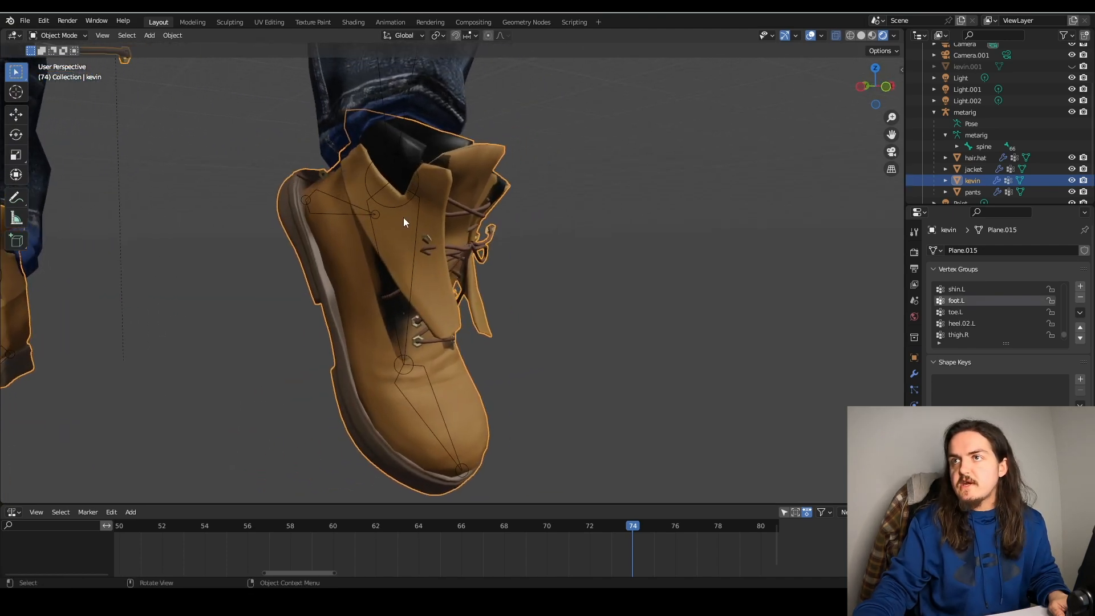
middle_click_drag(414, 263, 529, 528)
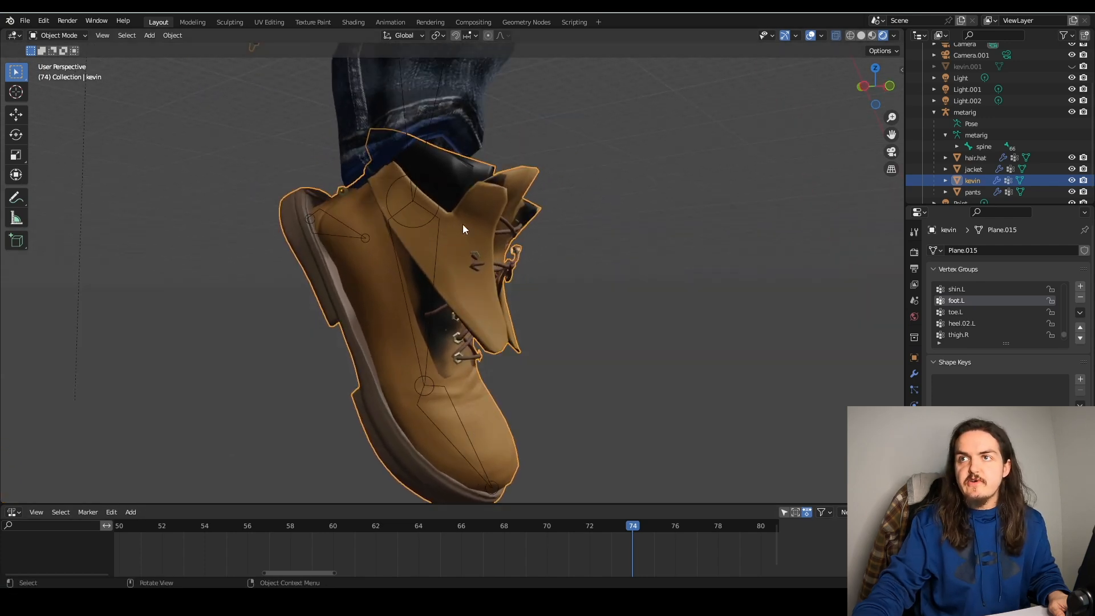
middle_click_drag(463, 298, 463, 252)
middle_click_drag(433, 288, 487, 386)
middle_click_drag(460, 249, 244, 258)
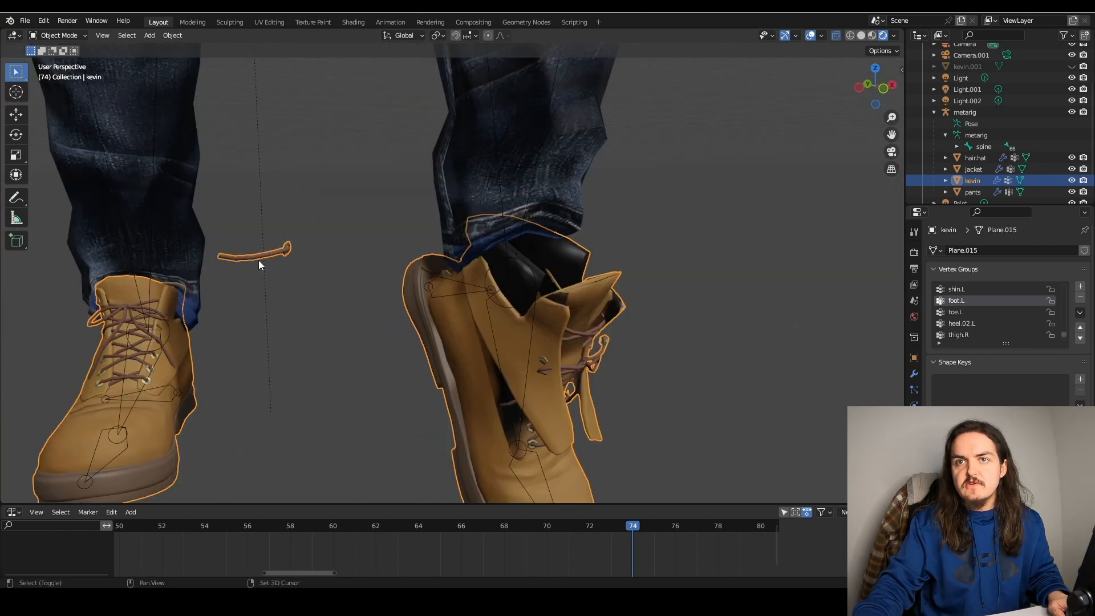
key("Tab")
key("Tab")
middle_click_drag(374, 288, 278, 198)
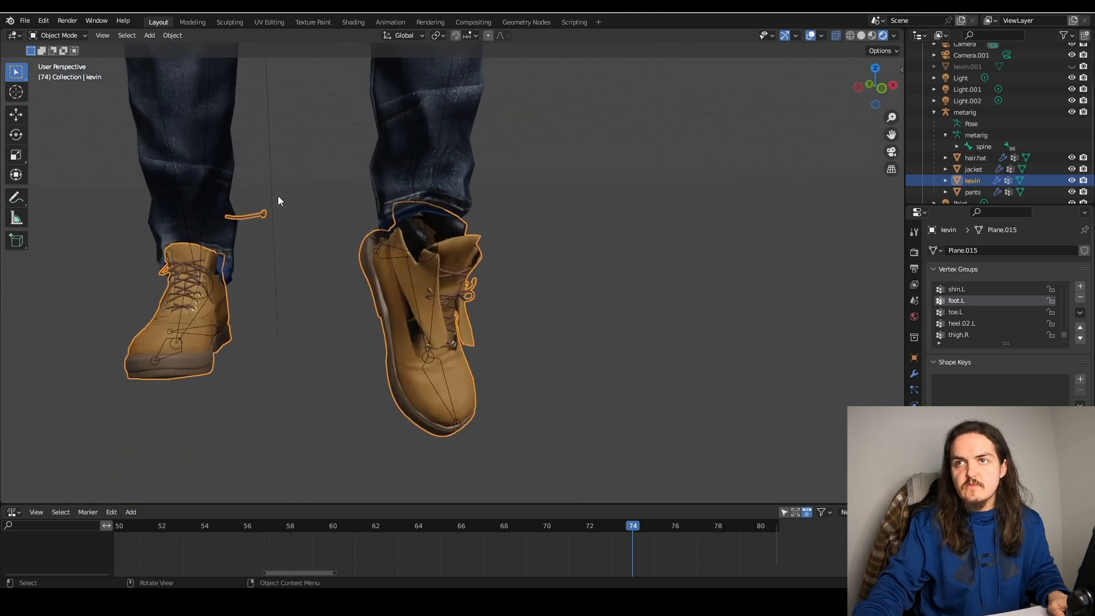
scroll(513, 323, "up", 4)
middle_click_drag(513, 322, 549, 291)
mouse_move(340, 202)
middle_mouse_down()
mouse_move(341, 223)
mouse_move(309, 222)
mouse_move(328, 228)
middle_mouse_up()
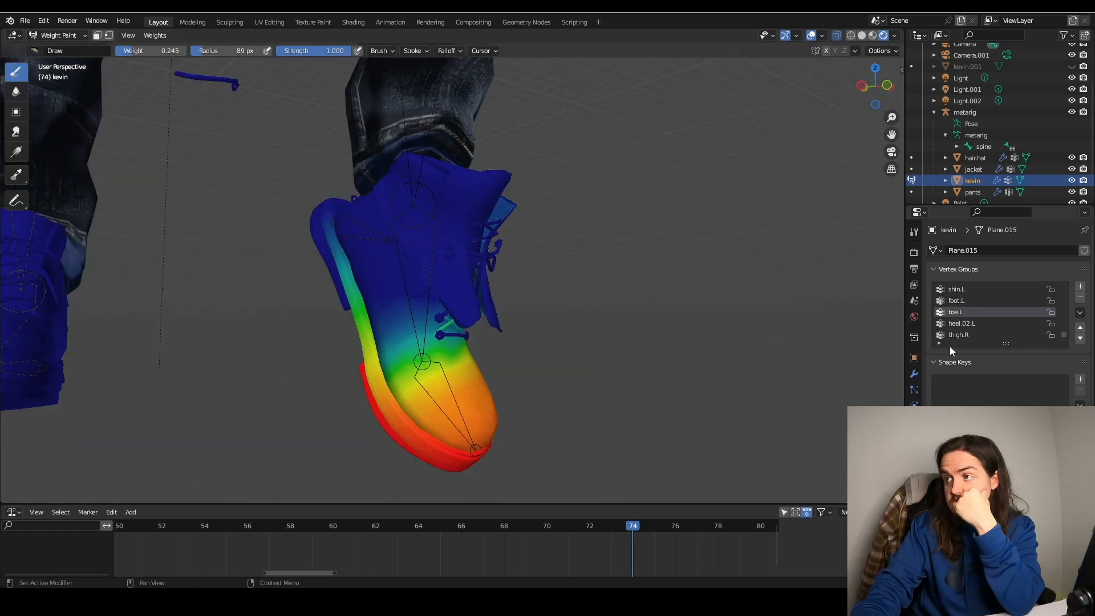
- Inspect the left boot's weights in the heel.02.L, toe.L and shin.L vertex groups from several sides
left_click(961, 323)
middle_click_drag(481, 232, 444, 275)
mouse_move(395, 217)
left_mouse_down()
mouse_move(354, 306)
mouse_move(371, 215)
mouse_move(409, 227)
left_mouse_up()
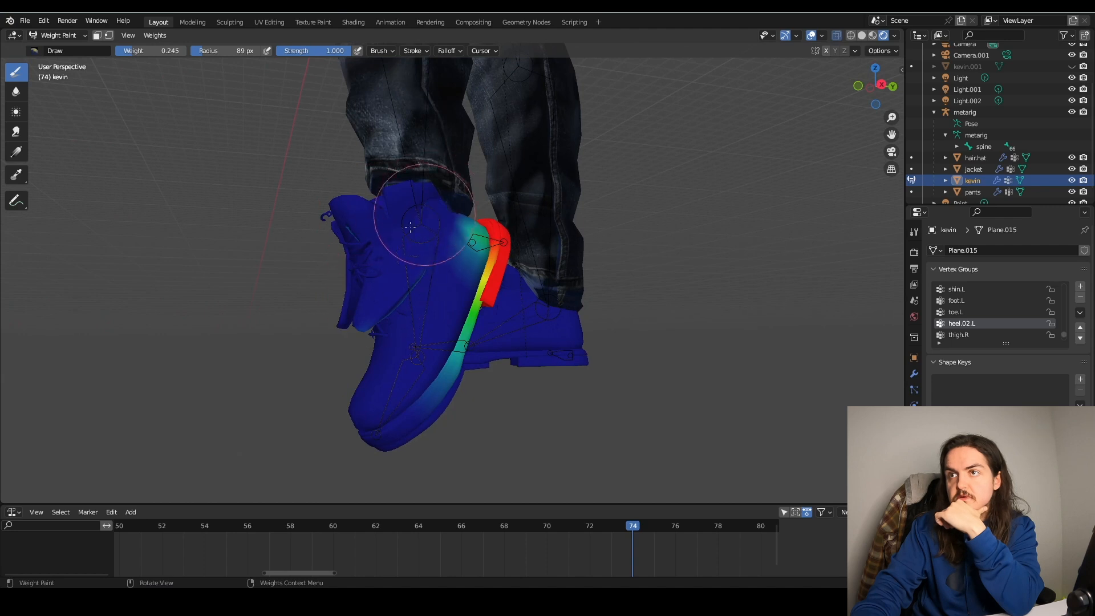
middle_click_drag(351, 249, 528, 226)
mouse_move(528, 226)
left_mouse_down()
mouse_move(536, 337)
mouse_move(492, 318)
left_mouse_up()
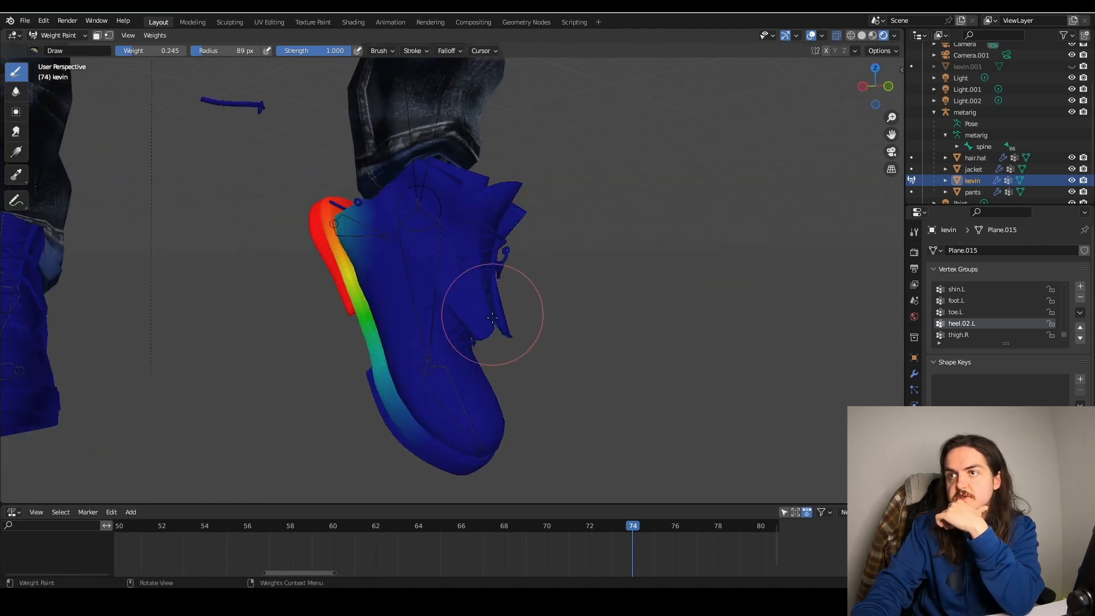
middle_click_drag(497, 192, 798, 274)
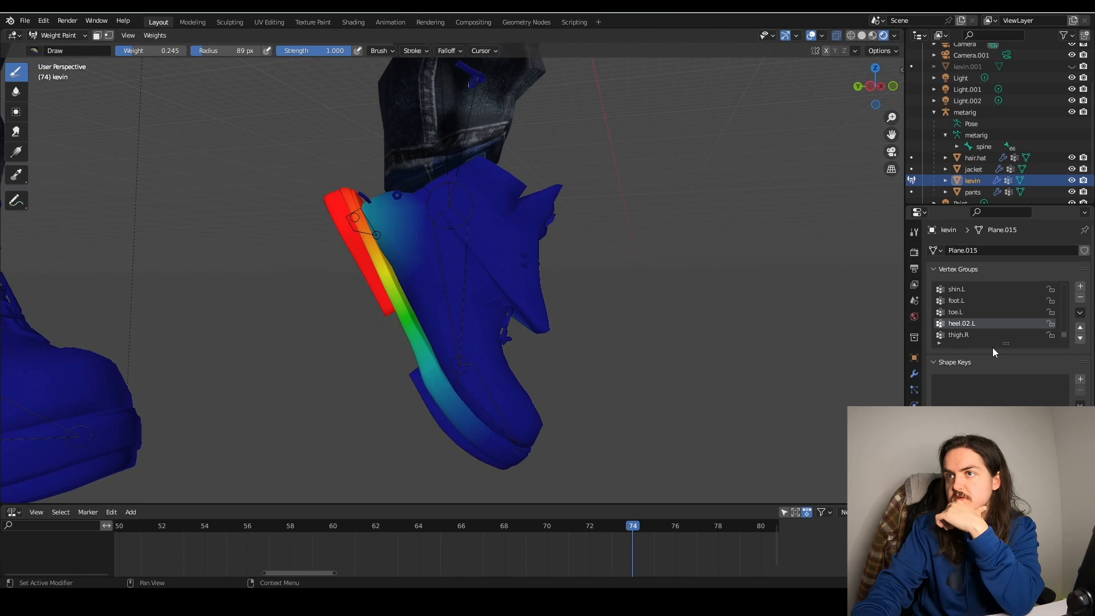
left_click(960, 312)
left_click(957, 290)
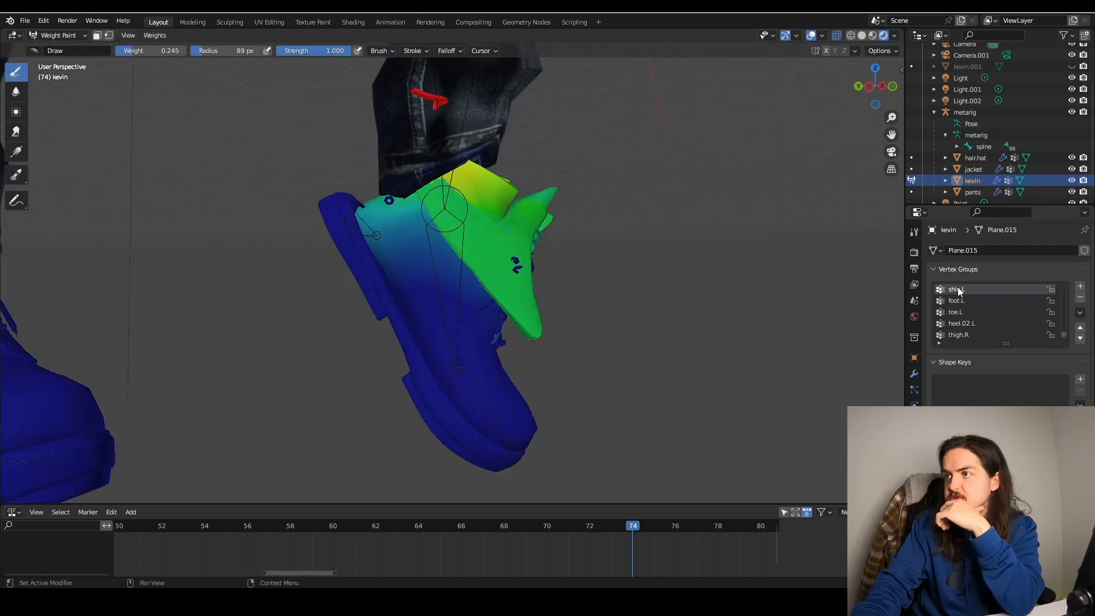
- Paint over the left boot's upper and laces in the shin.L vertex group with a Draw brush weight of 0.245
middle_click_drag(657, 258, 457, 232)
mouse_move(445, 135)
middle_mouse_down("shift")
mouse_move(468, 297)
mouse_move(441, 137)
middle_mouse_up("shift")
scroll(450, 329, "up", 4)
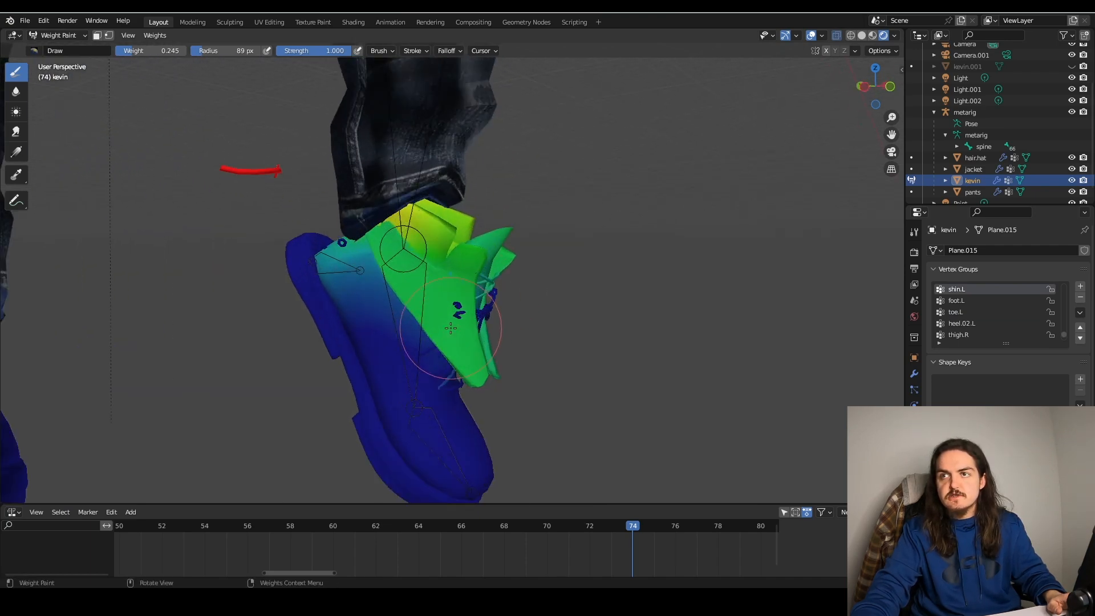
left_click_drag(473, 333, 427, 284)
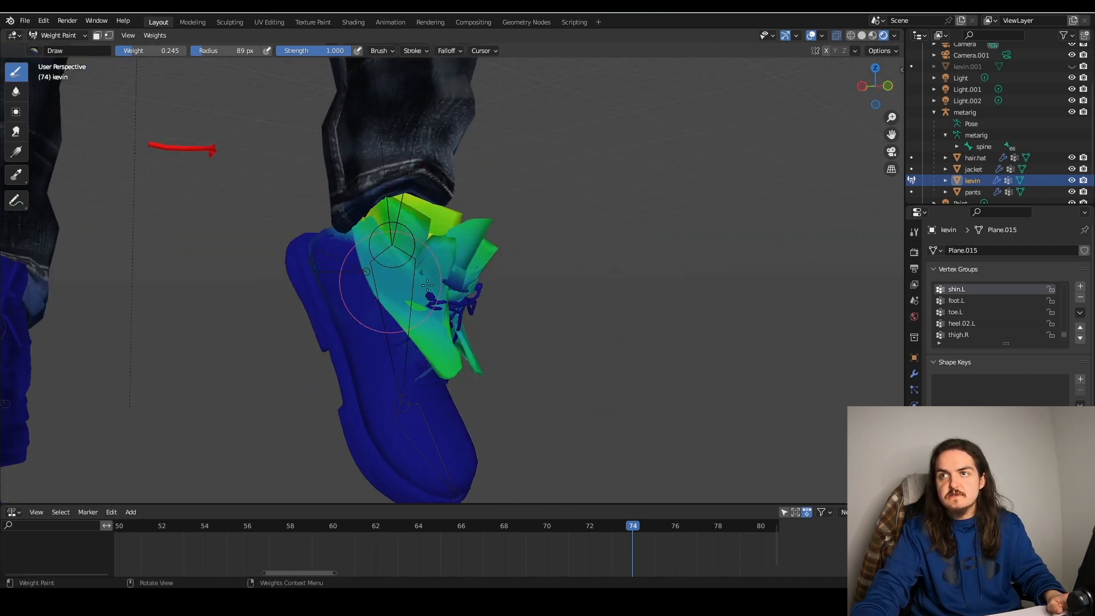
- In Edit Mode, select all linked parts of the left boot, including its sole, and remove them from the shin.L vertex group
left_click(66, 39)
left_click(64, 48)
middle_click_drag(536, 282, 510, 285)
key("Tab")
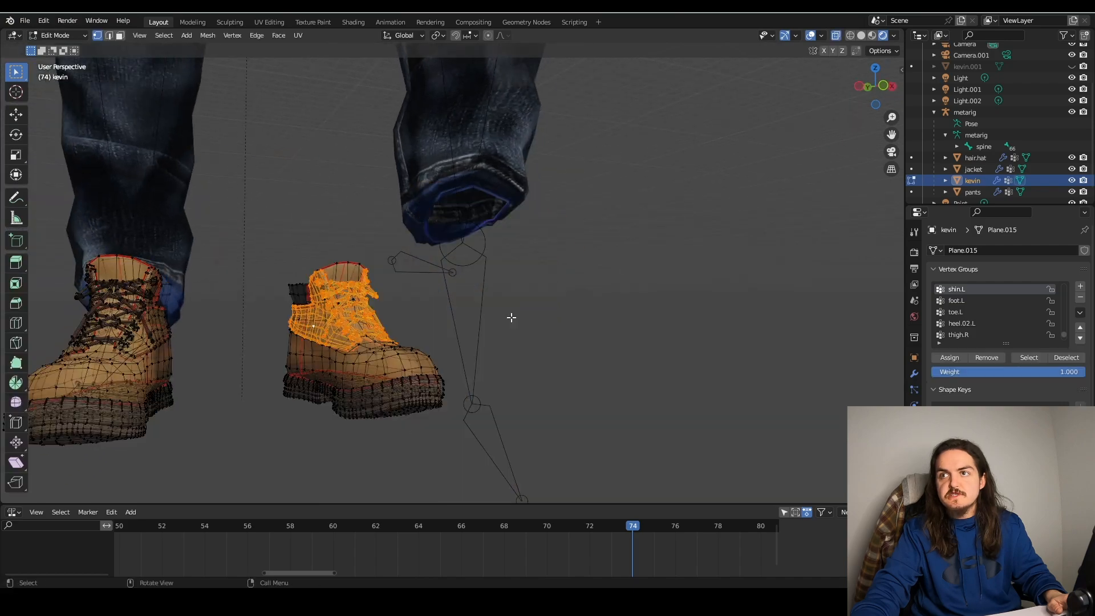
middle_click_drag(362, 336, 519, 318)
scroll(819, 289, "up", 5)
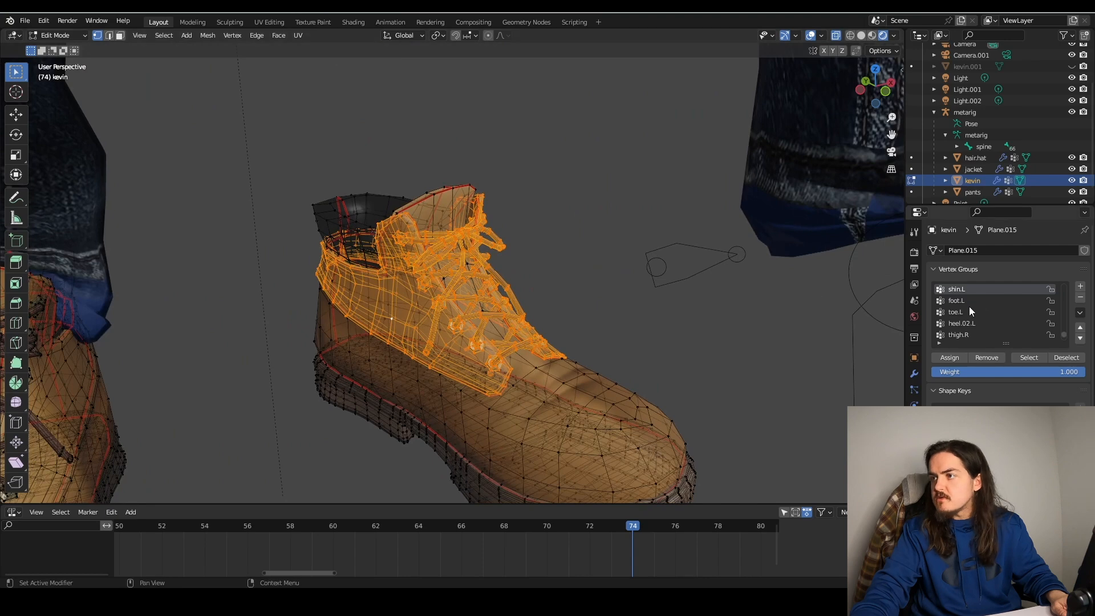
scroll(613, 322, "down", 4)
middle_click_drag(599, 300, 505, 363)
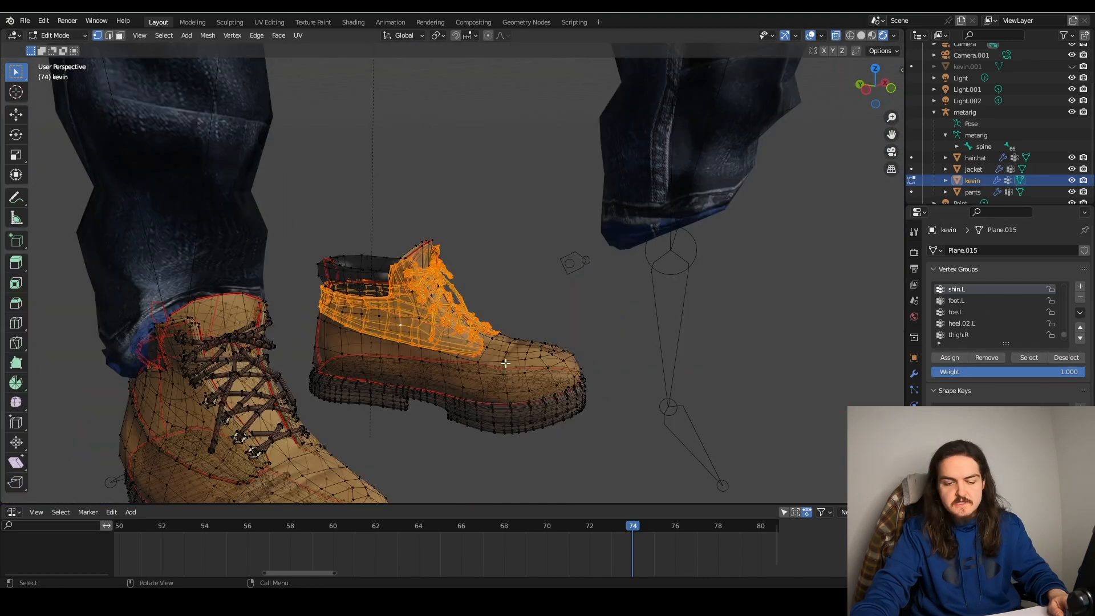
key("l")
key("l")
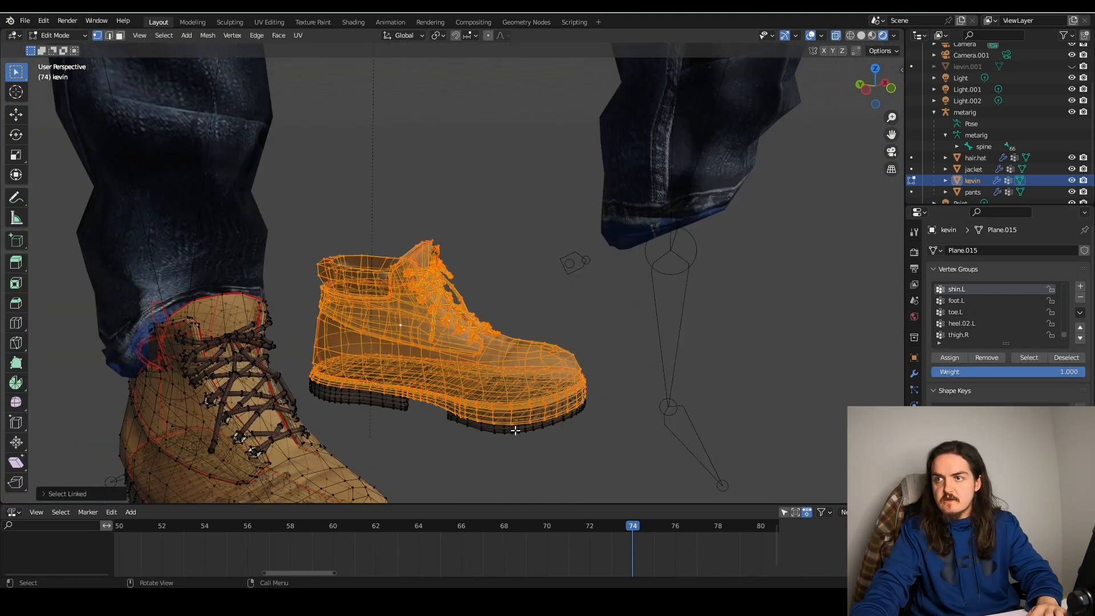
key("l")
middle_click_drag(509, 397, 758, 364)
key("l")
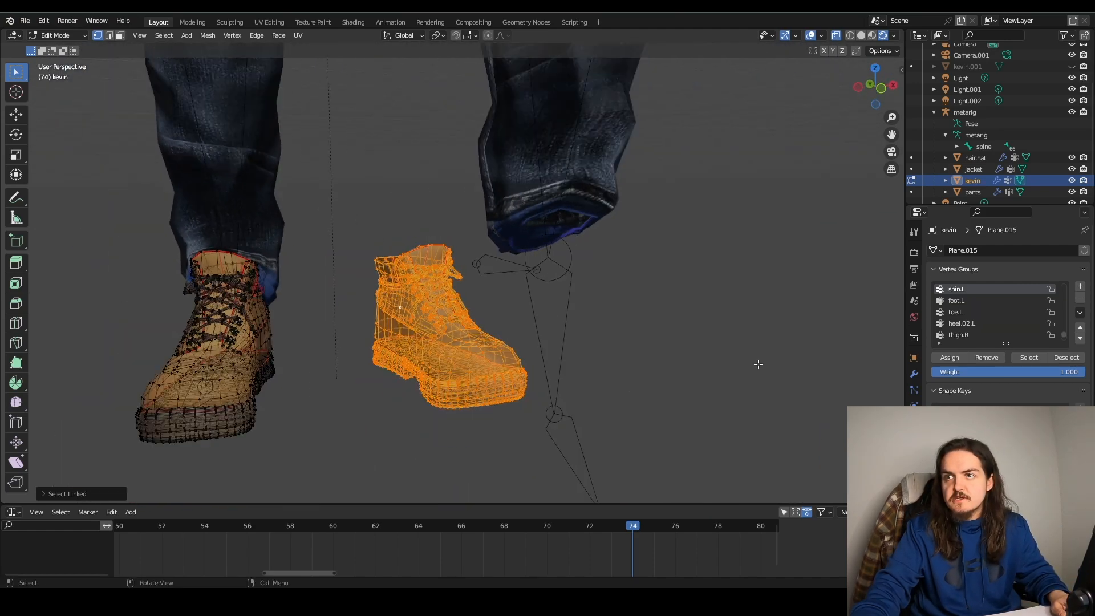
key("Tab")
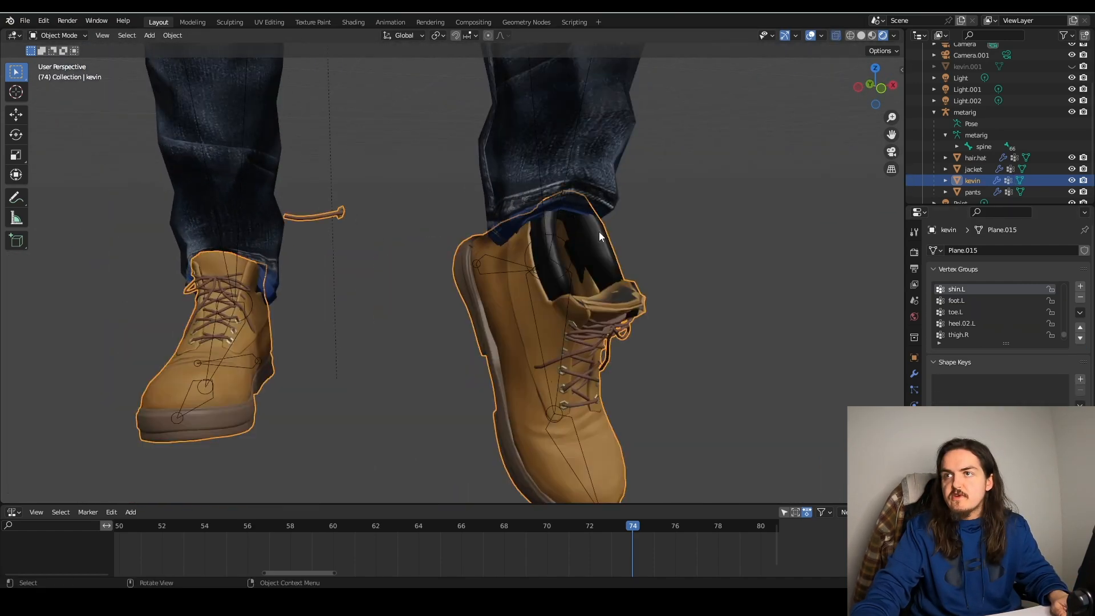
middle_click_drag(598, 232, 718, 236)
middle_click_drag(594, 272, 503, 271)
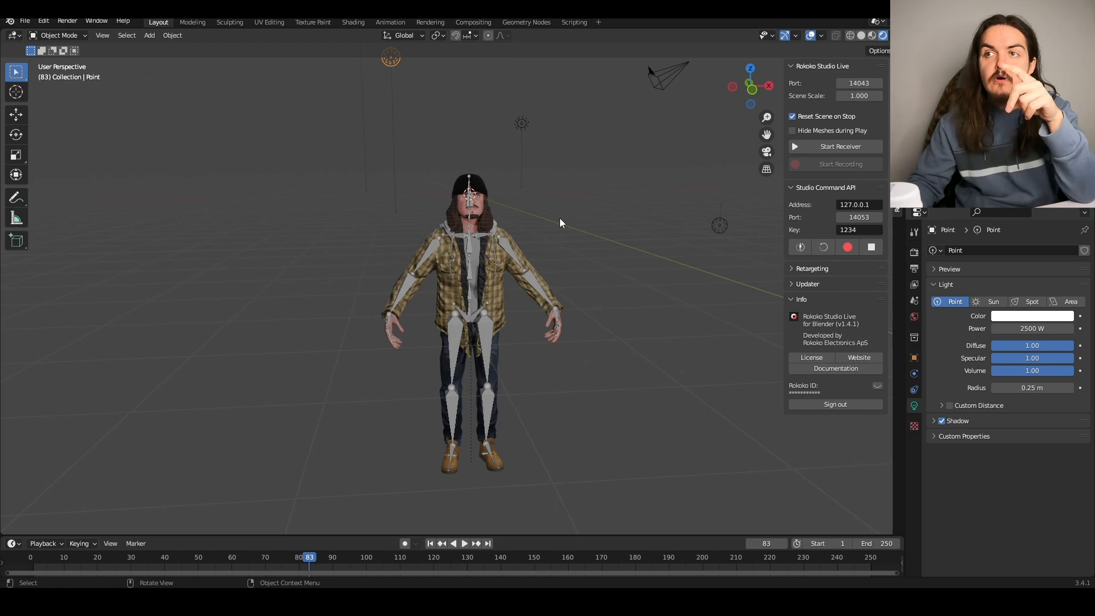
- Switch to Mixamo, apply the Idle animation to the uploaded character and download it
mouse_move(1, 318)
left_mouse_down()
mouse_move(146, 317)
mouse_move(1, 317)
left_mouse_up()
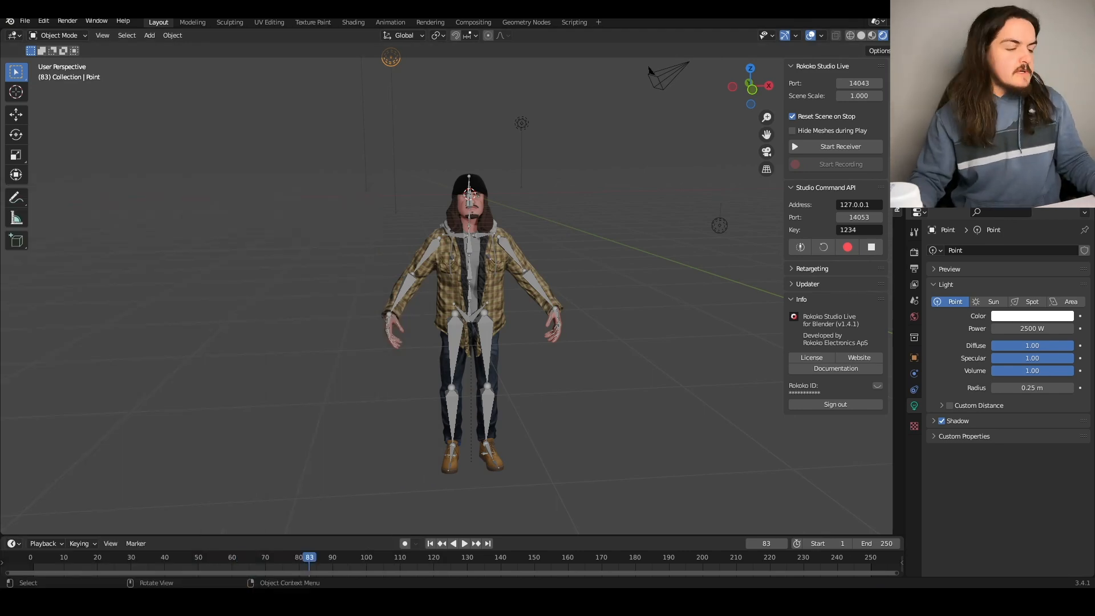
left_click_drag(671, 479, 732, 402)
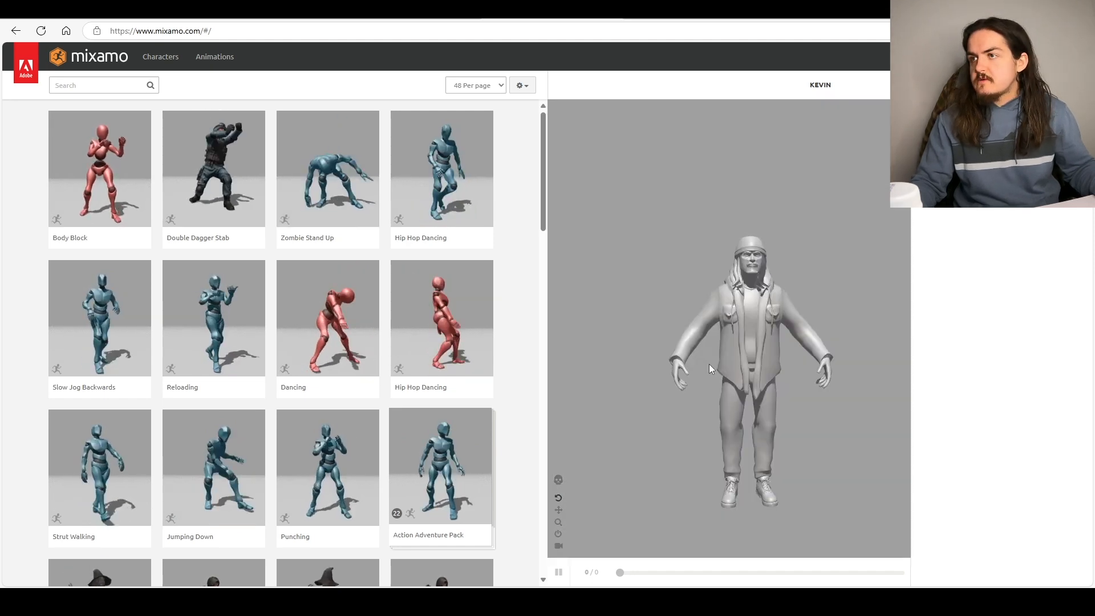
scroll(224, 357, "down", 20)
left_click(100, 351)
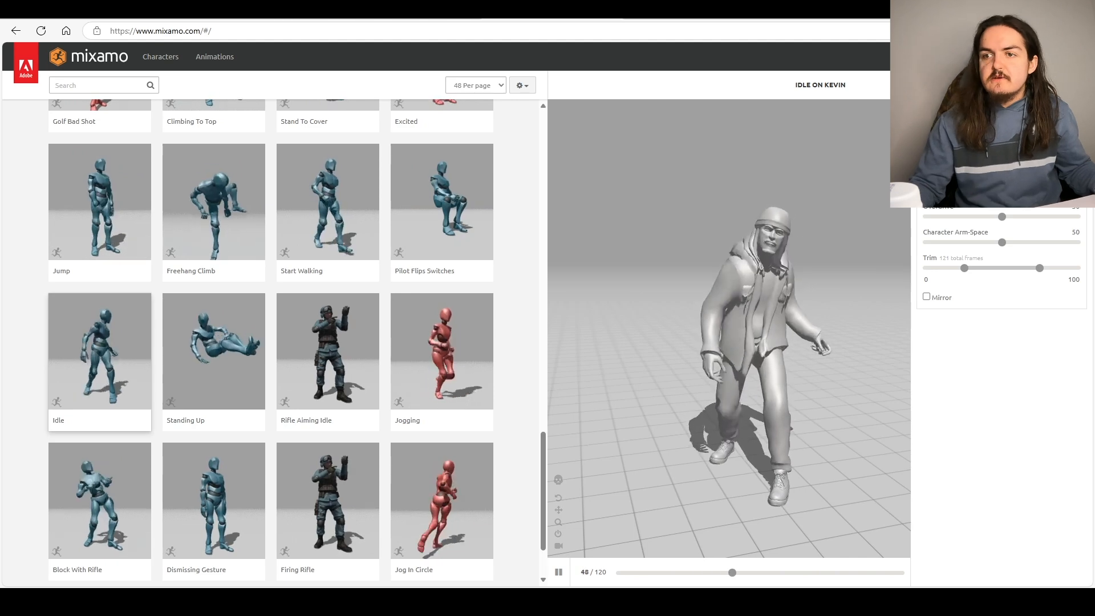
left_click(1001, 117)
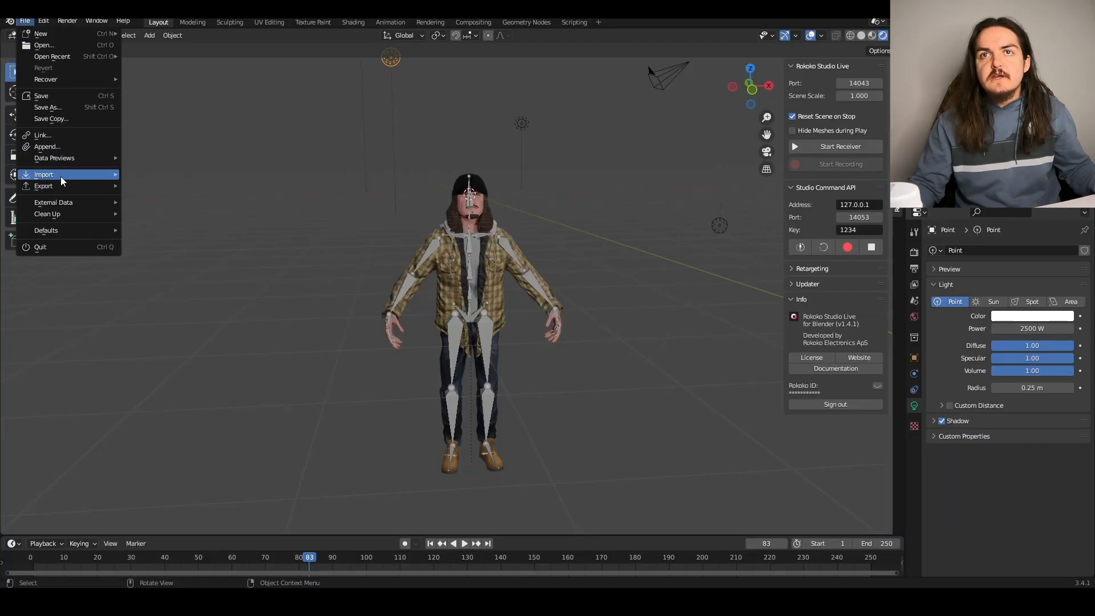
- Switch back to Blender and import Idle.fbx from the Downloads folder
mouse_move(64, 176)
left_click(171, 265)
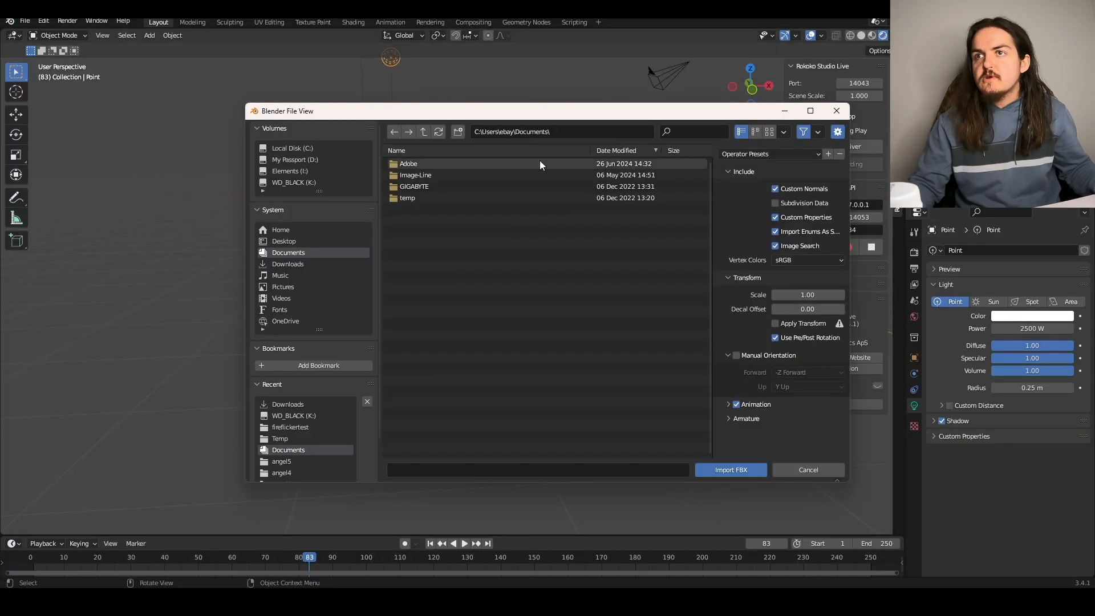
left_click(414, 211)
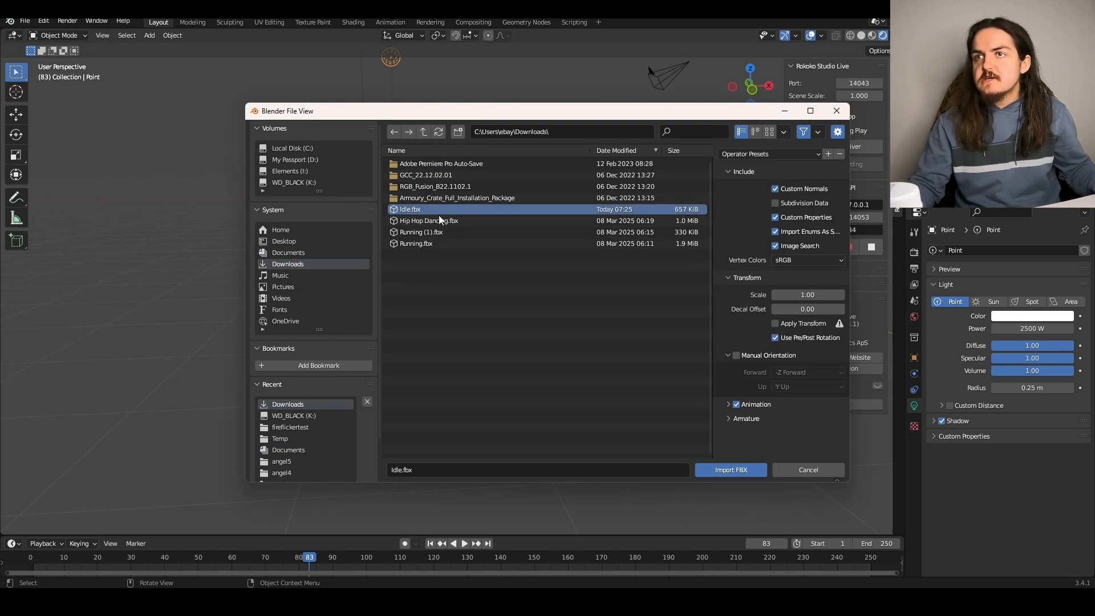
left_click(742, 471)
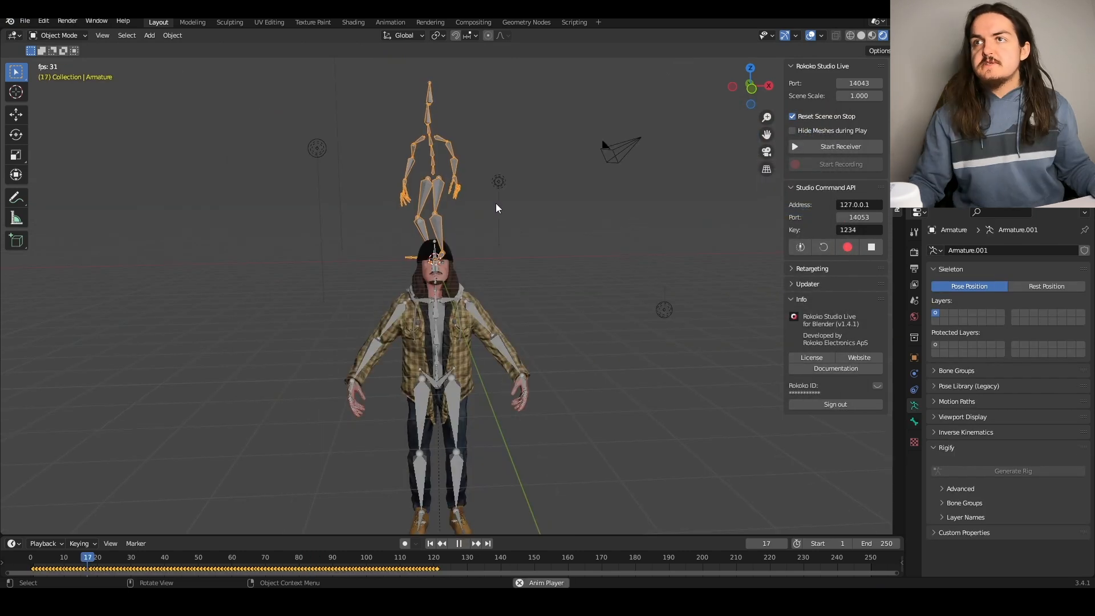
- Stop the animation playback and scale the imported armature to roughly the character's height
key("space")
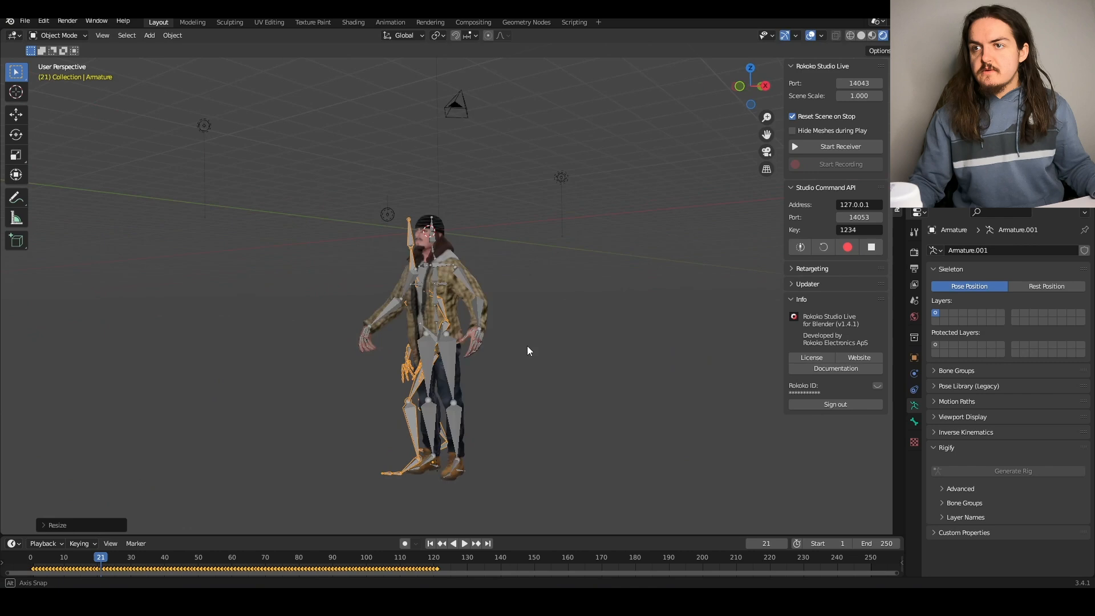
middle_click_drag(527, 346, 558, 365)
key("s")
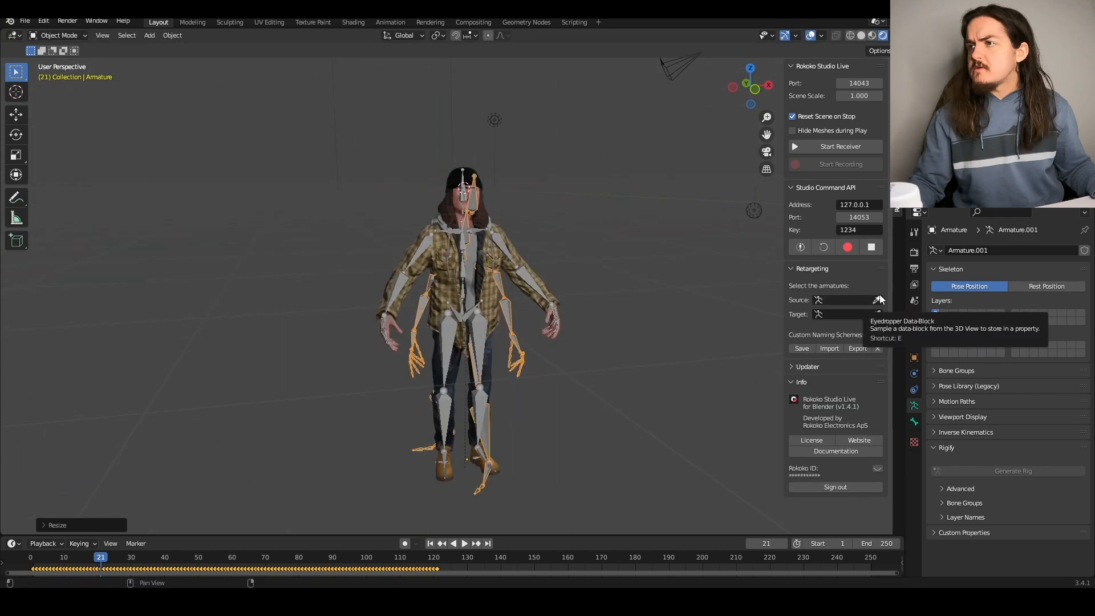
- Set Armature as the Rokoko retargeting source and metarig as the target, build the bone list and widen it for reading
left_click(879, 300)
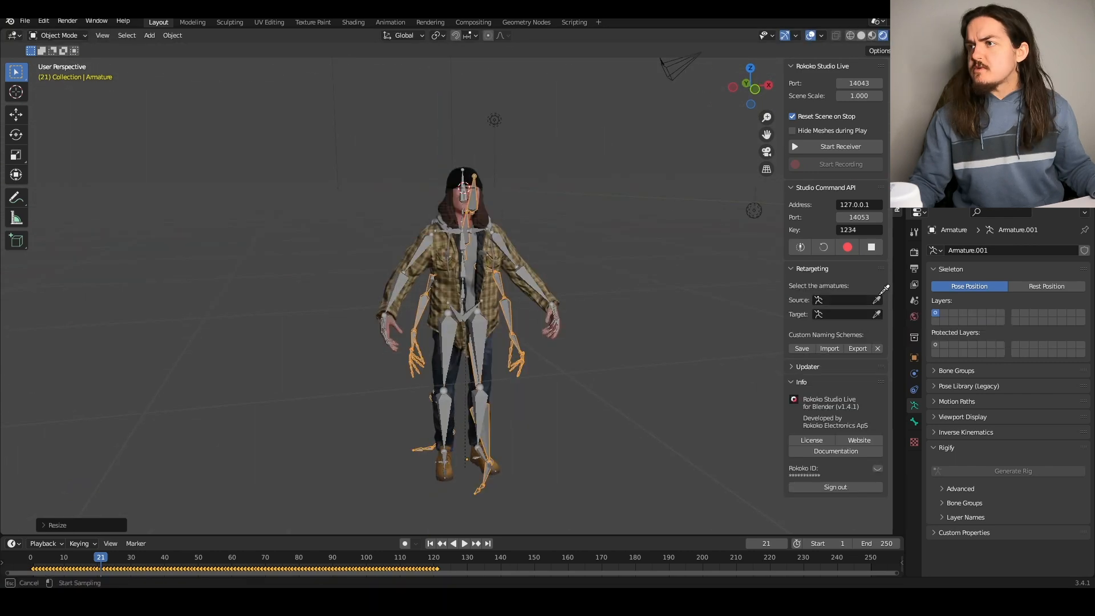
left_click(425, 310)
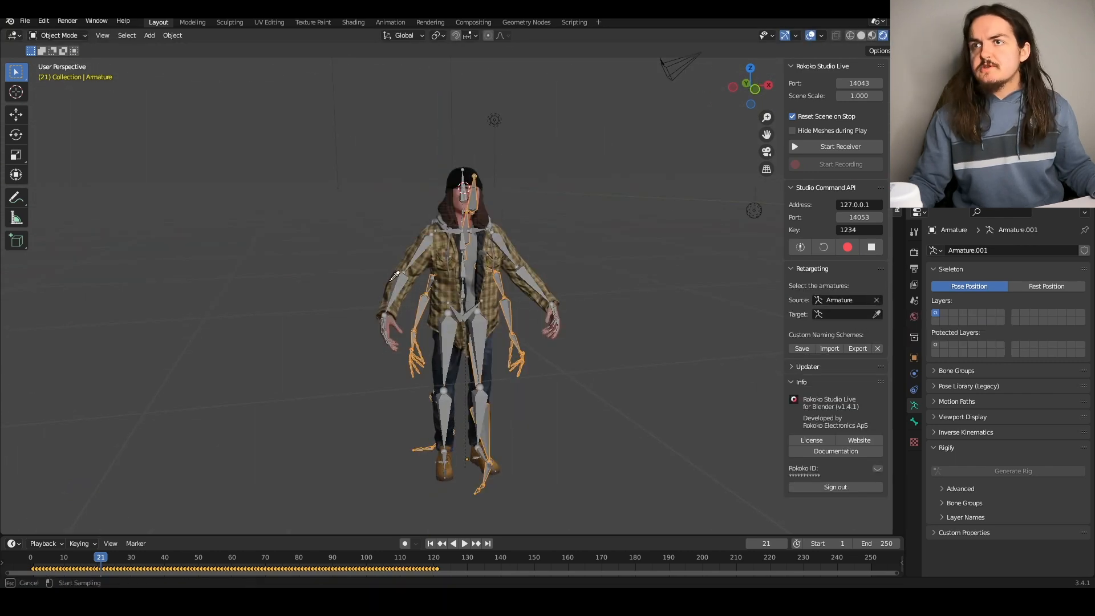
left_click(425, 242)
scroll(672, 286, "up", 3)
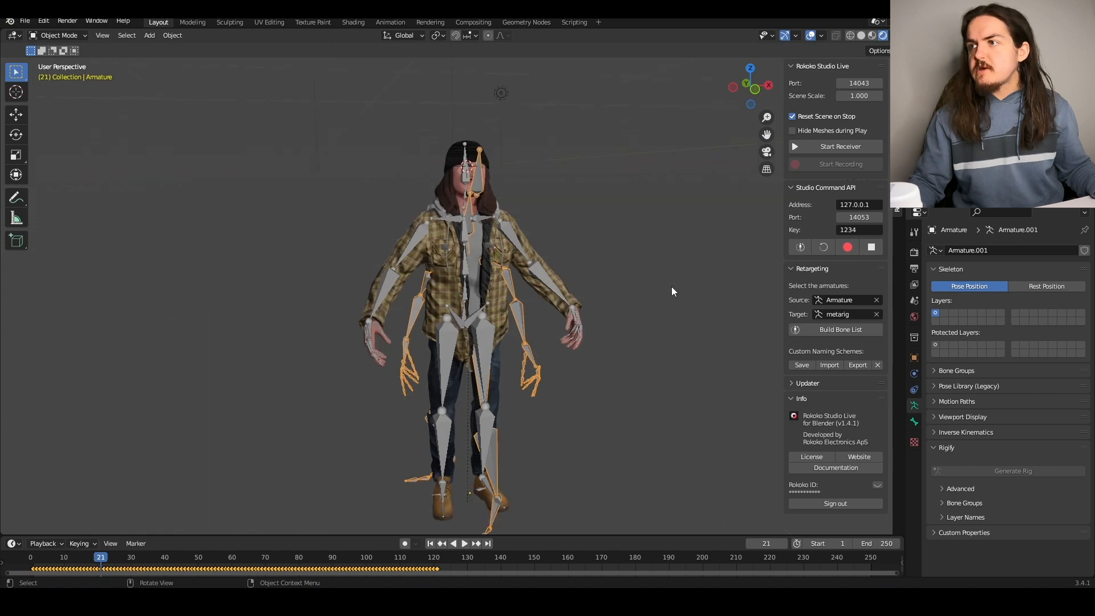
left_click(868, 330)
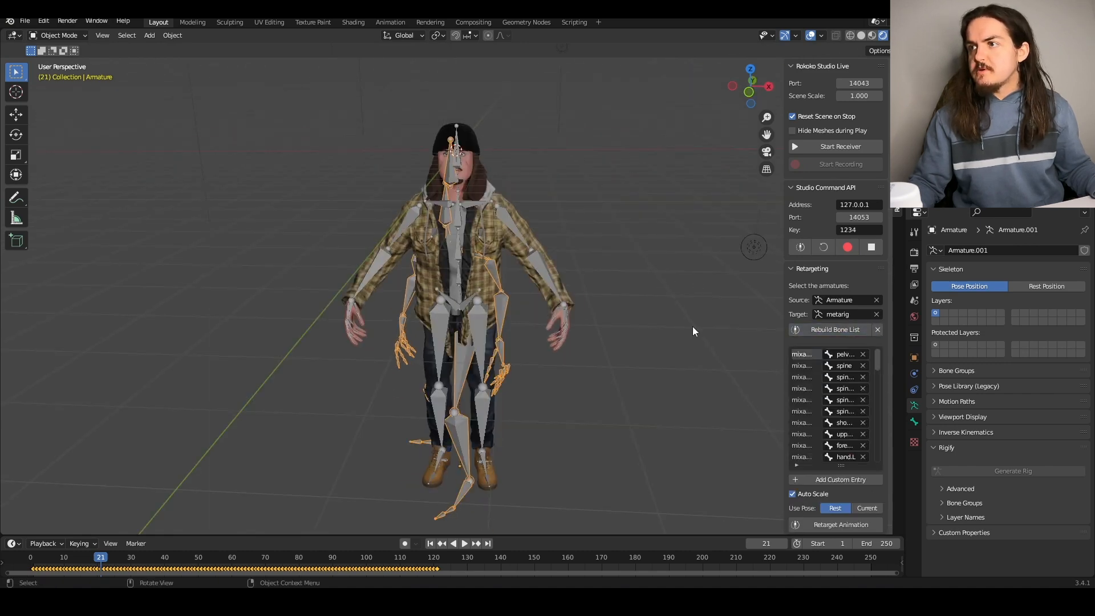
left_click_drag(783, 279, 676, 278)
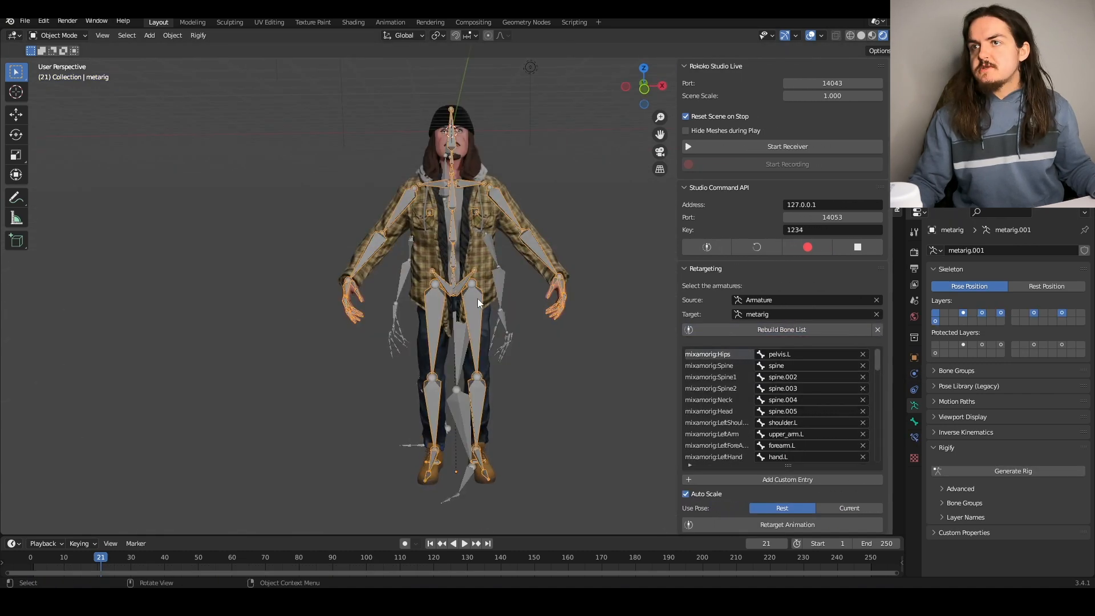
- Put the imported Mixamo armature in Rest Position and move it up along Z to overlap the character
left_click(499, 300)
left_click(503, 283)
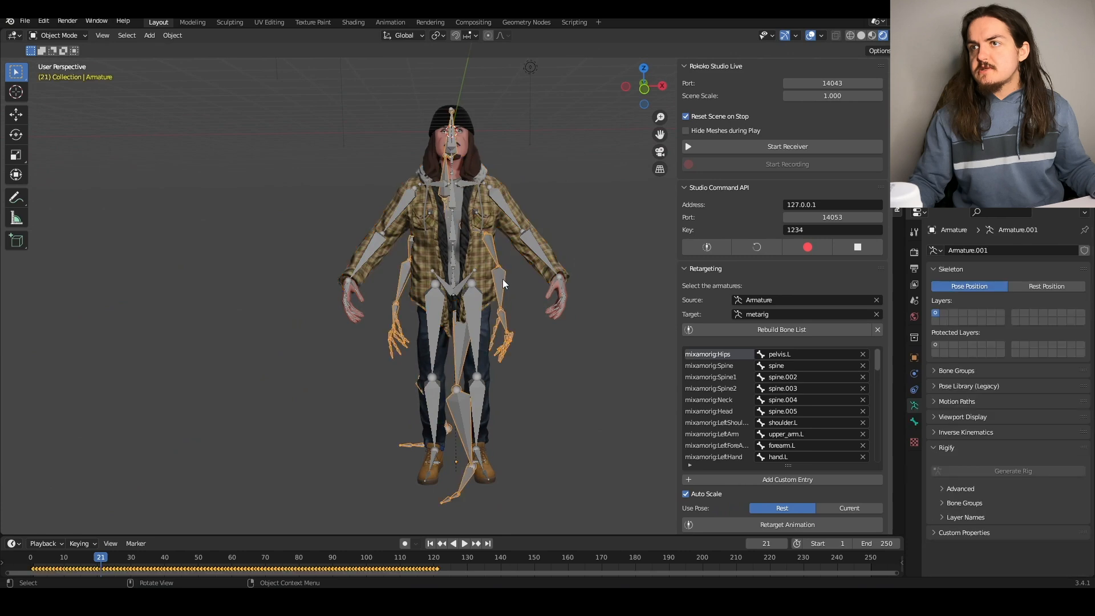
left_click(1028, 288)
scroll(546, 497, "down", 5)
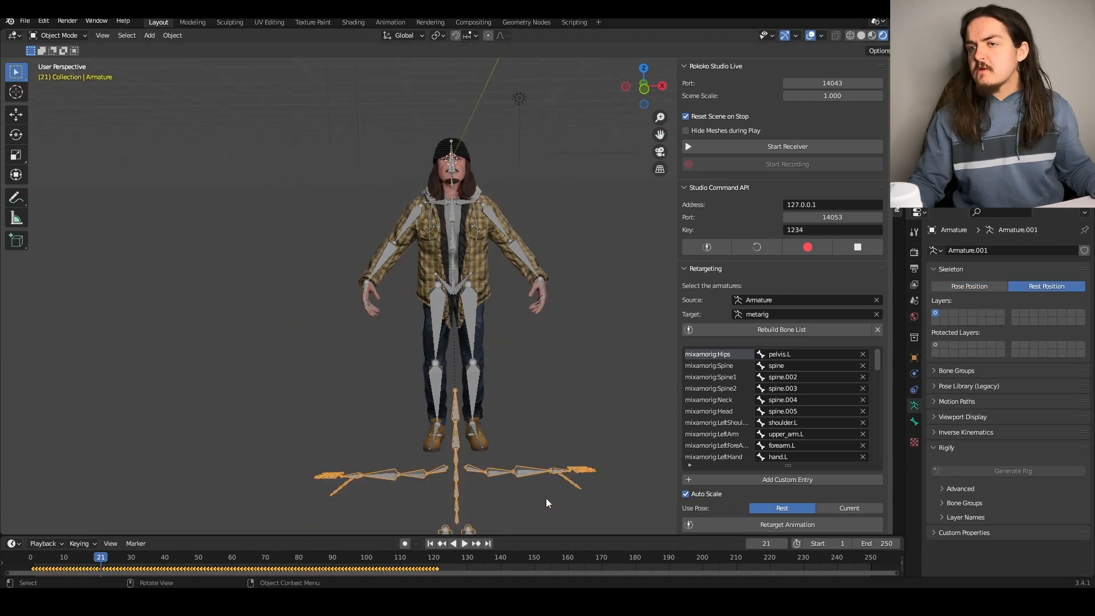
key("g")
key("z")
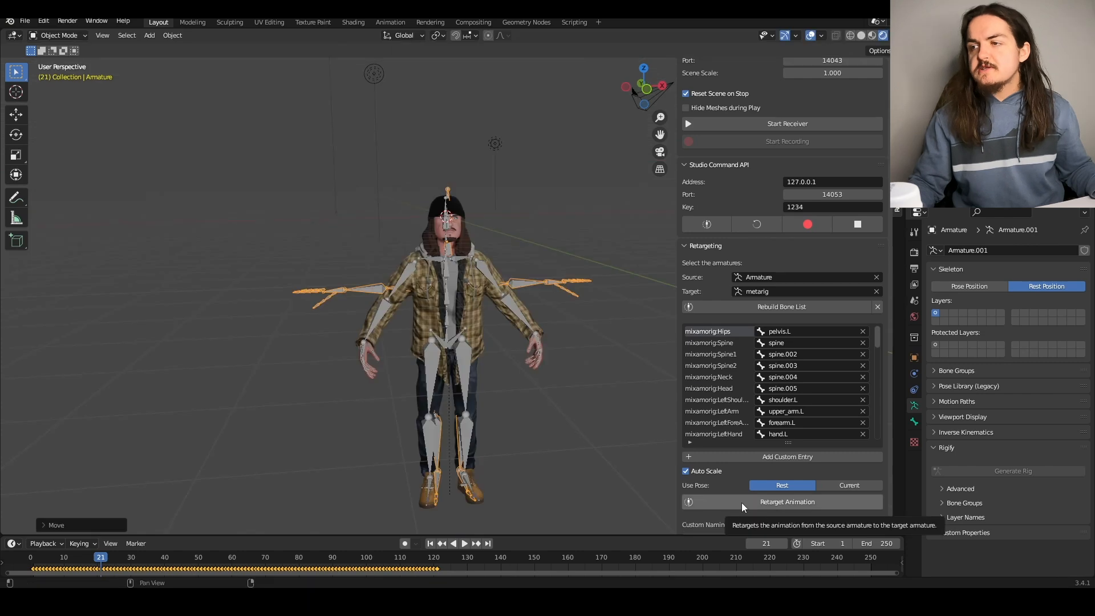
- Retarget the animation onto metarig and play it back from the start with the viewport overlays hidden
left_click(741, 502)
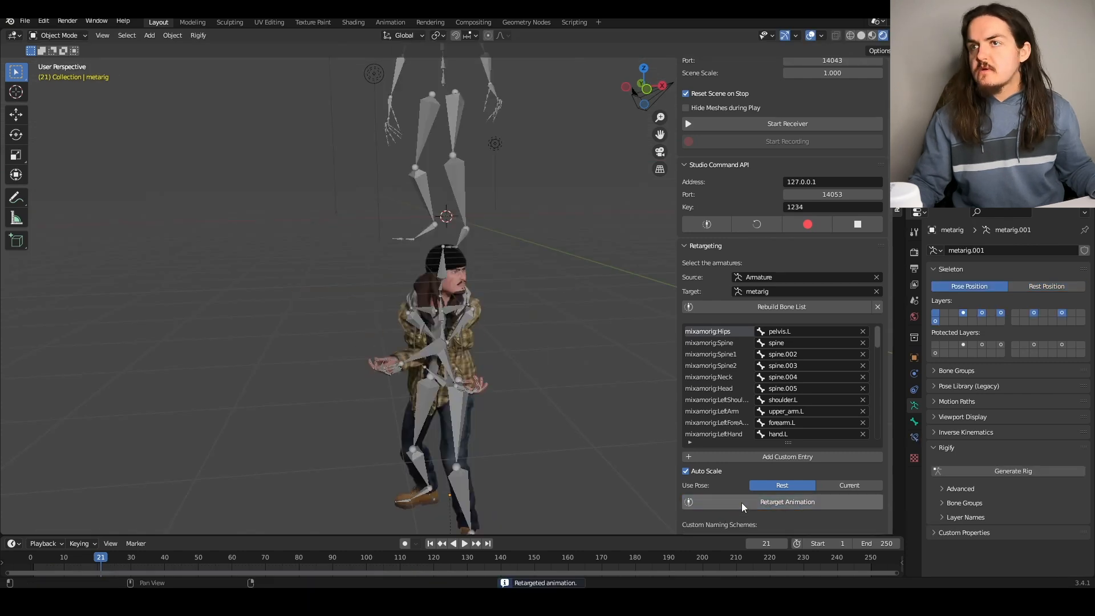
middle_click_drag(414, 341, 463, 300)
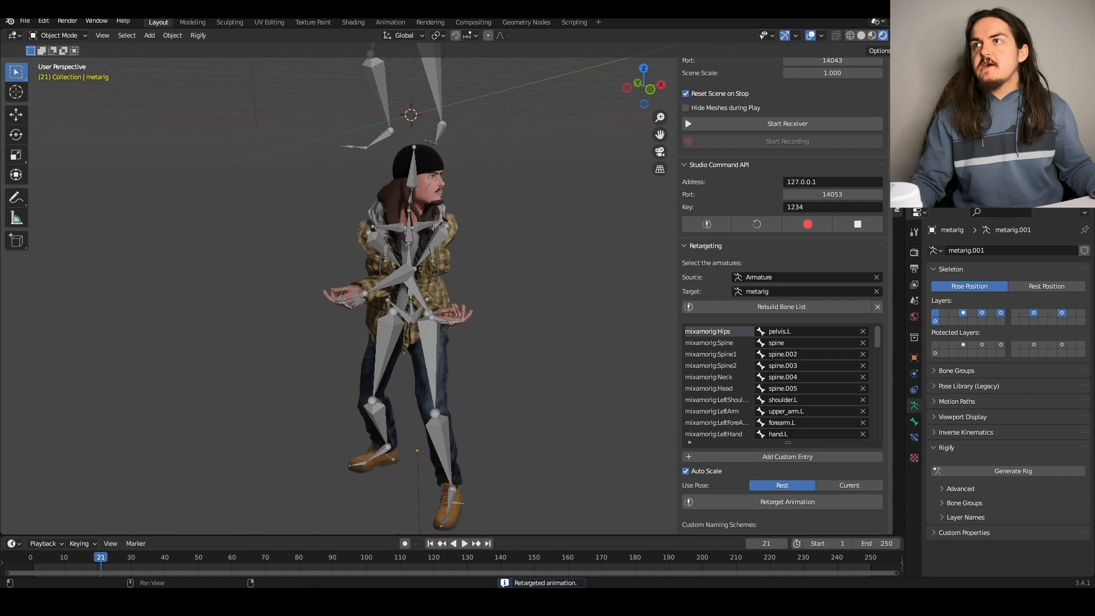
left_click(814, 35)
key("space")
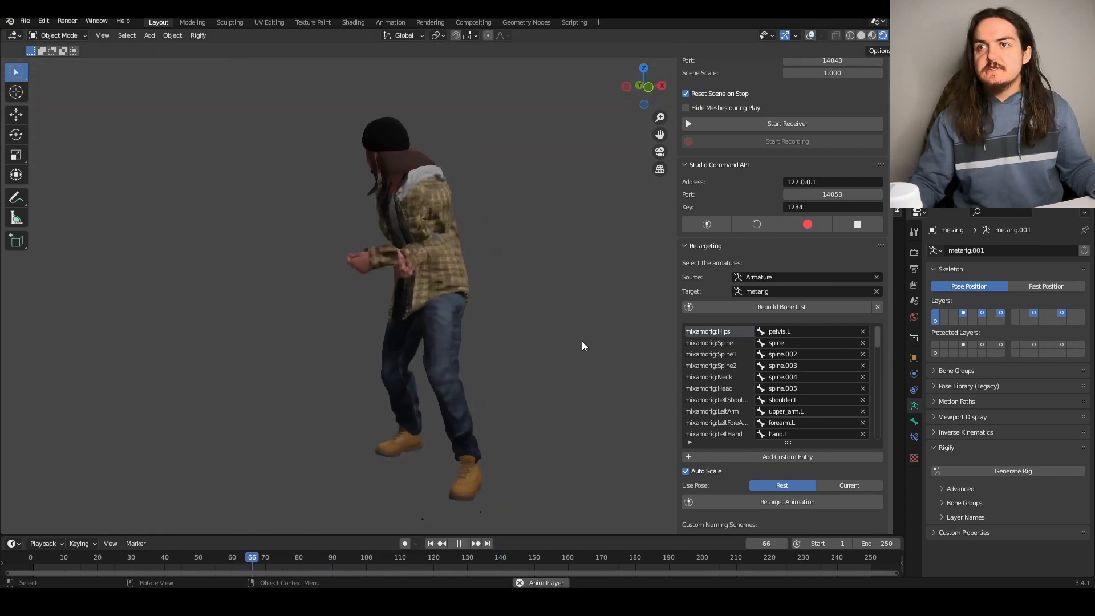
key("space")
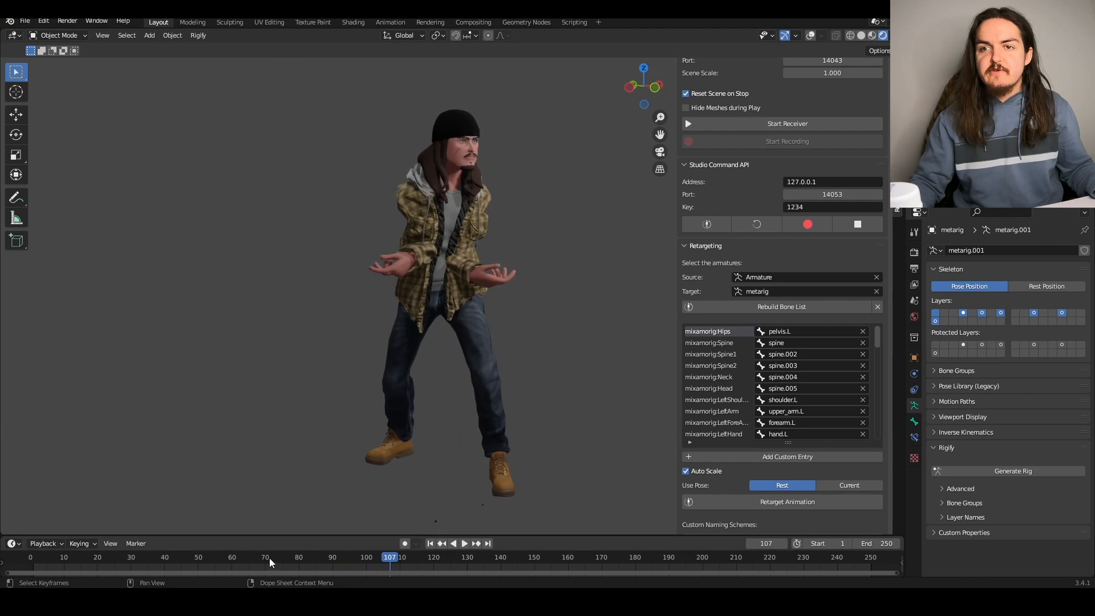
key("shift+Left")
key("space")
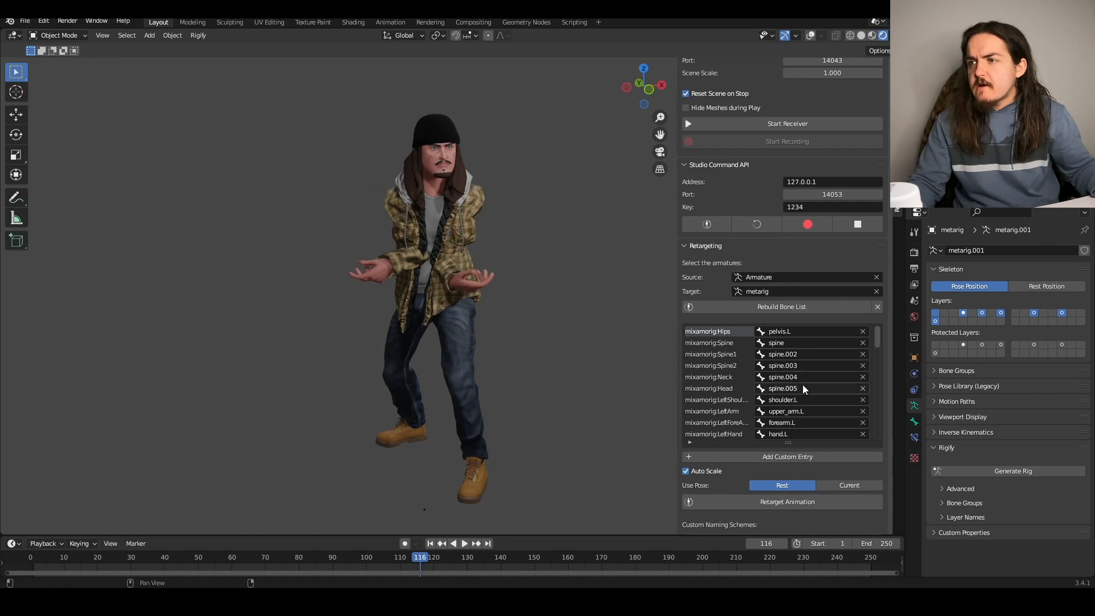
- Map mixamorig:Head to spine.006 and mixamorig:Neck to spine.005 in the retargeting bone list
left_click(802, 388)
left_click(772, 474)
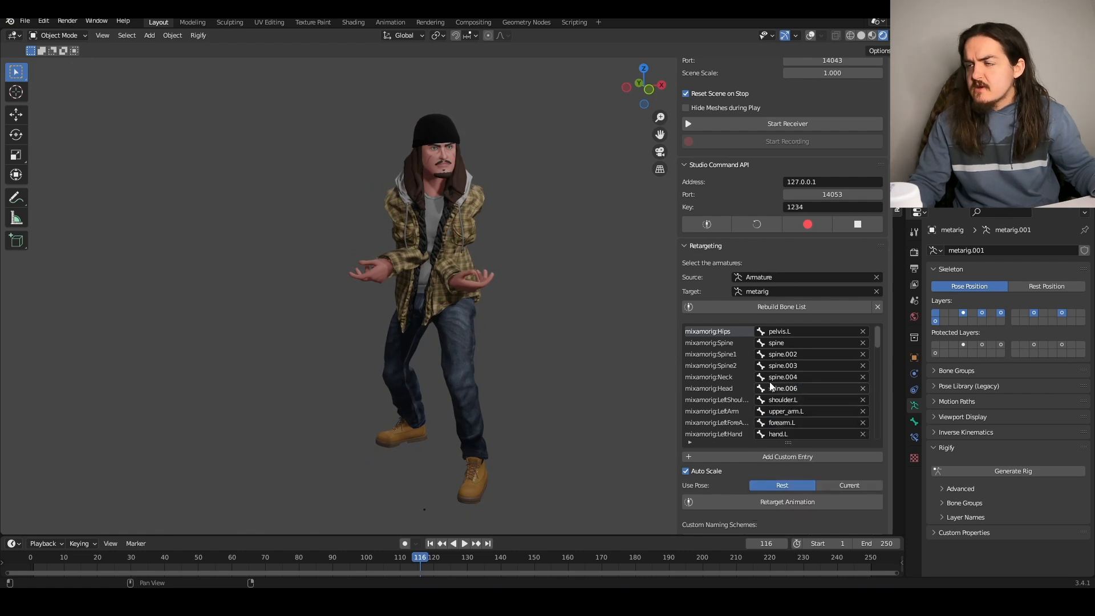
left_click(797, 377)
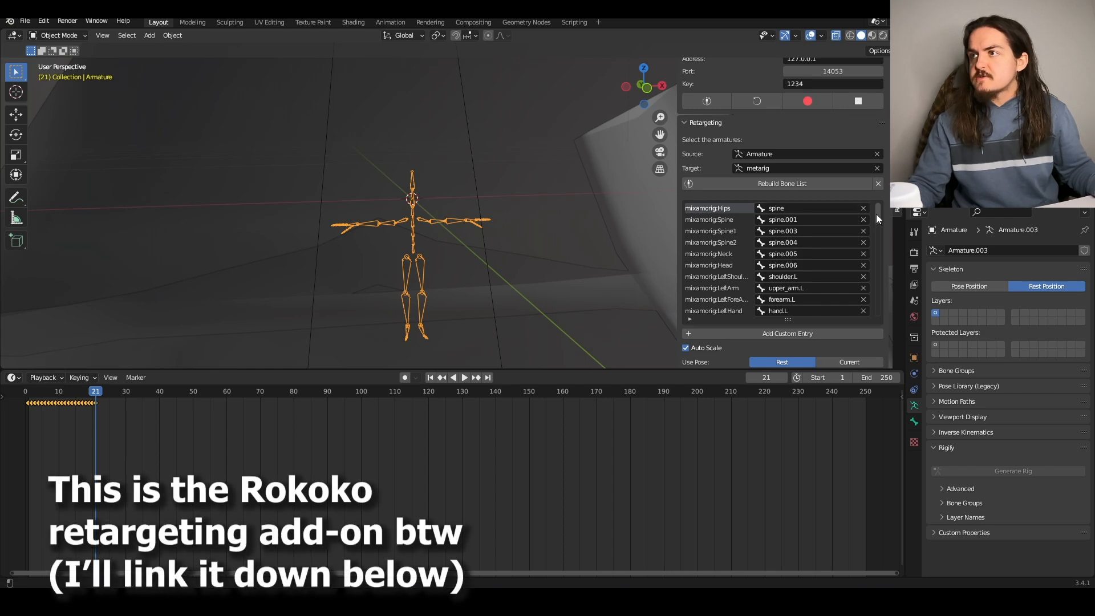
- Retarget the animation with the corrected bone list and check the character in rendered shading
scroll(716, 351, "down", 3)
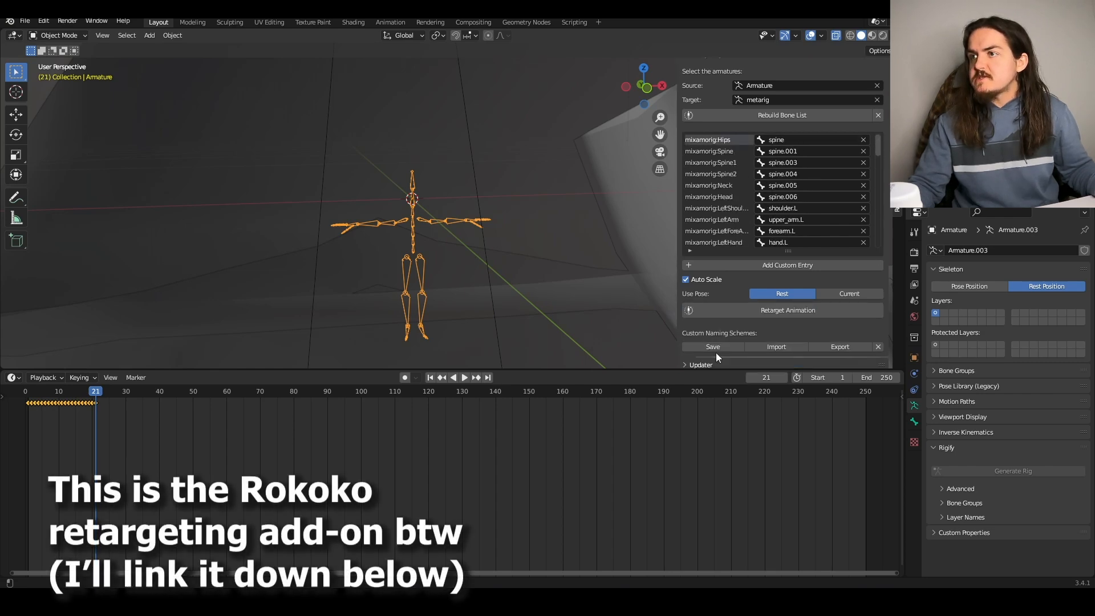
scroll(716, 353, "down", 1)
scroll(463, 327, "down", 4)
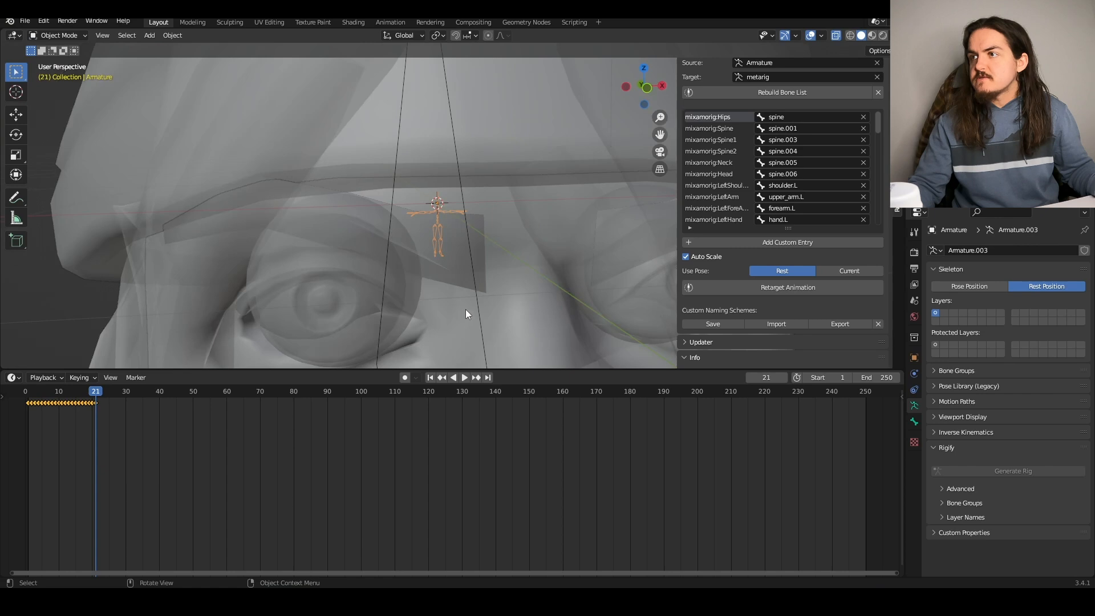
scroll(463, 322, "down", 5)
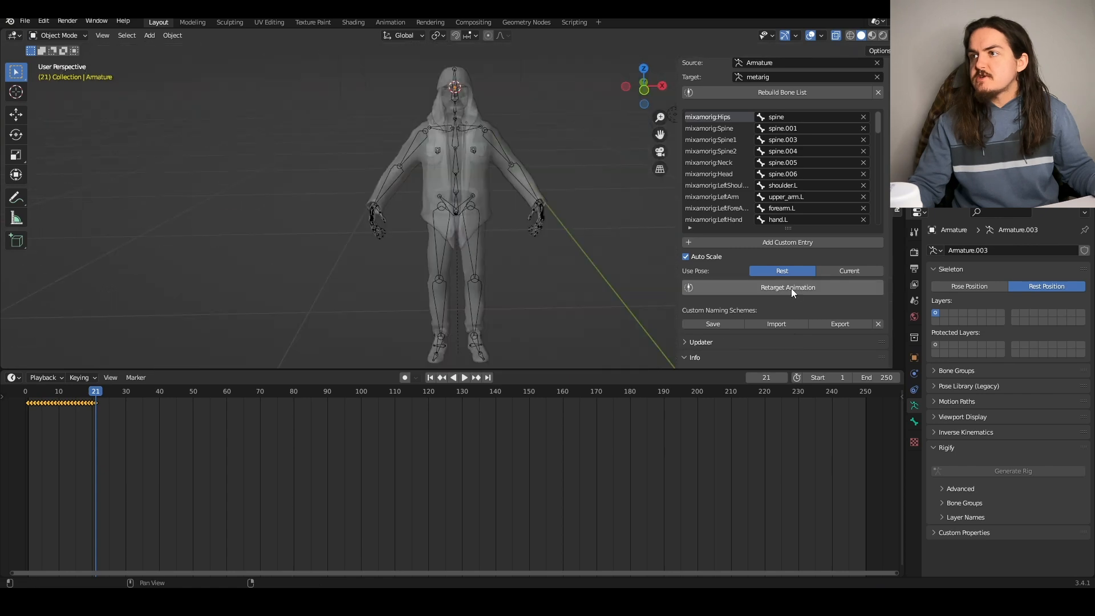
left_click(882, 36)
left_click(752, 288)
middle_click_drag(548, 244, 574, 232)
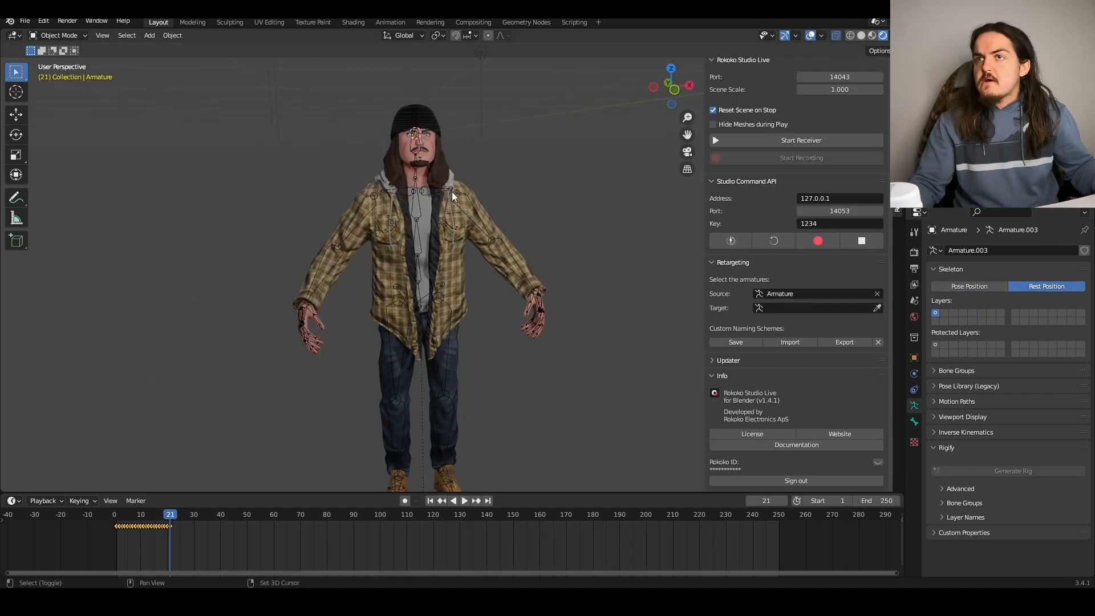
- Clear the retargeting source and scale the imported armature up to roughly the character's height, finishing with a factor of about 1.95
middle_click_drag(451, 192, 496, 236)
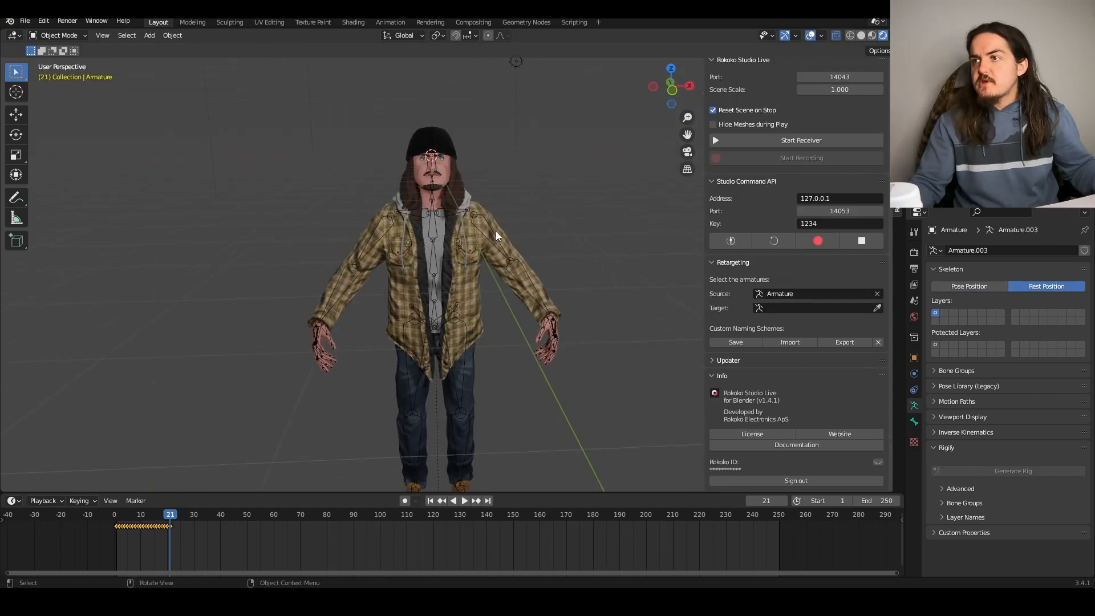
left_click(879, 294)
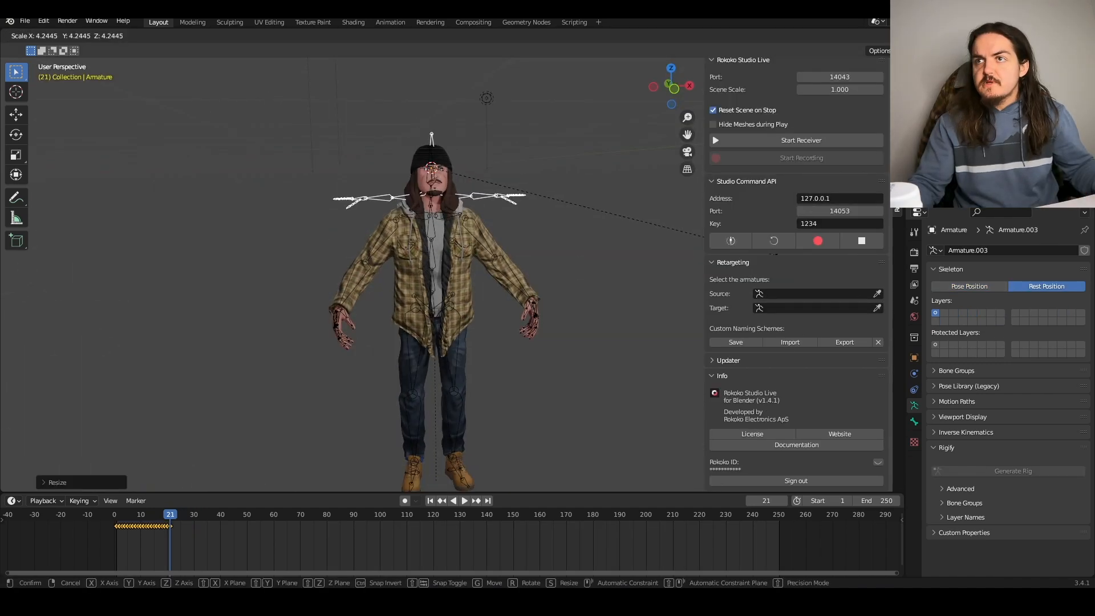
left_click(534, 281)
middle_click_drag(461, 282, 429, 226, "shift")
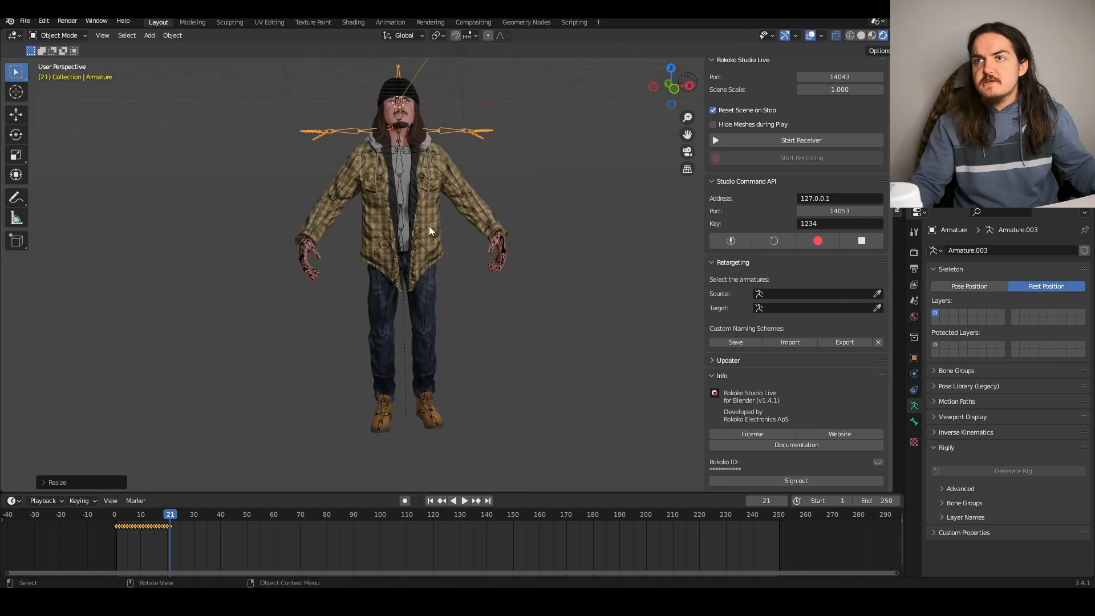
key("s")
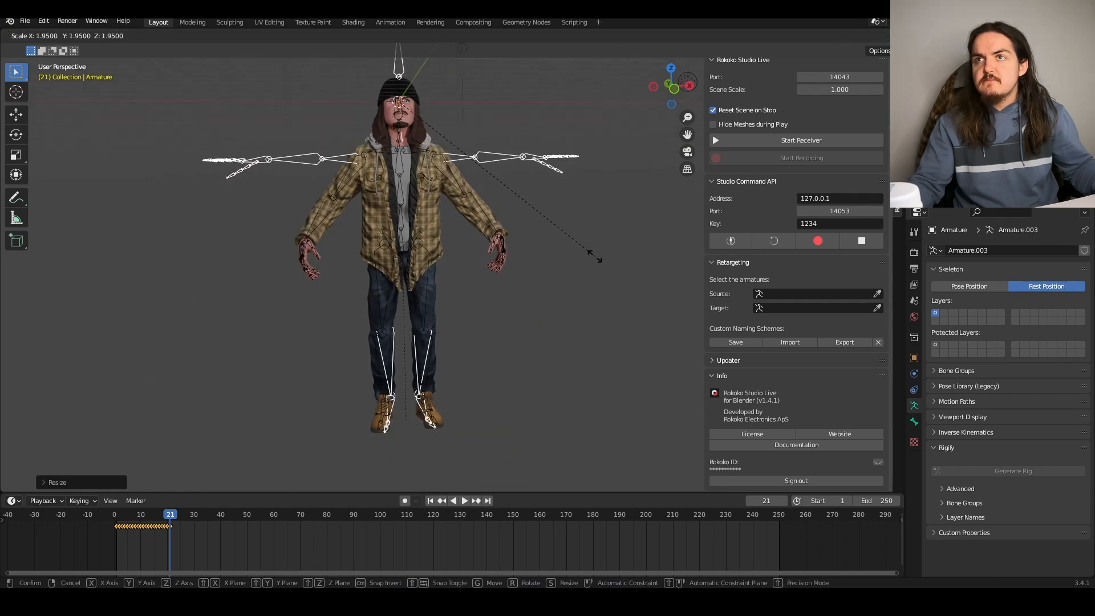
left_click(595, 256)
- Pose the metarig in a T-pose by rotating upper_arm.L to horizontal and pasting the mirrored pose onto the right arm
middle_click_drag(371, 251, 393, 288, "shift")
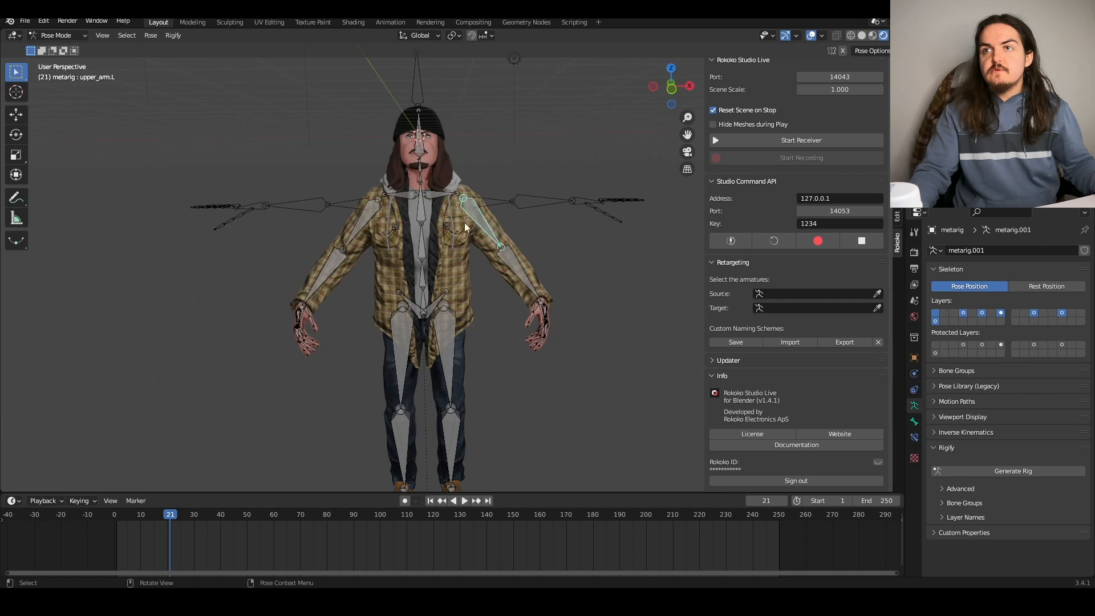
scroll(464, 222, "up", 2)
key("r")
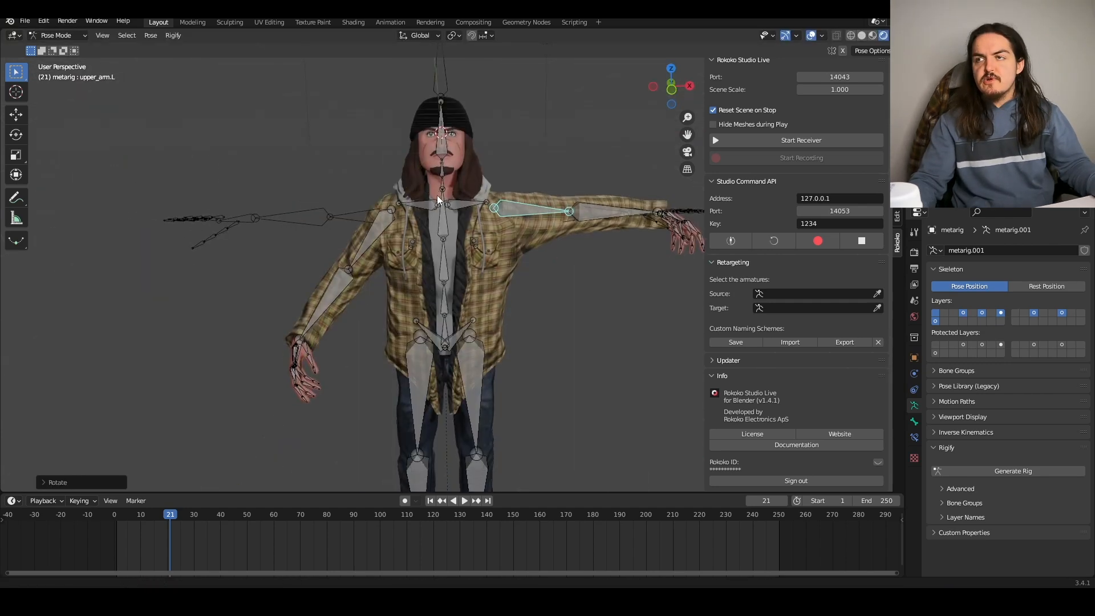
middle_click_drag(437, 196, 422, 155, "shift")
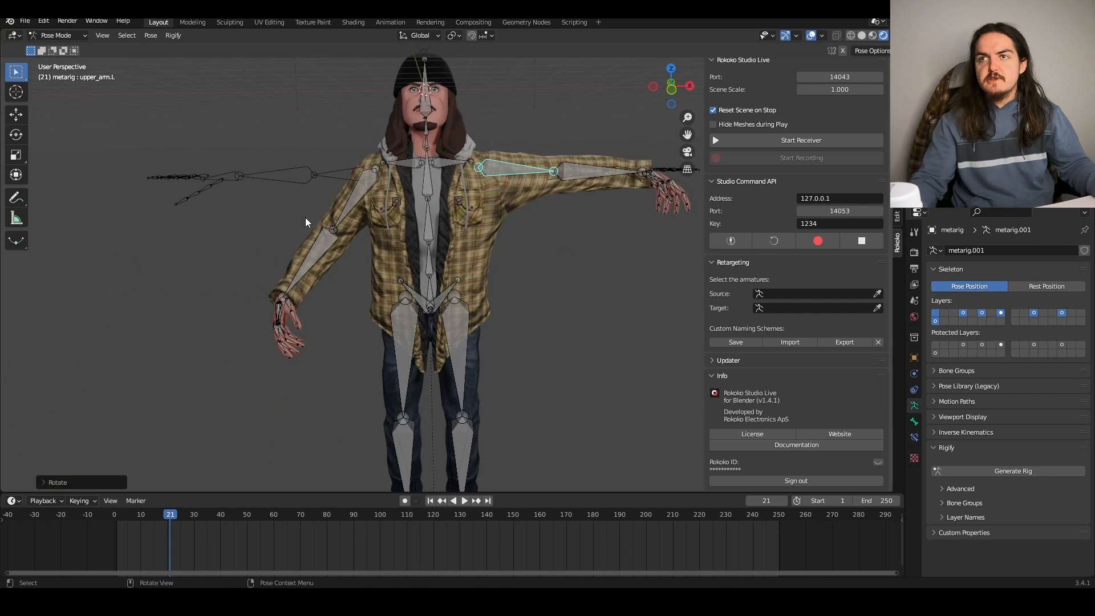
left_click(354, 208)
key("ctrl+shift+v")
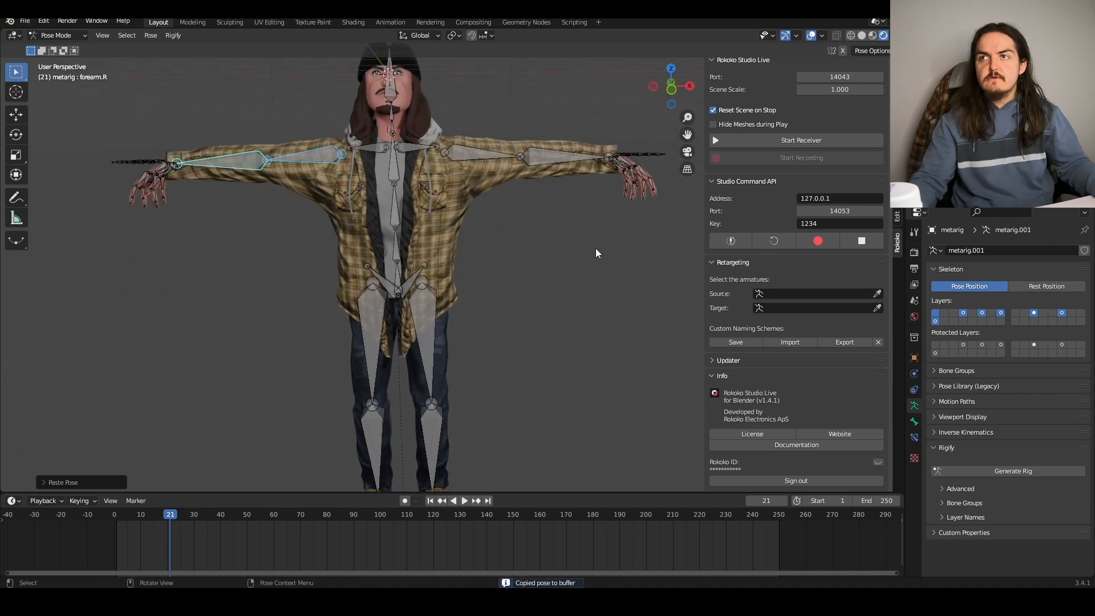
mouse_move(595, 248)
middle_mouse_down("shift")
mouse_move(607, 268)
mouse_move(590, 267)
middle_mouse_up("shift")
left_click(1034, 287)
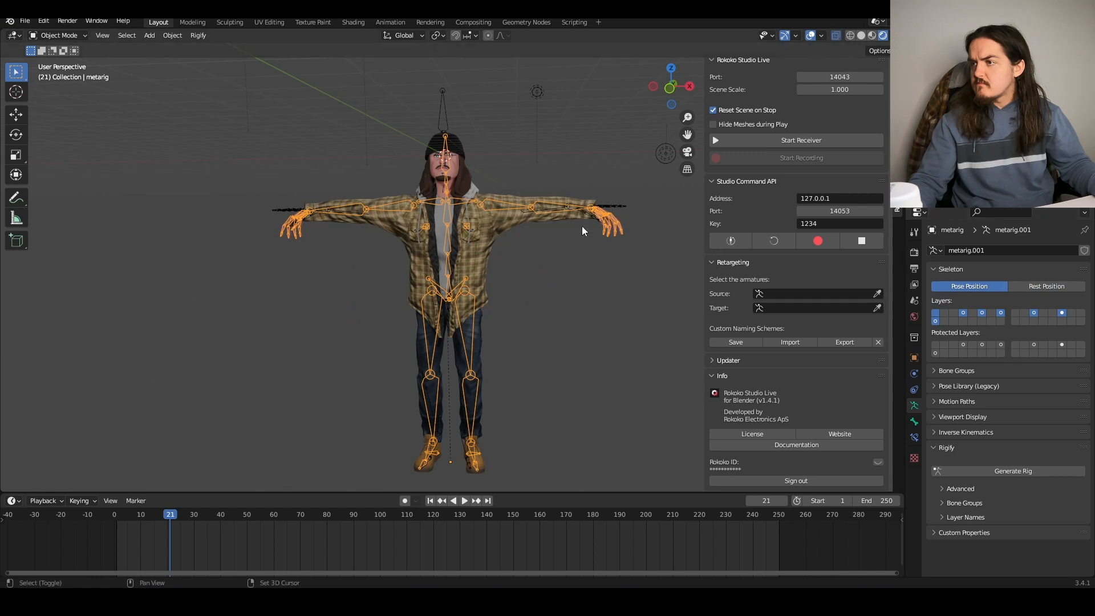
- Set Armature as the retargeting source and metarig as the target, build the bone list and retarget the animation
middle_click_drag(590, 229, 632, 242)
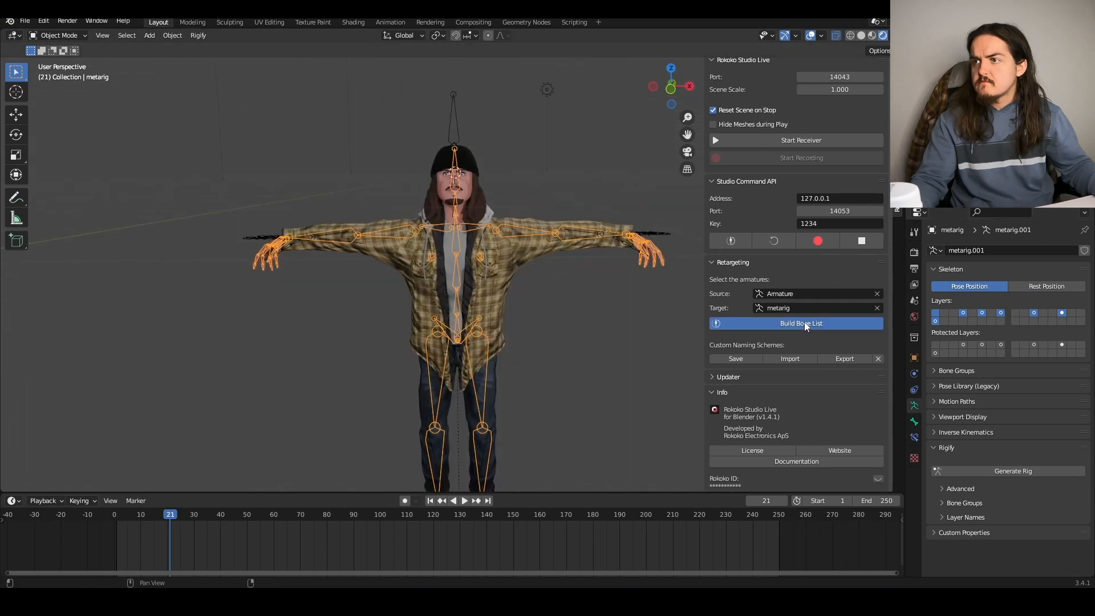
left_click(803, 322)
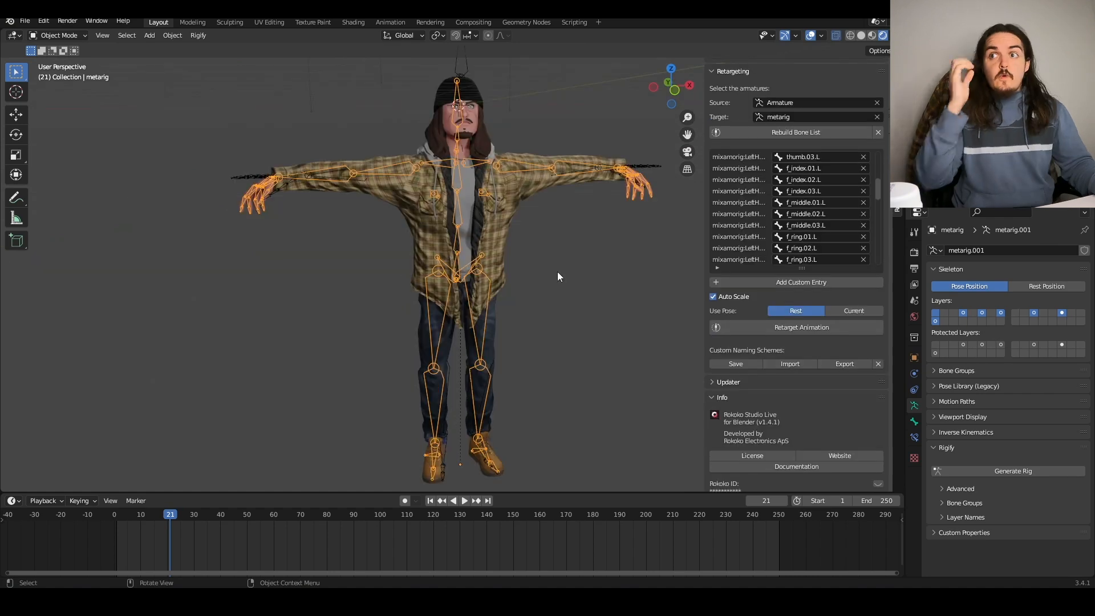
left_click(796, 328)
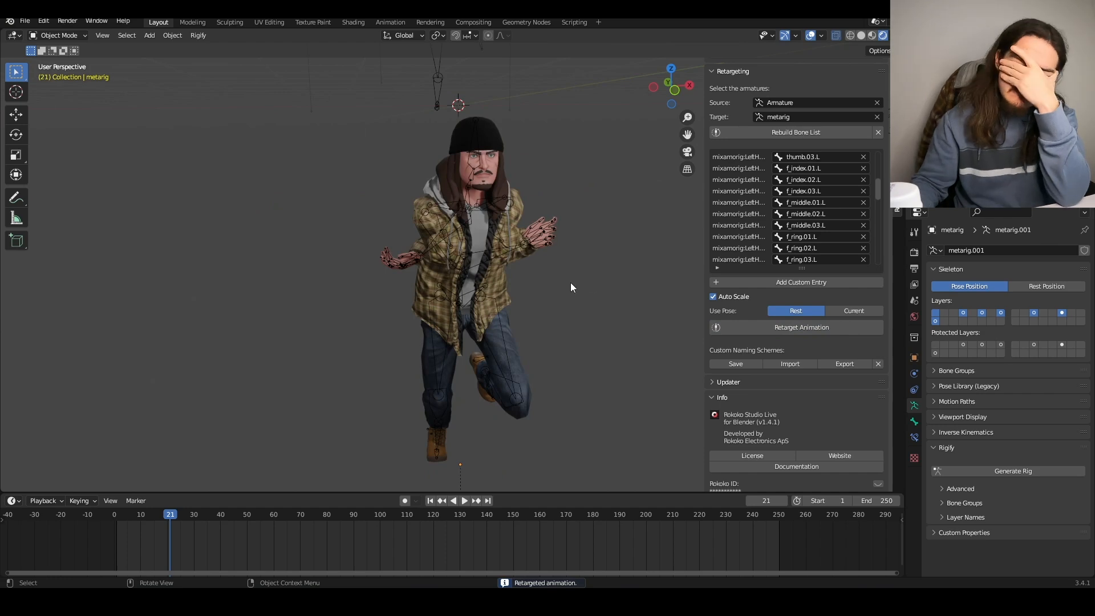
middle_click_drag(570, 282, 443, 246)
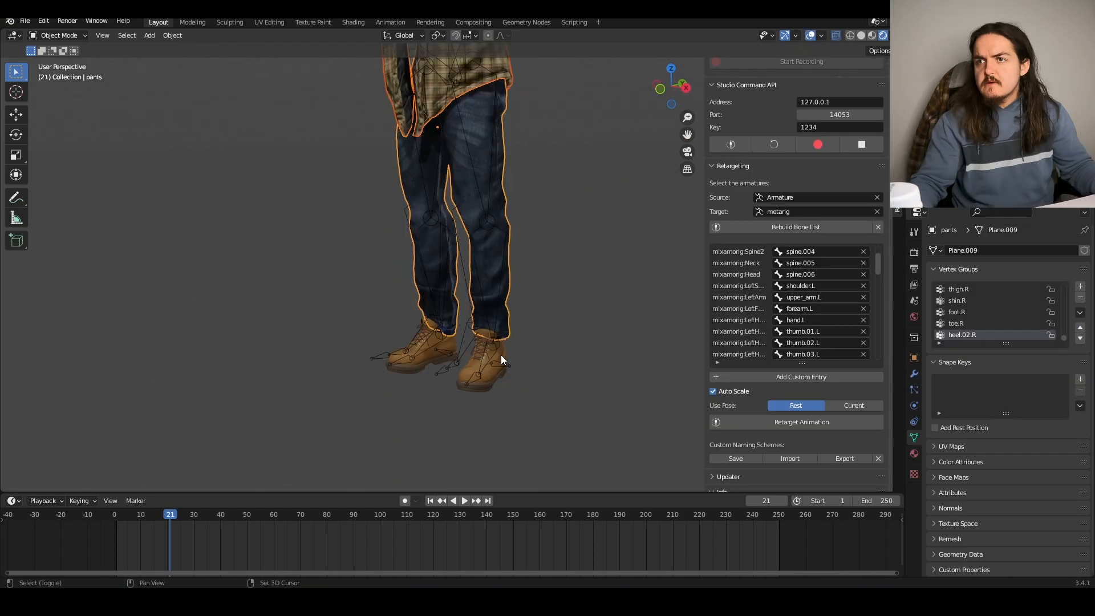
- Select the character's body and clothing meshes together, including the pants, shoes, jacket and hair.hat
left_click(502, 357, "shift")
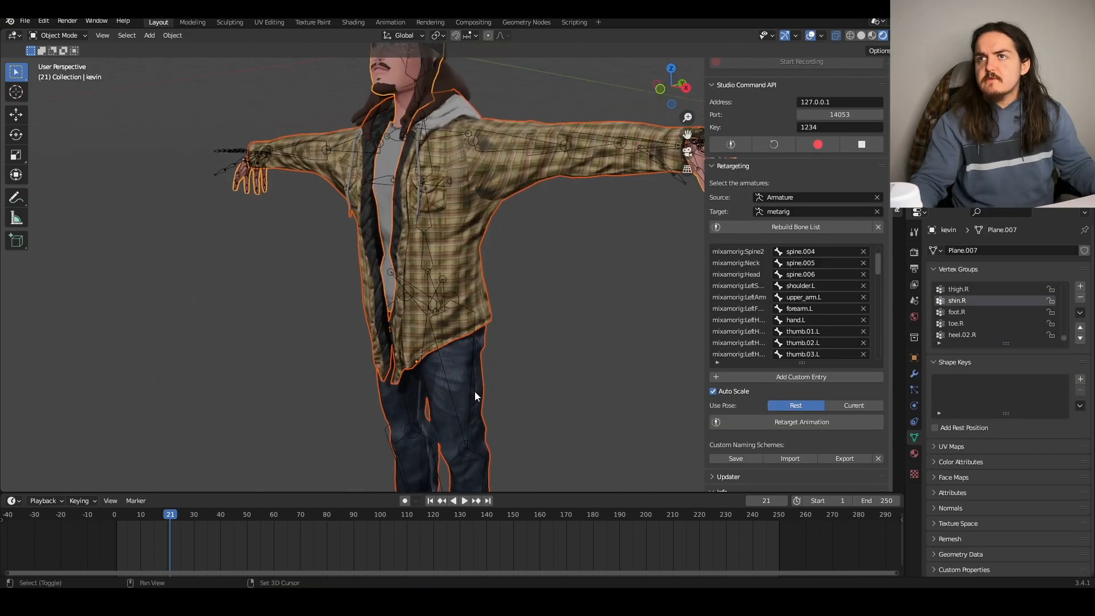
middle_click_drag(474, 391, 463, 165)
left_click(432, 166, "shift")
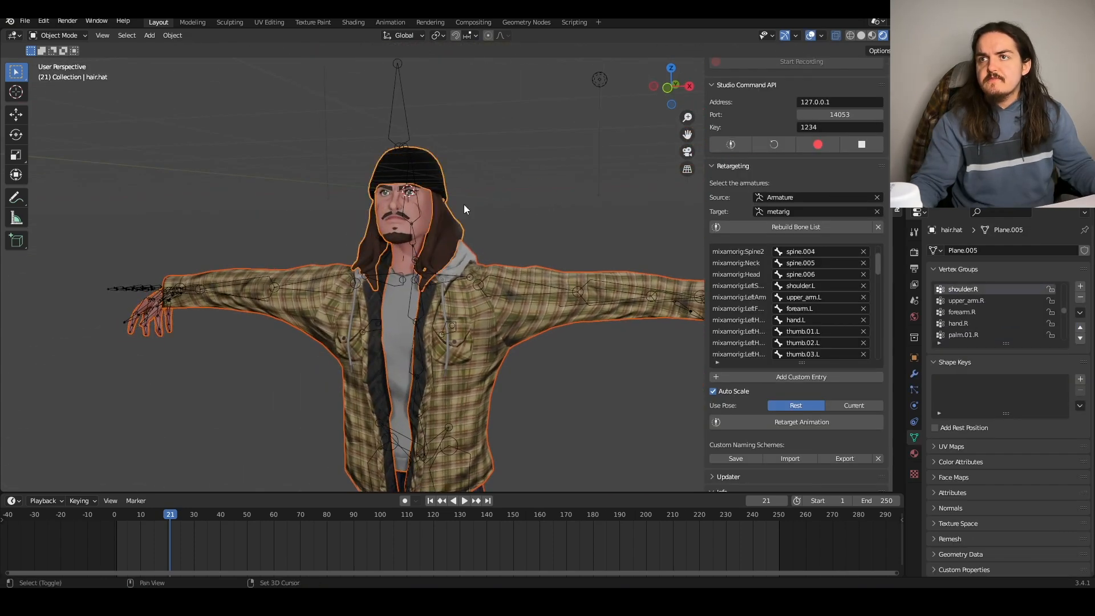
middle_click_drag(464, 204, 435, 212)
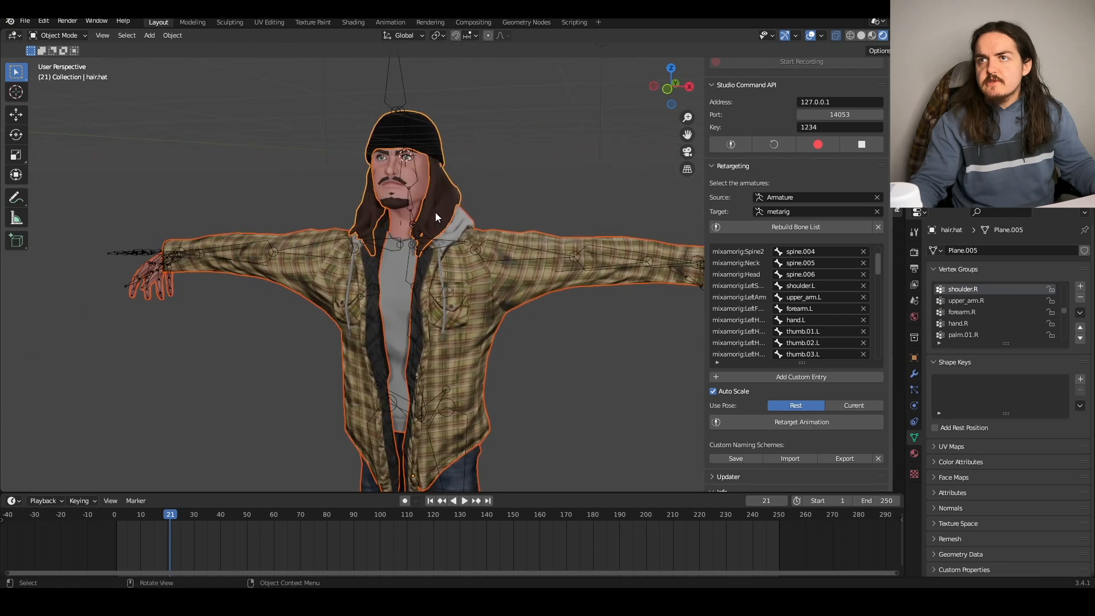
scroll(429, 285, "down", 3)
key("g")
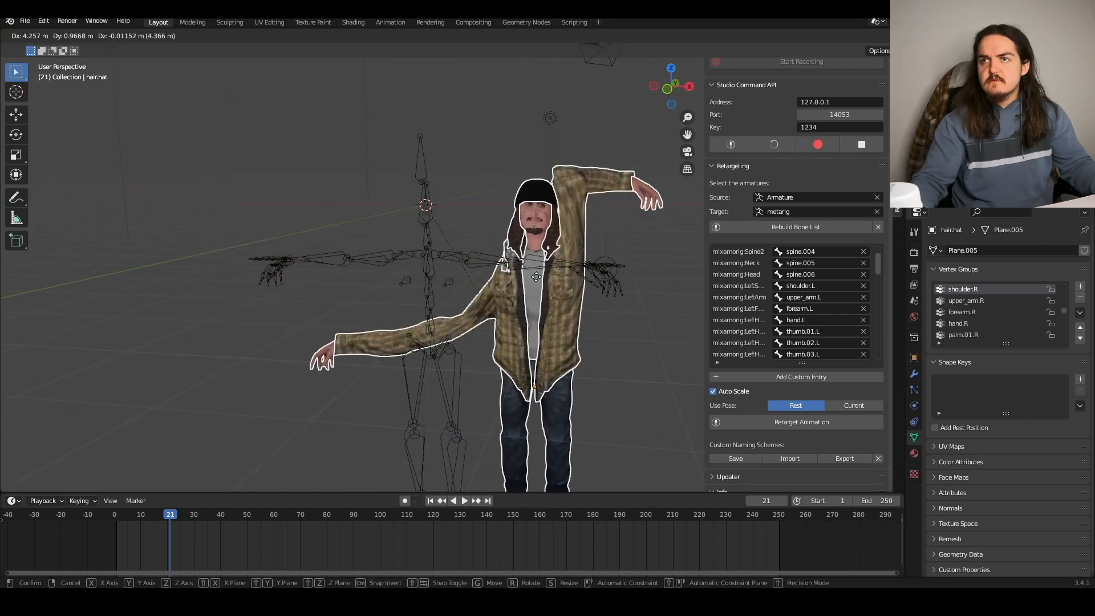
right_click(433, 174)
scroll(517, 265, "up", 4)
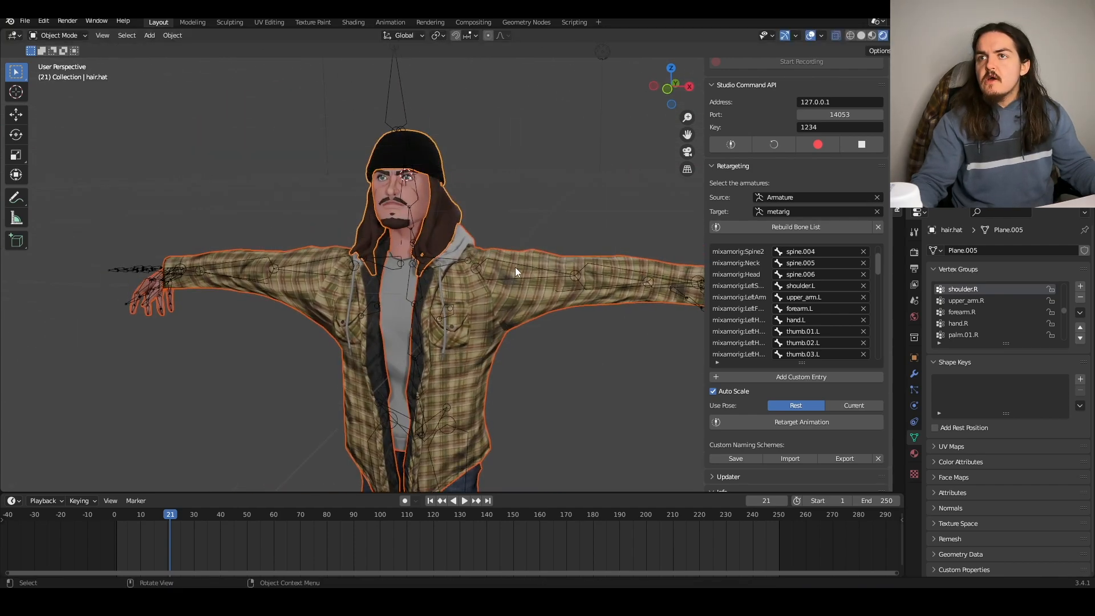
- Add the metarig to the selected character meshes and apply the object transforms to all of them
scroll(515, 255, "up", 5)
left_click(542, 255)
scroll(514, 265, "down", 5)
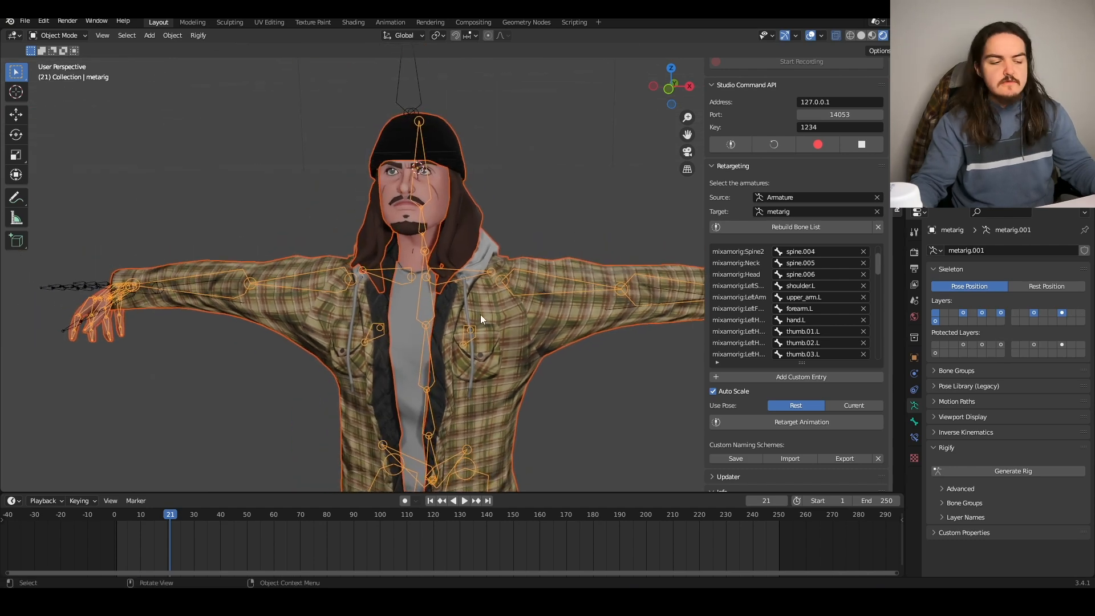
key("ctrl+a")
left_click(480, 313)
scroll(492, 261, "down", 3)
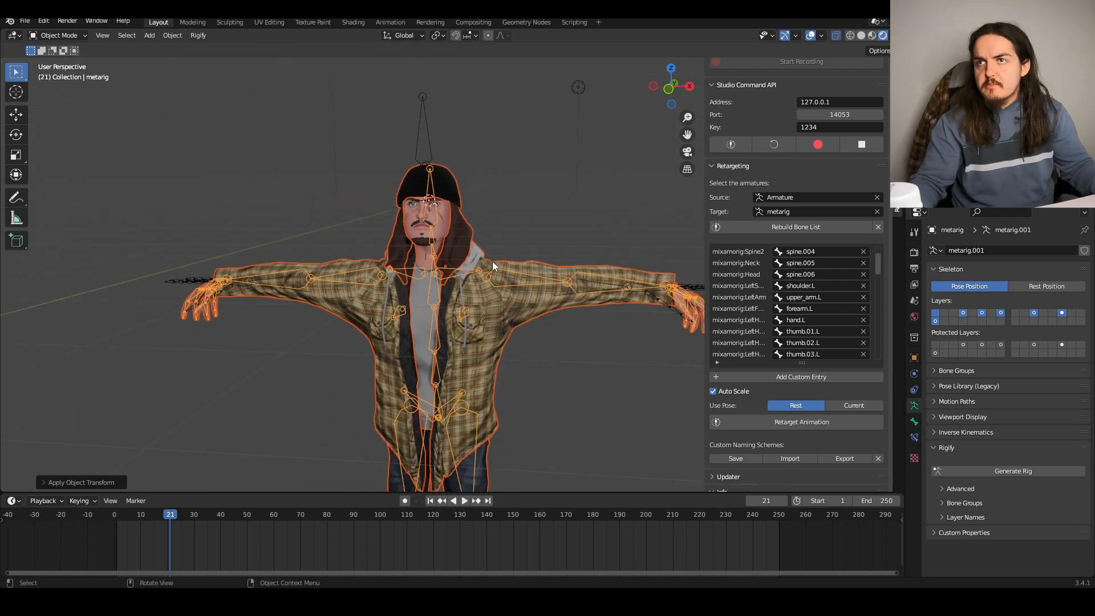
- Apply the metarig Armature modifier on the jacket, pants and hair.hat meshes
middle_click_drag(492, 261, 525, 273, "shift")
left_click(493, 182)
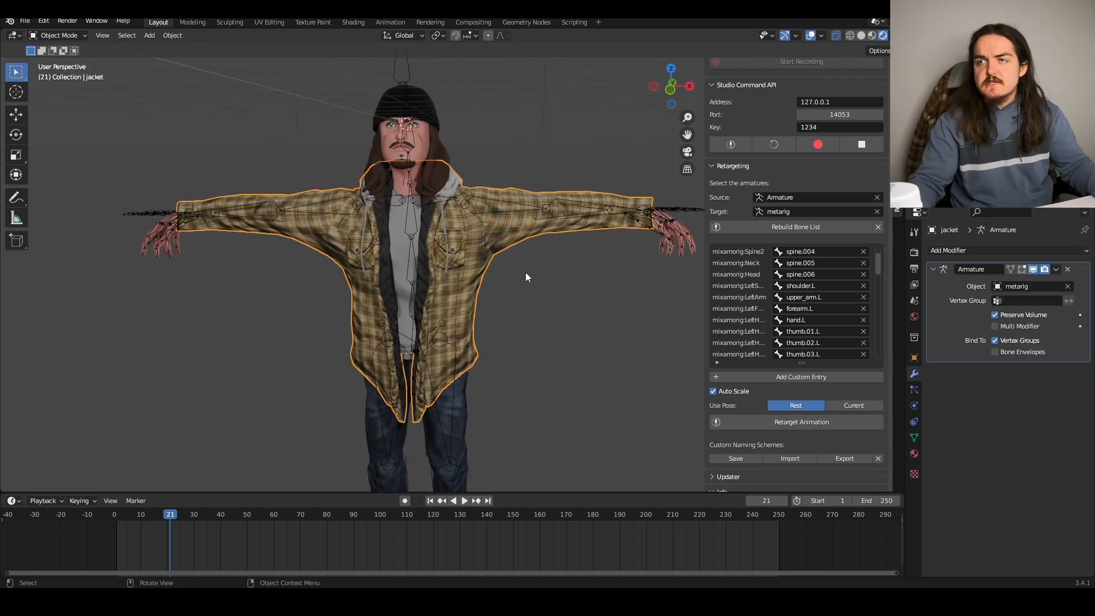
left_click(1056, 269)
left_click(1033, 279)
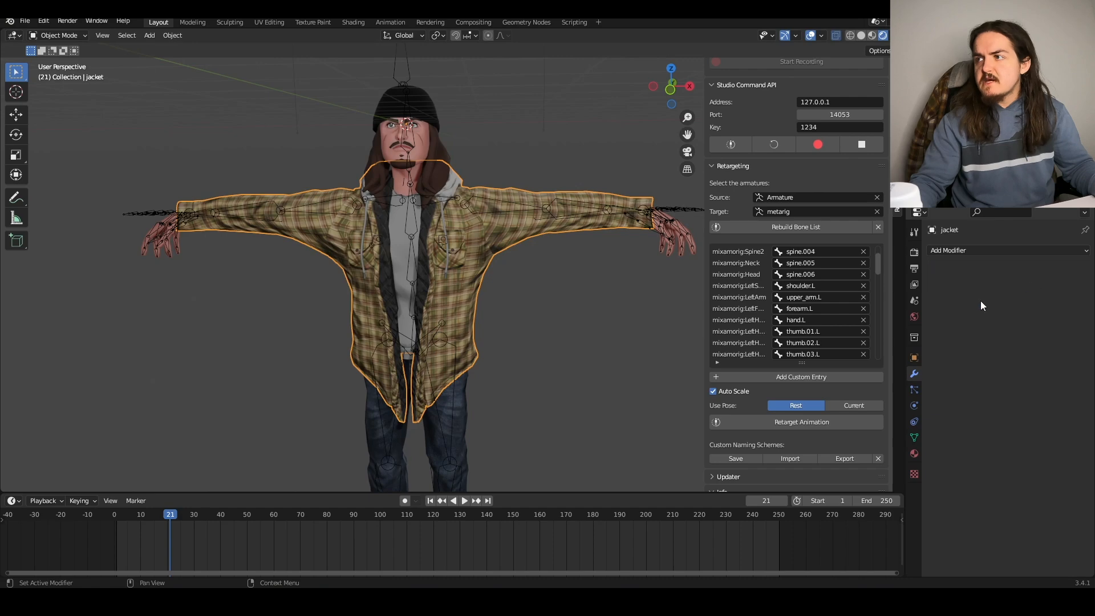
left_click(465, 419)
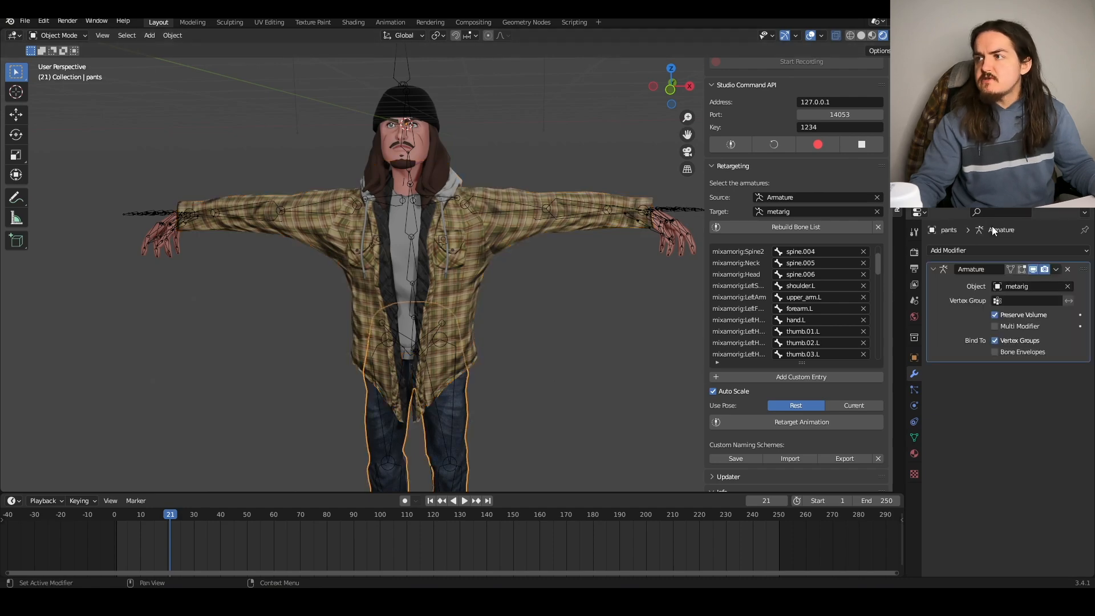
left_click(1056, 269)
left_click(1031, 285)
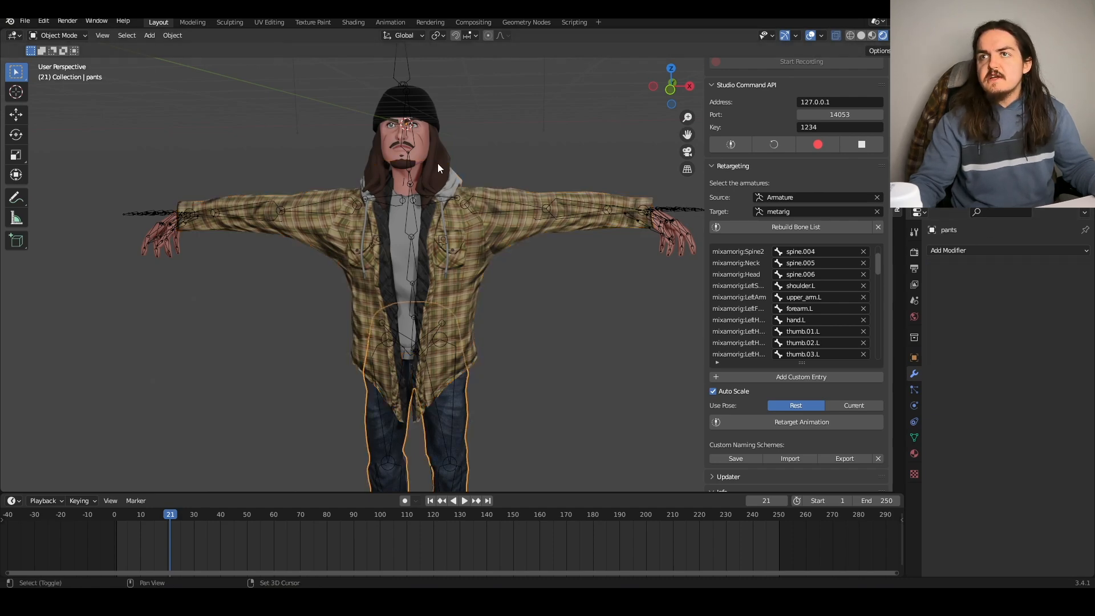
middle_click_drag(437, 167, 455, 211)
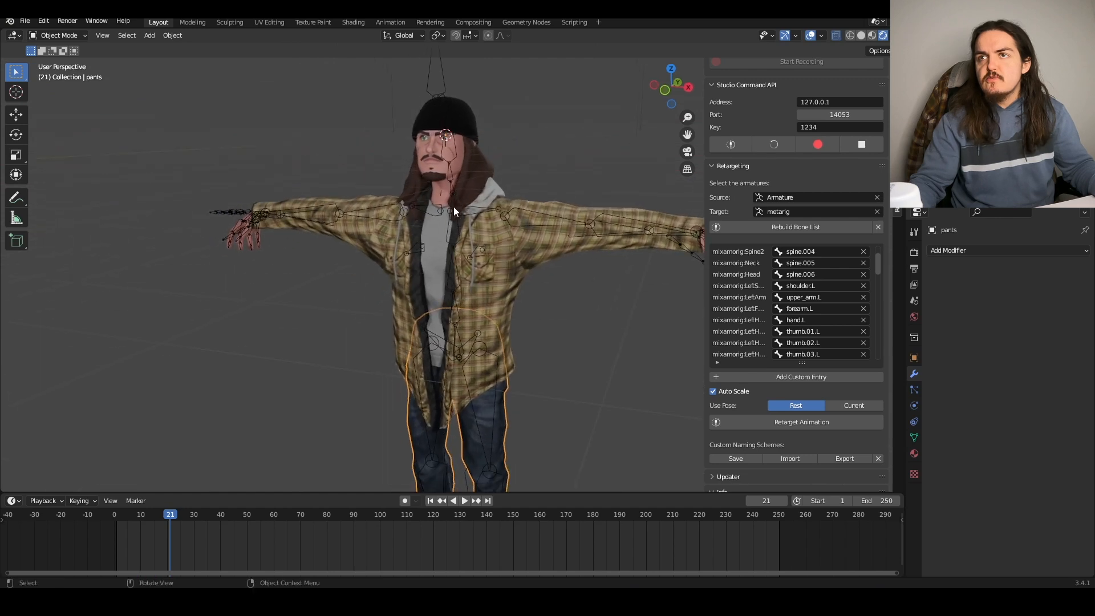
left_click(472, 140)
left_click(1055, 269)
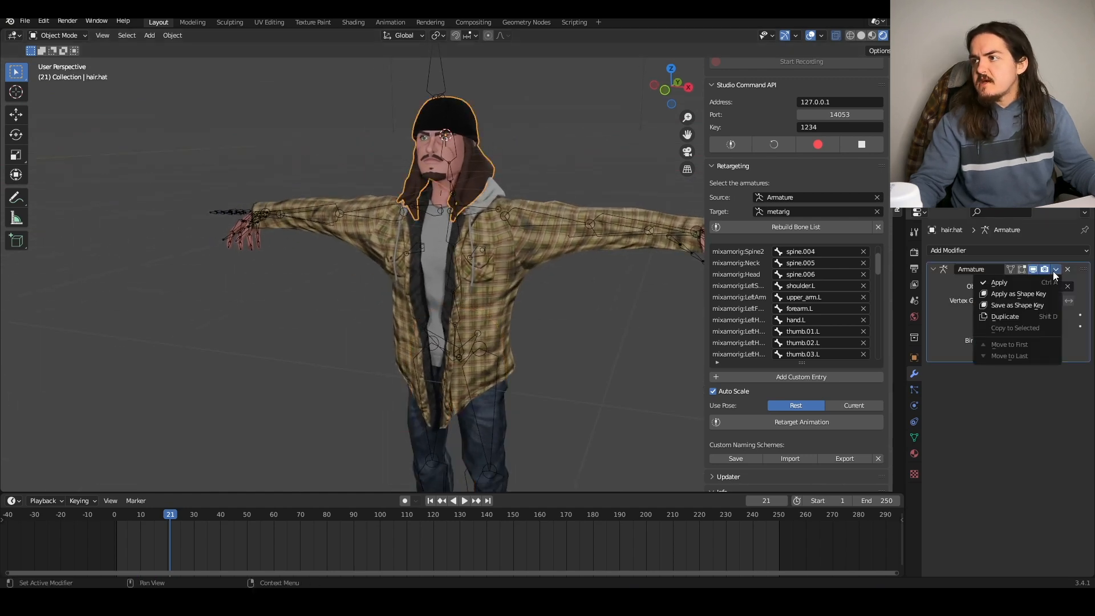
left_click(1030, 283)
- Put the metarig in Pose Mode and reset the Rokoko retargeting bone list
middle_click_drag(507, 207, 476, 269)
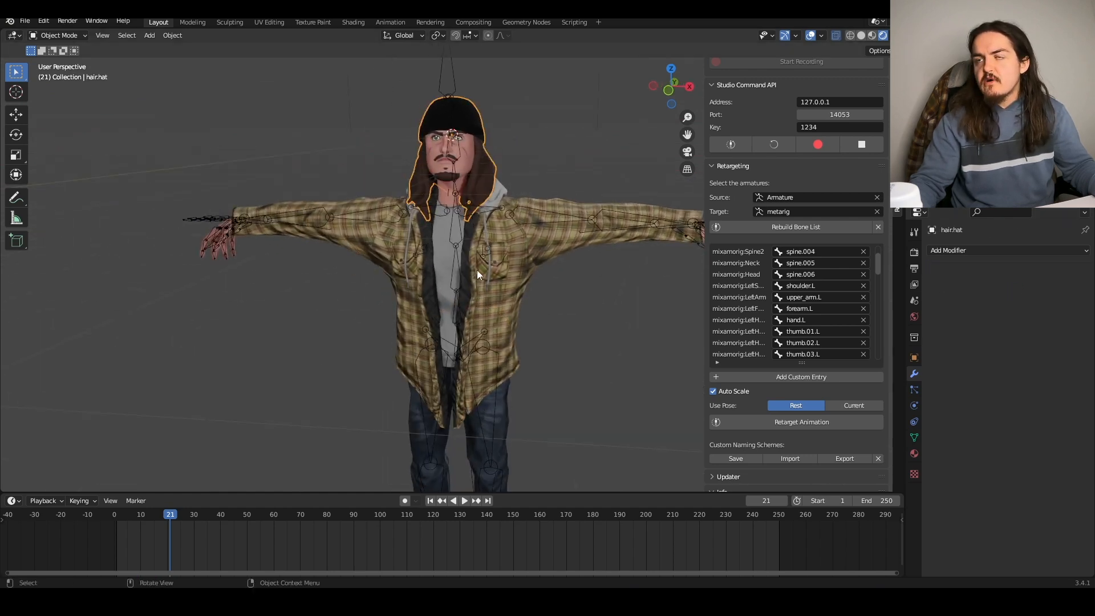
middle_click_drag(497, 317, 498, 194, "shift")
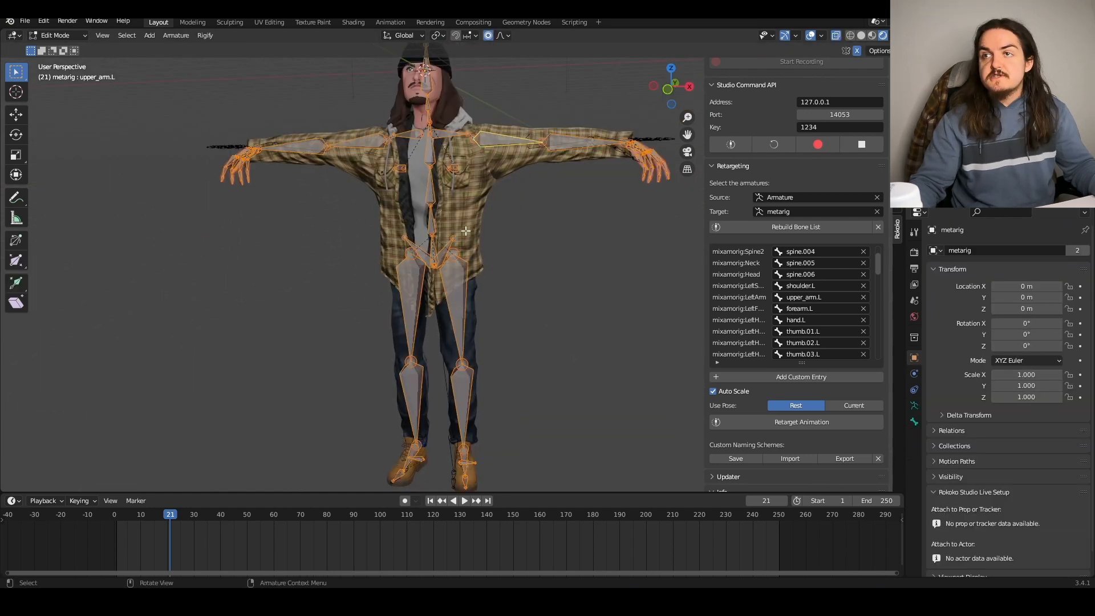
key("ctrl+Tab")
left_click(465, 230)
middle_click_drag(447, 166, 466, 232, "shift")
scroll(432, 229, "up", 1)
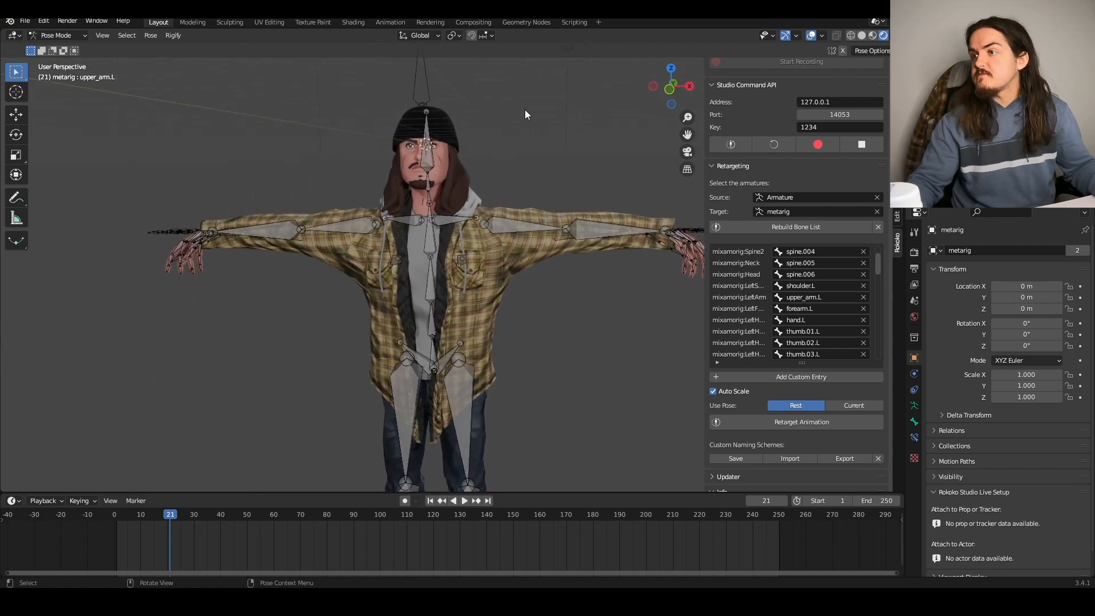
left_click(878, 227)
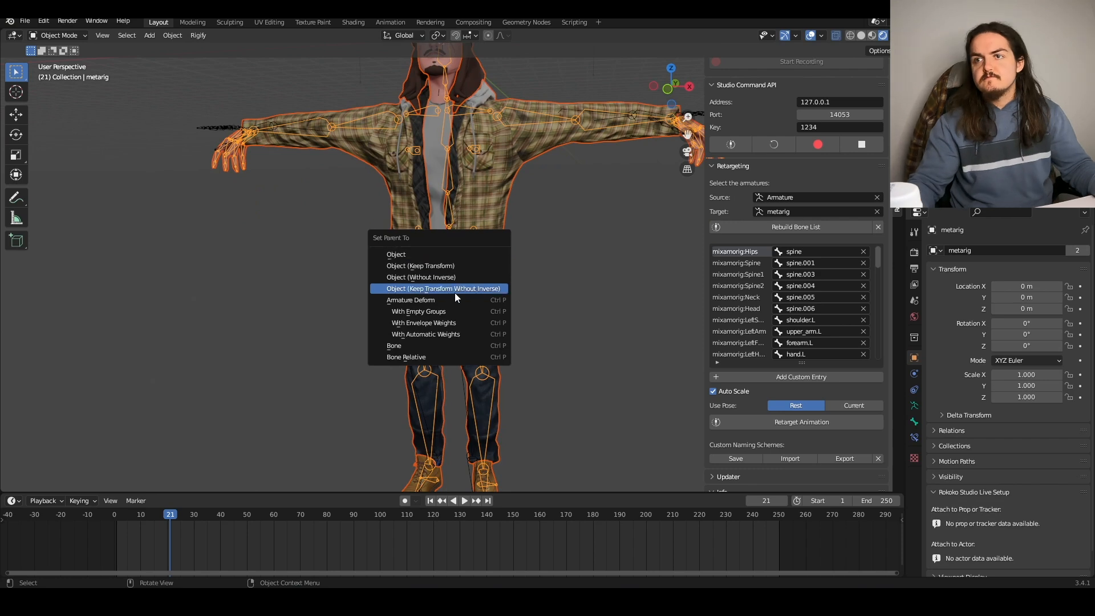
- Parent the character meshes to the metarig with automatic weights and retarget the animation onto the metarig
left_click(451, 334)
scroll(459, 309, "down", 3)
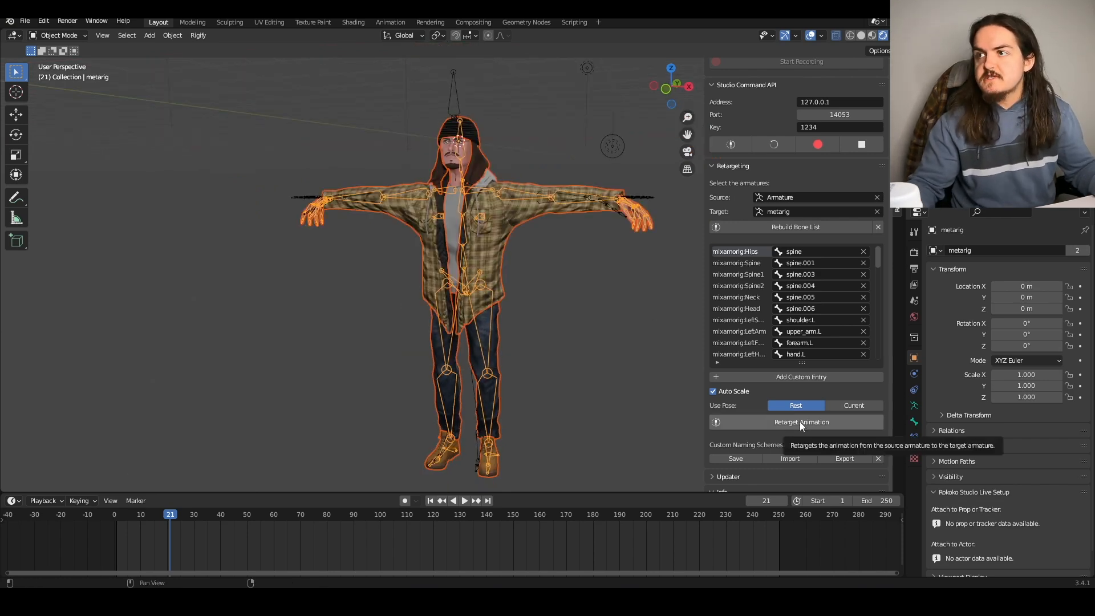
left_click(799, 422)
scroll(437, 303, "up", 5)
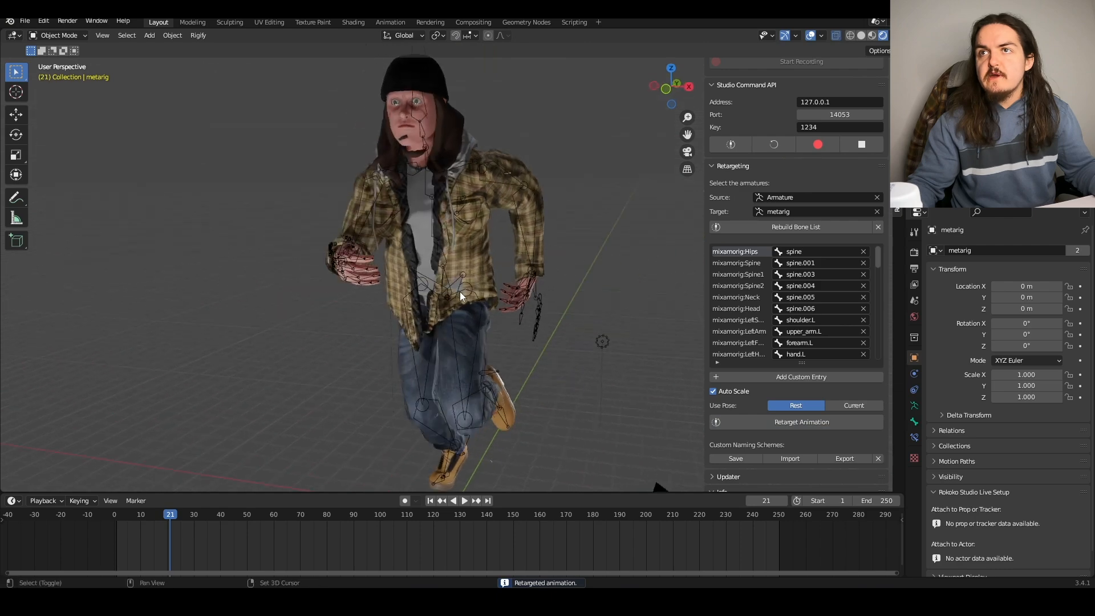
- Hide the viewport overlays and play the retargeted animation from frame 0
middle_click_drag(461, 296, 406, 395)
left_click(811, 36)
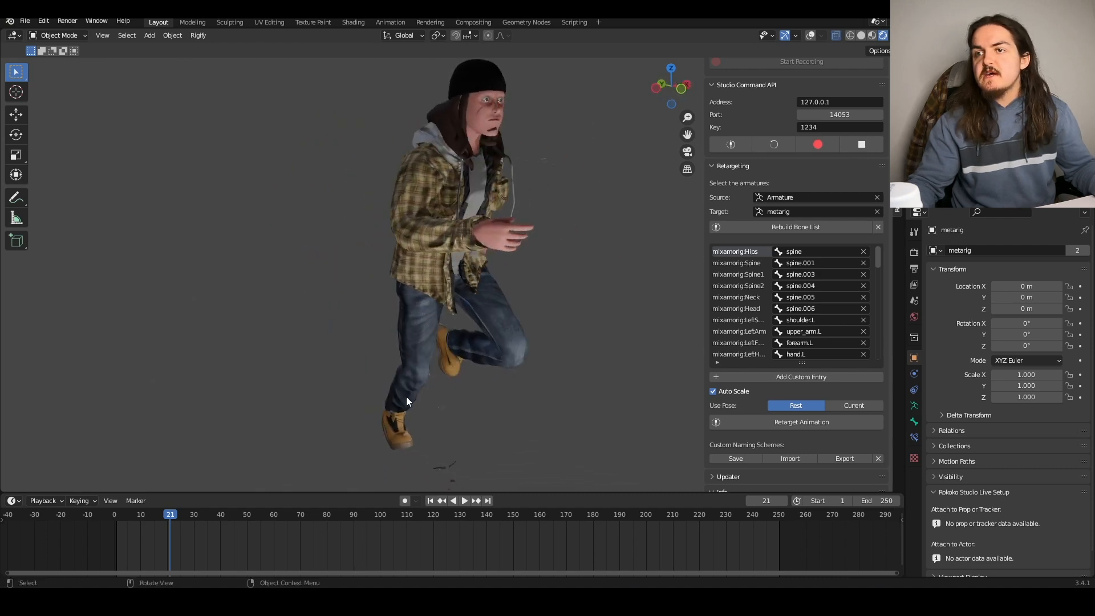
left_click(67, 518)
scroll(328, 275, "up", 1)
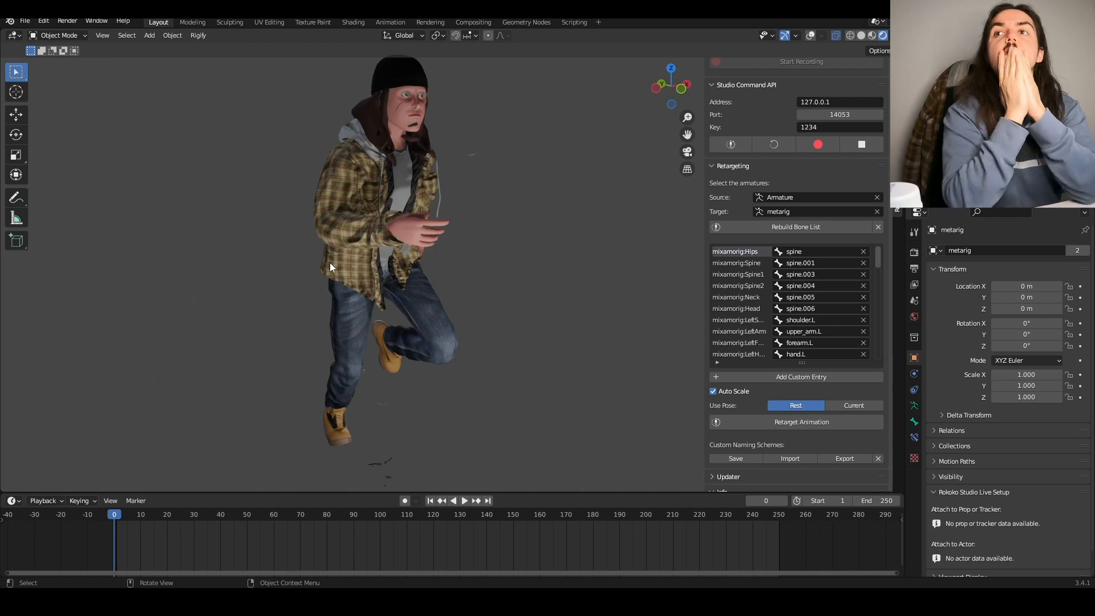
key("space")
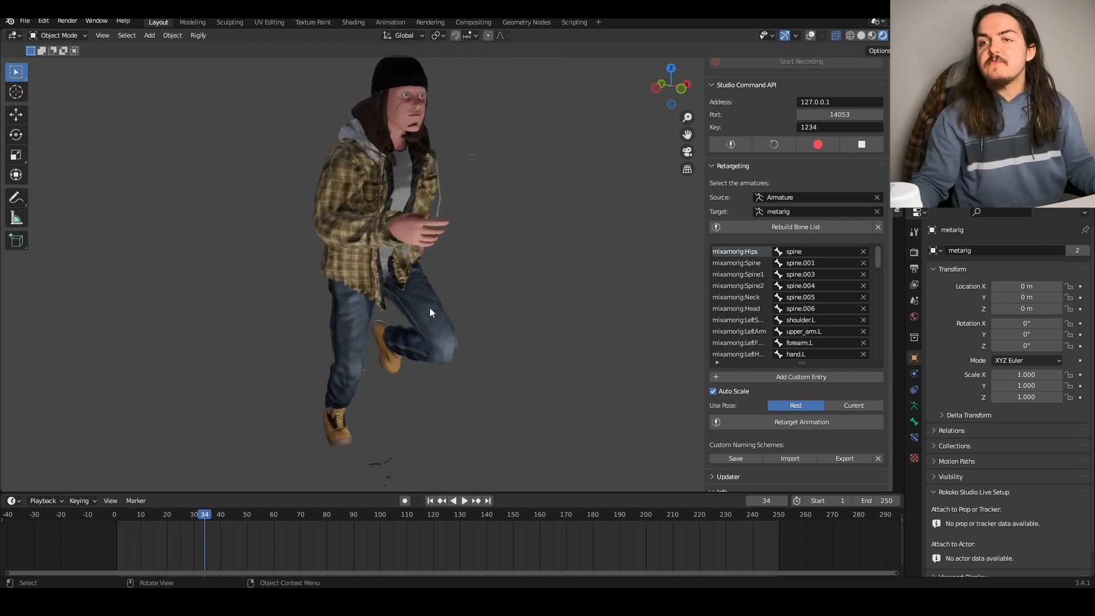
- Examine the posed character's head, clothing and legs from several angles and replay the animation from frame 0
middle_click_drag(386, 407, 379, 269, "shift")
scroll(378, 269, "up", 2)
middle_click_drag(344, 347, 443, 491, "shift")
middle_click_drag(439, 336, 330, 183)
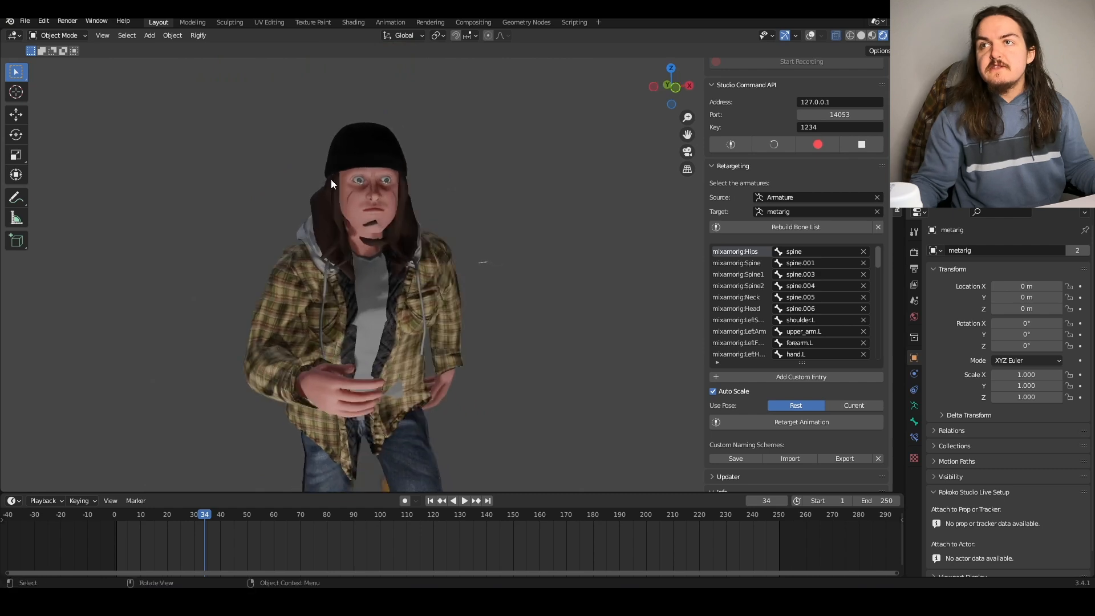
middle_click_drag(508, 243, 534, 244)
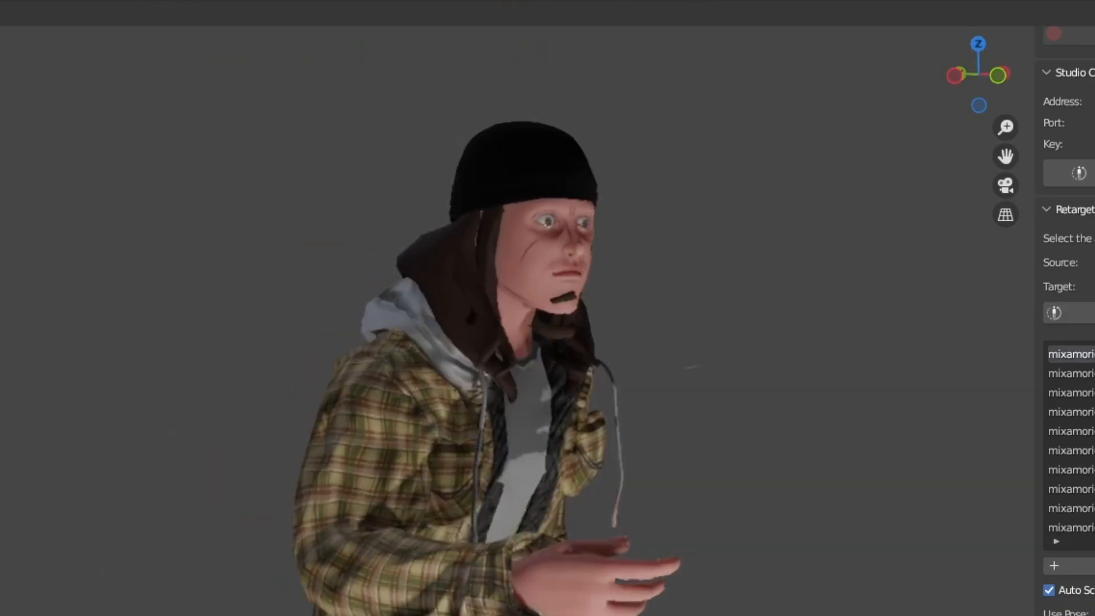
scroll(352, 266, "down", 1)
middle_click_drag(352, 306, 379, 255, "shift")
scroll(484, 363, "down", 4)
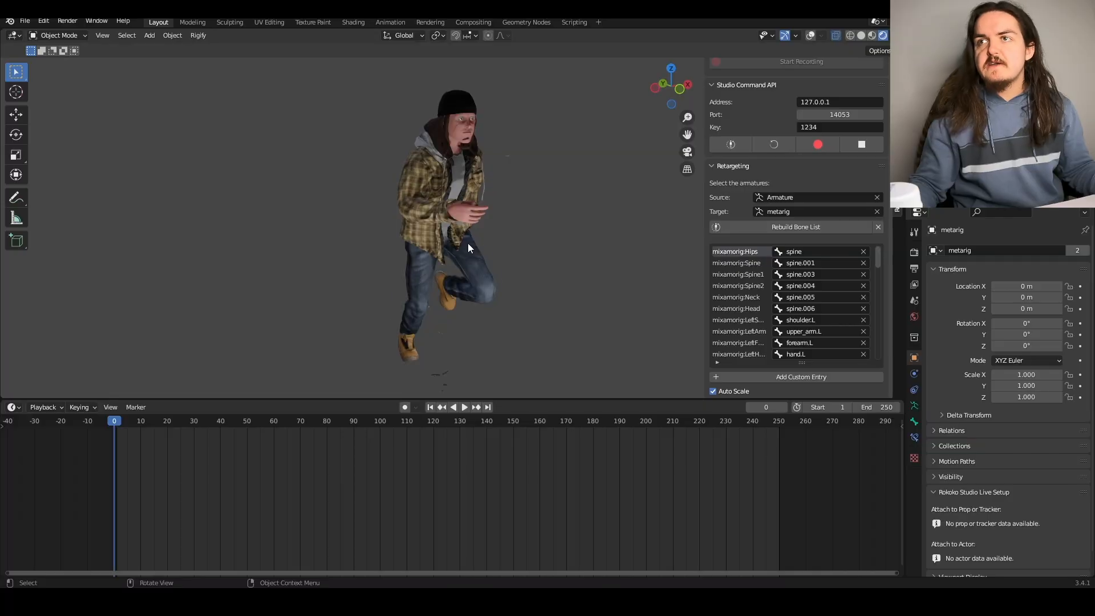
key("space")
key("Escape")
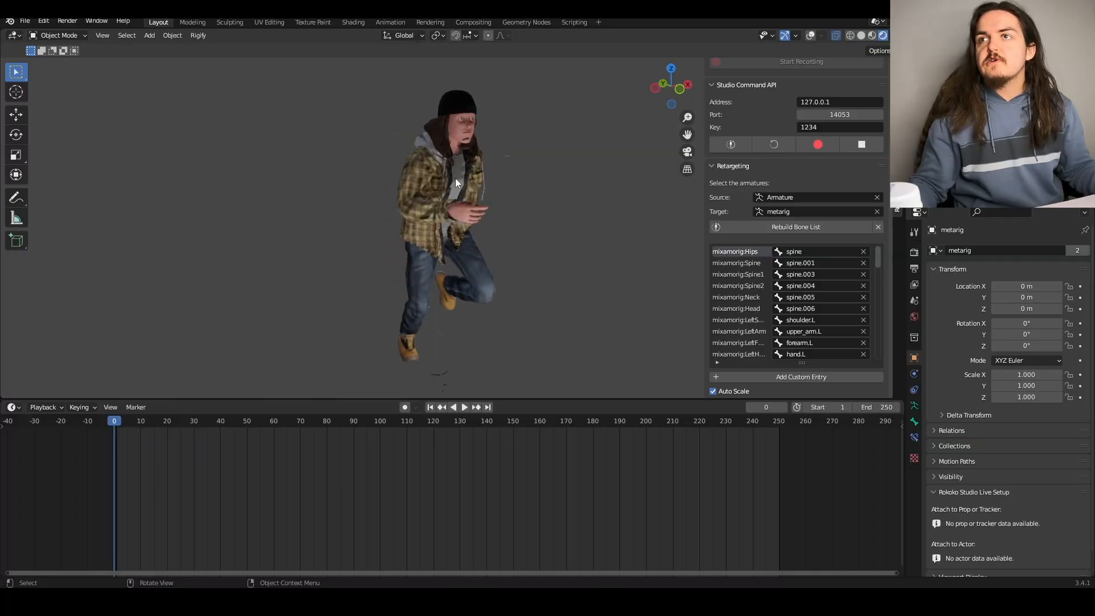
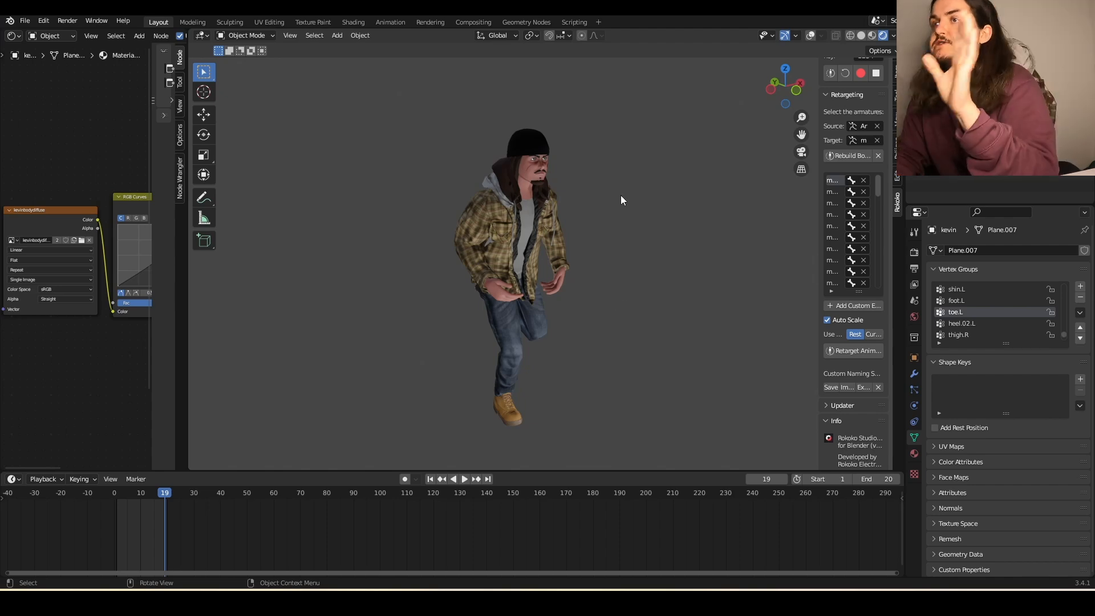
- Play and pause the run animation to check how the body and jacket deform together
key("space")
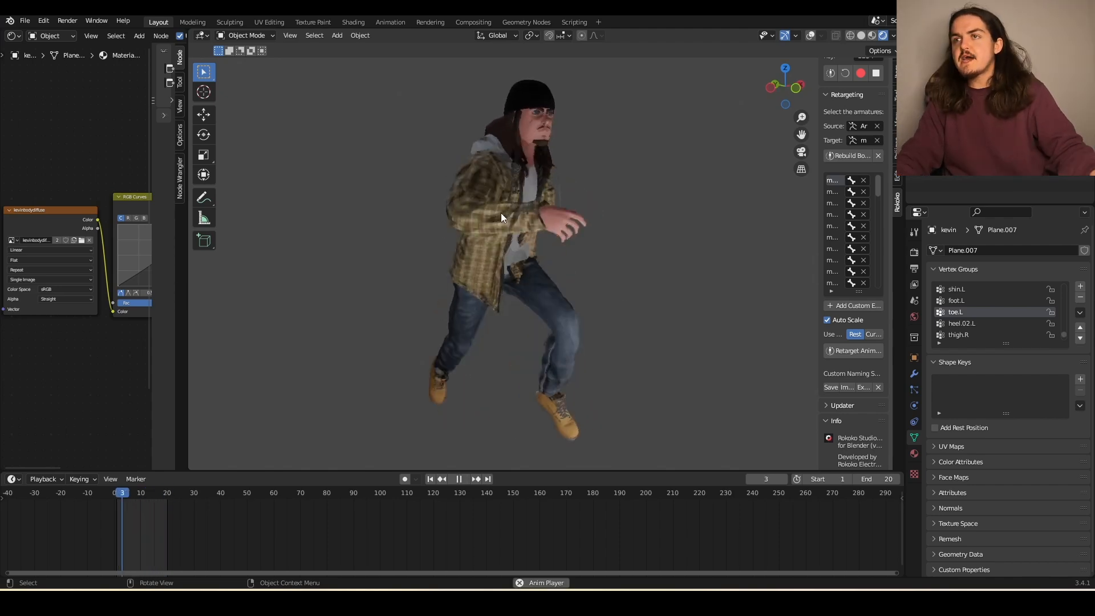
scroll(473, 171, "up", 3)
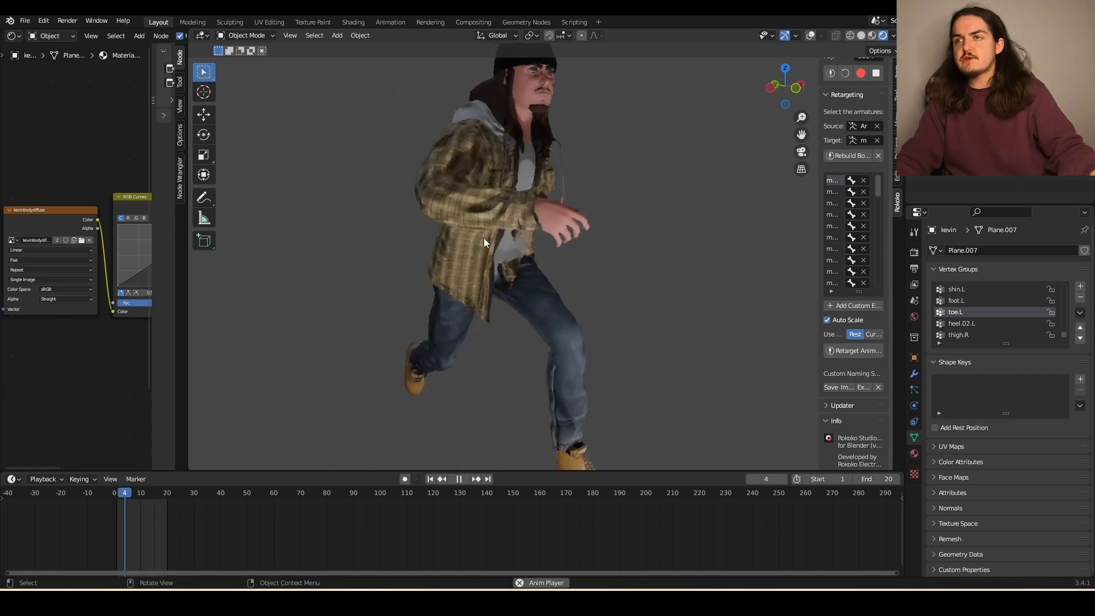
key("space")
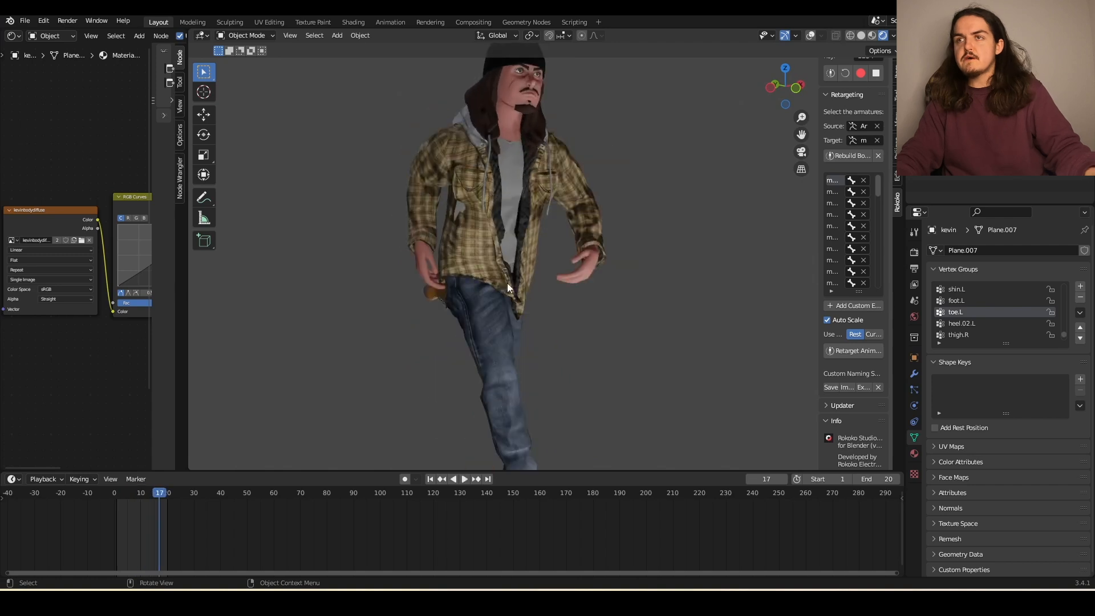
key("space")
key("space")
middle_click_drag(536, 282, 570, 263)
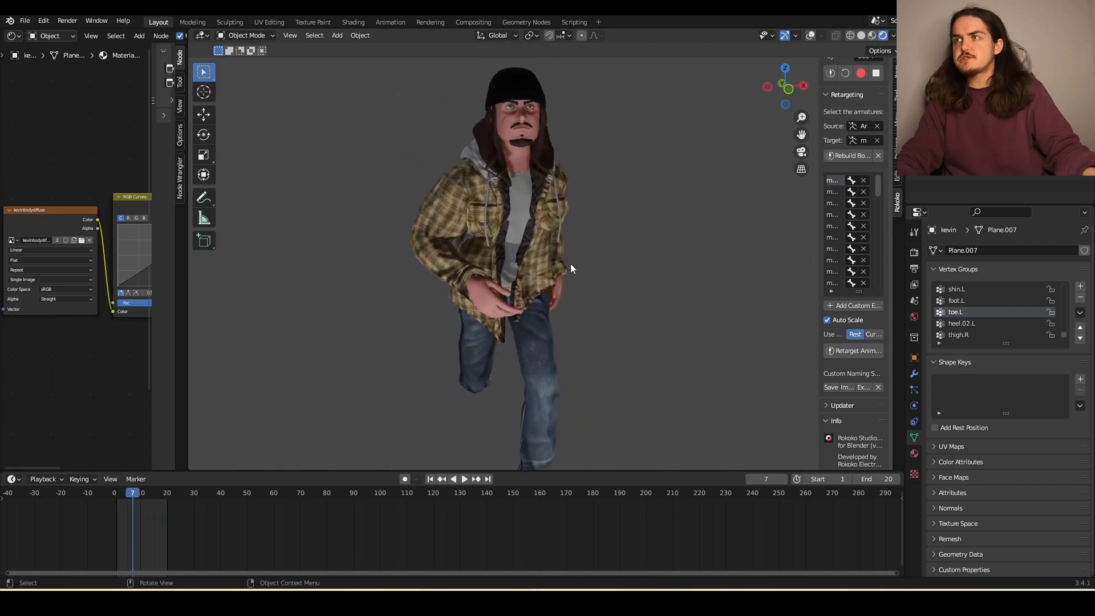
- Narrow the lower torso of the body mesh by scaling it about 0.47 along X with proportional editing
left_click(811, 35)
key("Tab")
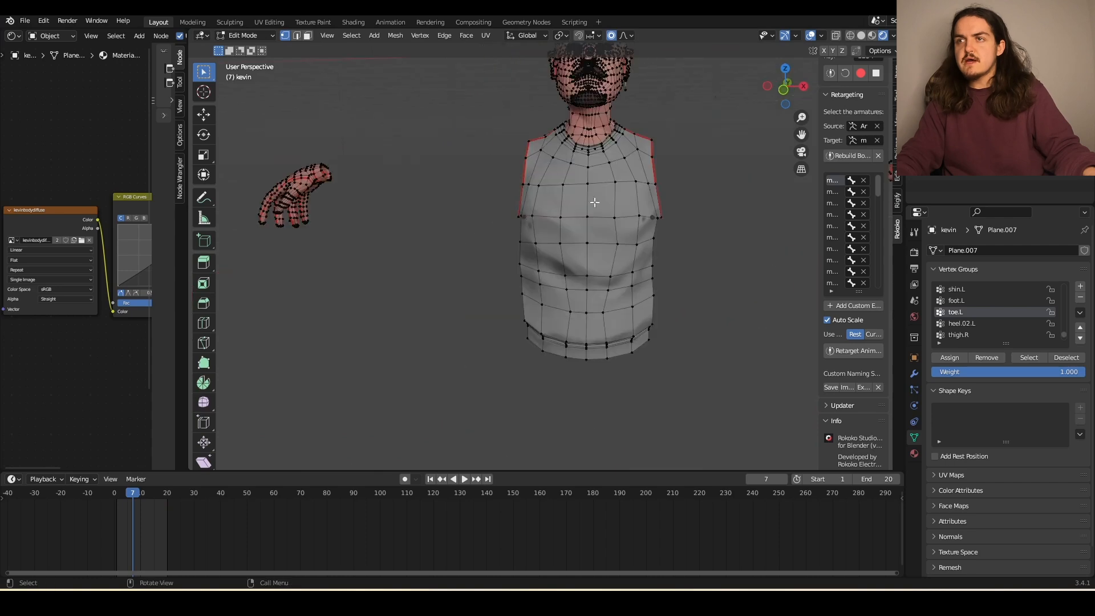
middle_click_drag(512, 221, 550, 271)
key("s")
key("x")
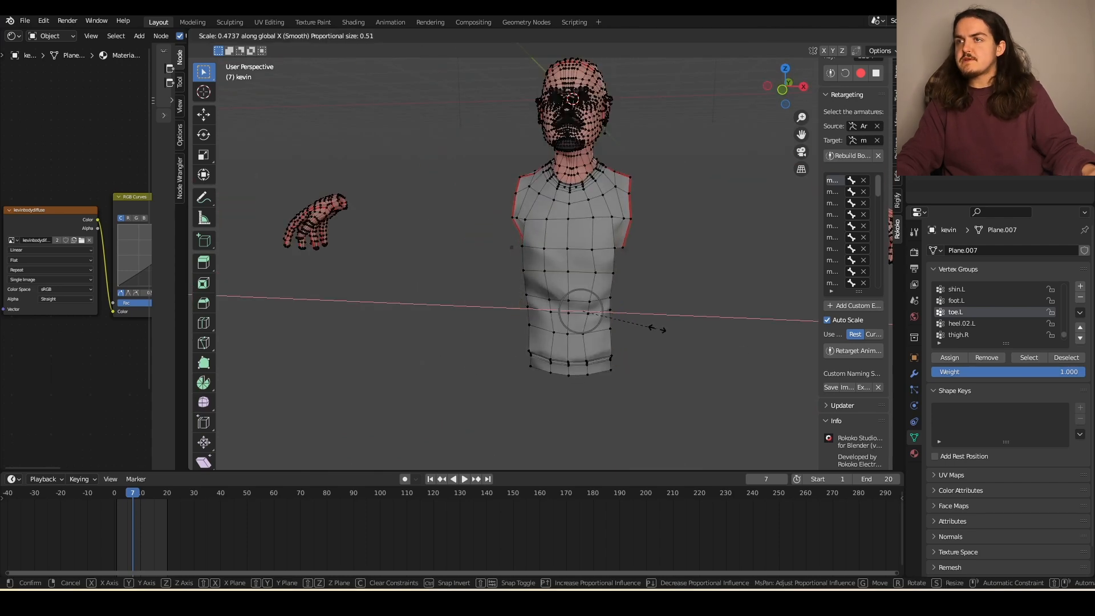
left_click(658, 323)
key("Tab")
- Play the run animation and check the shirt and jacket hem for clipping
key("space")
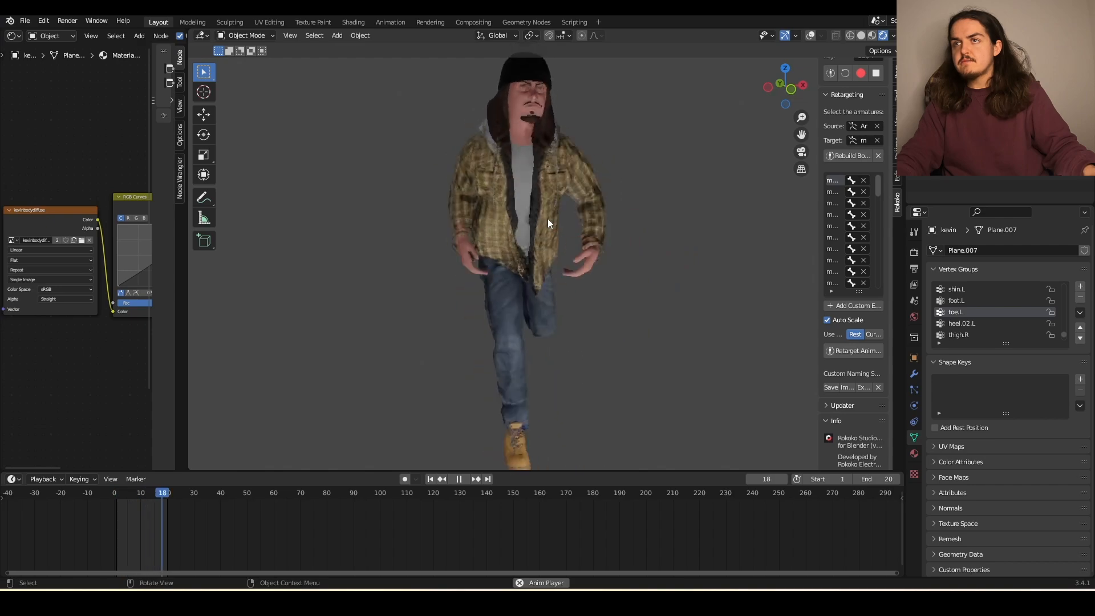
scroll(570, 293, "up", 5)
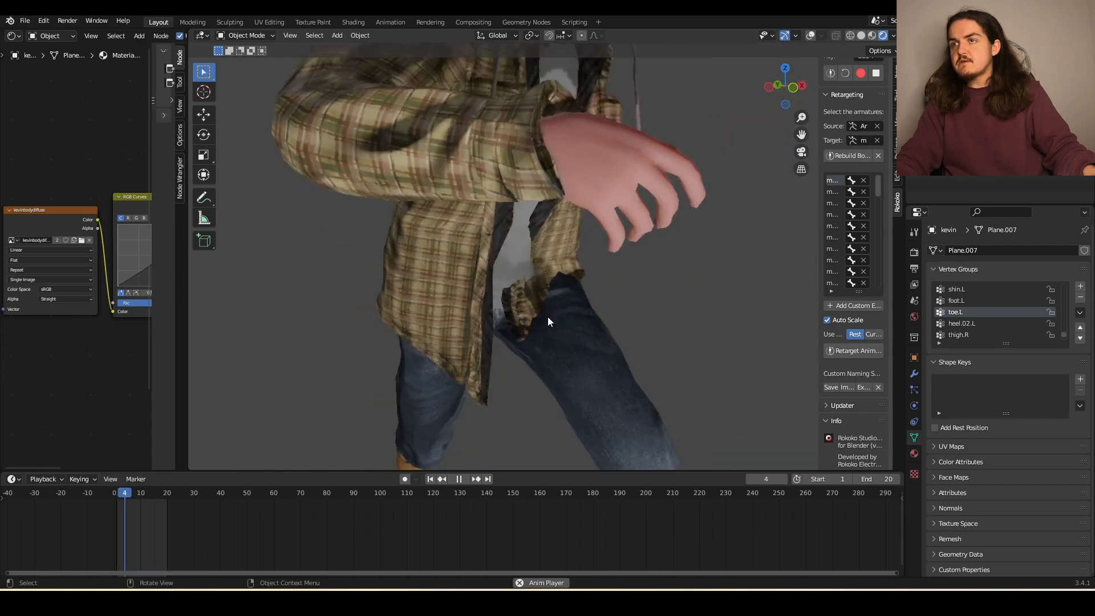
middle_click_drag(547, 316, 623, 295)
- Select vertices on the front of the body mesh's lower torso and move them along Y with proportional editing
key("Tab")
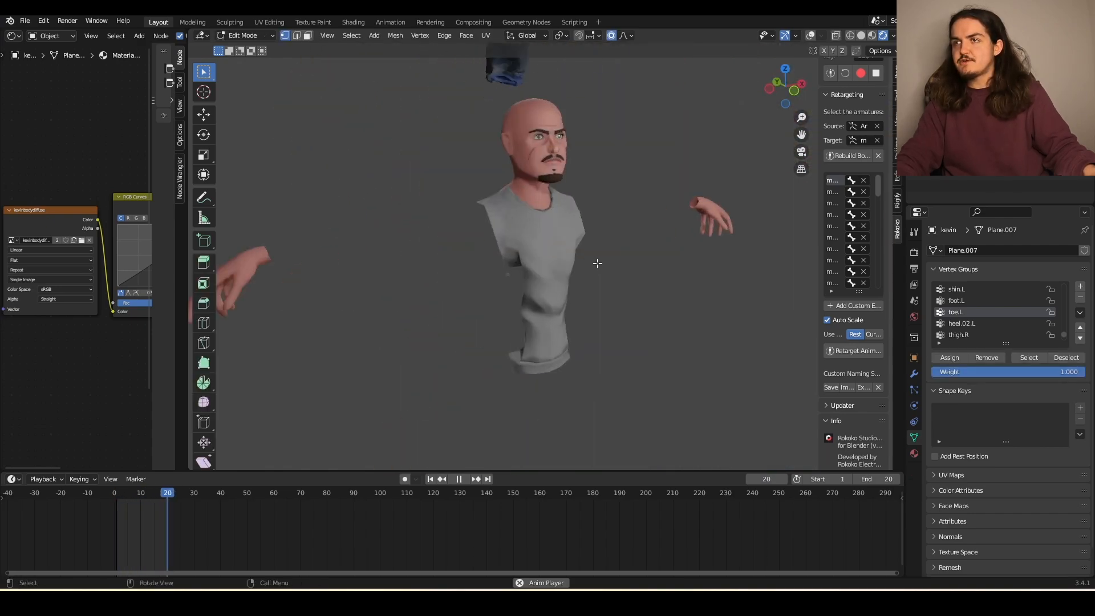
scroll(584, 250, "up", 6)
scroll(584, 242, "down", 2)
middle_click_drag(583, 242, 591, 250)
key("shift+alt+z")
left_click(584, 263)
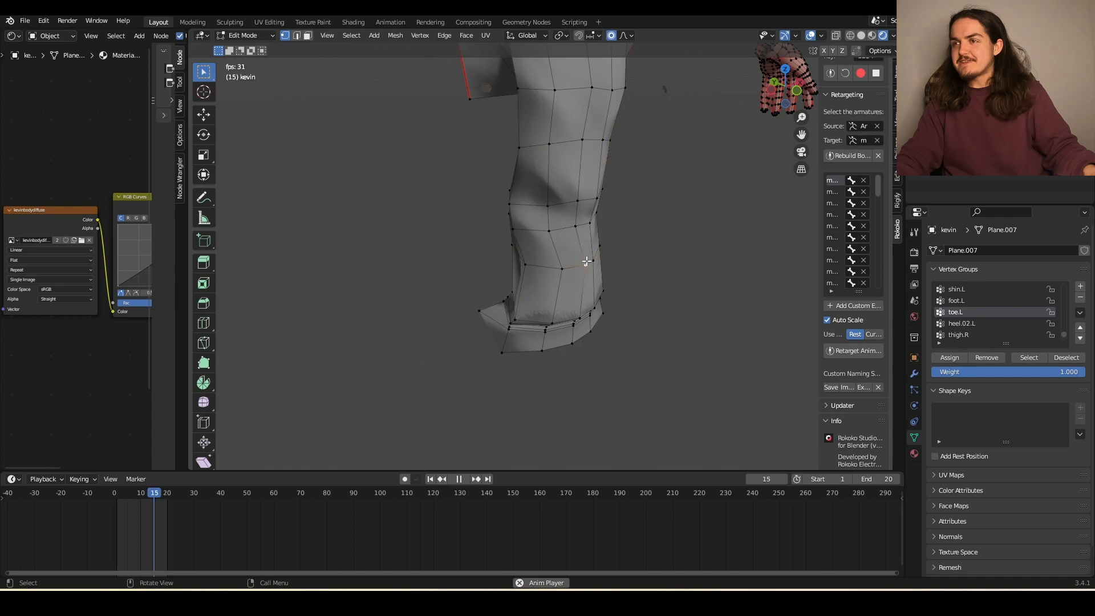
left_click(587, 259, "shift")
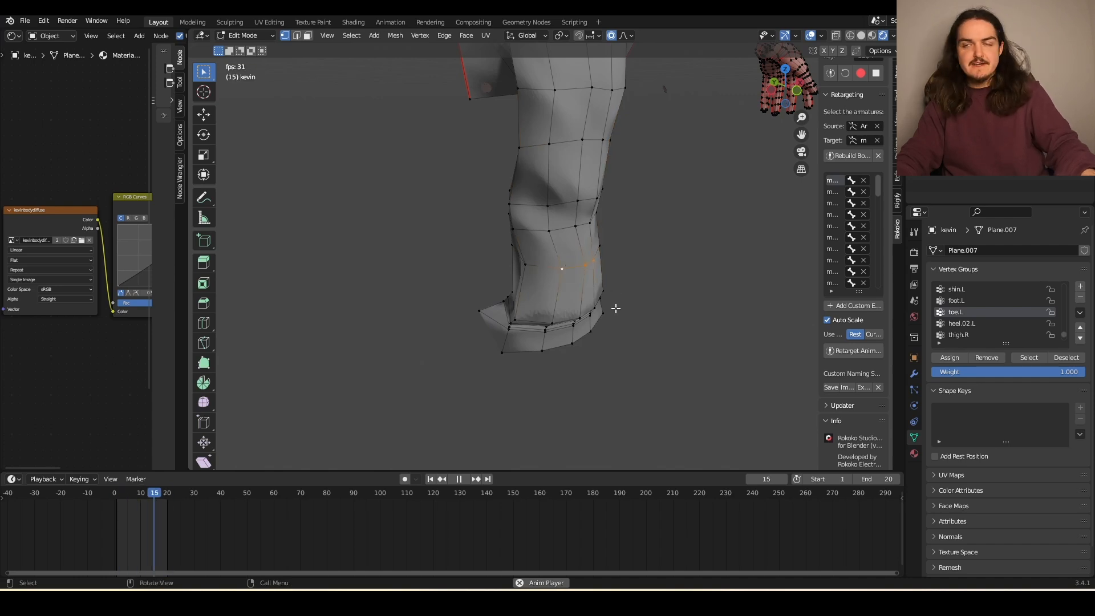
key("g")
key("y")
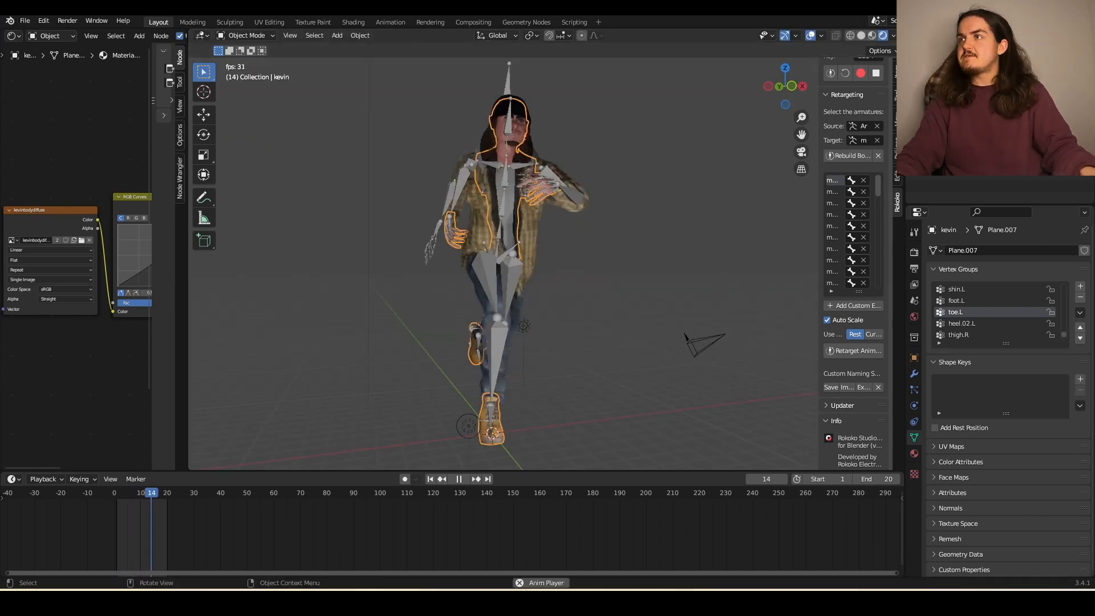
- Hide the viewport overlays and inspect the running character's adjusted torso and jacket from different angles
left_click(810, 36)
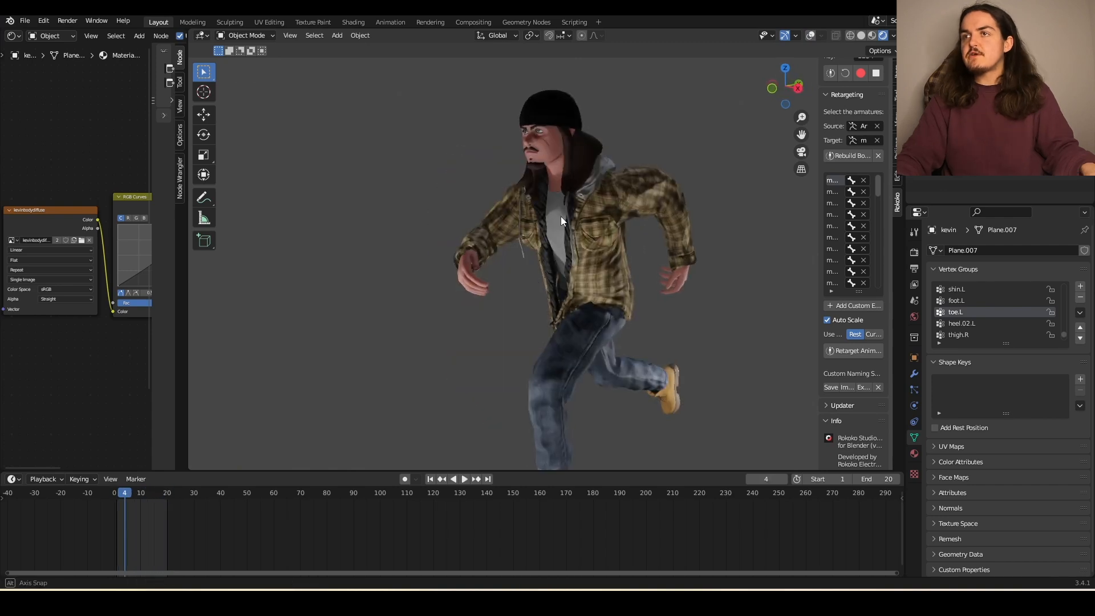
middle_click_drag(561, 222, 576, 193)
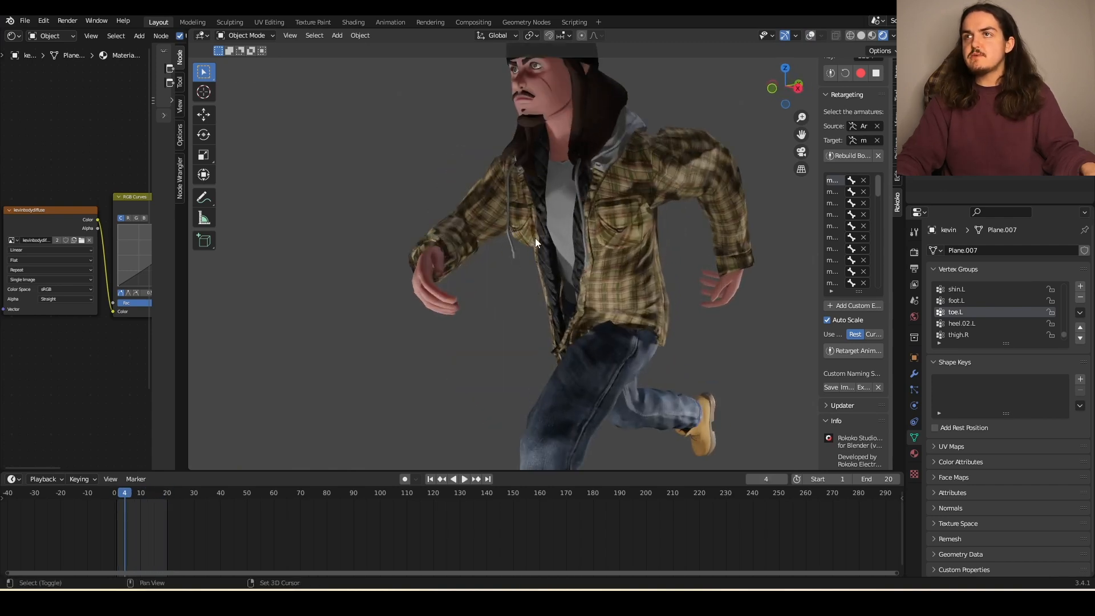
middle_click_drag(535, 238, 542, 110)
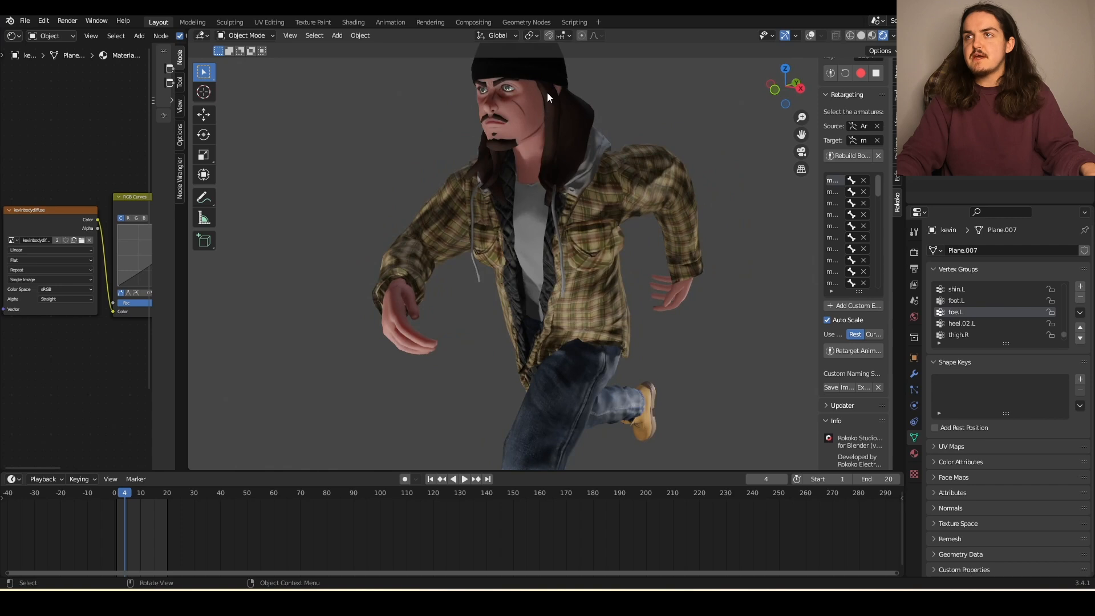
- Inspect the running character's jacket and torso from several angles during playback, with the viewport overlays shown and hidden
middle_click_drag(544, 165, 545, 135)
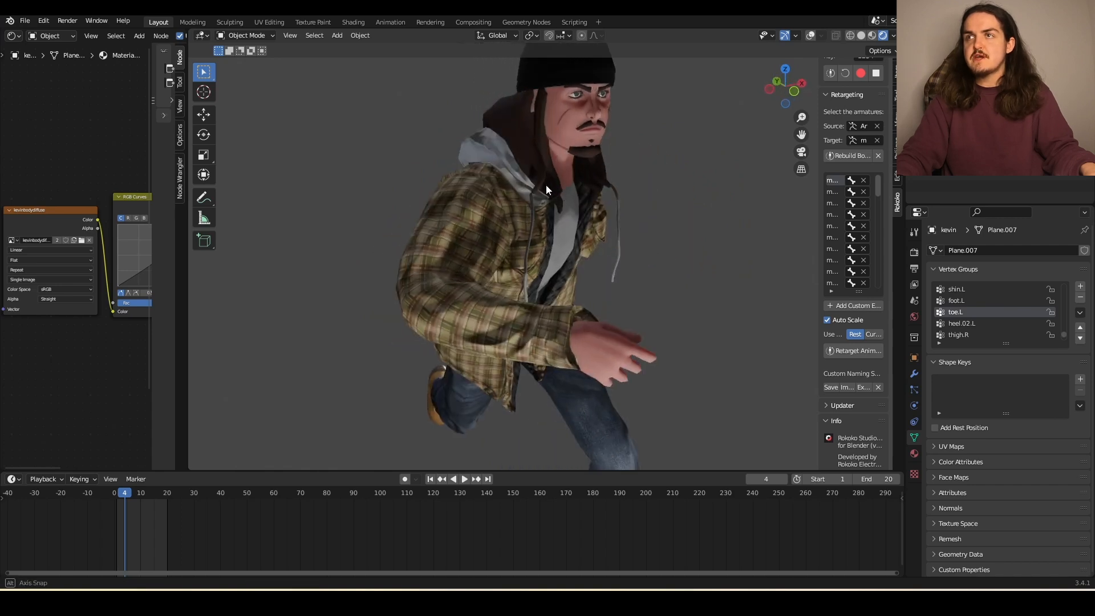
middle_click_drag(545, 185, 522, 147)
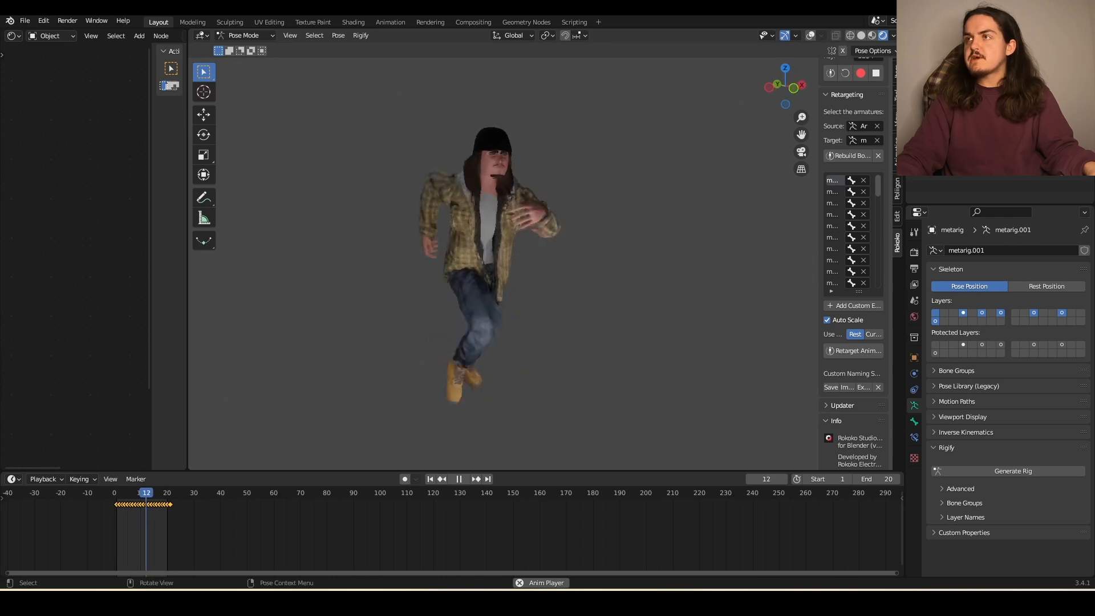
middle_click_drag(573, 284, 551, 273)
key("shift+alt+z")
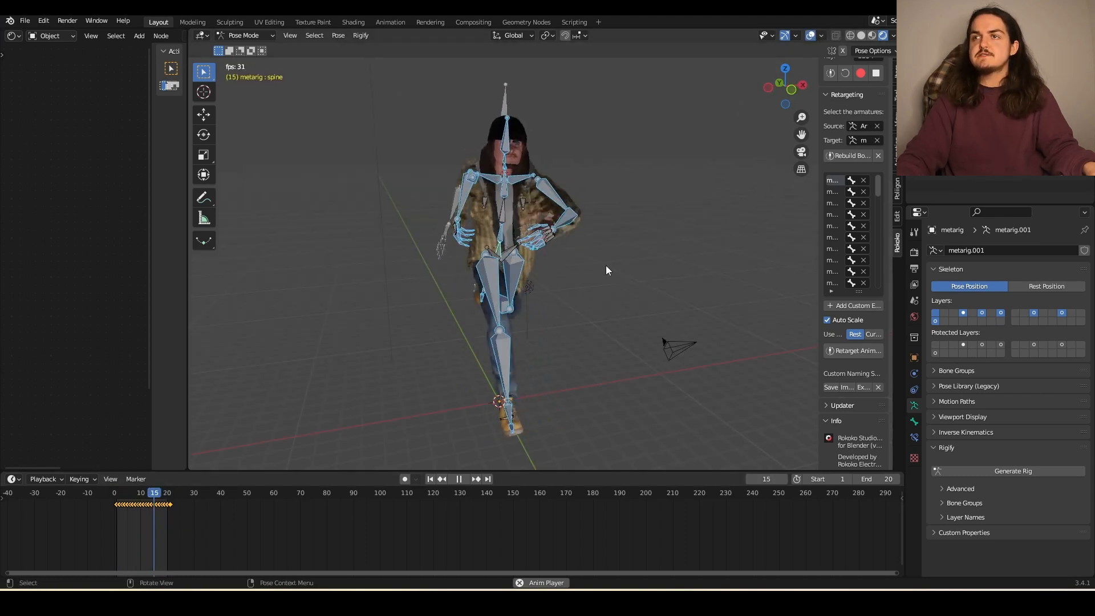
key("shift+alt+z")
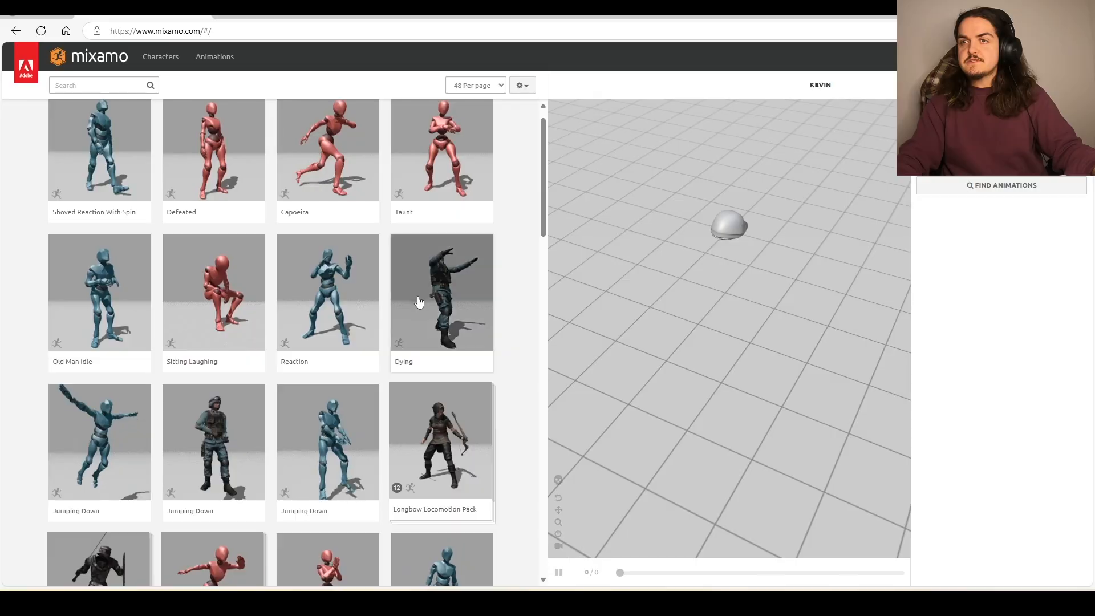
- Switch to Mixamo, apply the Dying animation to the uploaded character, preview it from a reset camera view and download it
left_click(420, 301)
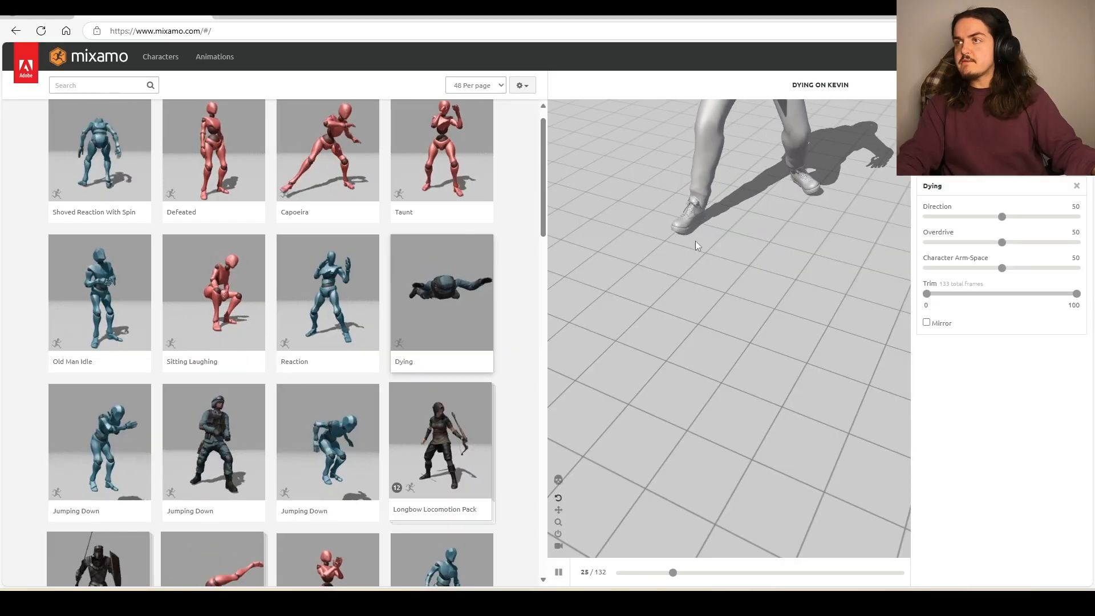
middle_click_drag(731, 193, 717, 306)
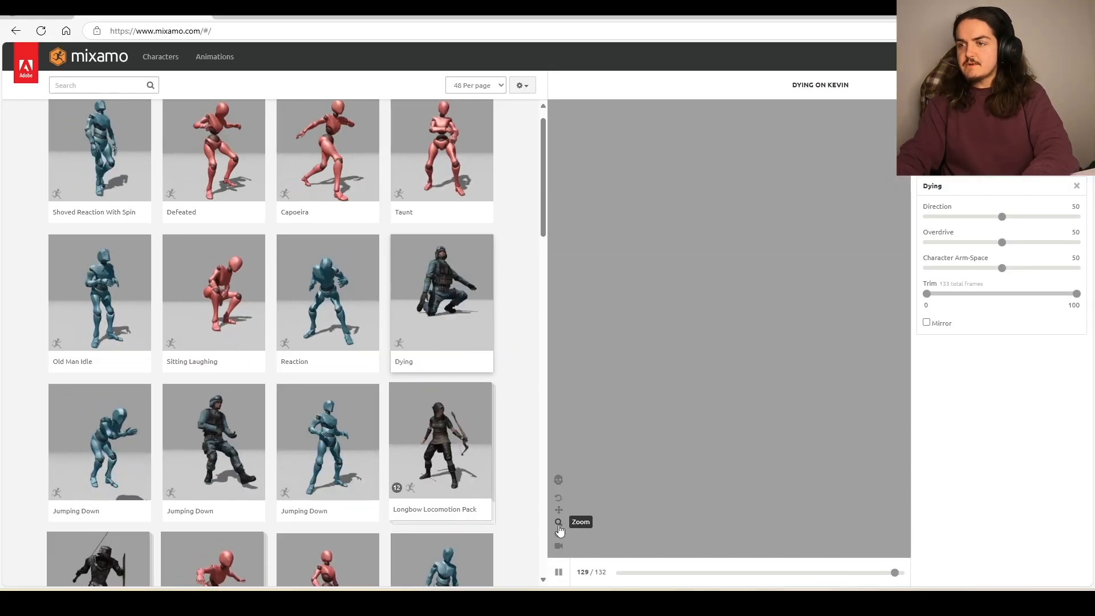
left_click(559, 534)
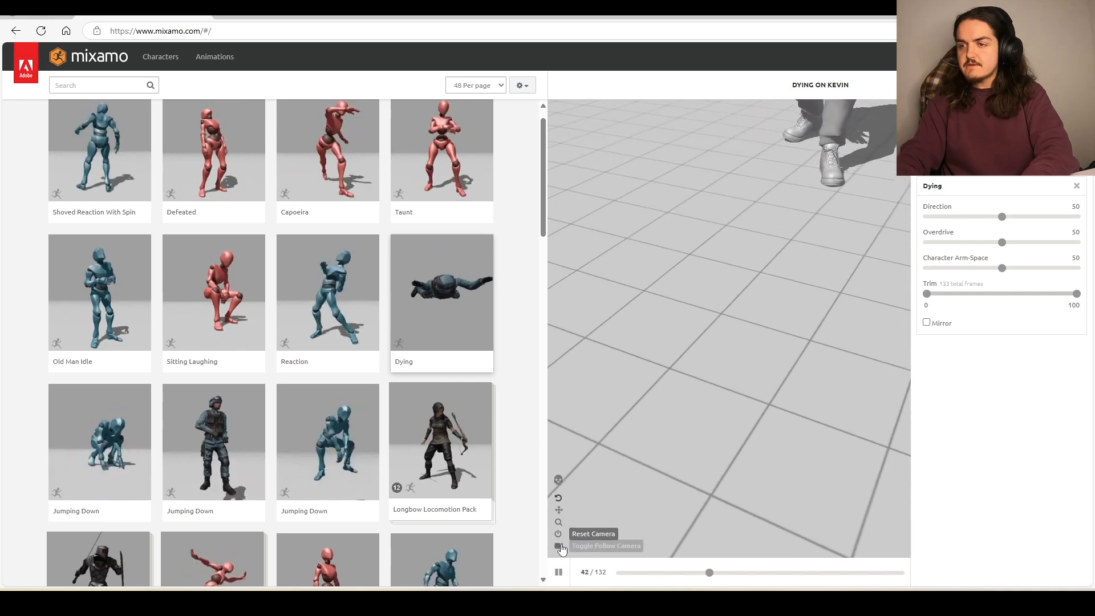
left_click_drag(787, 271, 658, 398)
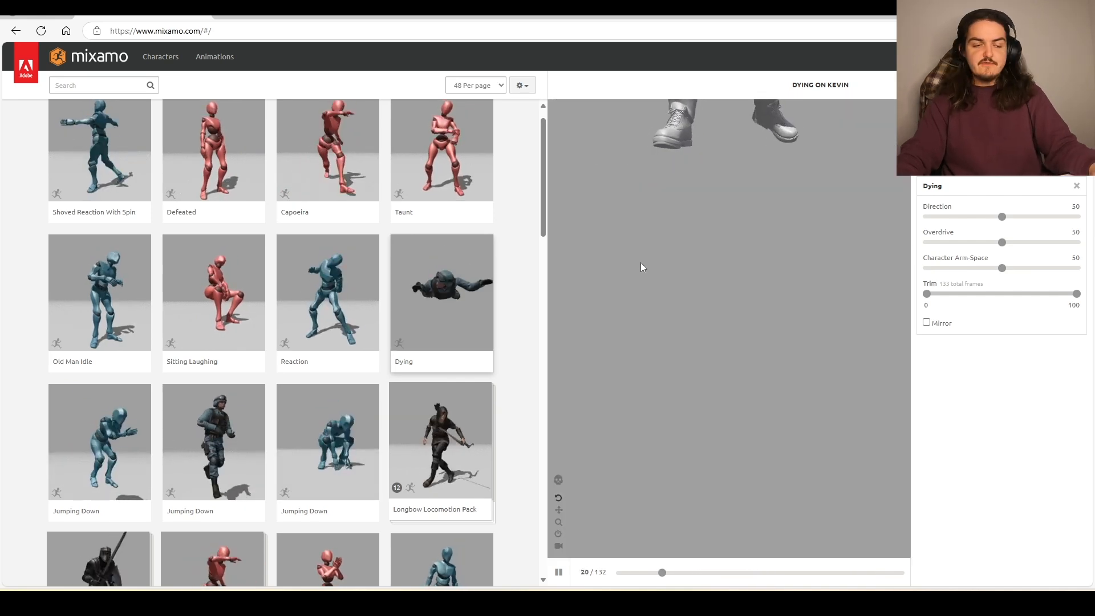
left_click_drag(638, 254, 720, 227)
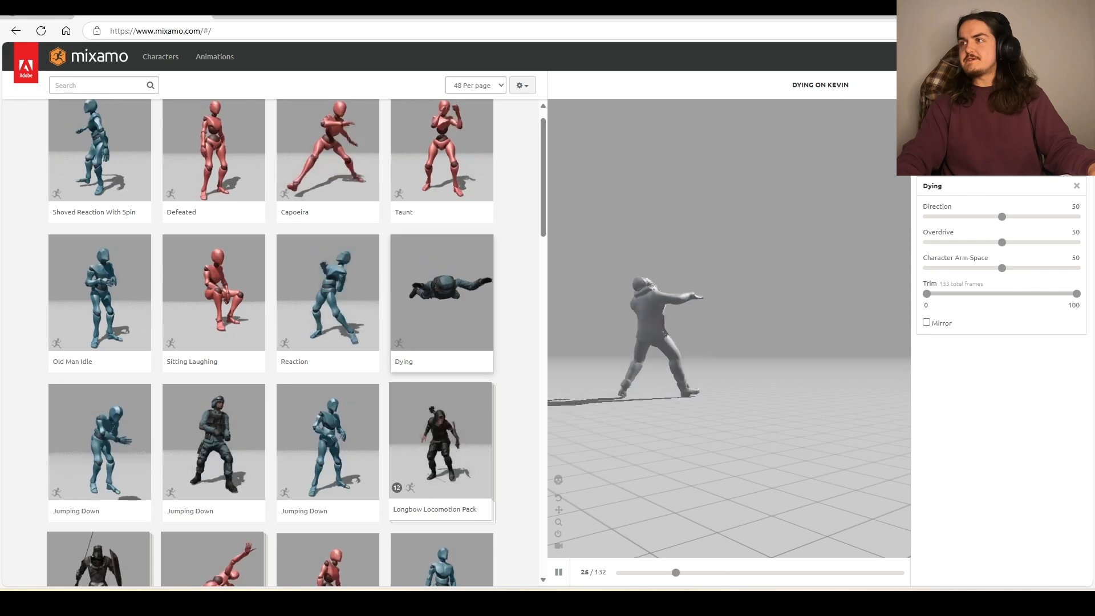
left_click(1001, 116)
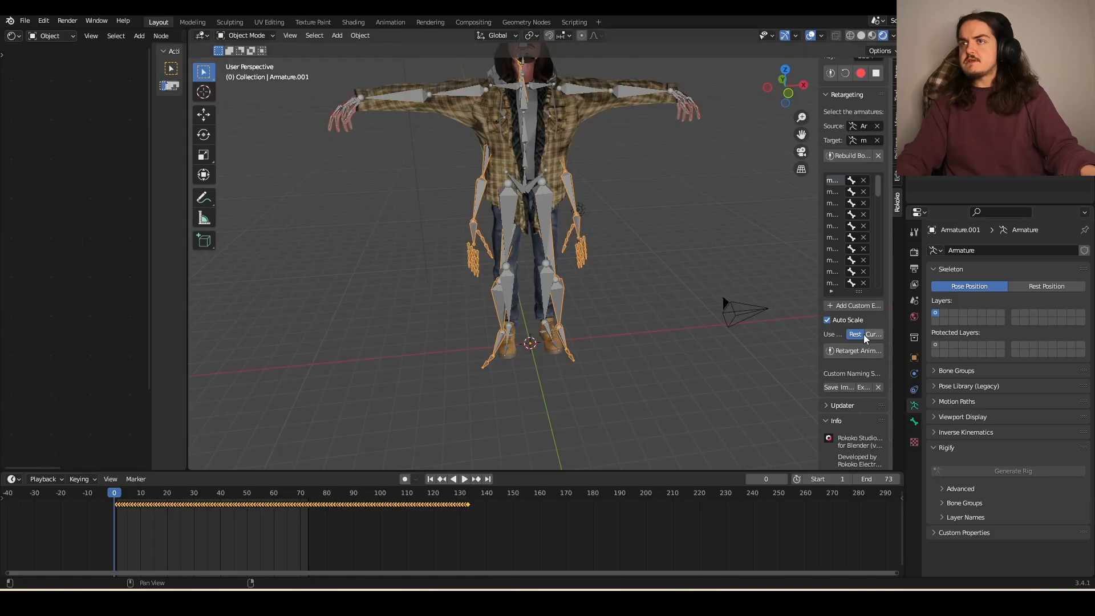
- Set Armature.001 to Rest Position and retarget its animation to the metarig using the Rest pose, playing the result
left_click(1029, 286)
middle_click_drag(538, 409, 558, 310)
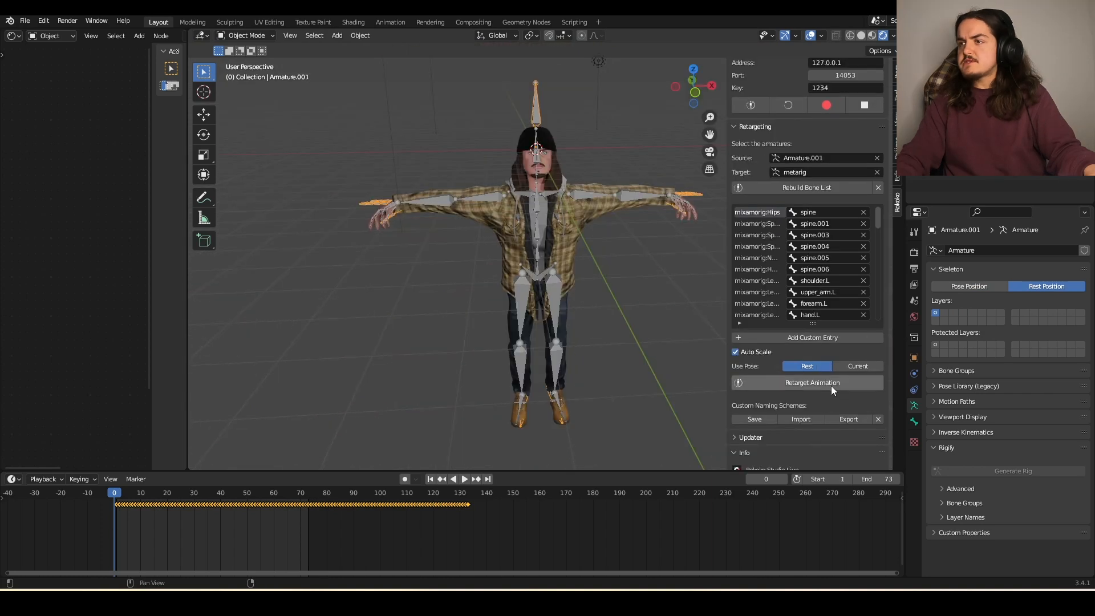
left_click(830, 385)
key("space")
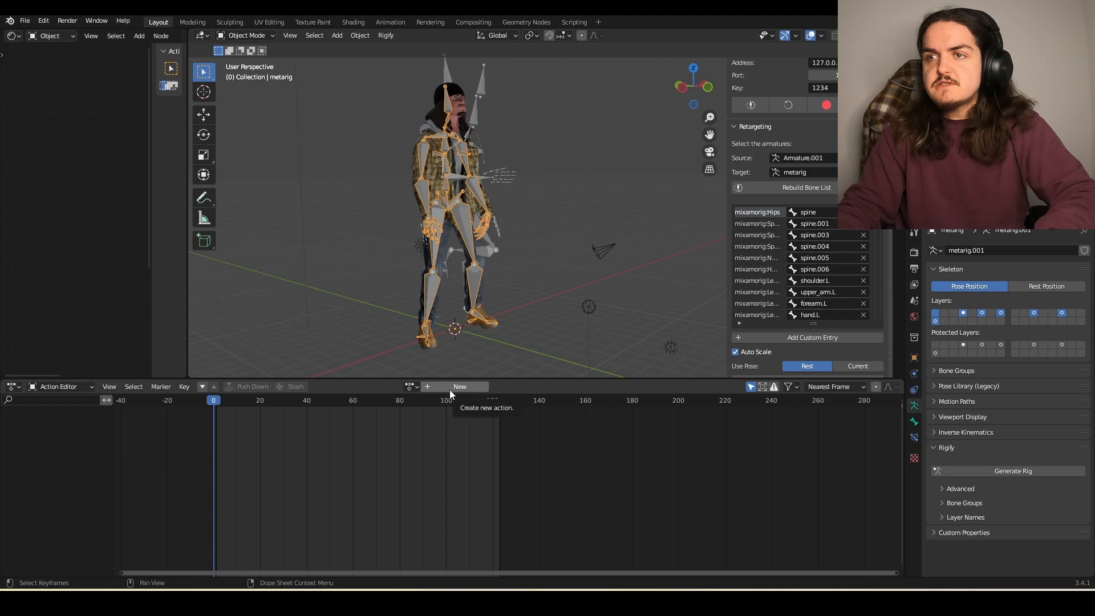
- Create a new action for the metarig in the Action Editor and play back the retargeted dying animation
left_click(449, 390)
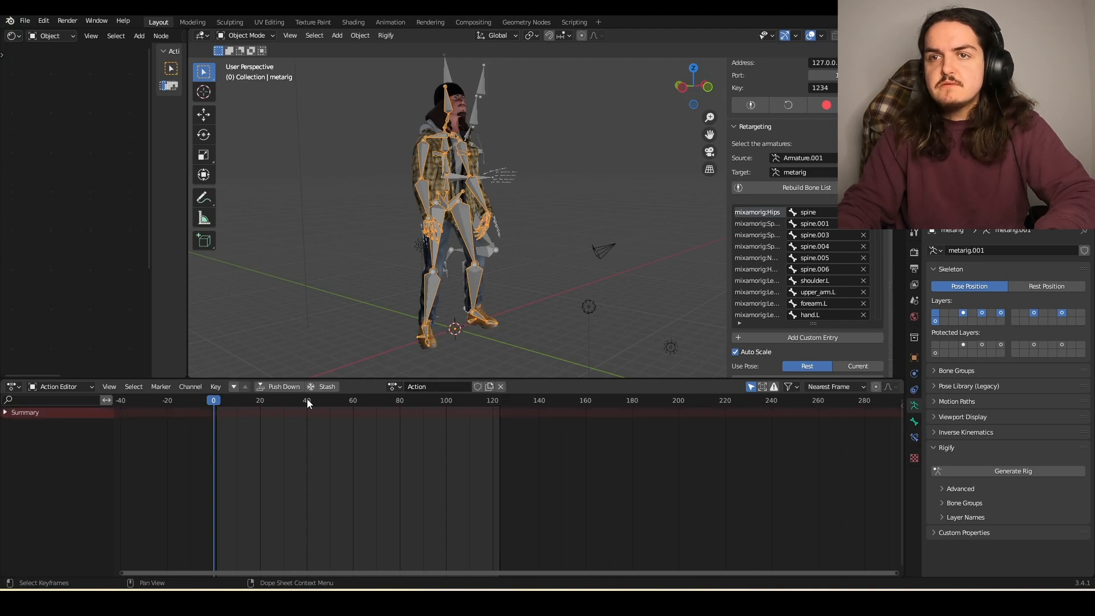
key("space")
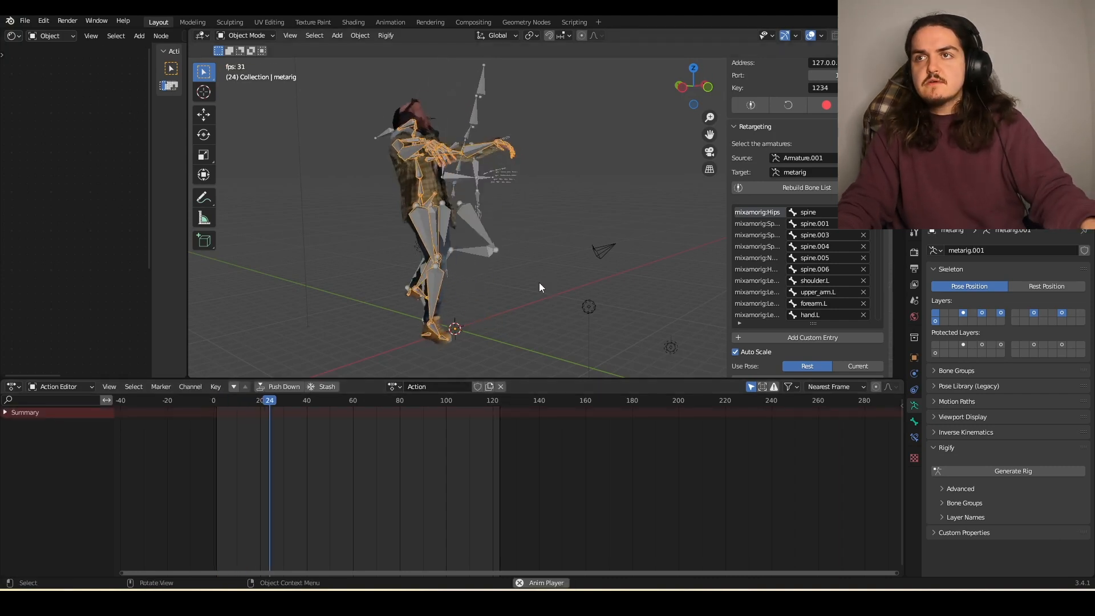
key("space")
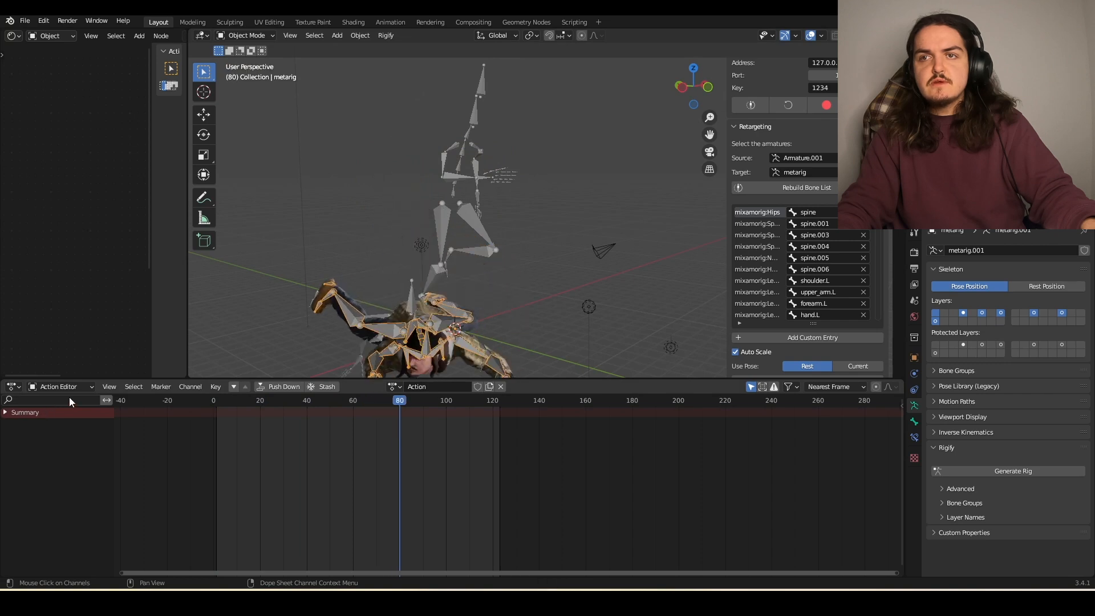
key("space")
key("space")
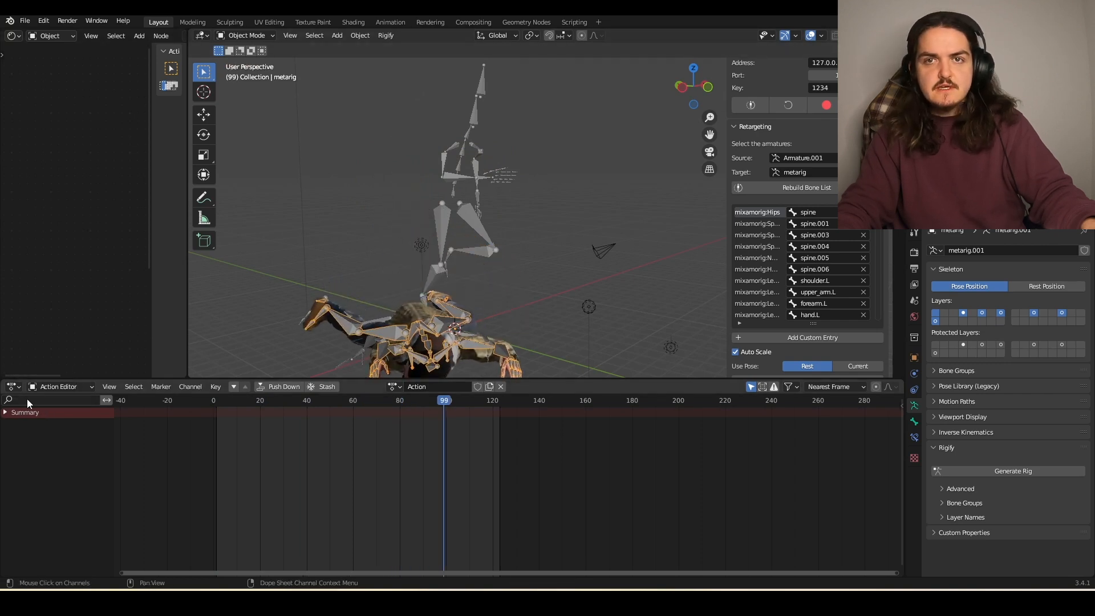
- Choose the dying.001 action in the Action Editor and select the metarig in the viewport
left_click(55, 383)
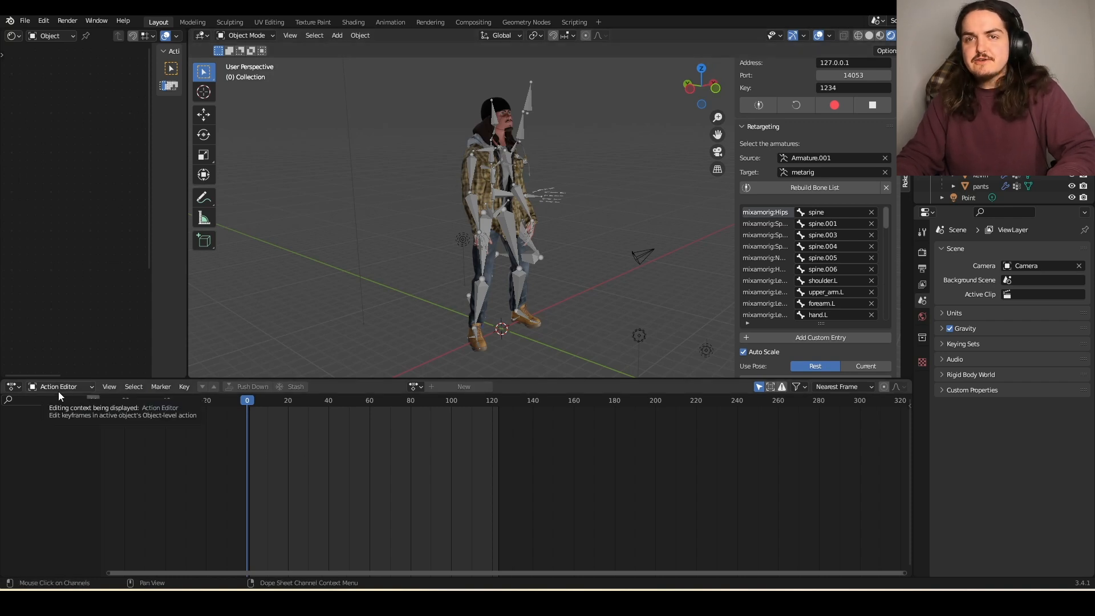
left_click(412, 388)
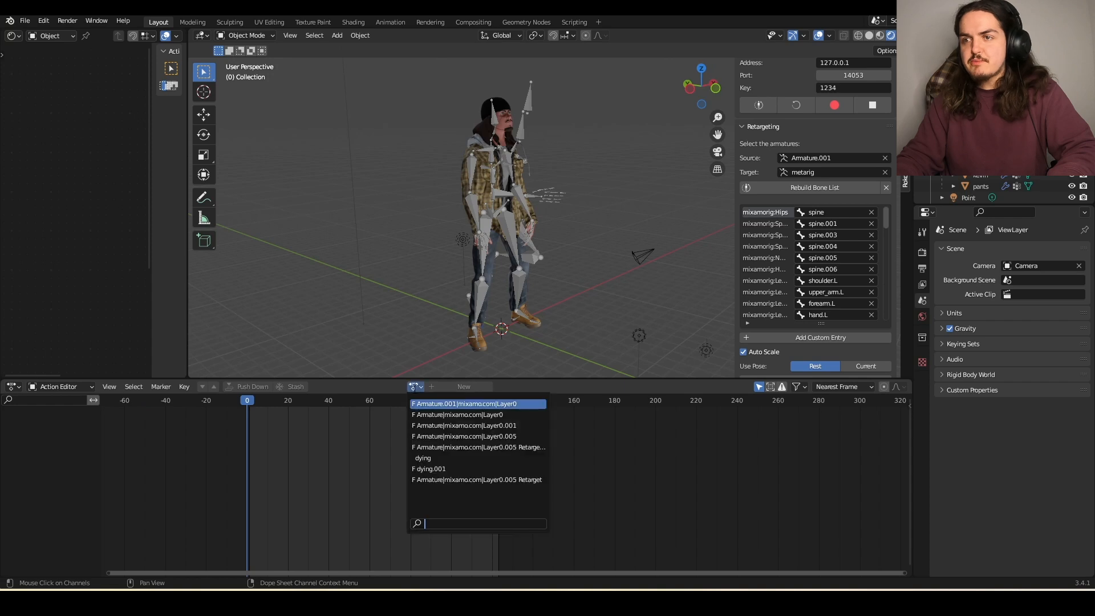
left_click(431, 469)
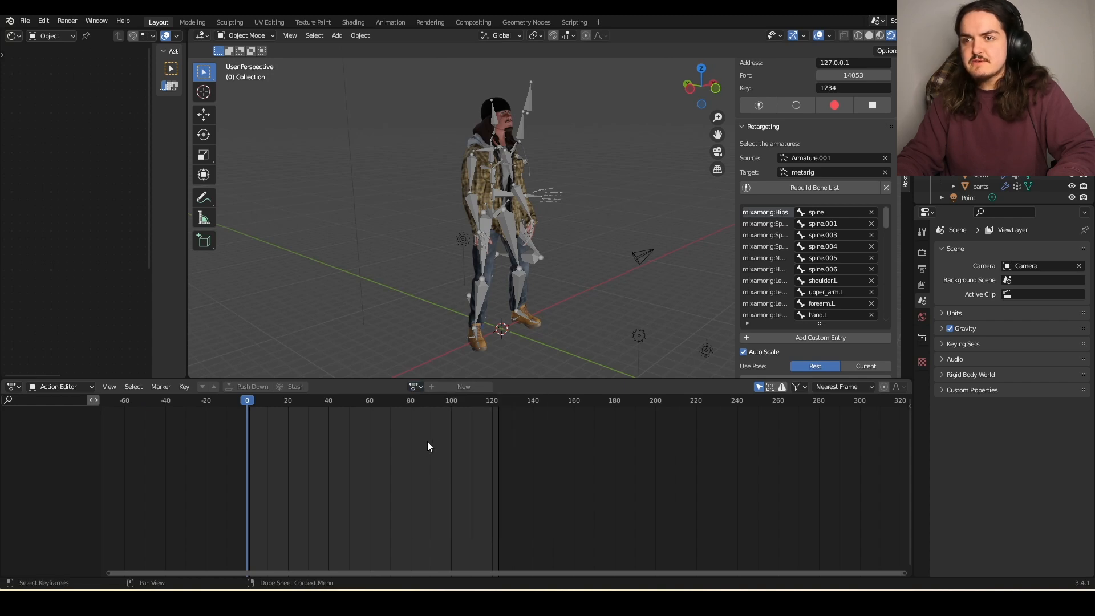
left_click(478, 236)
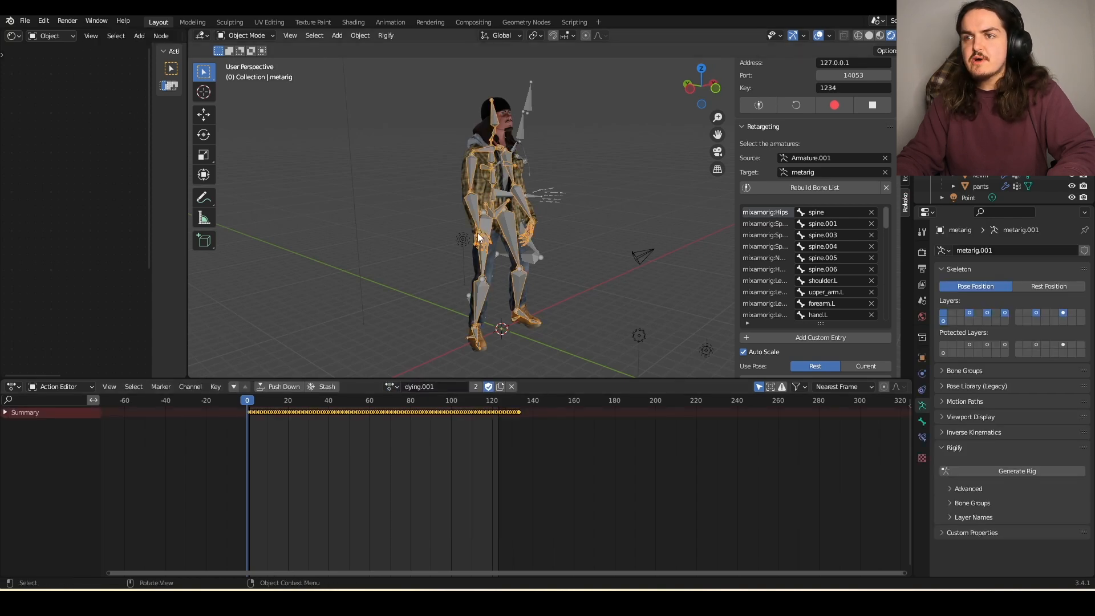
- Switch the animation editor to Nonlinear Animation, push the dying.001 action down into a strip and try moving the retargeted strip
left_click(19, 386)
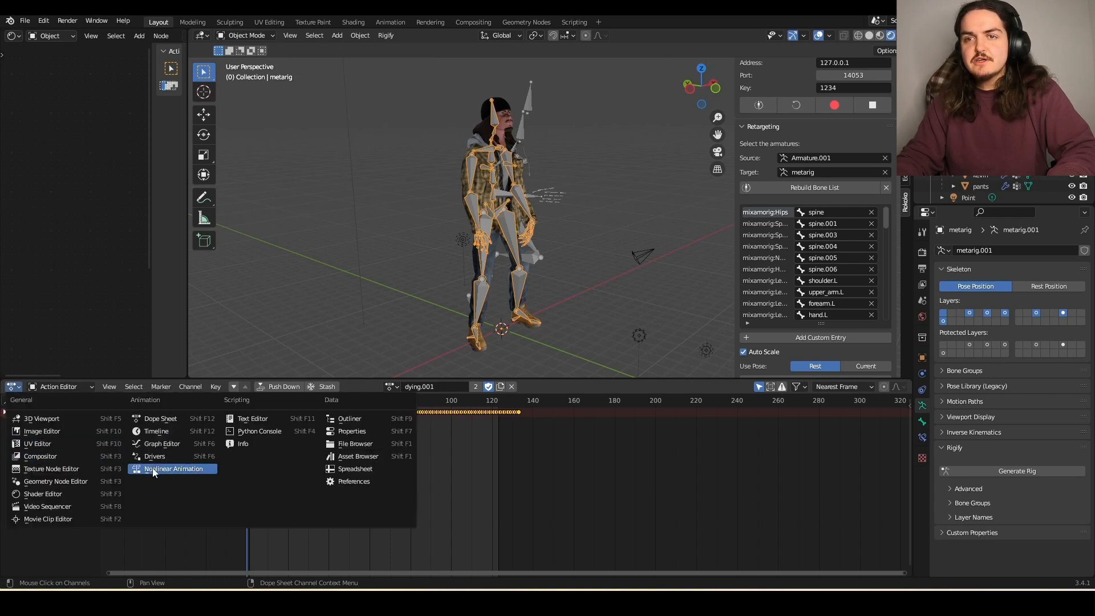
left_click(153, 465)
left_click(108, 459)
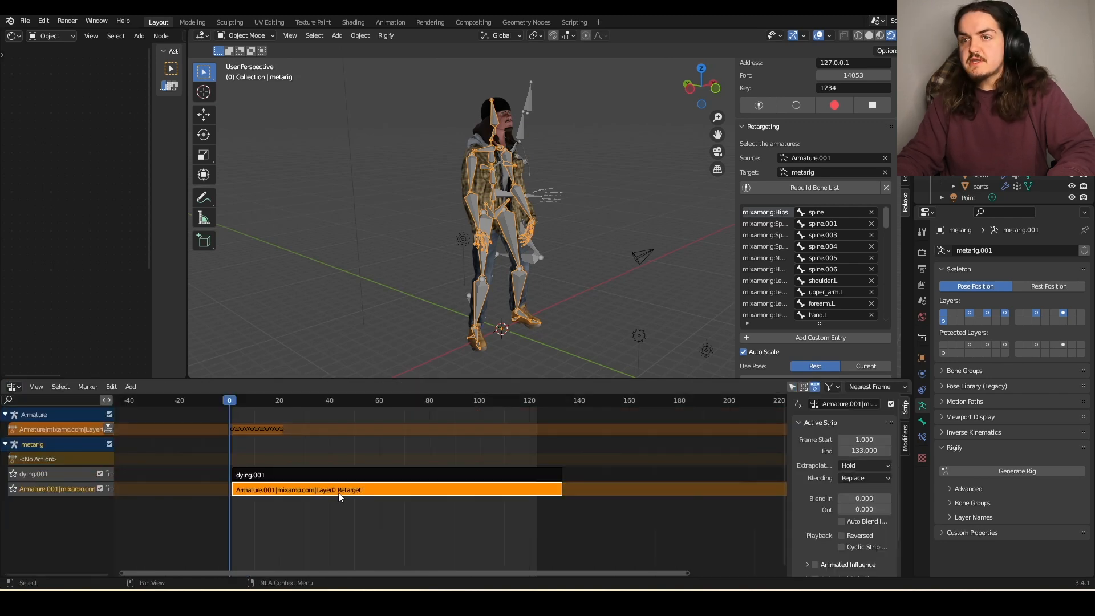
left_click_drag(337, 492, 527, 504)
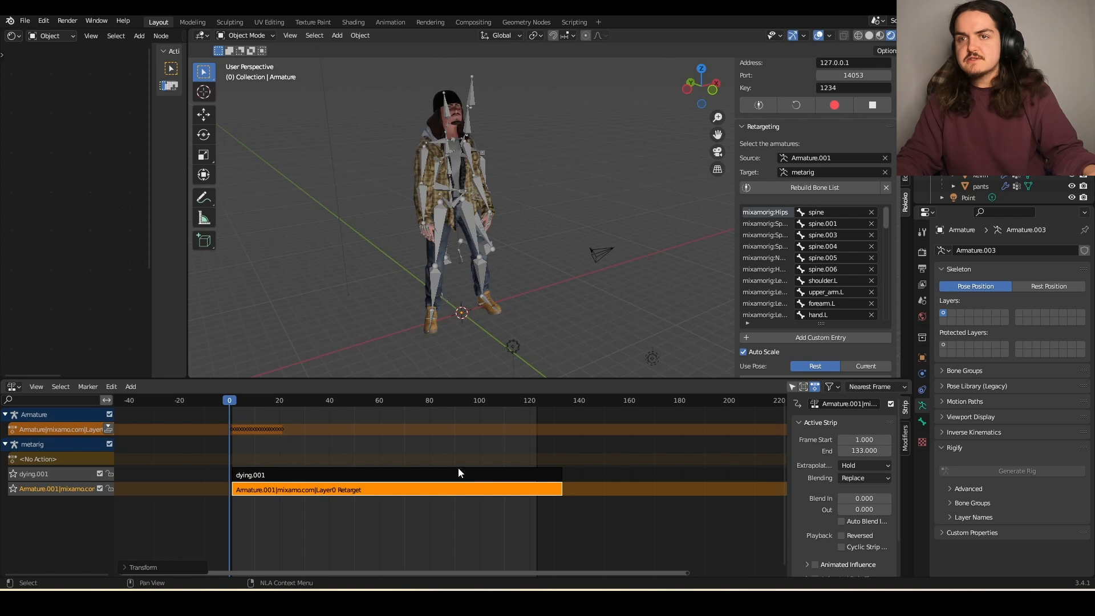
- Move the dying.001 strip to start at frame 22, directly after the running strip, and play the sequence
left_click(40, 429)
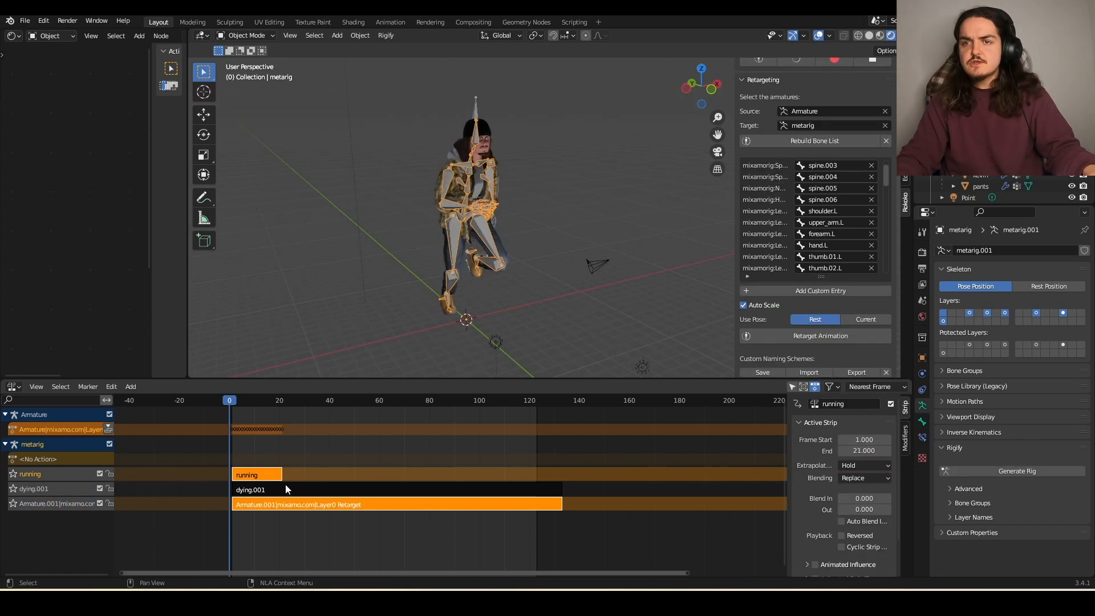
mouse_move(285, 484)
left_mouse_down()
mouse_move(366, 485)
mouse_move(330, 476)
left_mouse_up()
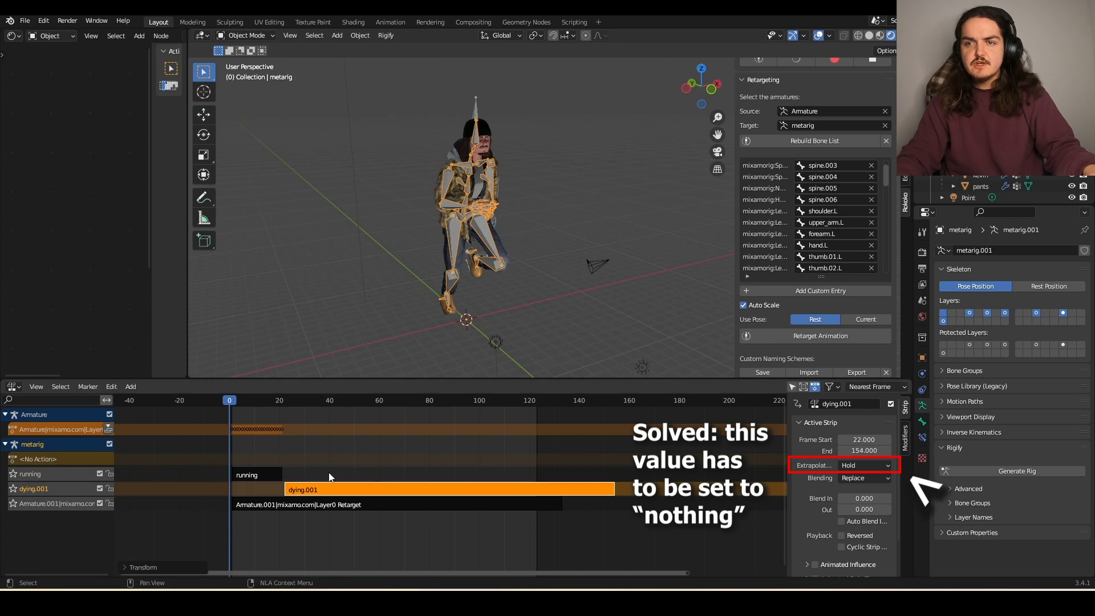
key("space")
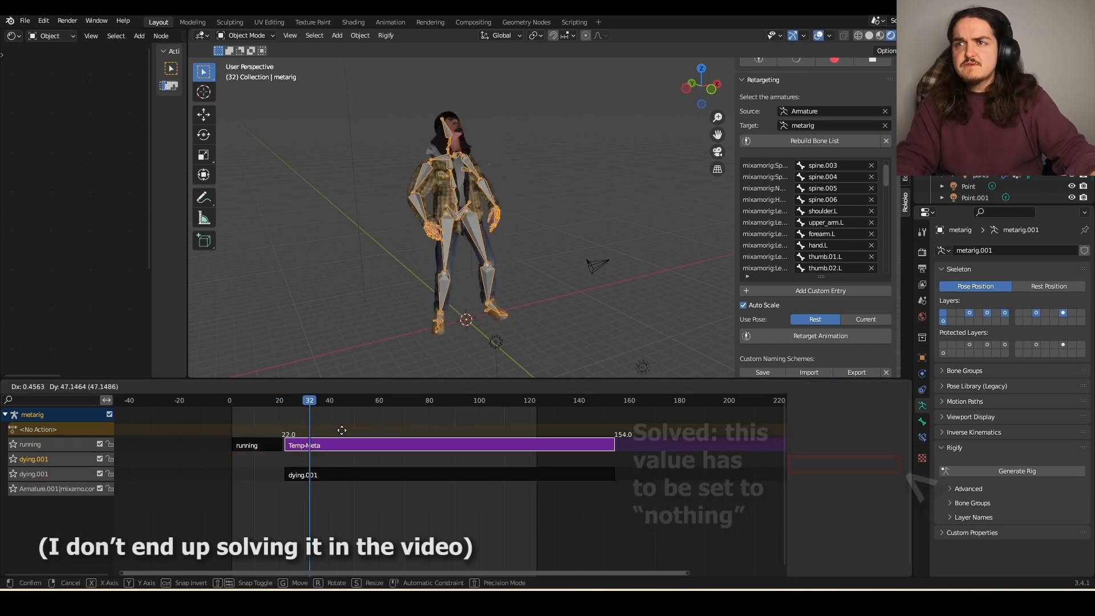
- Place the duplicated dying strip on the running track directly after the running strip and scrub through the transition
left_click(351, 432)
left_click_drag(311, 400, 234, 405)
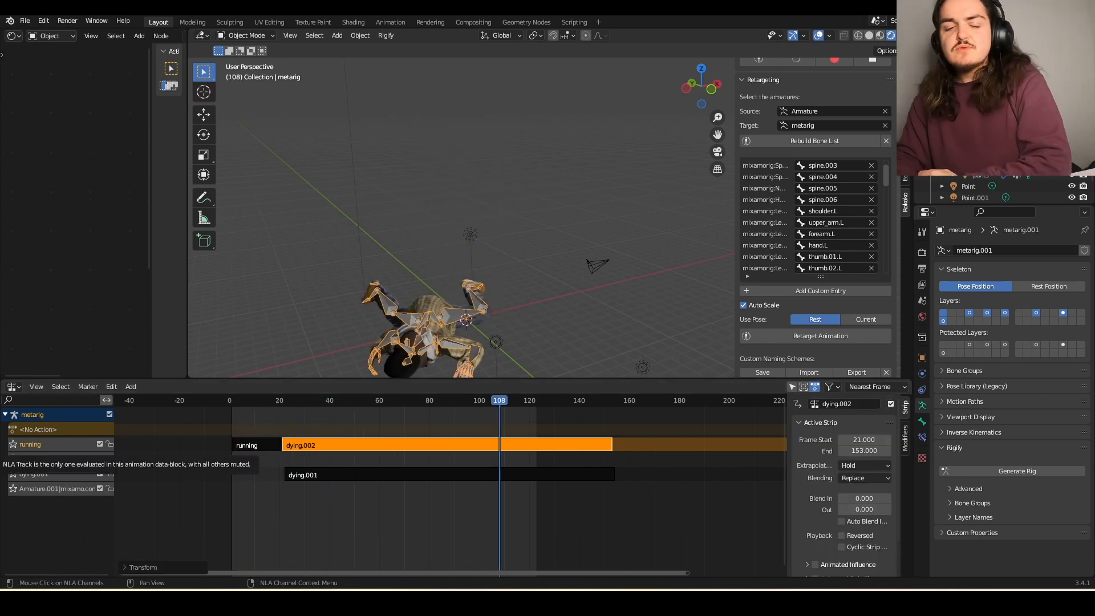
key("g")
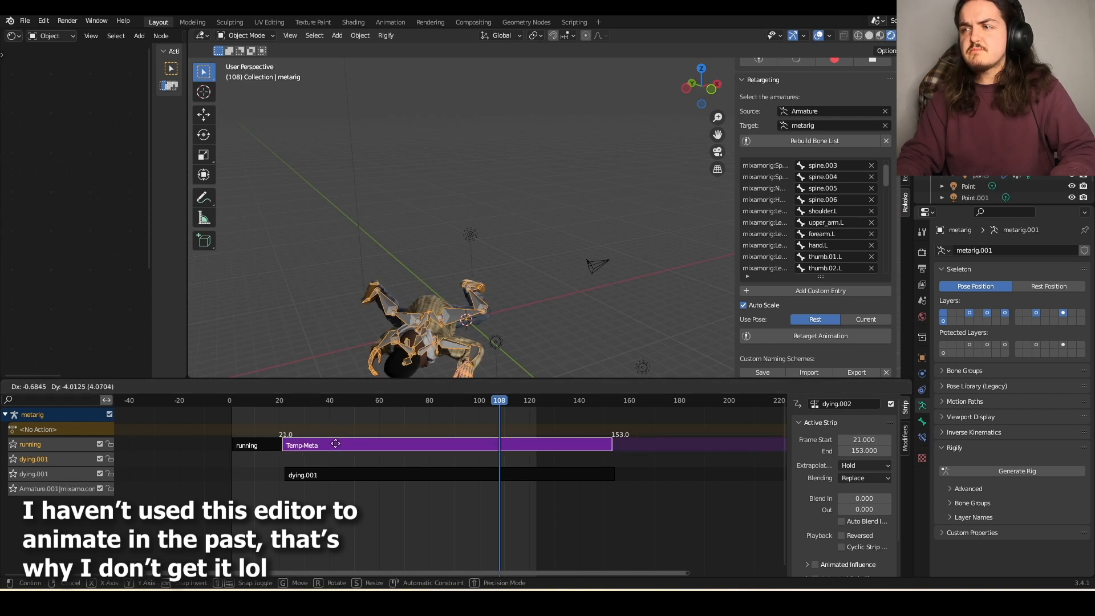
left_click(335, 443)
left_click(275, 400)
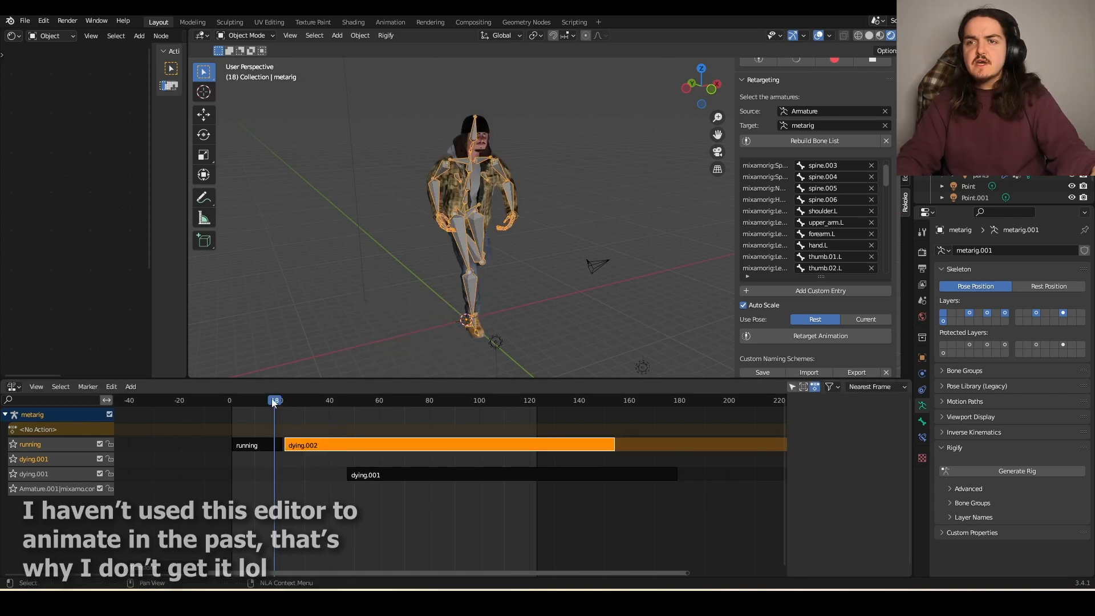
- Try the dying.002 strip on the track below from frame 19, play it, and return it to the running track
key("g")
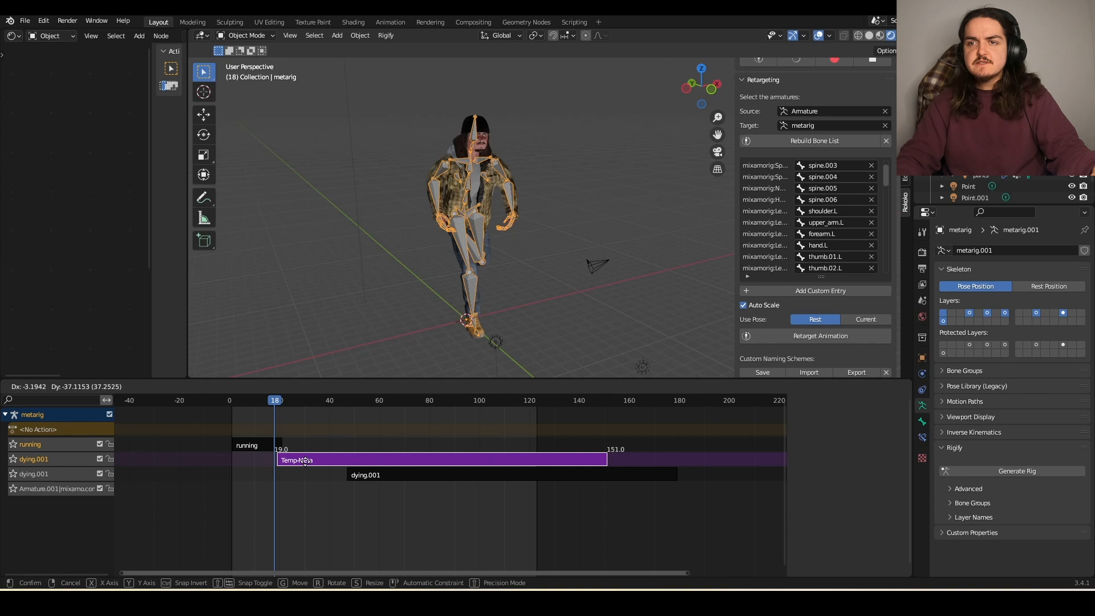
left_click(305, 461)
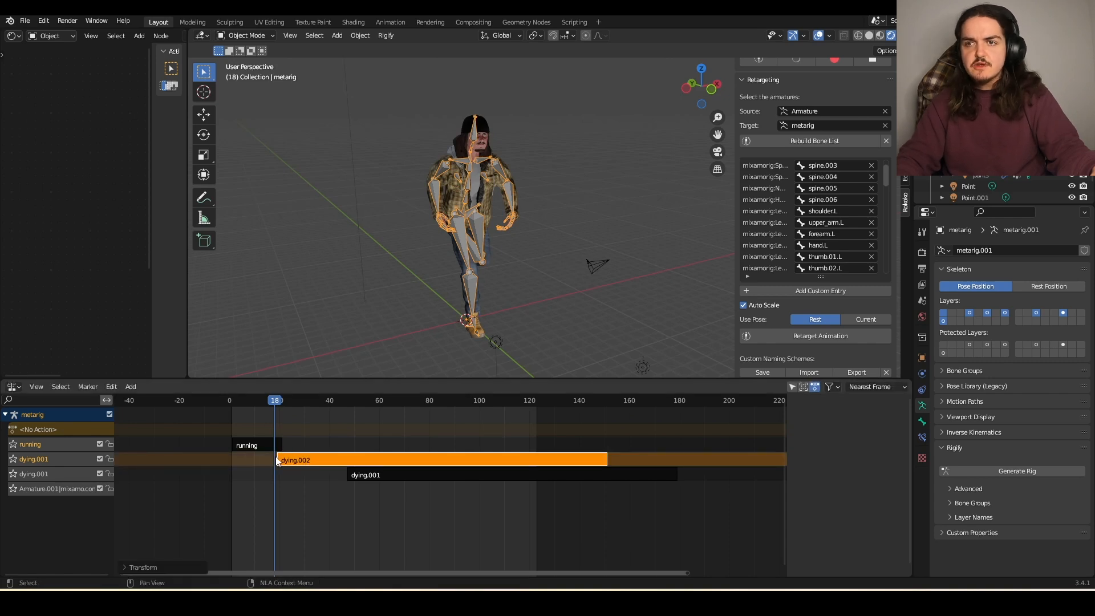
key("shift+Left")
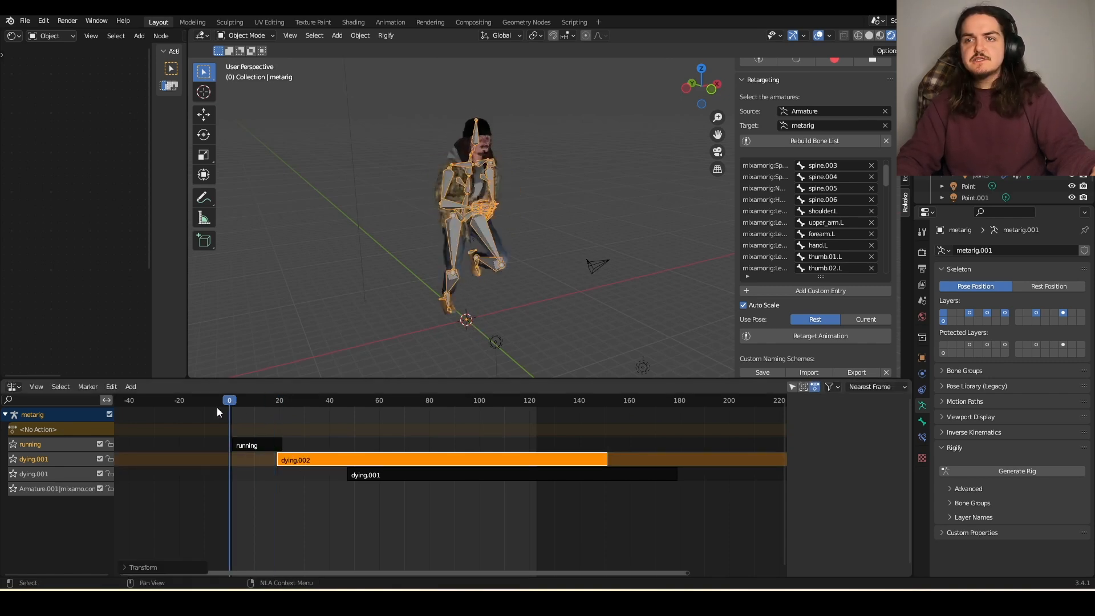
key("space")
key("space")
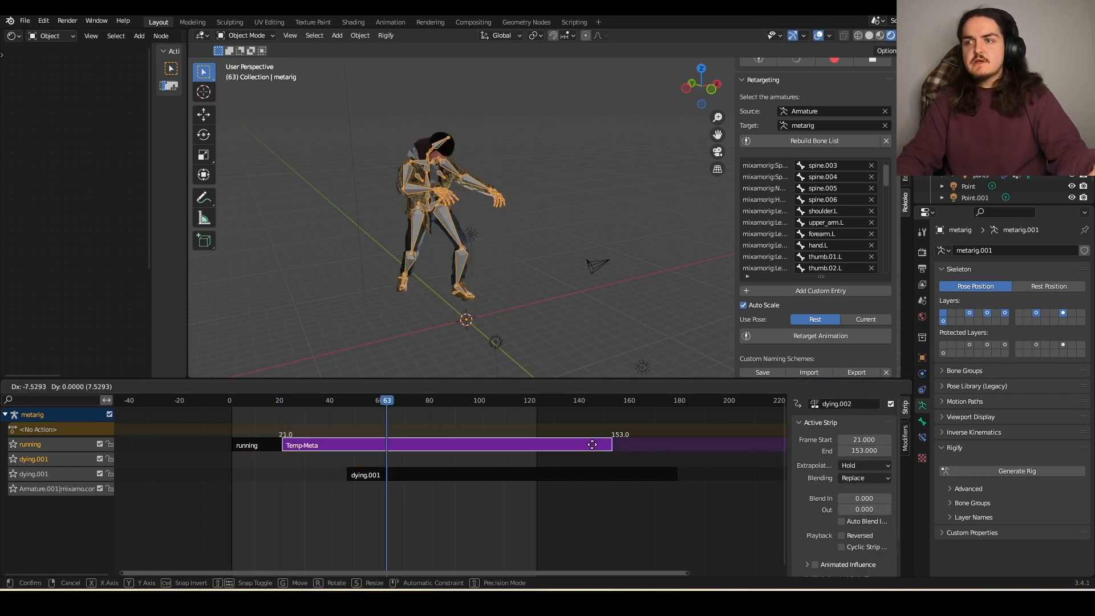
left_click(593, 449)
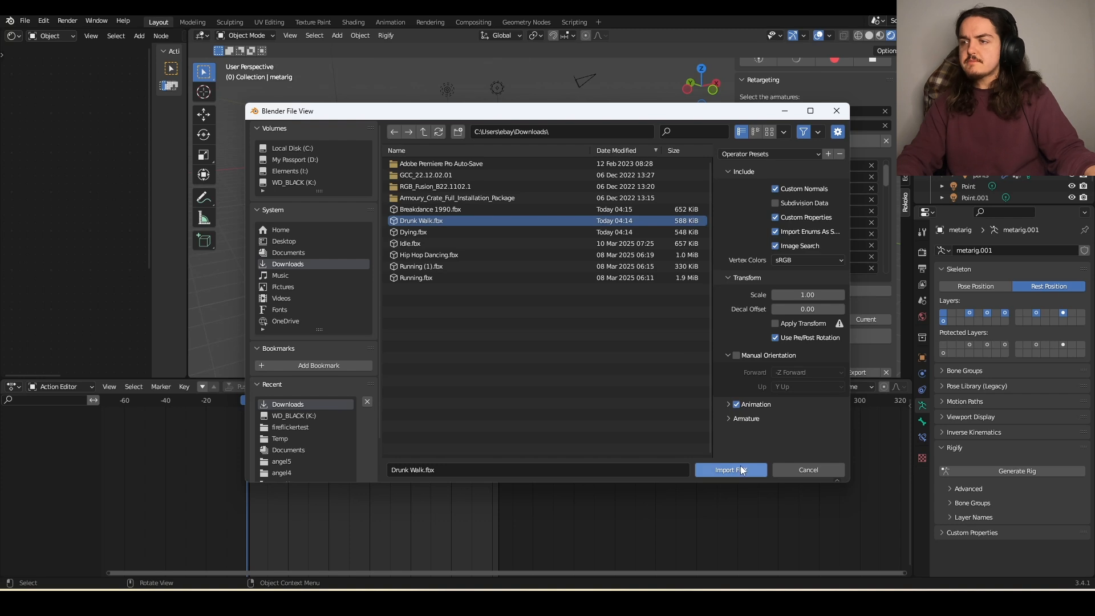
- Import Drunk Walk.fbx from the Downloads folder with the default FBX settings
left_click(740, 465)
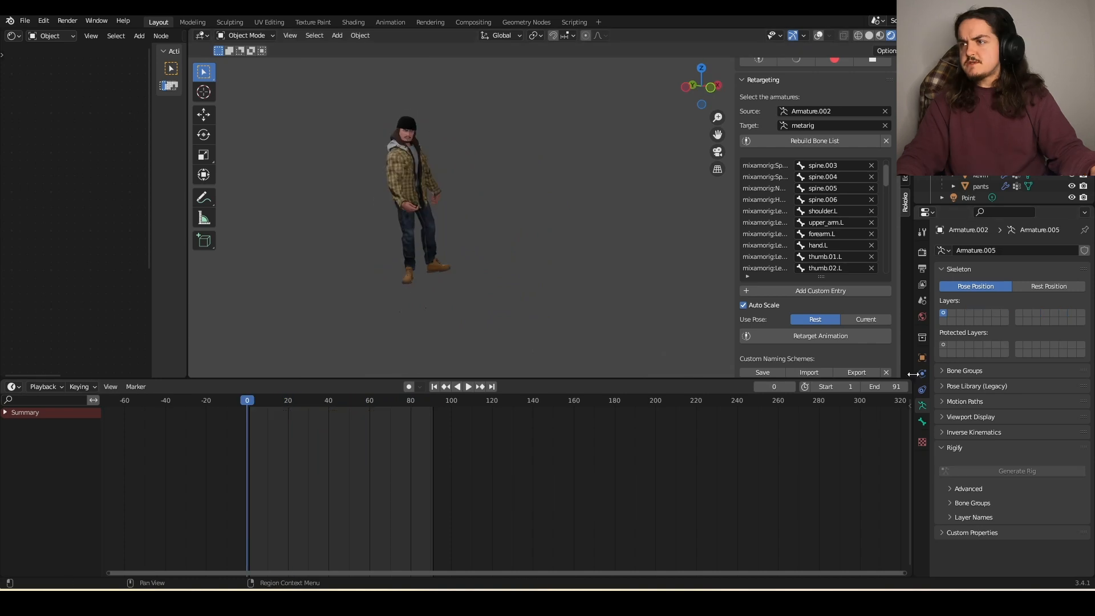
- Import Breakdance 1990.fbx from the Downloads folder with the default FBX settings
left_click_drag(883, 386, 974, 387)
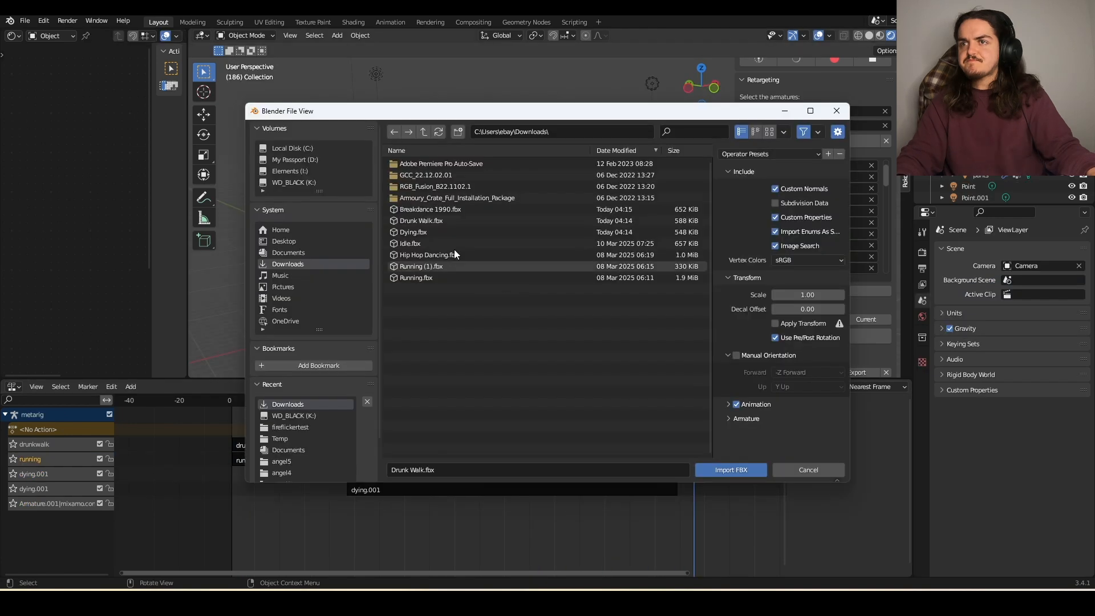
left_click(419, 208)
left_click(731, 469)
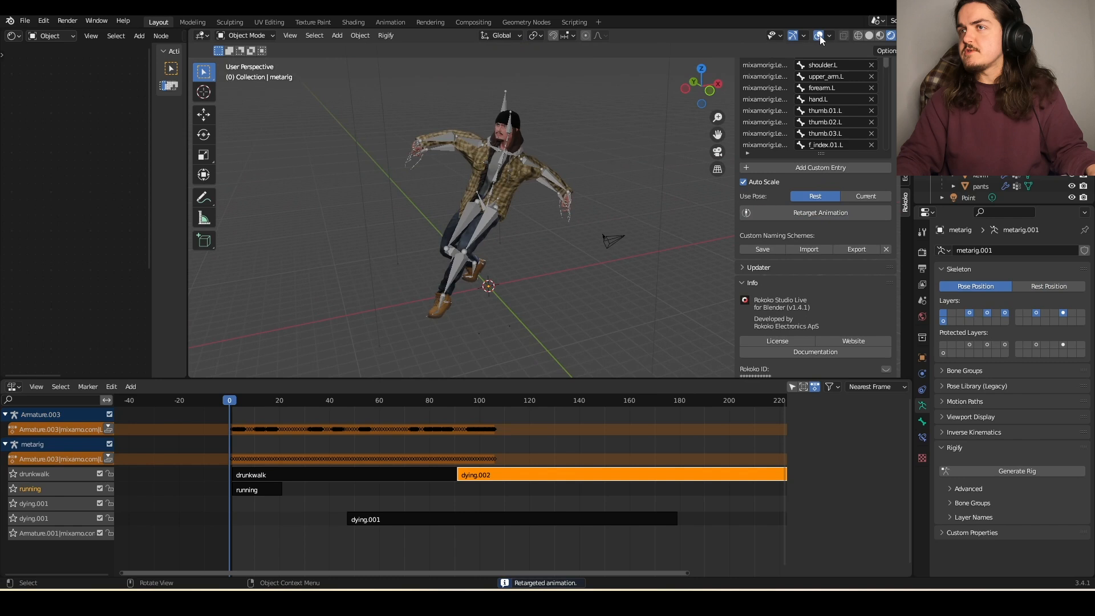
- Hide the viewport overlays and play the retargeted breakdance animation on the clothed character
left_click(820, 35)
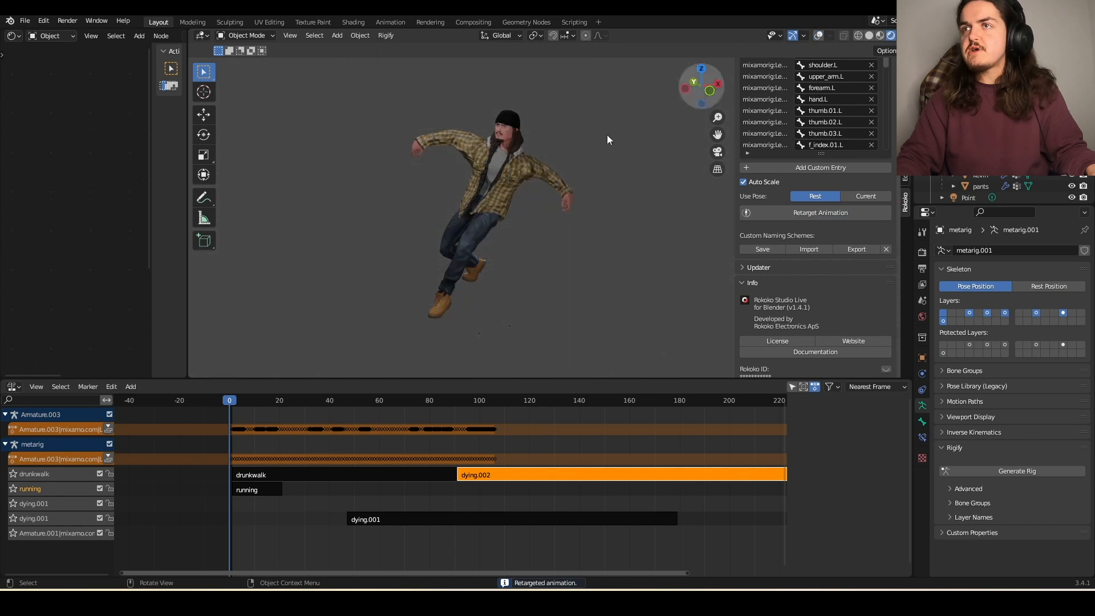
key("space")
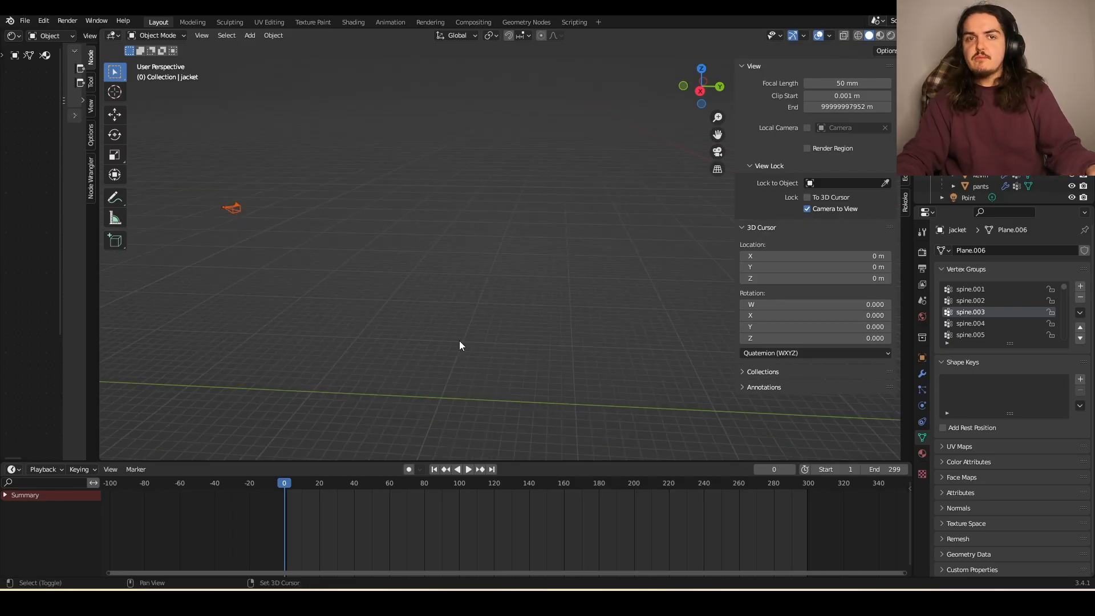
- Select the kevin body mesh and add a Basis shape key and a second shape key named BLINKS
mouse_move(459, 341)
middle_mouse_down()
mouse_move(217, 302)
mouse_move(417, 286)
mouse_move(461, 321)
middle_mouse_up()
left_click(509, 197)
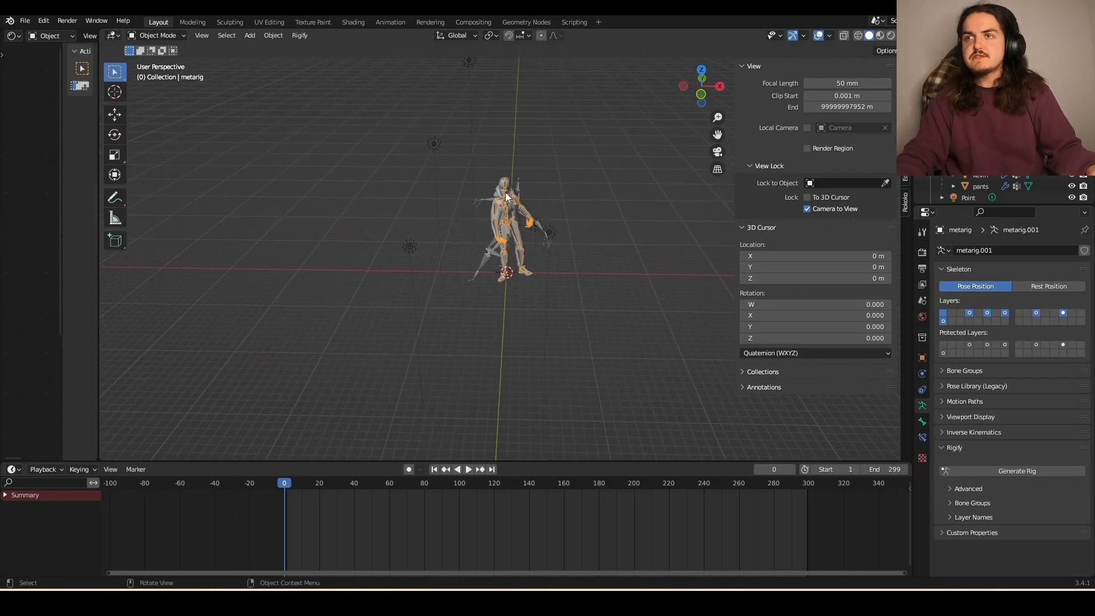
left_click(500, 195)
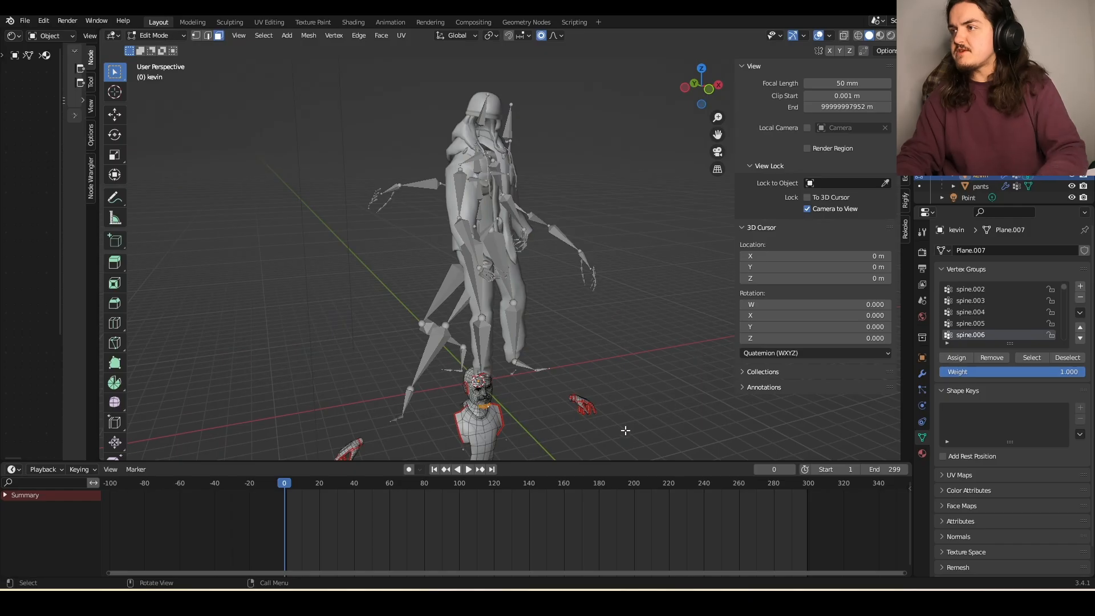
middle_click_drag(604, 348, 574, 188, "shift")
scroll(513, 307, "up", 2)
middle_click_drag(501, 319, 494, 437)
scroll(506, 323, "up", 6)
scroll(474, 345, "up", 5)
scroll(473, 347, "down", 4)
key("ctrl+z")
key("Tab")
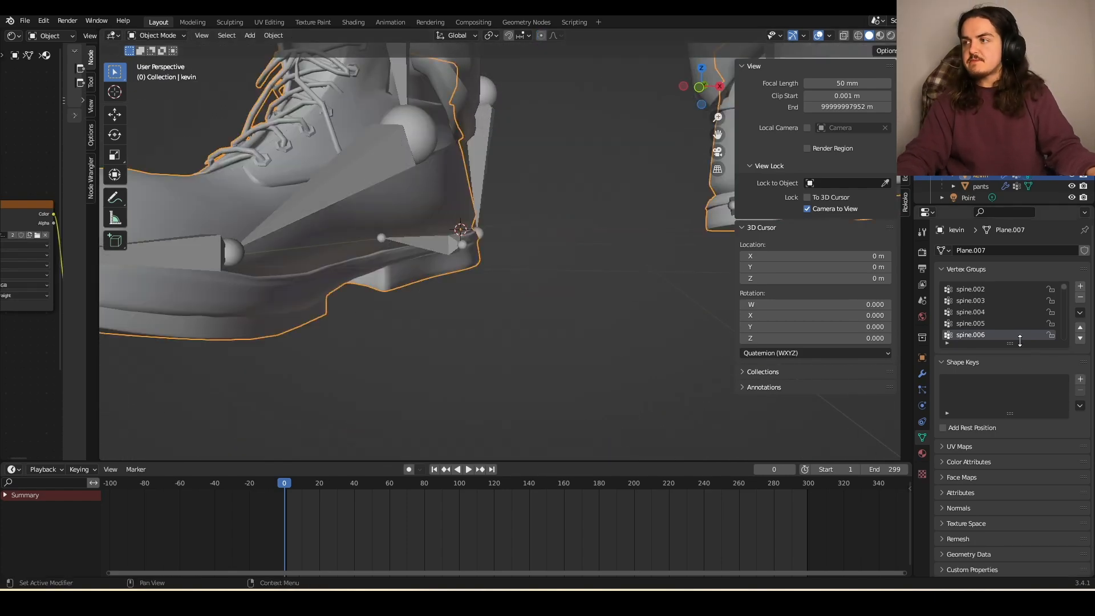
left_click(1079, 379)
left_click(1083, 381)
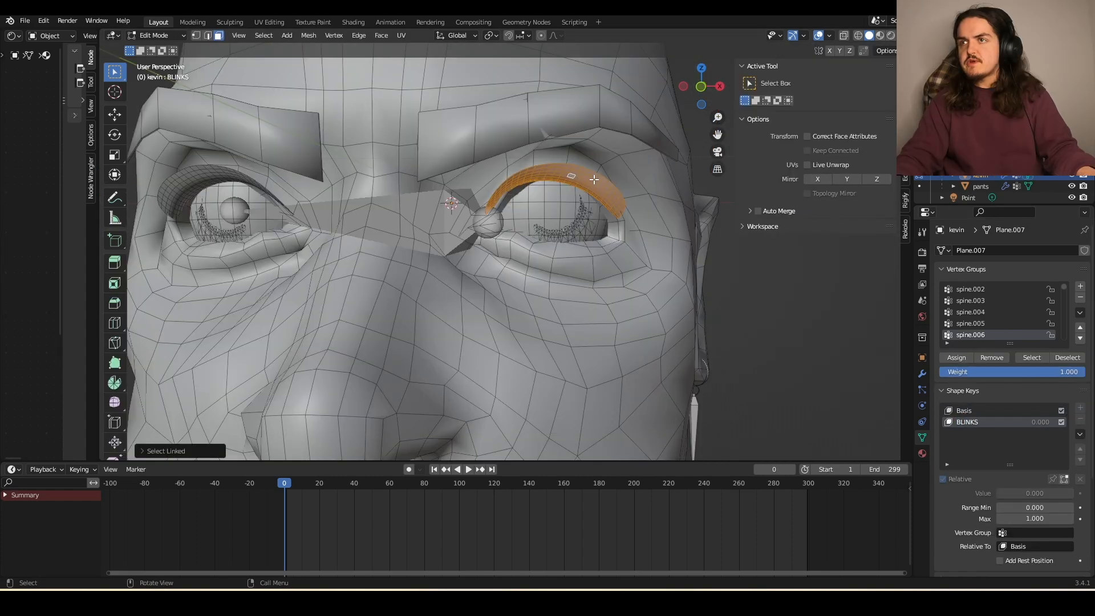
- Move the upper lash strip of the character's left eye down about 0.1 m in the BLINKS shape key and rotate it
key("g")
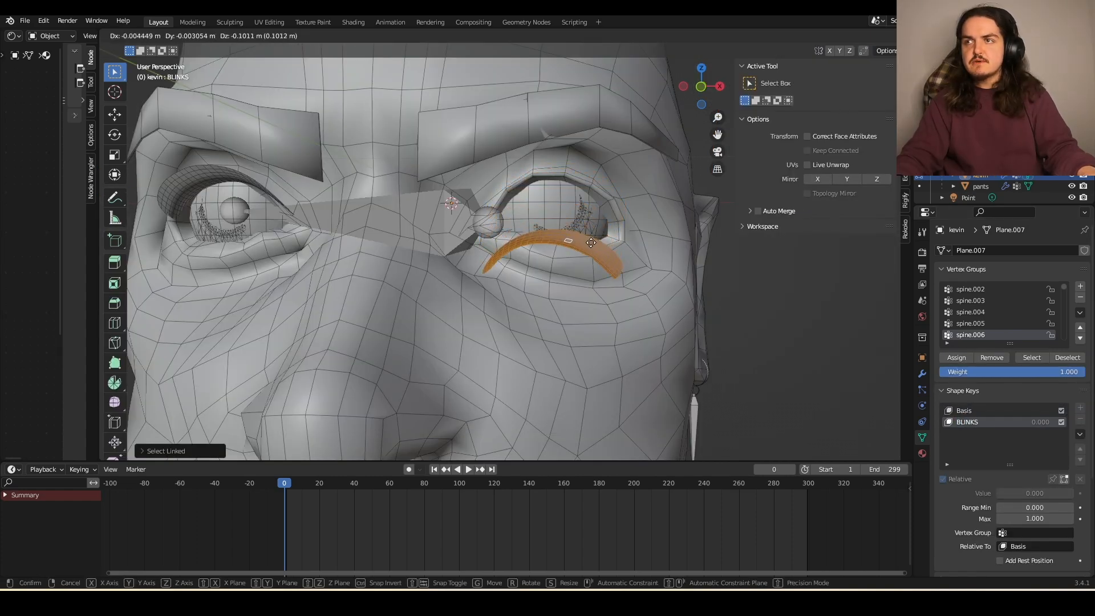
left_click(591, 242)
middle_click_drag(591, 242, 360, 266)
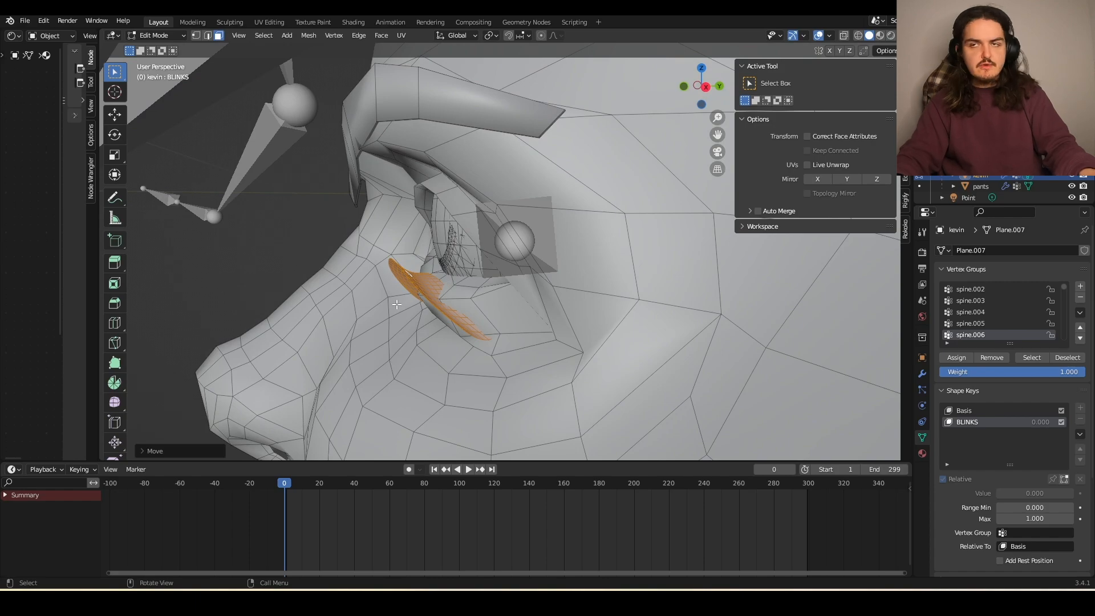
key("r")
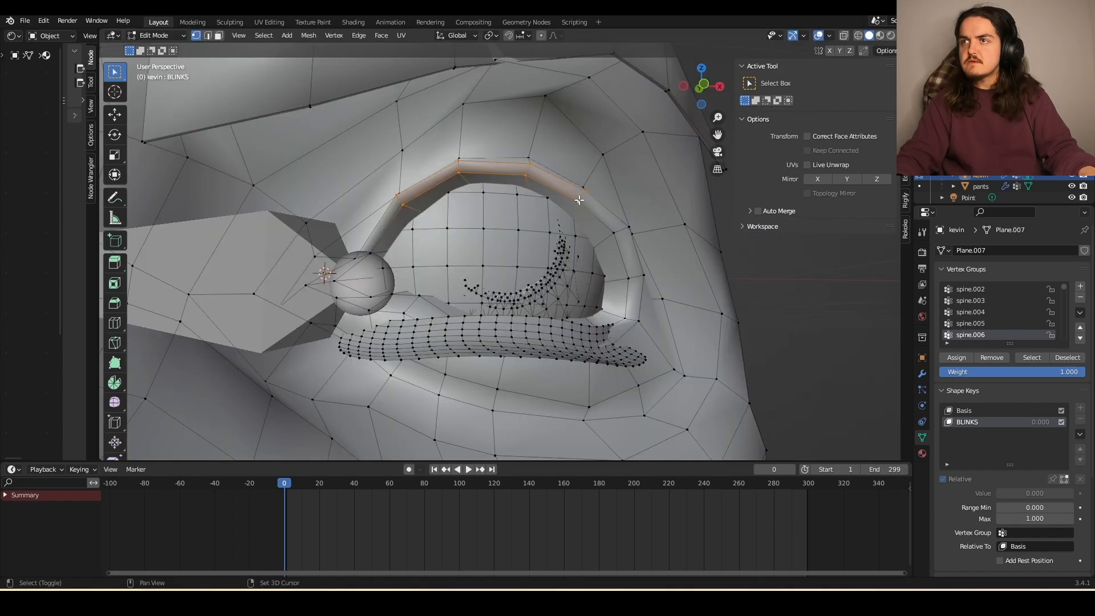
- Pull the upper eyelid rim vertices of the same eye down over the eyeball toward the lower lid
middle_click_drag(576, 197, 422, 268)
key("g")
left_click(421, 273)
key("g")
left_click(565, 240)
middle_click_drag(565, 240, 627, 239)
- Move the stray vertices around the outer corner of the closed eyelid into place, using X-ray for the hidden ones
left_click(495, 222)
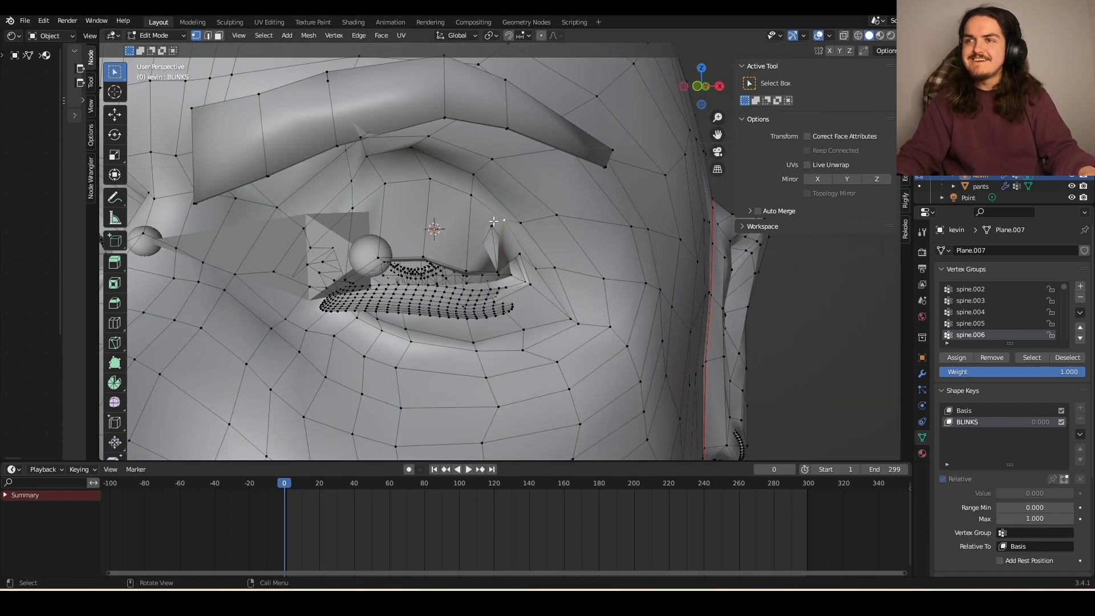
mouse_move(493, 221)
middle_mouse_down()
mouse_move(559, 215)
mouse_move(605, 245)
mouse_move(536, 222)
mouse_move(555, 182)
mouse_move(507, 211)
middle_mouse_up()
key("g")
left_click(544, 245)
key("g")
left_click(513, 211)
key("alt+z")
key("g")
left_click(362, 191)
key("alt+z")
- Adjust the remaining lid vertices from several angles to close the gaps around the left eye, and return to Object Mode
mouse_move(361, 190)
middle_mouse_down()
mouse_move(485, 228)
mouse_move(535, 172)
mouse_move(507, 251)
mouse_move(502, 228)
middle_mouse_up()
left_click(545, 218)
key("g")
left_click(490, 268)
middle_click_drag(490, 268, 485, 354)
left_click(576, 356)
key("g")
left_click(636, 336)
left_click(451, 354)
key("g")
left_click(430, 331)
key("g")
middle_click_drag(430, 331, 593, 277)
left_click(468, 314)
scroll(479, 319, "down", 3)
key("l")
key("Tab")
scroll(570, 285, "down", 8)
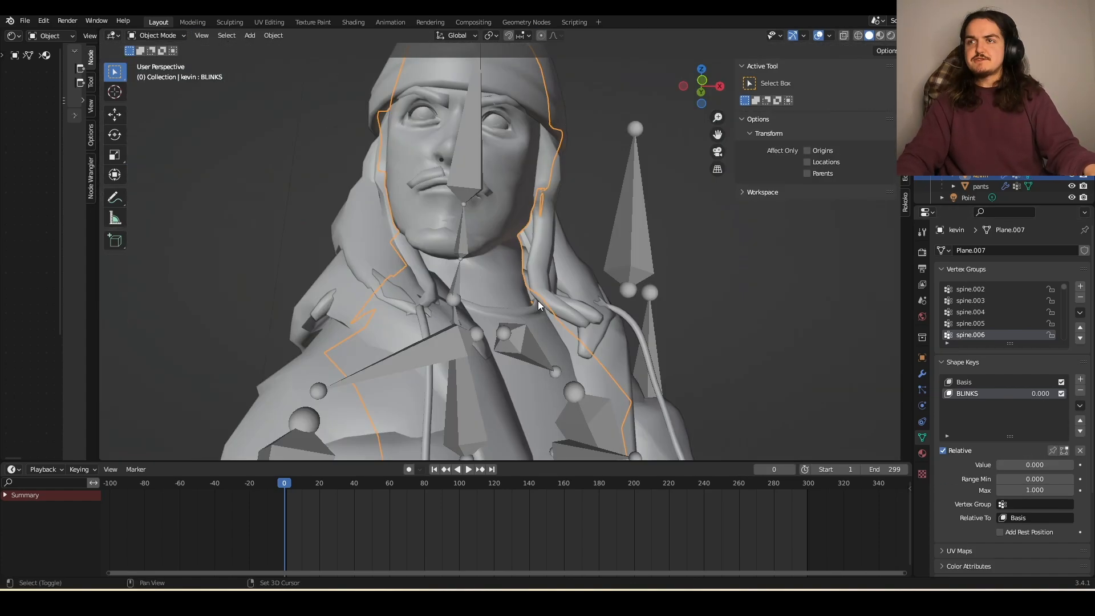
- Hide the viewport overlays and set the BLINKS shape key value to 0.887 to check the closed eye
middle_click_drag(538, 300, 586, 319)
scroll(586, 319, "up", 3)
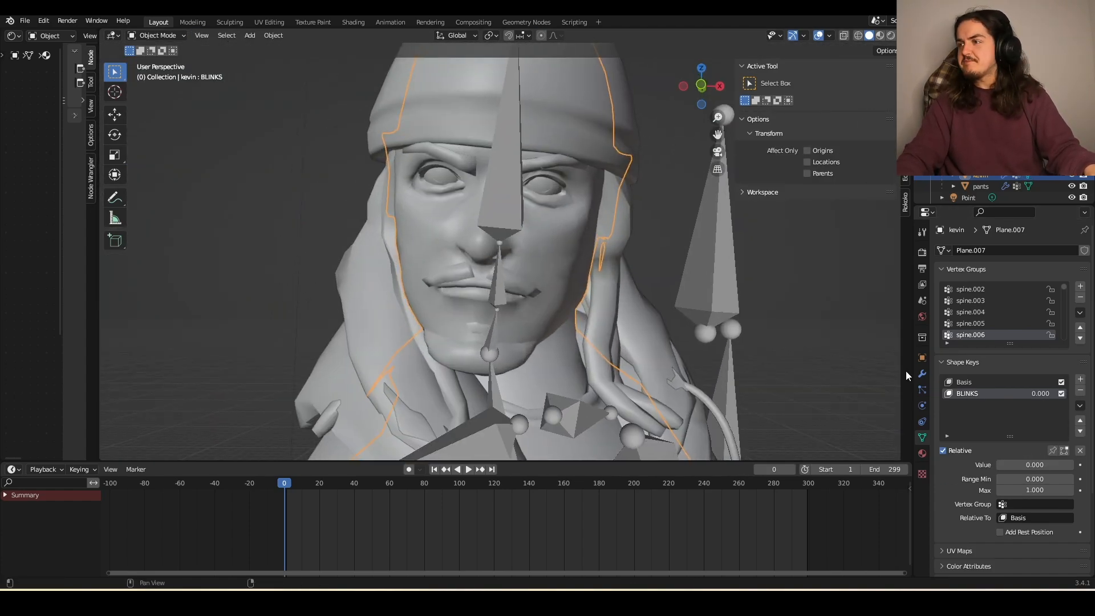
left_click(818, 36)
left_click_drag(1003, 465, 1018, 464)
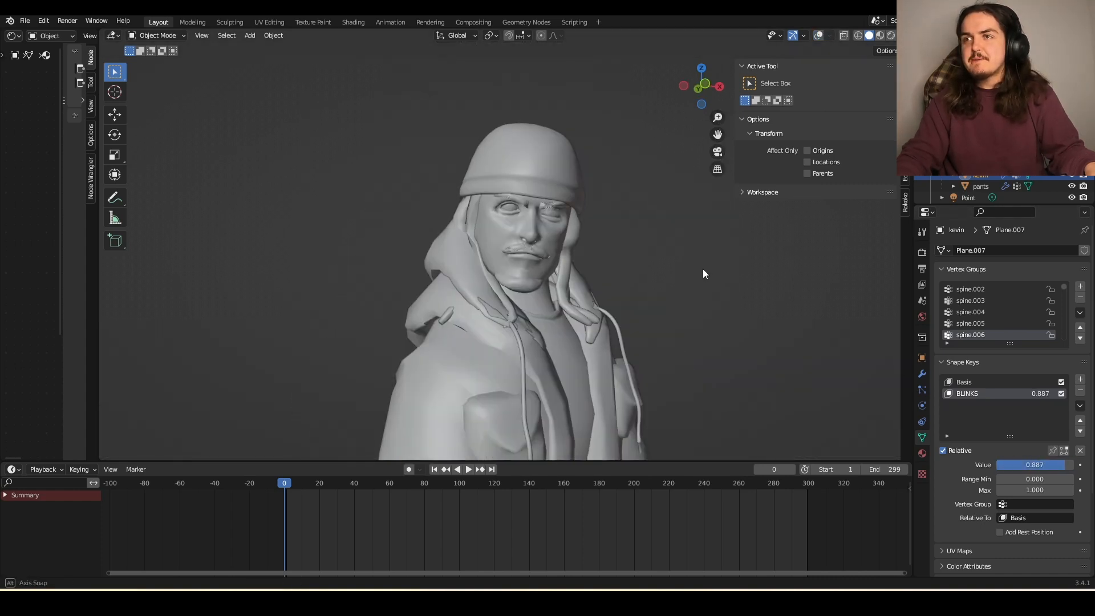
middle_click_drag(703, 274, 693, 274)
scroll(693, 275, "up", 4)
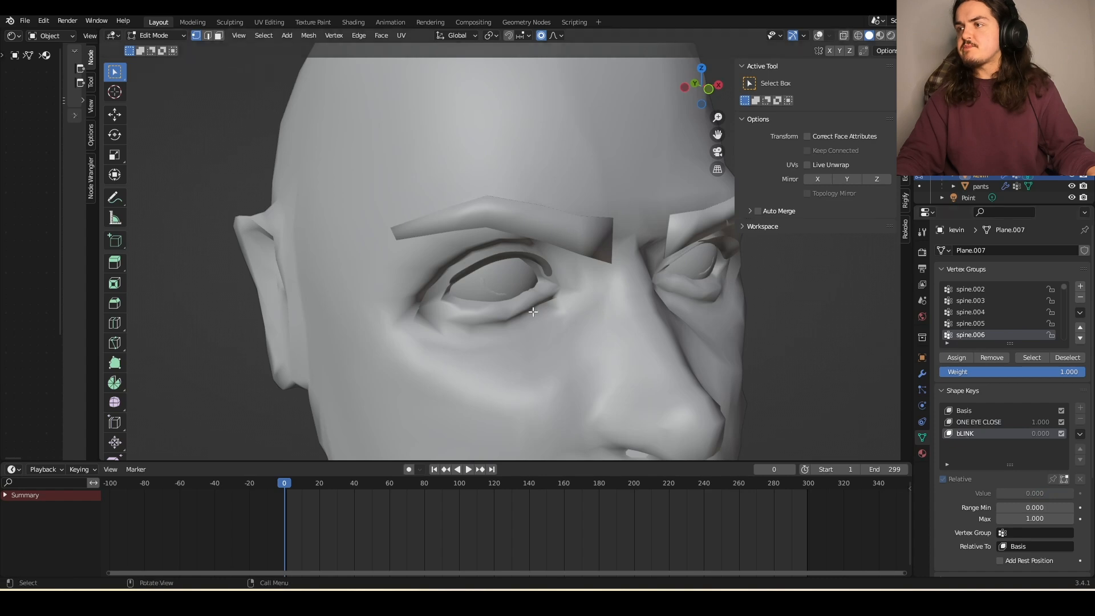
- Name the newly added shape key bLINK1
middle_click_drag(532, 311, 505, 303)
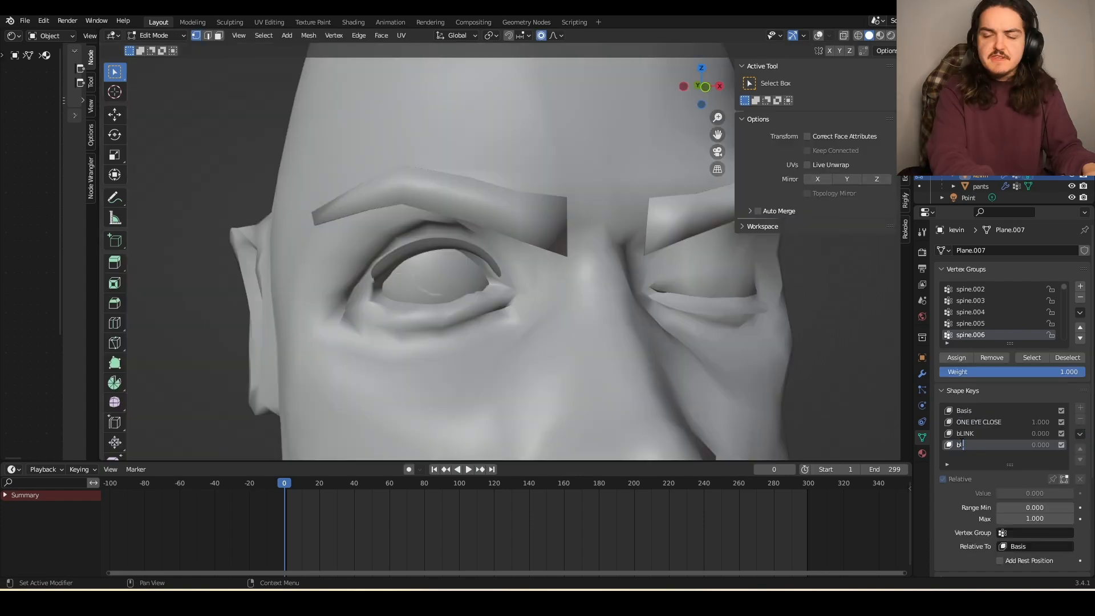
type("INK1")
key("Return")
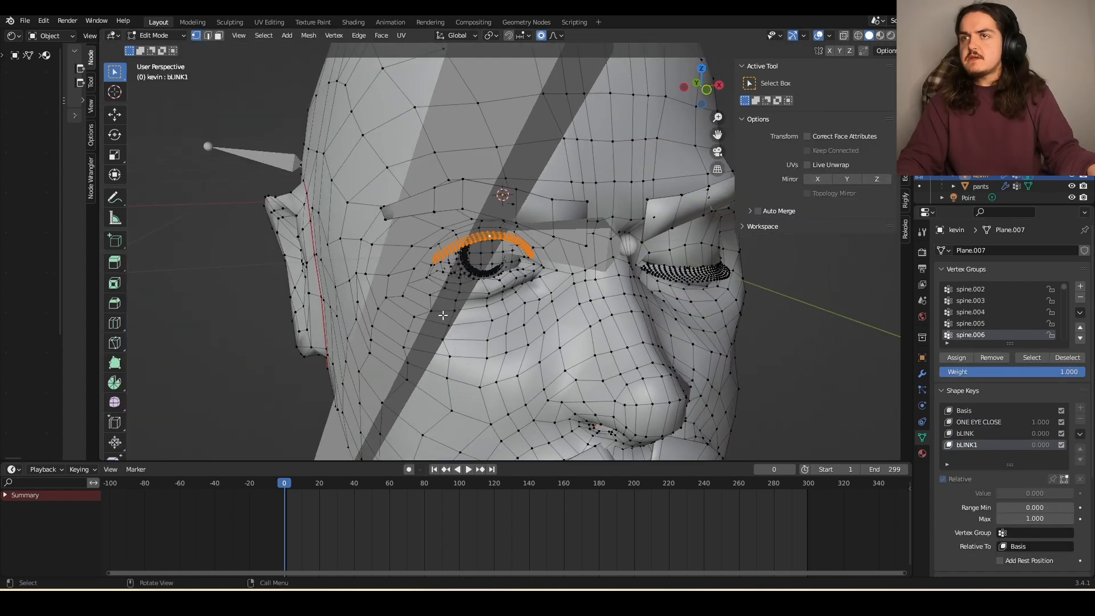
- Move the upper lash strip of the character's right eye down and rotate it about the X axis in the bLINK1 shape key
middle_click_drag(570, 228, 521, 239)
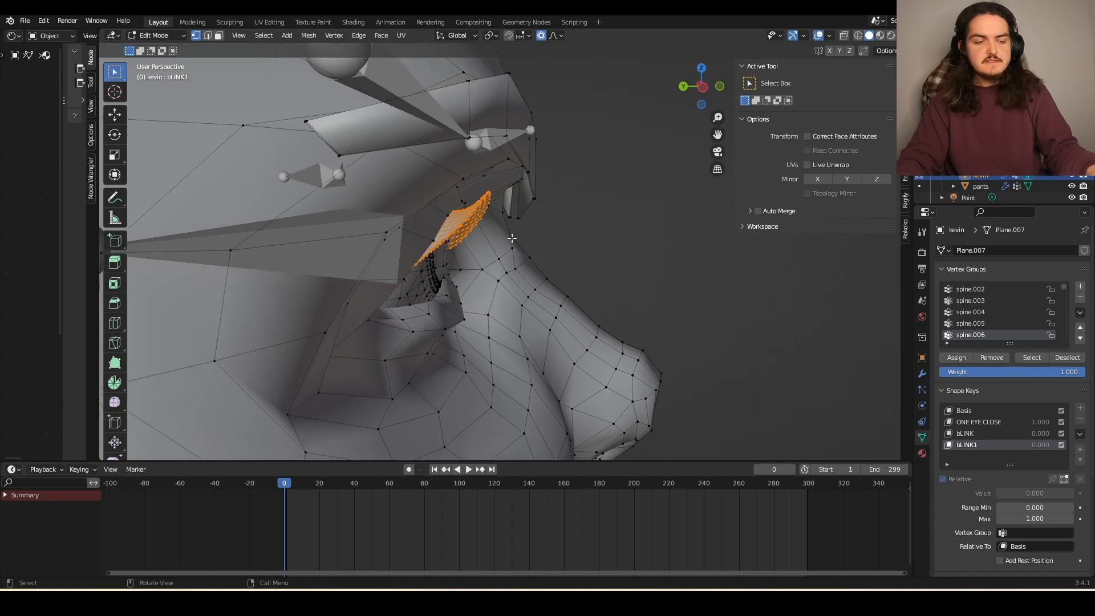
key("g")
left_click(524, 240)
key("r")
key("x")
left_click(643, 393)
key("r")
middle_click_drag(643, 394, 513, 273)
left_click(653, 344)
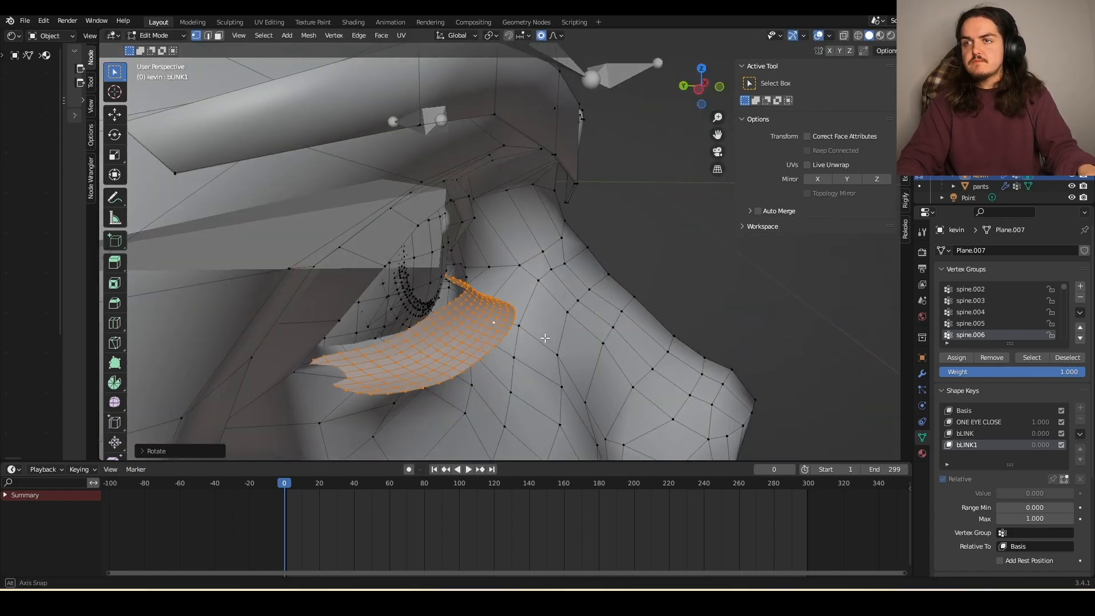
key("g")
middle_click_drag(386, 211, 393, 225)
- Pull the right eye's upper eyelid vertices down over the eyeball
left_click(422, 183)
key("g")
left_click(485, 308)
middle_click_drag(485, 308, 393, 274)
left_click(632, 235)
key("g")
left_click(583, 283)
left_click(646, 250)
key("g")
left_click(650, 268)
- Adjust the remaining right eyelid vertices so the upper lid meets the lower lid
left_click(482, 262)
key("g")
left_click(369, 329)
middle_click_drag(368, 329, 439, 332)
left_click(439, 333)
key("g")
left_click(442, 330)
middle_click_drag(442, 331, 399, 319)
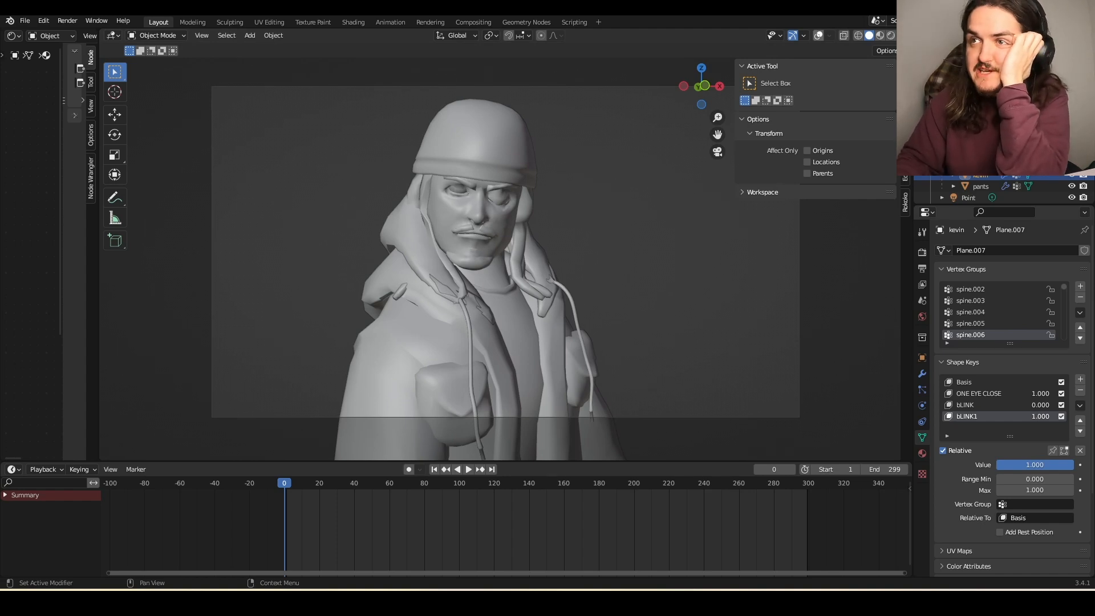
- Set the bLINK1 and ONE EYE CLOSE shape key values to 0
left_click_drag(1039, 416, 970, 417)
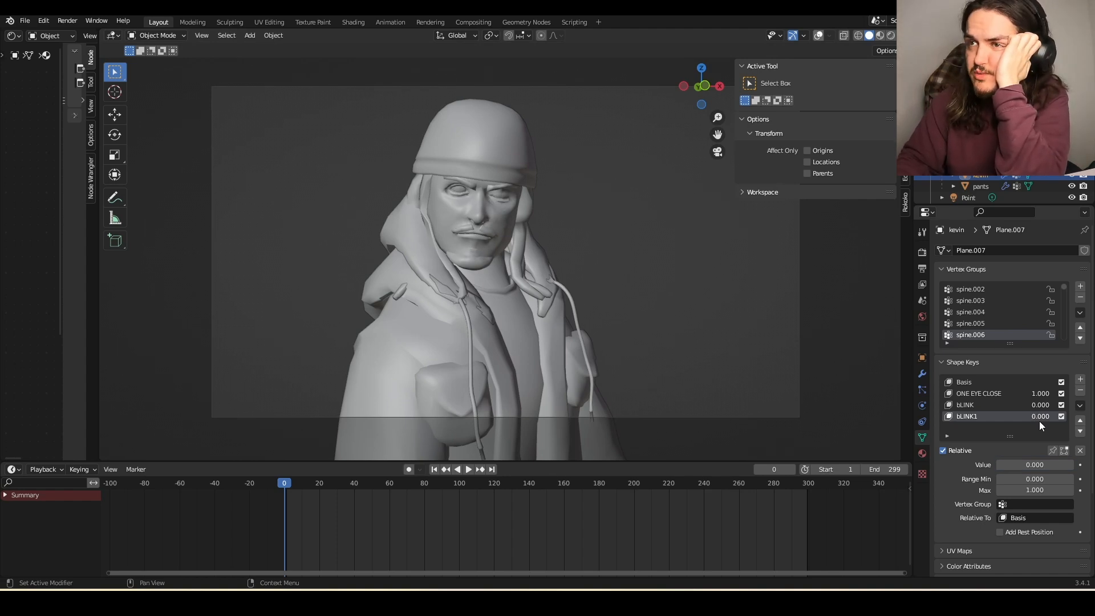
left_click_drag(1038, 394, 969, 394)
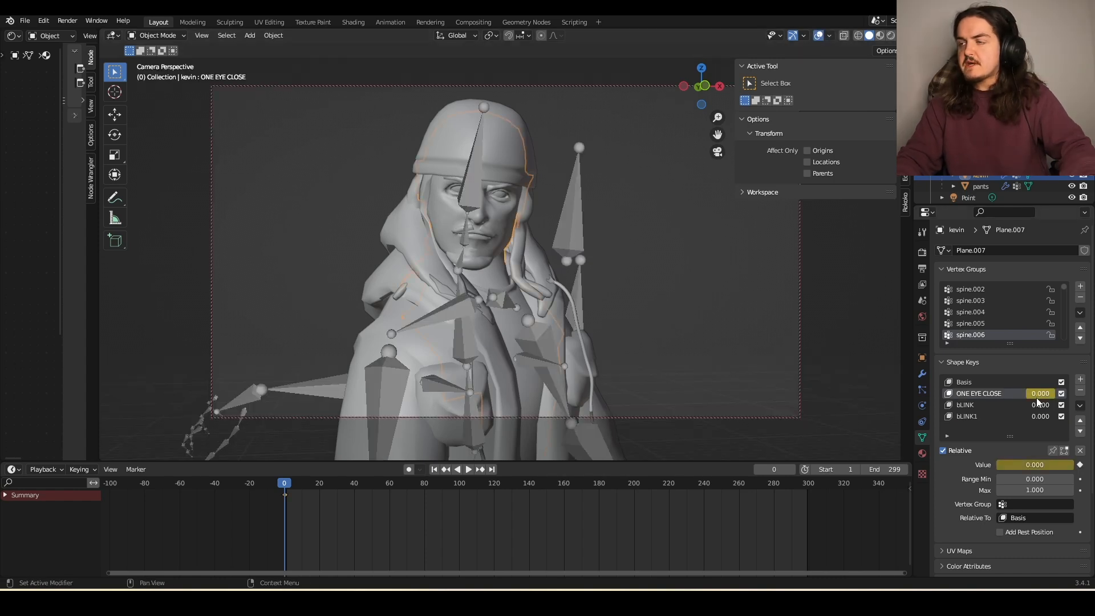
- Keyframe ONE EYE CLOSE at 1.000 on frame 11 and at 0.208 on frames 20 and 30, with the viewport overlays hidden
left_click_drag(291, 482, 303, 482)
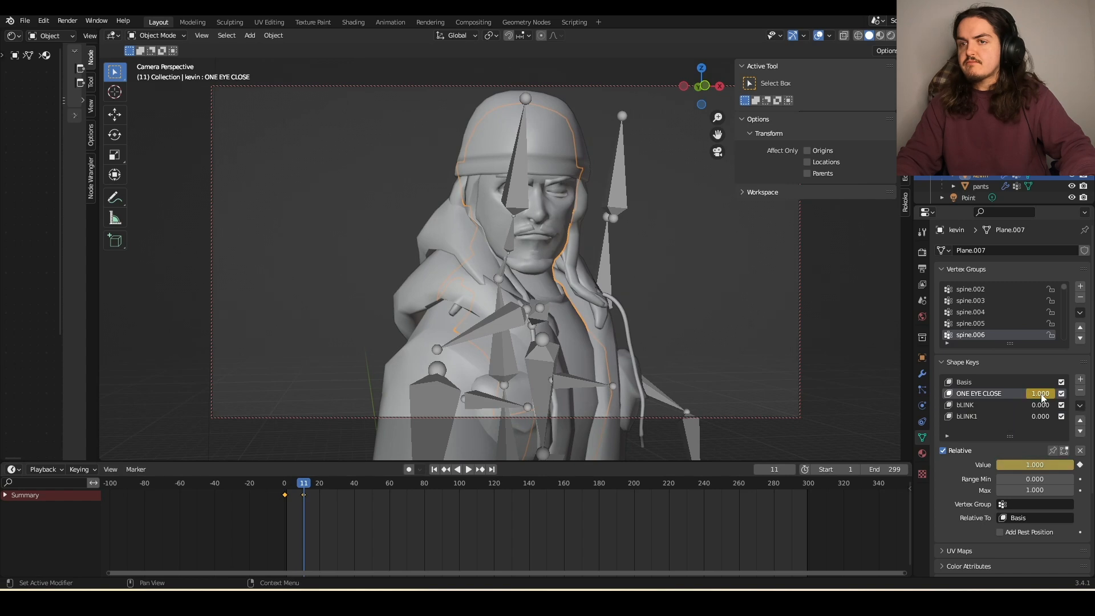
key("shift+alt+z")
left_click(319, 483)
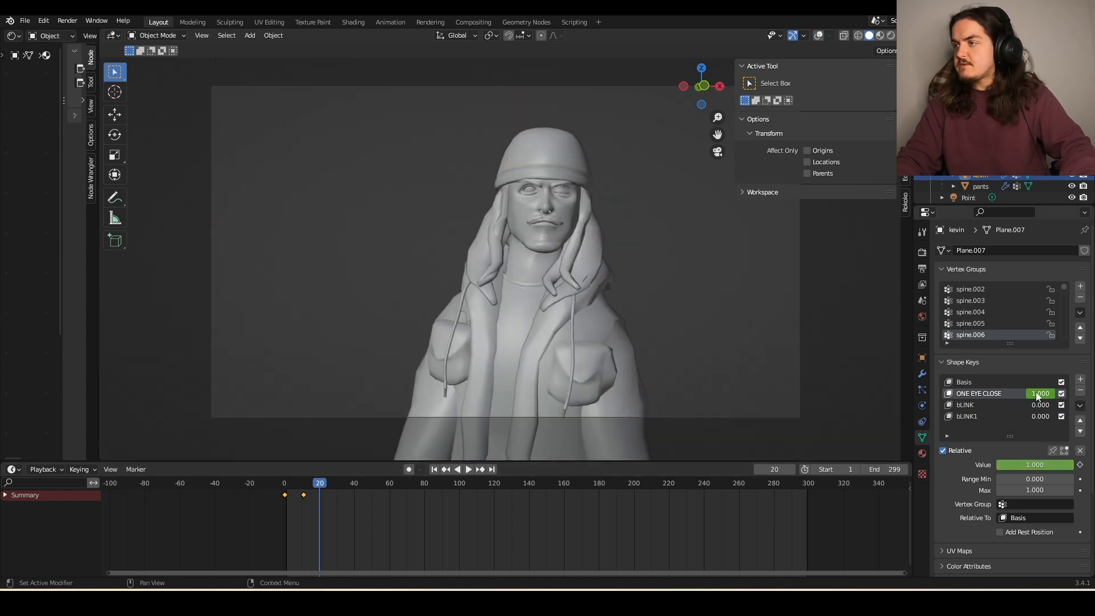
key("i")
left_click(337, 484)
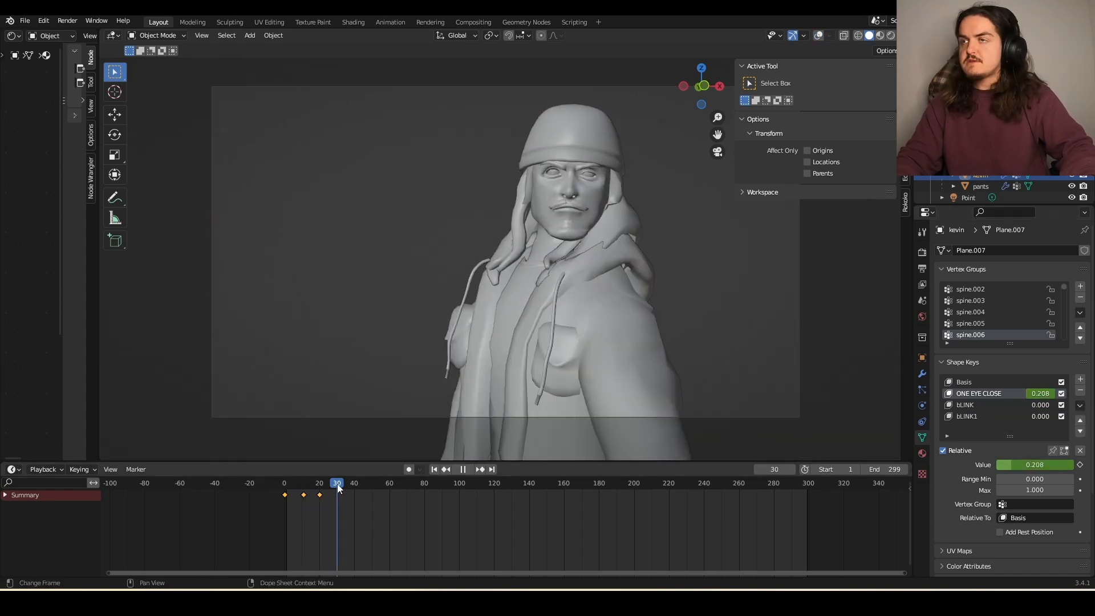
key("i")
- Go to frame 46 and raise the bLINK1 shape key value for the other eye's blink
left_click(365, 484)
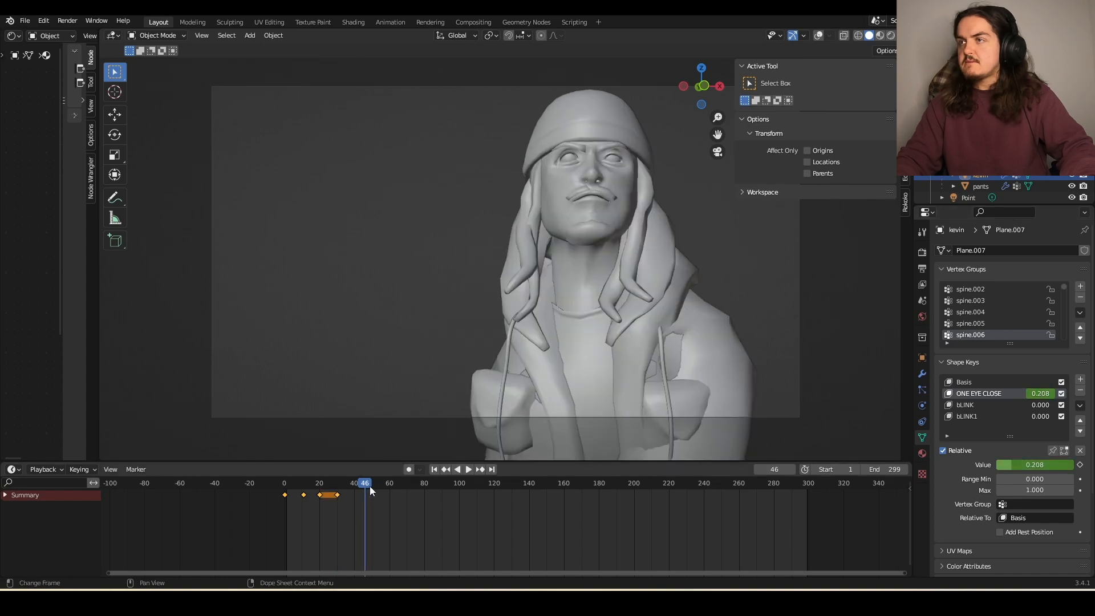
left_click_drag(1034, 419, 1052, 419)
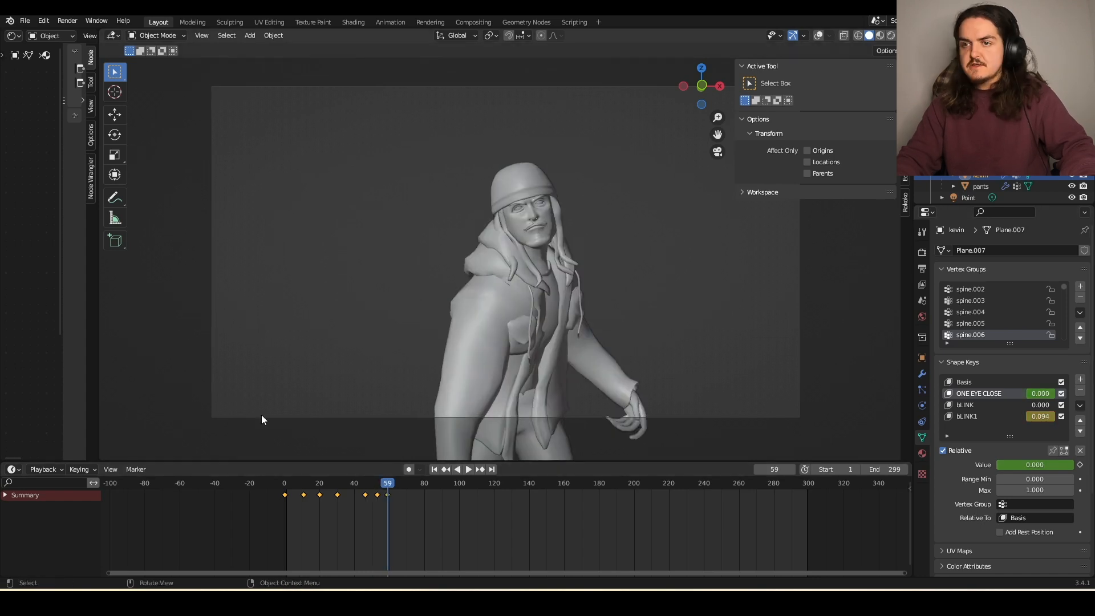
- Play the blink animation and scrub the timeline to check the shape key keyframes against the body motion
key("space")
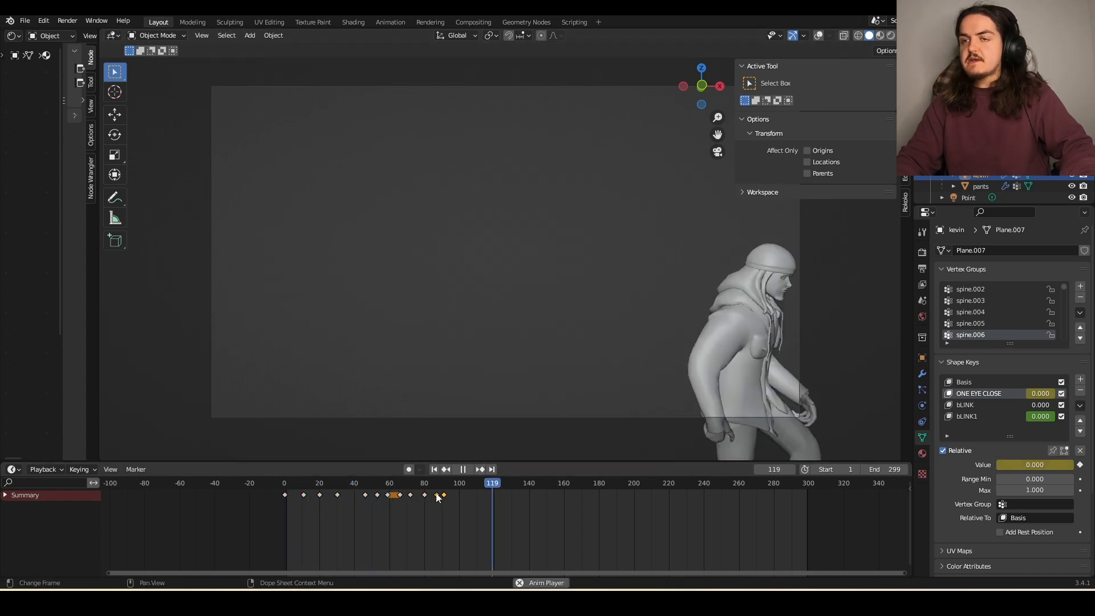
key("space")
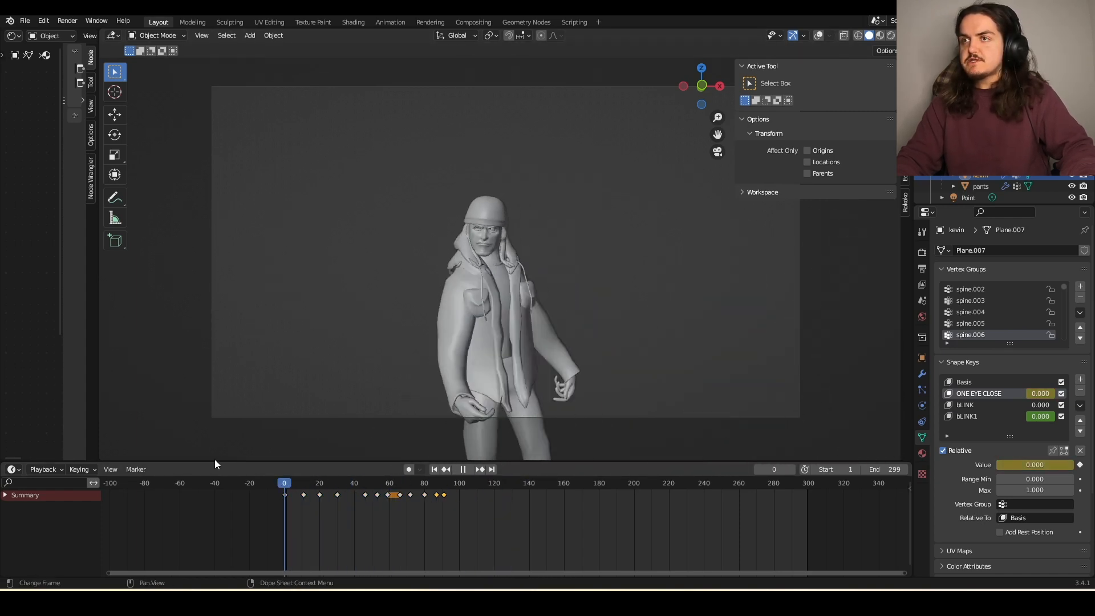
left_click_drag(411, 485, 716, 512)
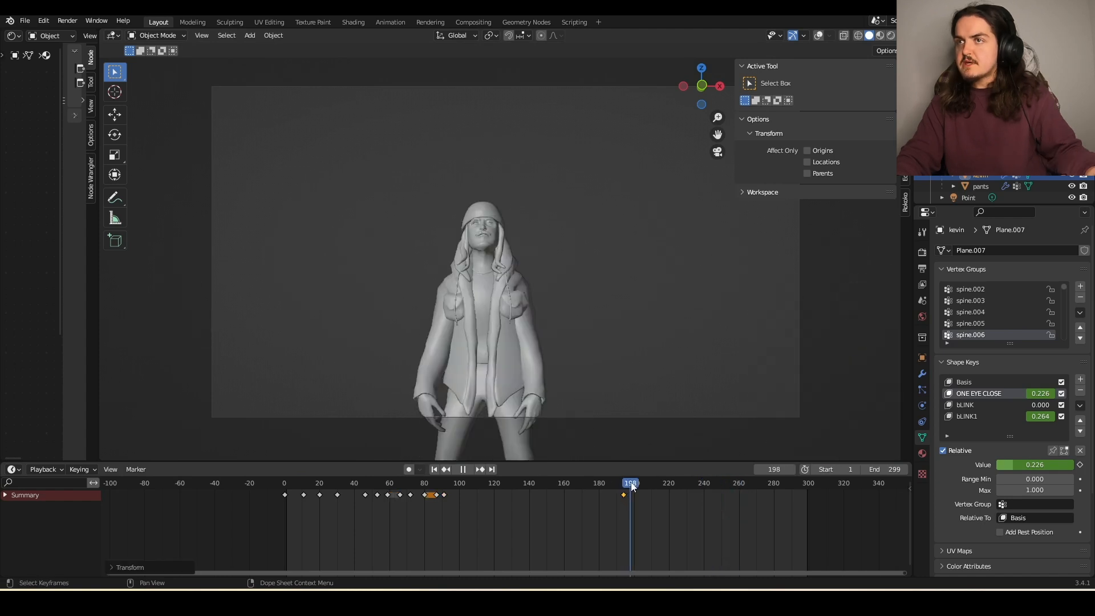
left_click_drag(631, 485, 644, 488)
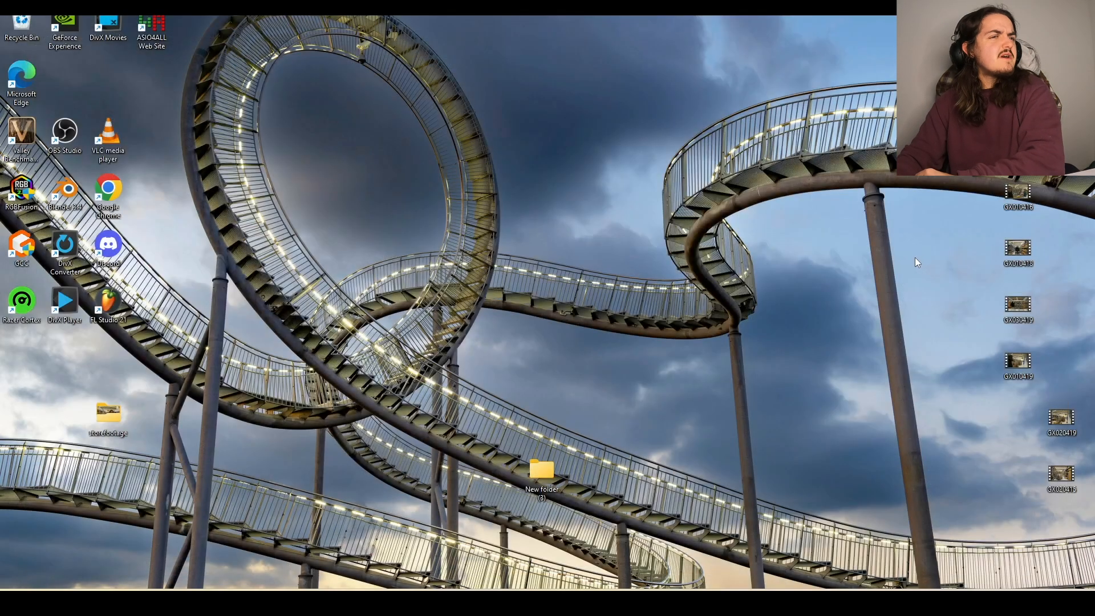
- Launch Blender 3.4 from the desktop's recent apps
left_click(429, 602)
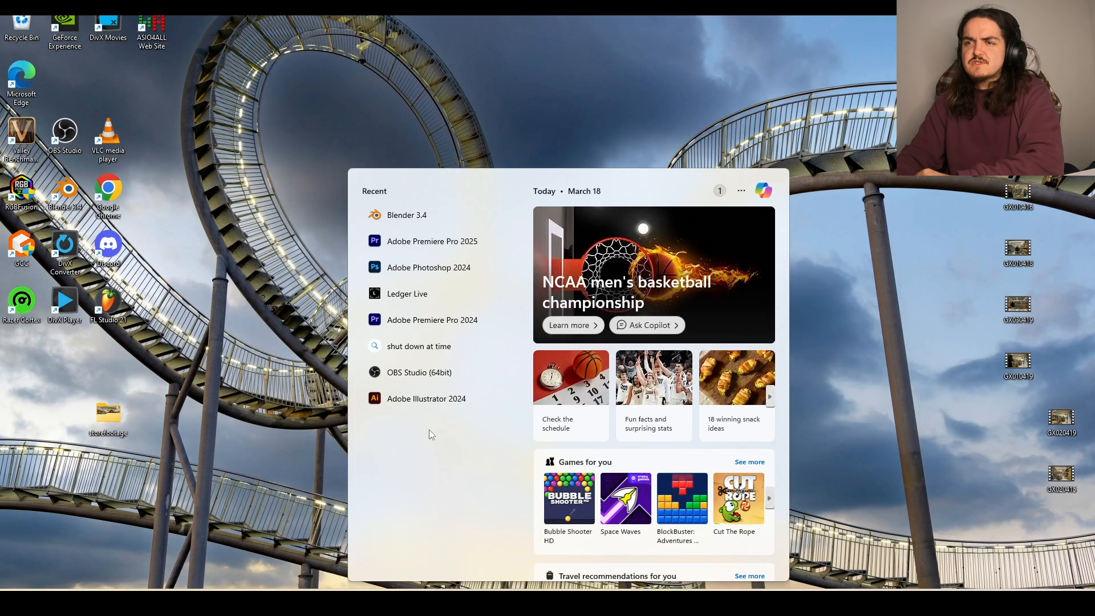
left_click(426, 225)
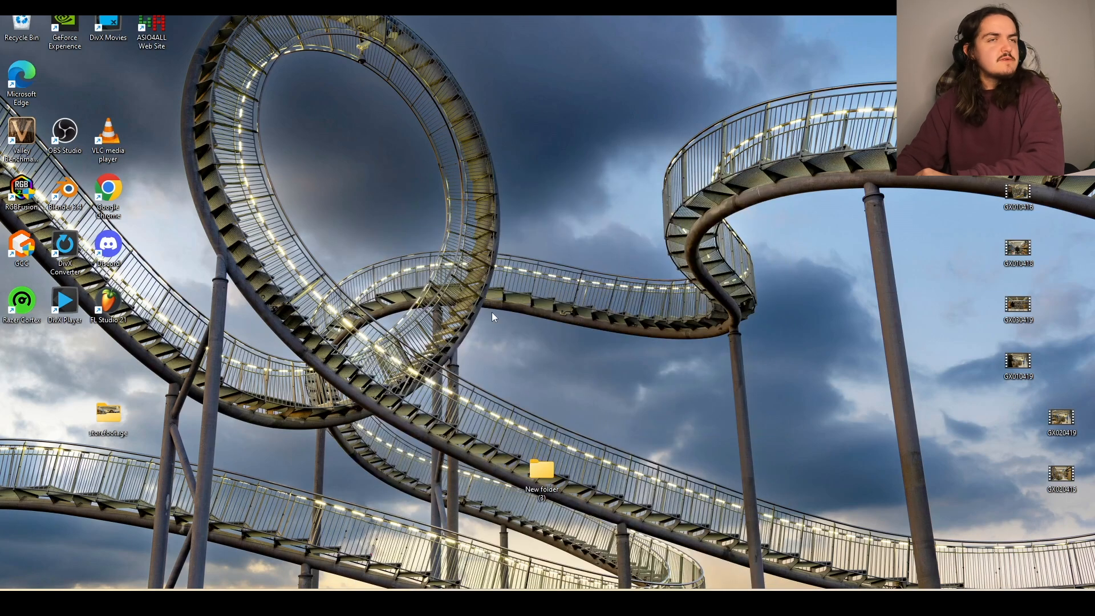